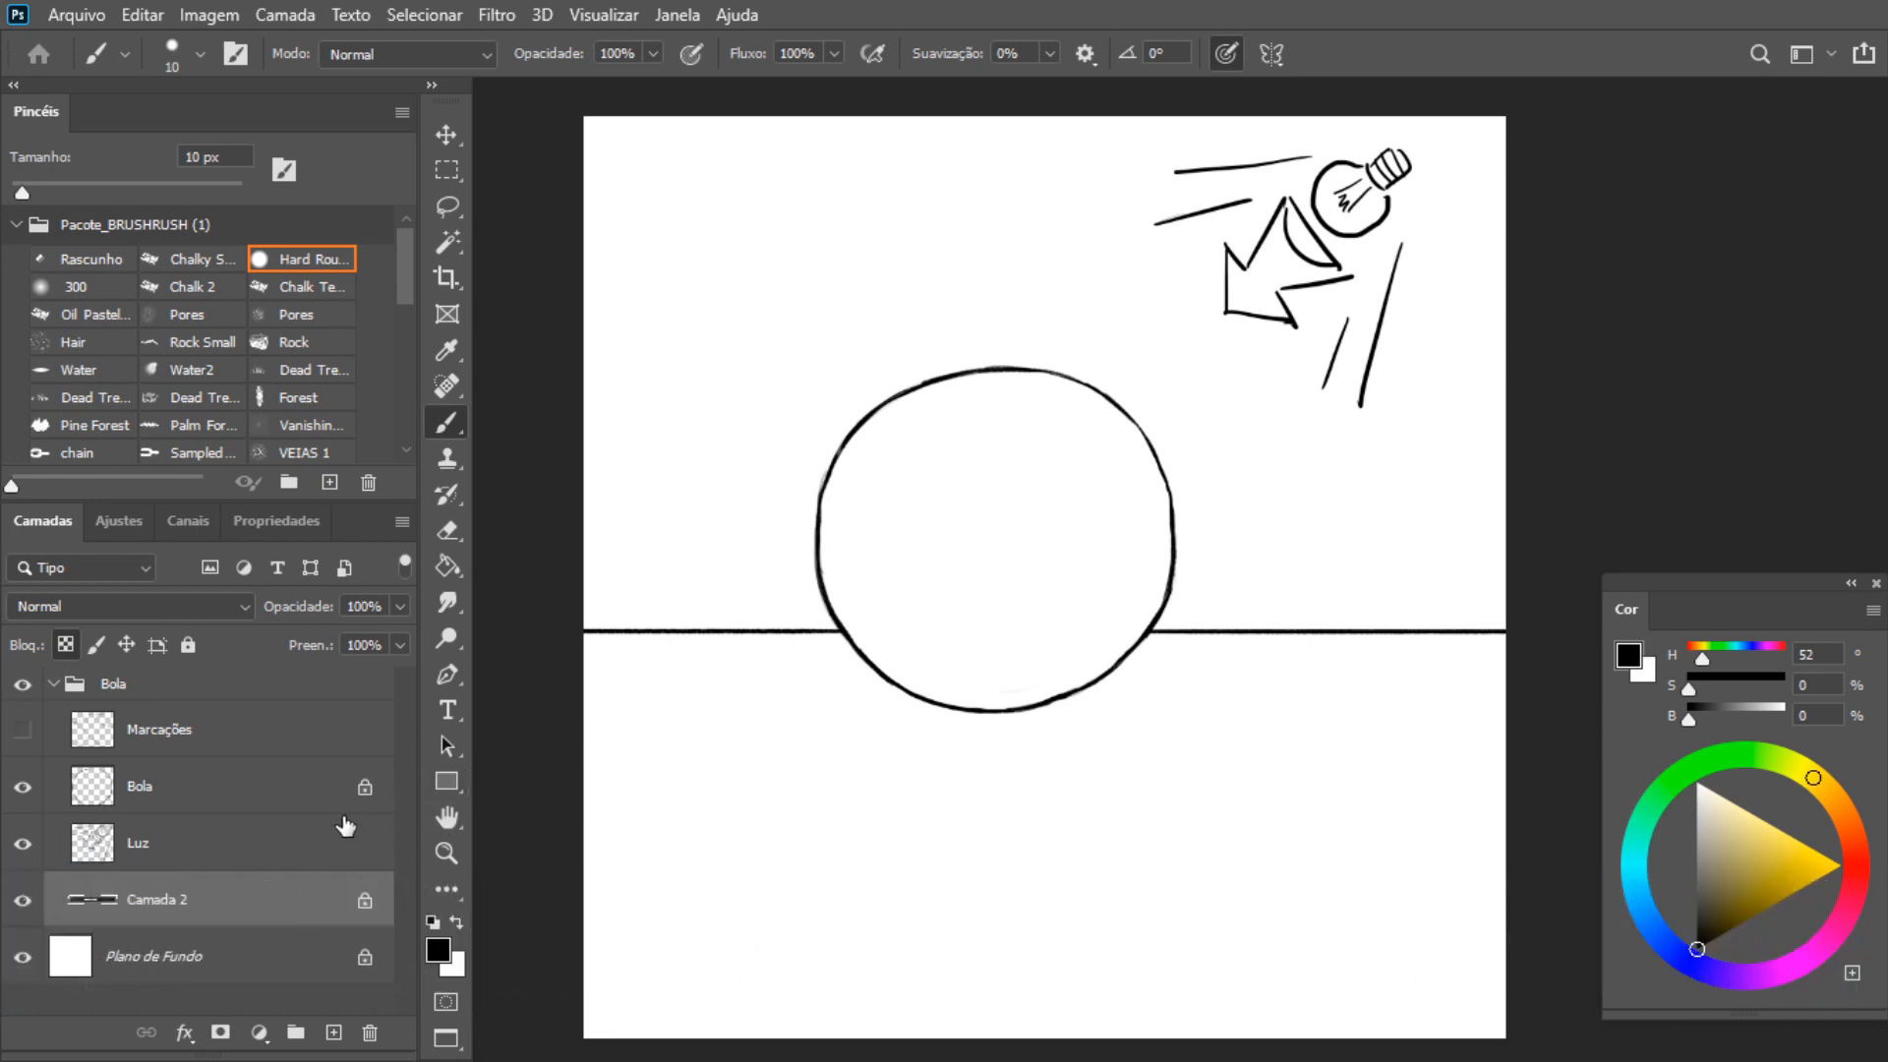
Fill the whole ball with black on a new layer above Luz at 20% opacity, using the Rascunho brush at 80 px
{"action": "left_click", "coordinate": [255, 854]}
{"action": "left_click", "coordinate": [330, 1034]}
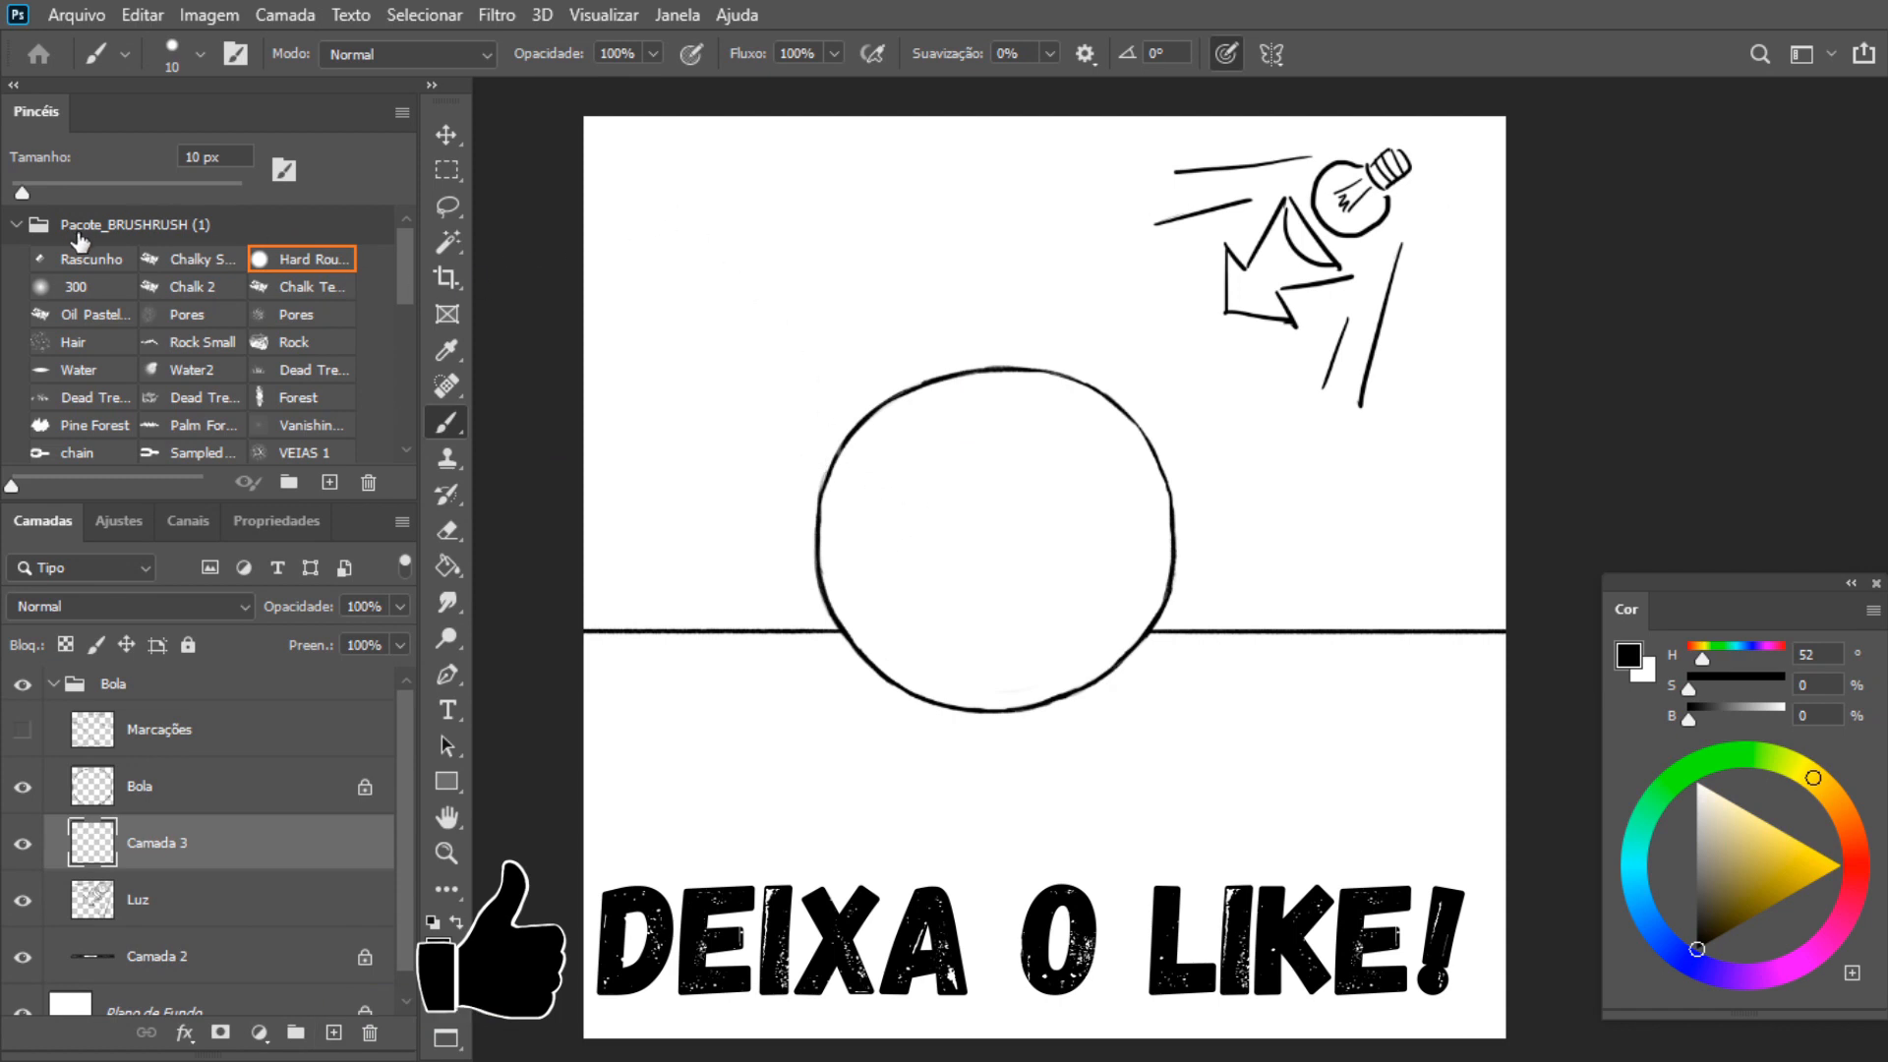
{"action": "left_click", "coordinate": [88, 262]}
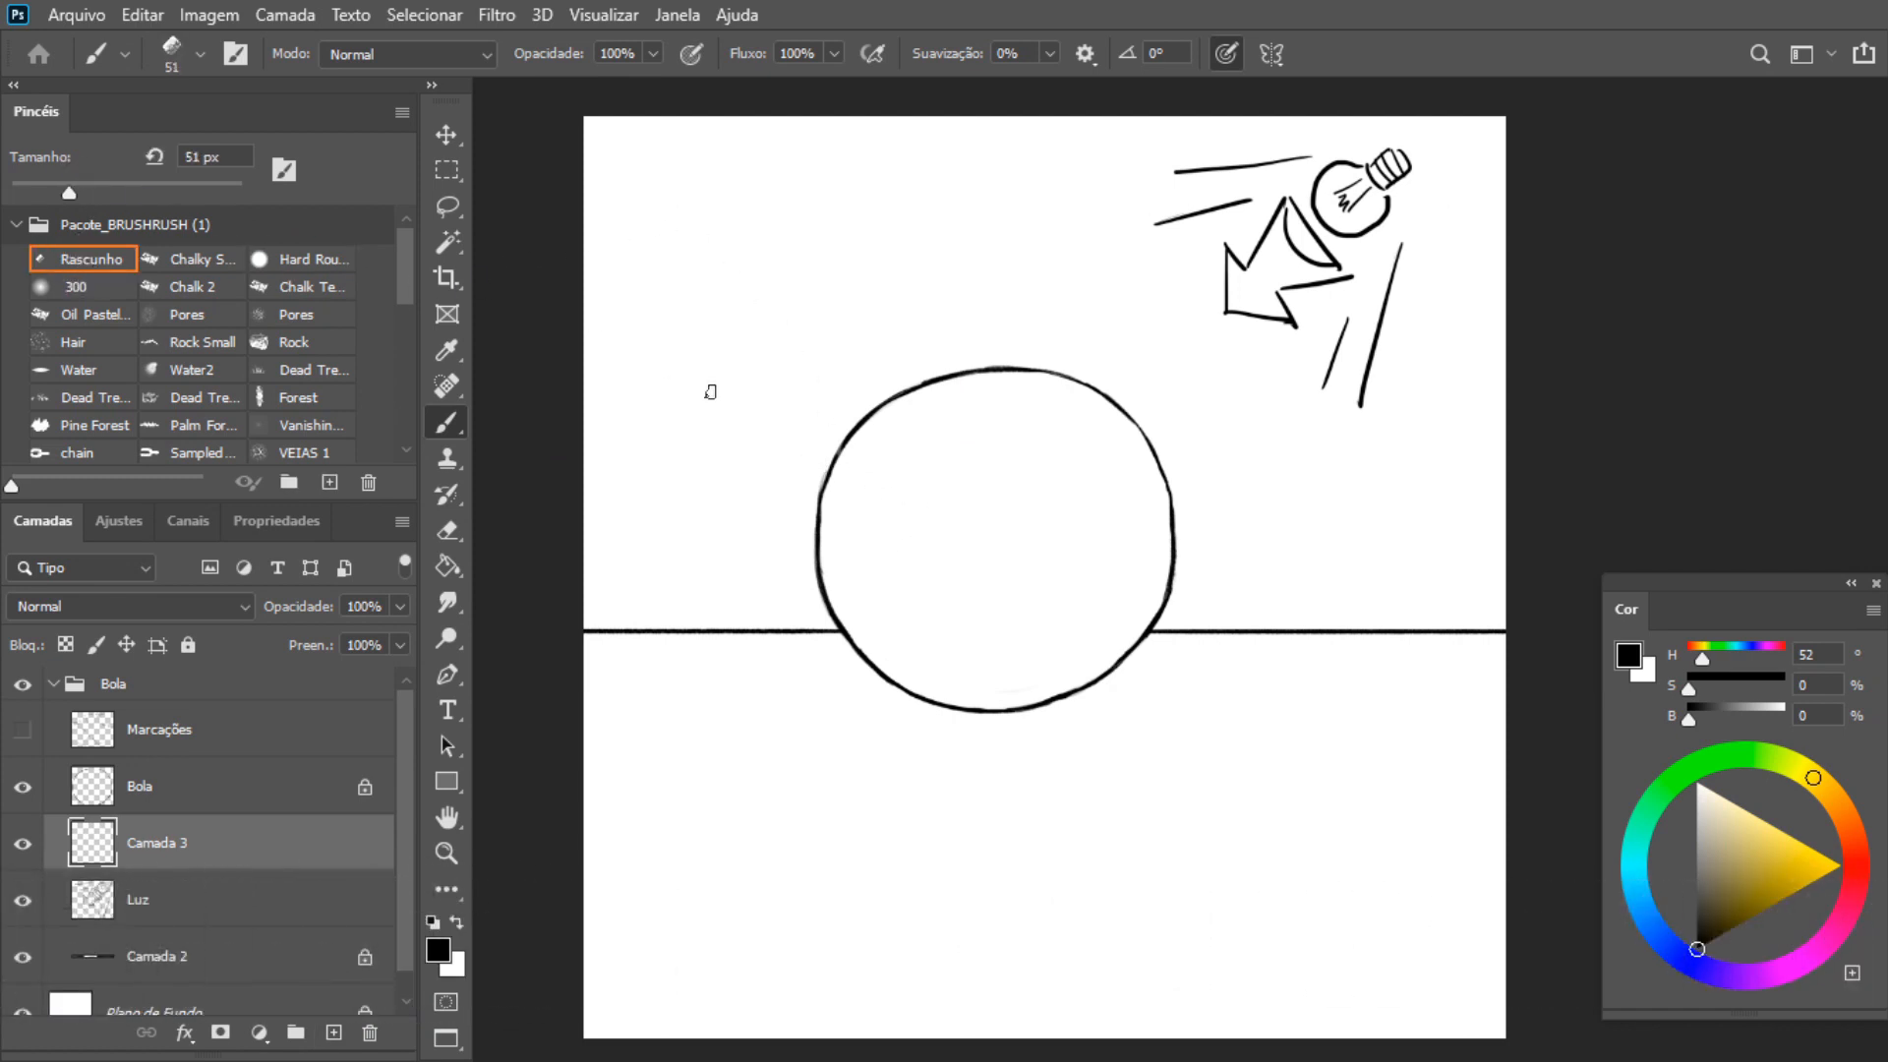
{"action": "left_click", "coordinate": [103, 187]}
{"action": "left_click", "coordinate": [102, 186]}
{"action": "left_click", "coordinate": [399, 605]}
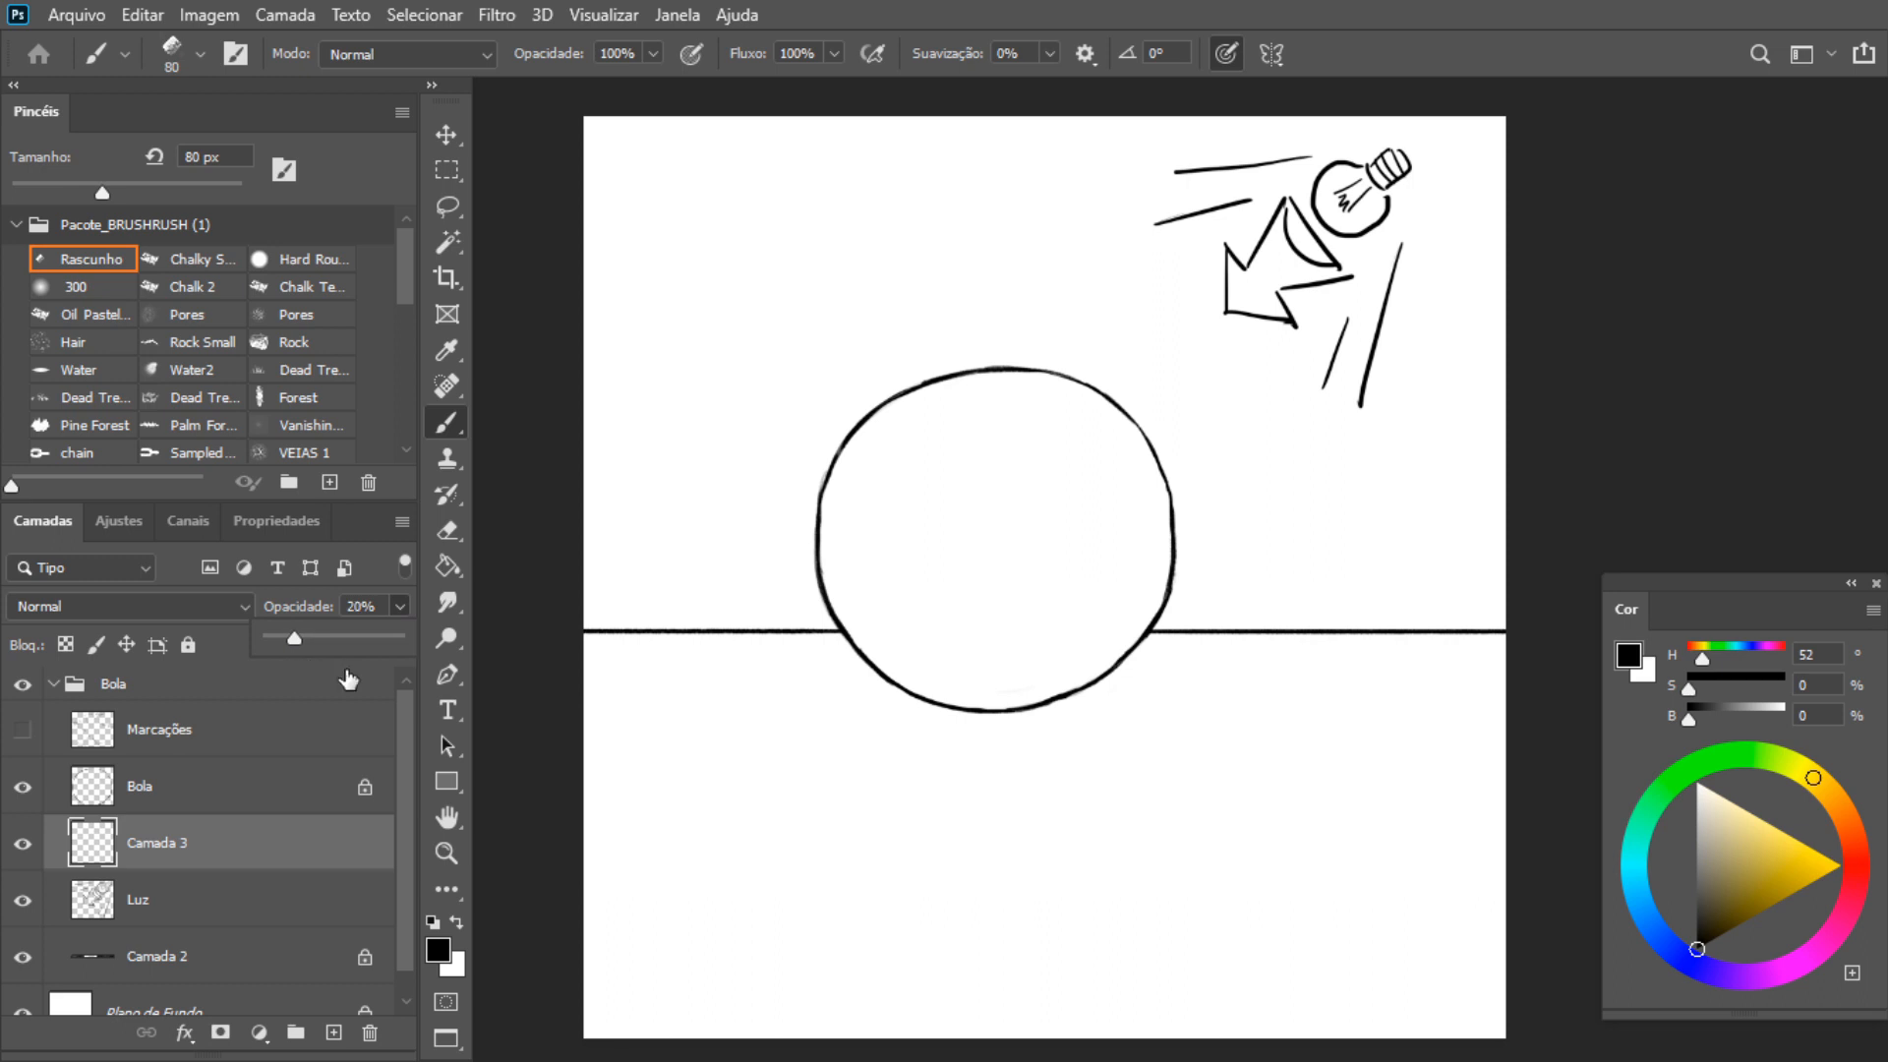
{"action": "left_click", "coordinate": [881, 481]}
{"action": "mouse_move", "coordinate": [875, 492]}
{"action": "left_mouse_down"}
{"action": "mouse_move", "coordinate": [896, 438]}
{"action": "mouse_move", "coordinate": [876, 440]}
{"action": "mouse_move", "coordinate": [912, 406]}
{"action": "mouse_move", "coordinate": [831, 525]}
{"action": "mouse_move", "coordinate": [860, 448]}
{"action": "mouse_move", "coordinate": [844, 601]}
{"action": "mouse_move", "coordinate": [840, 507]}
{"action": "mouse_move", "coordinate": [873, 653]}
{"action": "mouse_move", "coordinate": [1019, 699]}
{"action": "mouse_move", "coordinate": [940, 693]}
{"action": "mouse_move", "coordinate": [1059, 686]}
{"action": "mouse_move", "coordinate": [1144, 610]}
{"action": "mouse_move", "coordinate": [1116, 645]}
{"action": "mouse_move", "coordinate": [1146, 522]}
{"action": "mouse_move", "coordinate": [1155, 596]}
{"action": "mouse_move", "coordinate": [1156, 499]}
{"action": "mouse_move", "coordinate": [1095, 403]}
{"action": "mouse_move", "coordinate": [1010, 384]}
{"action": "mouse_move", "coordinate": [901, 409]}
{"action": "mouse_move", "coordinate": [901, 439]}
{"action": "mouse_move", "coordinate": [998, 408]}
{"action": "mouse_move", "coordinate": [900, 455]}
{"action": "mouse_move", "coordinate": [867, 608]}
{"action": "mouse_move", "coordinate": [875, 529]}
{"action": "mouse_move", "coordinate": [977, 690]}
{"action": "mouse_move", "coordinate": [900, 457]}
{"action": "mouse_move", "coordinate": [917, 487]}
{"action": "mouse_move", "coordinate": [935, 460]}
{"action": "mouse_move", "coordinate": [950, 493]}
{"action": "mouse_move", "coordinate": [996, 430]}
{"action": "mouse_move", "coordinate": [1042, 414]}
{"action": "mouse_move", "coordinate": [1019, 400]}
{"action": "mouse_move", "coordinate": [1064, 418]}
{"action": "mouse_move", "coordinate": [1133, 550]}
{"action": "mouse_move", "coordinate": [1116, 600]}
{"action": "mouse_move", "coordinate": [1067, 653]}
{"action": "mouse_move", "coordinate": [1005, 673]}
{"action": "mouse_move", "coordinate": [979, 665]}
{"action": "mouse_move", "coordinate": [949, 588]}
{"action": "mouse_move", "coordinate": [962, 549]}
{"action": "mouse_move", "coordinate": [978, 631]}
{"action": "mouse_move", "coordinate": [1011, 640]}
{"action": "mouse_move", "coordinate": [977, 535]}
{"action": "mouse_move", "coordinate": [1088, 455]}
{"action": "mouse_move", "coordinate": [1020, 637]}
{"action": "mouse_move", "coordinate": [1084, 604]}
{"action": "left_mouse_up"}
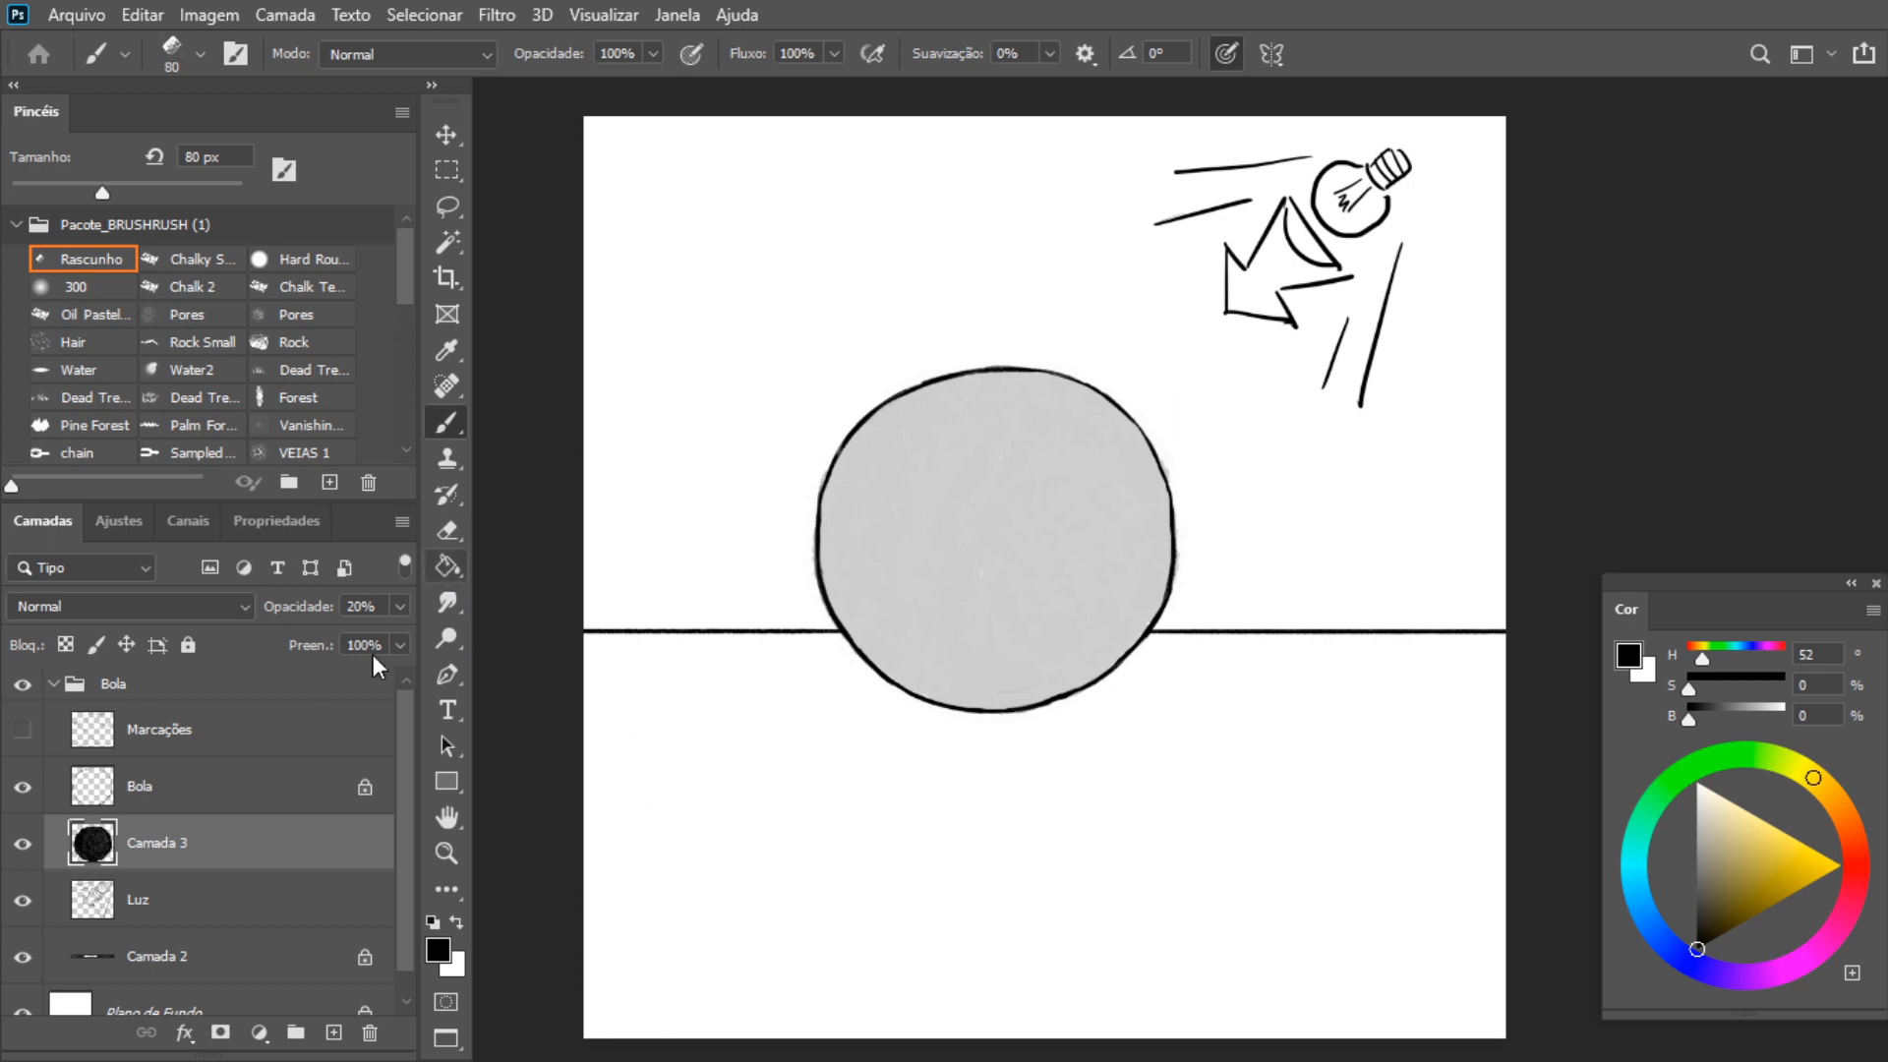
Add a new layer above Bola and choose the Hard Round brush at 15 px for guide lines
{"action": "left_click", "coordinate": [254, 790]}
{"action": "left_click", "coordinate": [335, 1034]}
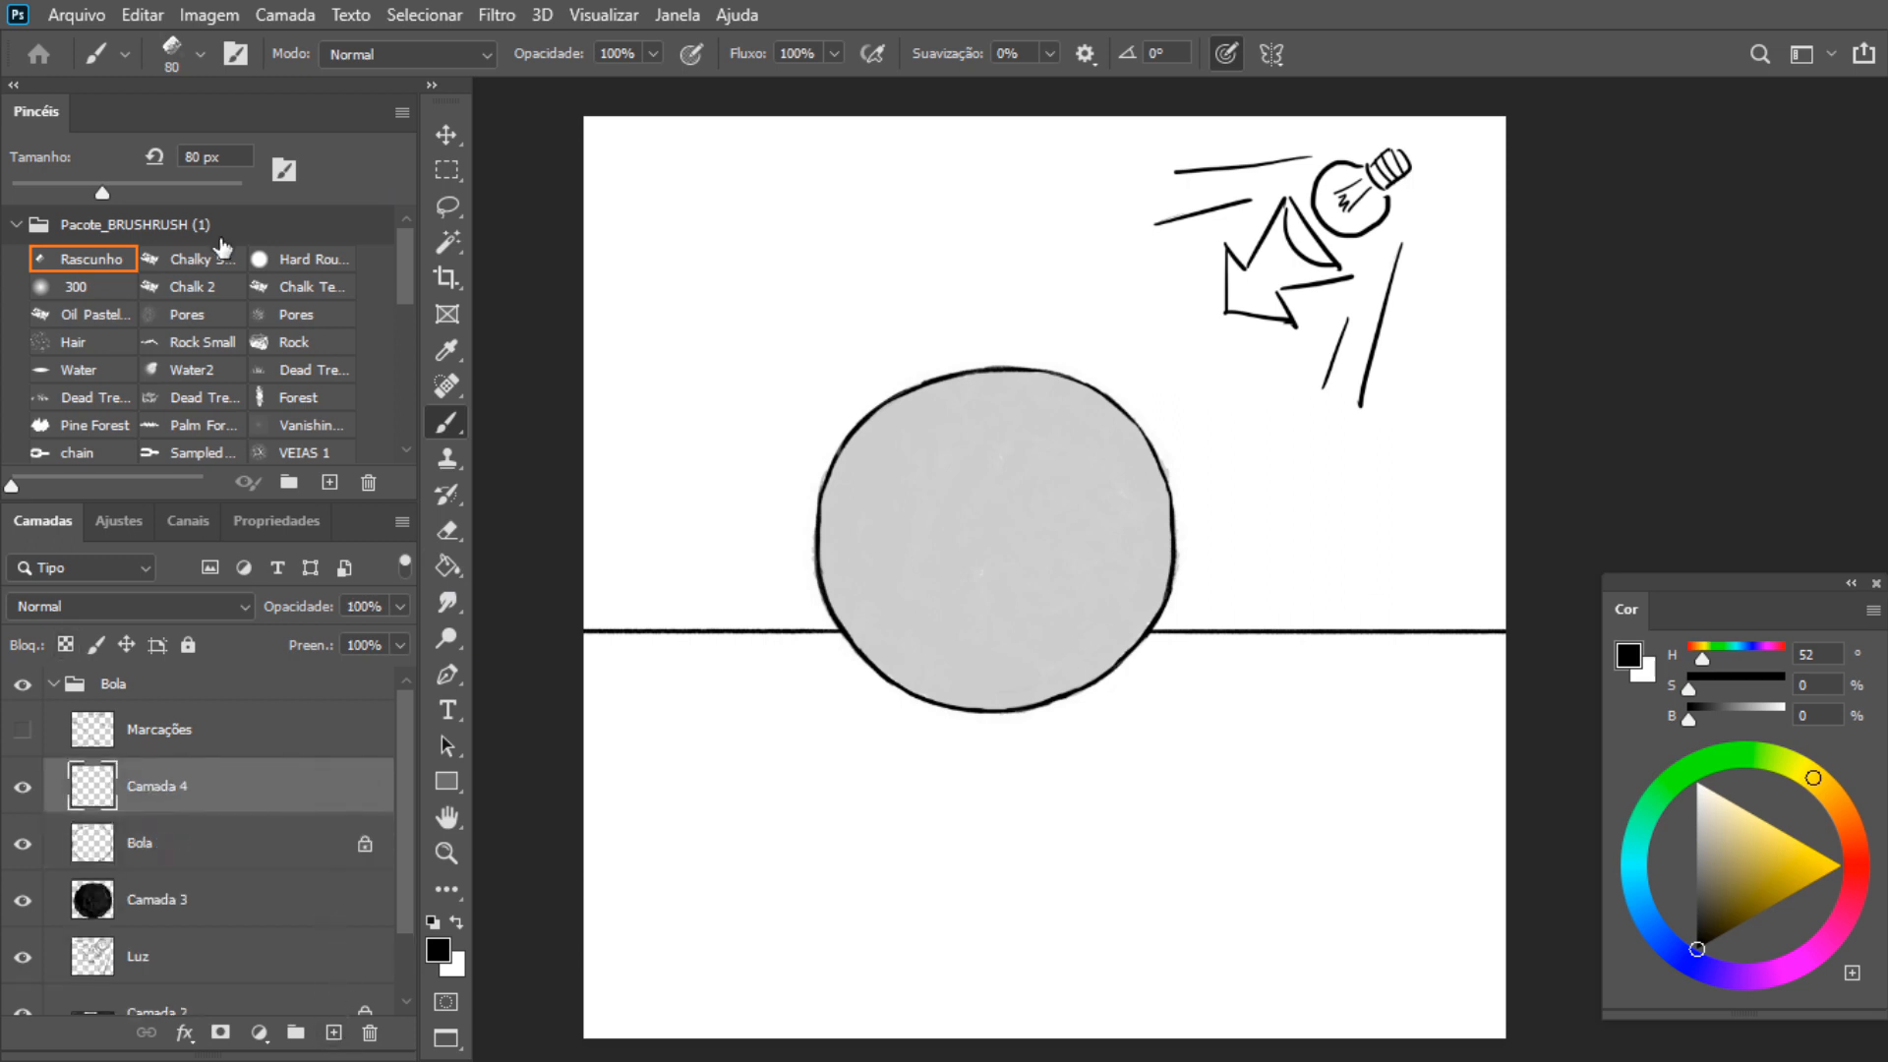
{"action": "left_click", "coordinate": [281, 263]}
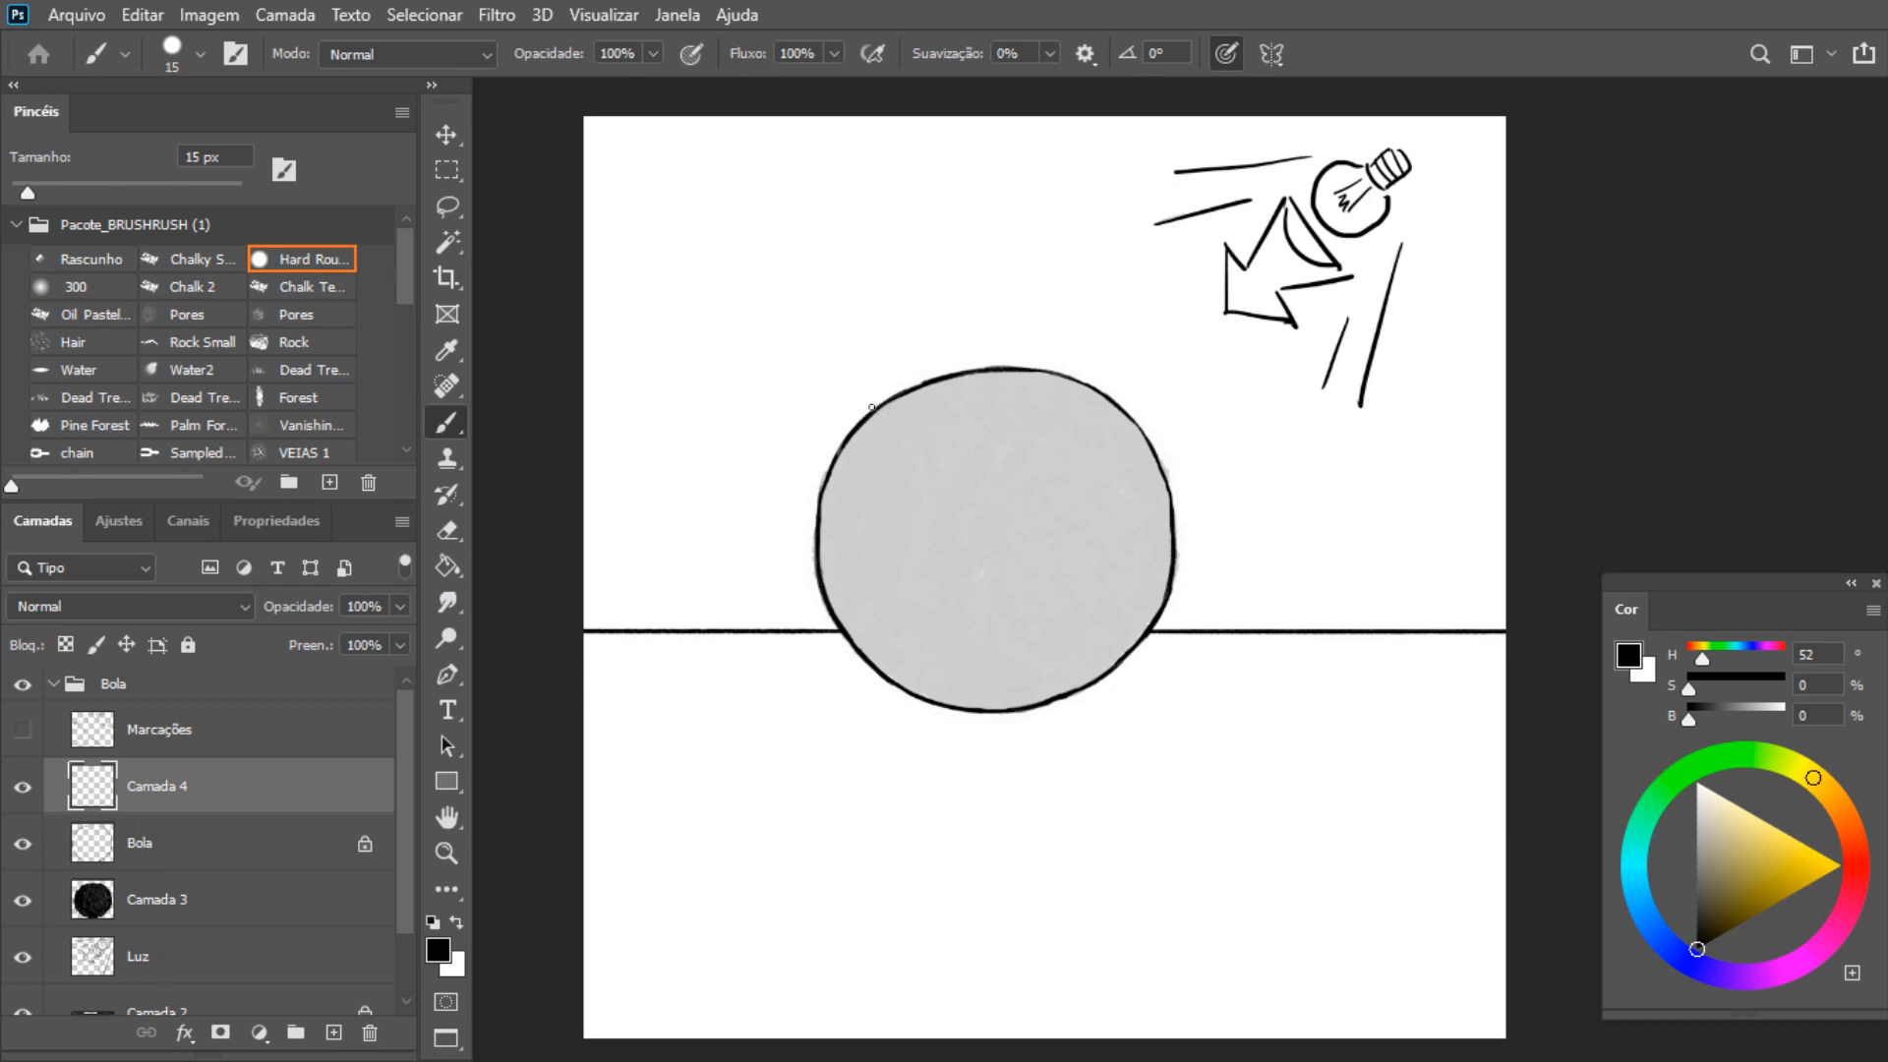
{"action": "mouse_move", "coordinate": [923, 592]}
{"action": "left_mouse_down"}
{"action": "mouse_move", "coordinate": [1013, 650]}
{"action": "mouse_move", "coordinate": [1097, 670]}
{"action": "left_mouse_up"}
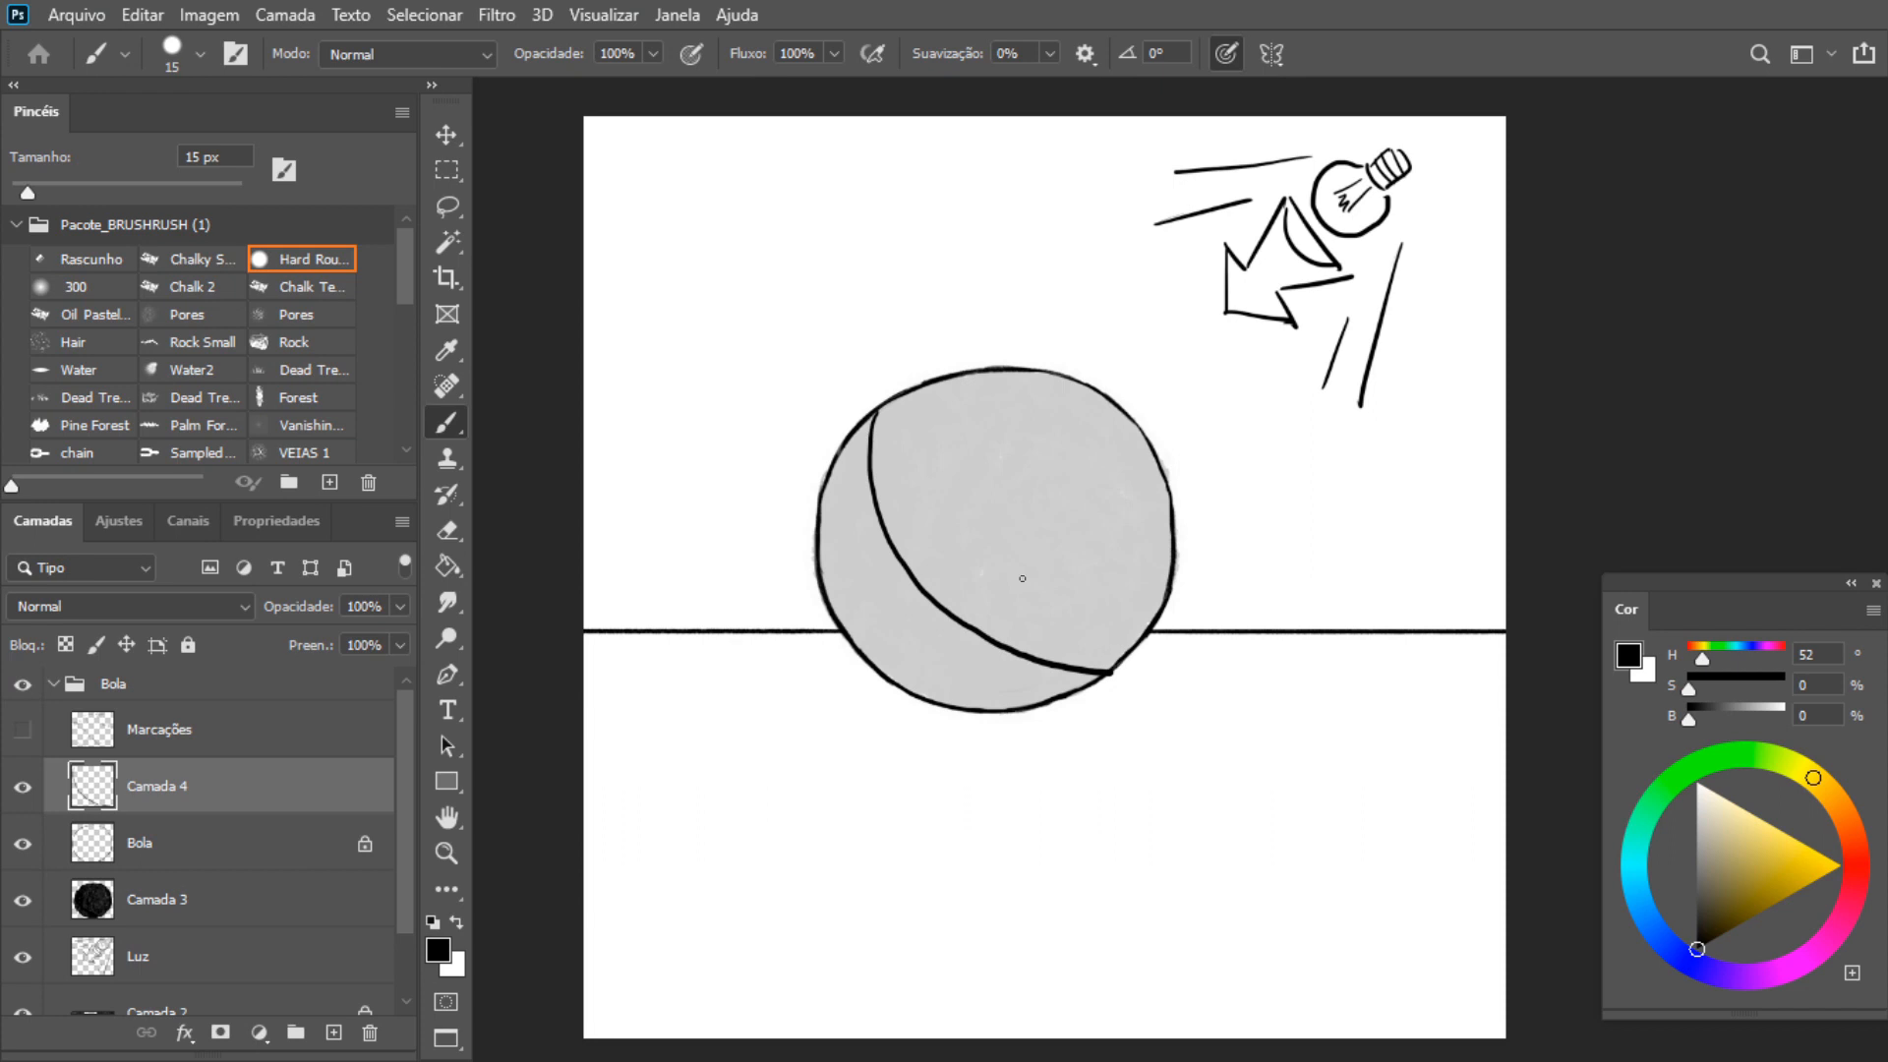
{"action": "key", "text": "ctrl+z"}
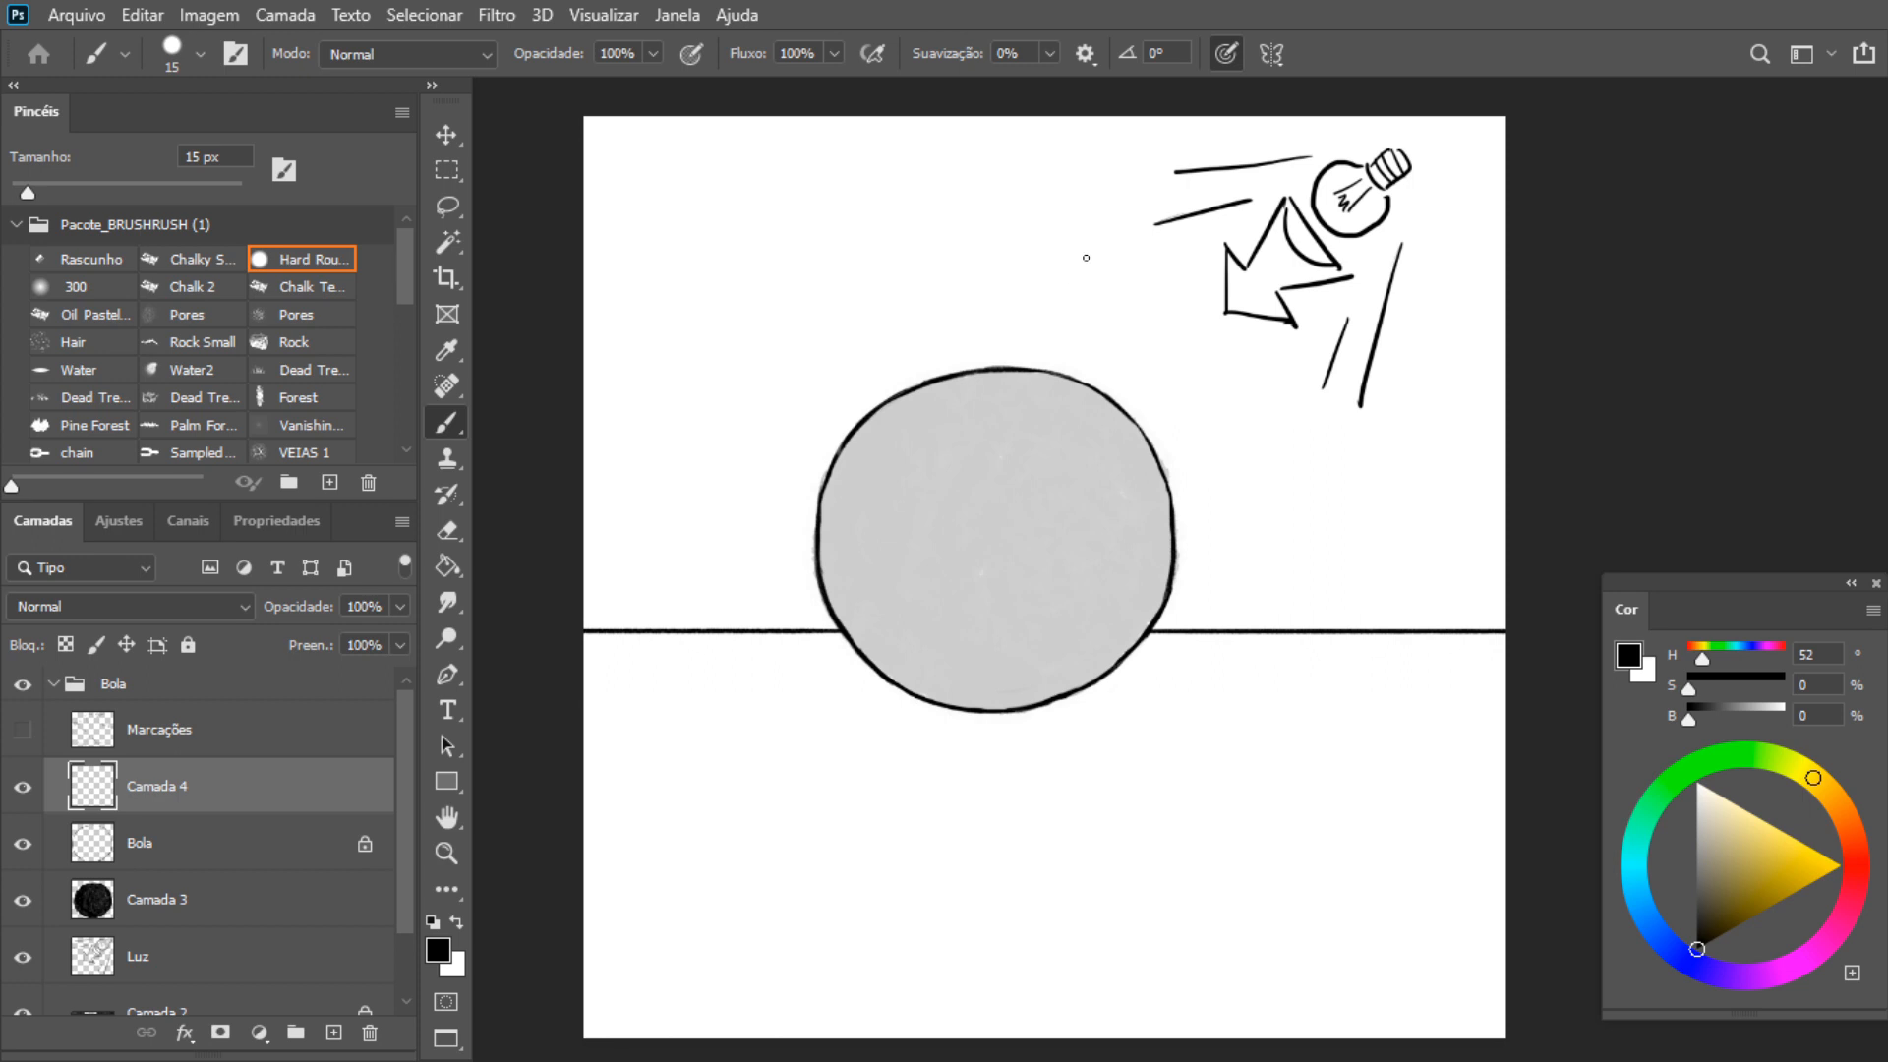
{"action": "key", "text": "ctrl+z"}
{"action": "key", "text": "ctrl+z"}
Sketch two light rays tangent to the ball and the elliptical cast-shadow outline on the ground, and hide this guide layer
{"action": "left_click_drag", "start_coordinate": [1003, 285], "coordinate": [987, 299]}
{"action": "left_click_drag", "start_coordinate": [893, 382], "coordinate": [622, 660]}
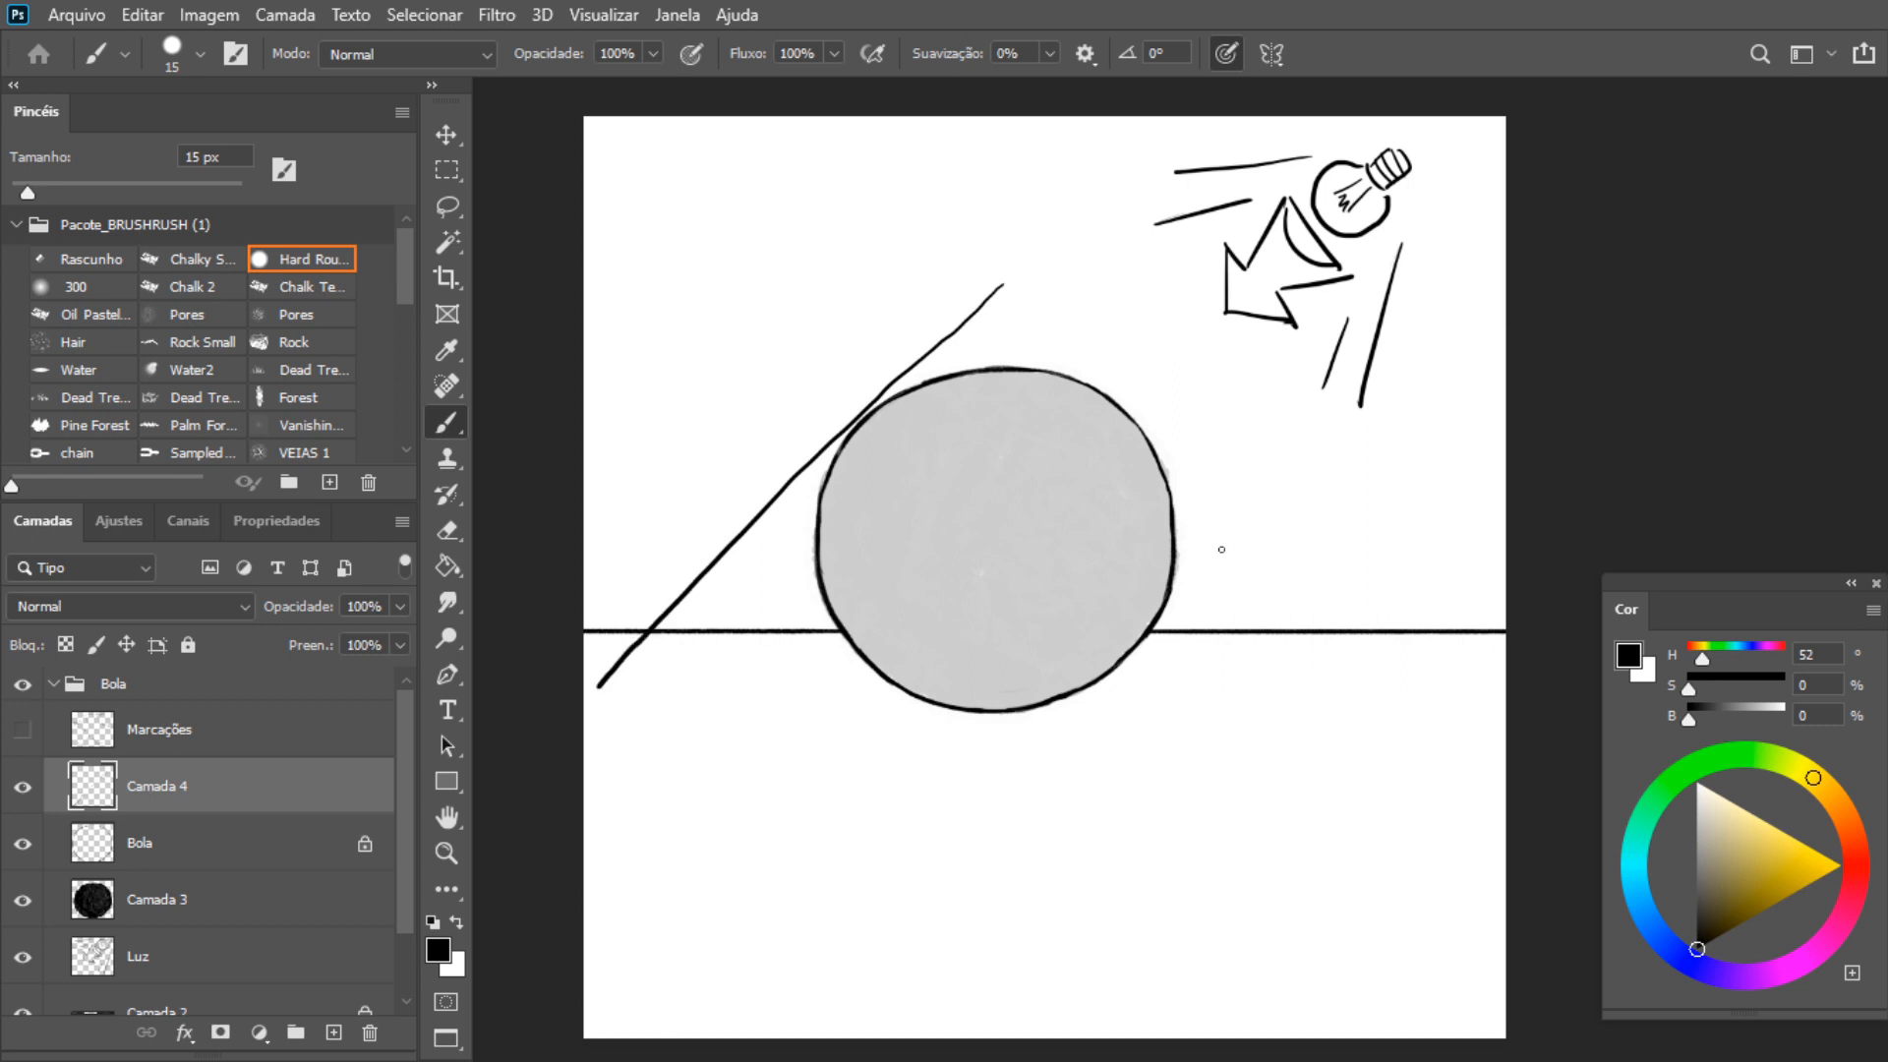
{"action": "left_click_drag", "start_coordinate": [1221, 550], "coordinate": [1067, 728]}
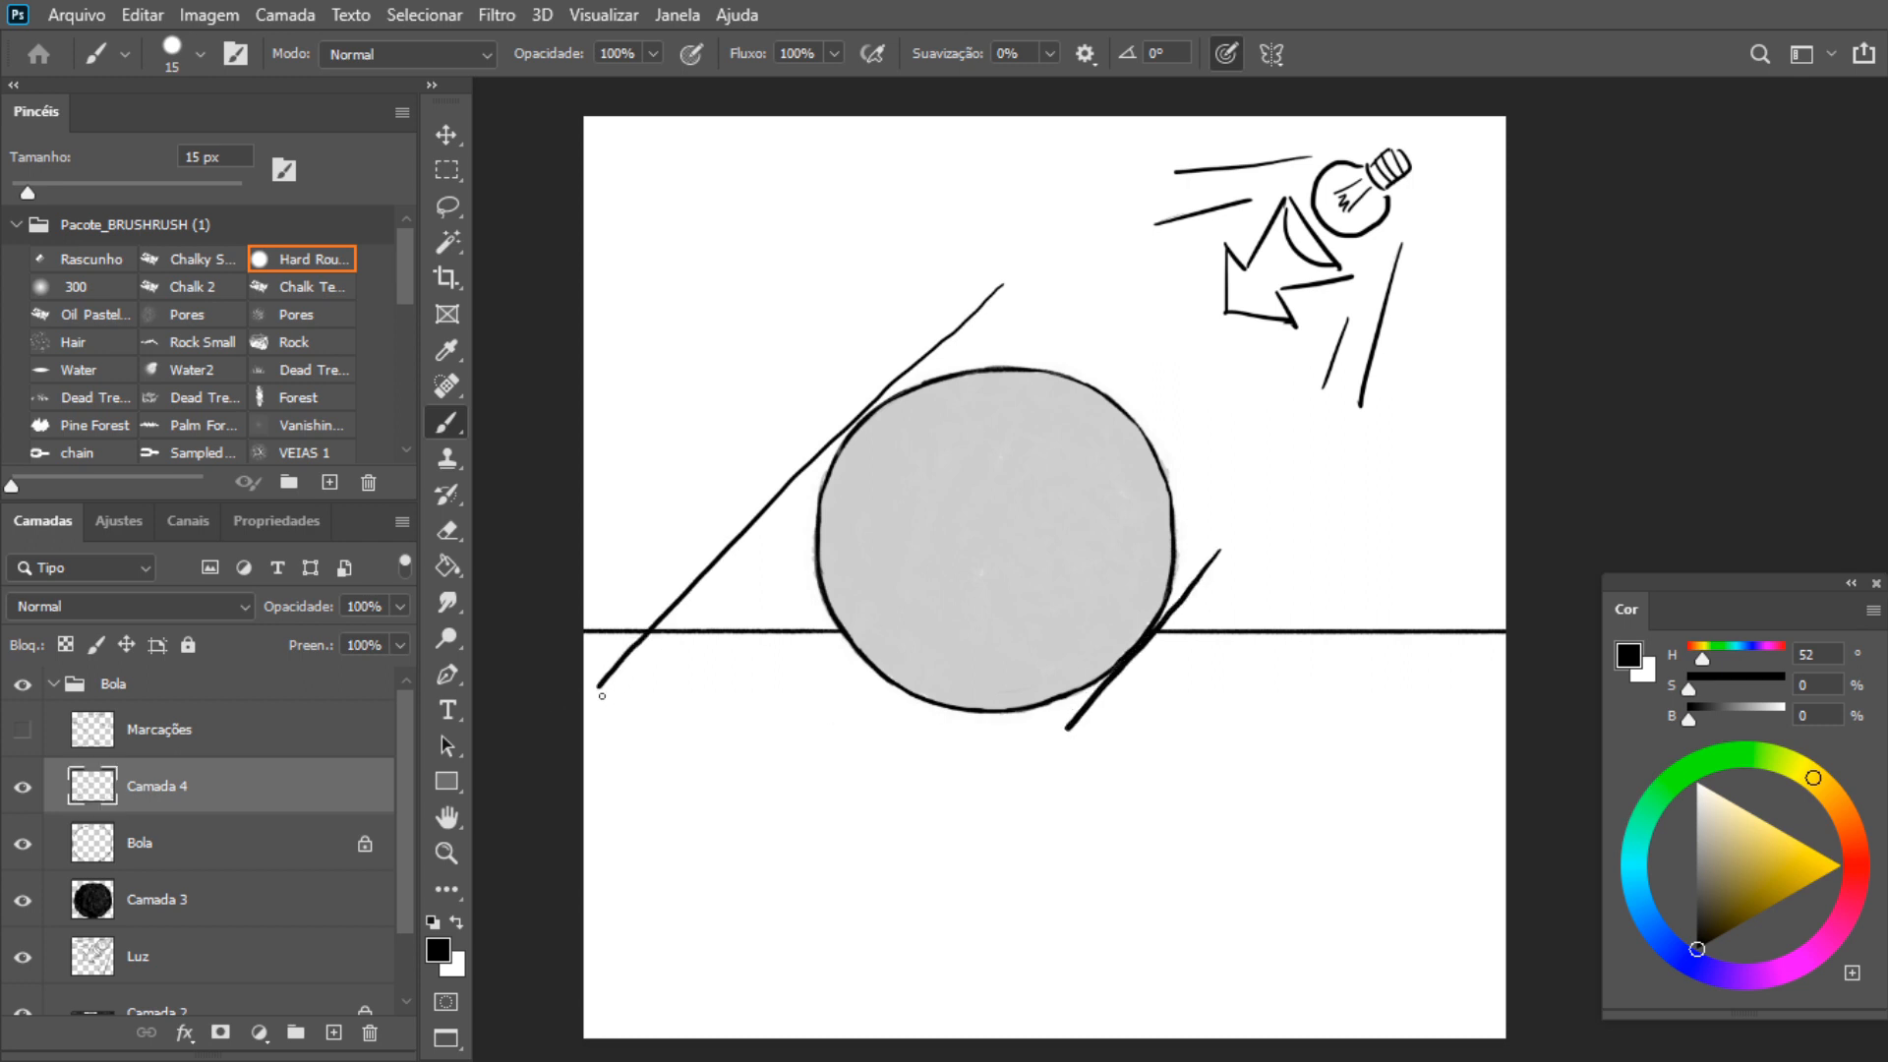
{"action": "mouse_move", "coordinate": [592, 719]}
{"action": "left_mouse_down"}
{"action": "mouse_move", "coordinate": [870, 763]}
{"action": "mouse_move", "coordinate": [1020, 737]}
{"action": "mouse_move", "coordinate": [1037, 706]}
{"action": "left_mouse_up"}
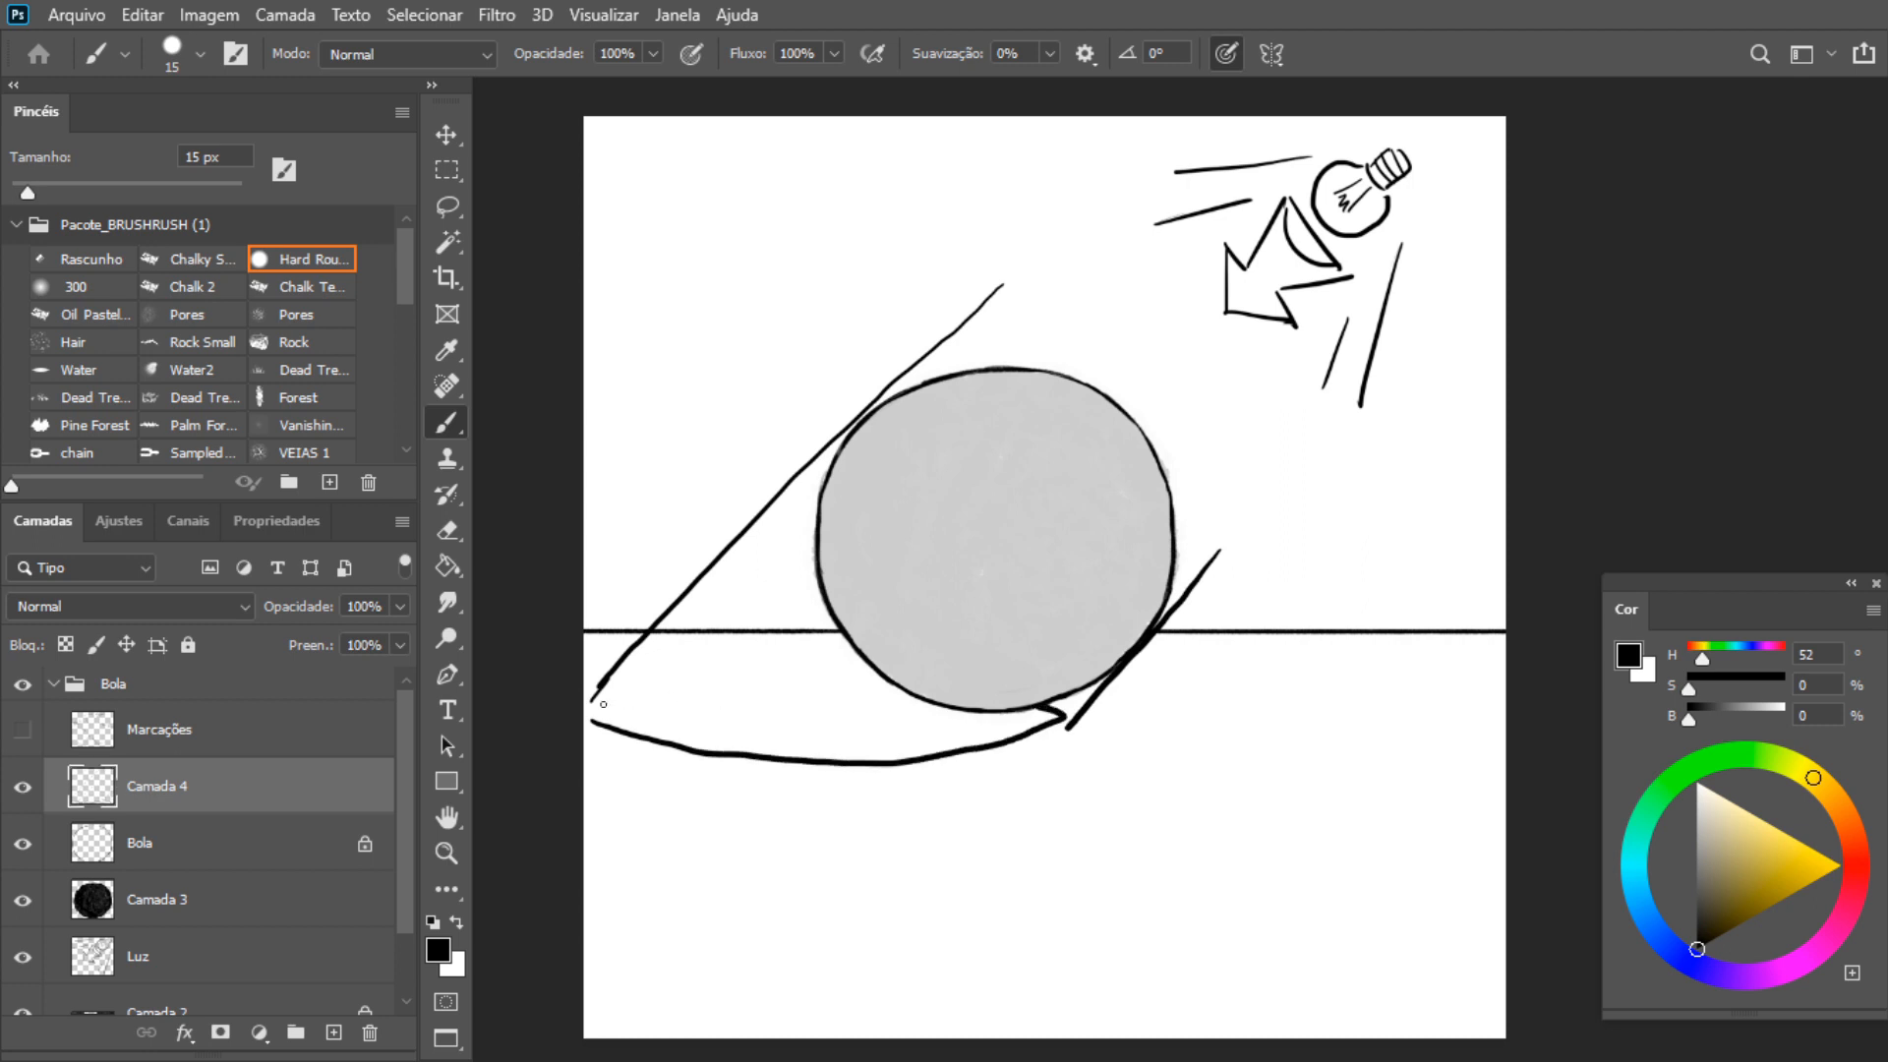
{"action": "left_click_drag", "start_coordinate": [603, 704], "coordinate": [880, 688]}
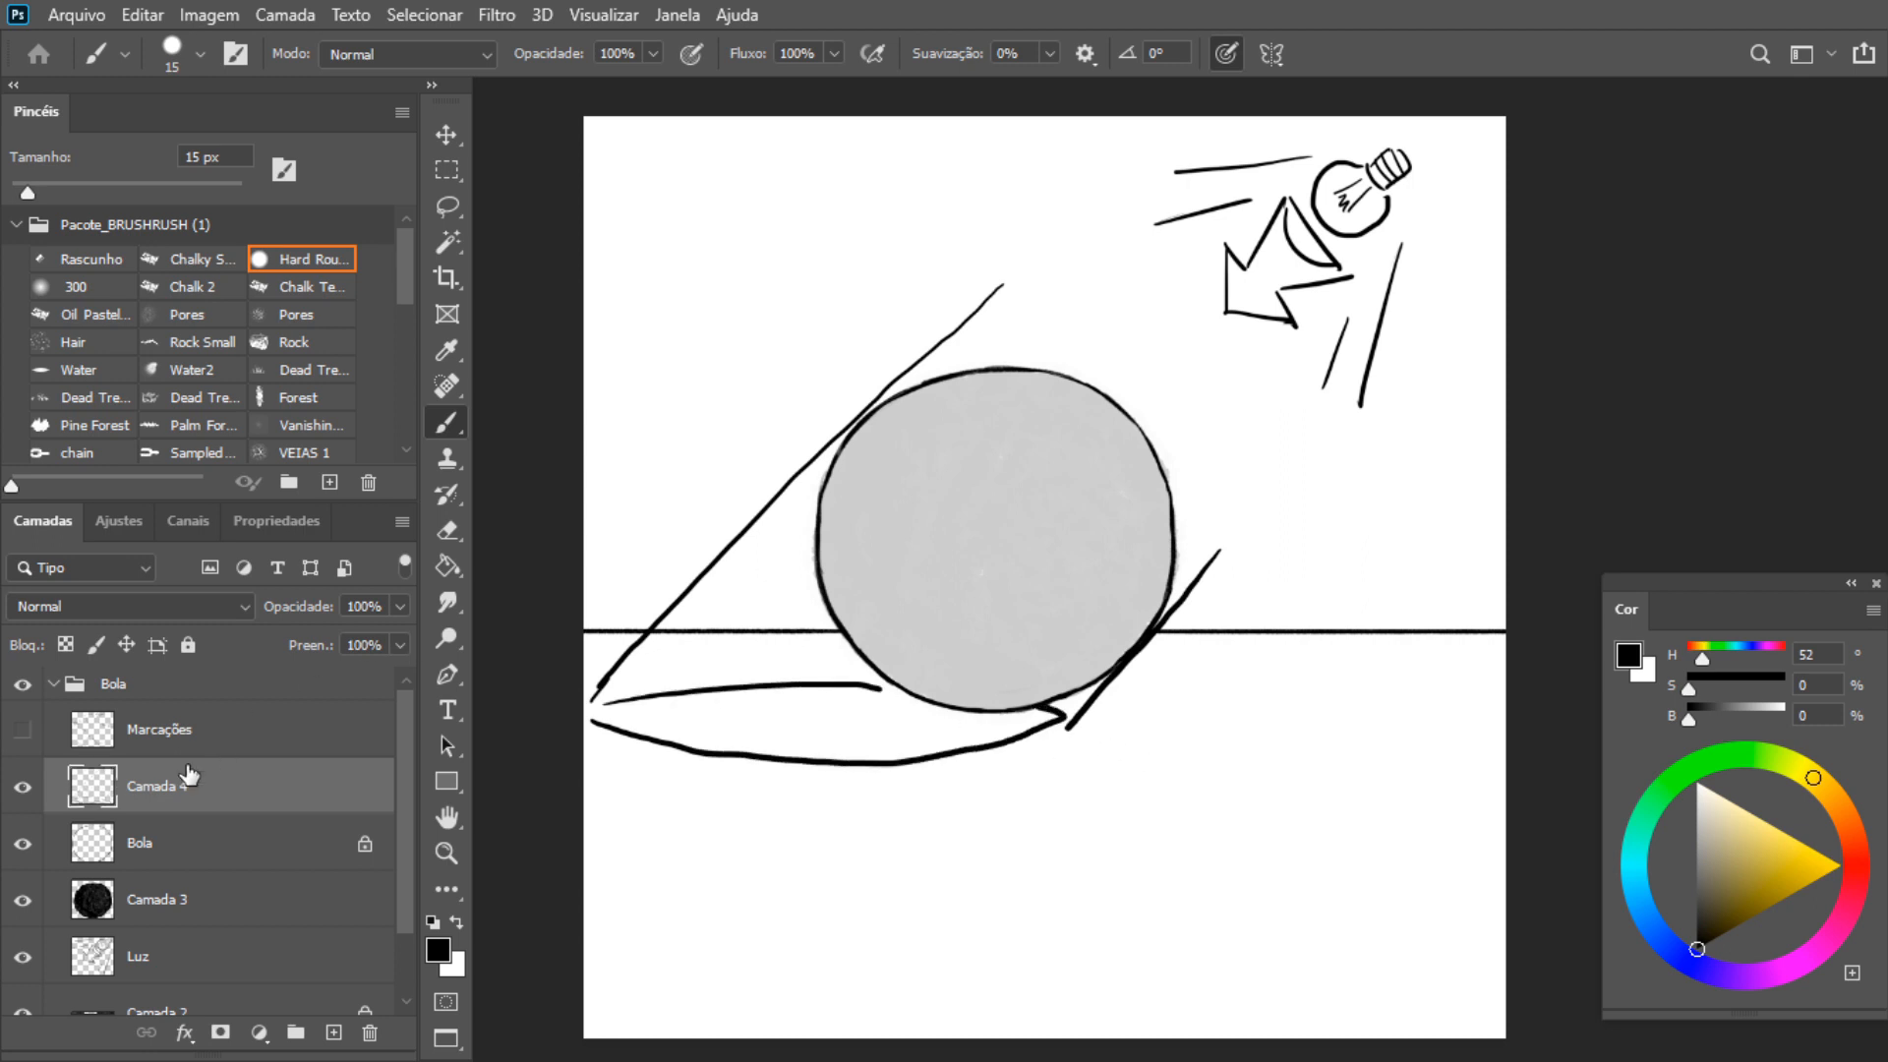
{"action": "left_click", "coordinate": [22, 786]}
Add a new layer directly beneath the ball's gray fill layer and set its opacity to 25%
{"action": "left_click", "coordinate": [182, 896]}
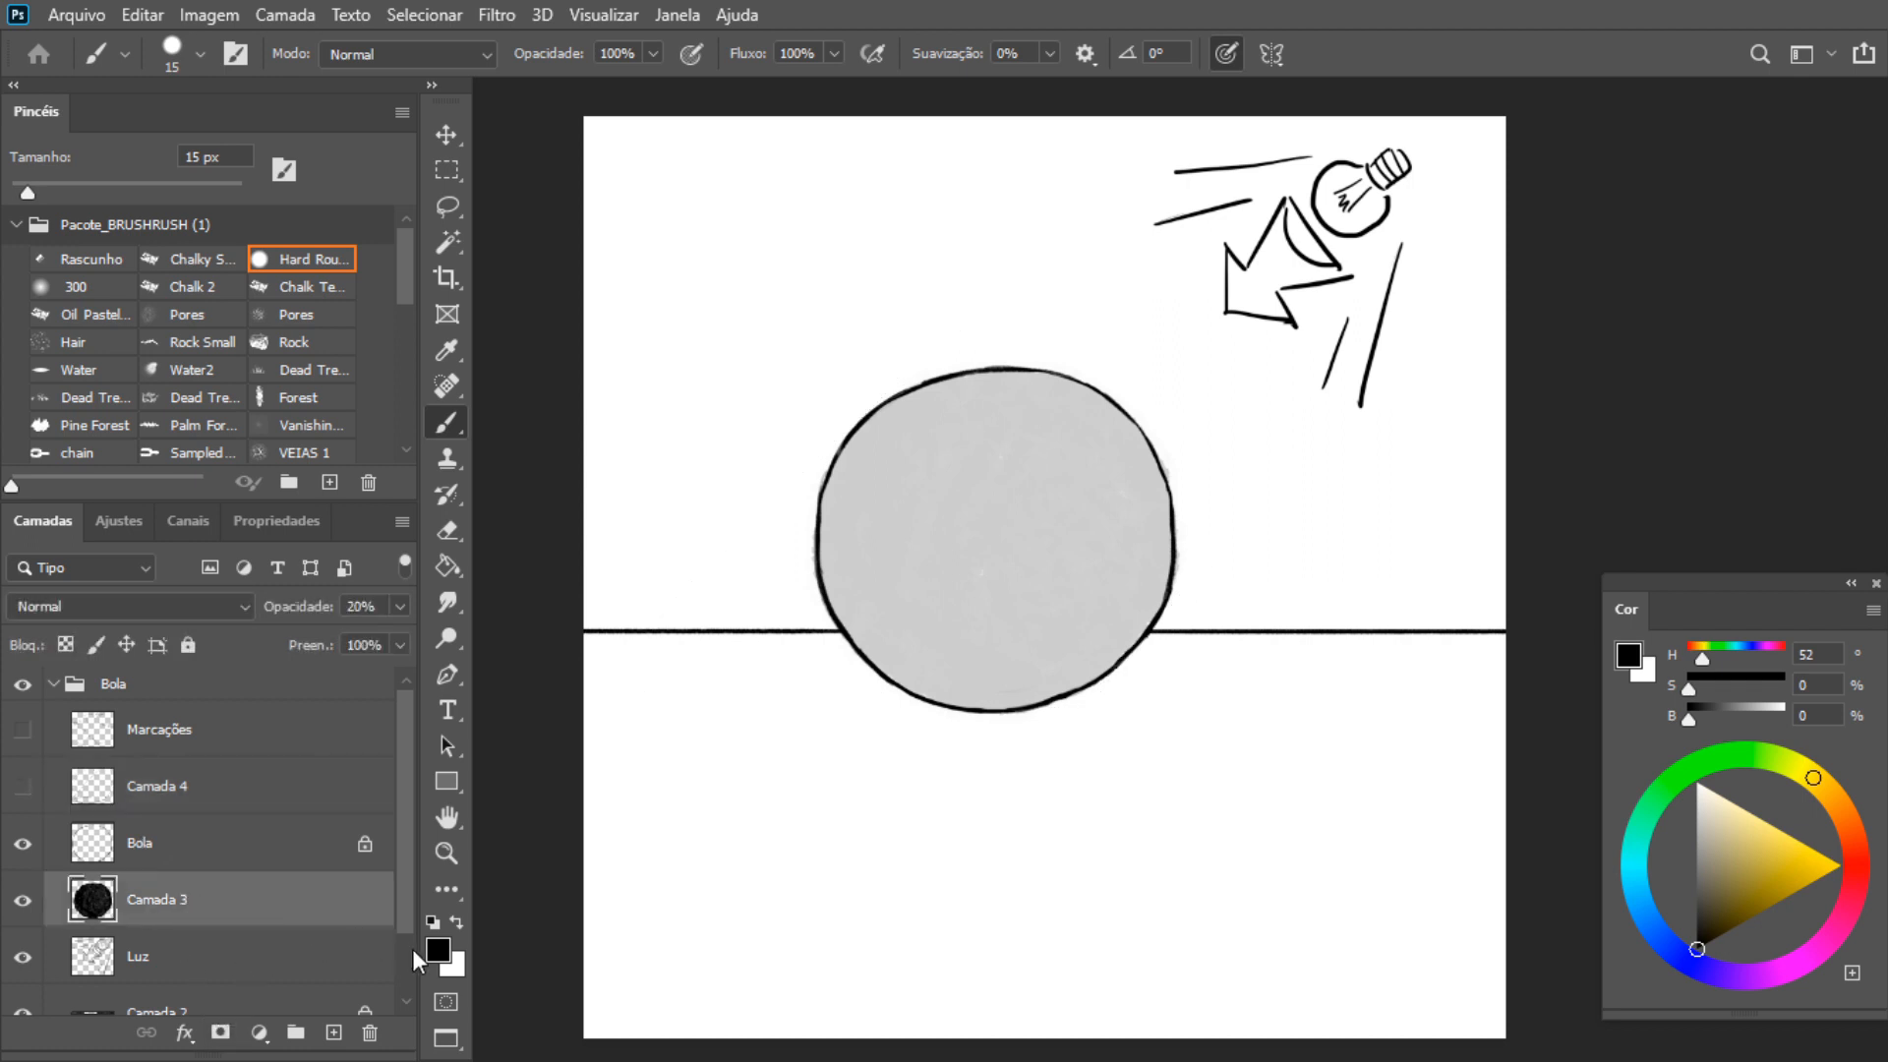
{"action": "left_click", "coordinate": [334, 1032], "text": "ctrl"}
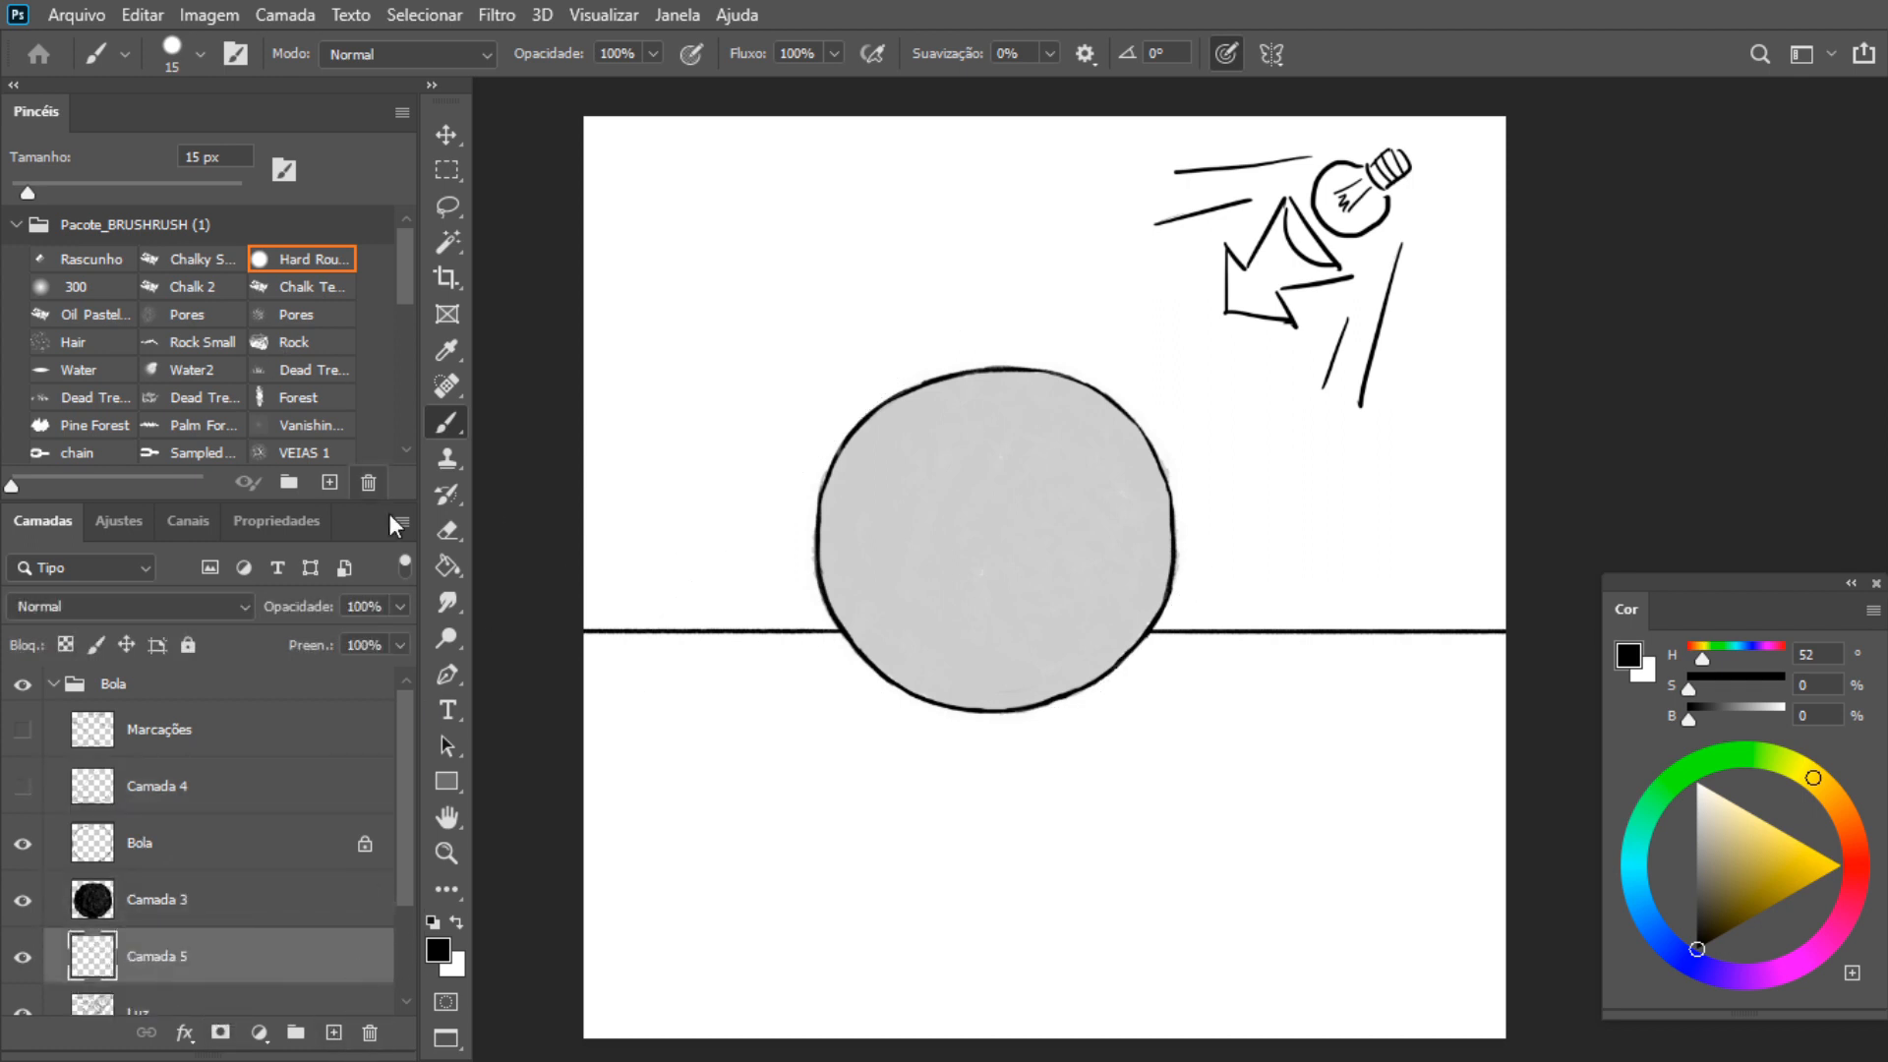
{"action": "left_click_drag", "start_coordinate": [333, 639], "coordinate": [291, 639]}
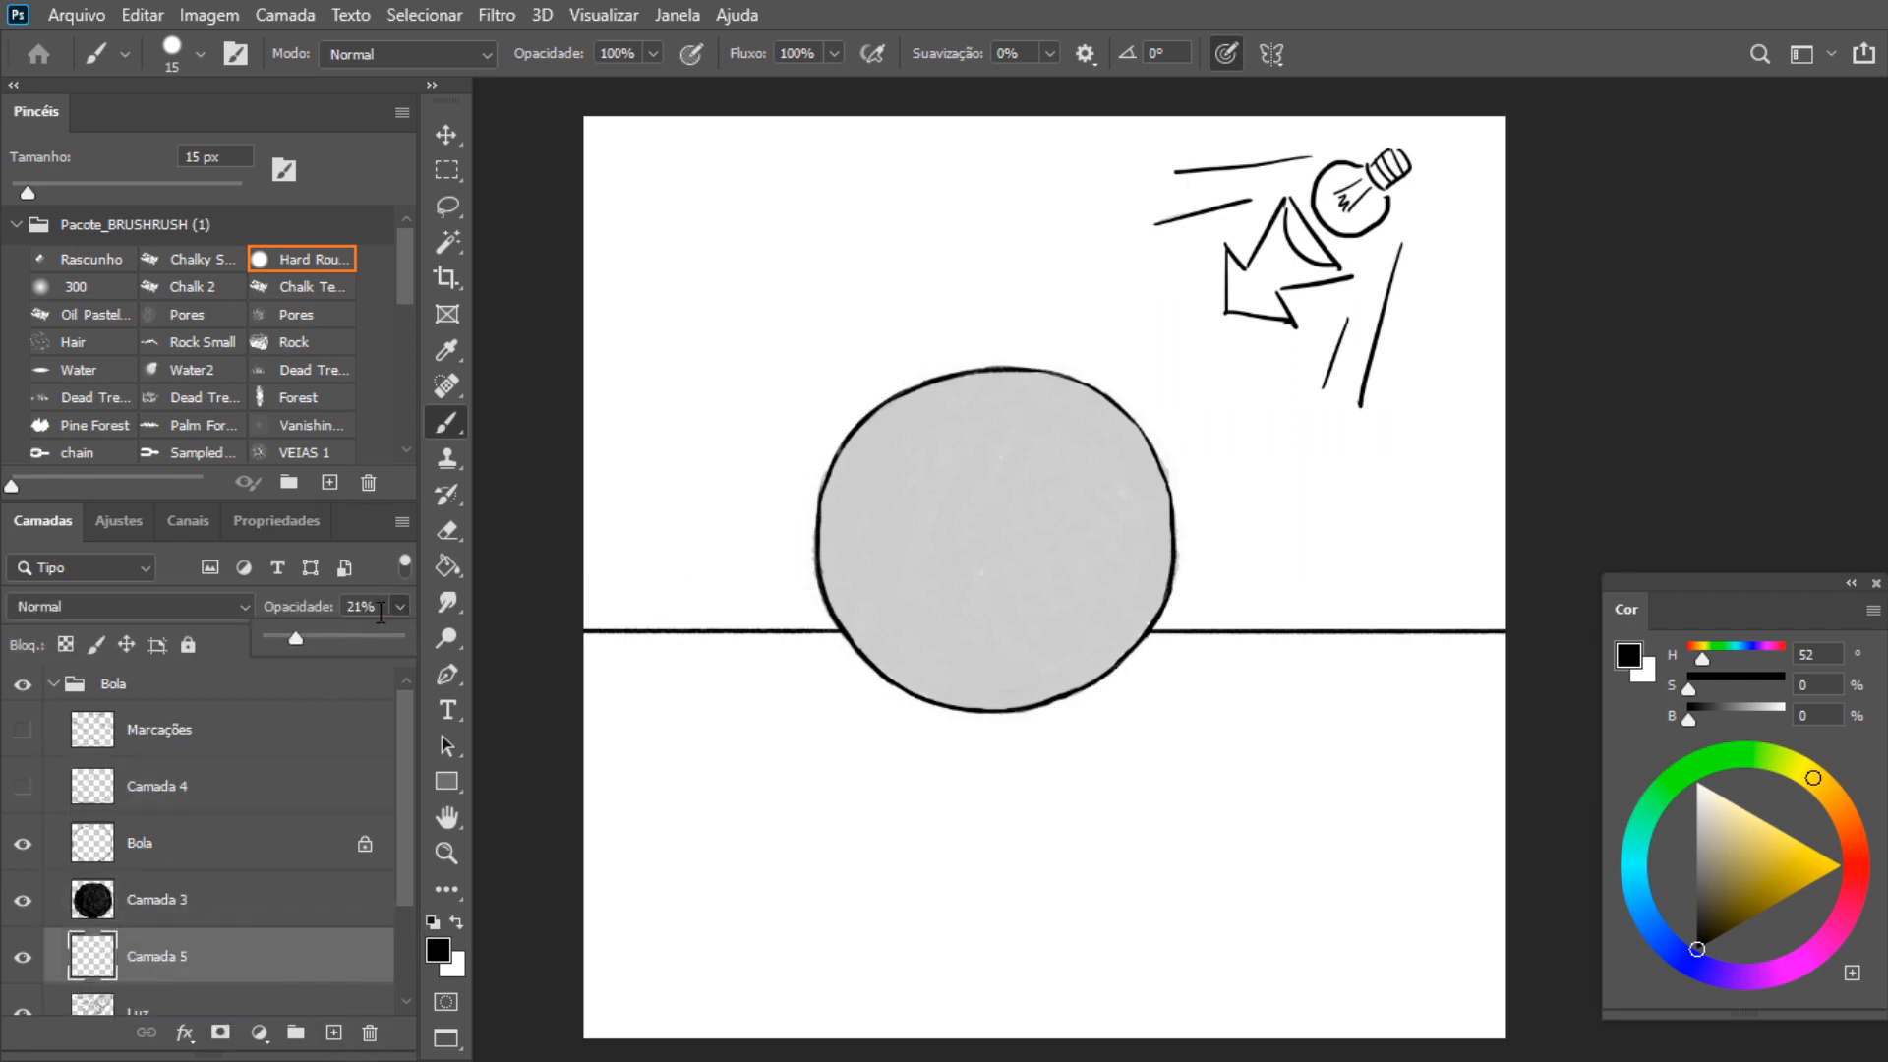
{"action": "type", "text": "25"}
Outline the elliptical cast shadow on the ground beneath the ball and to its left, using the Rascunho brush at 68 px
{"action": "left_click", "coordinate": [85, 260]}
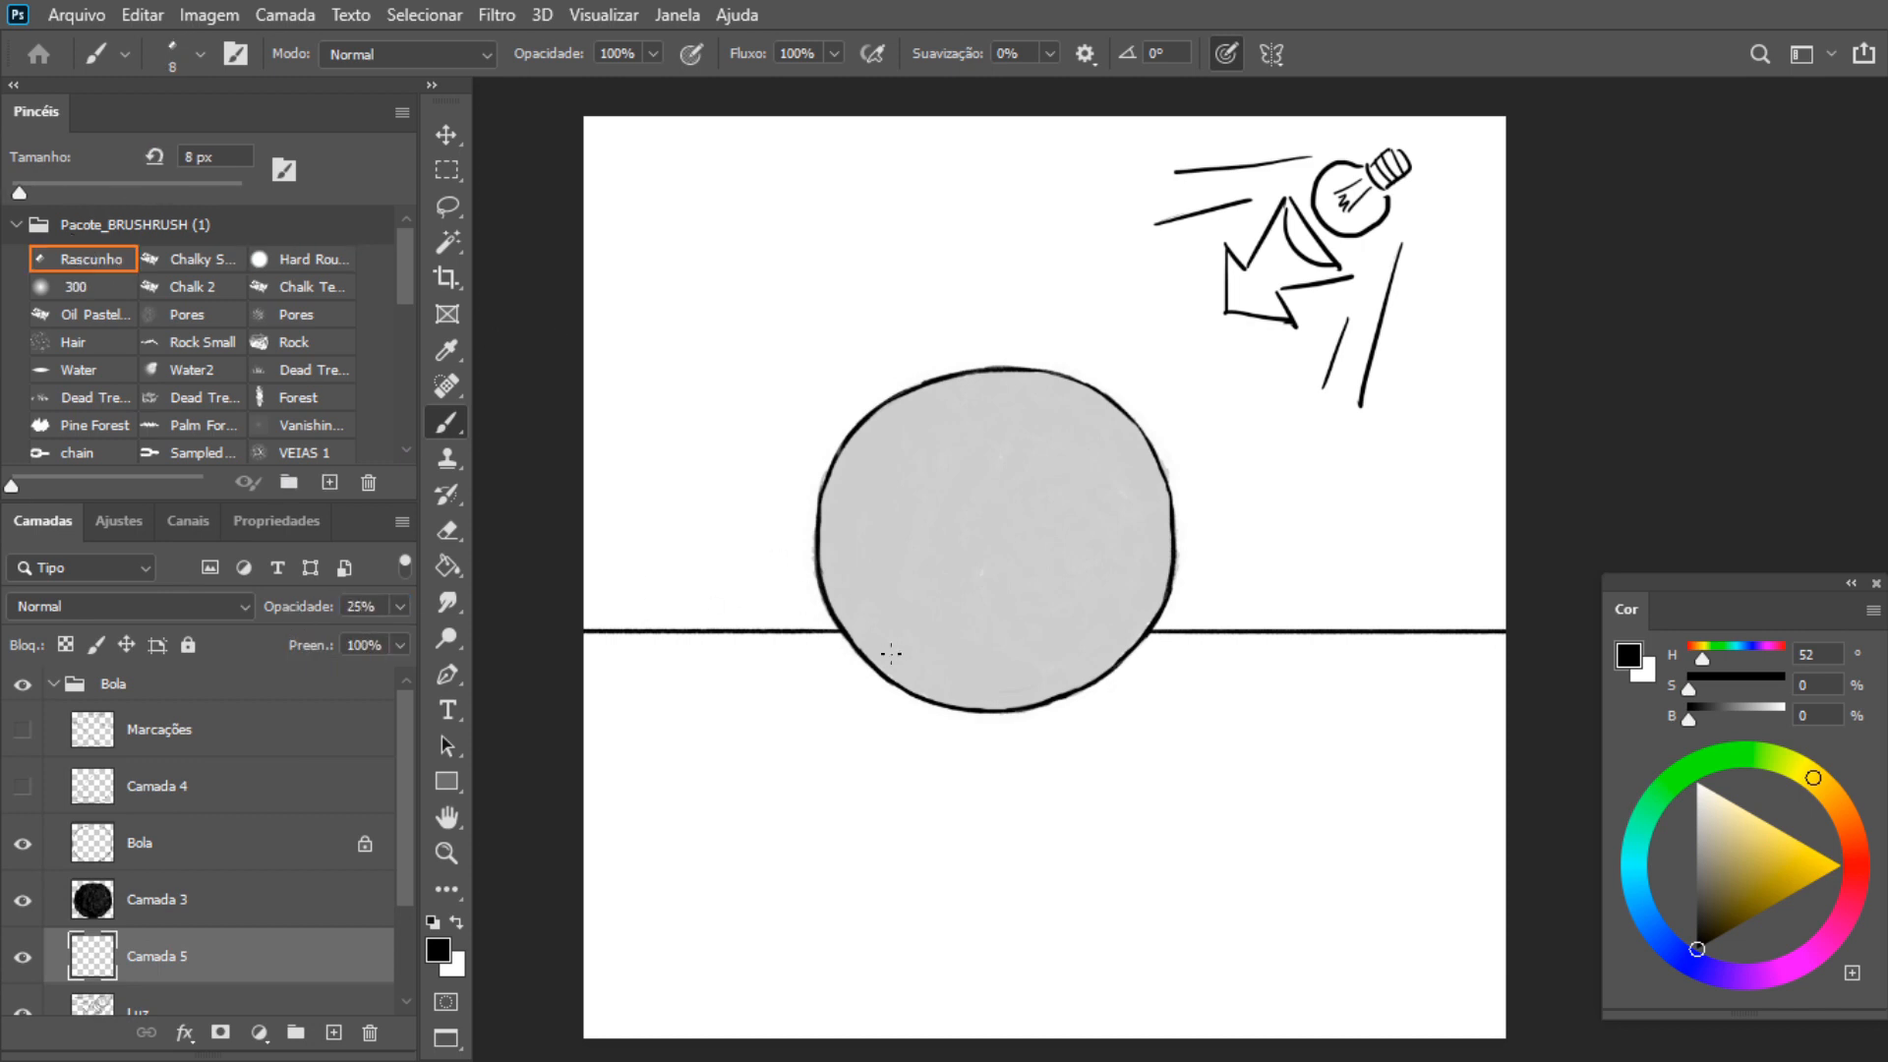
{"action": "left_click", "coordinate": [68, 184]}
{"action": "left_click", "coordinate": [89, 189]}
{"action": "mouse_move", "coordinate": [890, 686]}
{"action": "left_mouse_down"}
{"action": "mouse_move", "coordinate": [646, 710]}
{"action": "mouse_move", "coordinate": [702, 692]}
{"action": "mouse_move", "coordinate": [614, 712]}
{"action": "mouse_move", "coordinate": [607, 728]}
{"action": "mouse_move", "coordinate": [633, 740]}
{"action": "mouse_move", "coordinate": [601, 736]}
{"action": "mouse_move", "coordinate": [620, 717]}
{"action": "mouse_move", "coordinate": [606, 728]}
{"action": "mouse_move", "coordinate": [796, 767]}
{"action": "mouse_move", "coordinate": [661, 752]}
{"action": "mouse_move", "coordinate": [845, 759]}
{"action": "mouse_move", "coordinate": [797, 765]}
{"action": "mouse_move", "coordinate": [1057, 744]}
{"action": "left_mouse_up"}
{"action": "mouse_move", "coordinate": [789, 765]}
{"action": "left_mouse_down"}
{"action": "mouse_move", "coordinate": [987, 759]}
{"action": "mouse_move", "coordinate": [723, 761]}
{"action": "mouse_move", "coordinate": [790, 779]}
{"action": "mouse_move", "coordinate": [1015, 766]}
{"action": "mouse_move", "coordinate": [877, 776]}
{"action": "mouse_move", "coordinate": [1019, 747]}
{"action": "left_mouse_up"}
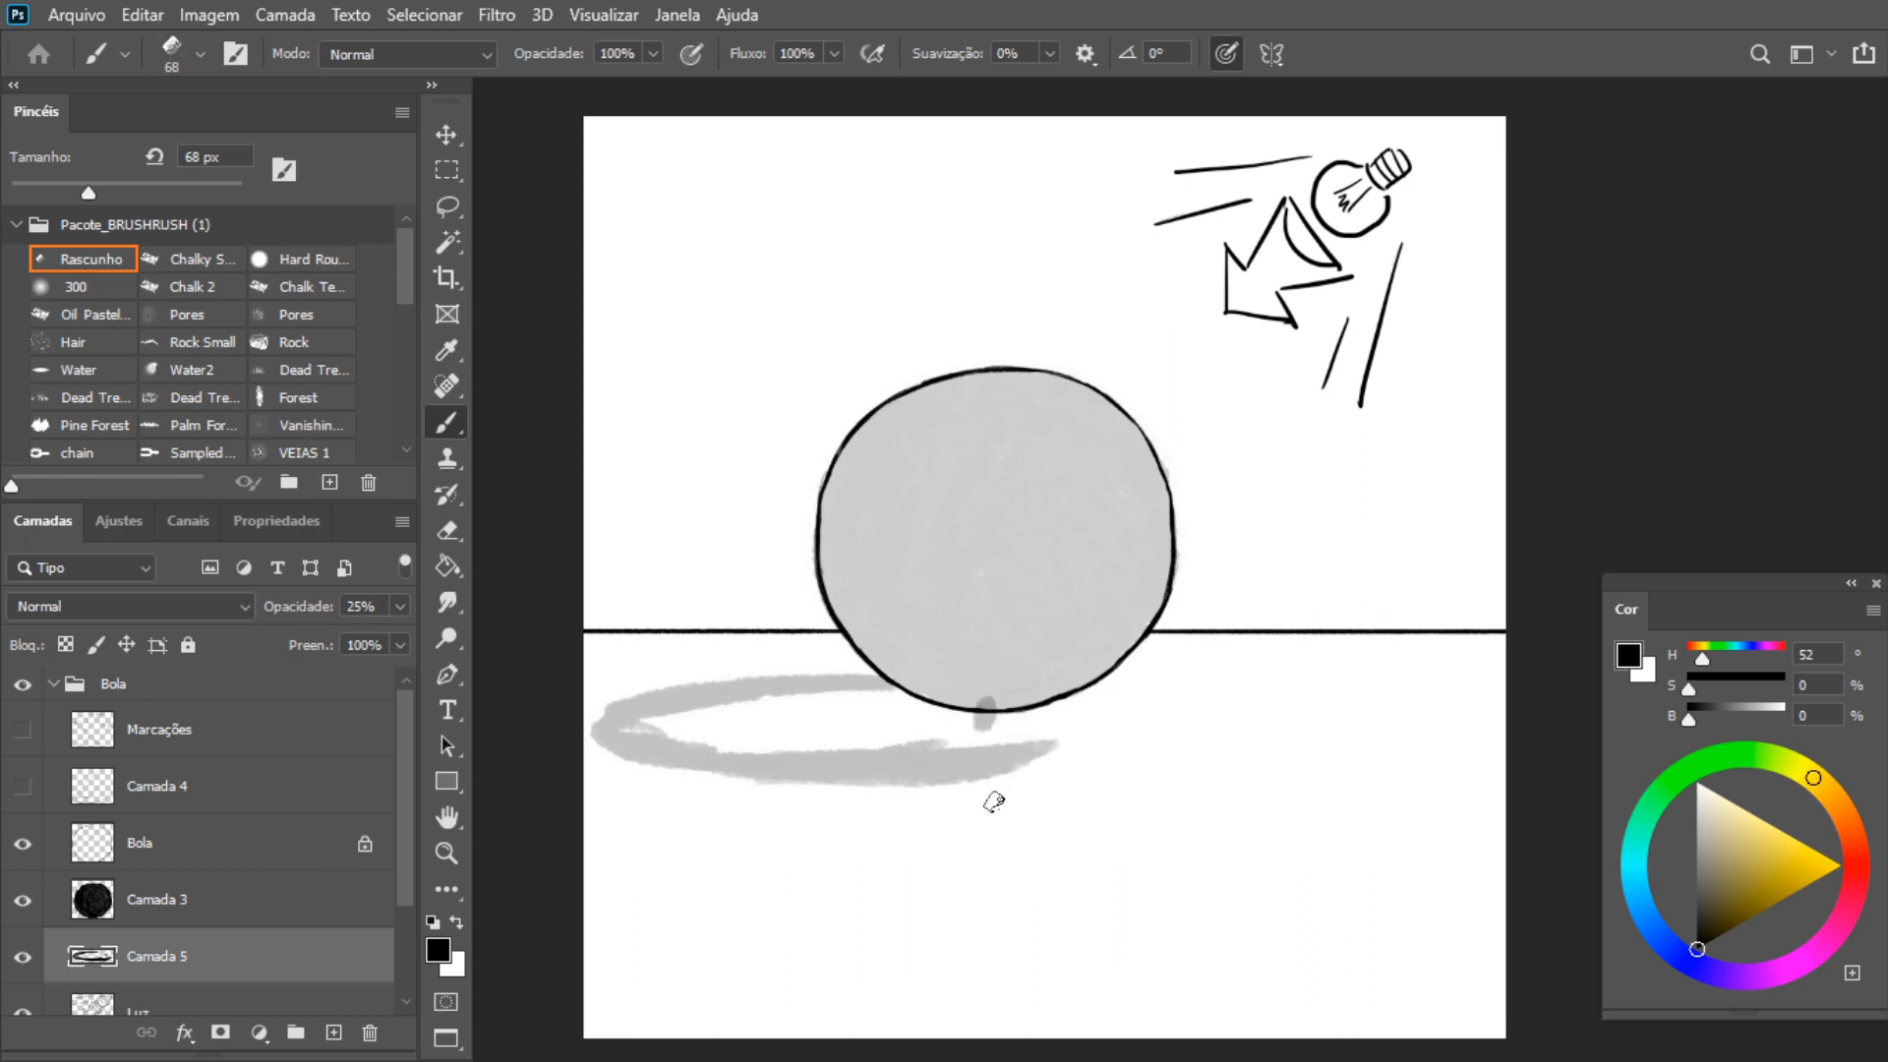
{"action": "mouse_move", "coordinate": [880, 693]}
{"action": "left_mouse_down"}
{"action": "mouse_move", "coordinate": [1067, 710]}
{"action": "mouse_move", "coordinate": [1010, 762]}
{"action": "mouse_move", "coordinate": [852, 798]}
{"action": "left_mouse_up"}
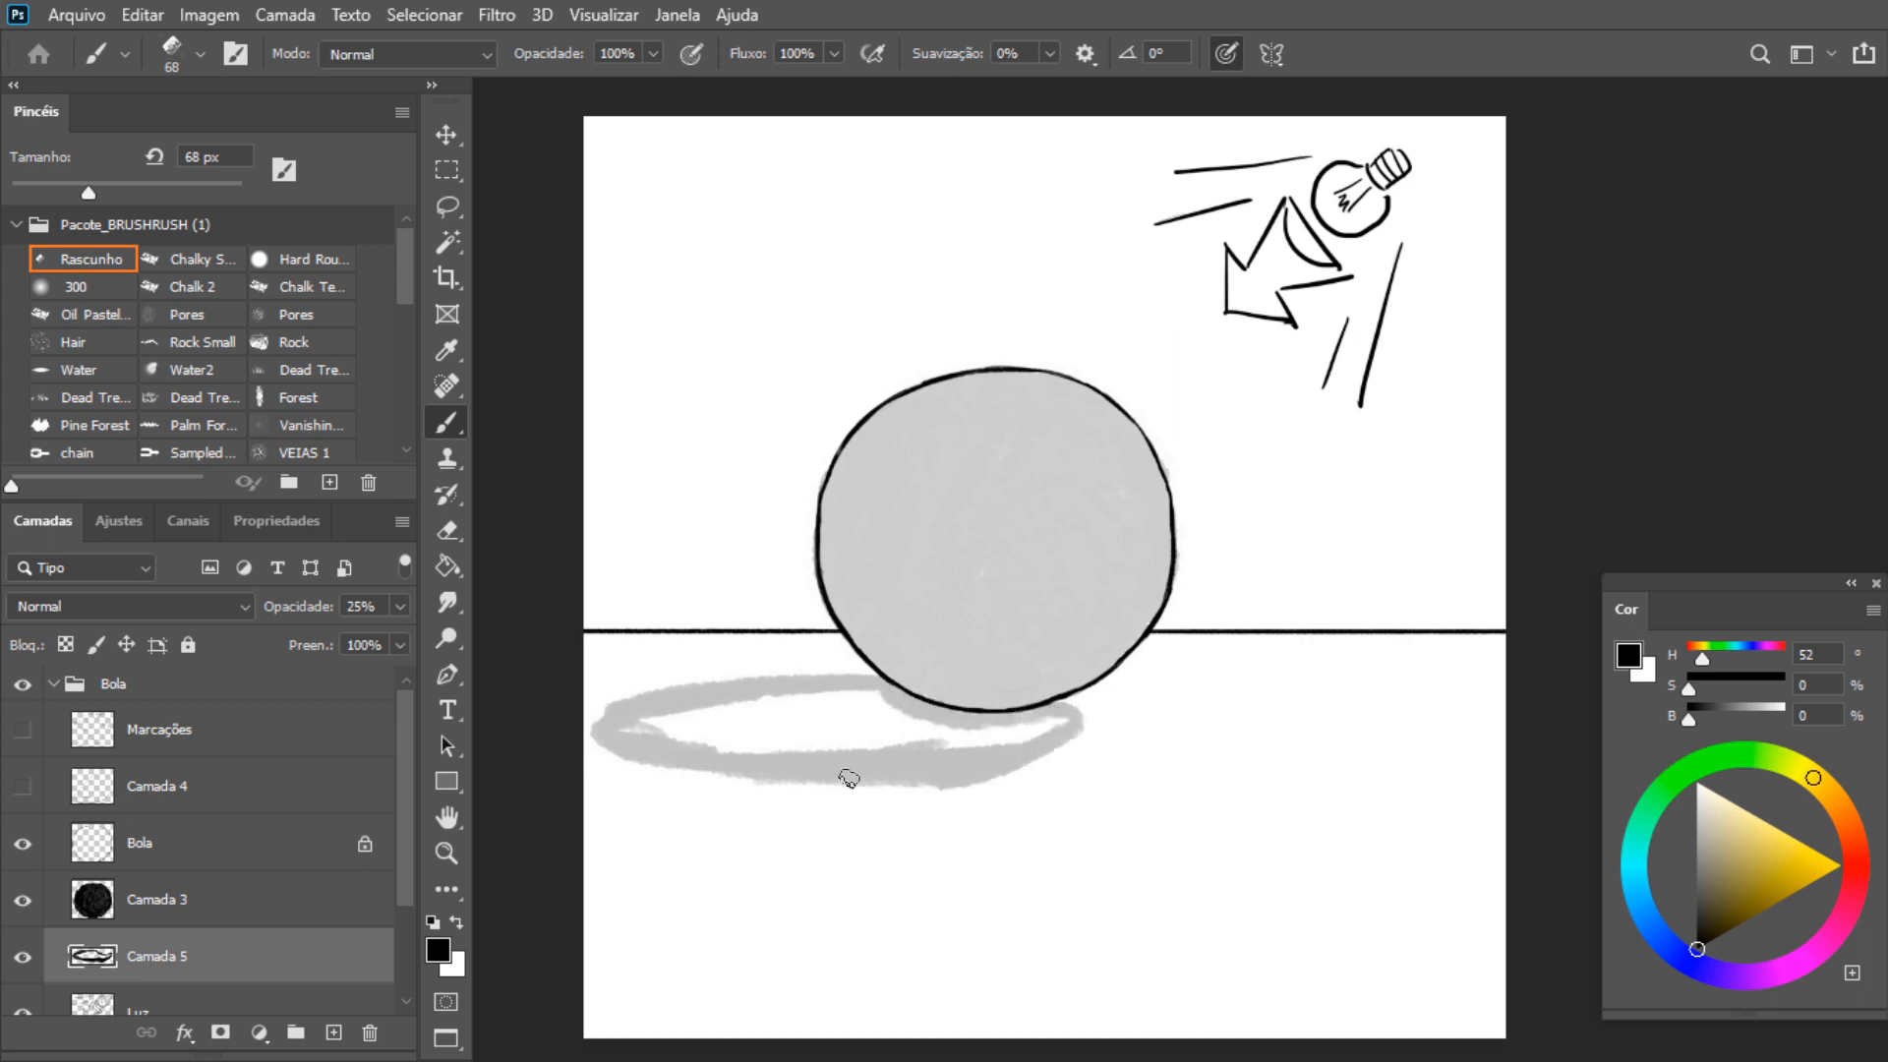
Clean up the shadow outline's lower edge with the 54 px Eraser and fill the inside of the cast shadow with black
{"action": "key", "text": "e"}
{"action": "left_click", "coordinate": [71, 191]}
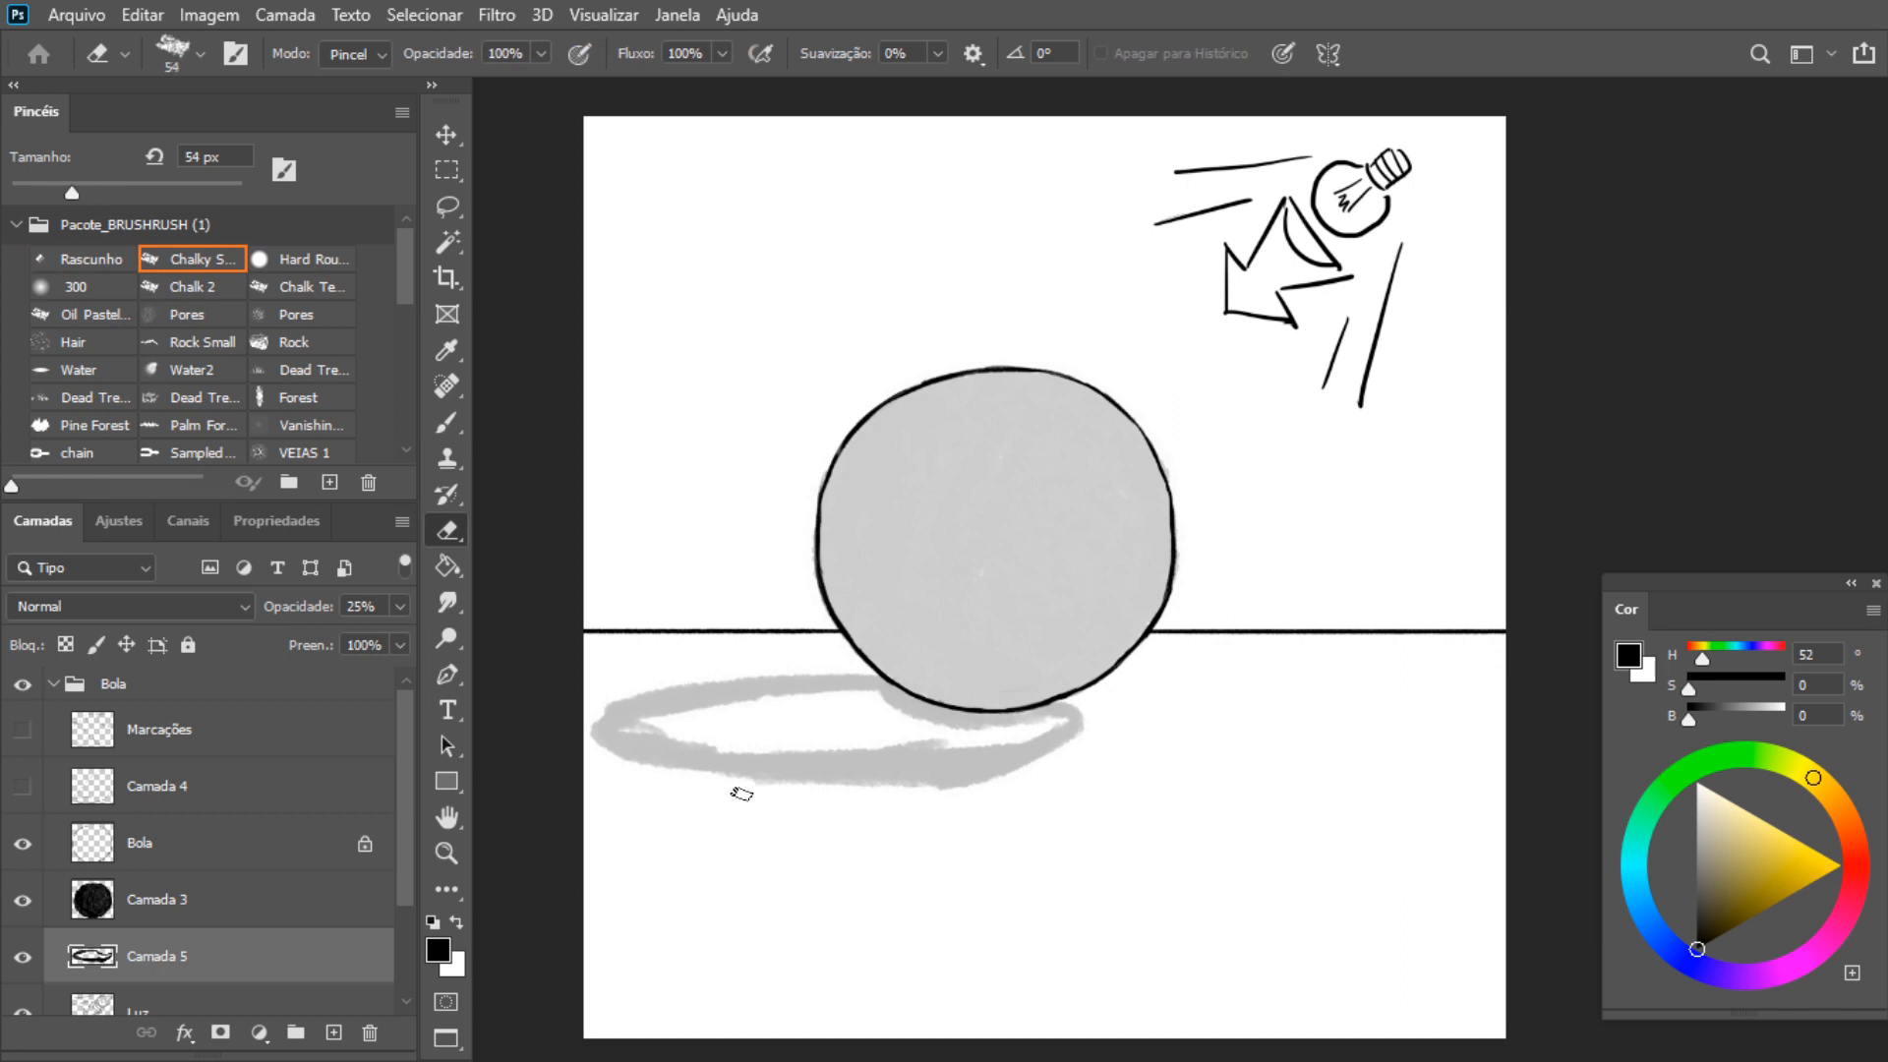
{"action": "mouse_move", "coordinate": [1023, 783]}
{"action": "left_mouse_down"}
{"action": "mouse_move", "coordinate": [866, 798]}
{"action": "mouse_move", "coordinate": [1045, 773]}
{"action": "mouse_move", "coordinate": [759, 786]}
{"action": "left_mouse_up"}
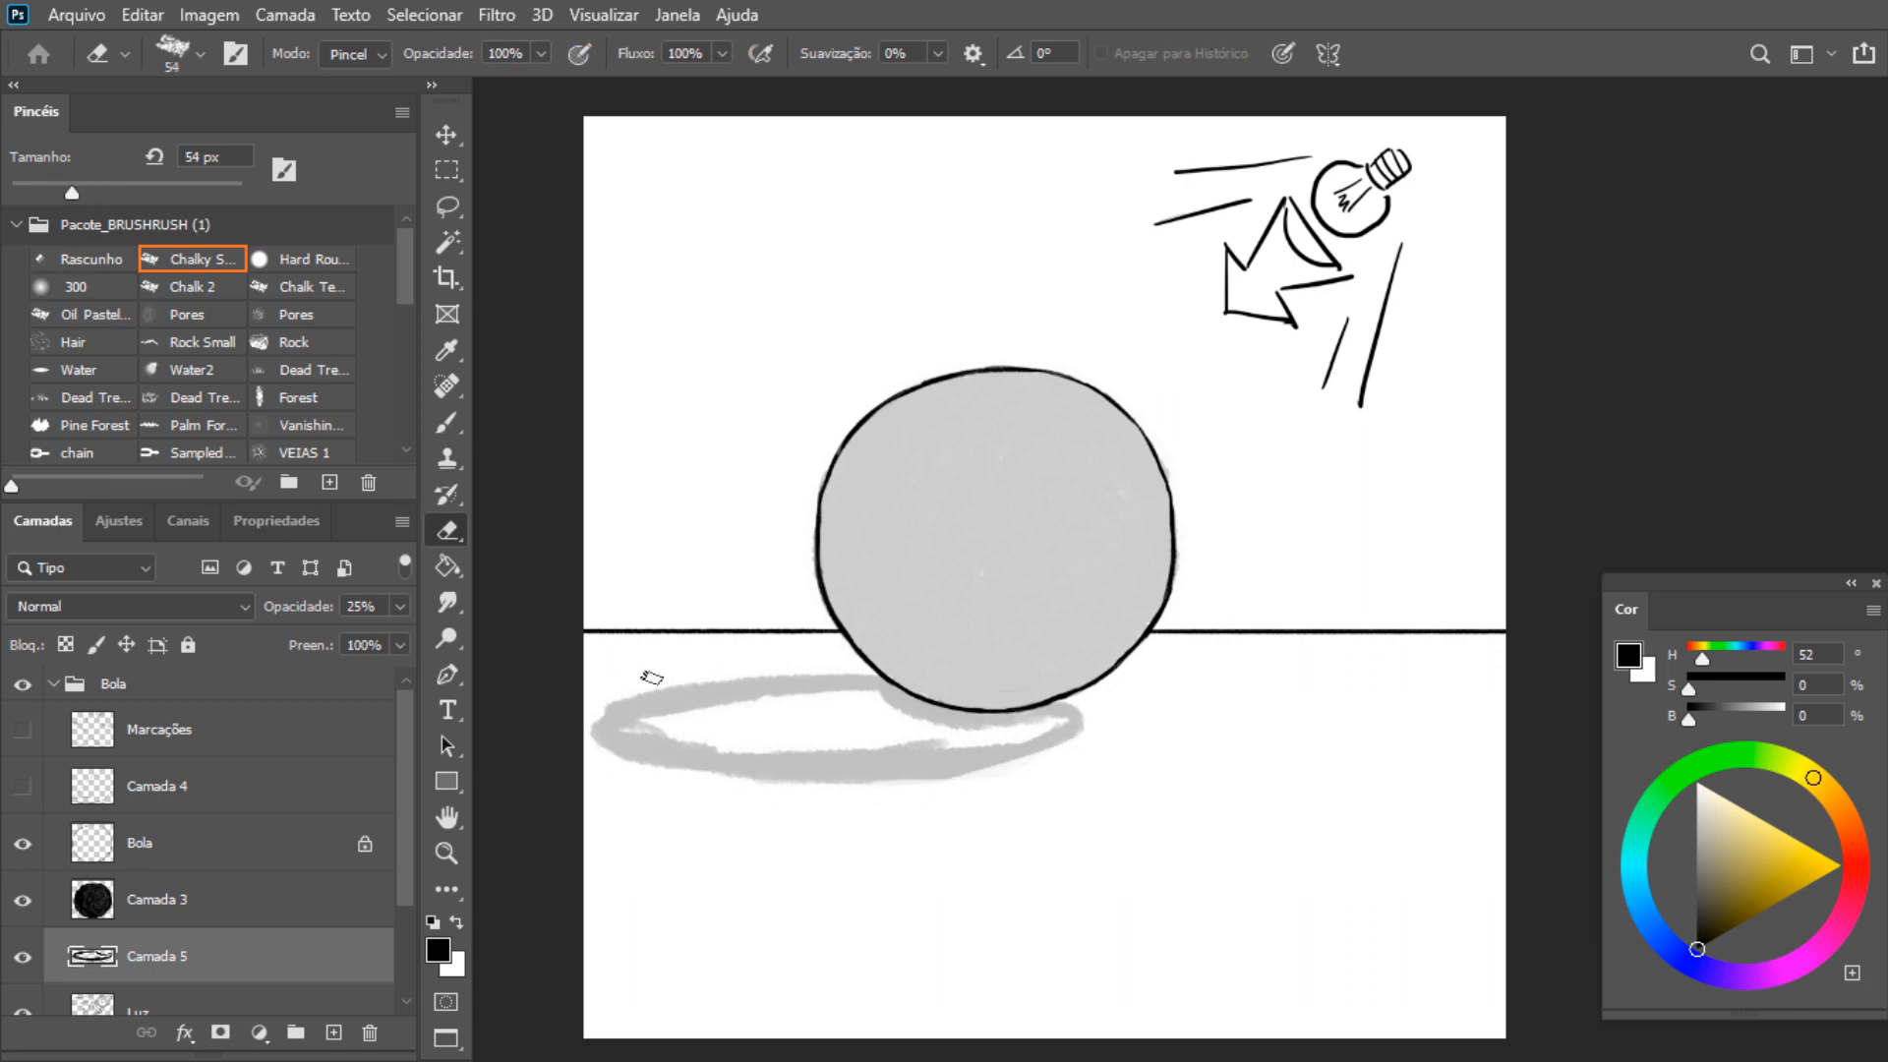
{"action": "key", "text": "b"}
{"action": "mouse_move", "coordinate": [610, 729]}
{"action": "left_mouse_down"}
{"action": "mouse_move", "coordinate": [884, 693]}
{"action": "mouse_move", "coordinate": [690, 734]}
{"action": "mouse_move", "coordinate": [717, 747]}
{"action": "mouse_move", "coordinate": [804, 716]}
{"action": "mouse_move", "coordinate": [863, 751]}
{"action": "mouse_move", "coordinate": [1028, 729]}
{"action": "left_mouse_up"}
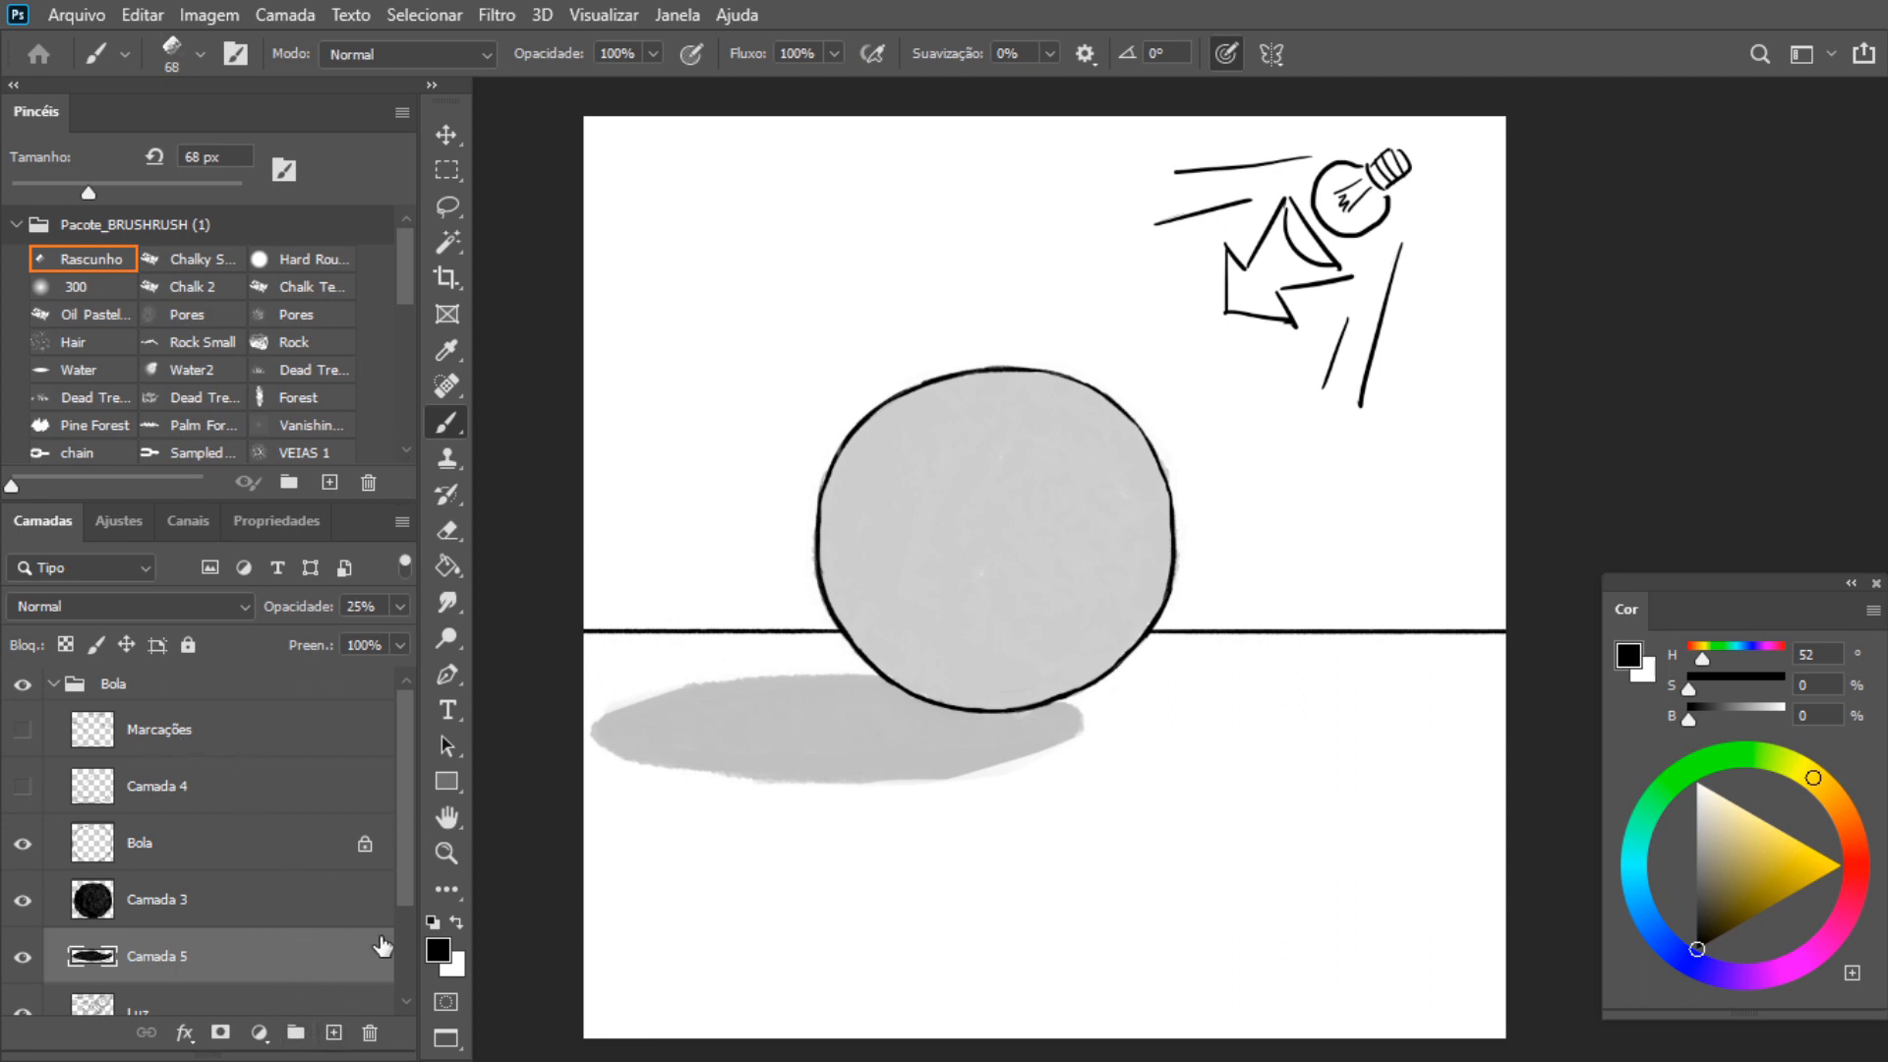
Paint a smaller, darker ellipse inside the cast shadow on a new layer at 50% opacity
{"action": "left_click", "coordinate": [330, 1032]}
{"action": "left_click", "coordinate": [400, 607]}
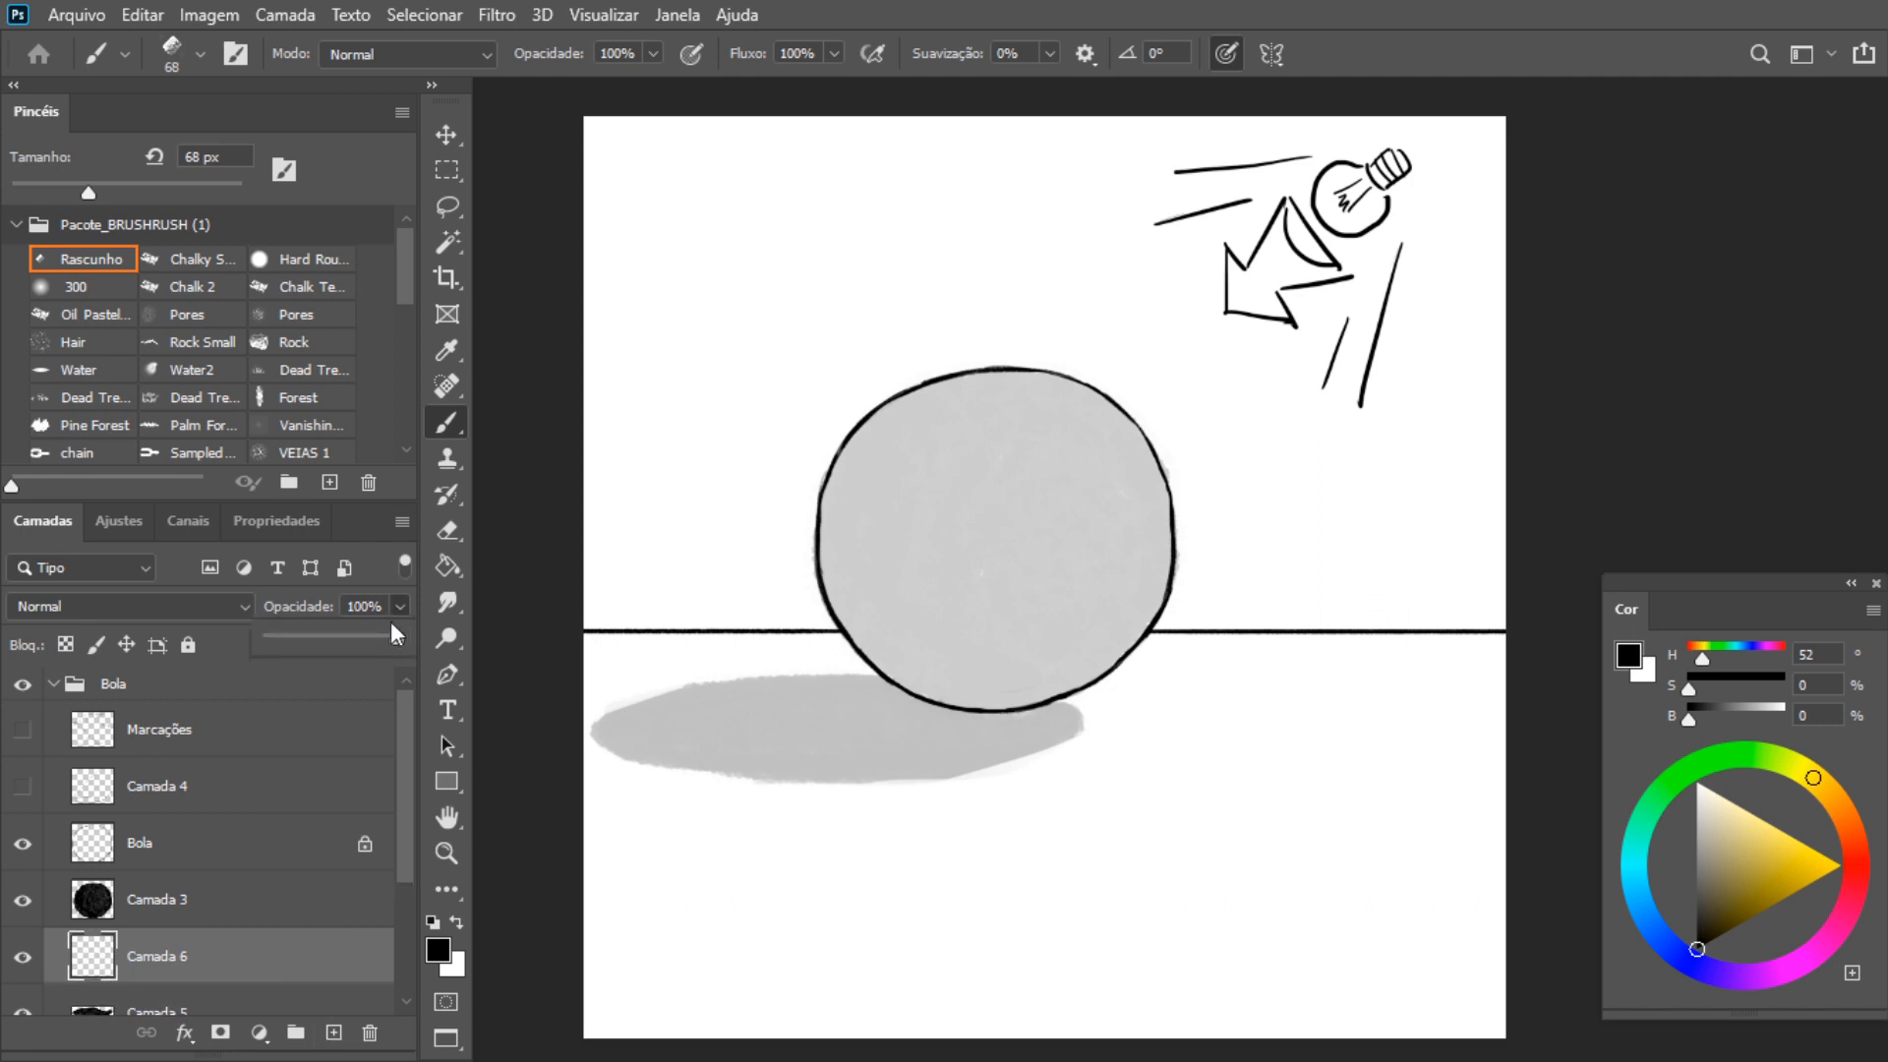
{"action": "left_click", "coordinate": [332, 637]}
{"action": "mouse_move", "coordinate": [755, 715]}
{"action": "left_mouse_down"}
{"action": "mouse_move", "coordinate": [890, 691]}
{"action": "mouse_move", "coordinate": [747, 709]}
{"action": "mouse_move", "coordinate": [773, 703]}
{"action": "mouse_move", "coordinate": [749, 715]}
{"action": "mouse_move", "coordinate": [769, 745]}
{"action": "mouse_move", "coordinate": [740, 729]}
{"action": "mouse_move", "coordinate": [988, 747]}
{"action": "mouse_move", "coordinate": [881, 755]}
{"action": "mouse_move", "coordinate": [859, 750]}
{"action": "mouse_move", "coordinate": [1021, 743]}
{"action": "mouse_move", "coordinate": [926, 749]}
{"action": "mouse_move", "coordinate": [1042, 737]}
{"action": "mouse_move", "coordinate": [1026, 737]}
{"action": "mouse_move", "coordinate": [1061, 714]}
{"action": "mouse_move", "coordinate": [736, 723]}
{"action": "mouse_move", "coordinate": [789, 738]}
{"action": "mouse_move", "coordinate": [740, 721]}
{"action": "mouse_move", "coordinate": [976, 721]}
{"action": "left_mouse_up"}
{"action": "key", "text": "e"}
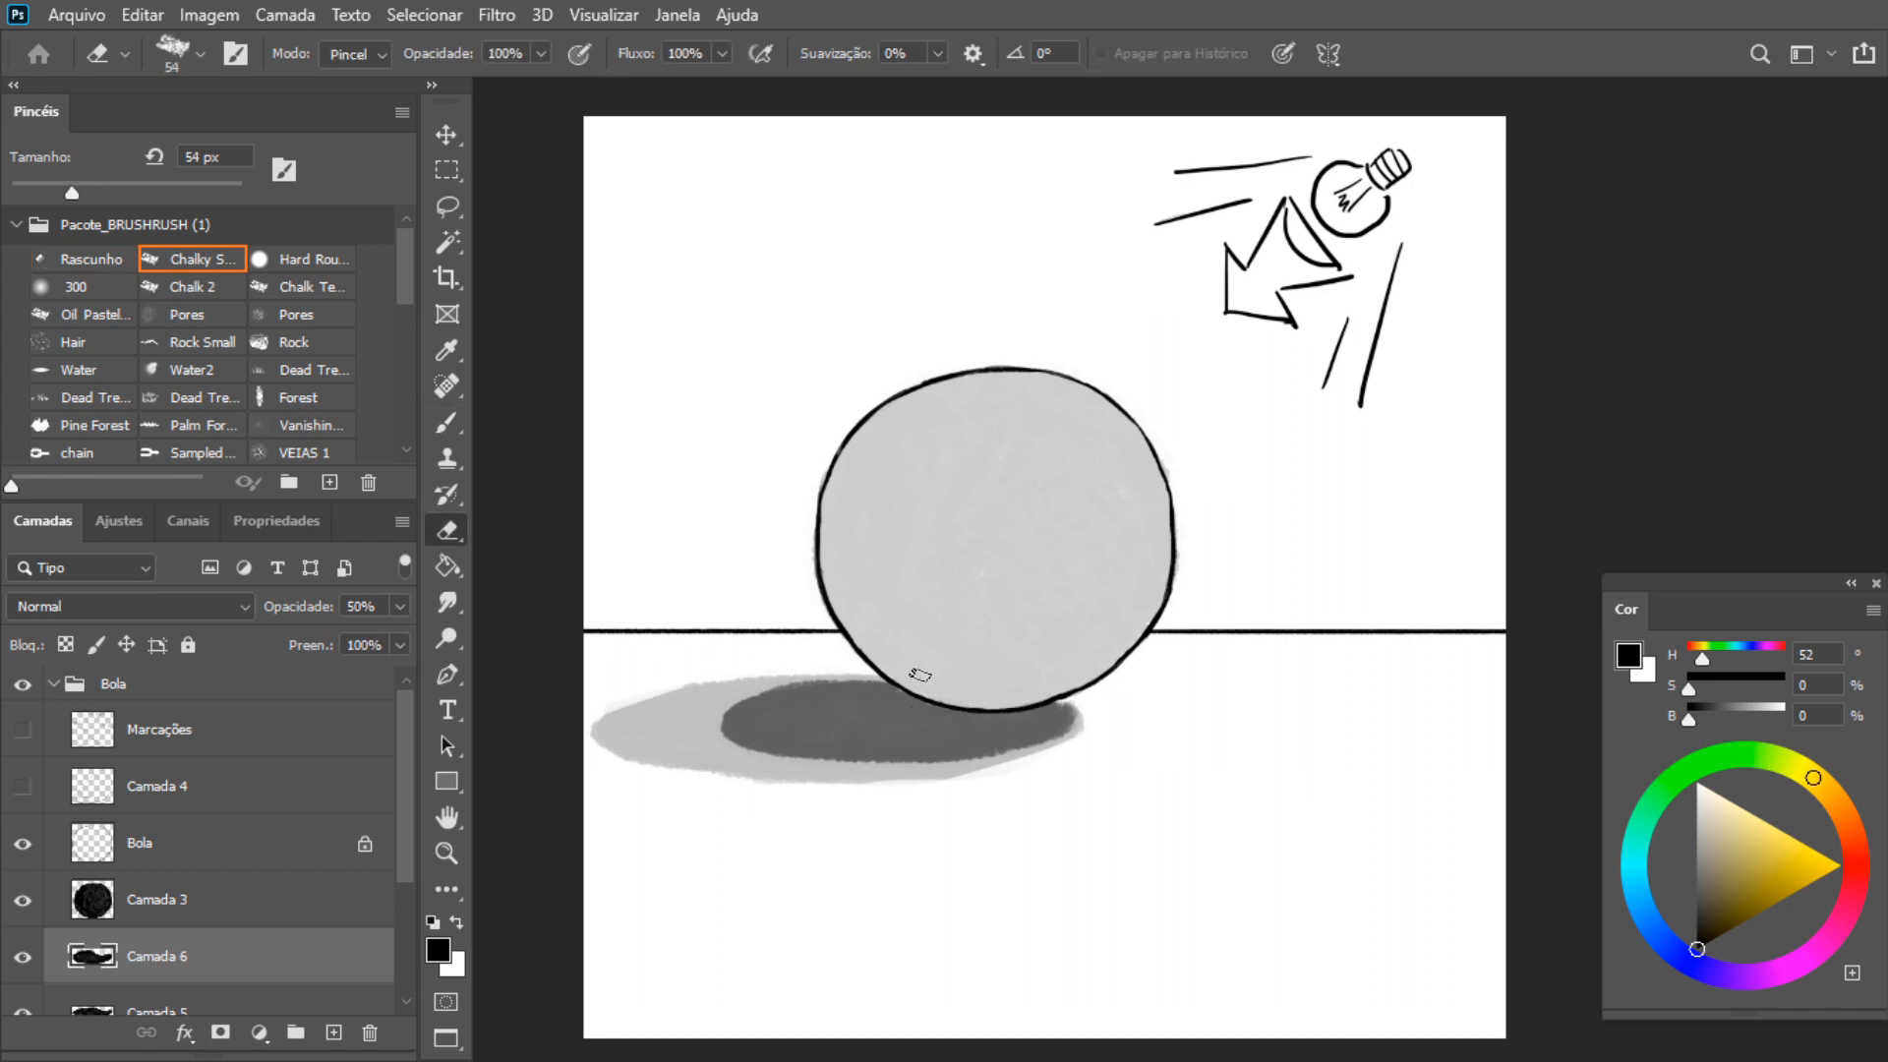
{"action": "key", "text": "b"}
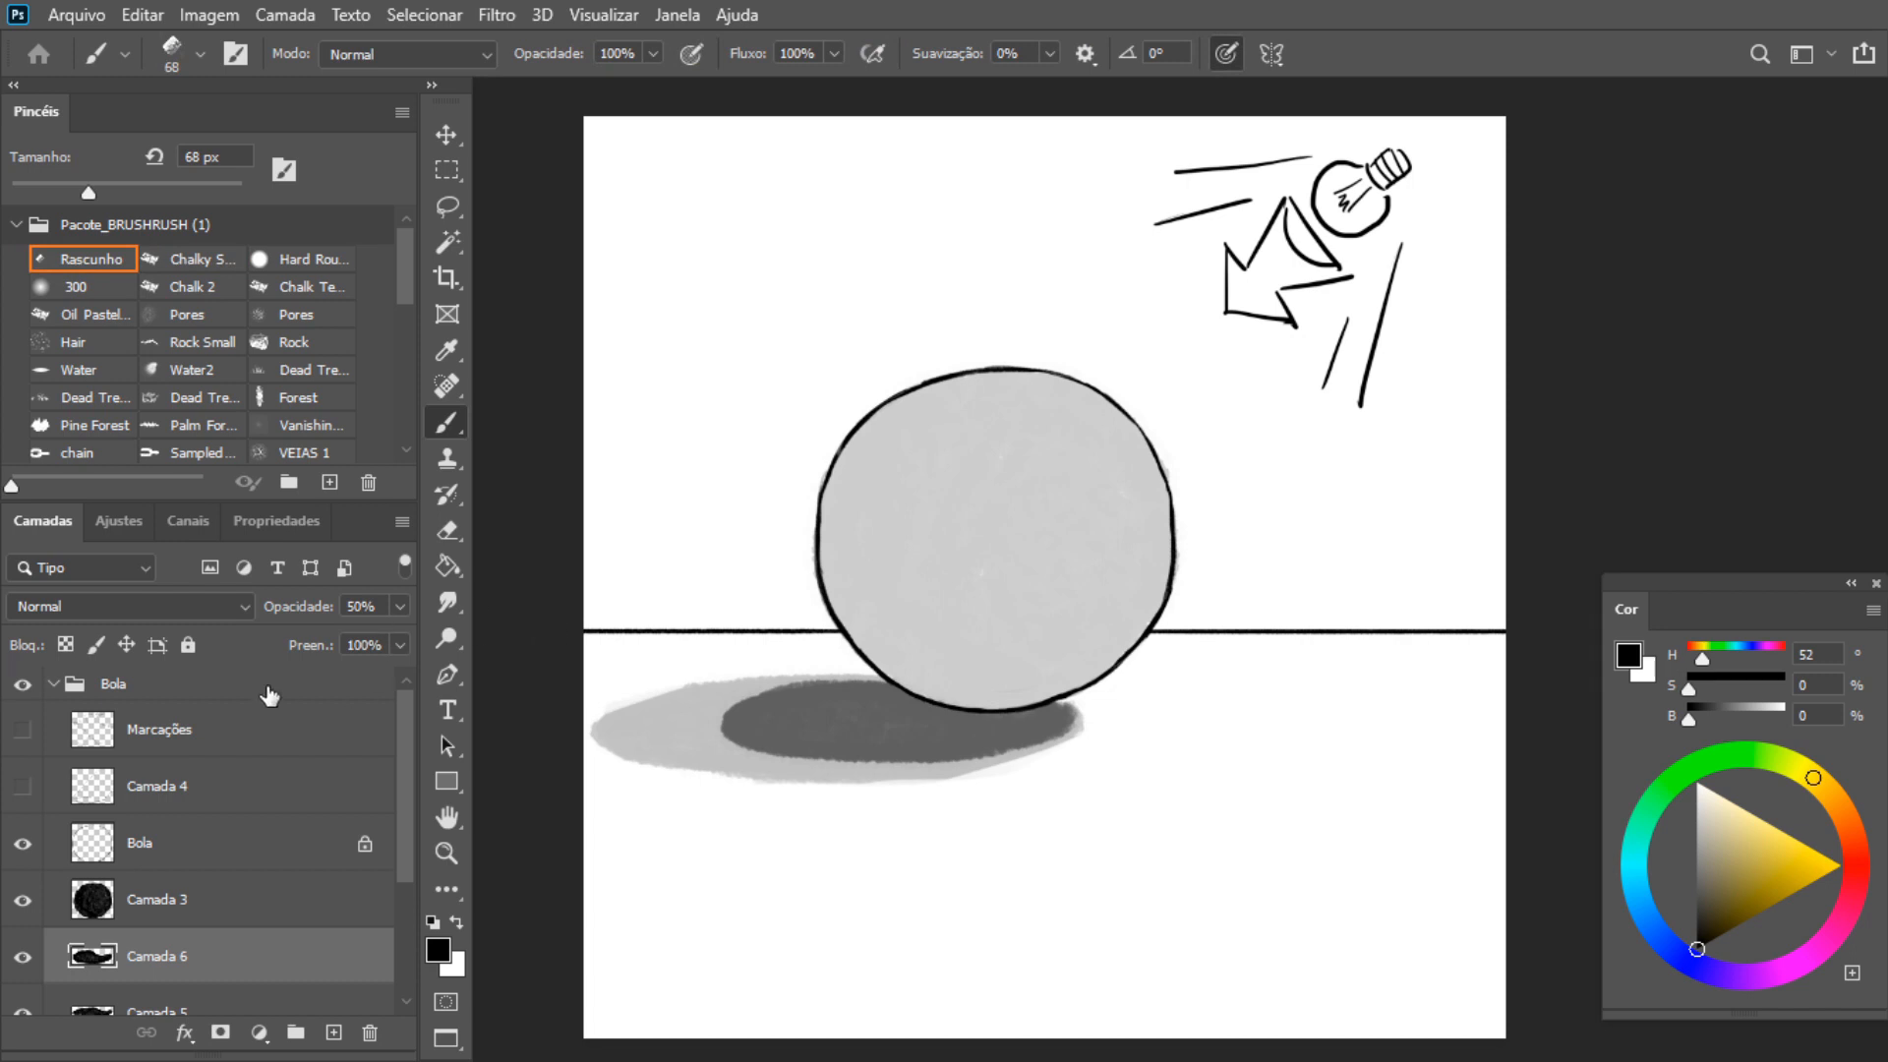
Paint the contact shadow directly under the ball on a new layer at 75% opacity with the brush at 44 px
{"action": "left_click", "coordinate": [321, 1030]}
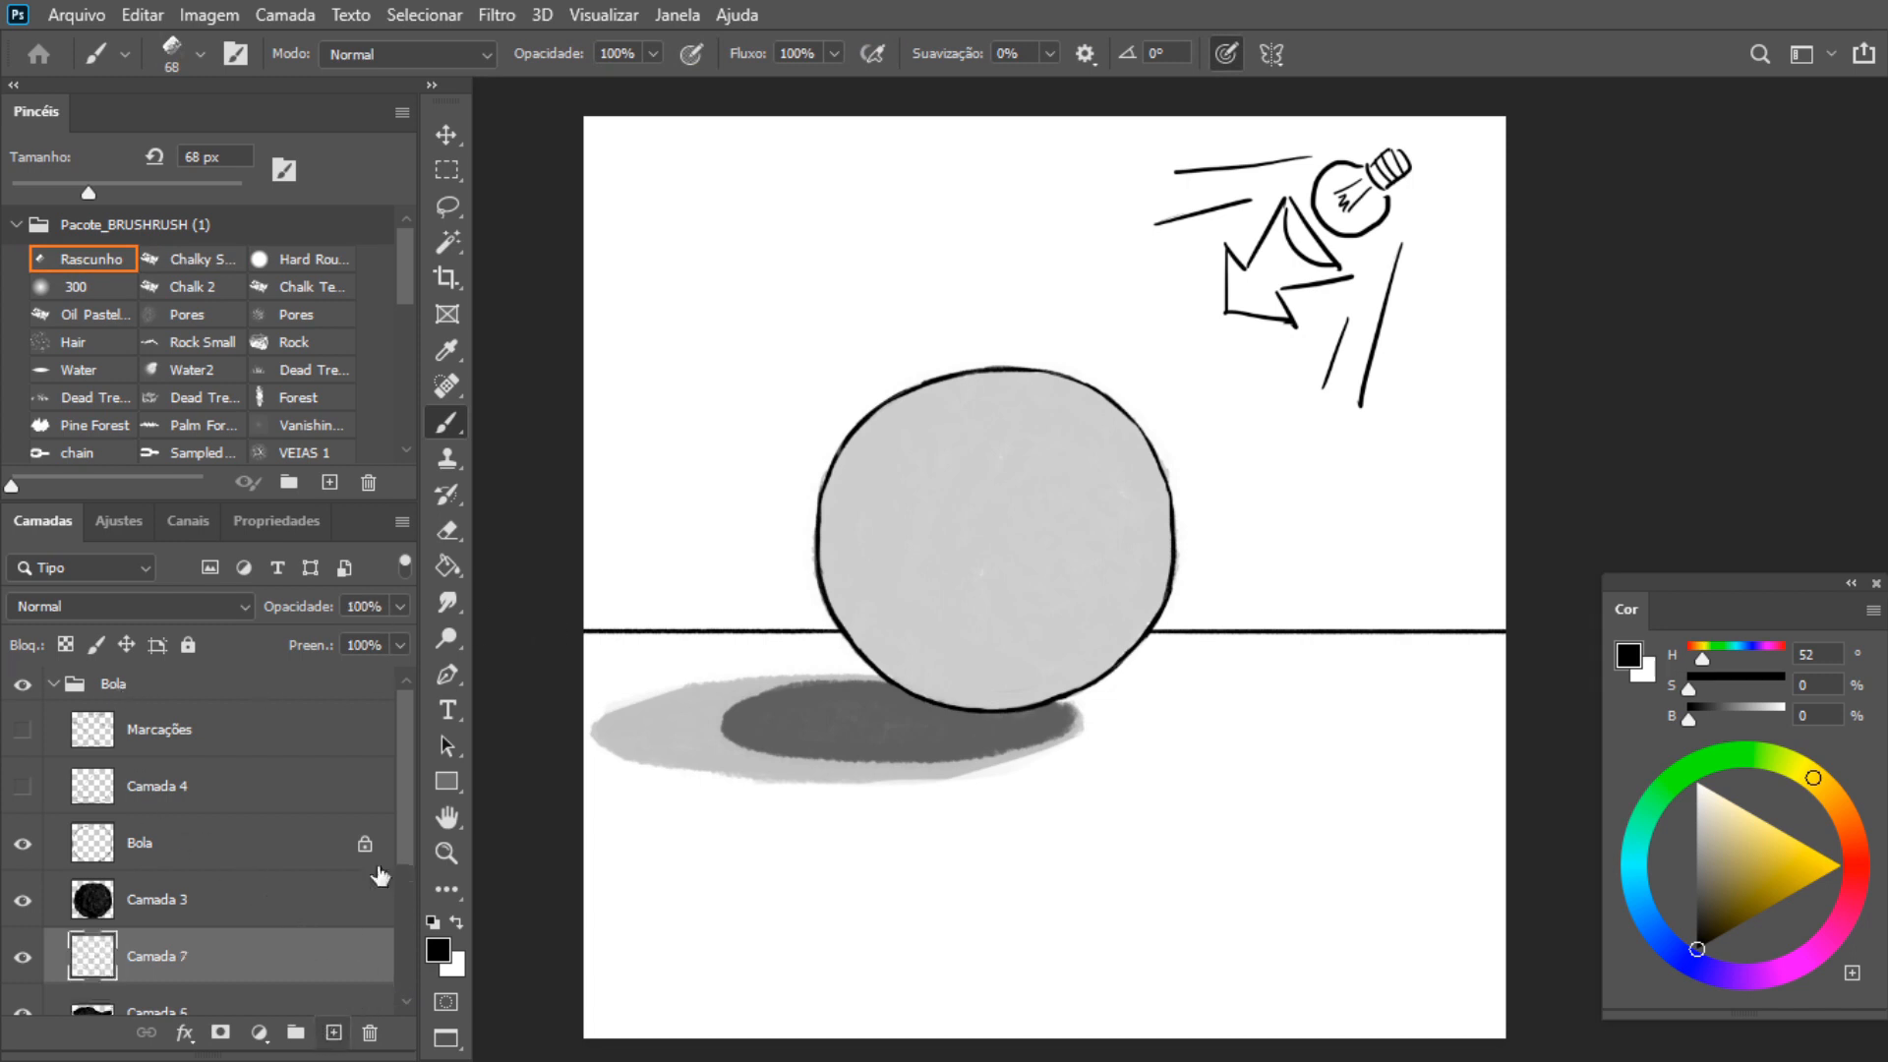
{"action": "left_click", "coordinate": [399, 605]}
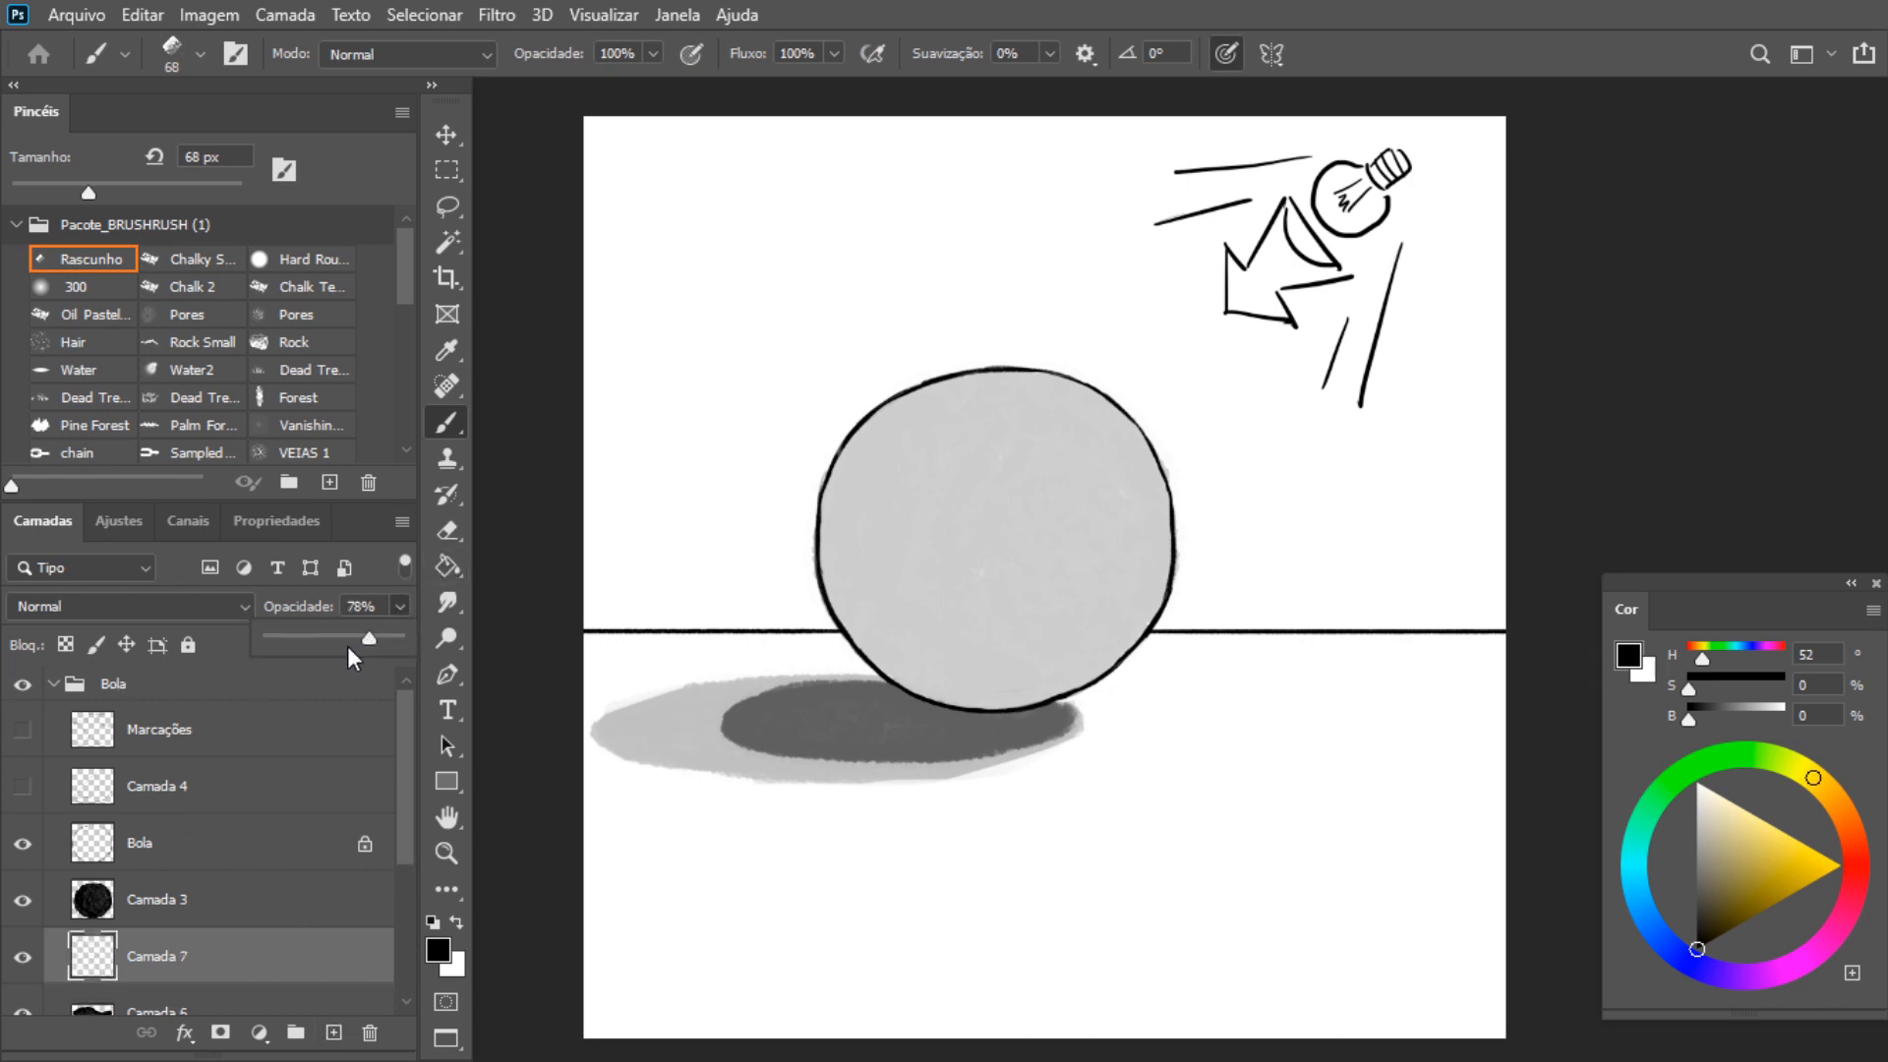
{"action": "left_click_drag", "start_coordinate": [367, 658], "coordinate": [366, 659]}
{"action": "left_click", "coordinate": [68, 195]}
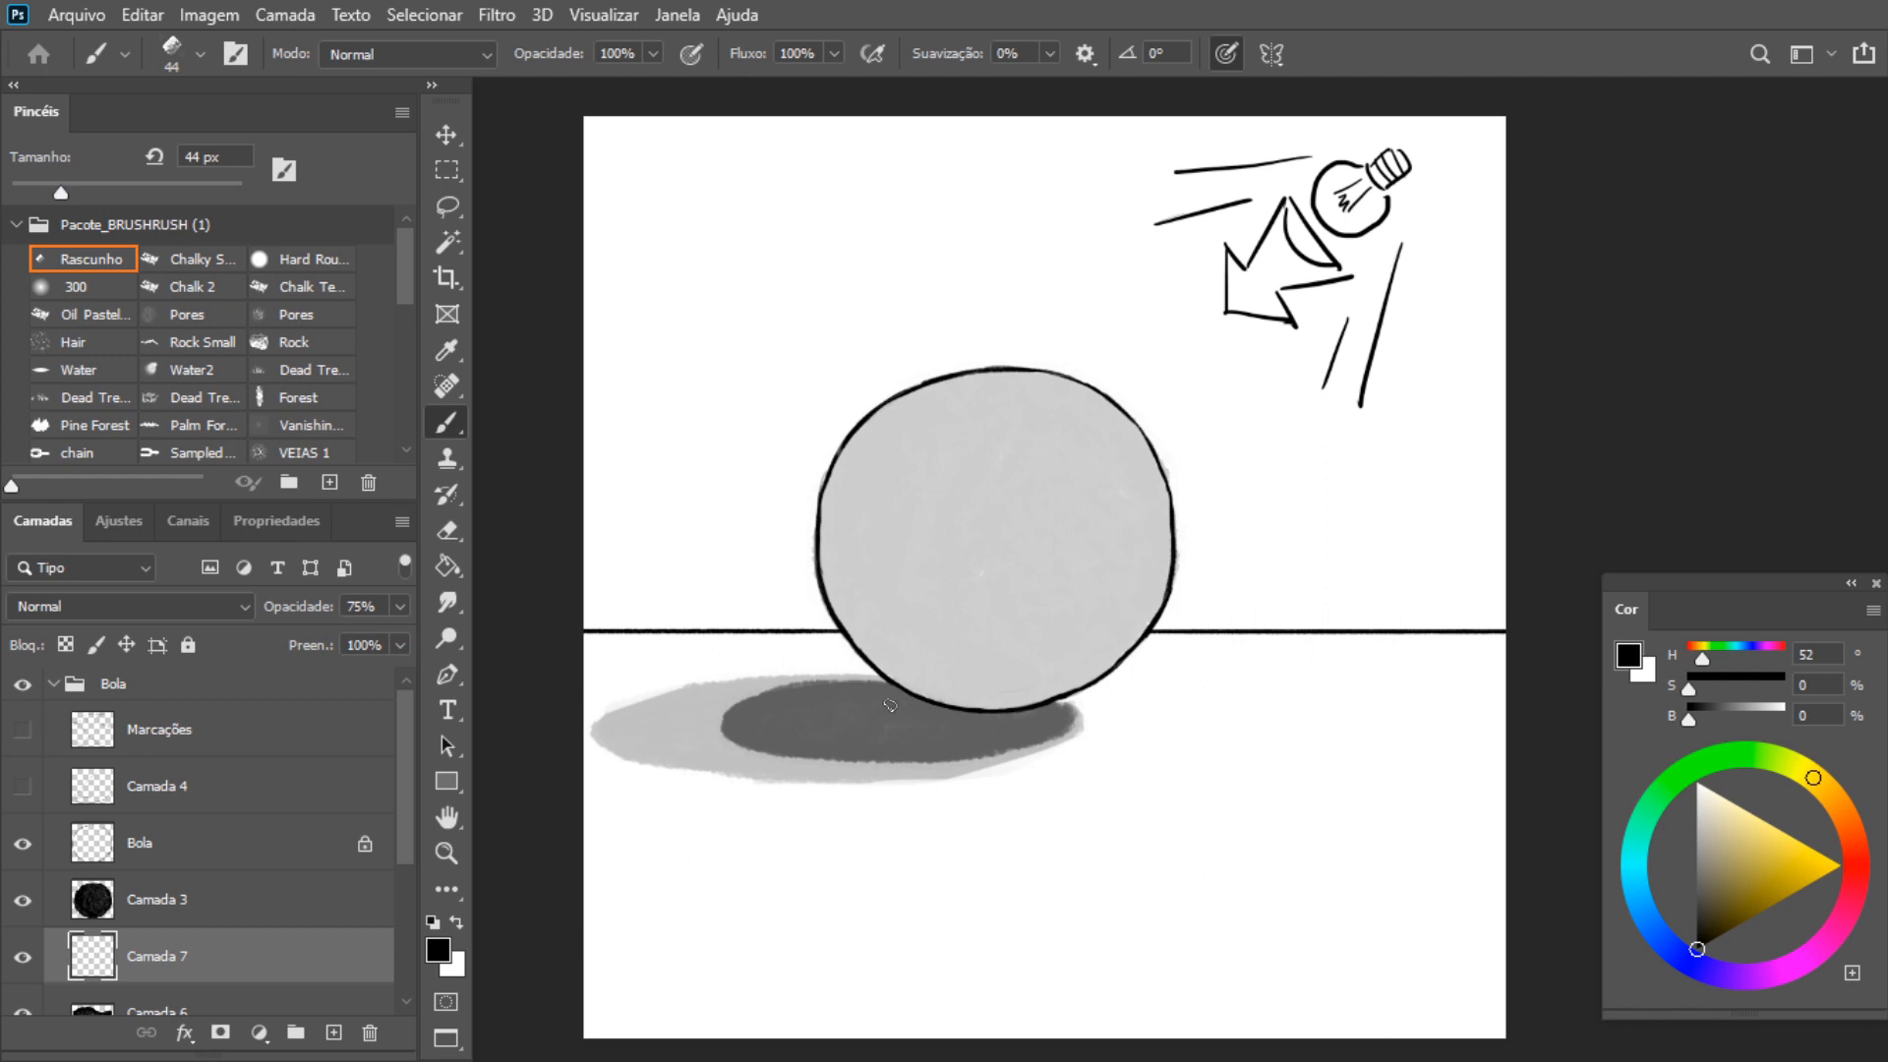
{"action": "mouse_move", "coordinate": [916, 702]}
{"action": "left_mouse_down"}
{"action": "mouse_move", "coordinate": [887, 706]}
{"action": "mouse_move", "coordinate": [949, 720]}
{"action": "mouse_move", "coordinate": [920, 719]}
{"action": "left_mouse_up"}
{"action": "mouse_move", "coordinate": [1034, 715]}
{"action": "left_mouse_down"}
{"action": "mouse_move", "coordinate": [876, 707]}
{"action": "mouse_move", "coordinate": [1002, 717]}
{"action": "left_mouse_up"}
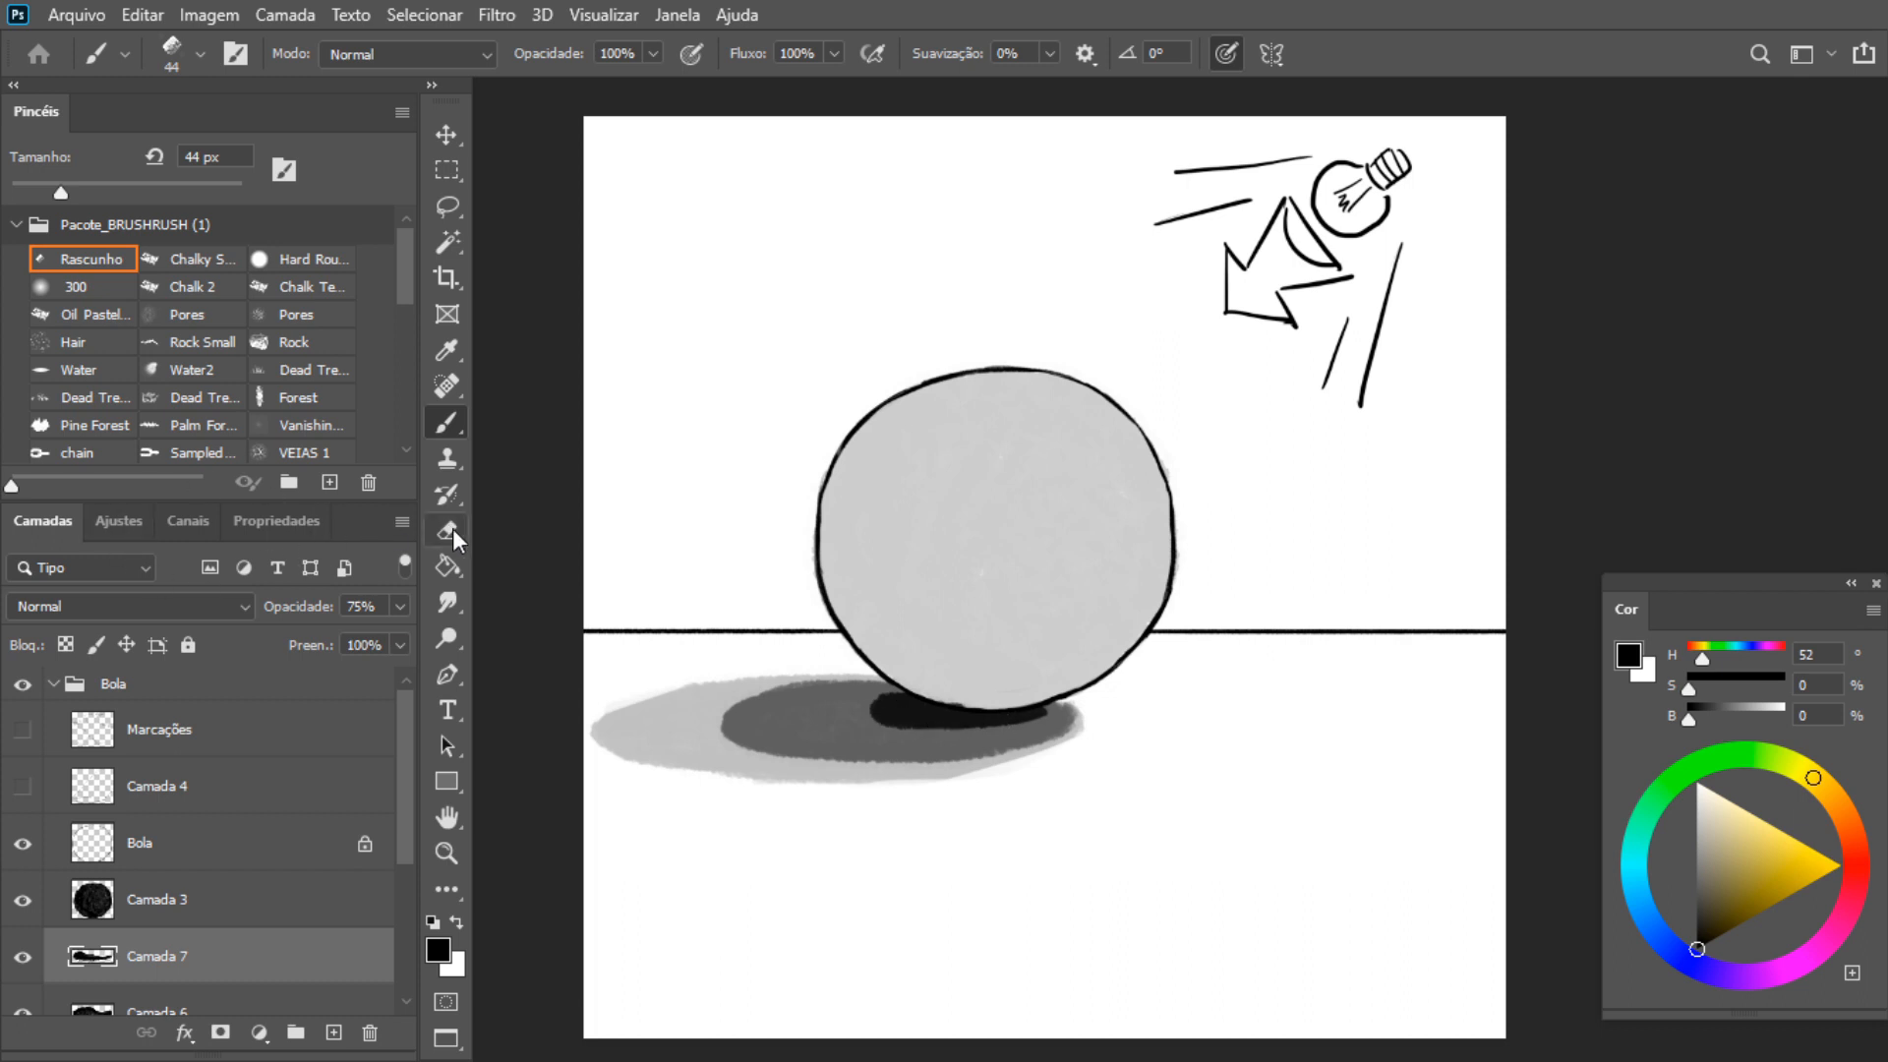
Soften the edges of the lightest outer cast shadow on Camada 5 using the Smudge tool at 63 px
{"action": "left_click", "coordinate": [447, 601]}
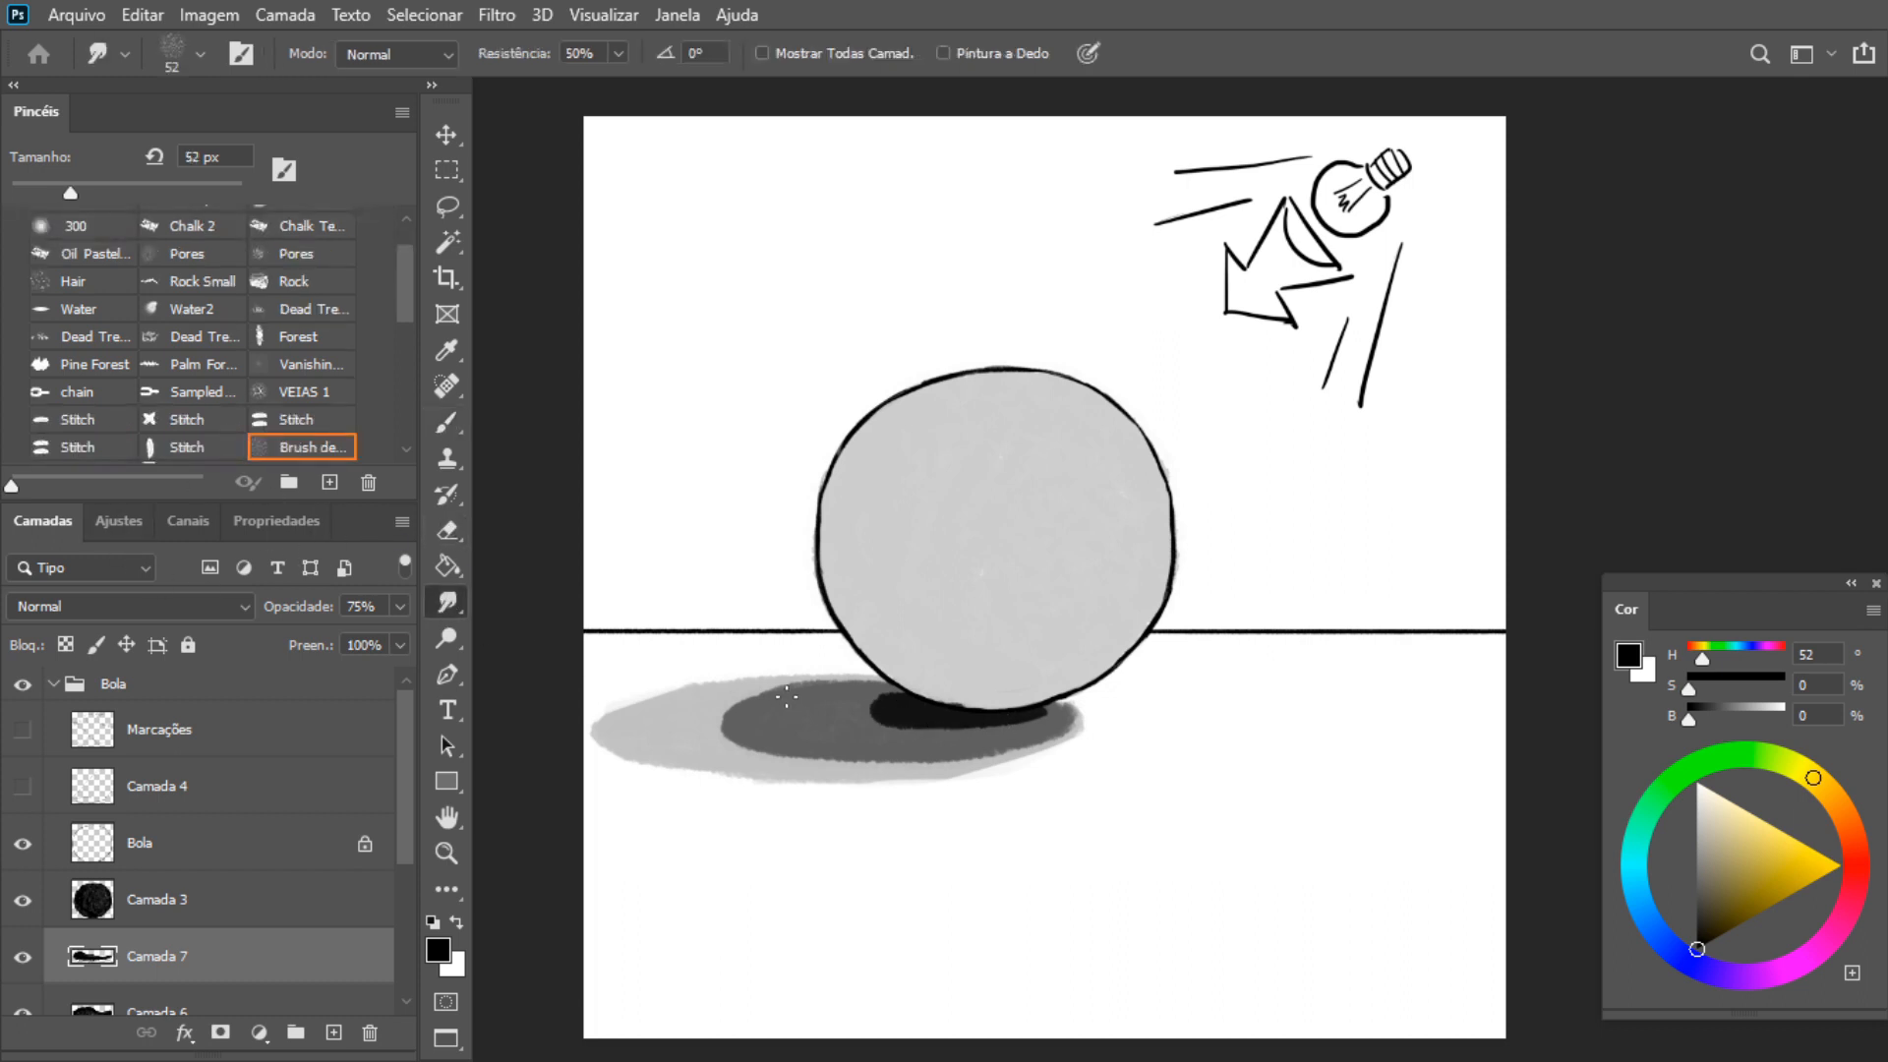
{"action": "left_click", "coordinate": [82, 192]}
{"action": "left_click_drag", "start_coordinate": [403, 801], "coordinate": [407, 878]}
{"action": "left_click", "coordinate": [288, 916]}
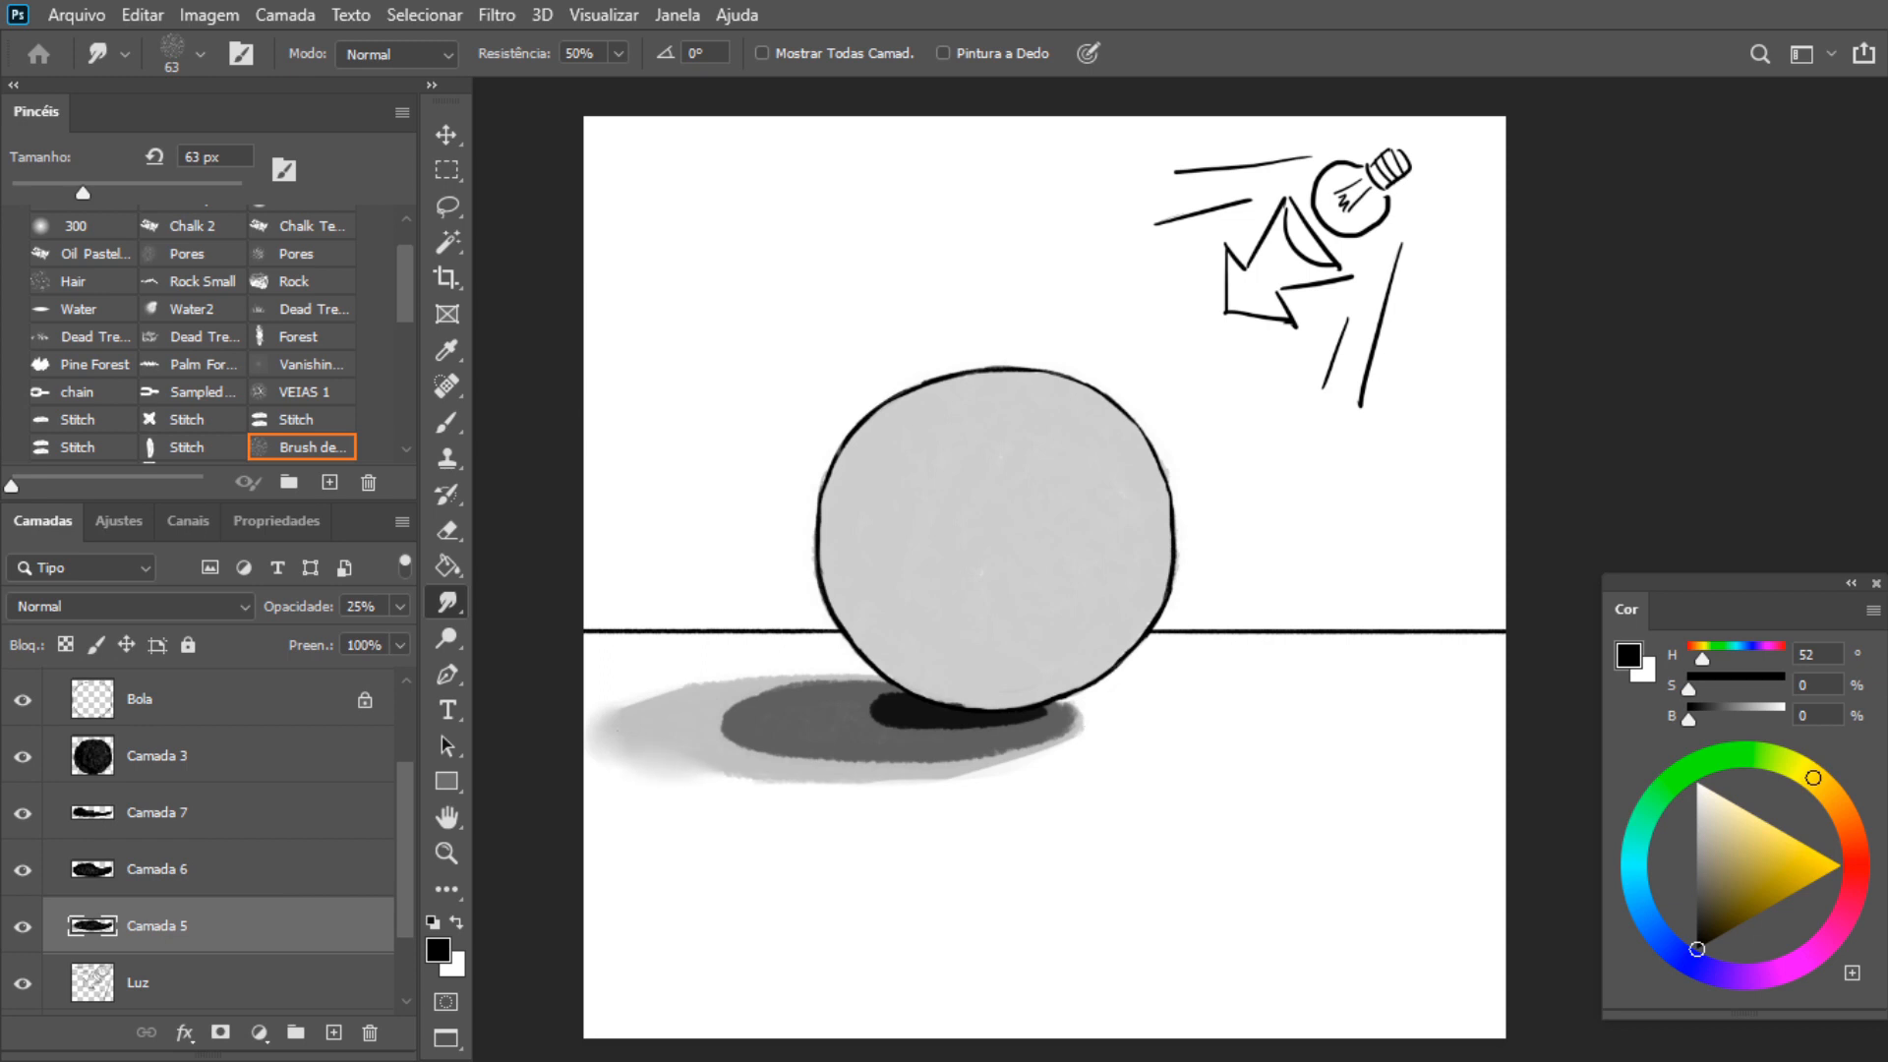
{"action": "left_click_drag", "start_coordinate": [629, 751], "coordinate": [836, 788]}
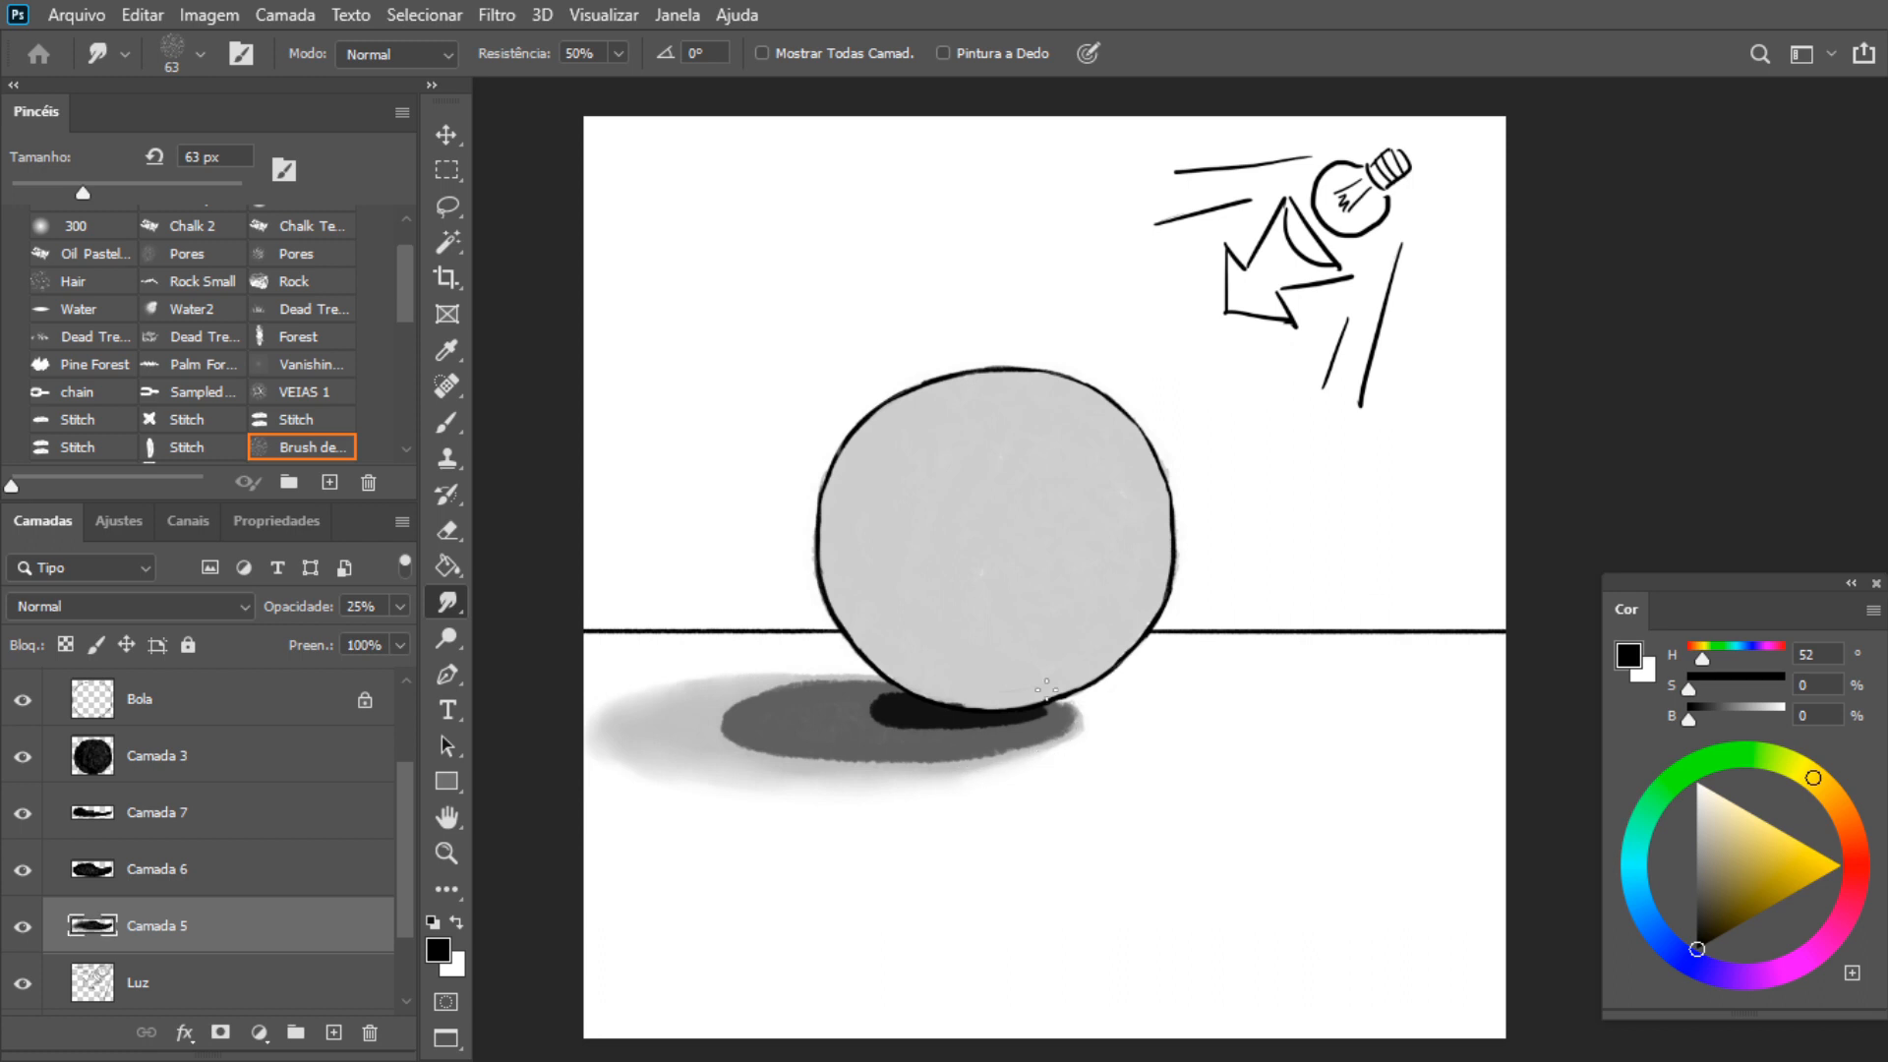
Smudge the edges of the mid-tone shadow on Camada 6 into the outer shadow, enlarging the smudge brush to 74 px
{"action": "left_click", "coordinate": [186, 872]}
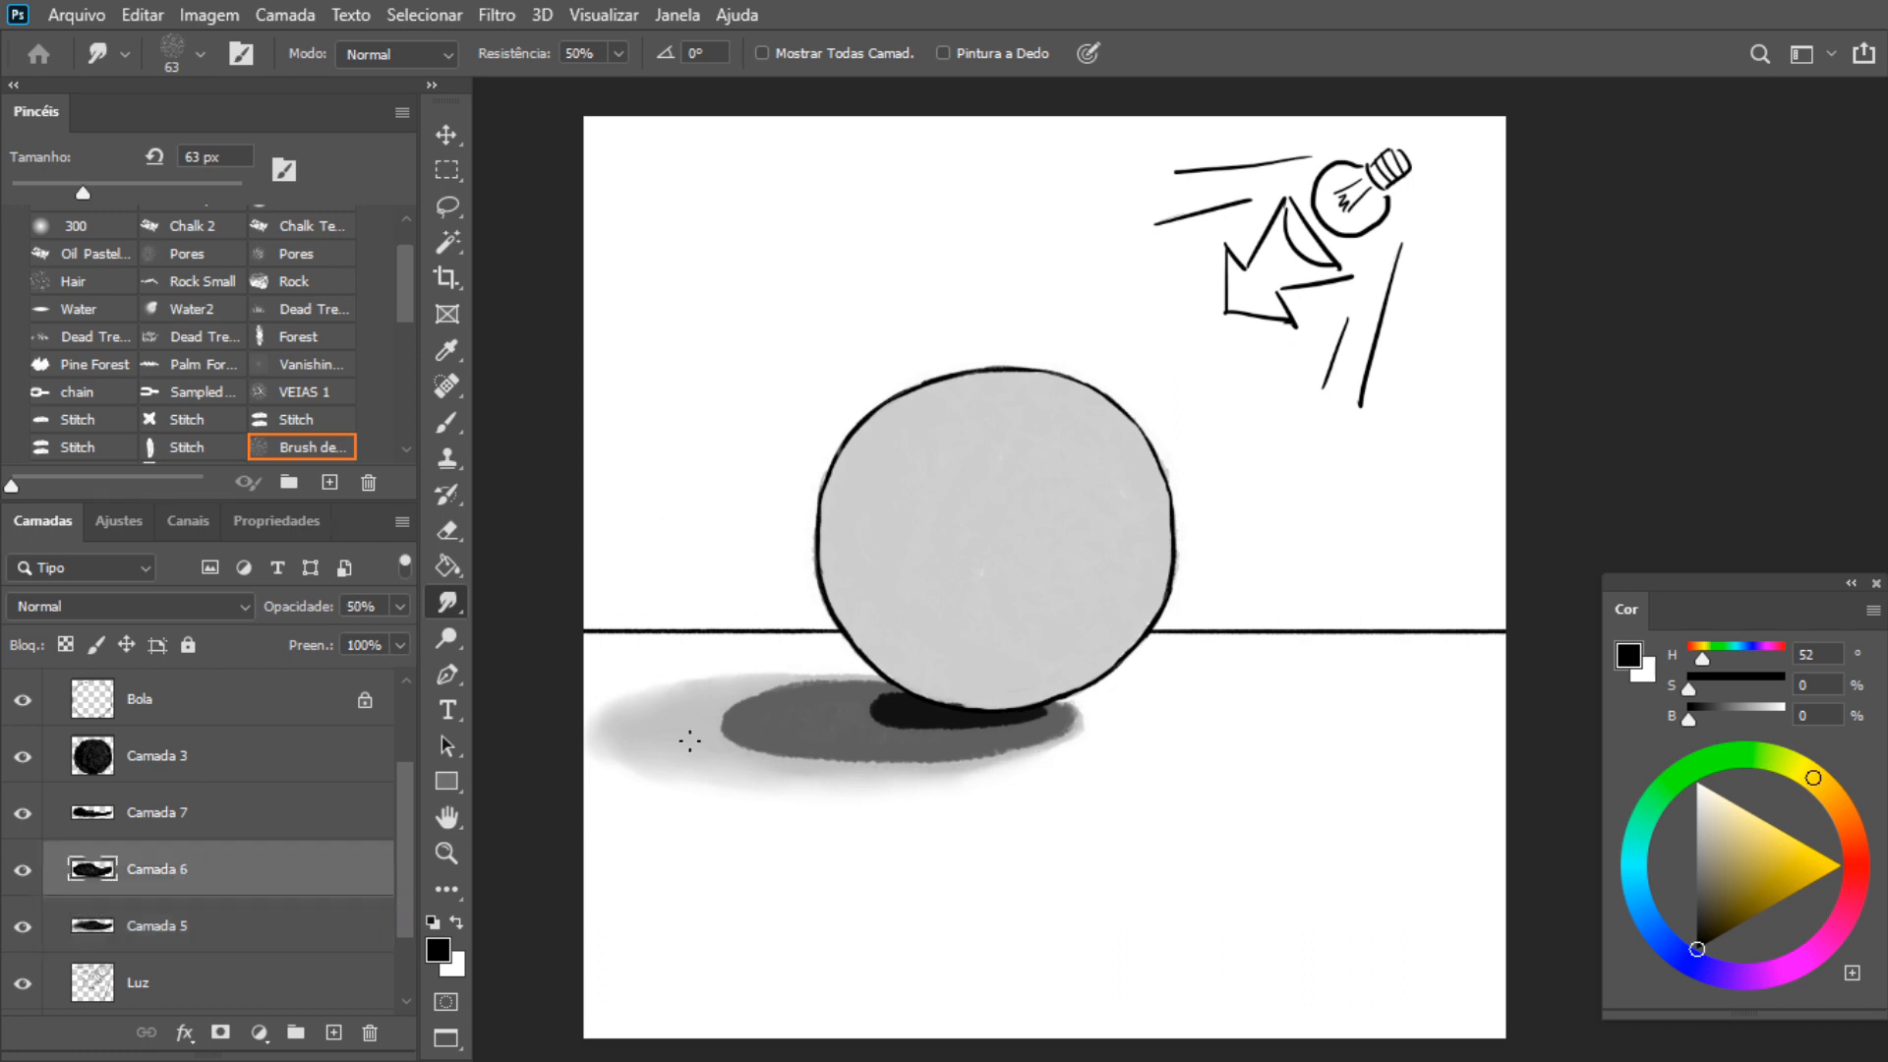
{"action": "mouse_move", "coordinate": [738, 753]}
{"action": "left_mouse_down"}
{"action": "mouse_move", "coordinate": [748, 708]}
{"action": "mouse_move", "coordinate": [734, 741]}
{"action": "mouse_move", "coordinate": [927, 759]}
{"action": "left_mouse_up"}
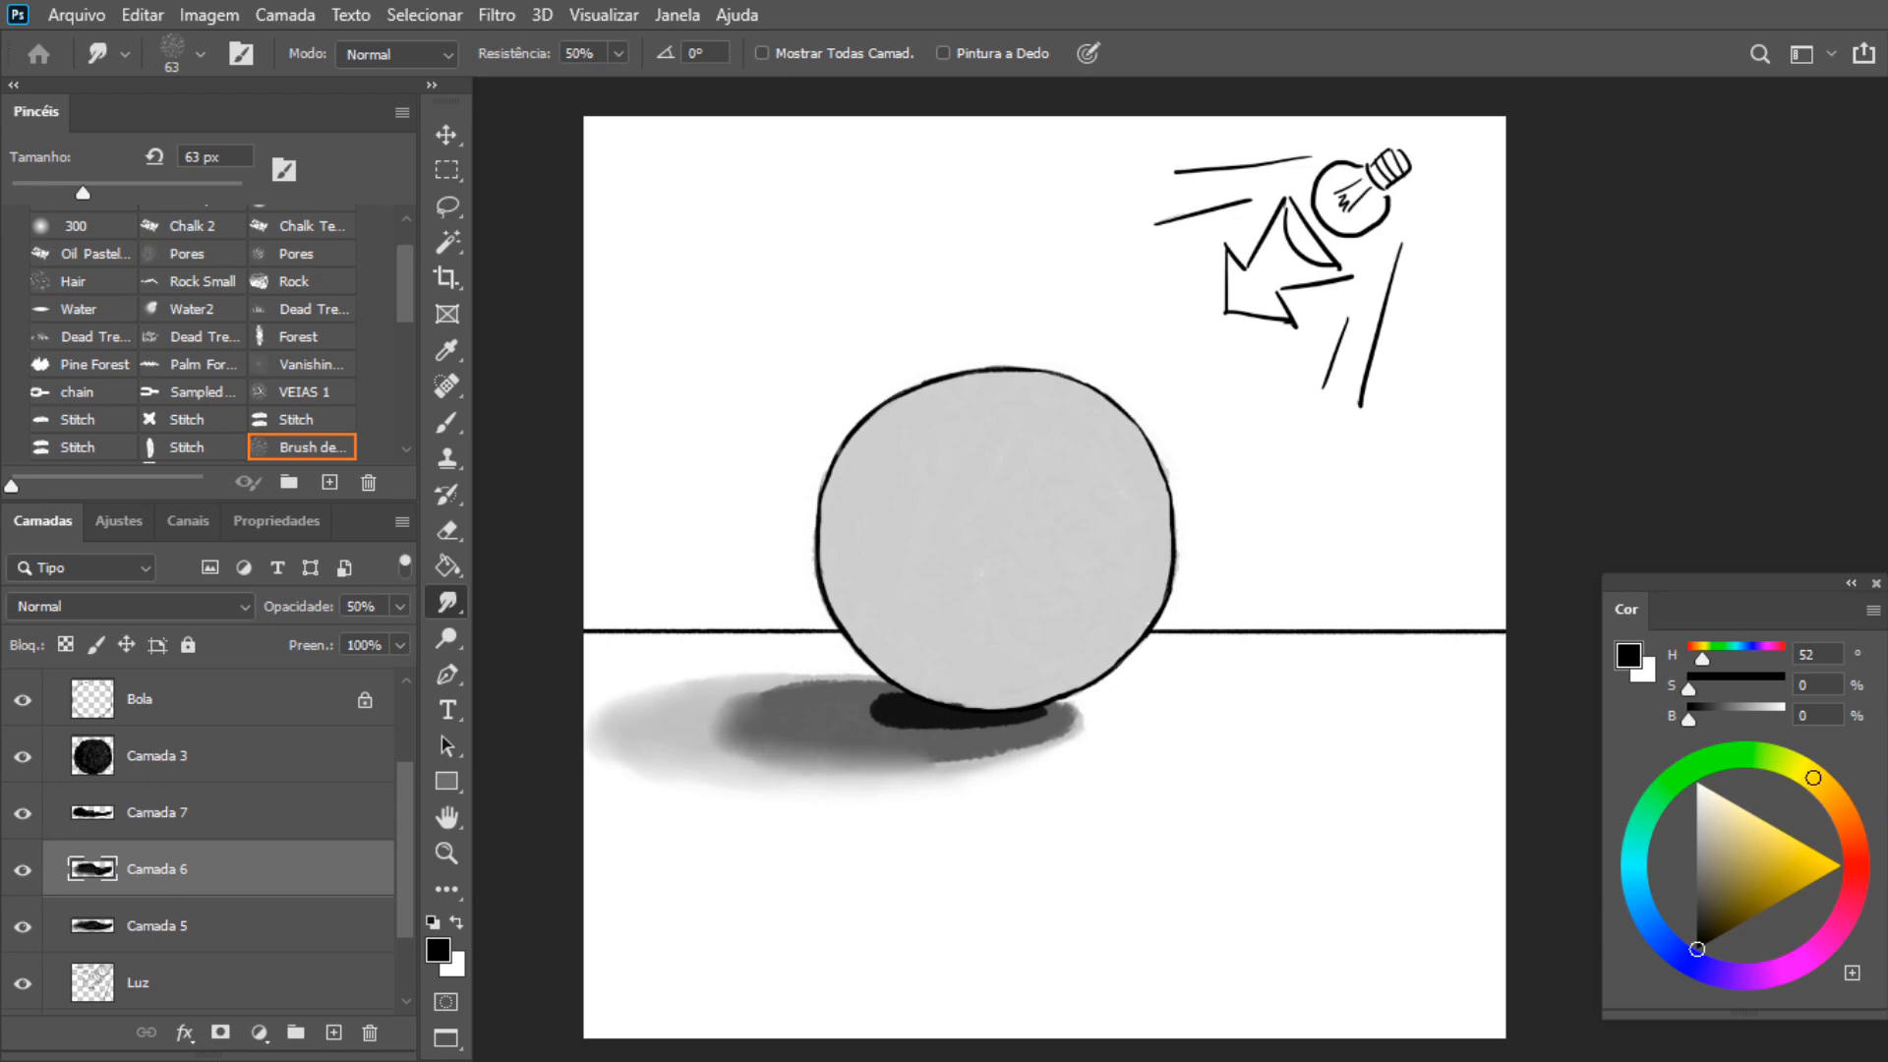
{"action": "left_click_drag", "start_coordinate": [801, 688], "coordinate": [794, 707]}
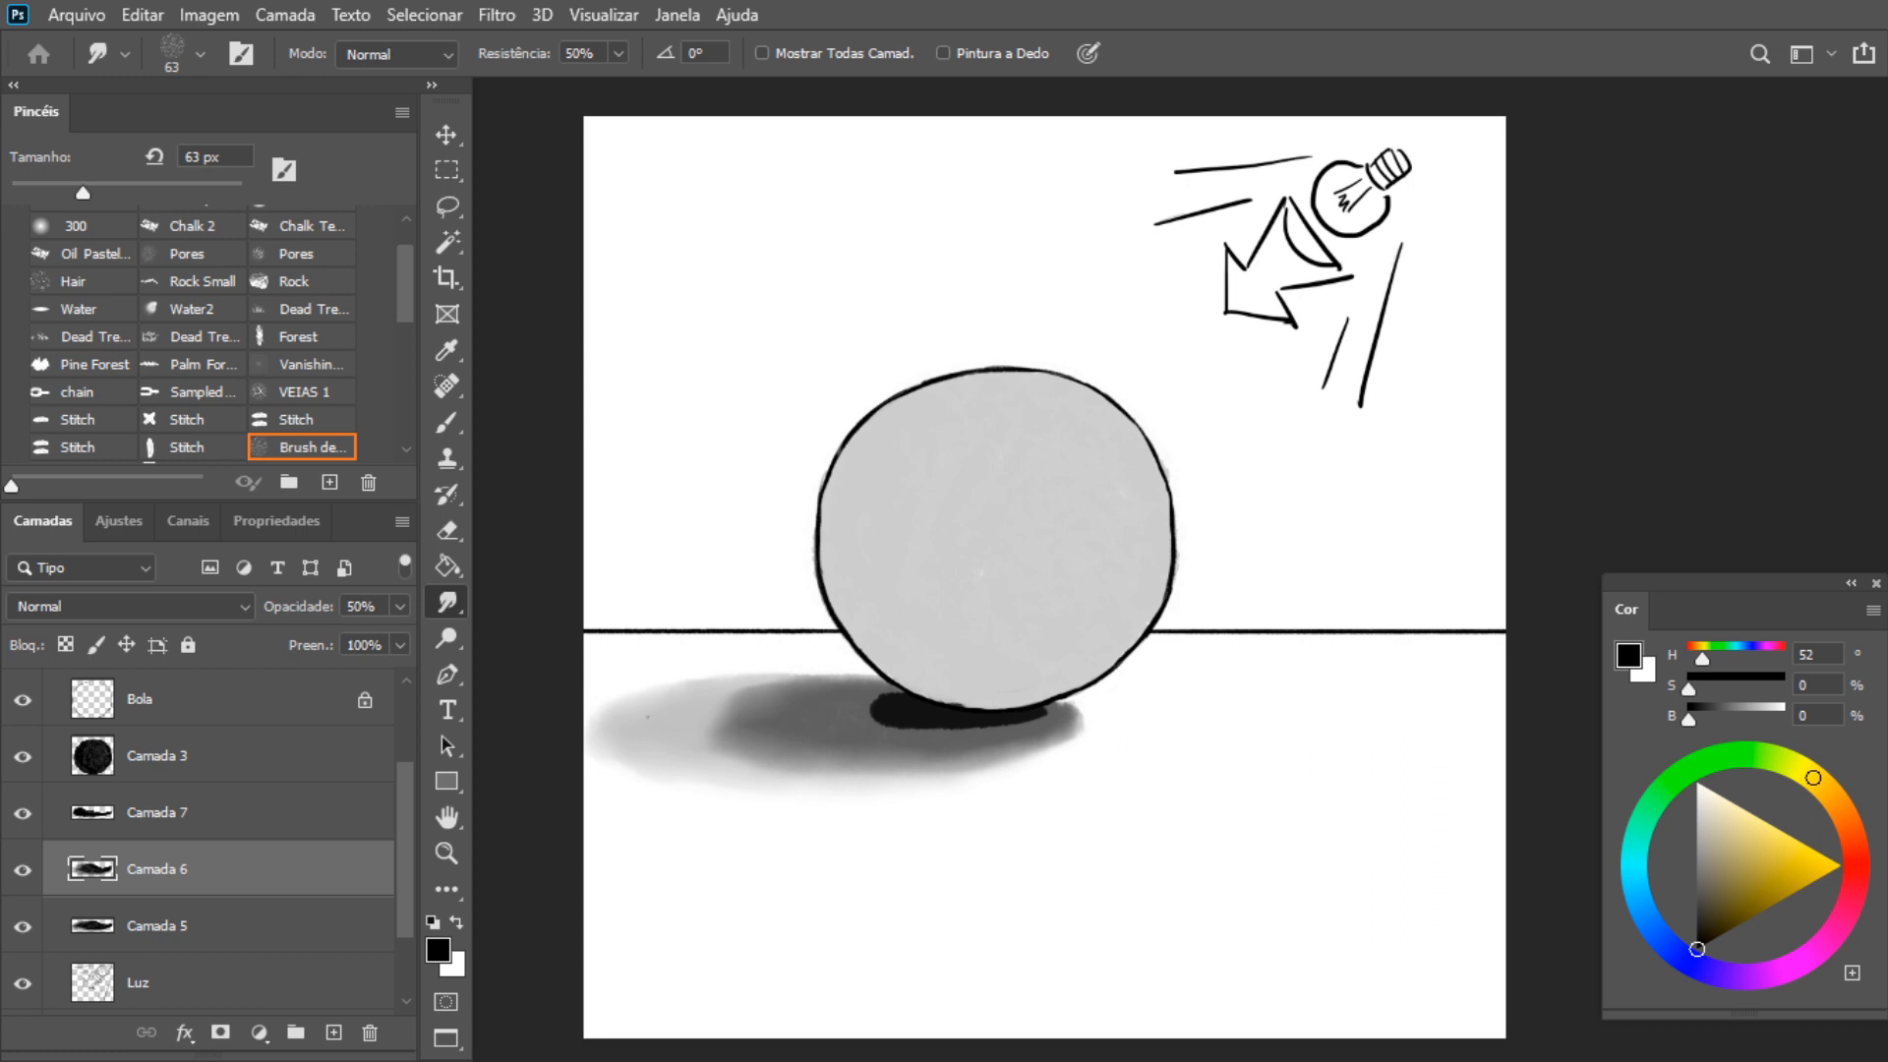
{"action": "left_click", "coordinate": [93, 185]}
{"action": "left_click_drag", "start_coordinate": [710, 706], "coordinate": [670, 707]}
{"action": "left_click_drag", "start_coordinate": [787, 682], "coordinate": [730, 691]}
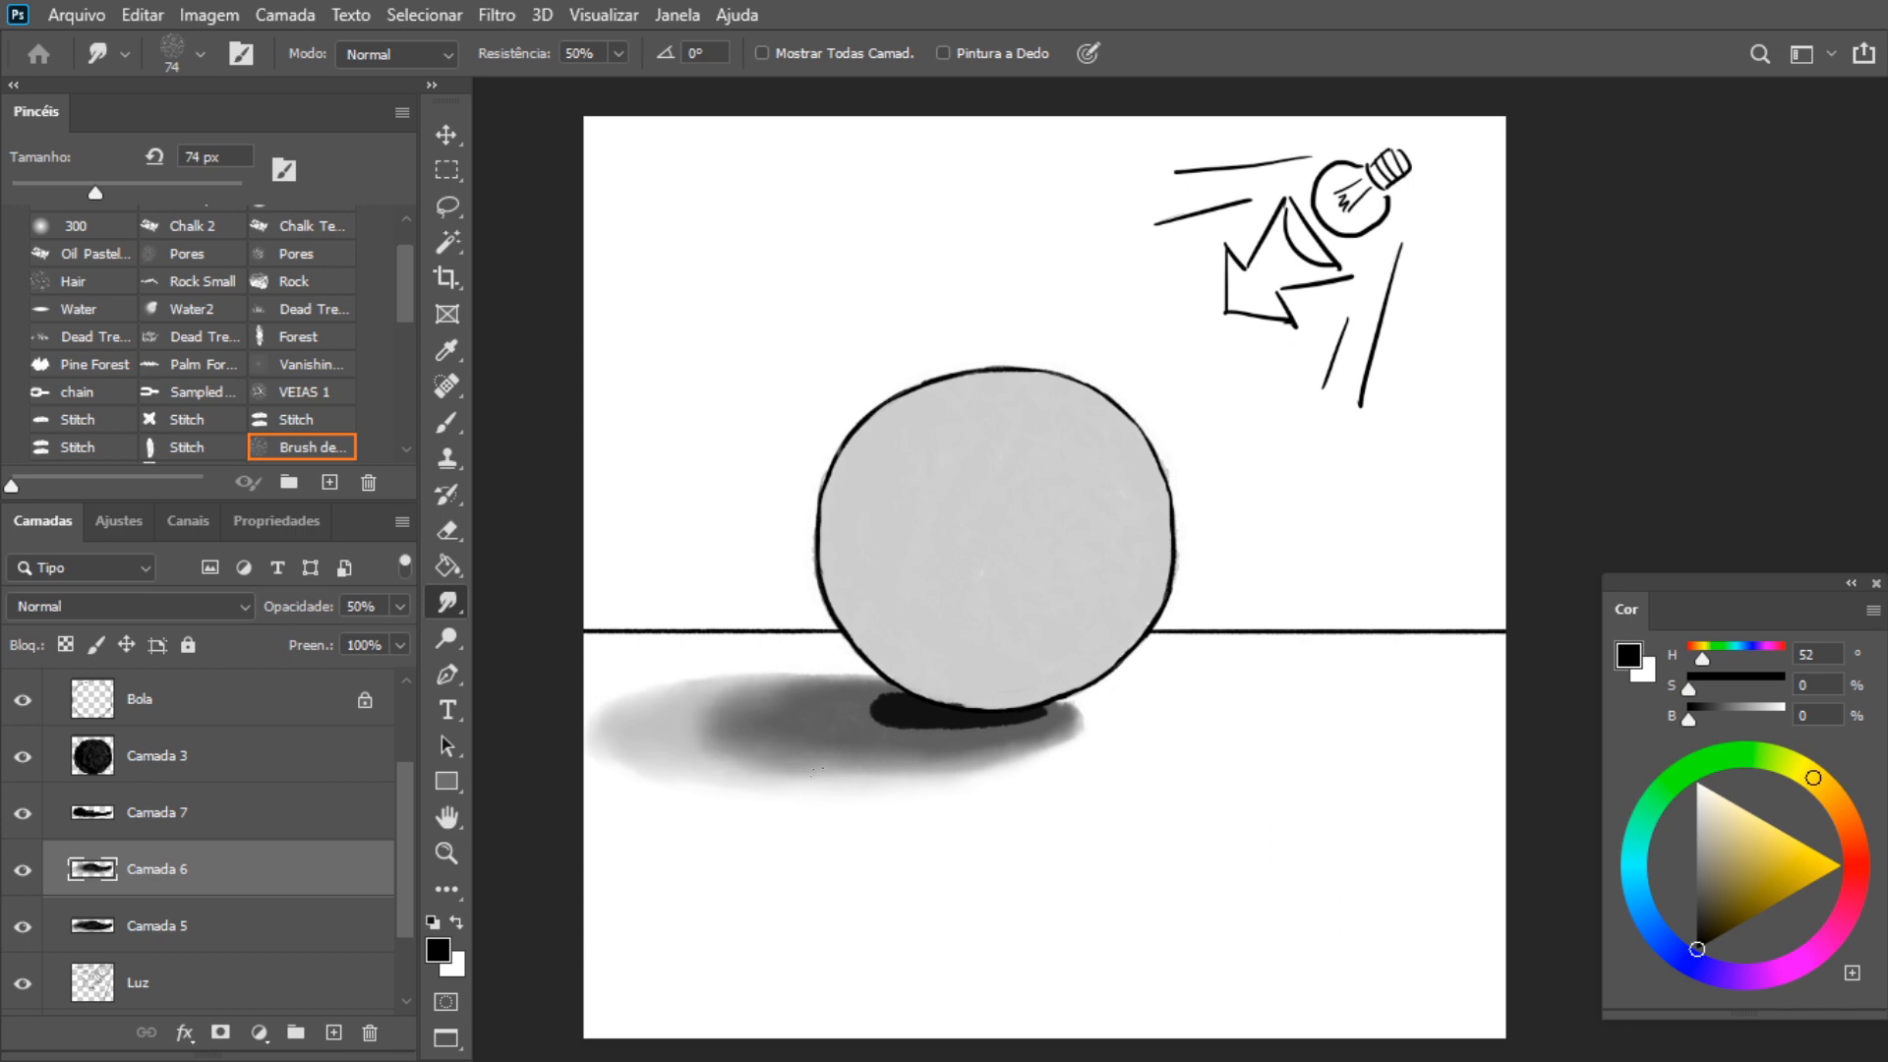
Blend the left end and lower edge of the mid-tone shadow on Camada 6 further with the Smudge tool at 74 px
{"action": "key", "text": "ctrl+plus"}
{"action": "left_click_drag", "start_coordinate": [745, 777], "coordinate": [978, 669]}
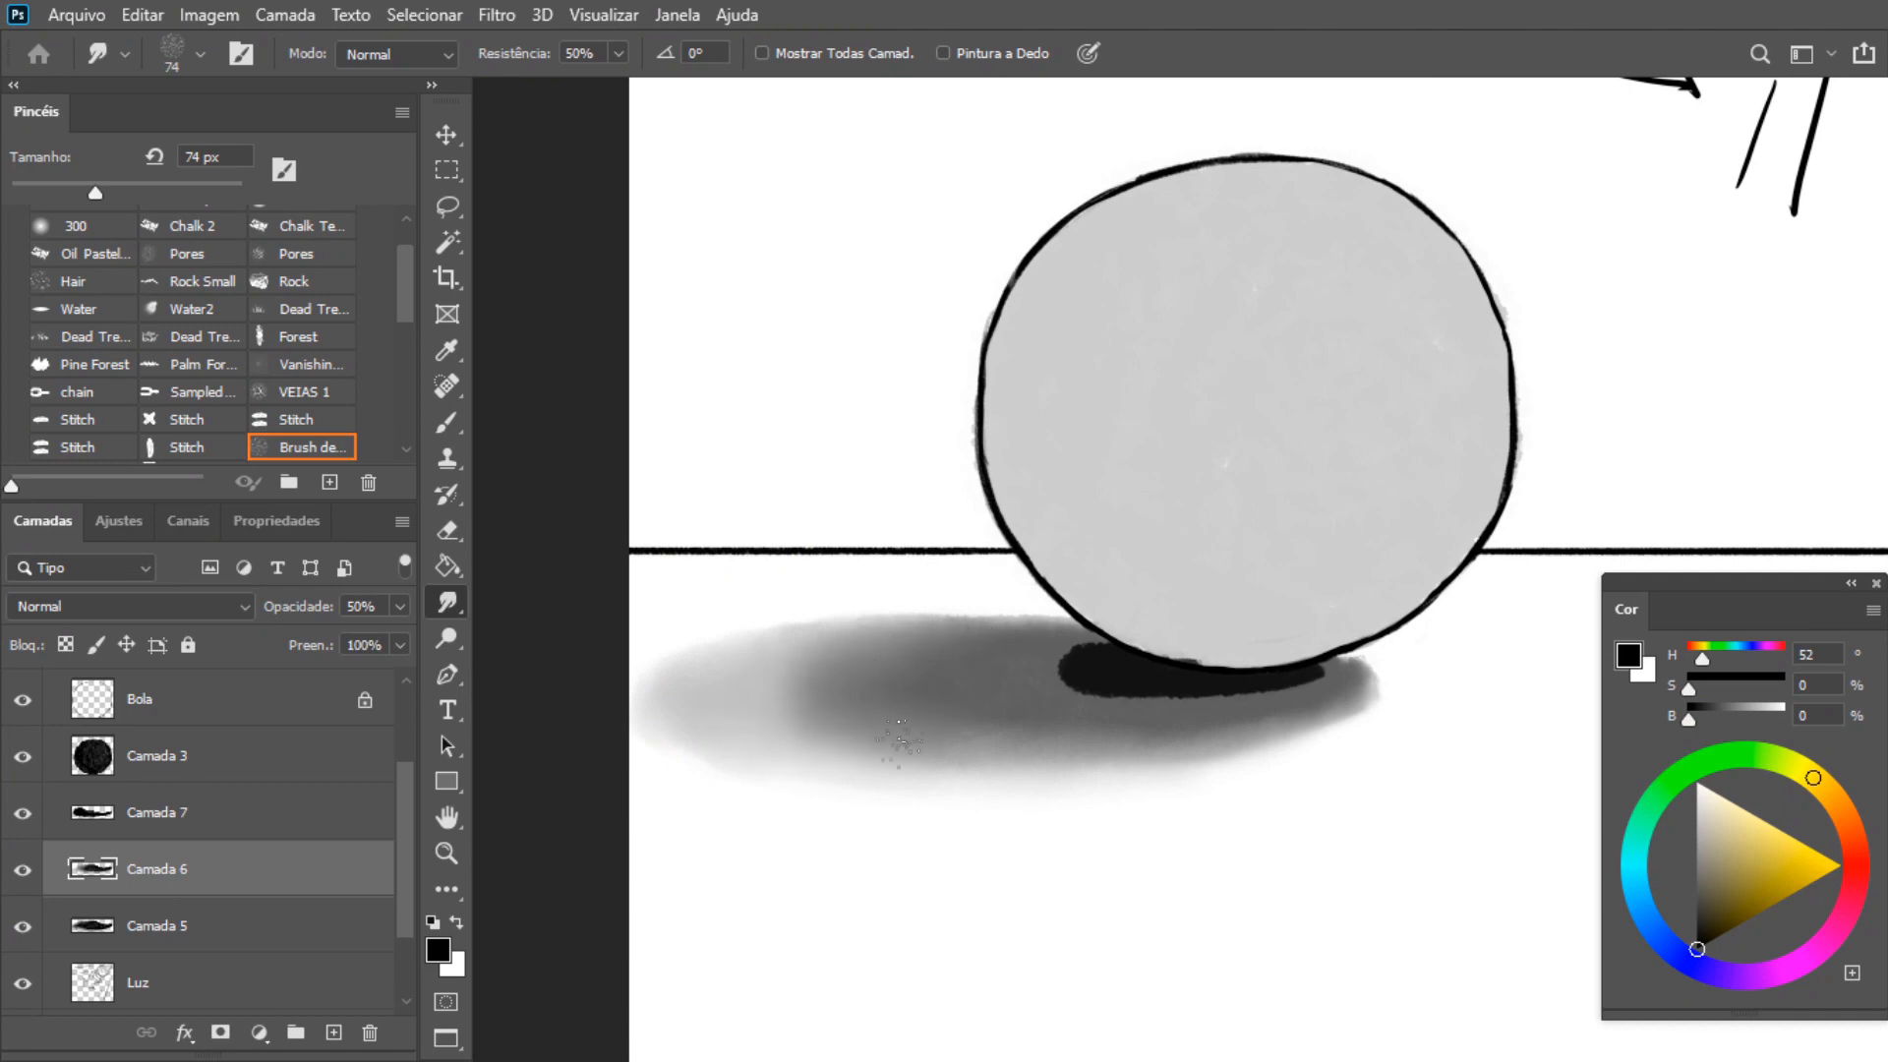
{"action": "mouse_move", "coordinate": [1088, 737]}
{"action": "left_mouse_down"}
{"action": "mouse_move", "coordinate": [1033, 758]}
{"action": "mouse_move", "coordinate": [902, 700]}
{"action": "left_mouse_up"}
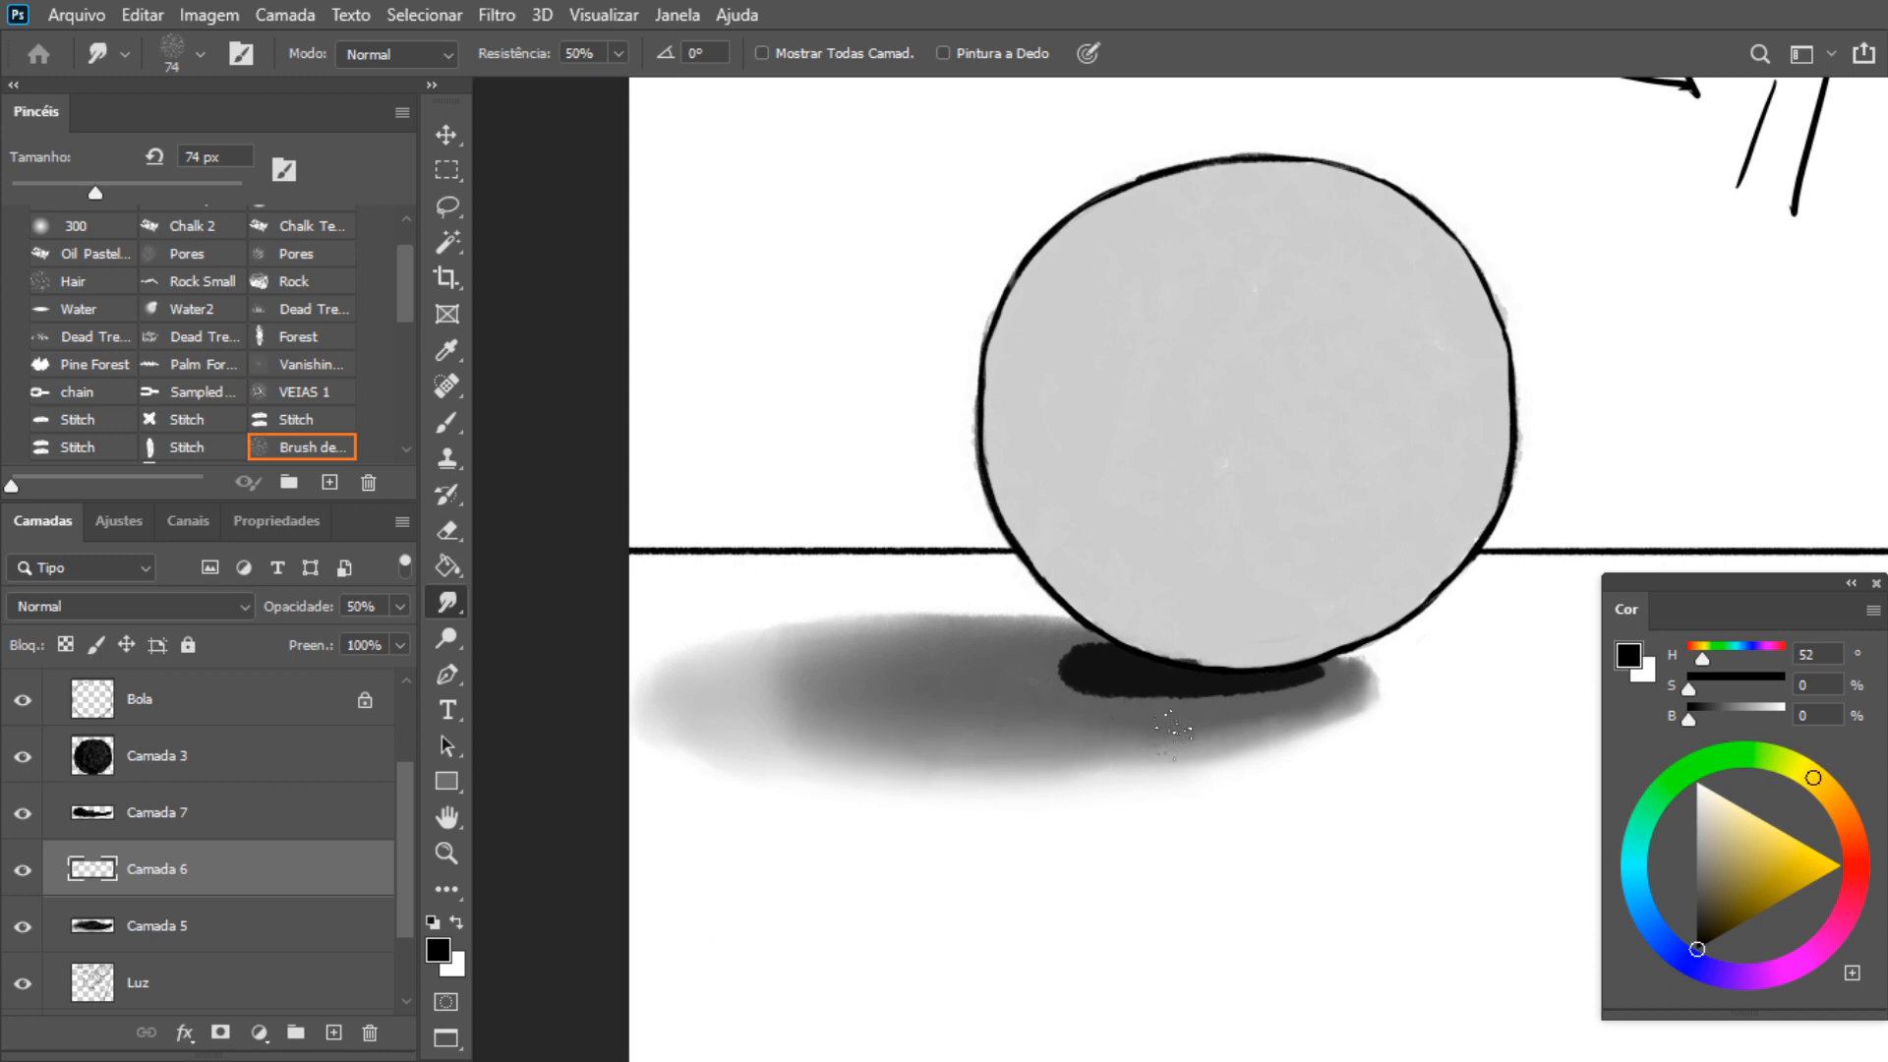
{"action": "left_click_drag", "start_coordinate": [1106, 758], "coordinate": [1085, 773]}
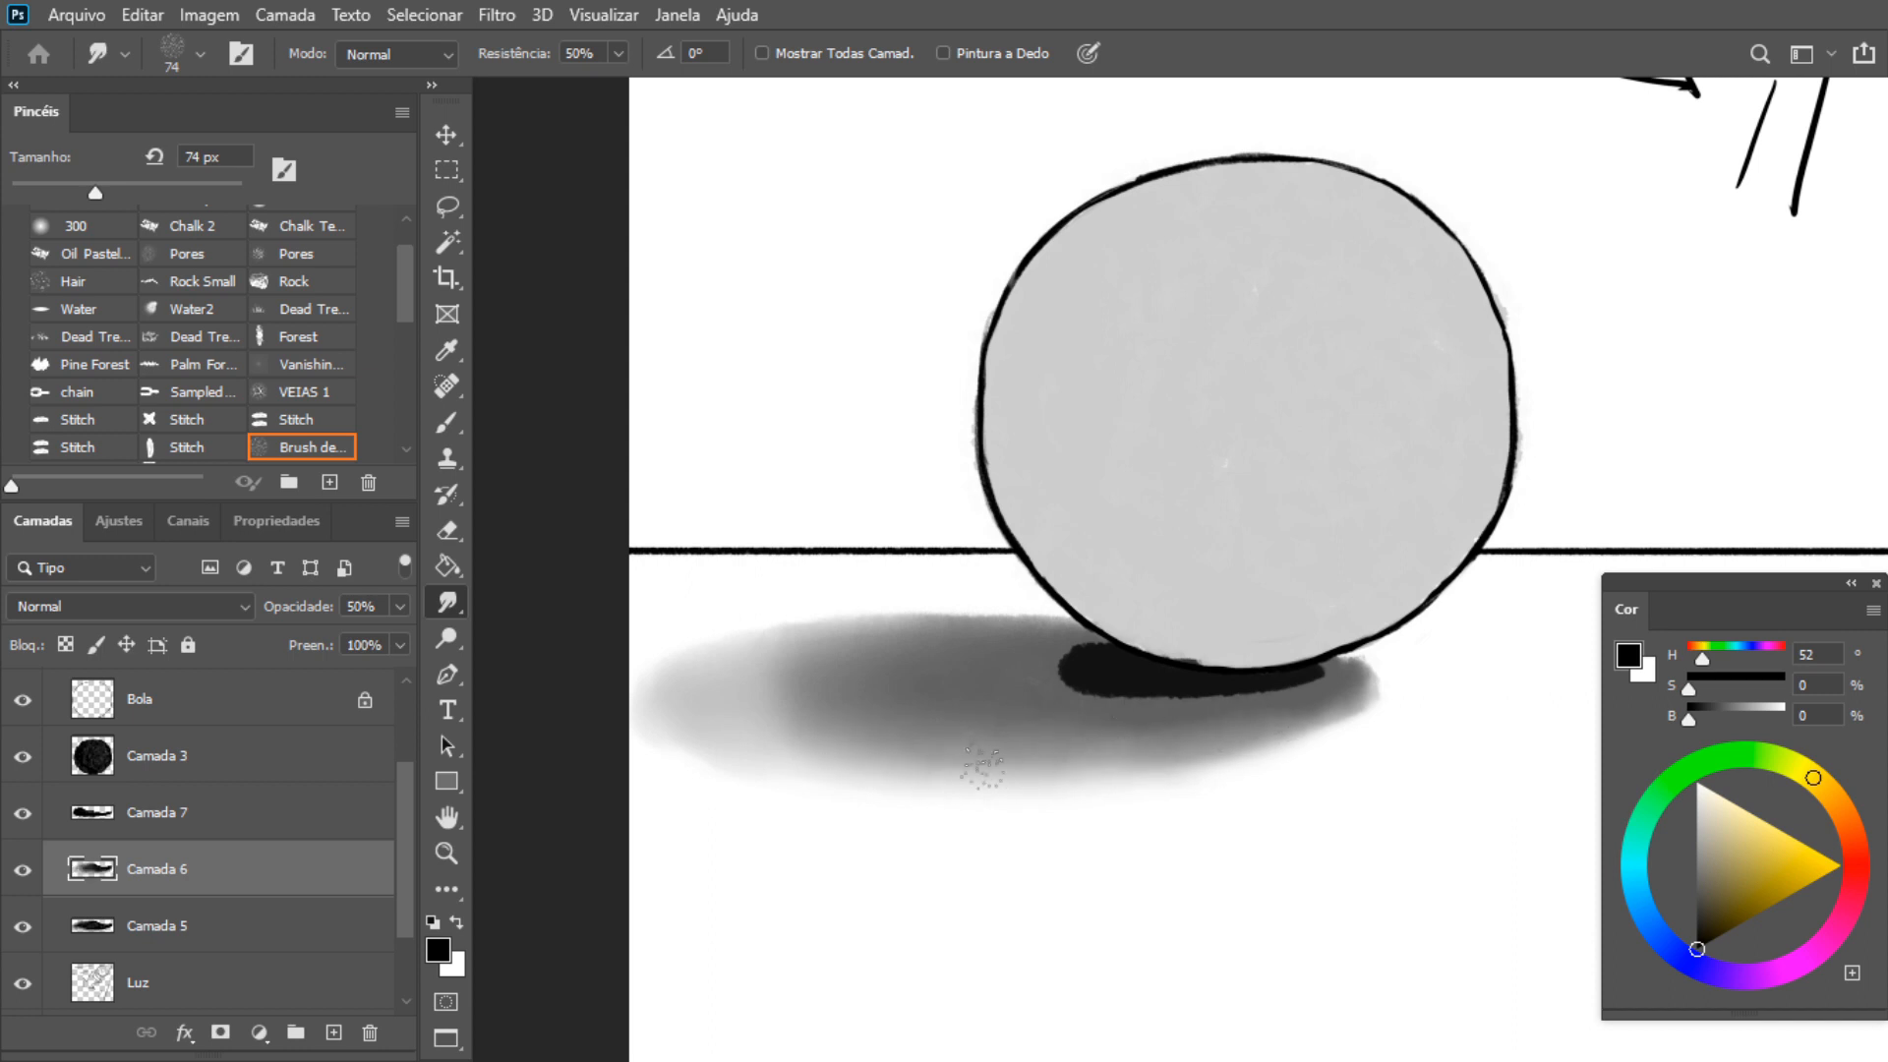
{"action": "left_click_drag", "start_coordinate": [974, 703], "coordinate": [841, 698]}
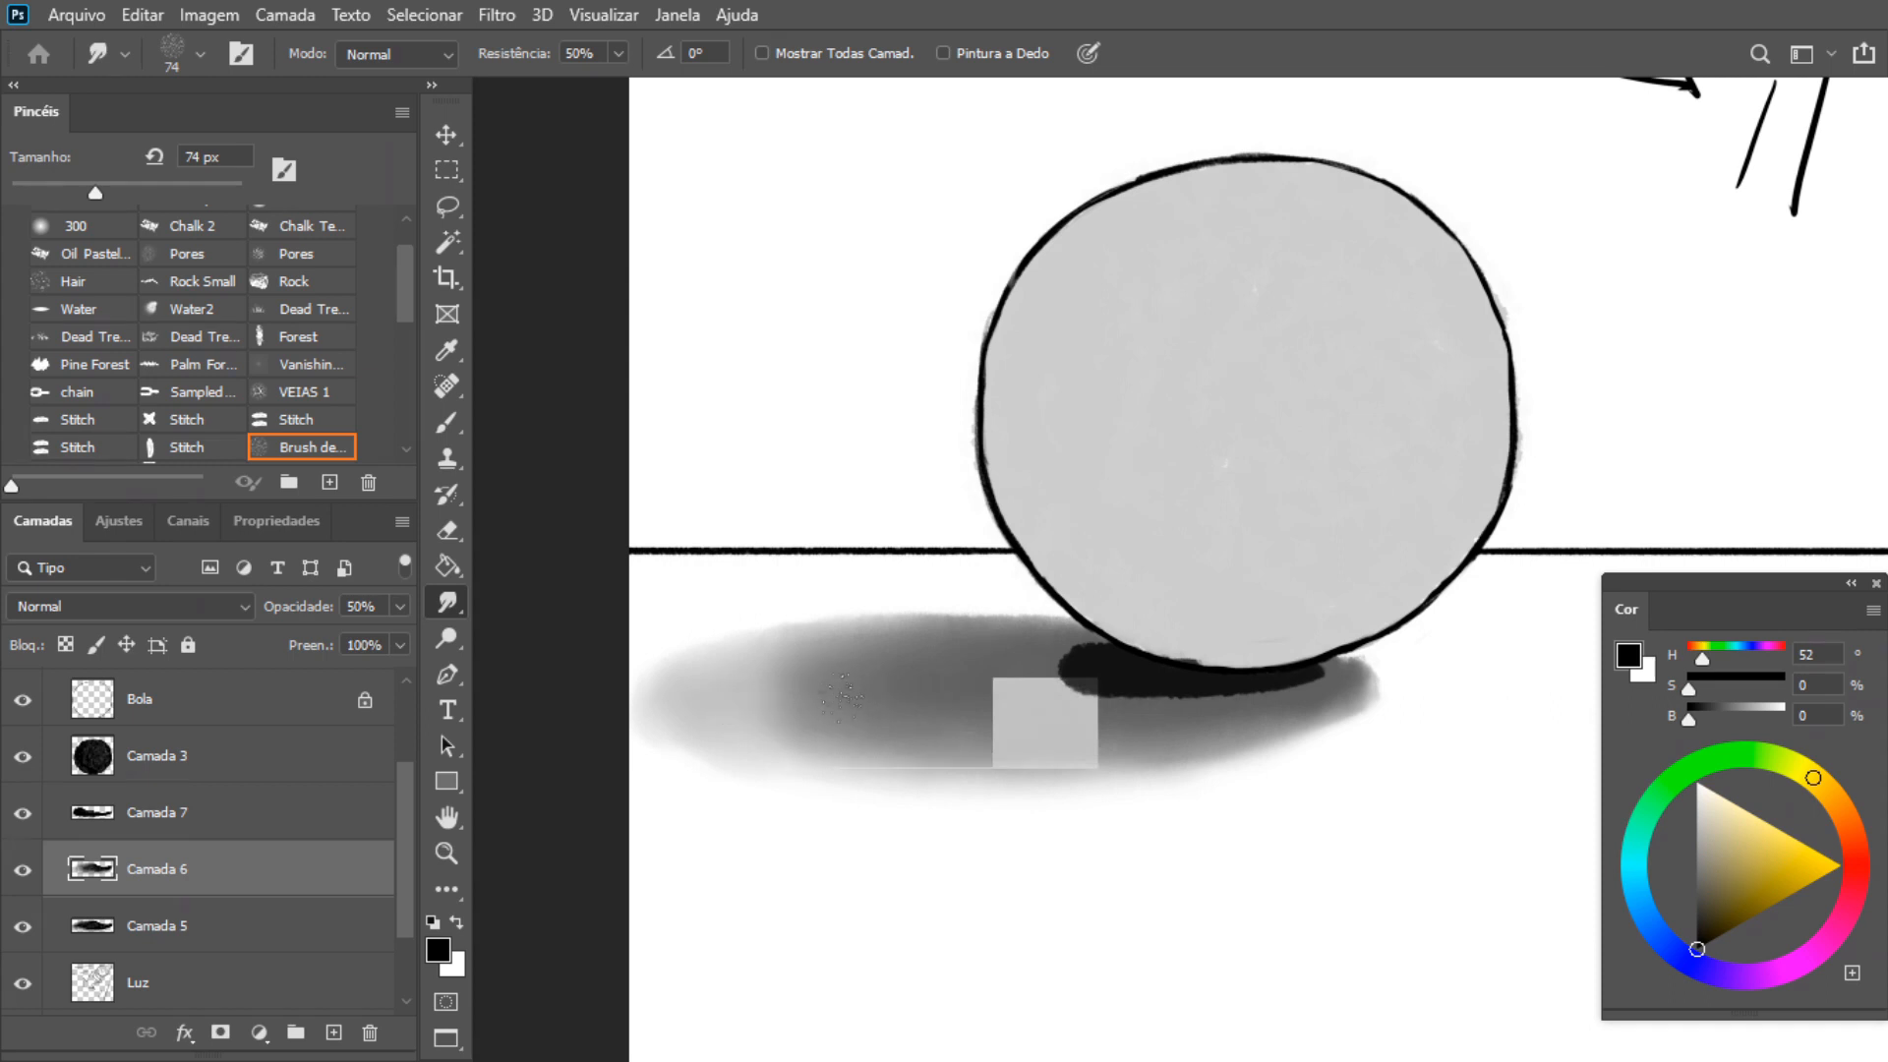
{"action": "left_click_drag", "start_coordinate": [1125, 766], "coordinate": [1015, 770]}
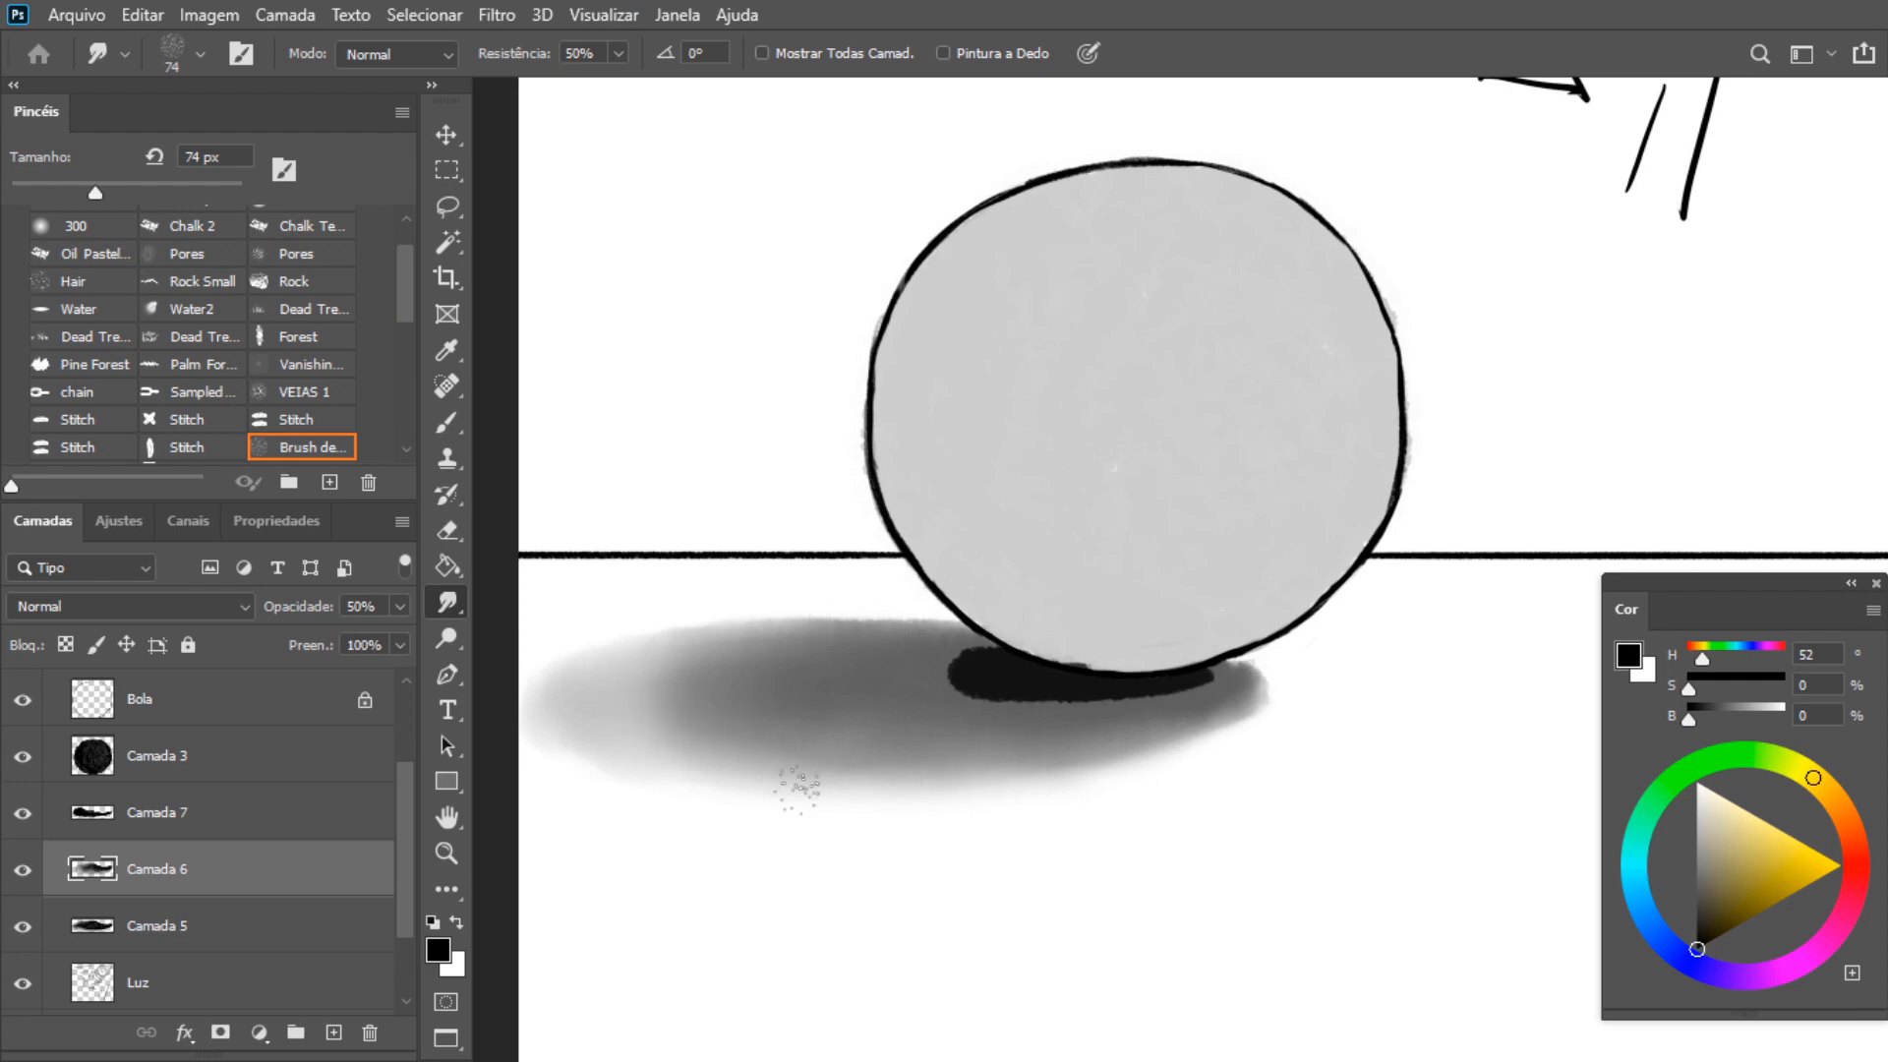
Smudge the dark contact shadow on Camada 7 outward into the surrounding mid-tone shadow with the 74 px brush
{"action": "left_click", "coordinate": [149, 812]}
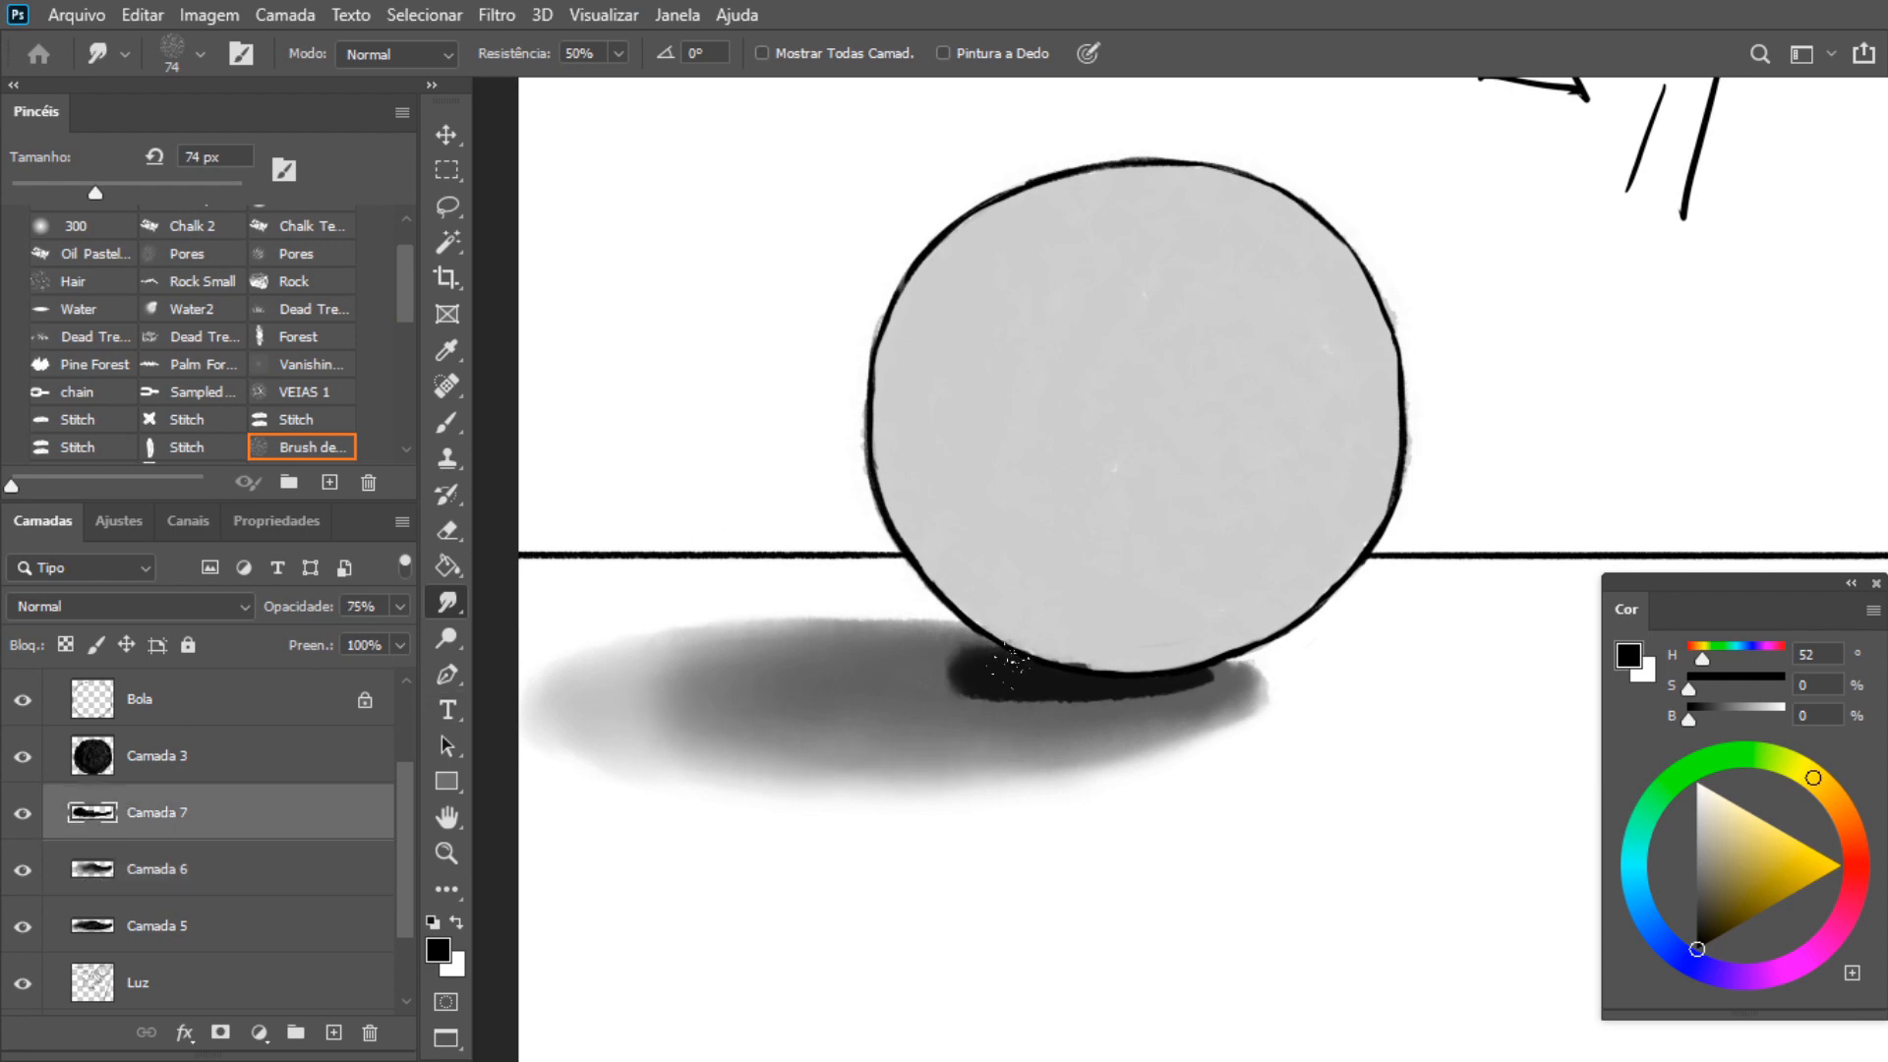
{"action": "mouse_move", "coordinate": [1008, 663]}
{"action": "left_mouse_down"}
{"action": "mouse_move", "coordinate": [962, 692]}
{"action": "mouse_move", "coordinate": [1081, 711]}
{"action": "mouse_move", "coordinate": [1088, 694]}
{"action": "mouse_move", "coordinate": [1205, 687]}
{"action": "mouse_move", "coordinate": [1163, 704]}
{"action": "mouse_move", "coordinate": [1208, 683]}
{"action": "mouse_move", "coordinate": [959, 736]}
{"action": "mouse_move", "coordinate": [1009, 690]}
{"action": "mouse_move", "coordinate": [874, 666]}
{"action": "mouse_move", "coordinate": [952, 655]}
{"action": "mouse_move", "coordinate": [834, 675]}
{"action": "mouse_move", "coordinate": [945, 682]}
{"action": "mouse_move", "coordinate": [825, 699]}
{"action": "mouse_move", "coordinate": [992, 689]}
{"action": "mouse_move", "coordinate": [872, 715]}
{"action": "mouse_move", "coordinate": [1028, 688]}
{"action": "left_mouse_up"}
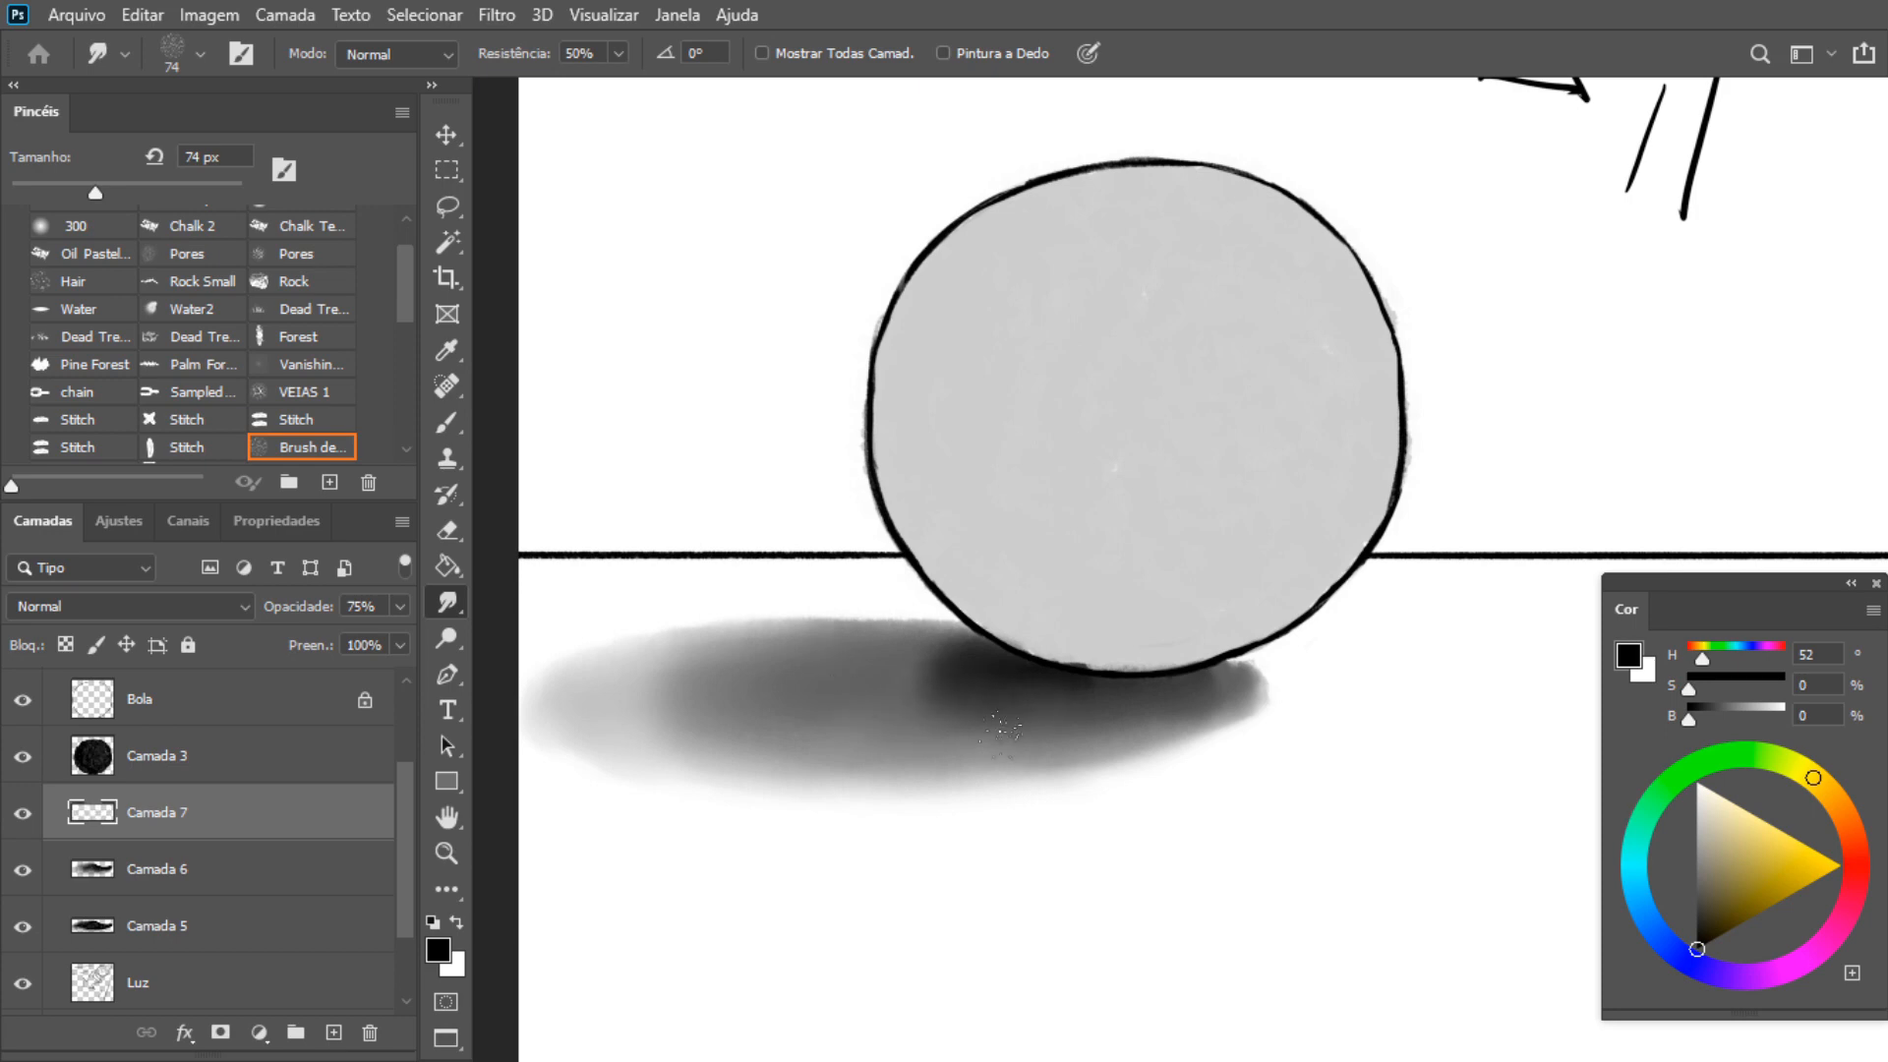
{"action": "left_click_drag", "start_coordinate": [1165, 703], "coordinate": [1003, 756]}
{"action": "mouse_move", "coordinate": [965, 680]}
{"action": "left_mouse_down"}
{"action": "mouse_move", "coordinate": [809, 678]}
{"action": "mouse_move", "coordinate": [978, 679]}
{"action": "mouse_move", "coordinate": [890, 669]}
{"action": "left_mouse_up"}
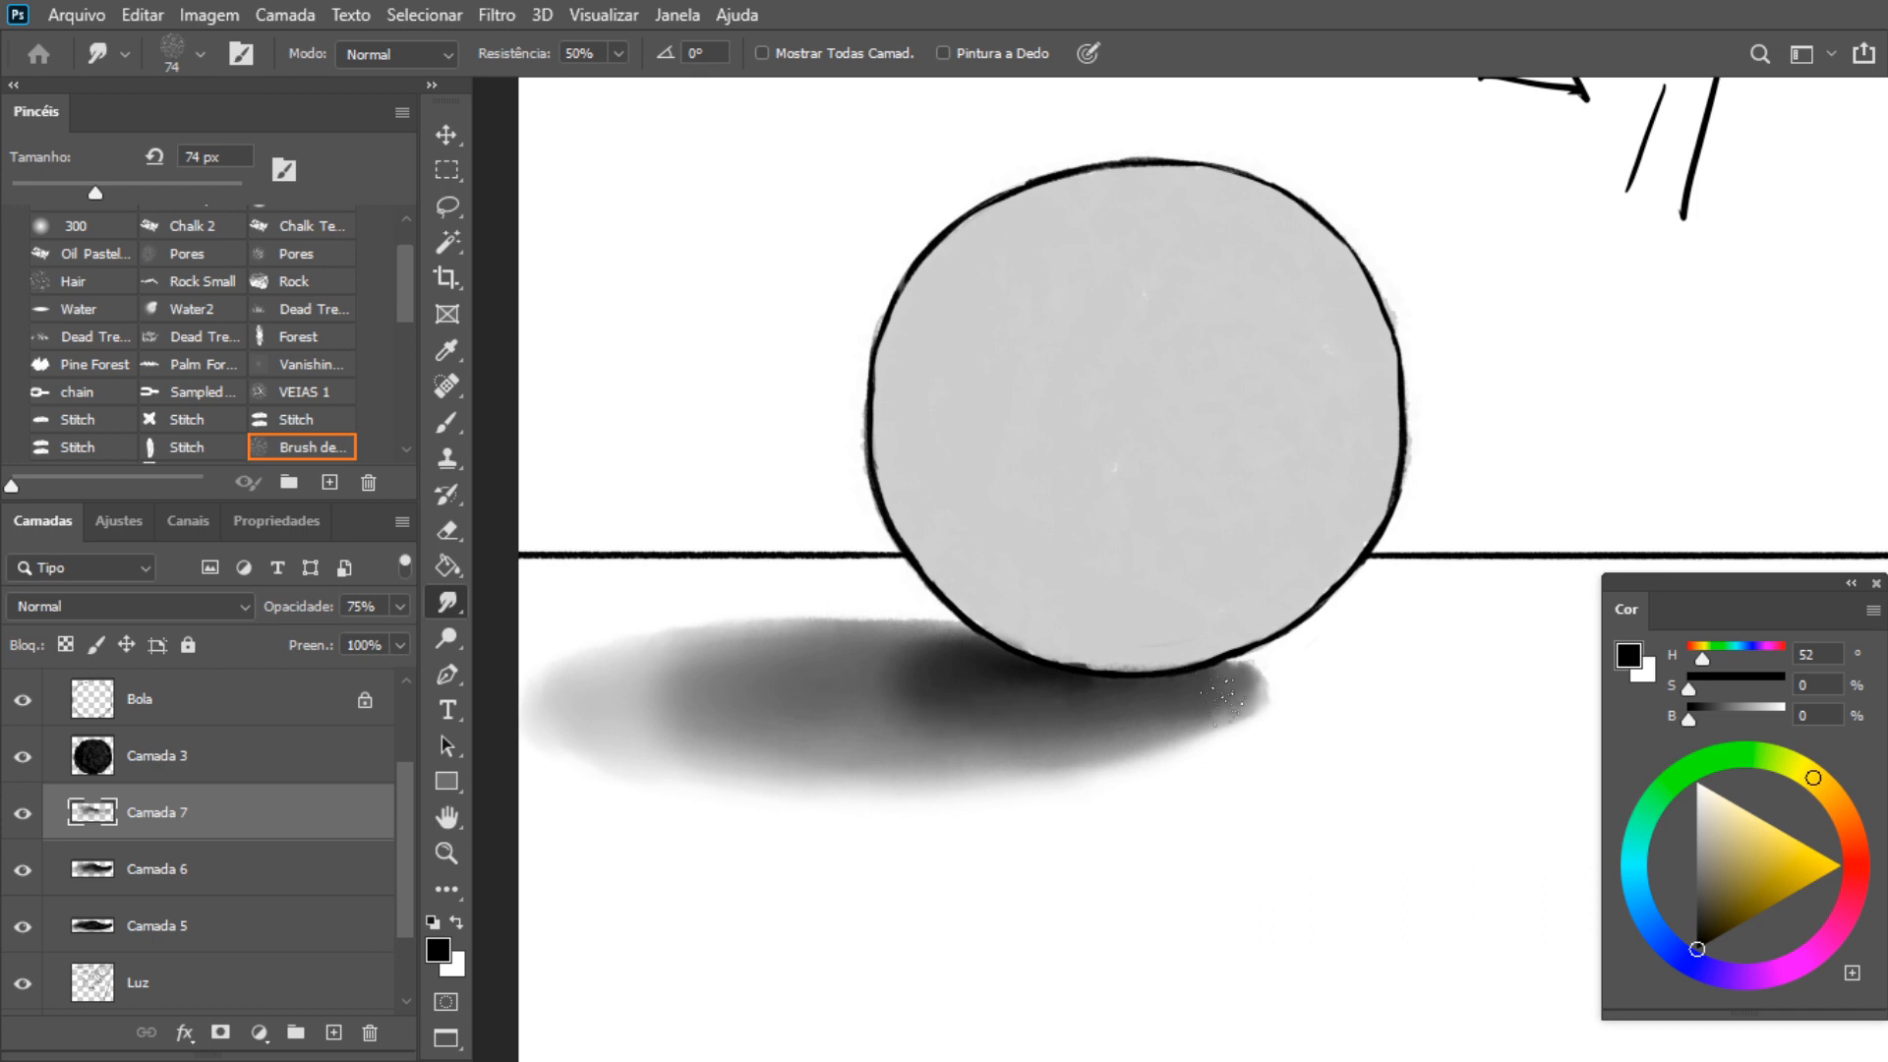
{"action": "left_click_drag", "start_coordinate": [1222, 702], "coordinate": [1216, 691]}
{"action": "left_click_drag", "start_coordinate": [1108, 730], "coordinate": [880, 698]}
{"action": "left_click_drag", "start_coordinate": [939, 651], "coordinate": [784, 688]}
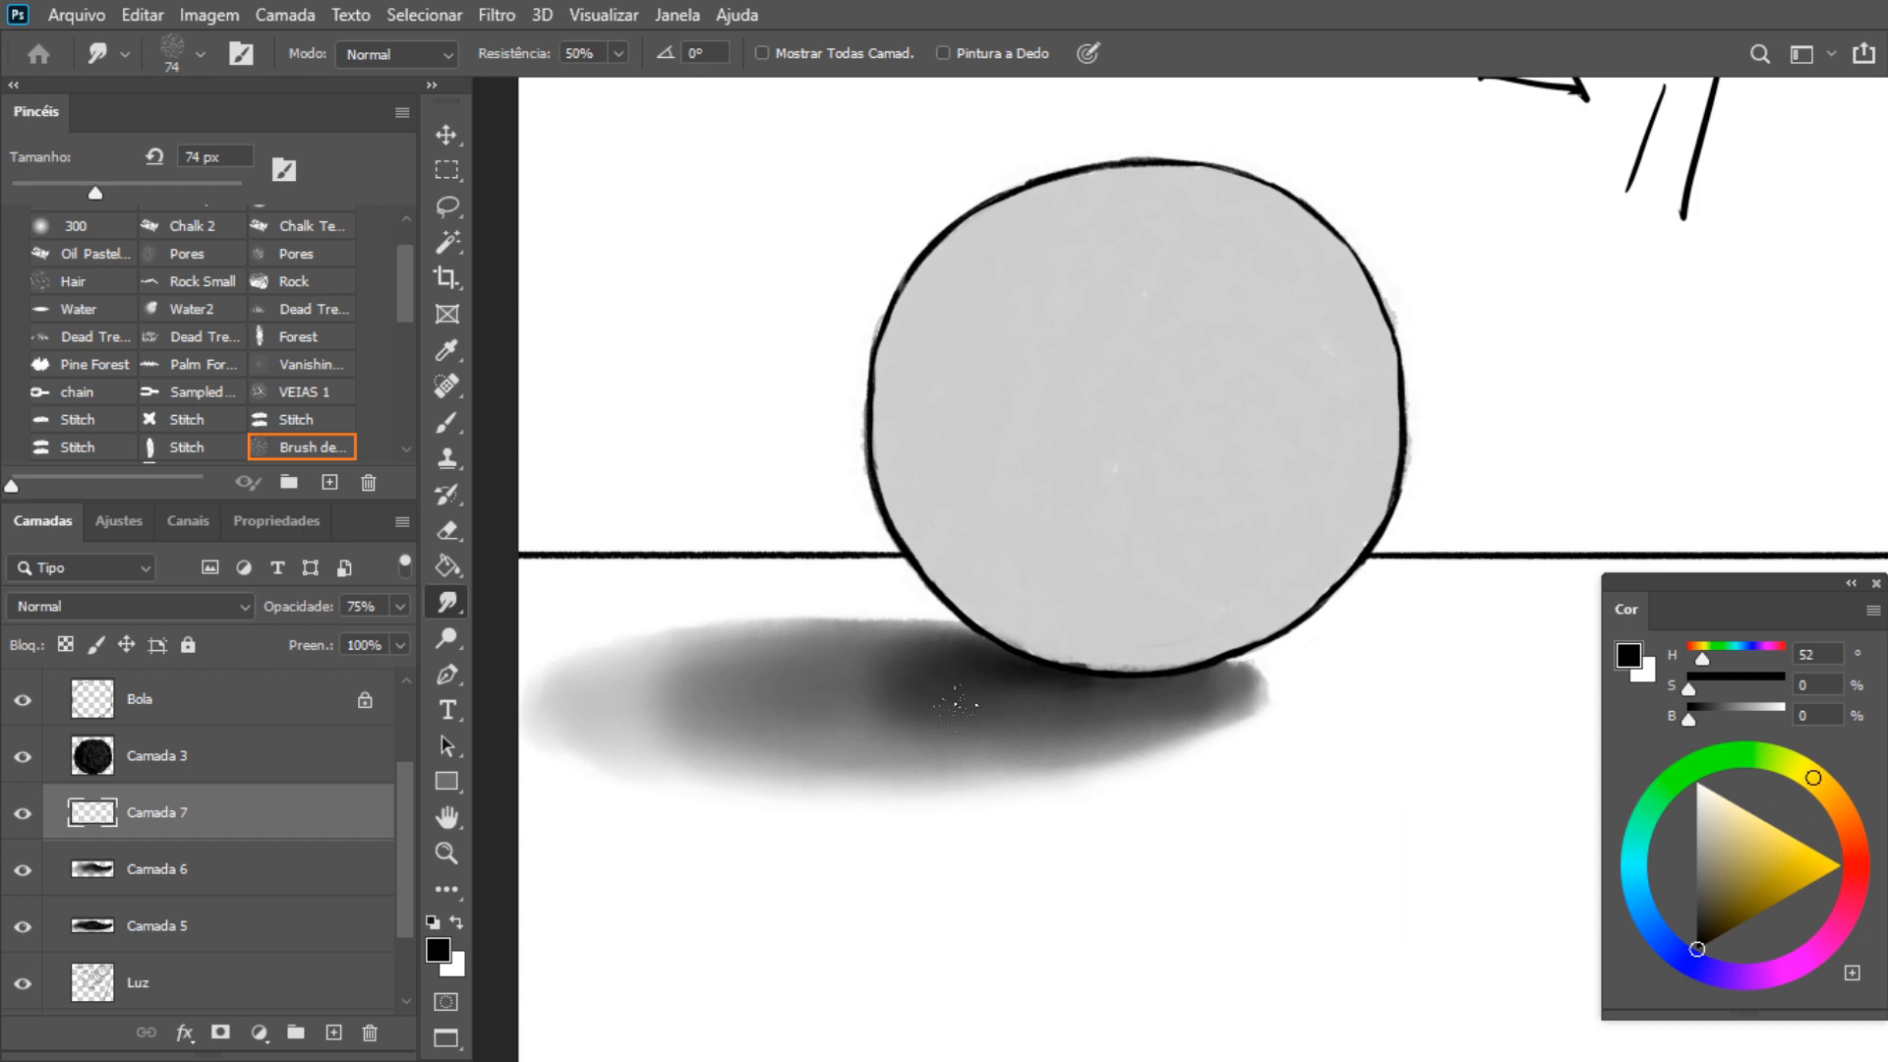
{"action": "left_click_drag", "start_coordinate": [951, 762], "coordinate": [836, 688]}
{"action": "key", "text": "e"}
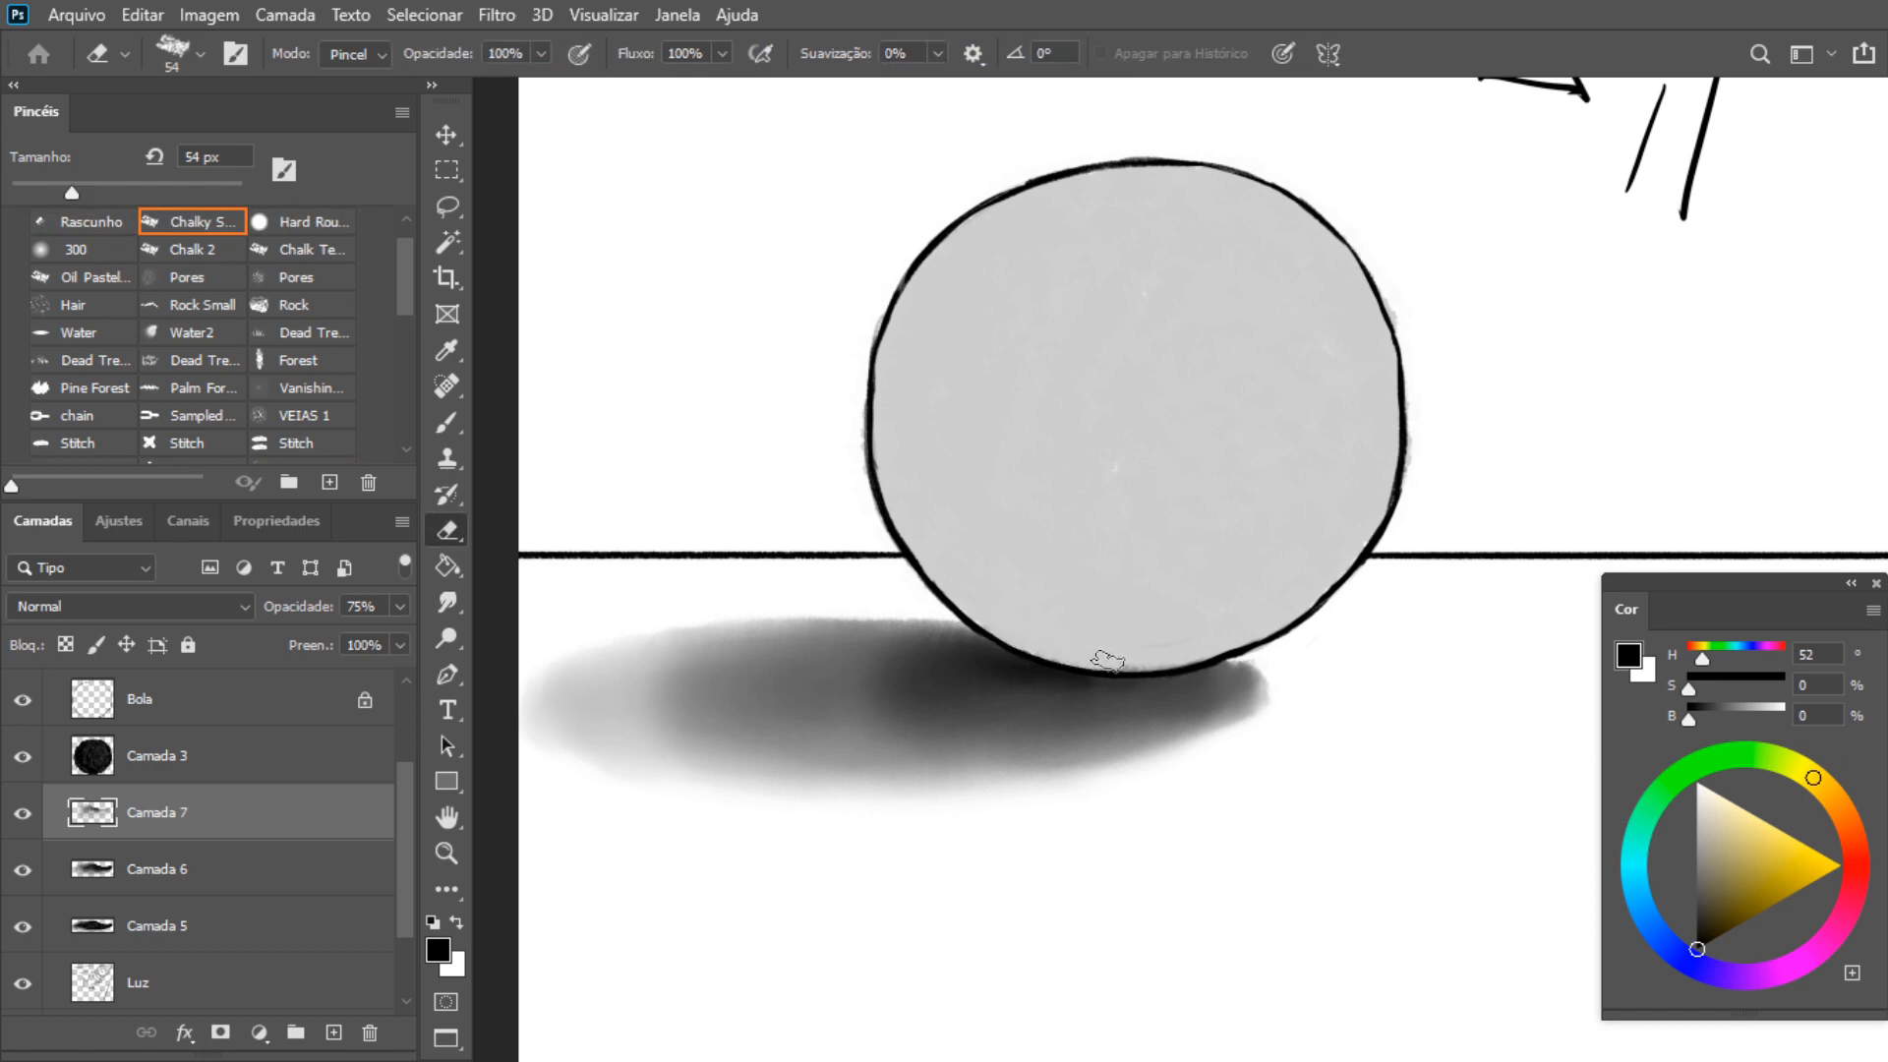
{"action": "key", "text": "r"}
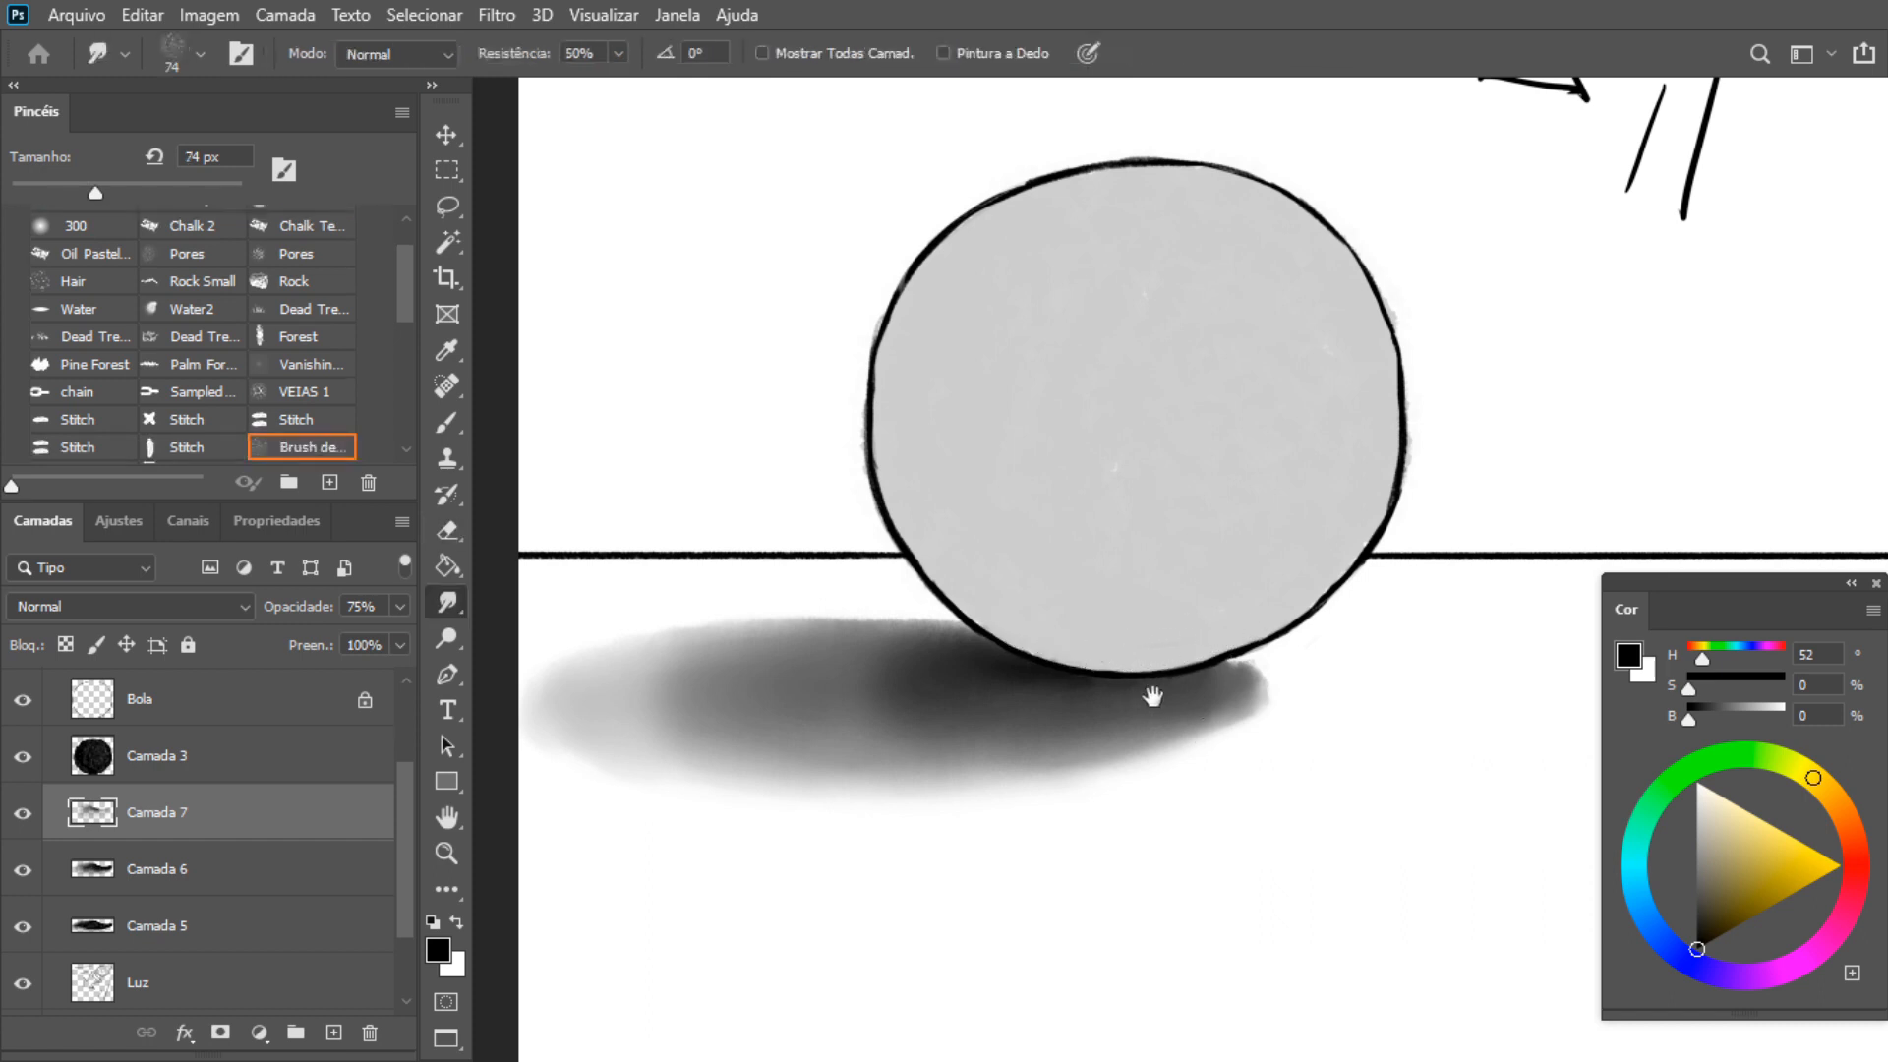
Add a new layer above Camada 3 for the ball's shading and set its opacity to 35%
{"action": "mouse_move", "coordinate": [1152, 696]}
{"action": "left_mouse_down"}
{"action": "mouse_move", "coordinate": [1129, 914]}
{"action": "mouse_move", "coordinate": [1045, 855]}
{"action": "mouse_move", "coordinate": [1052, 804]}
{"action": "left_mouse_up"}
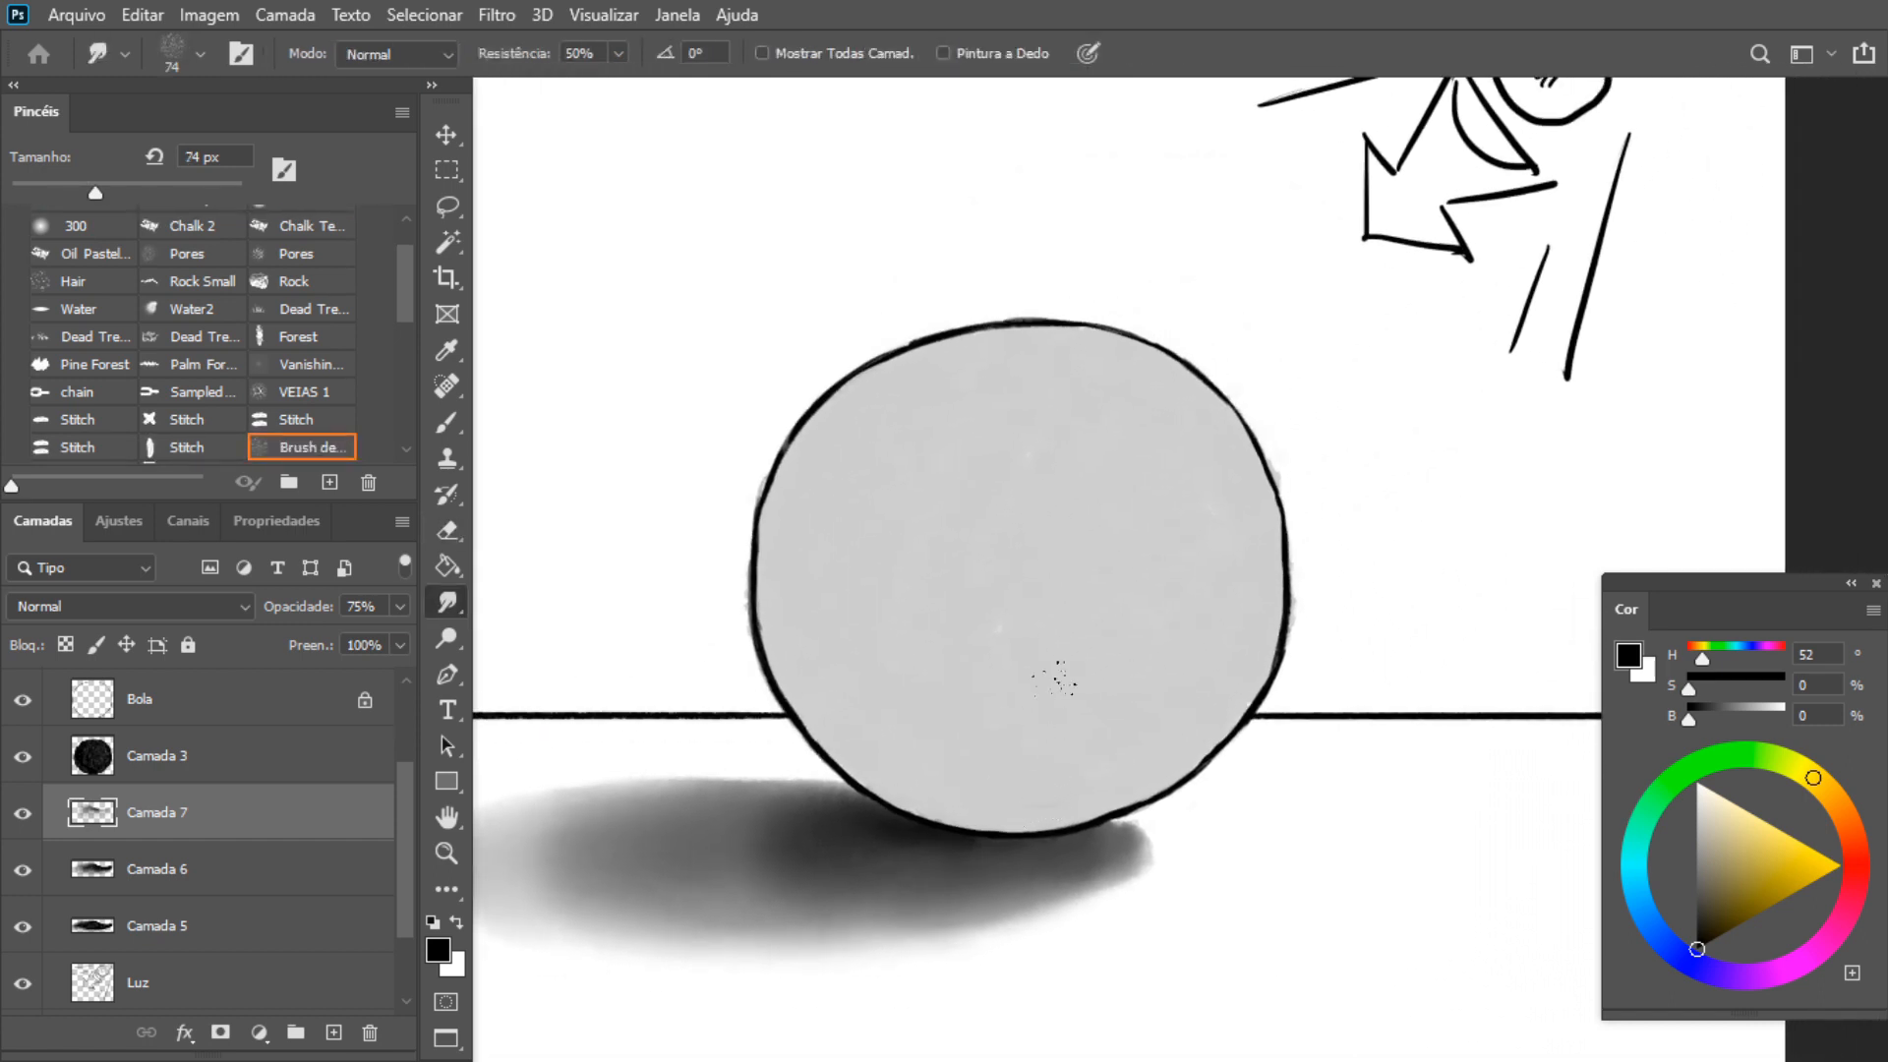
{"action": "left_click_drag", "start_coordinate": [1040, 607], "coordinate": [1108, 641]}
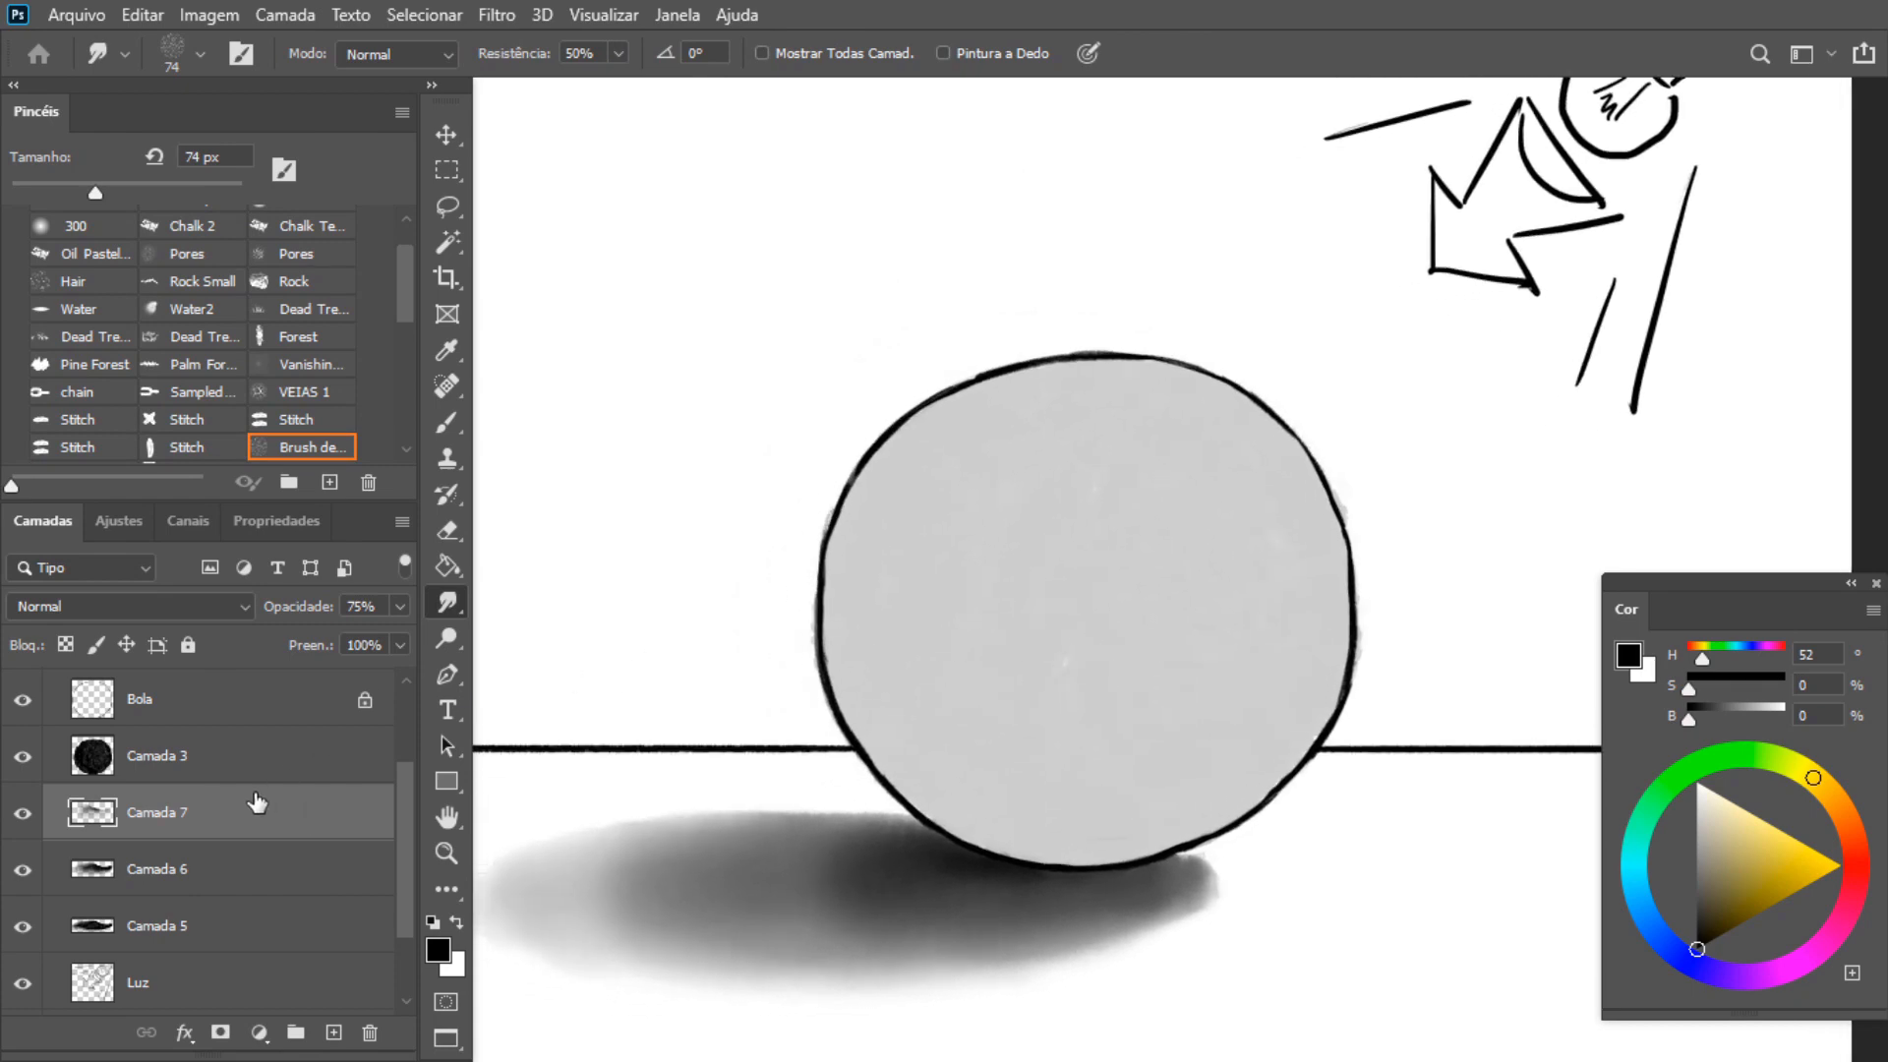
{"action": "left_click", "coordinate": [236, 763]}
{"action": "left_click", "coordinate": [333, 1032]}
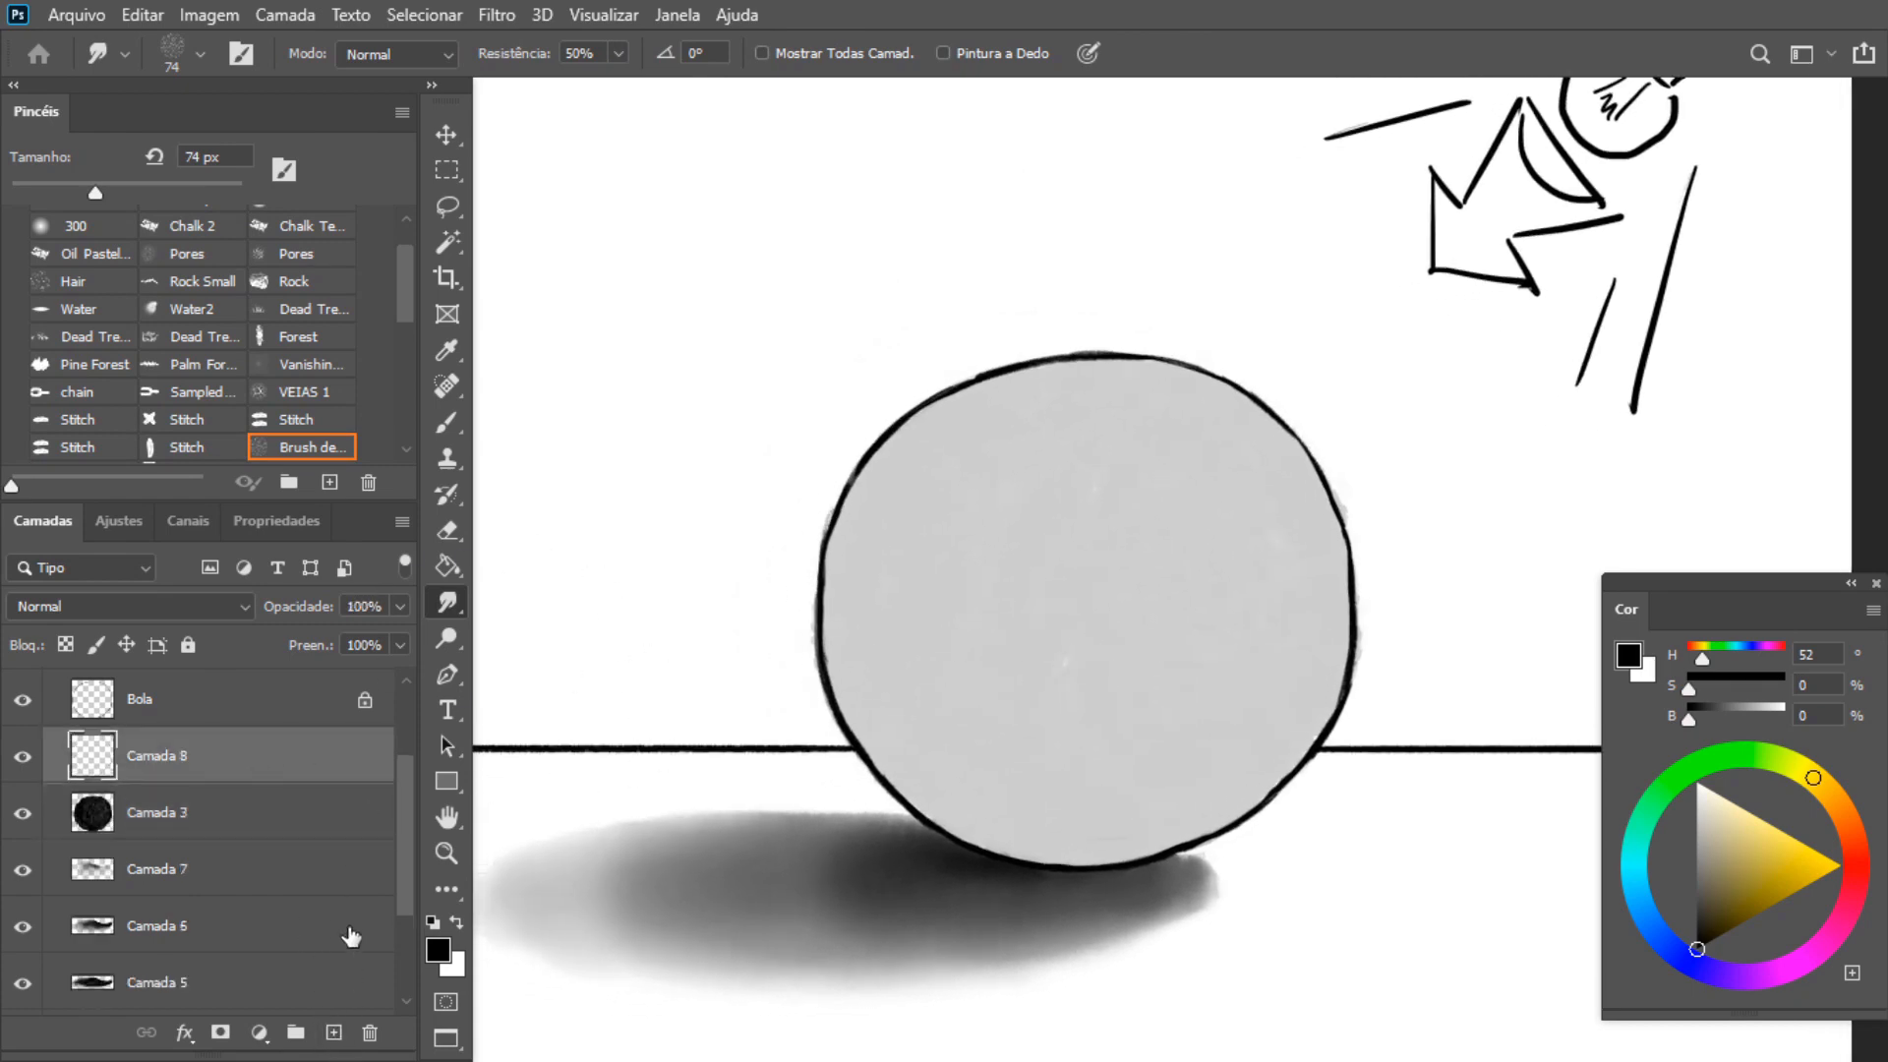
{"action": "left_click", "coordinate": [399, 607]}
{"action": "left_click", "coordinate": [293, 636]}
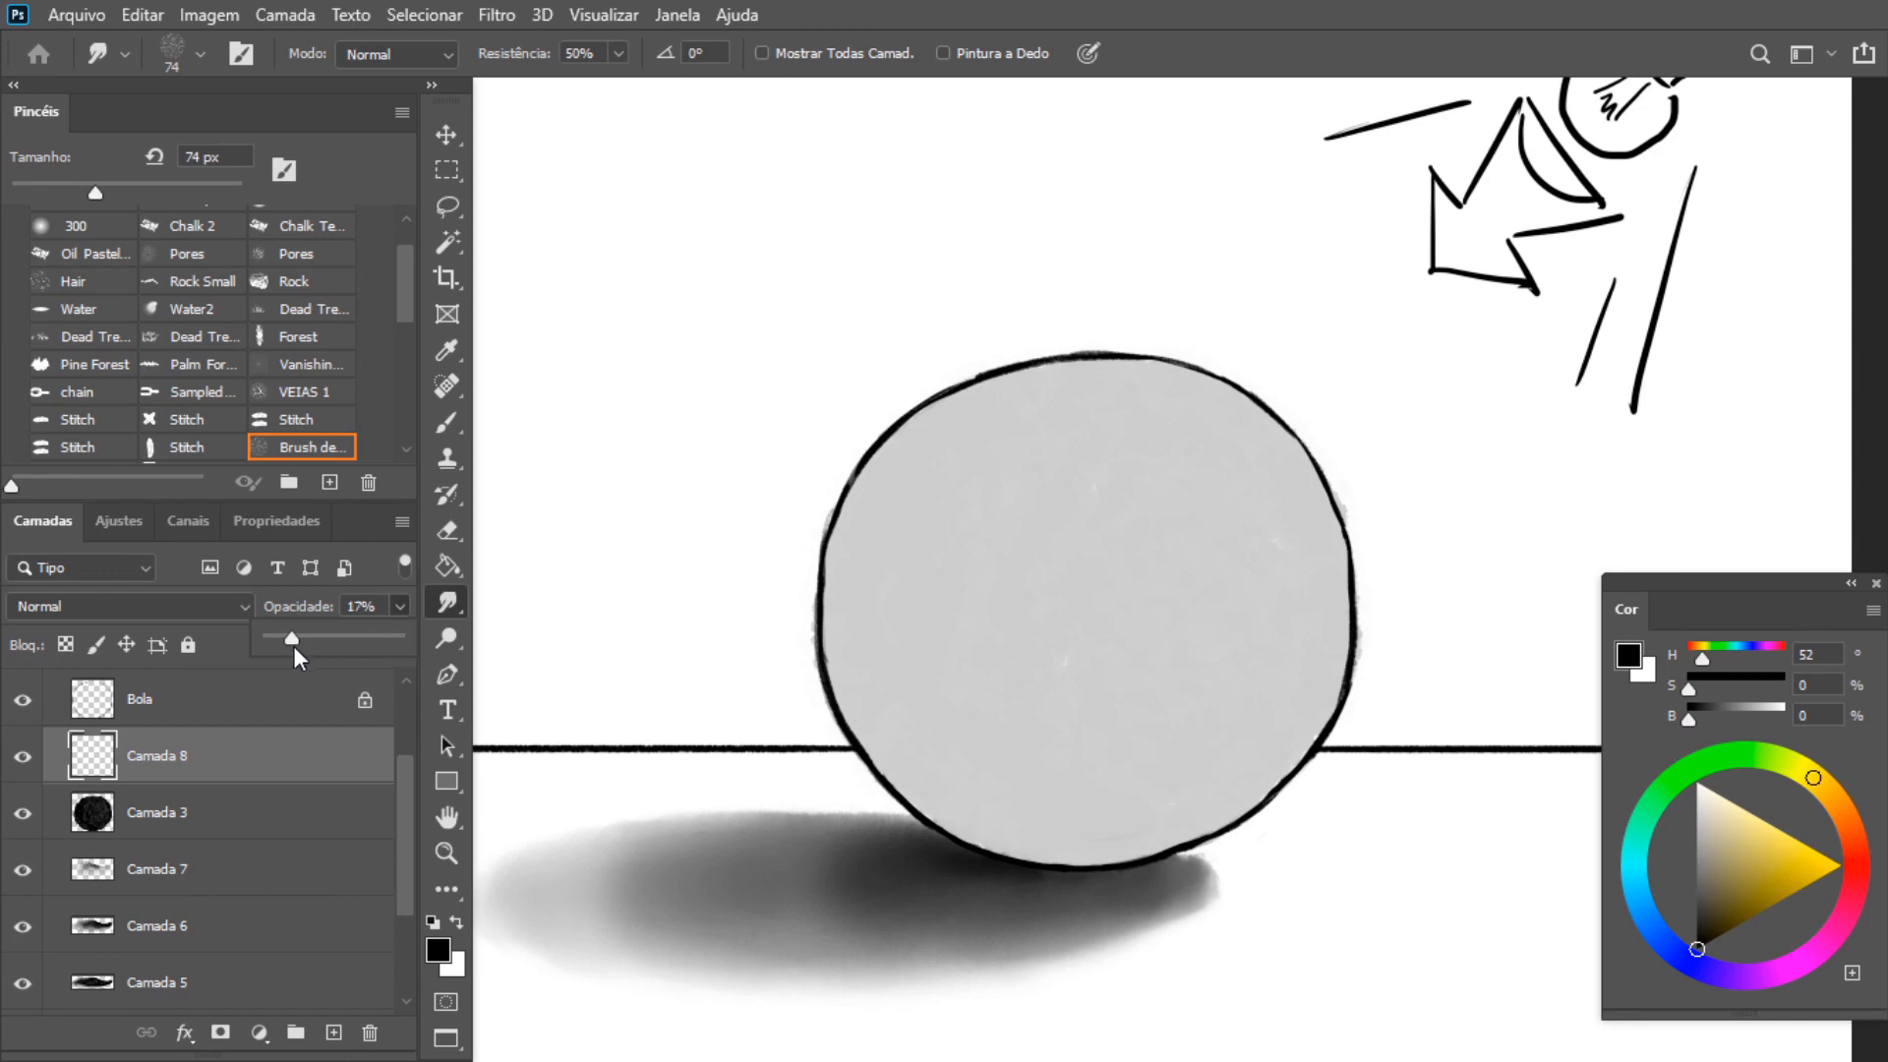
{"action": "left_click", "coordinate": [196, 822]}
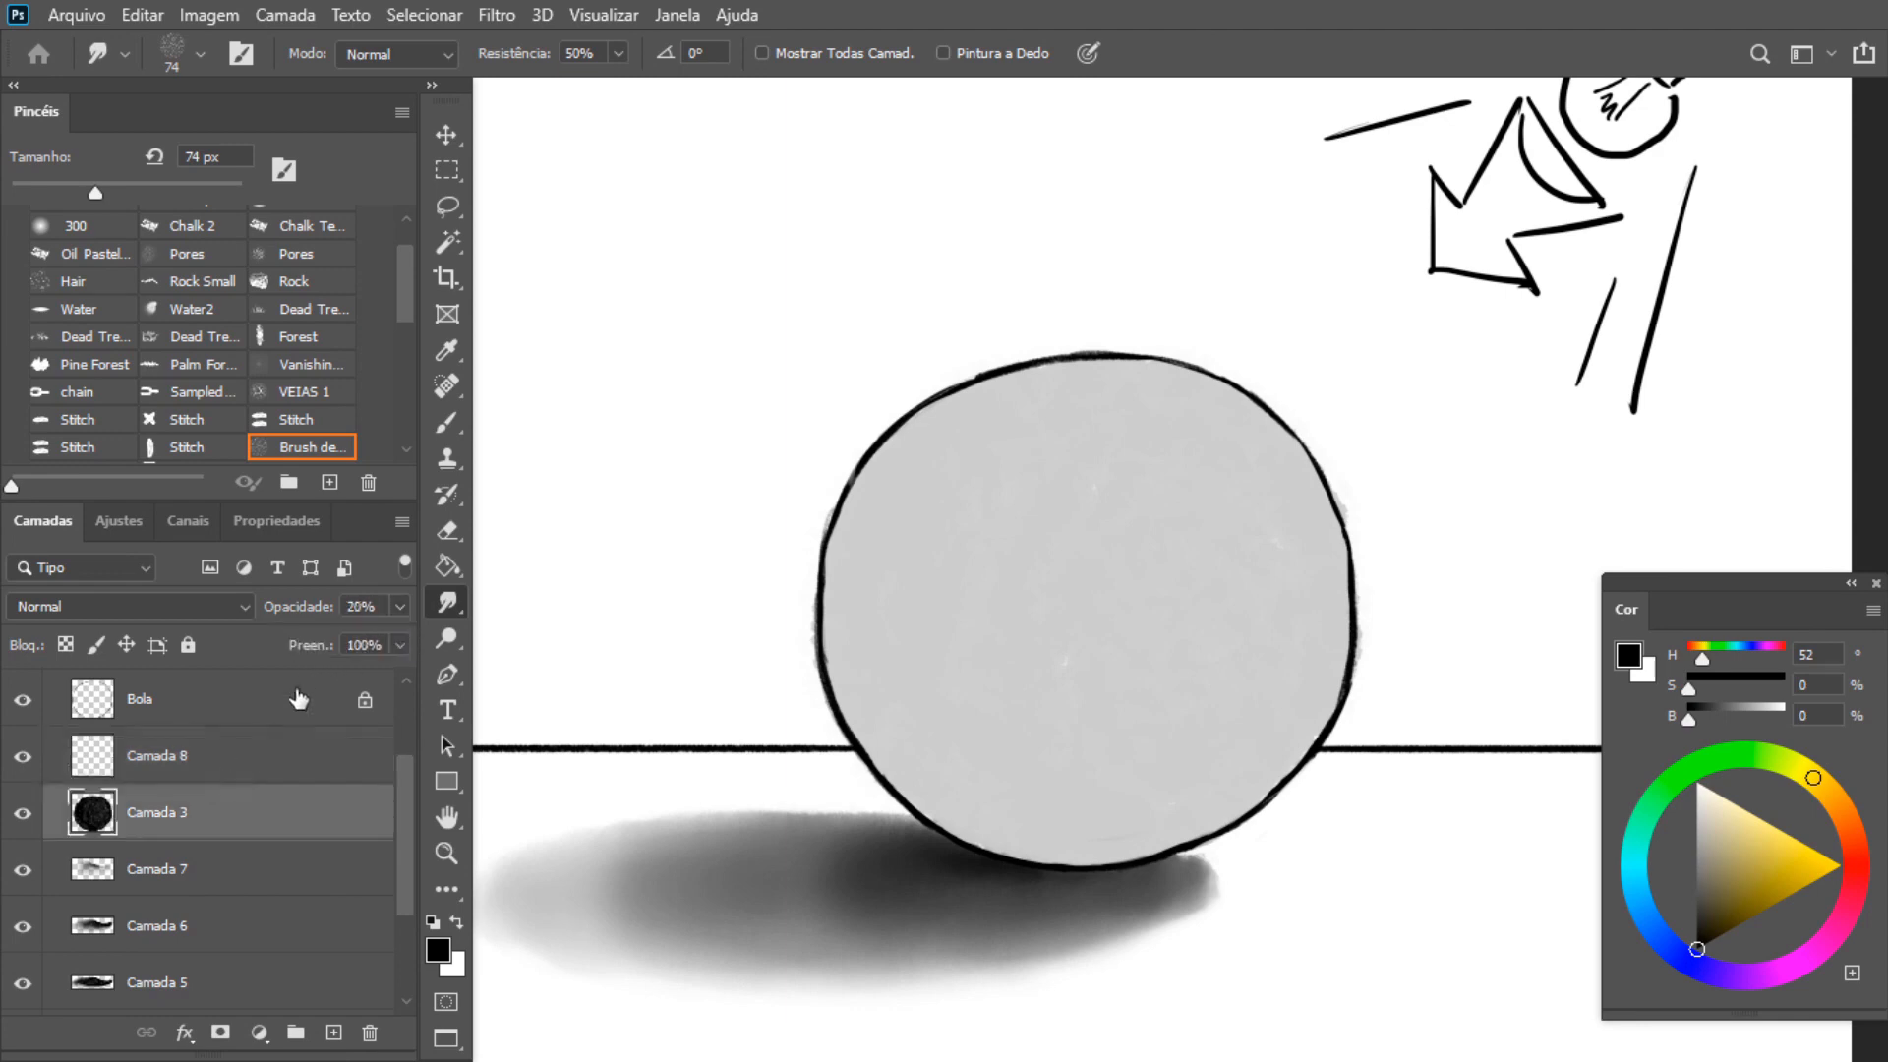
{"action": "left_click", "coordinate": [399, 607]}
{"action": "left_click_drag", "start_coordinate": [298, 670], "coordinate": [311, 675]}
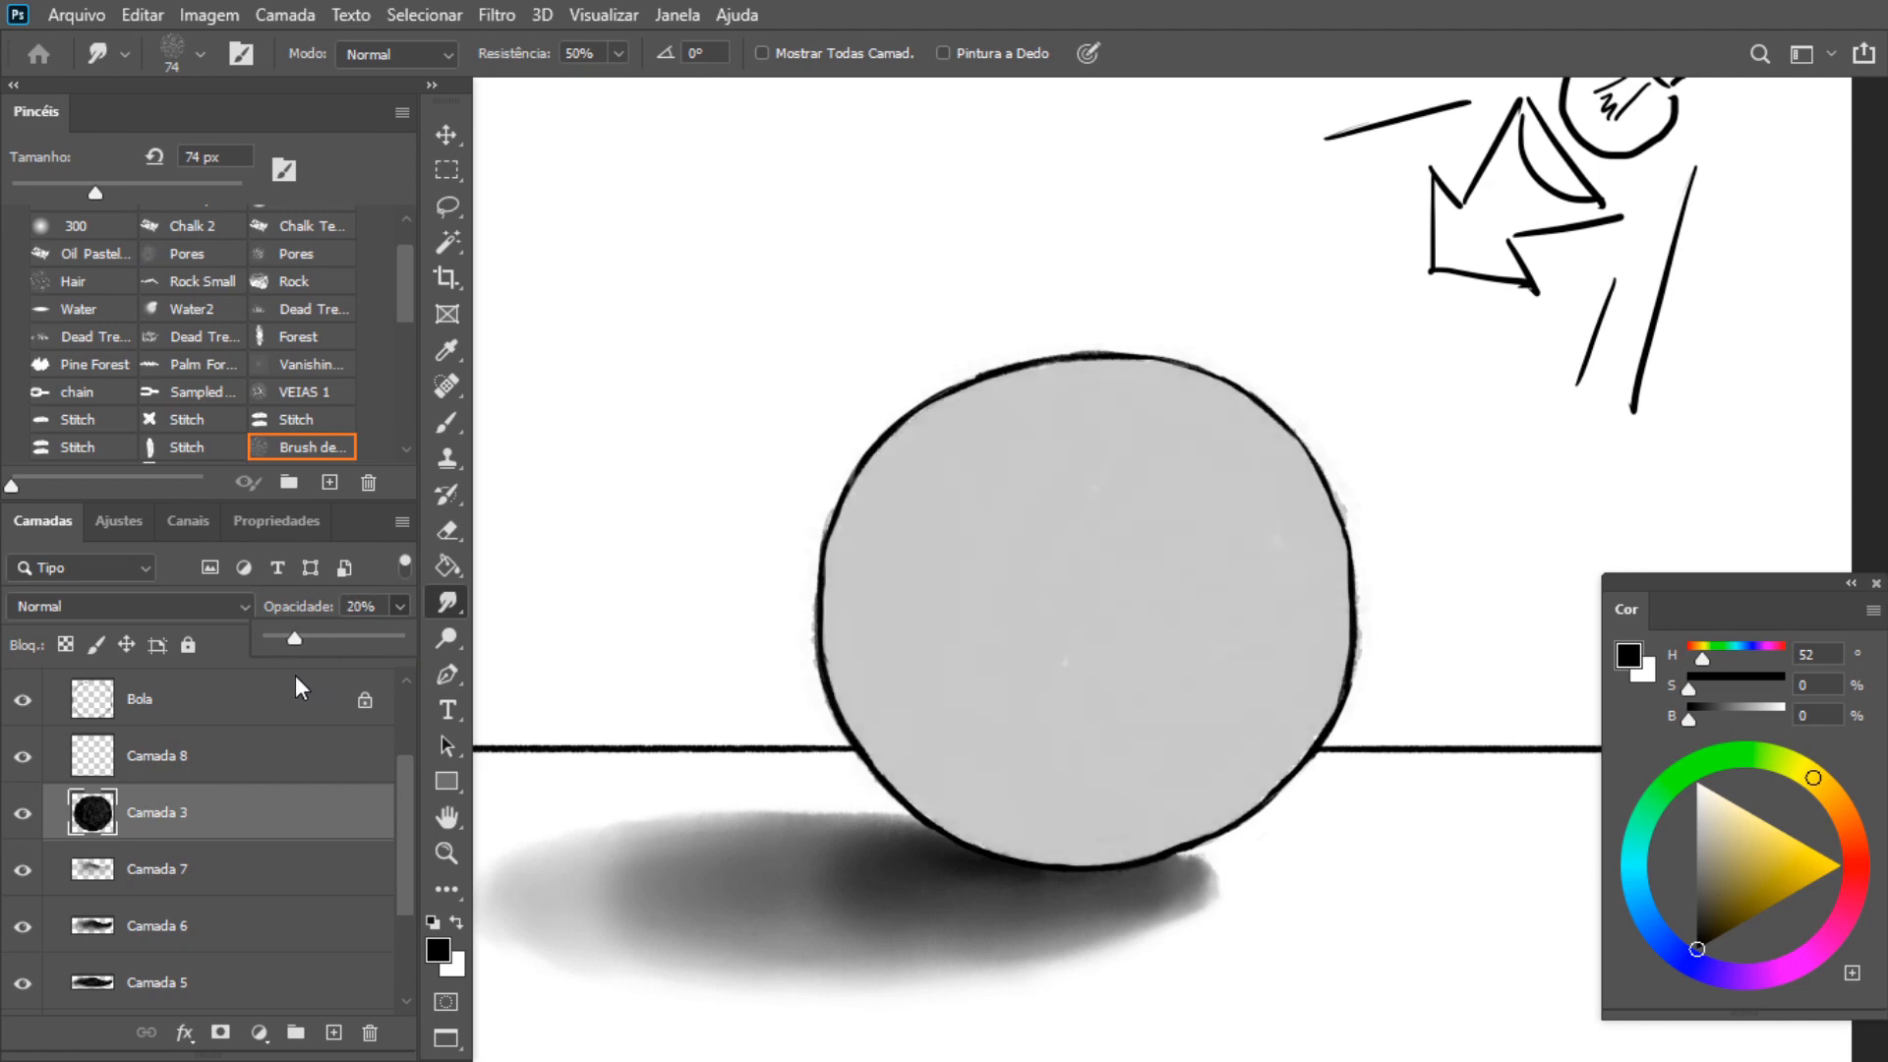
{"action": "left_click", "coordinate": [230, 767]}
{"action": "left_click", "coordinate": [399, 607]}
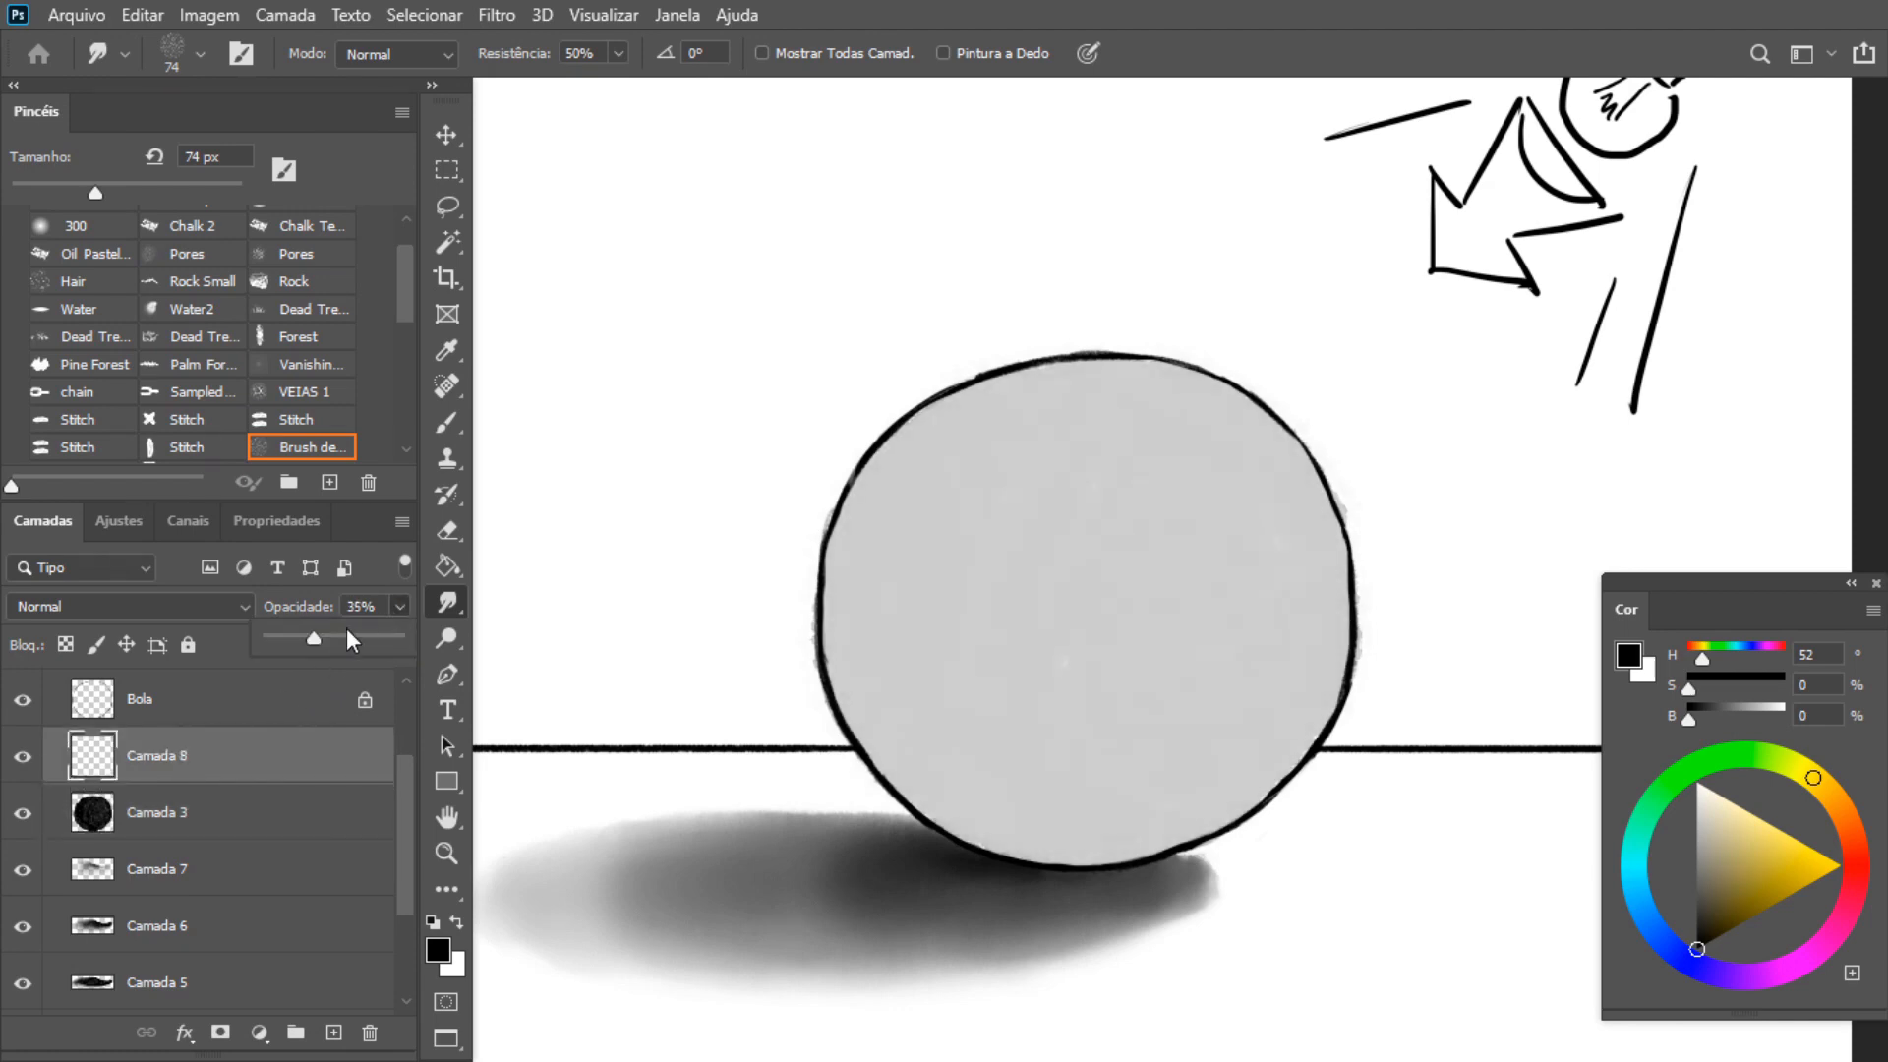
{"action": "left_click_drag", "start_coordinate": [316, 646], "coordinate": [313, 698]}
Outline a small oval highlight near the ball's upper right on a new guide layer, using the hard round brush at 15 px
{"action": "left_click", "coordinate": [79, 226]}
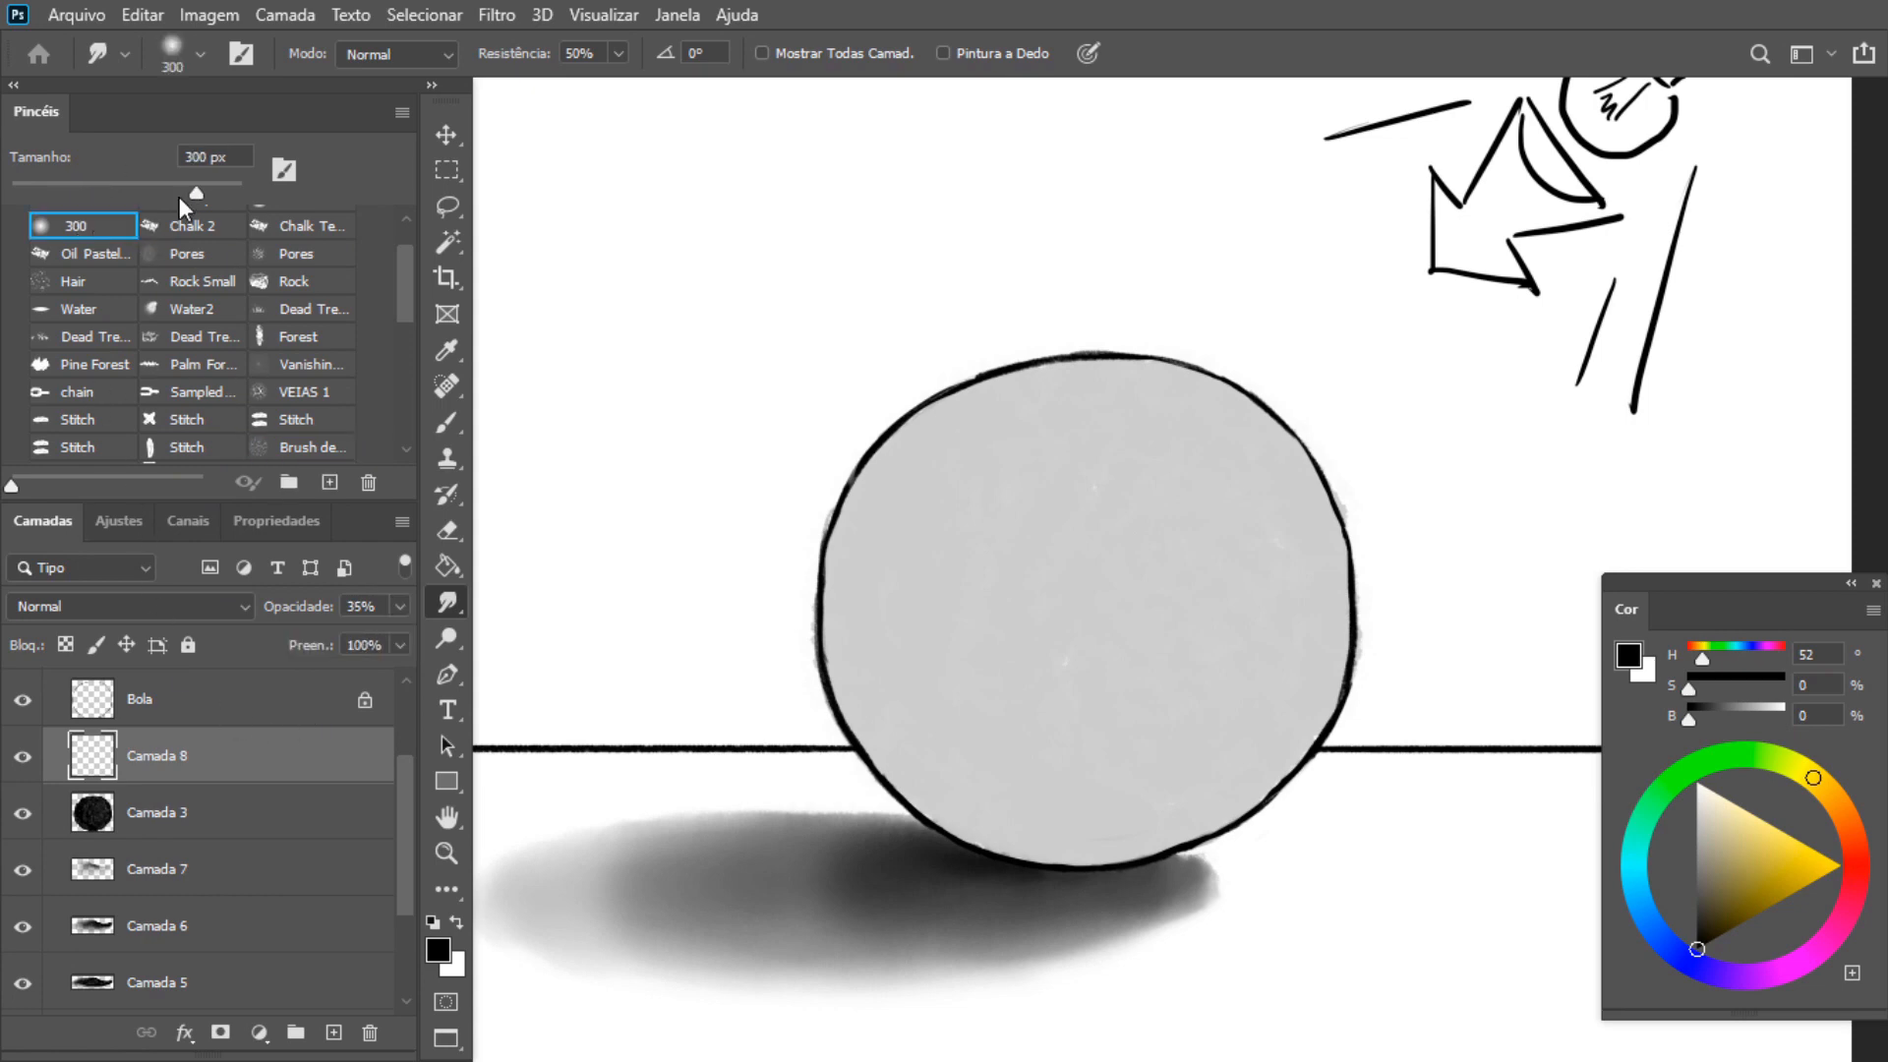
{"action": "left_click", "coordinate": [262, 232]}
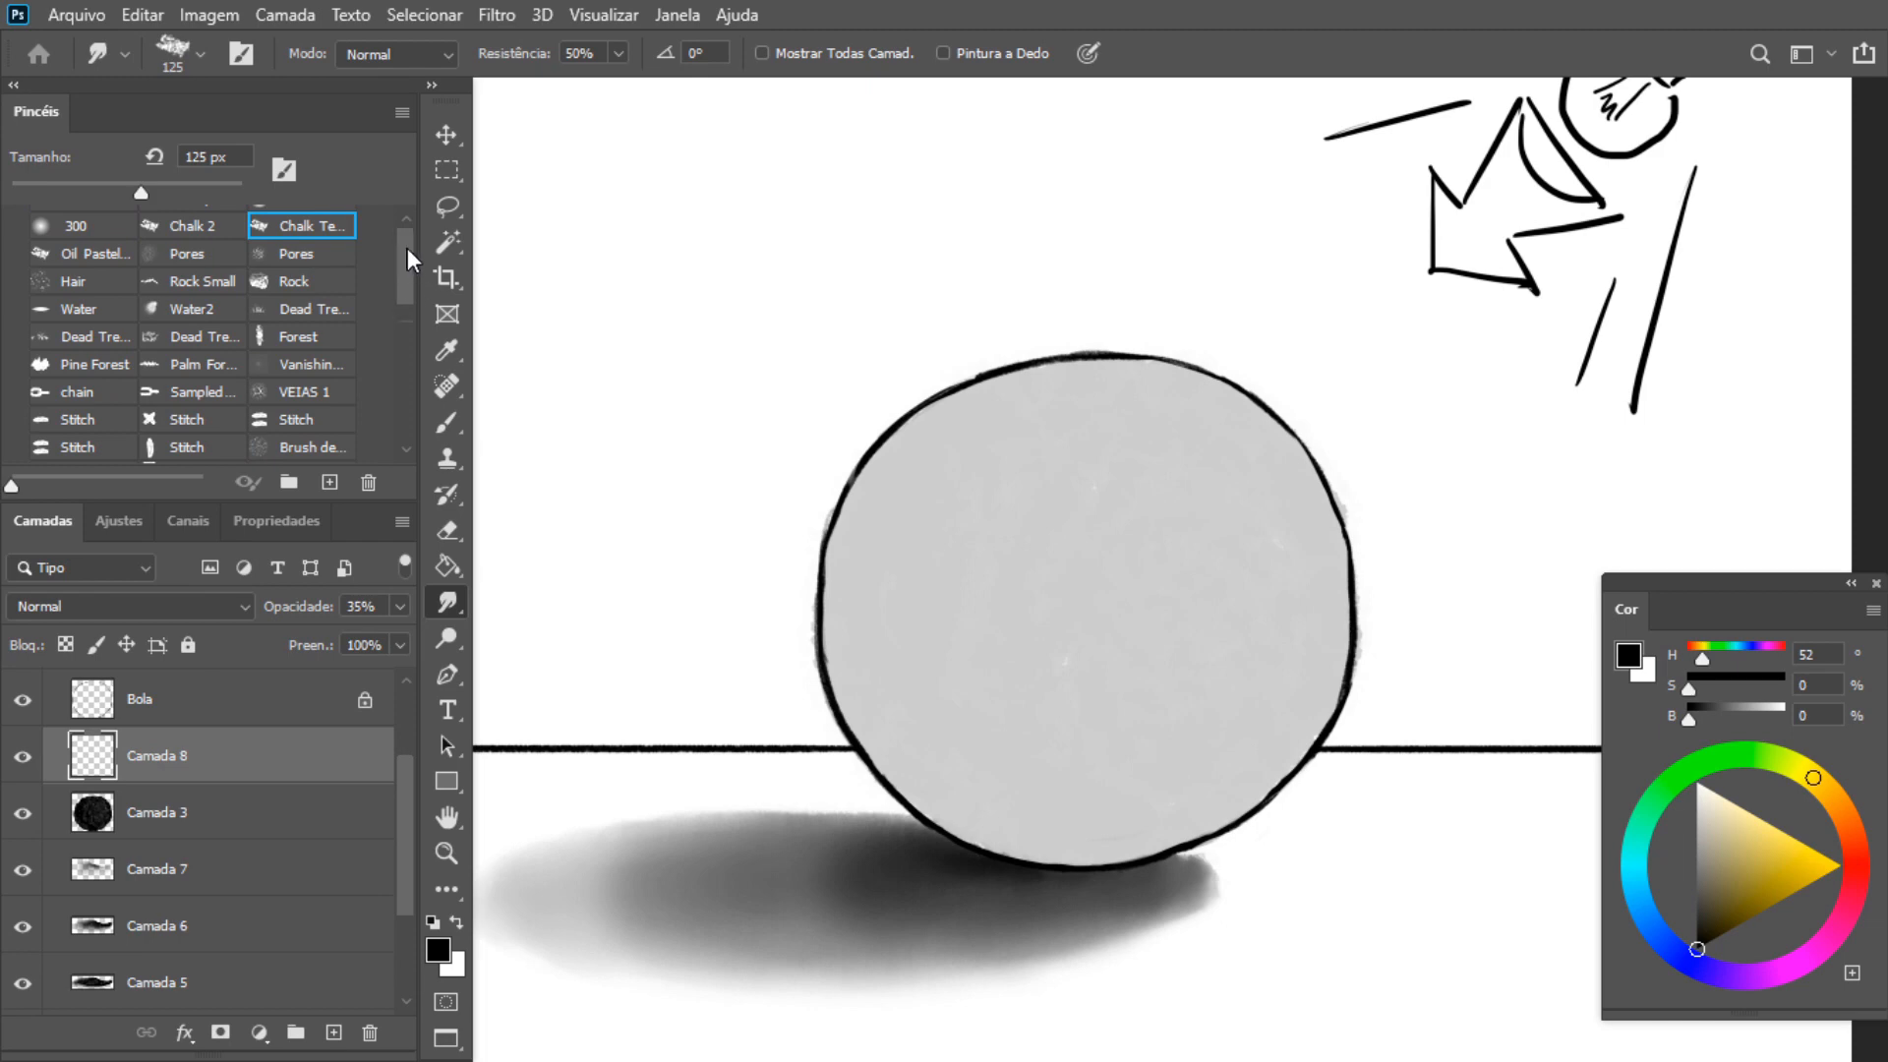
{"action": "scroll", "coordinate": [407, 247], "scroll_direction": "up", "scroll_amount": 2}
{"action": "left_click", "coordinate": [86, 258]}
{"action": "left_click", "coordinate": [64, 191]}
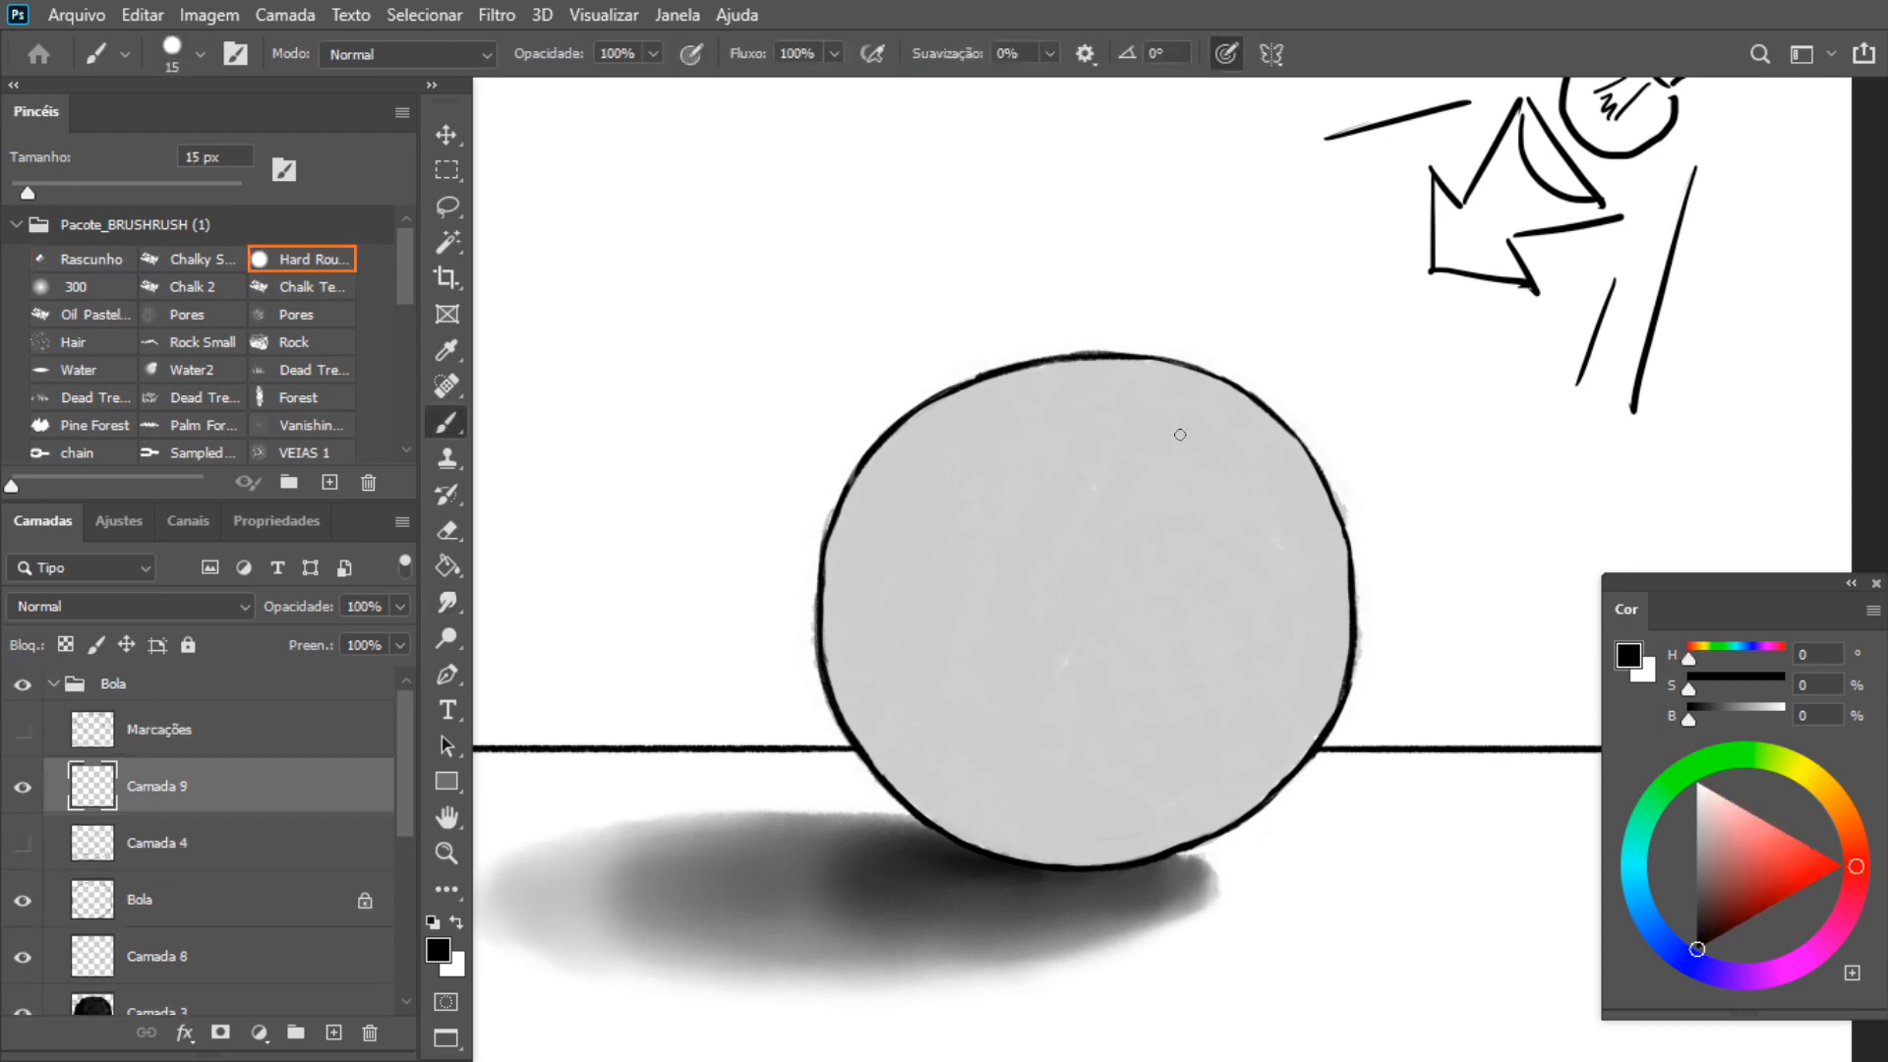
{"action": "mouse_move", "coordinate": [1180, 435]}
{"action": "left_mouse_down"}
{"action": "mouse_move", "coordinate": [1187, 486]}
{"action": "mouse_move", "coordinate": [1217, 499]}
{"action": "mouse_move", "coordinate": [1237, 493]}
{"action": "mouse_move", "coordinate": [1211, 438]}
{"action": "left_mouse_up"}
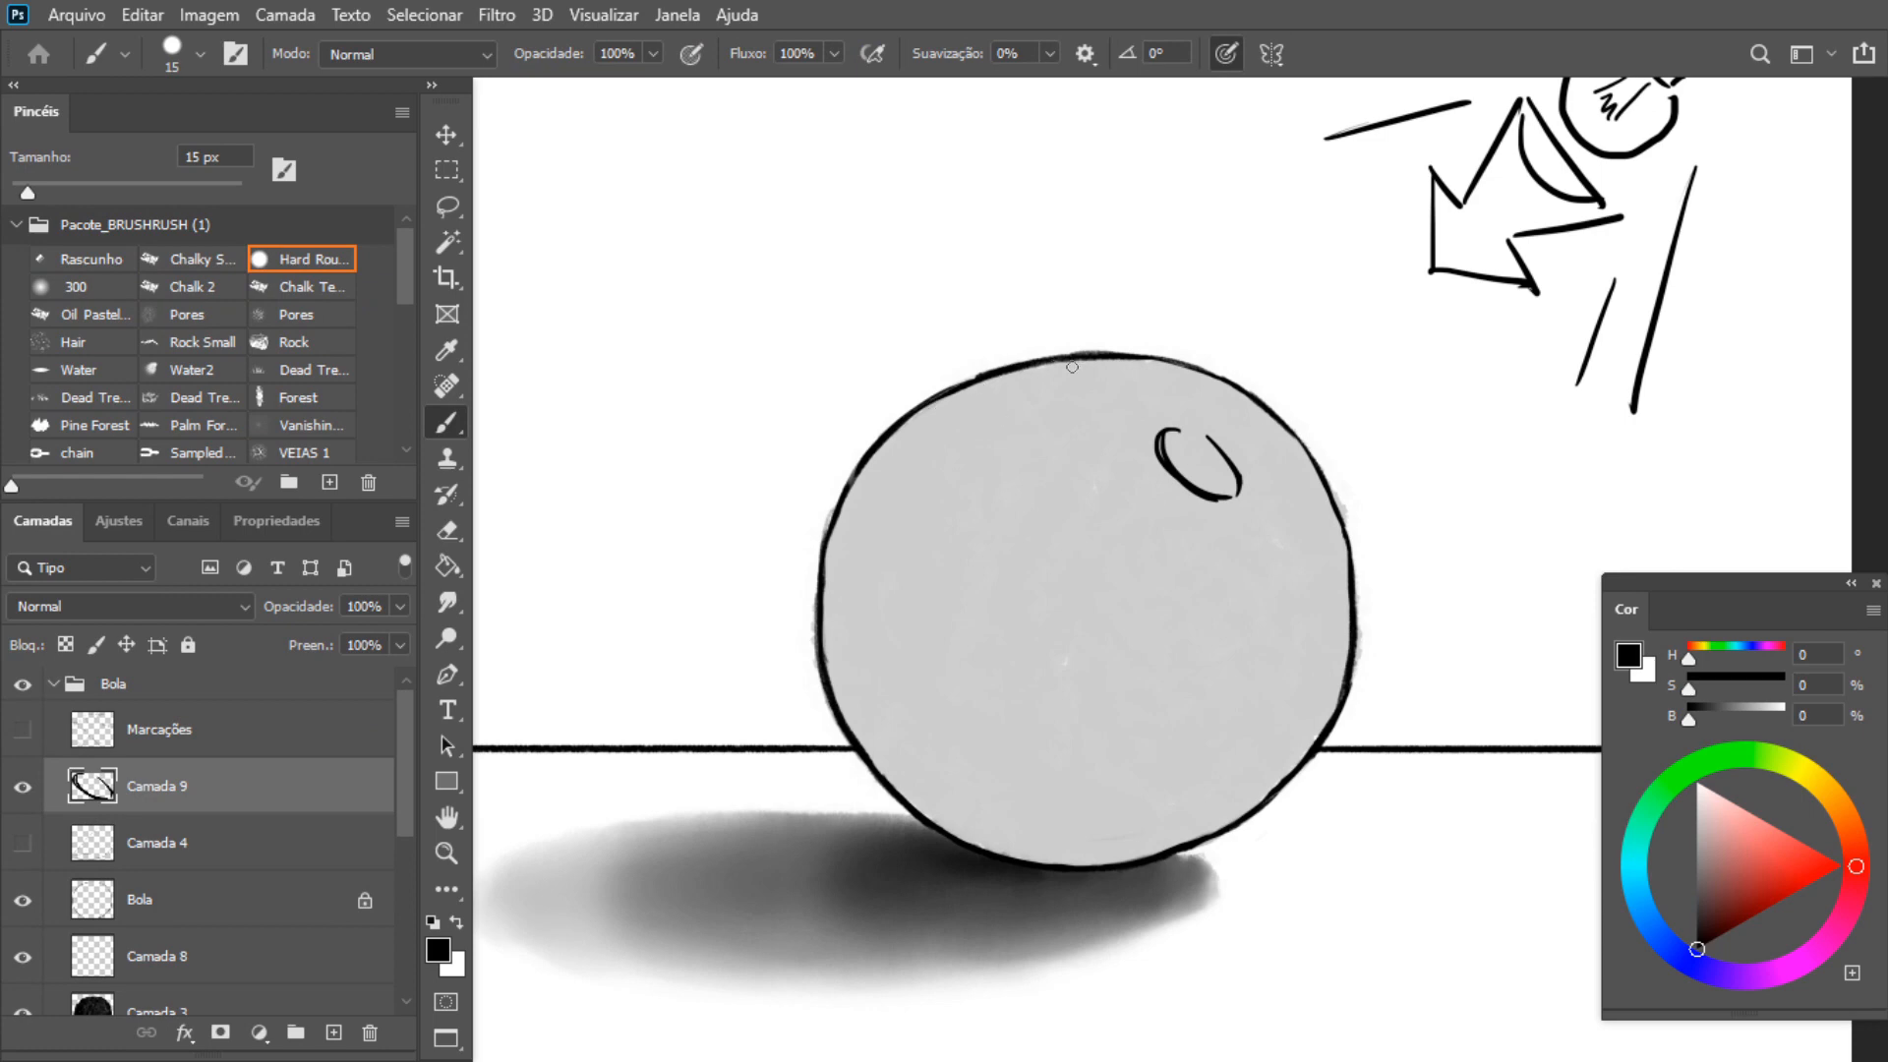
Sketch the first curved tone boundary around the highlight, from the ball's top edge to its right edge
{"action": "mouse_move", "coordinate": [1018, 369]}
{"action": "left_mouse_down"}
{"action": "mouse_move", "coordinate": [979, 470]}
{"action": "mouse_move", "coordinate": [1042, 591]}
{"action": "left_mouse_up"}
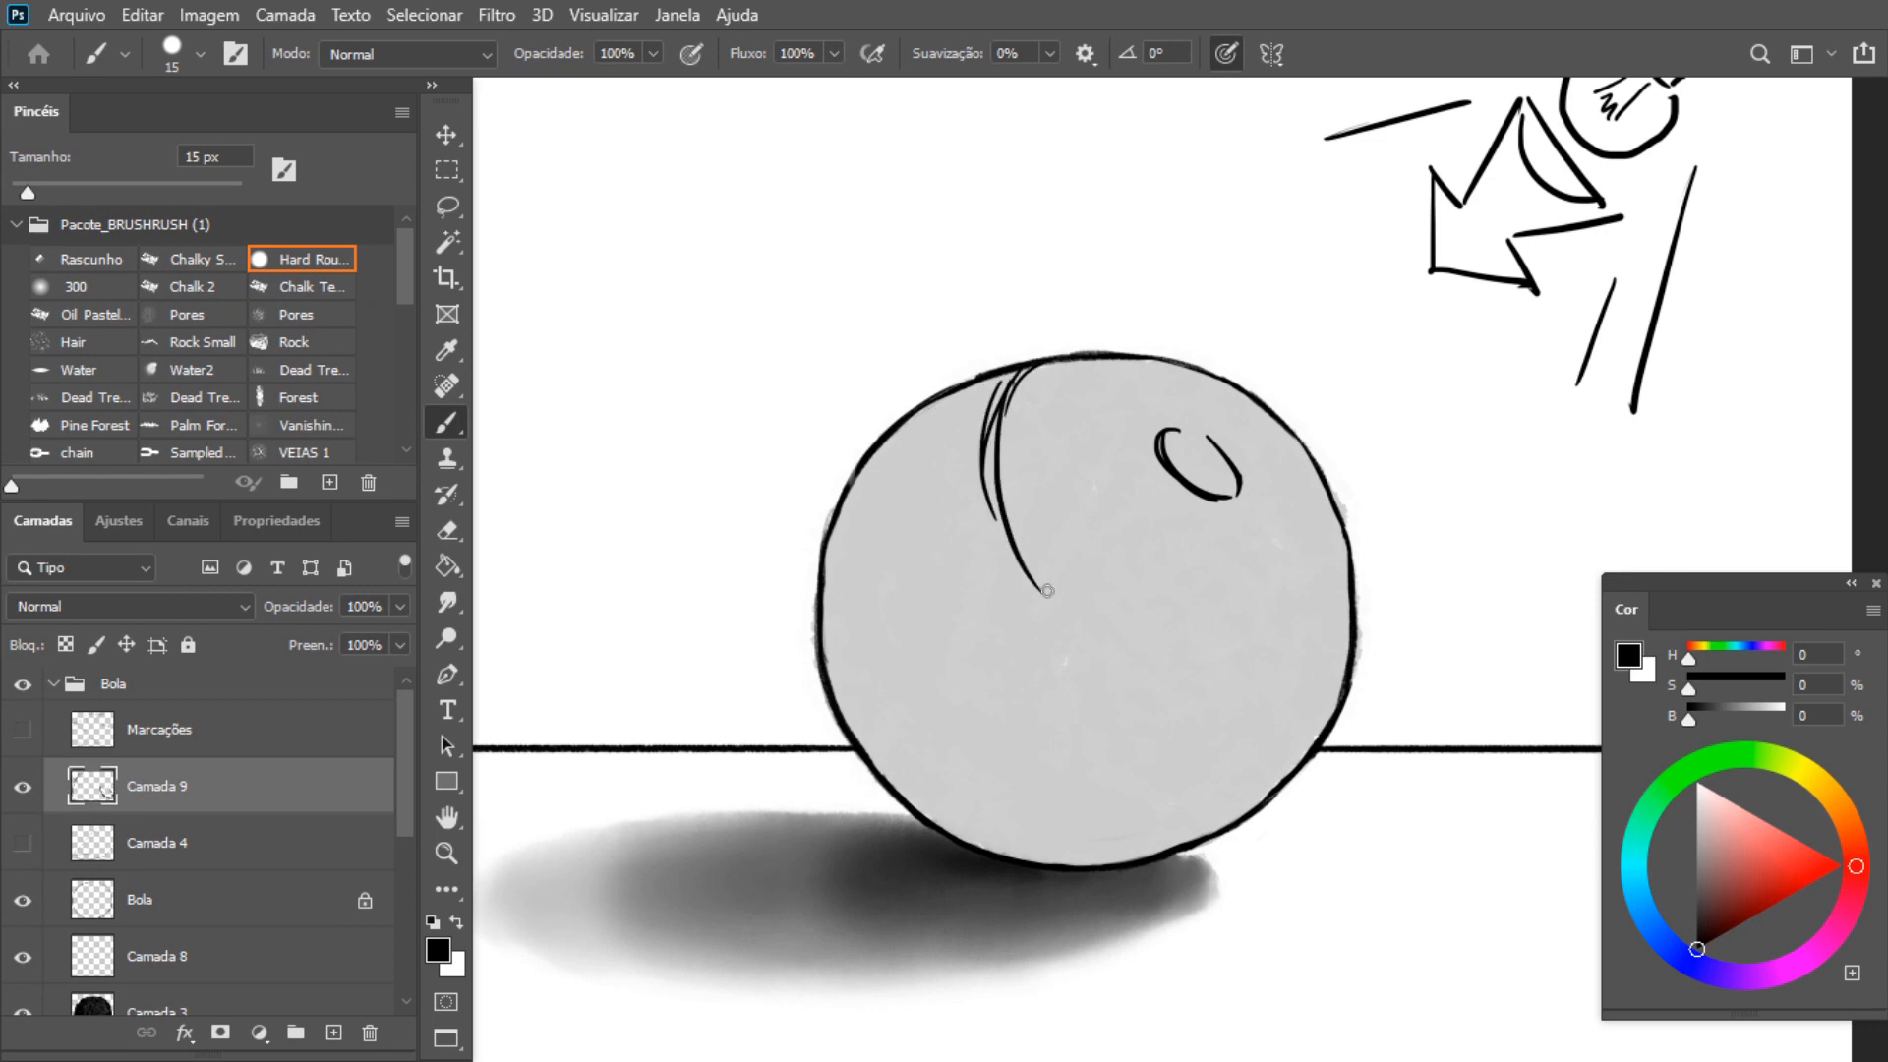
{"action": "left_click_drag", "start_coordinate": [1002, 462], "coordinate": [1098, 626]}
{"action": "left_click_drag", "start_coordinate": [1014, 529], "coordinate": [1173, 678]}
{"action": "left_click_drag", "start_coordinate": [1078, 611], "coordinate": [1241, 676]}
{"action": "left_click_drag", "start_coordinate": [1122, 632], "coordinate": [1313, 686]}
{"action": "left_click_drag", "start_coordinate": [1276, 694], "coordinate": [1349, 649]}
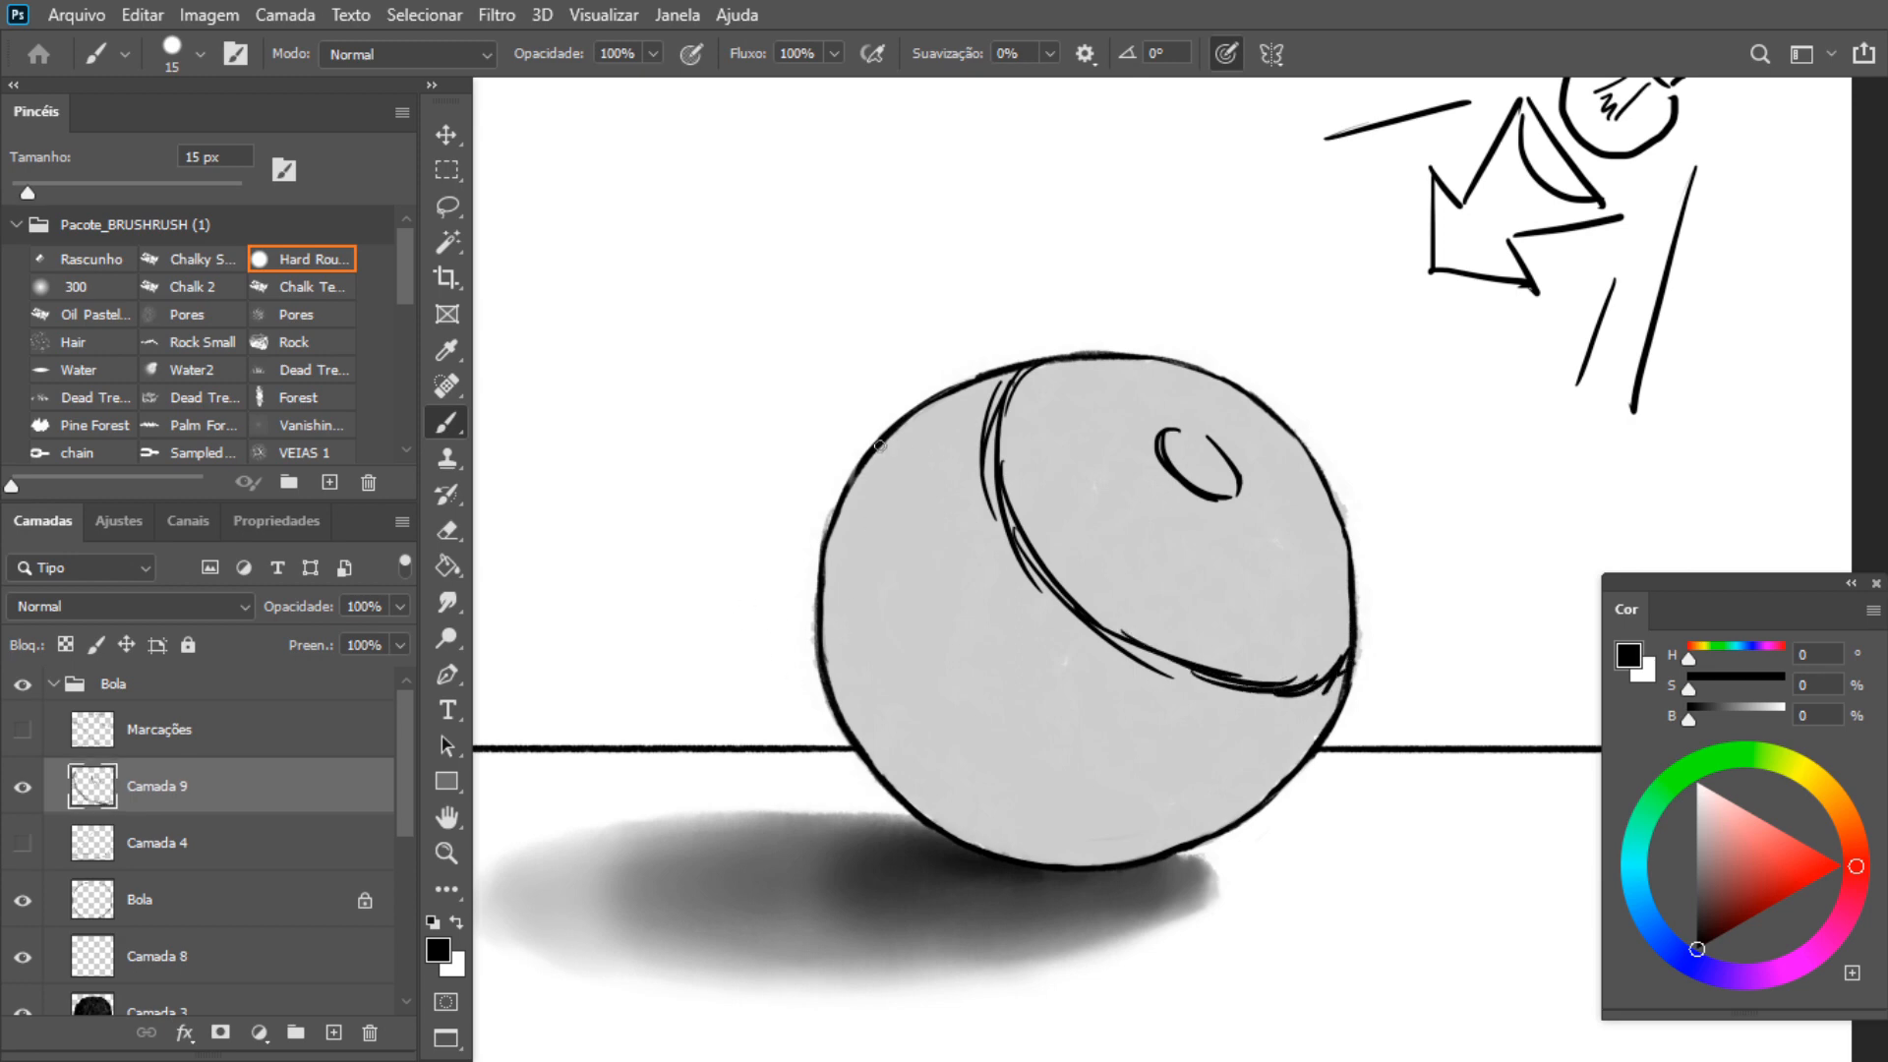
Sketch a second curved tone boundary farther from the light, from the ball's upper left edge to its lower right edge
{"action": "mouse_move", "coordinate": [890, 434]}
{"action": "left_mouse_down"}
{"action": "mouse_move", "coordinate": [864, 534]}
{"action": "mouse_move", "coordinate": [884, 539]}
{"action": "left_mouse_up"}
{"action": "mouse_move", "coordinate": [897, 430]}
{"action": "left_mouse_down"}
{"action": "mouse_move", "coordinate": [909, 593]}
{"action": "mouse_move", "coordinate": [1011, 726]}
{"action": "left_mouse_up"}
{"action": "left_click_drag", "start_coordinate": [932, 619], "coordinate": [1077, 752]}
{"action": "left_click_drag", "start_coordinate": [954, 684], "coordinate": [1141, 793]}
{"action": "left_click_drag", "start_coordinate": [1015, 721], "coordinate": [1273, 797]}
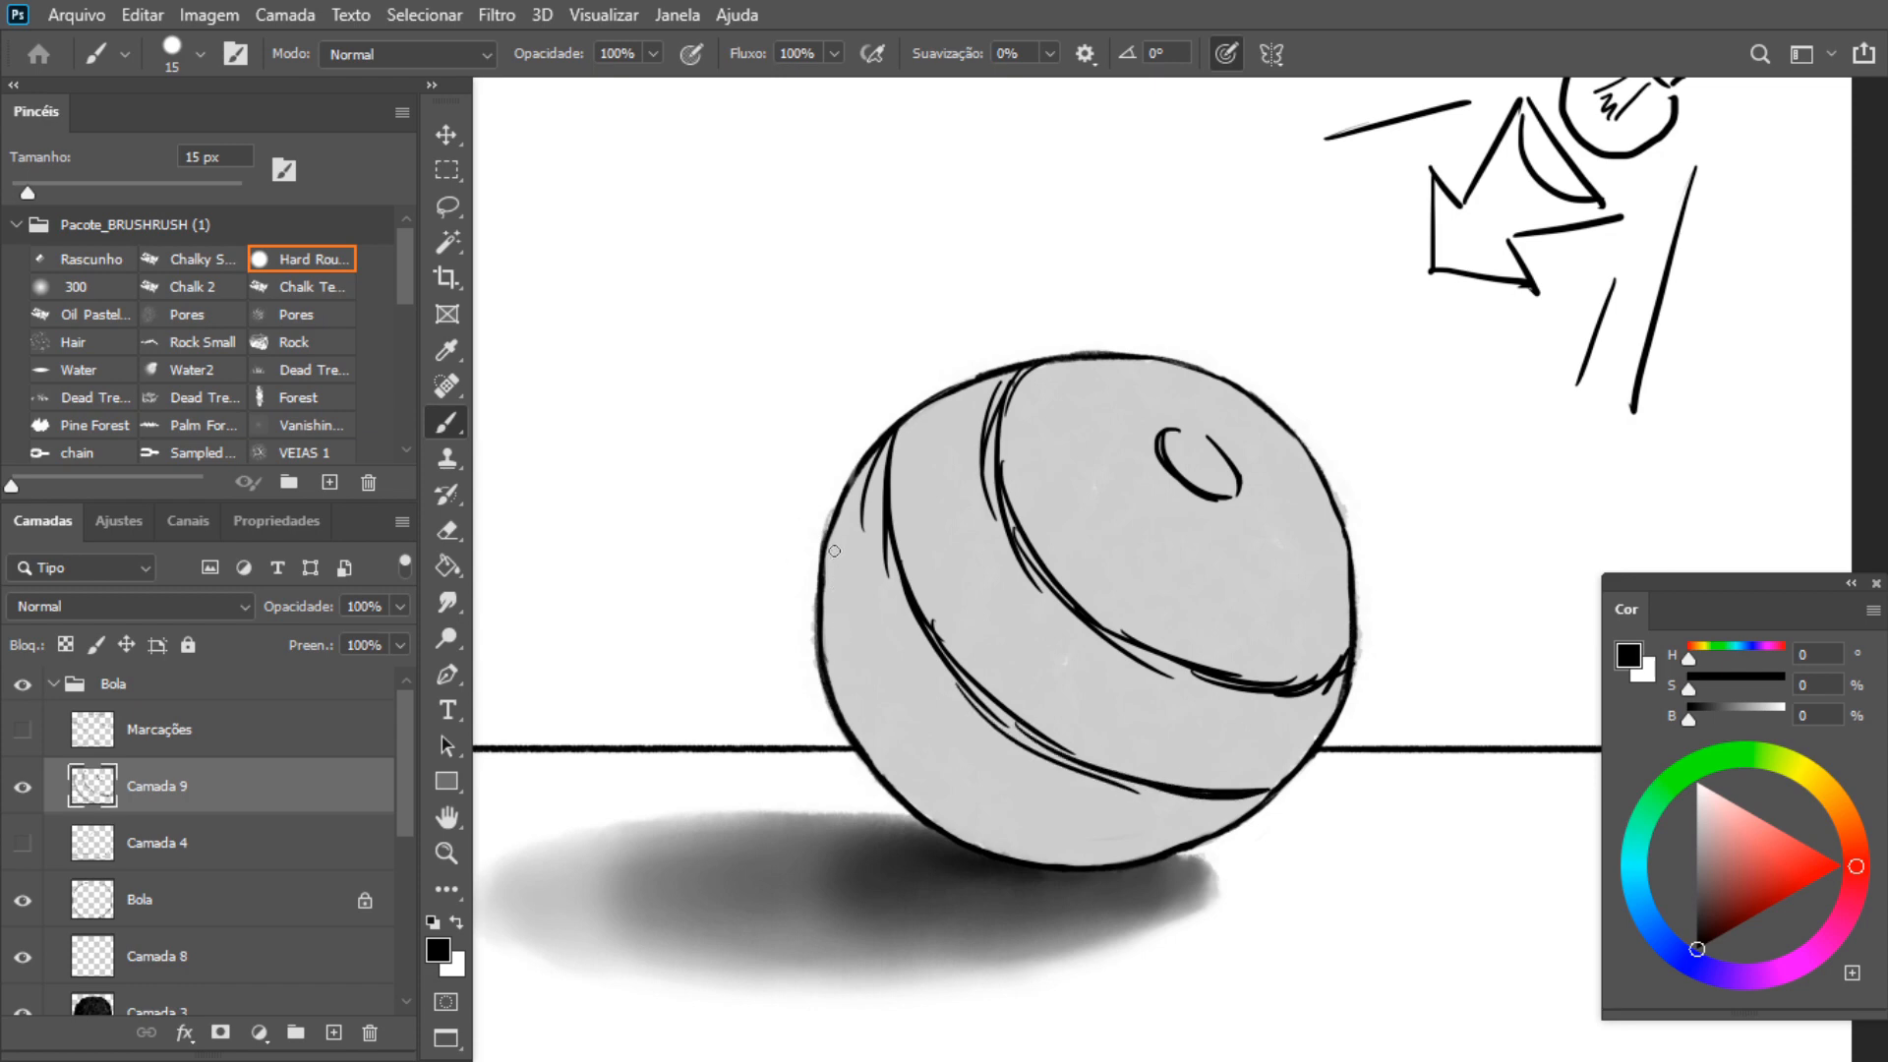
Sketch the third tone boundary close to the ball's lower left rim, and hide the guide layer Camada 9
{"action": "mouse_move", "coordinate": [838, 590]}
{"action": "left_mouse_down"}
{"action": "mouse_move", "coordinate": [847, 669]}
{"action": "mouse_move", "coordinate": [827, 595]}
{"action": "mouse_move", "coordinate": [880, 708]}
{"action": "left_mouse_up"}
{"action": "mouse_move", "coordinate": [838, 548]}
{"action": "left_mouse_down"}
{"action": "mouse_move", "coordinate": [830, 644]}
{"action": "mouse_move", "coordinate": [893, 746]}
{"action": "left_mouse_up"}
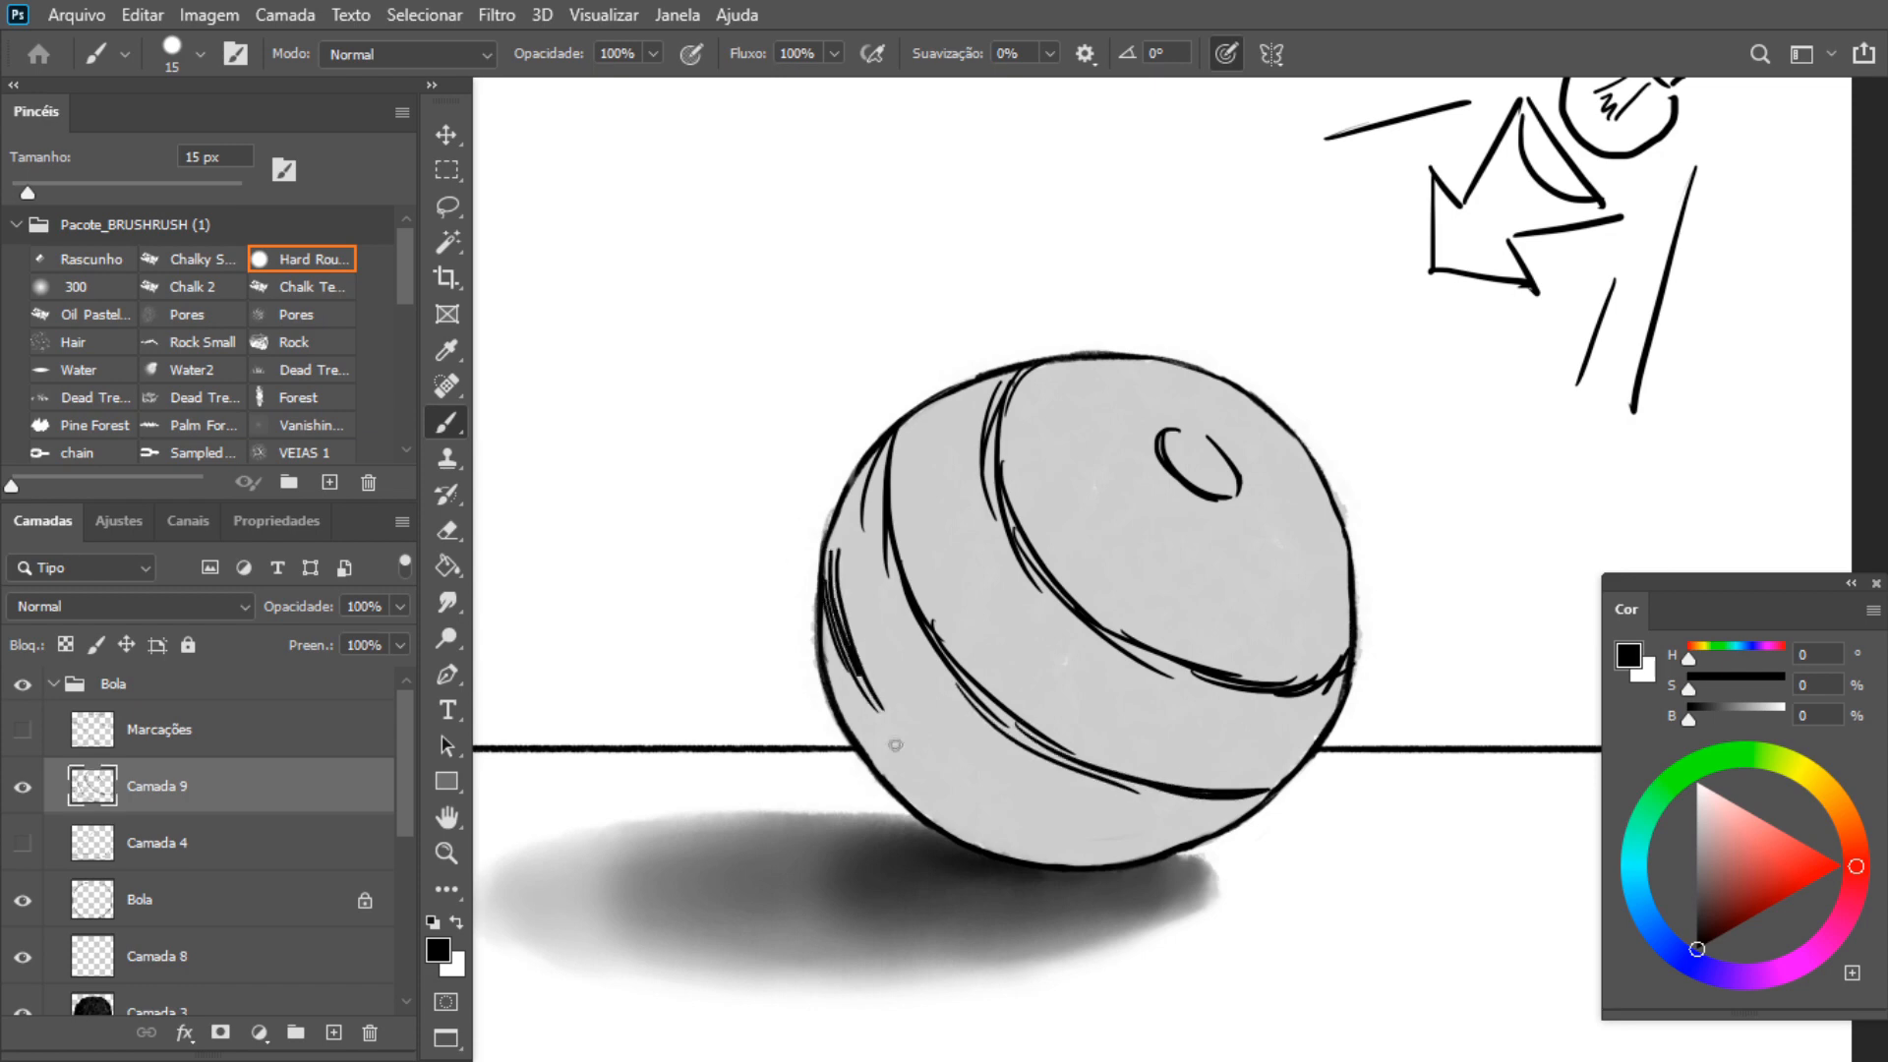
{"action": "left_click_drag", "start_coordinate": [835, 617], "coordinate": [899, 742]}
{"action": "left_click_drag", "start_coordinate": [852, 674], "coordinate": [968, 791]}
{"action": "left_click_drag", "start_coordinate": [896, 739], "coordinate": [1086, 842]}
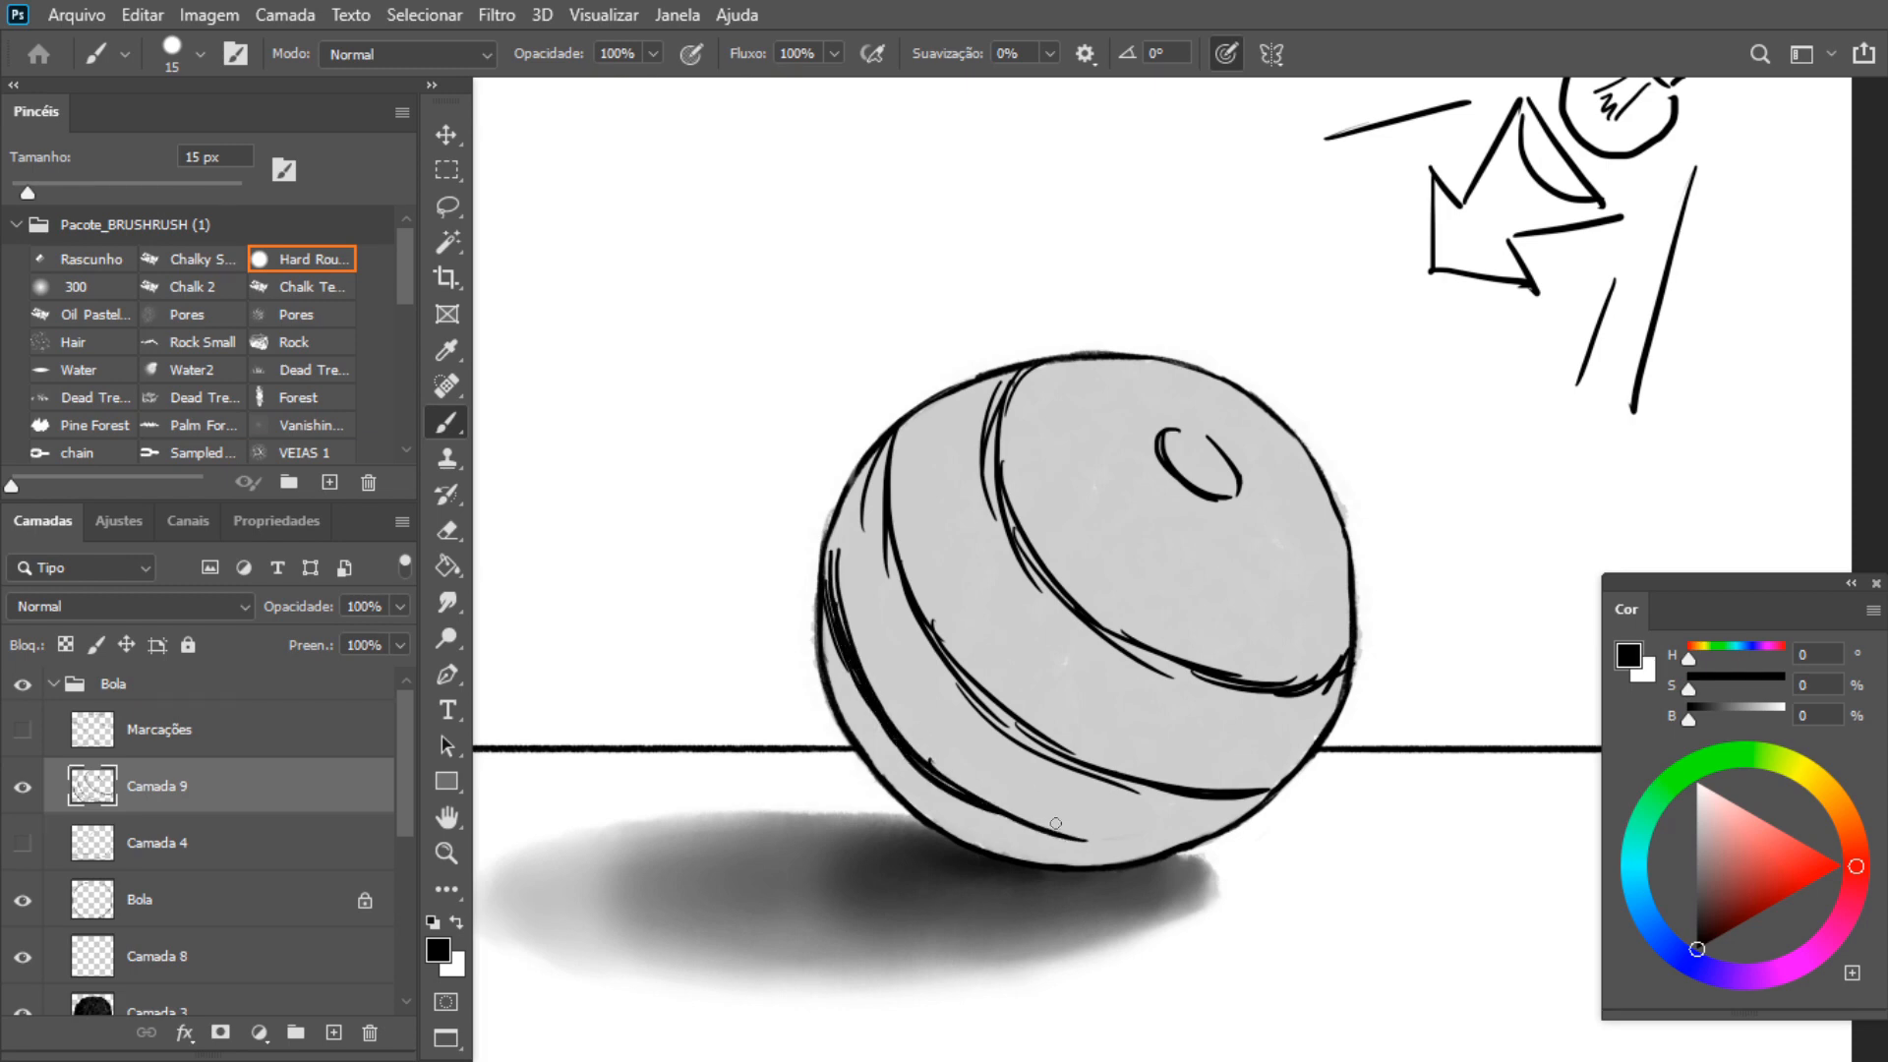
{"action": "mouse_move", "coordinate": [973, 808]}
{"action": "left_mouse_down"}
{"action": "mouse_move", "coordinate": [1126, 843]}
{"action": "mouse_move", "coordinate": [1245, 821]}
{"action": "left_mouse_up"}
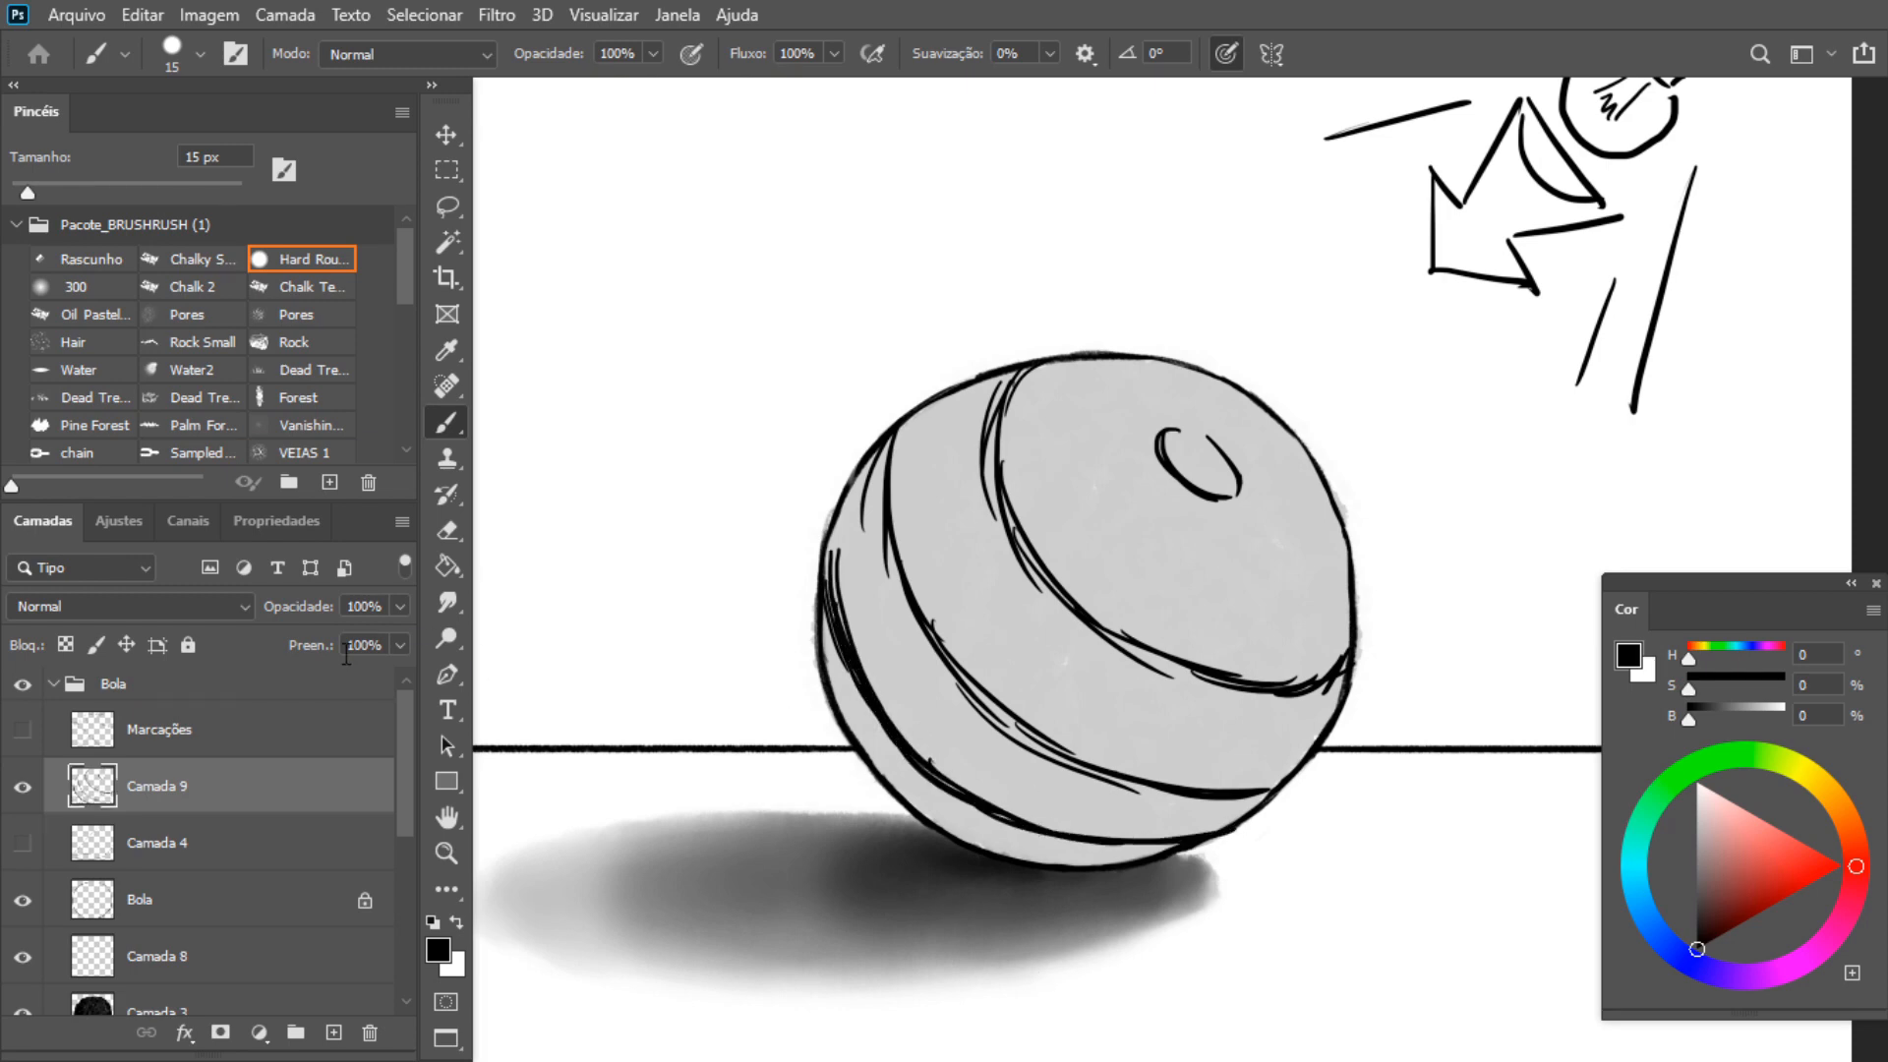
{"action": "left_click", "coordinate": [23, 787]}
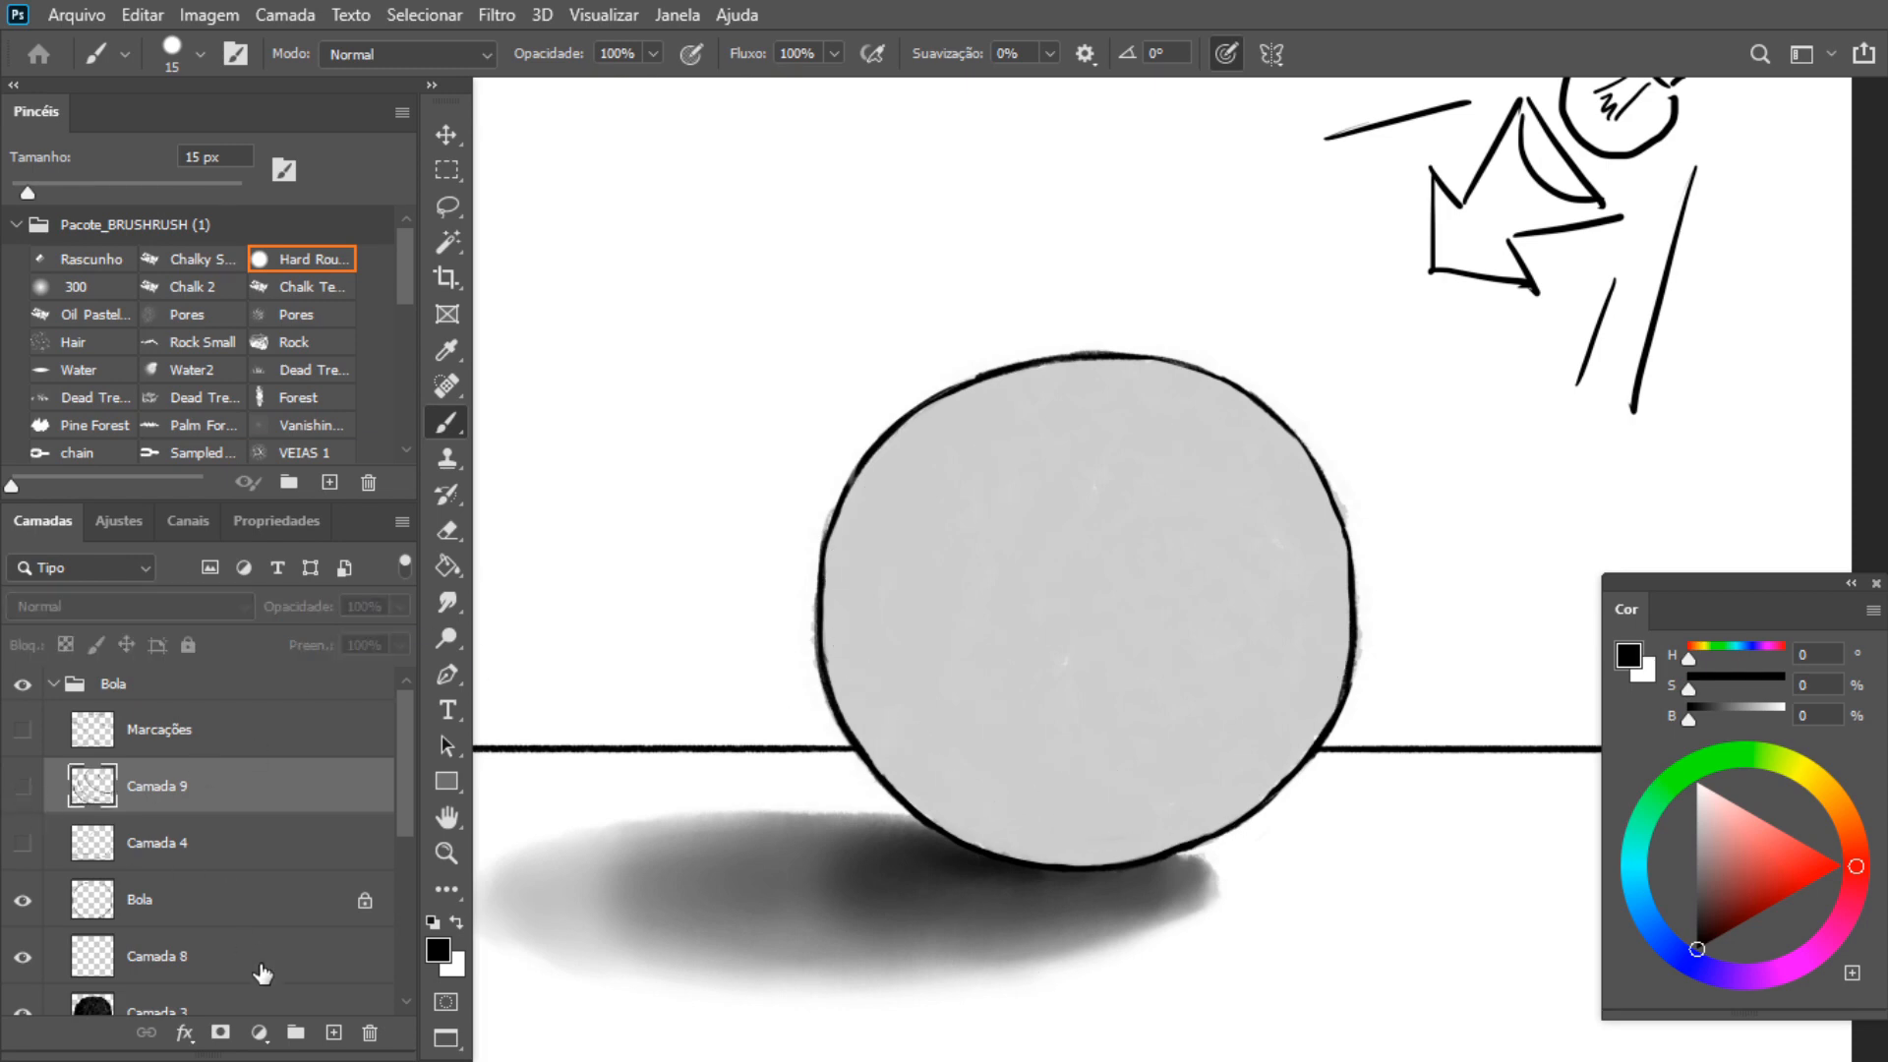
Paint the curved edge of the ball's first shadow tone on Camada 8 with the black Rascunho brush at 49 px
{"action": "left_click", "coordinate": [92, 261]}
{"action": "left_click_drag", "start_coordinate": [87, 192], "coordinate": [66, 192]}
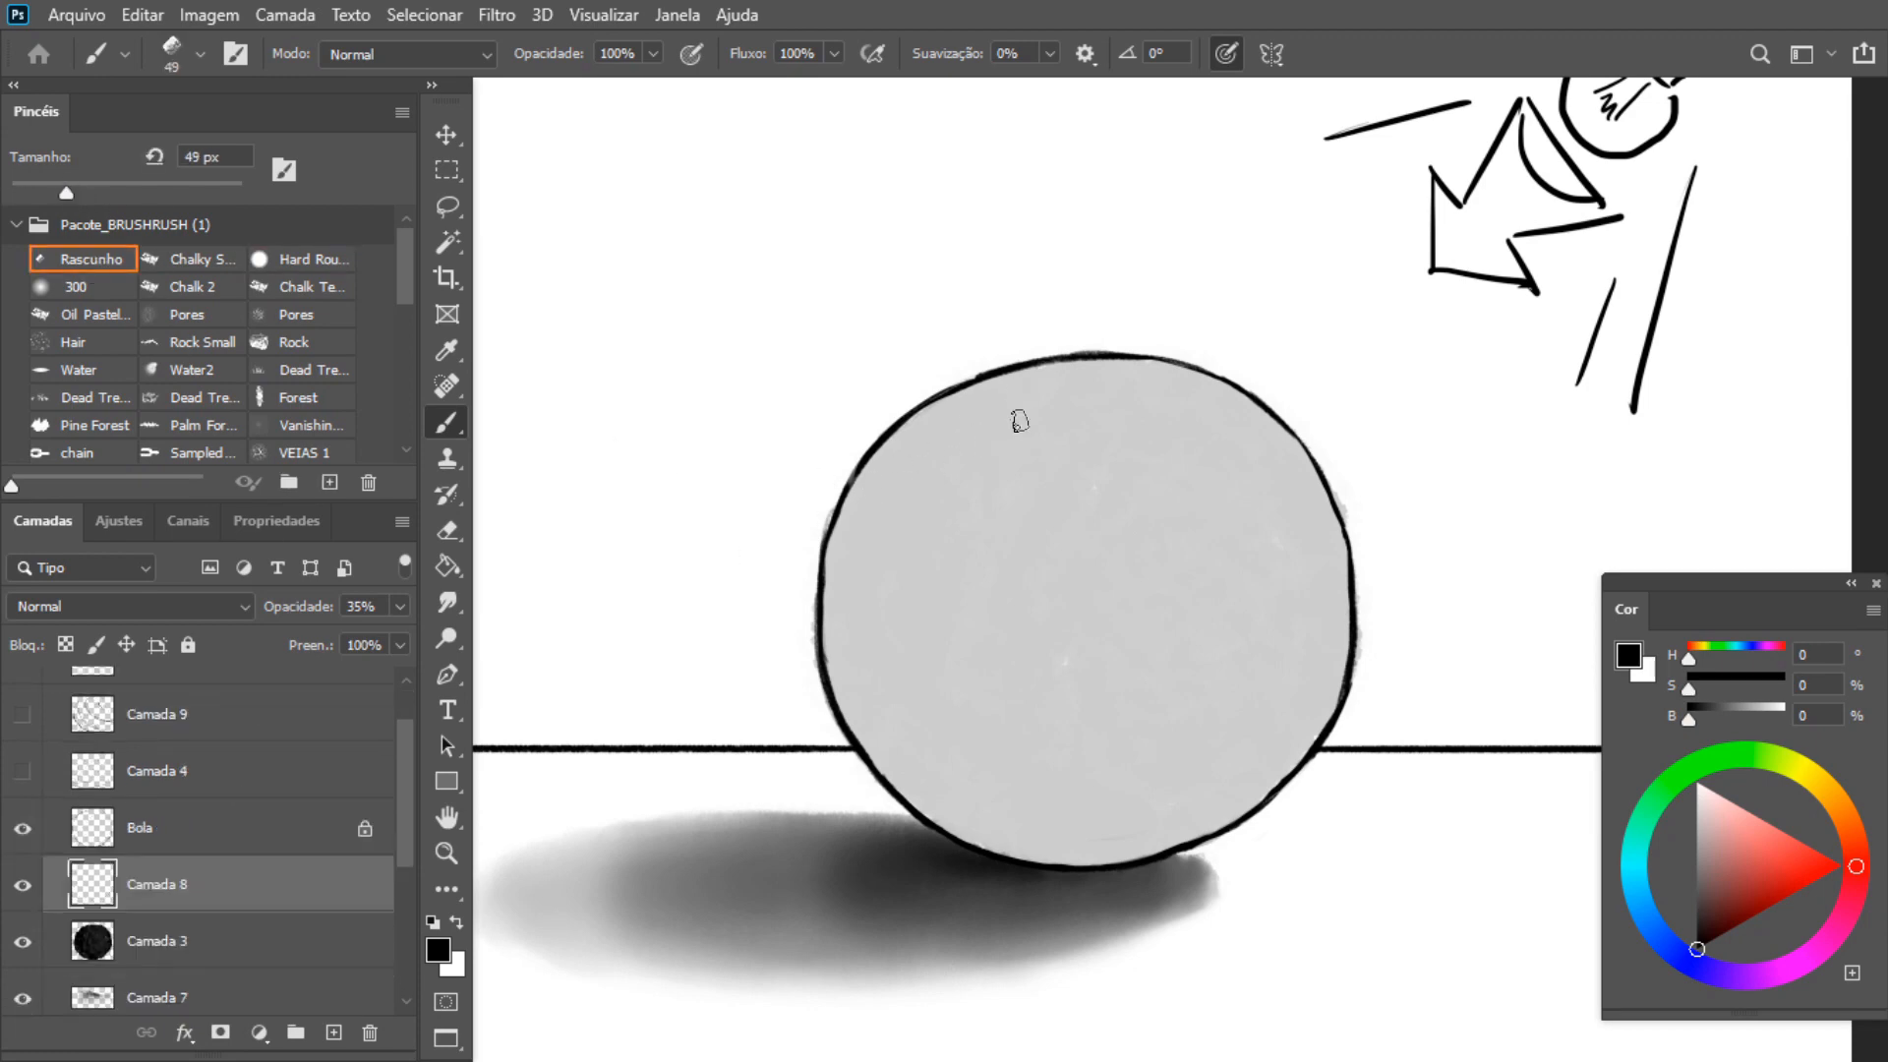
{"action": "mouse_move", "coordinate": [1030, 370]}
{"action": "left_mouse_down"}
{"action": "mouse_move", "coordinate": [1024, 466]}
{"action": "mouse_move", "coordinate": [1080, 543]}
{"action": "mouse_move", "coordinate": [1023, 422]}
{"action": "mouse_move", "coordinate": [1083, 556]}
{"action": "left_mouse_up"}
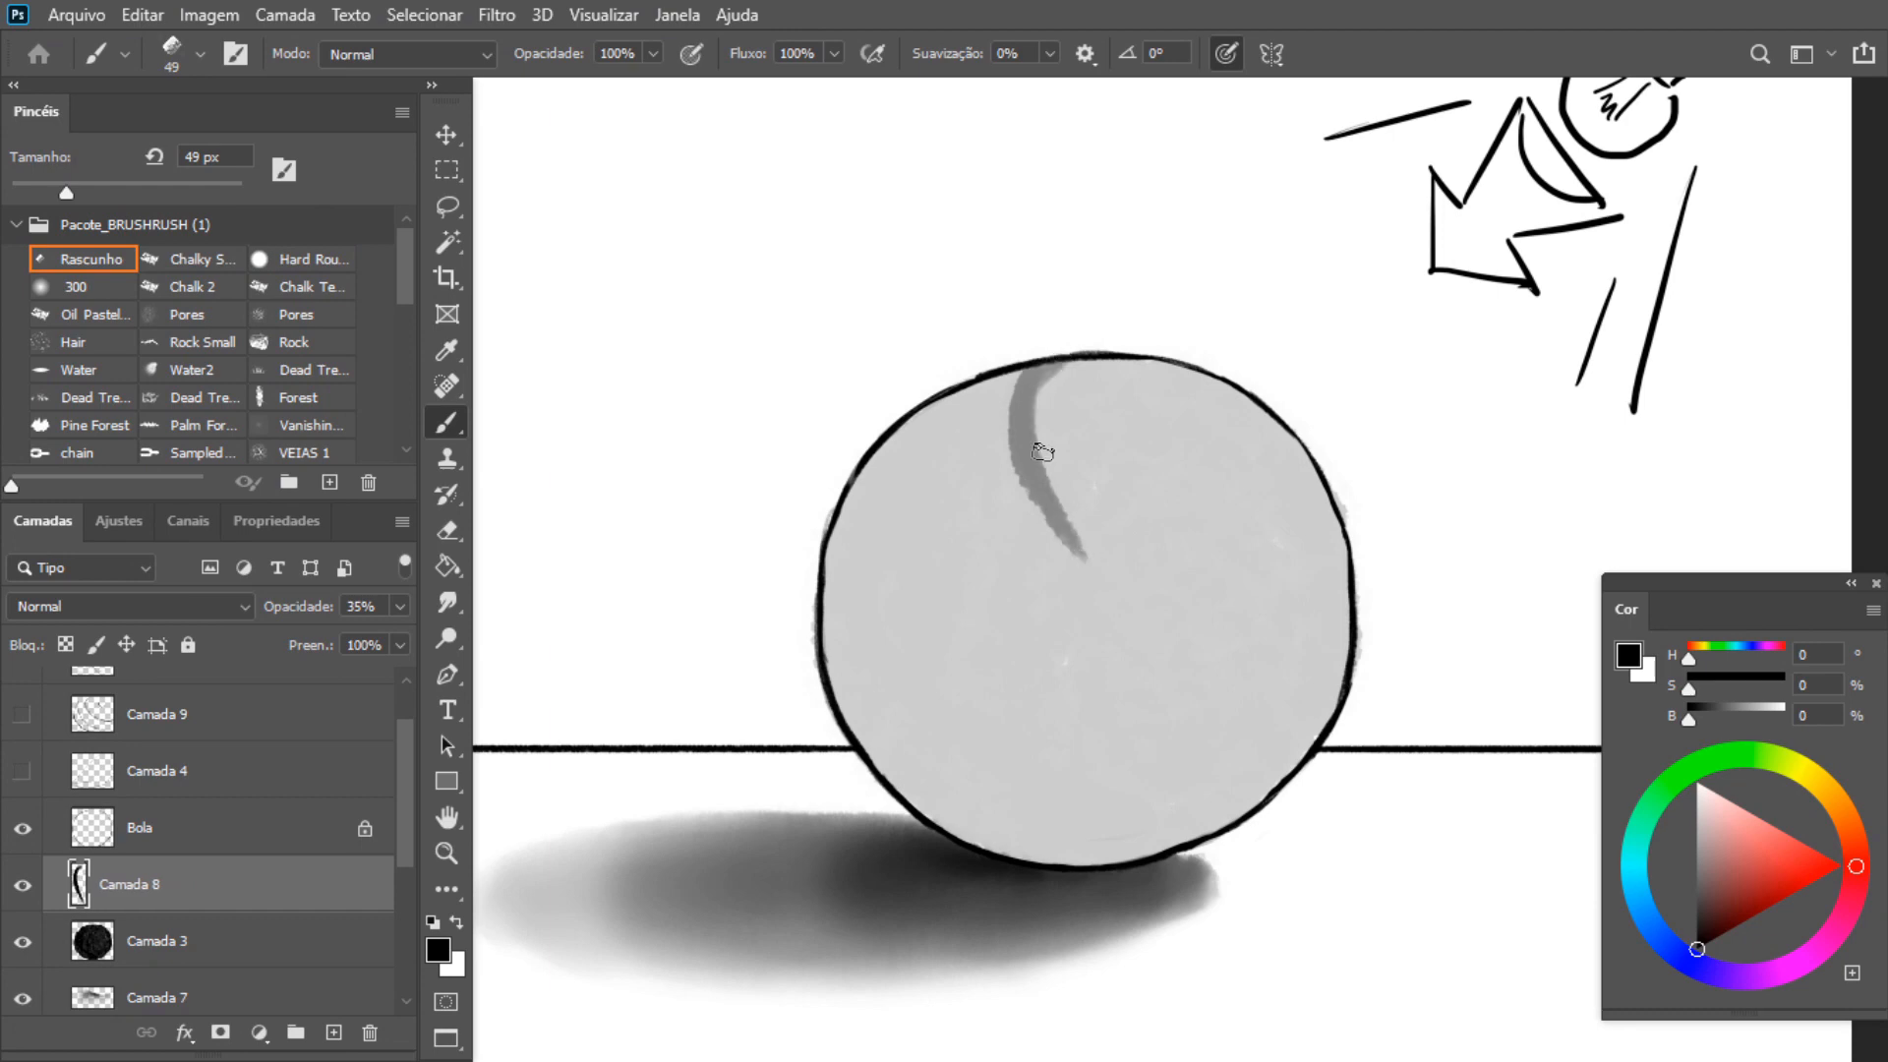
{"action": "left_click_drag", "start_coordinate": [1044, 452], "coordinate": [1131, 600]}
{"action": "left_click_drag", "start_coordinate": [1038, 490], "coordinate": [1154, 619]}
{"action": "mouse_move", "coordinate": [1097, 557]}
{"action": "left_mouse_down"}
{"action": "mouse_move", "coordinate": [1166, 618]}
{"action": "mouse_move", "coordinate": [1097, 572]}
{"action": "mouse_move", "coordinate": [1269, 661]}
{"action": "left_mouse_up"}
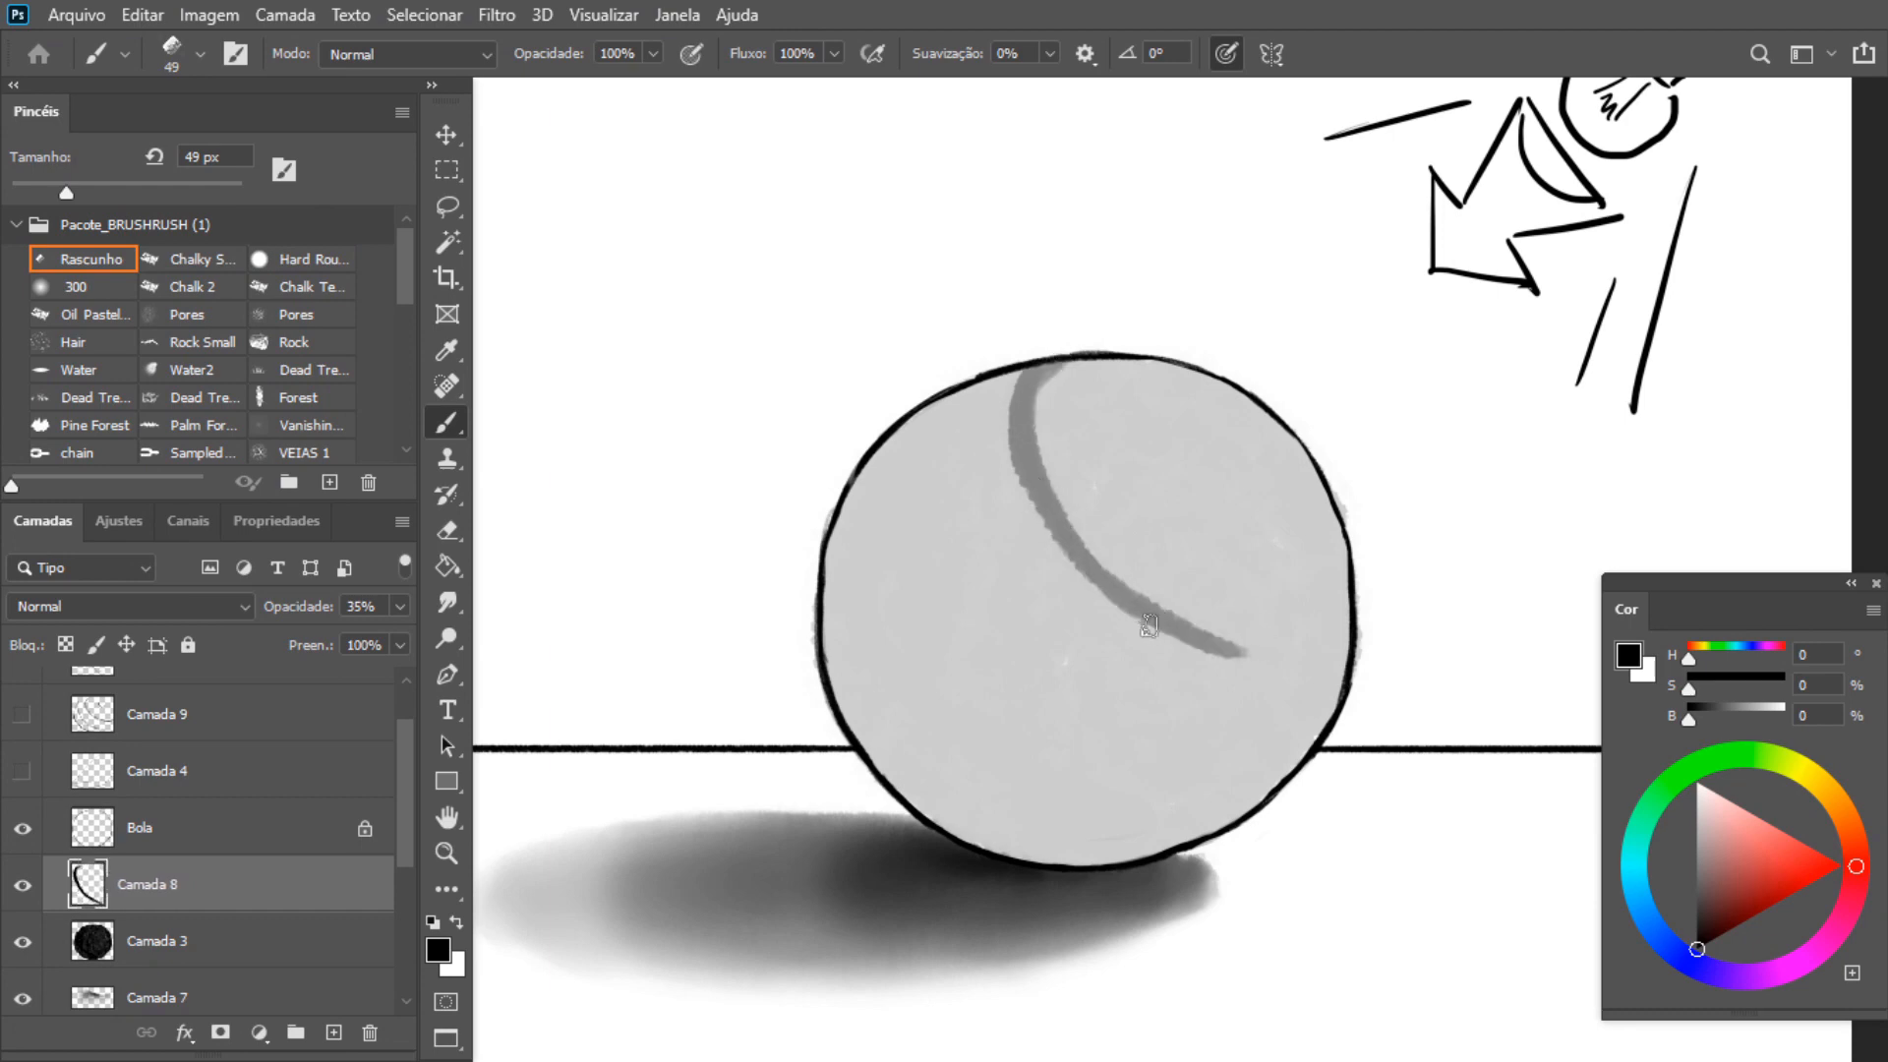
{"action": "left_click_drag", "start_coordinate": [1096, 593], "coordinate": [1268, 684]}
Fill the ball's shaded side below and left of the curve on Camada 8, and clean the tone's edge with the Eraser
{"action": "mouse_move", "coordinate": [1170, 630]}
{"action": "left_mouse_down"}
{"action": "mouse_move", "coordinate": [1293, 676]}
{"action": "mouse_move", "coordinate": [1355, 648]}
{"action": "mouse_move", "coordinate": [1300, 767]}
{"action": "mouse_move", "coordinate": [1175, 844]}
{"action": "left_mouse_up"}
{"action": "mouse_move", "coordinate": [1027, 398]}
{"action": "left_mouse_down"}
{"action": "mouse_move", "coordinate": [982, 401]}
{"action": "mouse_move", "coordinate": [891, 456]}
{"action": "mouse_move", "coordinate": [962, 395]}
{"action": "mouse_move", "coordinate": [923, 423]}
{"action": "mouse_move", "coordinate": [861, 536]}
{"action": "mouse_move", "coordinate": [875, 467]}
{"action": "mouse_move", "coordinate": [845, 640]}
{"action": "mouse_move", "coordinate": [832, 580]}
{"action": "mouse_move", "coordinate": [851, 692]}
{"action": "mouse_move", "coordinate": [838, 622]}
{"action": "mouse_move", "coordinate": [890, 764]}
{"action": "mouse_move", "coordinate": [831, 650]}
{"action": "mouse_move", "coordinate": [917, 797]}
{"action": "mouse_move", "coordinate": [857, 723]}
{"action": "mouse_move", "coordinate": [981, 841]}
{"action": "mouse_move", "coordinate": [1056, 827]}
{"action": "mouse_move", "coordinate": [980, 832]}
{"action": "mouse_move", "coordinate": [1107, 855]}
{"action": "mouse_move", "coordinate": [1185, 837]}
{"action": "mouse_move", "coordinate": [1258, 770]}
{"action": "mouse_move", "coordinate": [1288, 718]}
{"action": "mouse_move", "coordinate": [1238, 742]}
{"action": "mouse_move", "coordinate": [1260, 689]}
{"action": "mouse_move", "coordinate": [1241, 682]}
{"action": "mouse_move", "coordinate": [1159, 702]}
{"action": "mouse_move", "coordinate": [1207, 692]}
{"action": "mouse_move", "coordinate": [1196, 665]}
{"action": "mouse_move", "coordinate": [1116, 630]}
{"action": "mouse_move", "coordinate": [994, 408]}
{"action": "mouse_move", "coordinate": [910, 473]}
{"action": "mouse_move", "coordinate": [969, 459]}
{"action": "mouse_move", "coordinate": [1019, 636]}
{"action": "mouse_move", "coordinate": [1040, 602]}
{"action": "mouse_move", "coordinate": [1117, 756]}
{"action": "mouse_move", "coordinate": [1170, 676]}
{"action": "mouse_move", "coordinate": [1200, 795]}
{"action": "mouse_move", "coordinate": [1025, 797]}
{"action": "mouse_move", "coordinate": [1000, 718]}
{"action": "mouse_move", "coordinate": [931, 734]}
{"action": "mouse_move", "coordinate": [938, 534]}
{"action": "mouse_move", "coordinate": [980, 505]}
{"action": "mouse_move", "coordinate": [859, 604]}
{"action": "mouse_move", "coordinate": [867, 559]}
{"action": "left_mouse_up"}
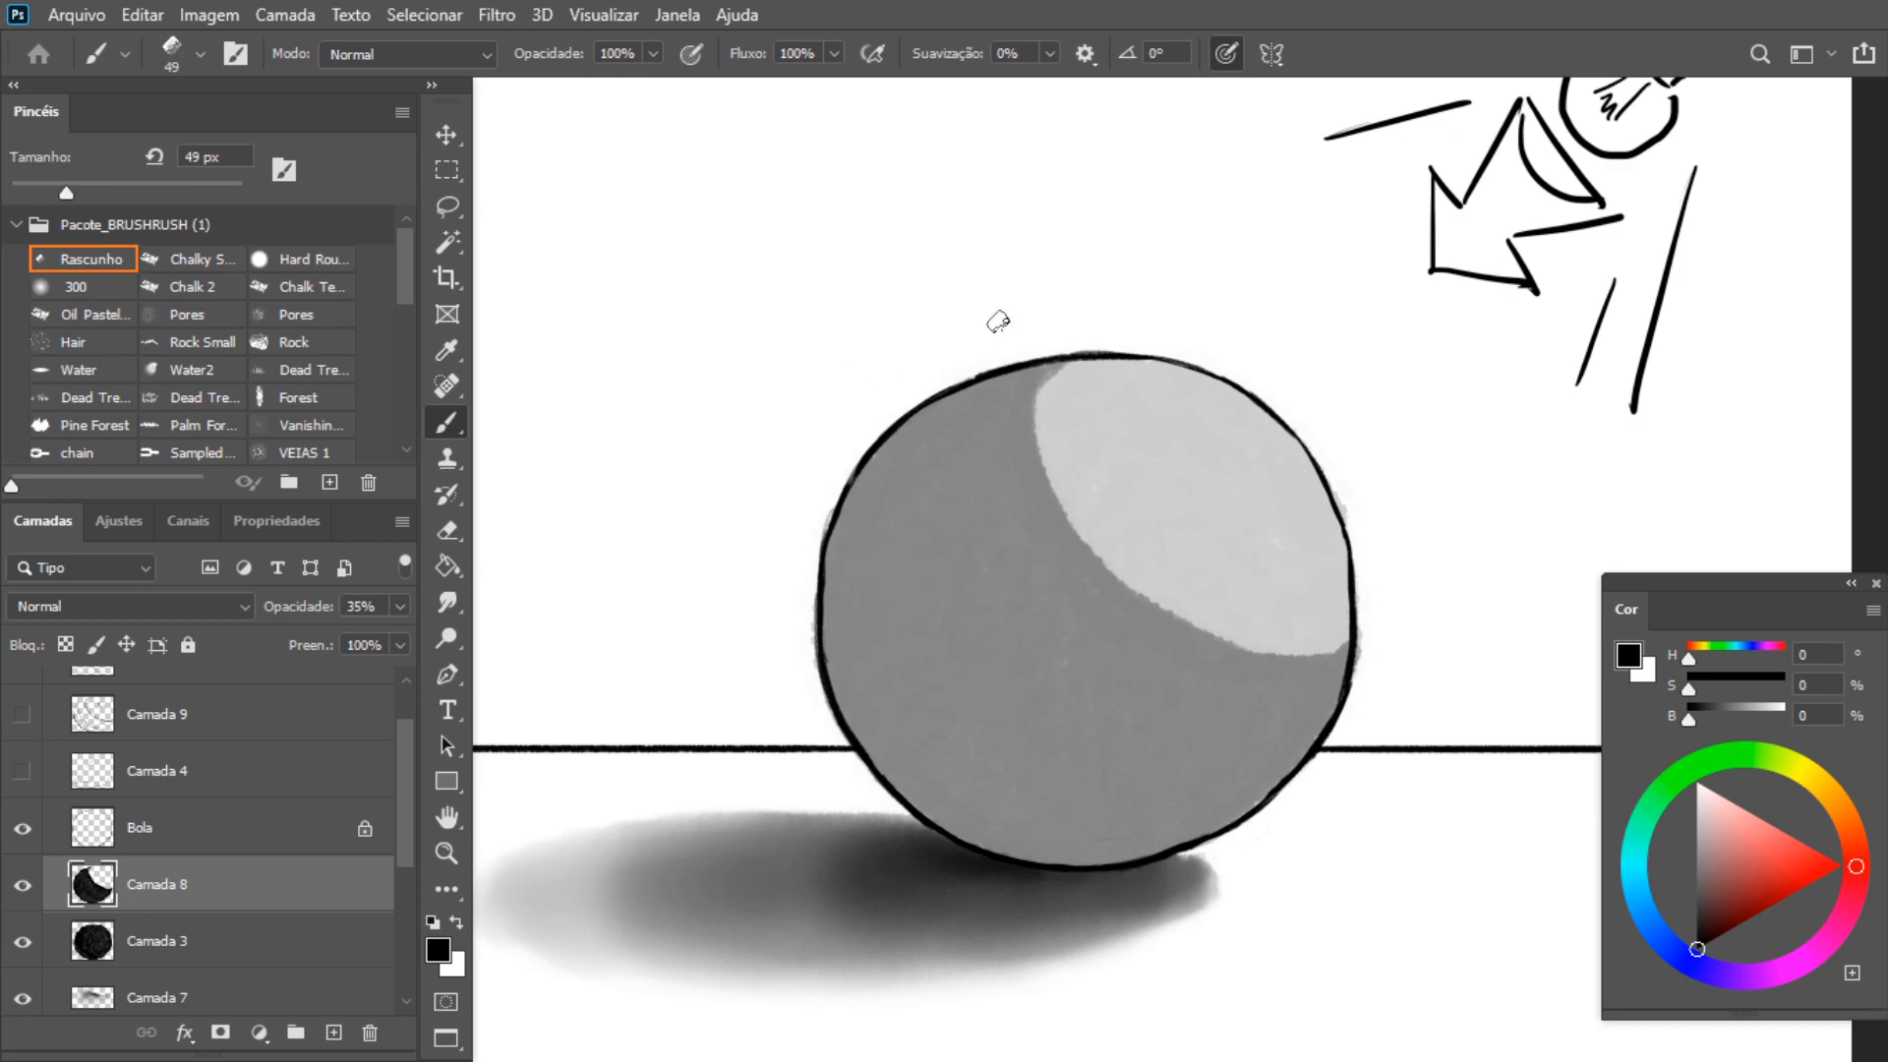
{"action": "key", "text": "e"}
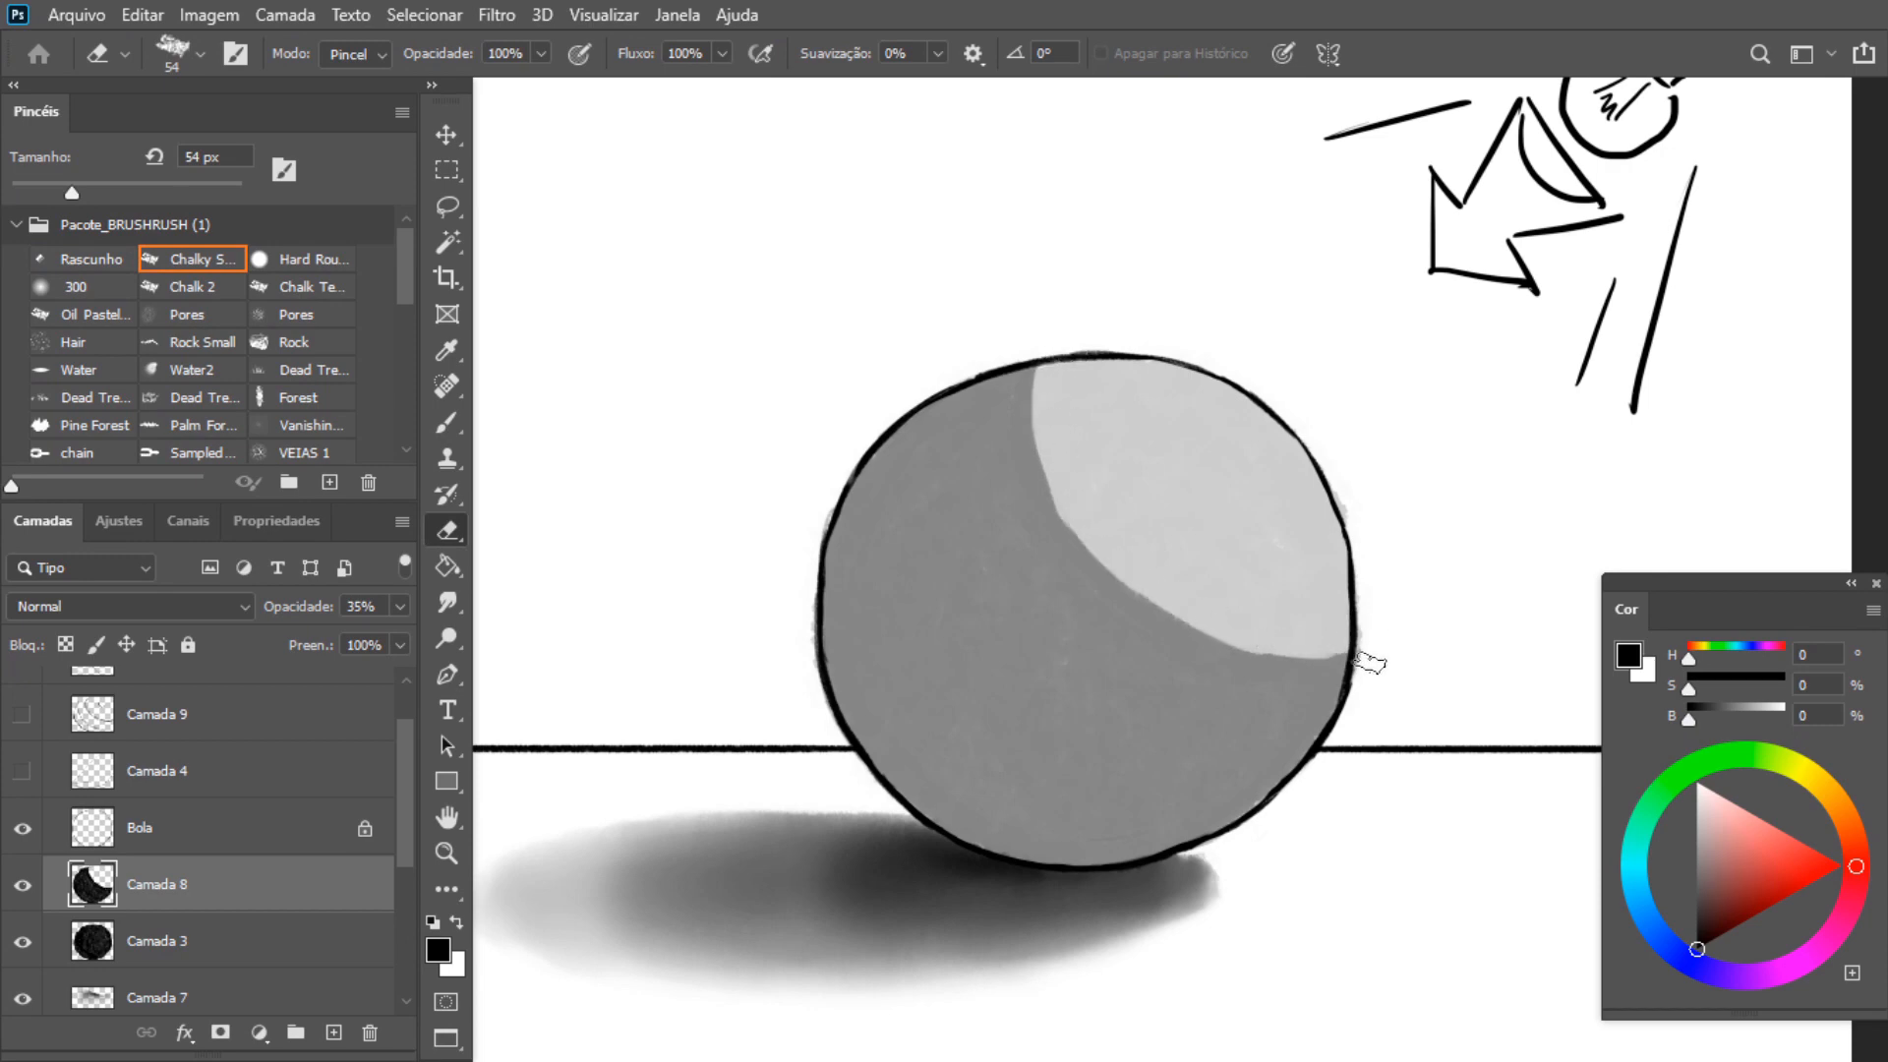
{"action": "key", "text": "b"}
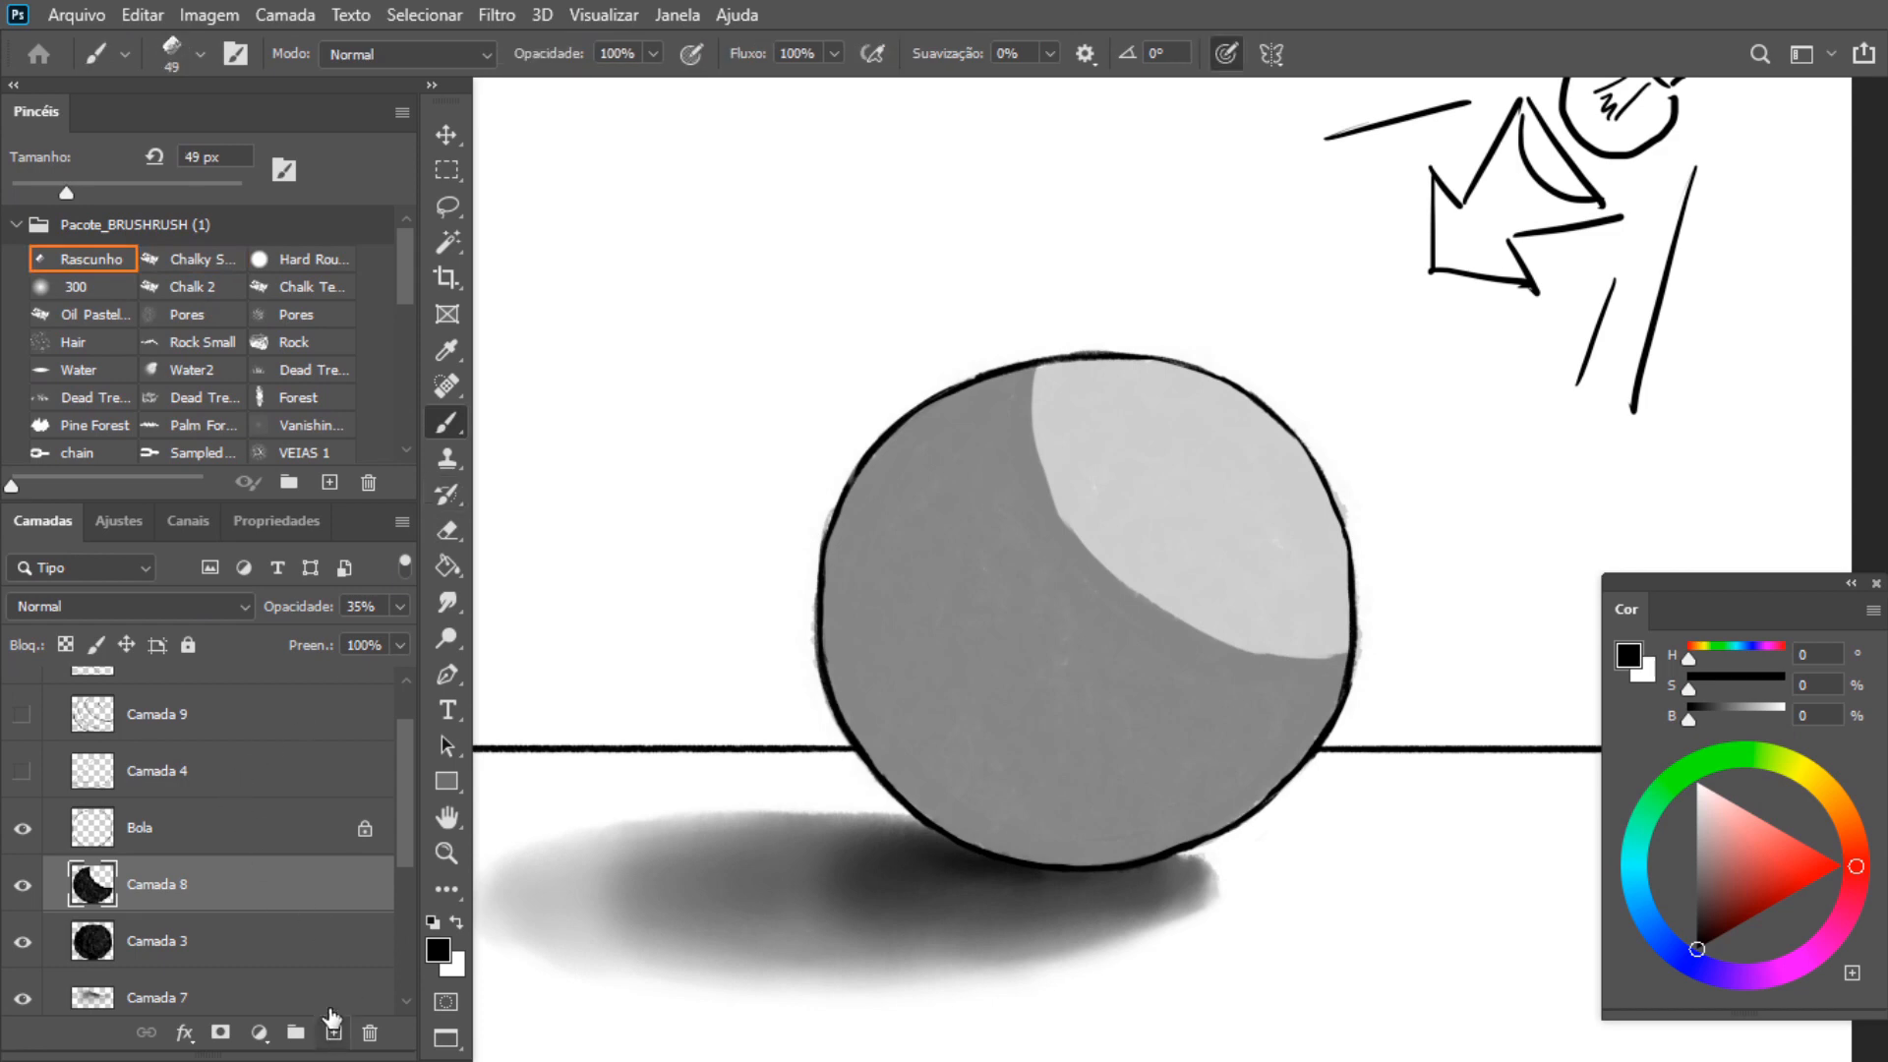
Add a layer above Camada 8 at 55% opacity and paint the second, darker shadow tone along the ball's lower left side with Rascunho
{"action": "left_click", "coordinate": [333, 1032]}
{"action": "left_click", "coordinate": [399, 606]}
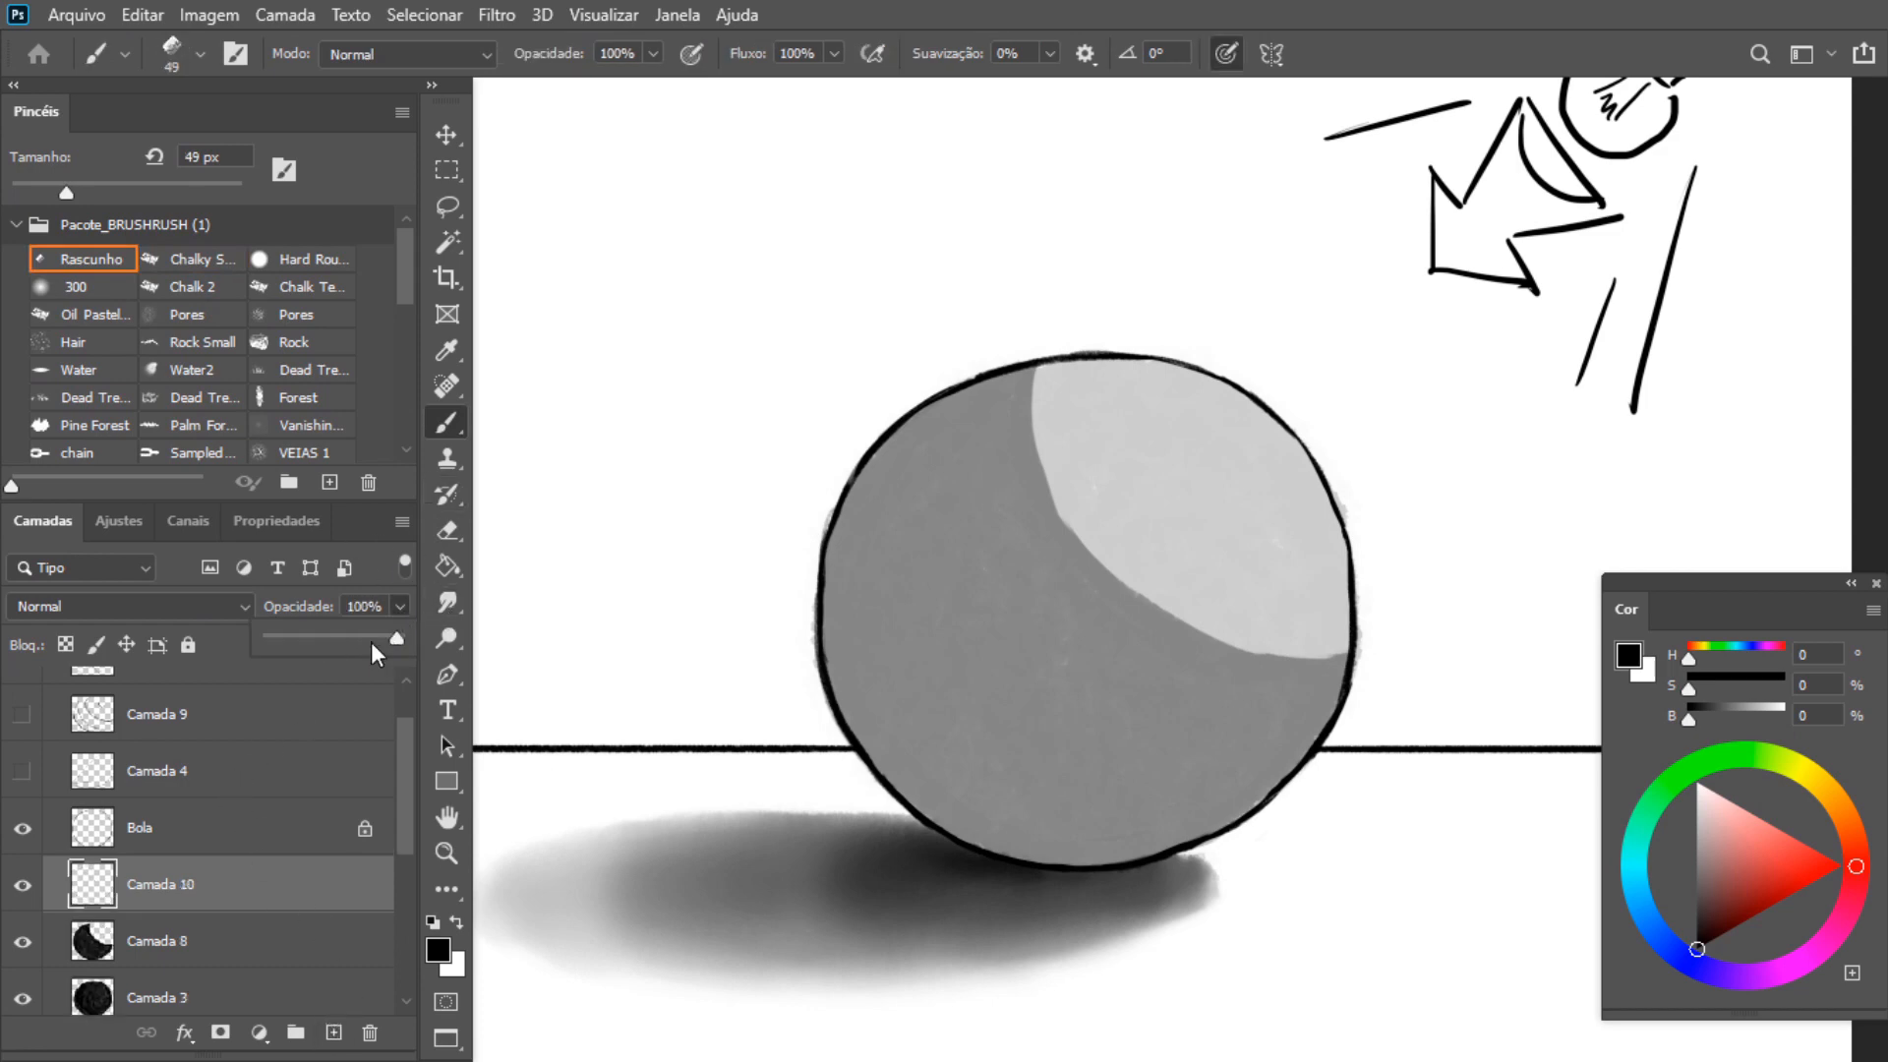
{"action": "left_click_drag", "start_coordinate": [346, 675], "coordinate": [339, 675]}
{"action": "left_click_drag", "start_coordinate": [882, 447], "coordinate": [887, 541]}
{"action": "left_click_drag", "start_coordinate": [877, 455], "coordinate": [917, 615]}
{"action": "left_click_drag", "start_coordinate": [878, 464], "coordinate": [958, 654]}
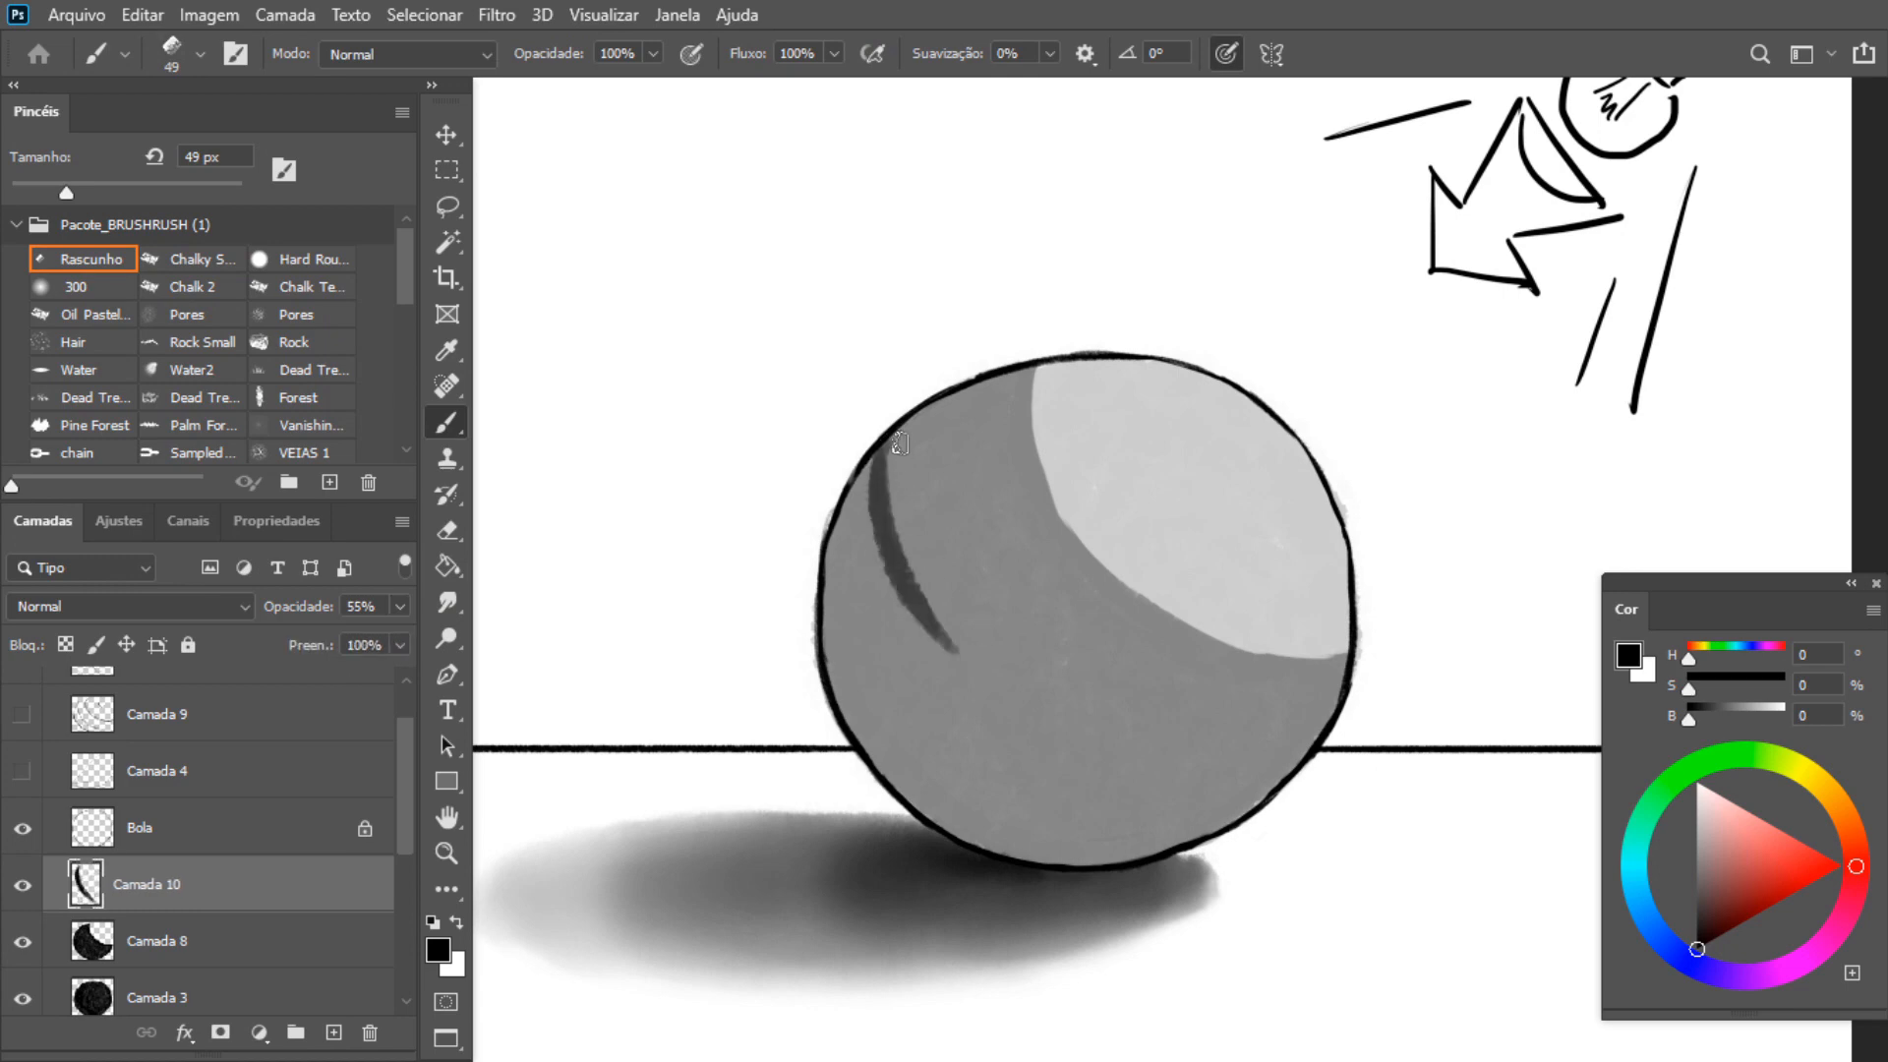
{"action": "mouse_move", "coordinate": [885, 432]}
{"action": "left_mouse_down"}
{"action": "mouse_move", "coordinate": [1069, 715]}
{"action": "mouse_move", "coordinate": [998, 657]}
{"action": "mouse_move", "coordinate": [1222, 782]}
{"action": "mouse_move", "coordinate": [1249, 776]}
{"action": "mouse_move", "coordinate": [990, 662]}
{"action": "mouse_move", "coordinate": [909, 441]}
{"action": "mouse_move", "coordinate": [894, 498]}
{"action": "mouse_move", "coordinate": [858, 473]}
{"action": "mouse_move", "coordinate": [859, 691]}
{"action": "mouse_move", "coordinate": [901, 779]}
{"action": "mouse_move", "coordinate": [1028, 856]}
{"action": "mouse_move", "coordinate": [1022, 826]}
{"action": "mouse_move", "coordinate": [1016, 850]}
{"action": "mouse_move", "coordinate": [1060, 853]}
{"action": "mouse_move", "coordinate": [1239, 806]}
{"action": "mouse_move", "coordinate": [1130, 821]}
{"action": "mouse_move", "coordinate": [1035, 765]}
{"action": "mouse_move", "coordinate": [1059, 735]}
{"action": "mouse_move", "coordinate": [936, 647]}
{"action": "mouse_move", "coordinate": [919, 763]}
{"action": "mouse_move", "coordinate": [1046, 836]}
{"action": "mouse_move", "coordinate": [920, 676]}
{"action": "mouse_move", "coordinate": [1074, 816]}
{"action": "left_mouse_up"}
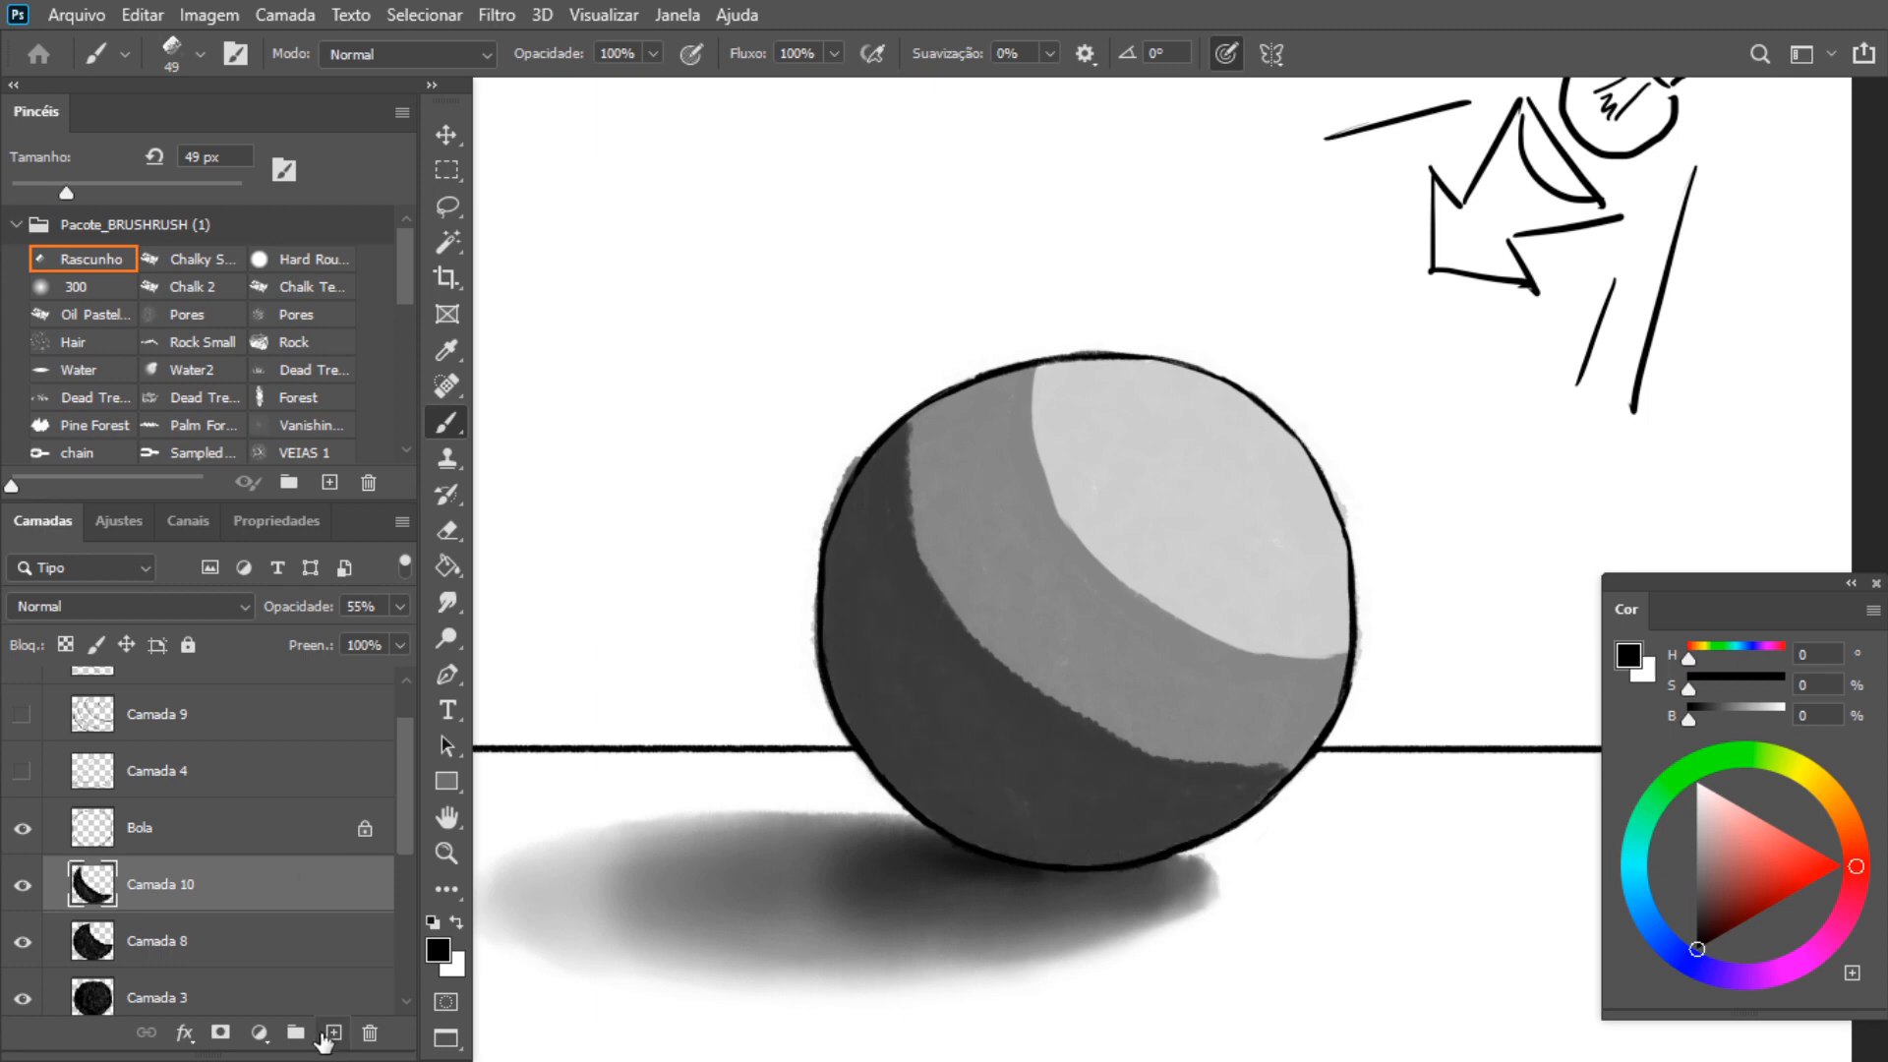
Add a layer above Camada 10 at 75% opacity and start the darkest tone along the ball's lower left rim in black
{"action": "left_click", "coordinate": [333, 1032]}
{"action": "left_click", "coordinate": [395, 608]}
{"action": "left_click_drag", "start_coordinate": [391, 640], "coordinate": [362, 640]}
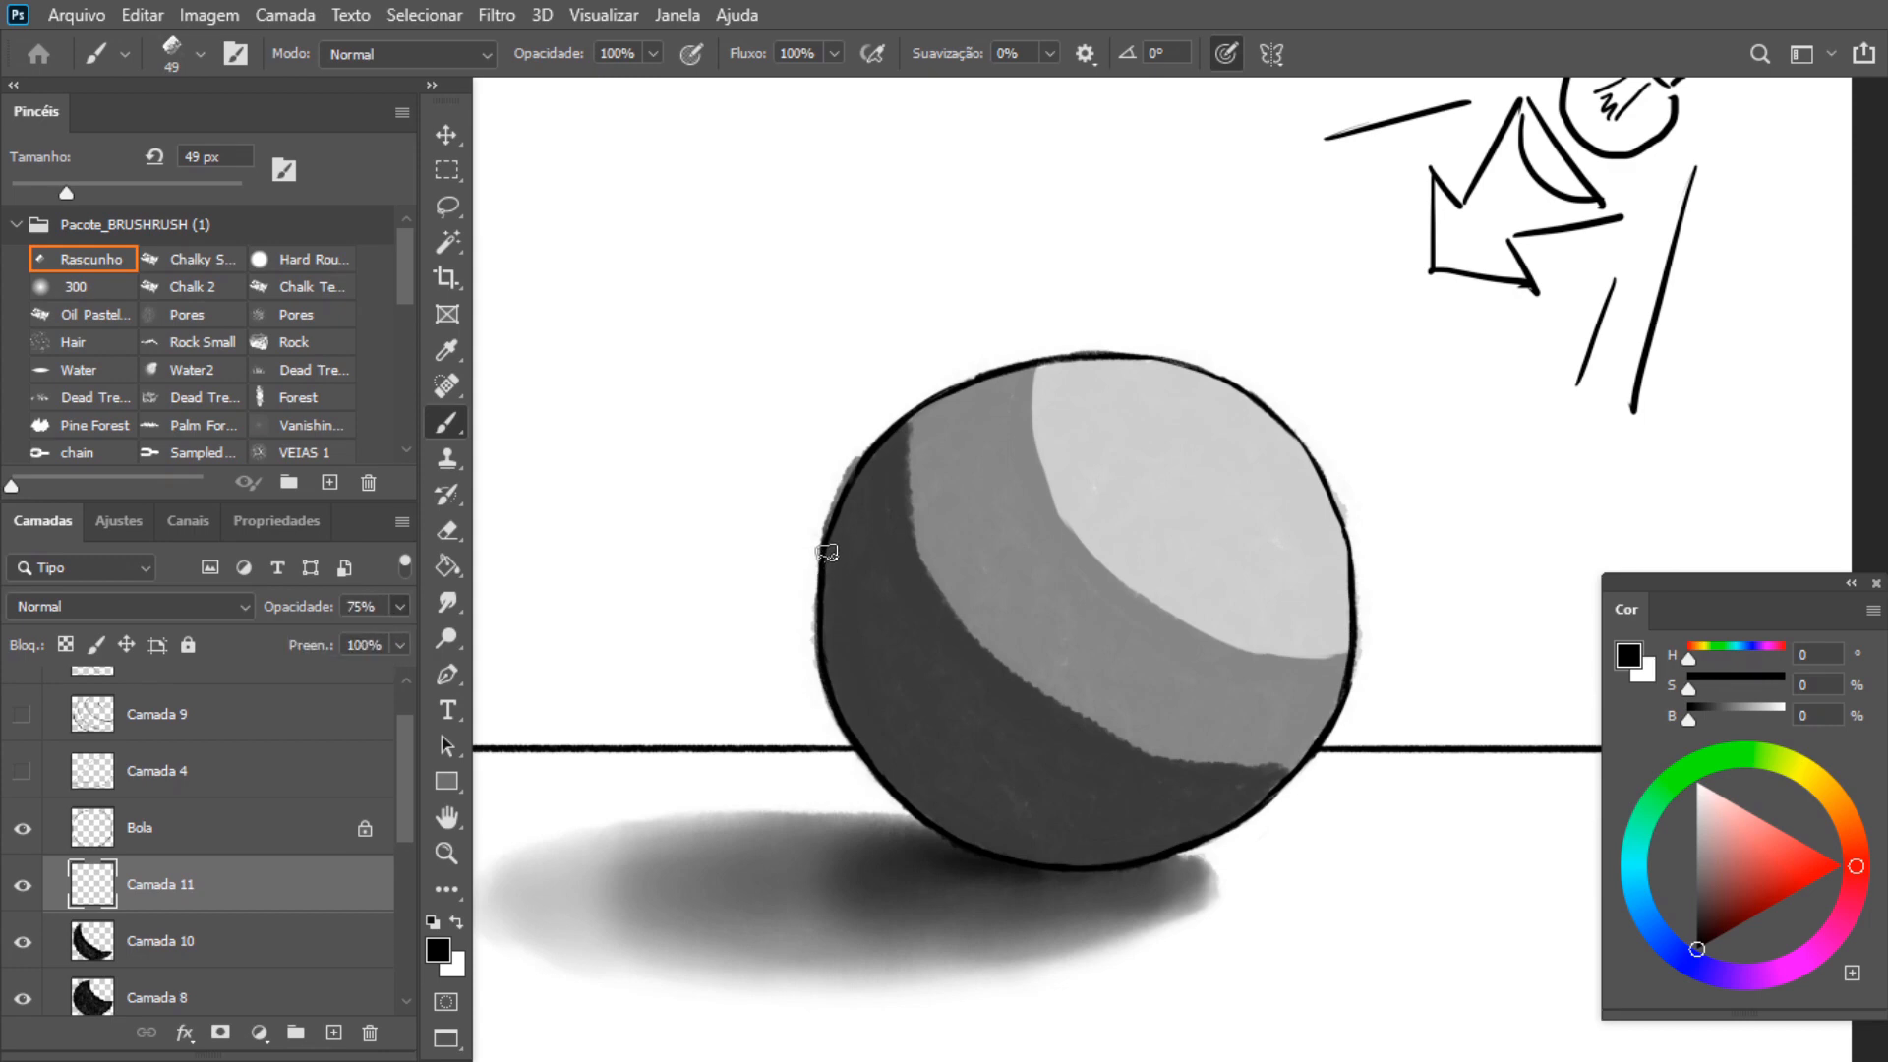
{"action": "left_click_drag", "start_coordinate": [826, 553], "coordinate": [848, 704]}
{"action": "left_click_drag", "start_coordinate": [818, 586], "coordinate": [858, 740]}
{"action": "mouse_move", "coordinate": [826, 634]}
{"action": "left_mouse_down"}
{"action": "mouse_move", "coordinate": [897, 771]}
{"action": "mouse_move", "coordinate": [973, 830]}
{"action": "left_mouse_up"}
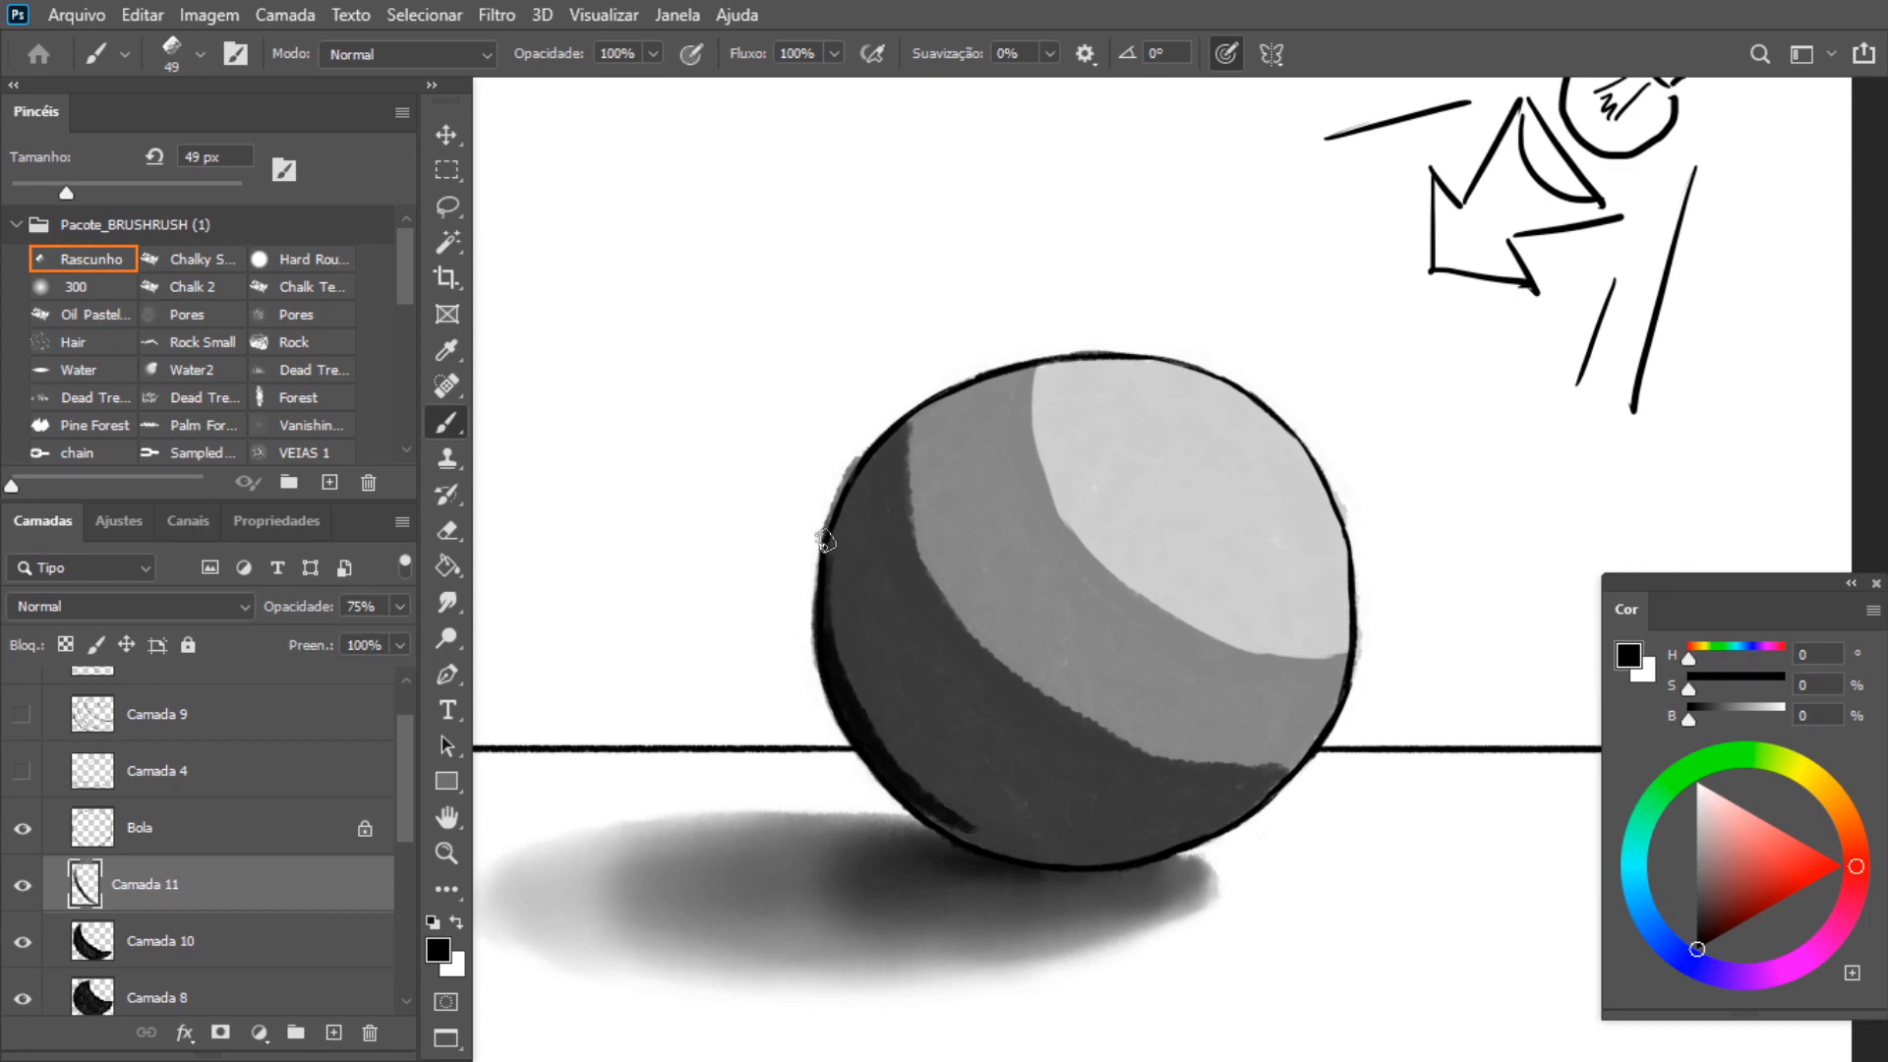
Extend the darkest tone on Camada 11 along the ball's underside and widen it into an even crescent
{"action": "mouse_move", "coordinate": [824, 539]}
{"action": "left_mouse_down"}
{"action": "mouse_move", "coordinate": [875, 713]}
{"action": "mouse_move", "coordinate": [930, 782]}
{"action": "left_mouse_up"}
{"action": "left_click_drag", "start_coordinate": [829, 623], "coordinate": [979, 821]}
{"action": "mouse_move", "coordinate": [860, 653]}
{"action": "left_mouse_down"}
{"action": "mouse_move", "coordinate": [989, 826]}
{"action": "mouse_move", "coordinate": [931, 800]}
{"action": "mouse_move", "coordinate": [1213, 855]}
{"action": "left_mouse_up"}
{"action": "key", "text": "e"}
{"action": "key", "text": "b"}
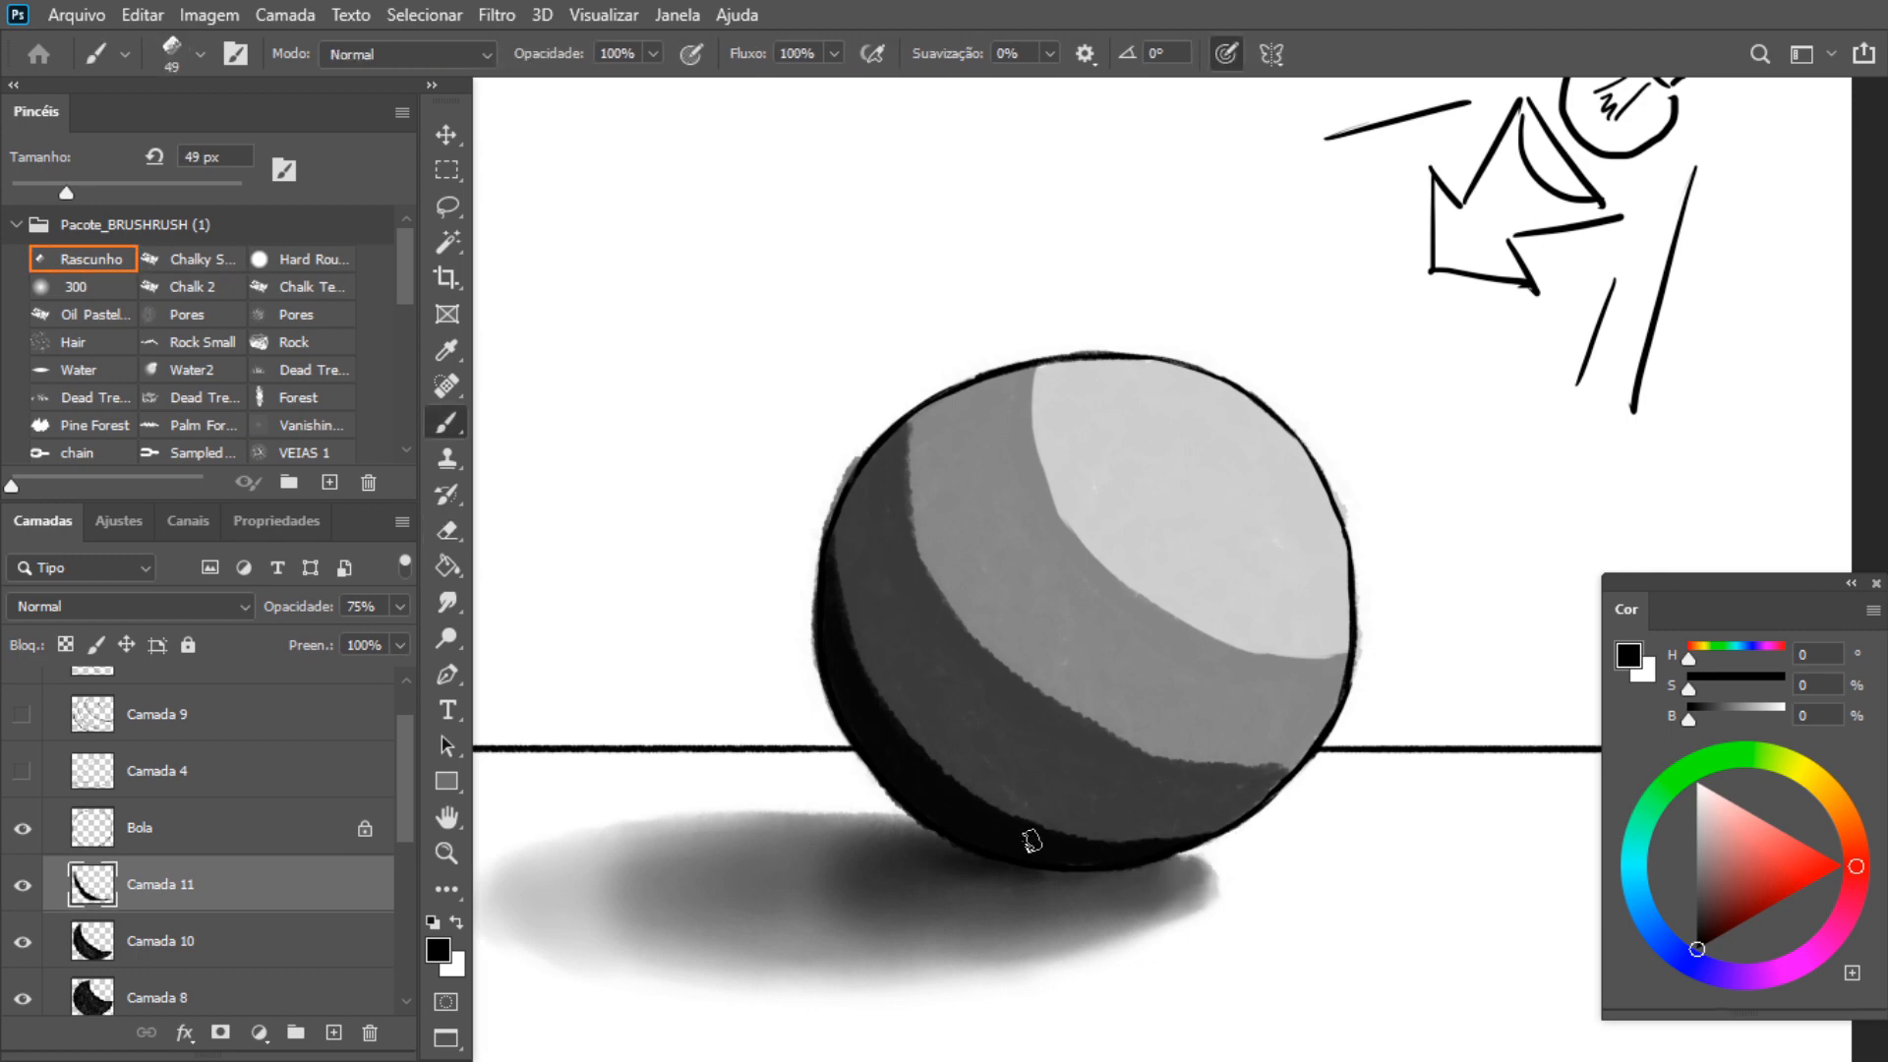
{"action": "mouse_move", "coordinate": [1079, 842]}
{"action": "left_mouse_down"}
{"action": "mouse_move", "coordinate": [903, 726]}
{"action": "mouse_move", "coordinate": [964, 798]}
{"action": "mouse_move", "coordinate": [843, 630]}
{"action": "mouse_move", "coordinate": [837, 567]}
{"action": "mouse_move", "coordinate": [902, 745]}
{"action": "mouse_move", "coordinate": [860, 681]}
{"action": "mouse_move", "coordinate": [991, 796]}
{"action": "mouse_move", "coordinate": [921, 711]}
{"action": "left_mouse_up"}
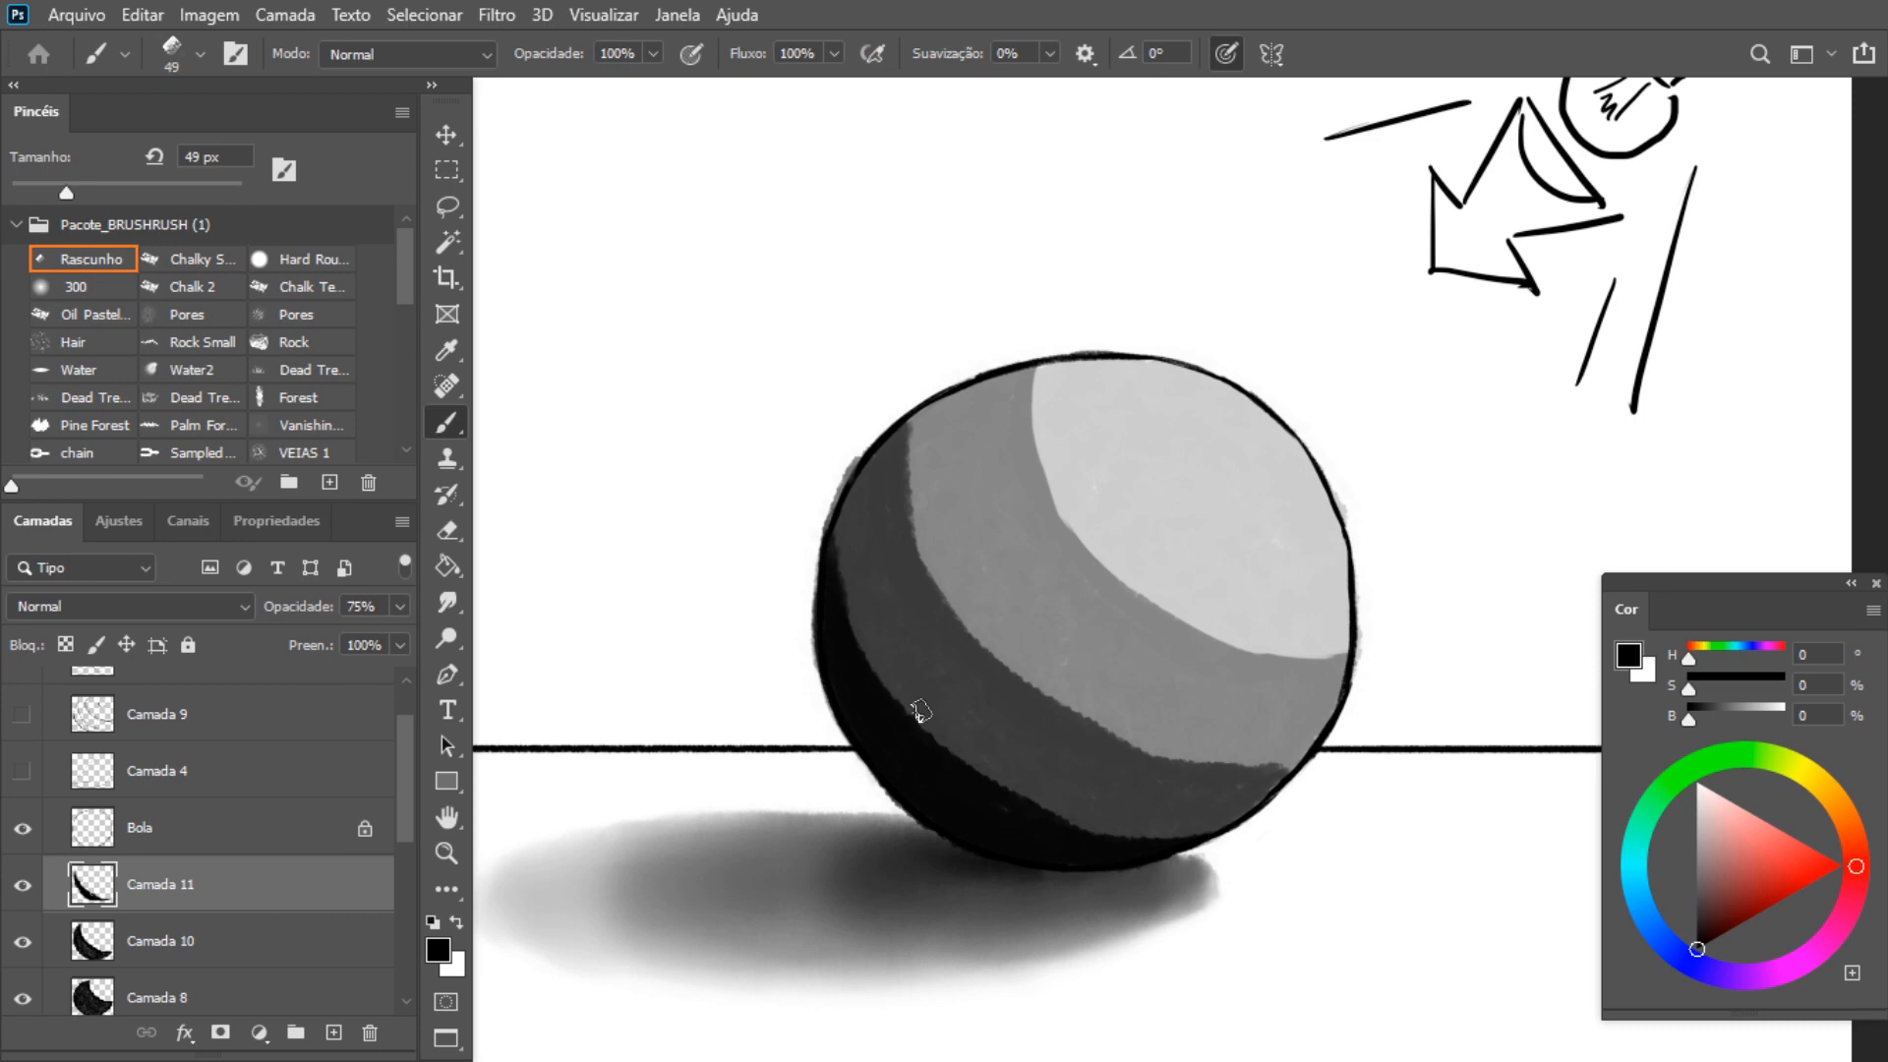
{"action": "key", "text": "e"}
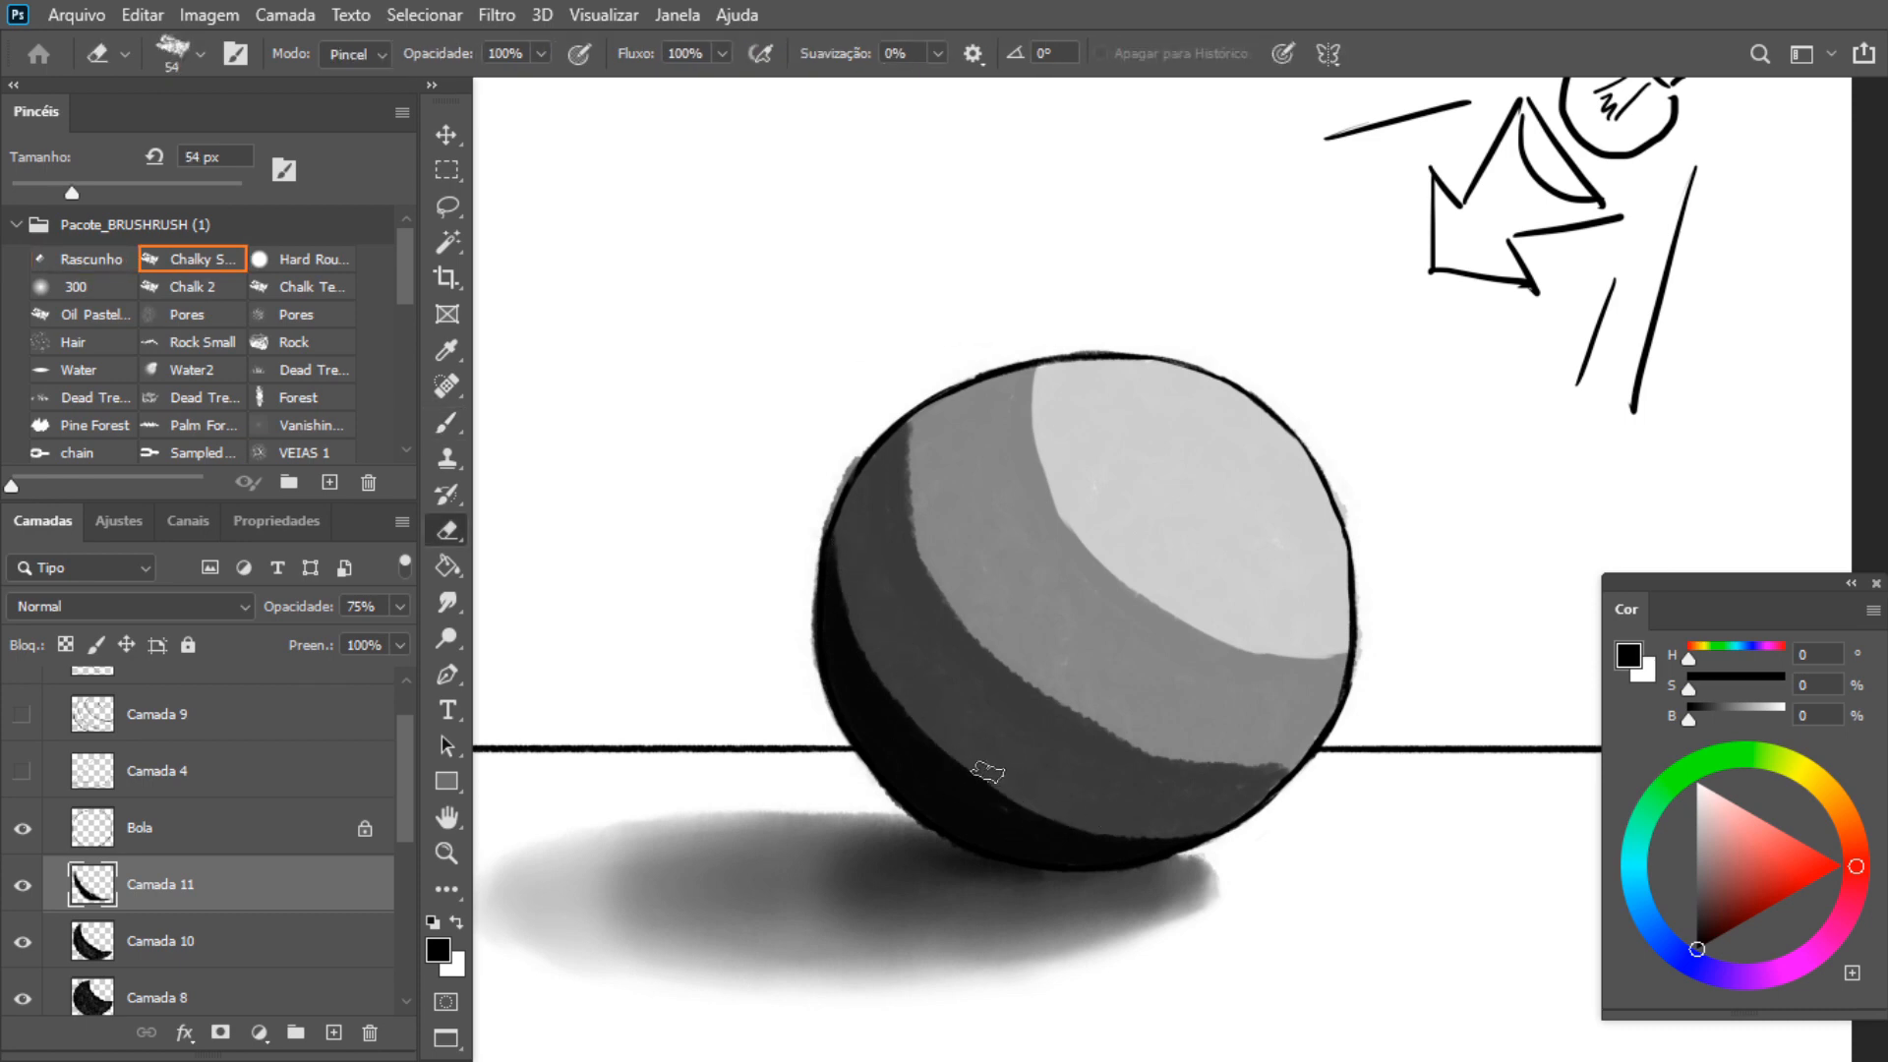
{"action": "key", "text": "b"}
Soften the edge between the lit area and first shadow tone on Camada 8 with the Smudge tool and Brush de... preset, ending at 70 px
{"action": "mouse_move", "coordinate": [772, 777]}
{"action": "left_mouse_down"}
{"action": "mouse_move", "coordinate": [868, 784]}
{"action": "mouse_move", "coordinate": [848, 790]}
{"action": "left_mouse_up"}
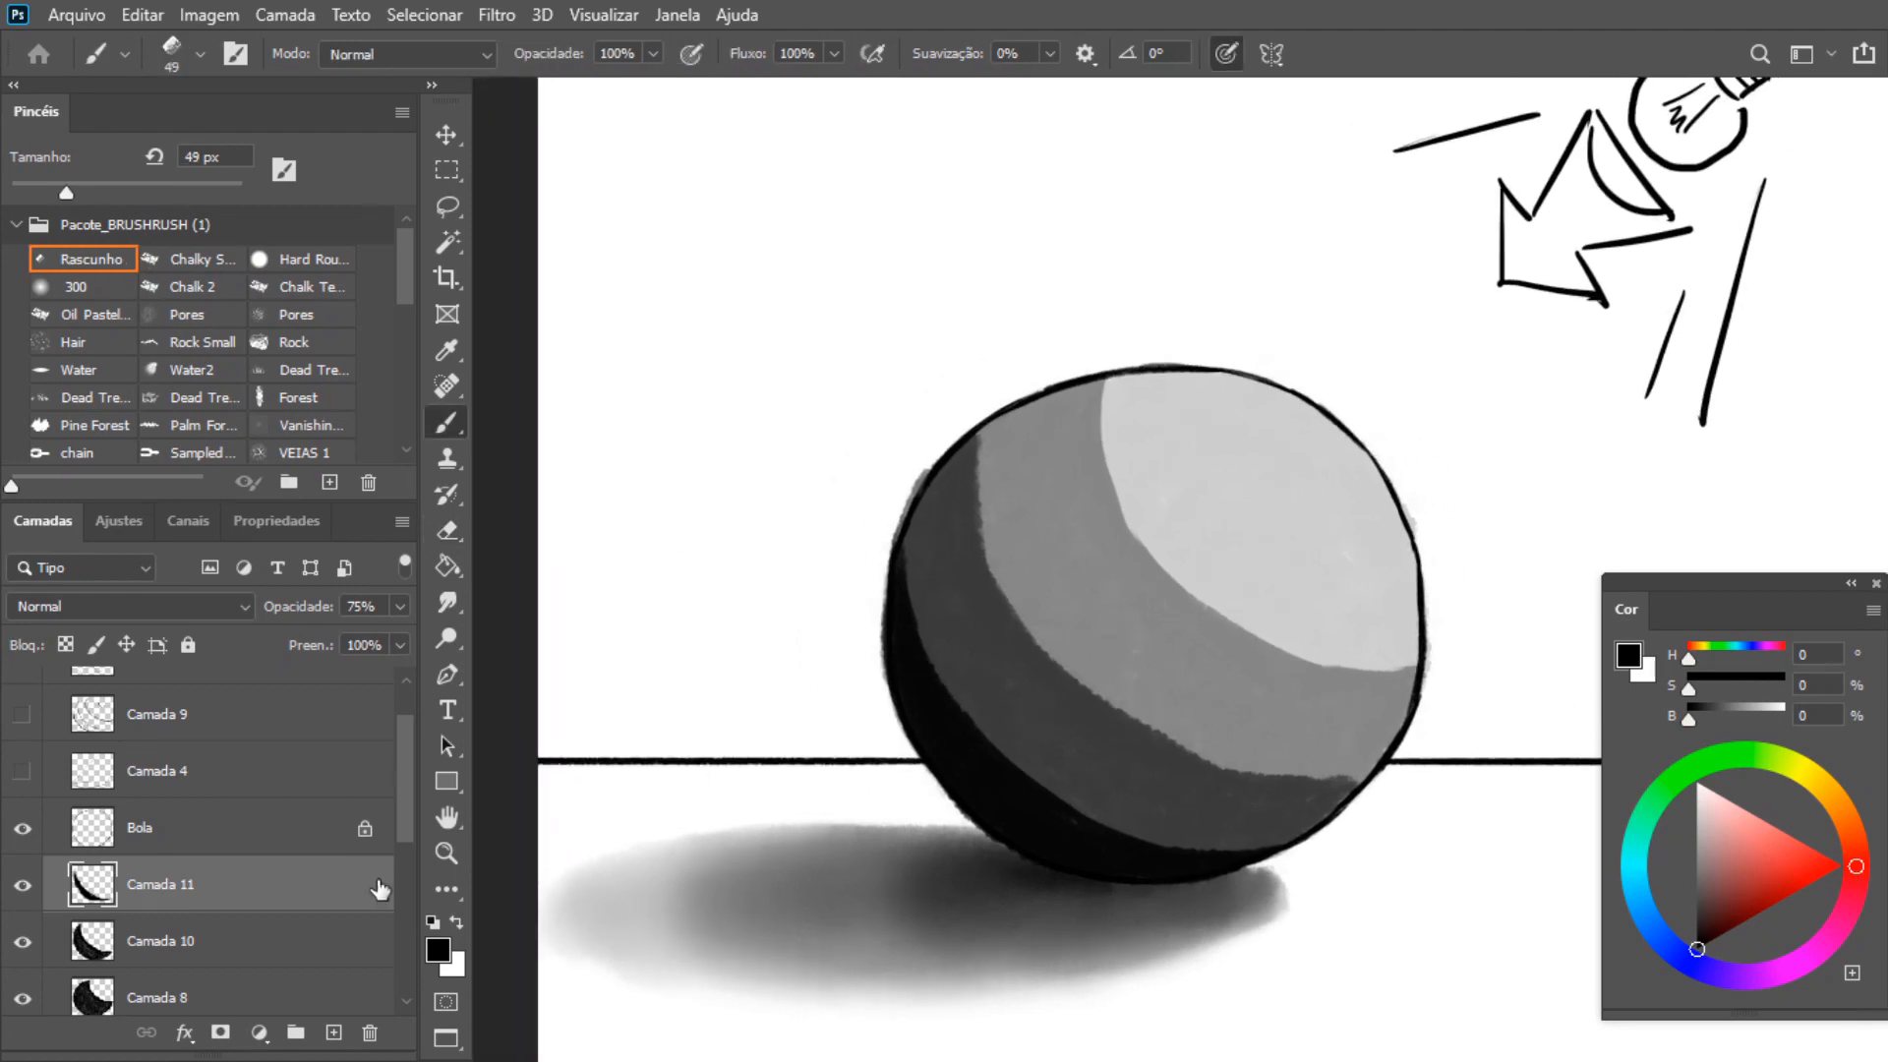
{"action": "scroll", "coordinate": [407, 804], "scroll_direction": "down", "scroll_amount": 3}
{"action": "scroll", "coordinate": [404, 865], "scroll_direction": "up", "scroll_amount": 1}
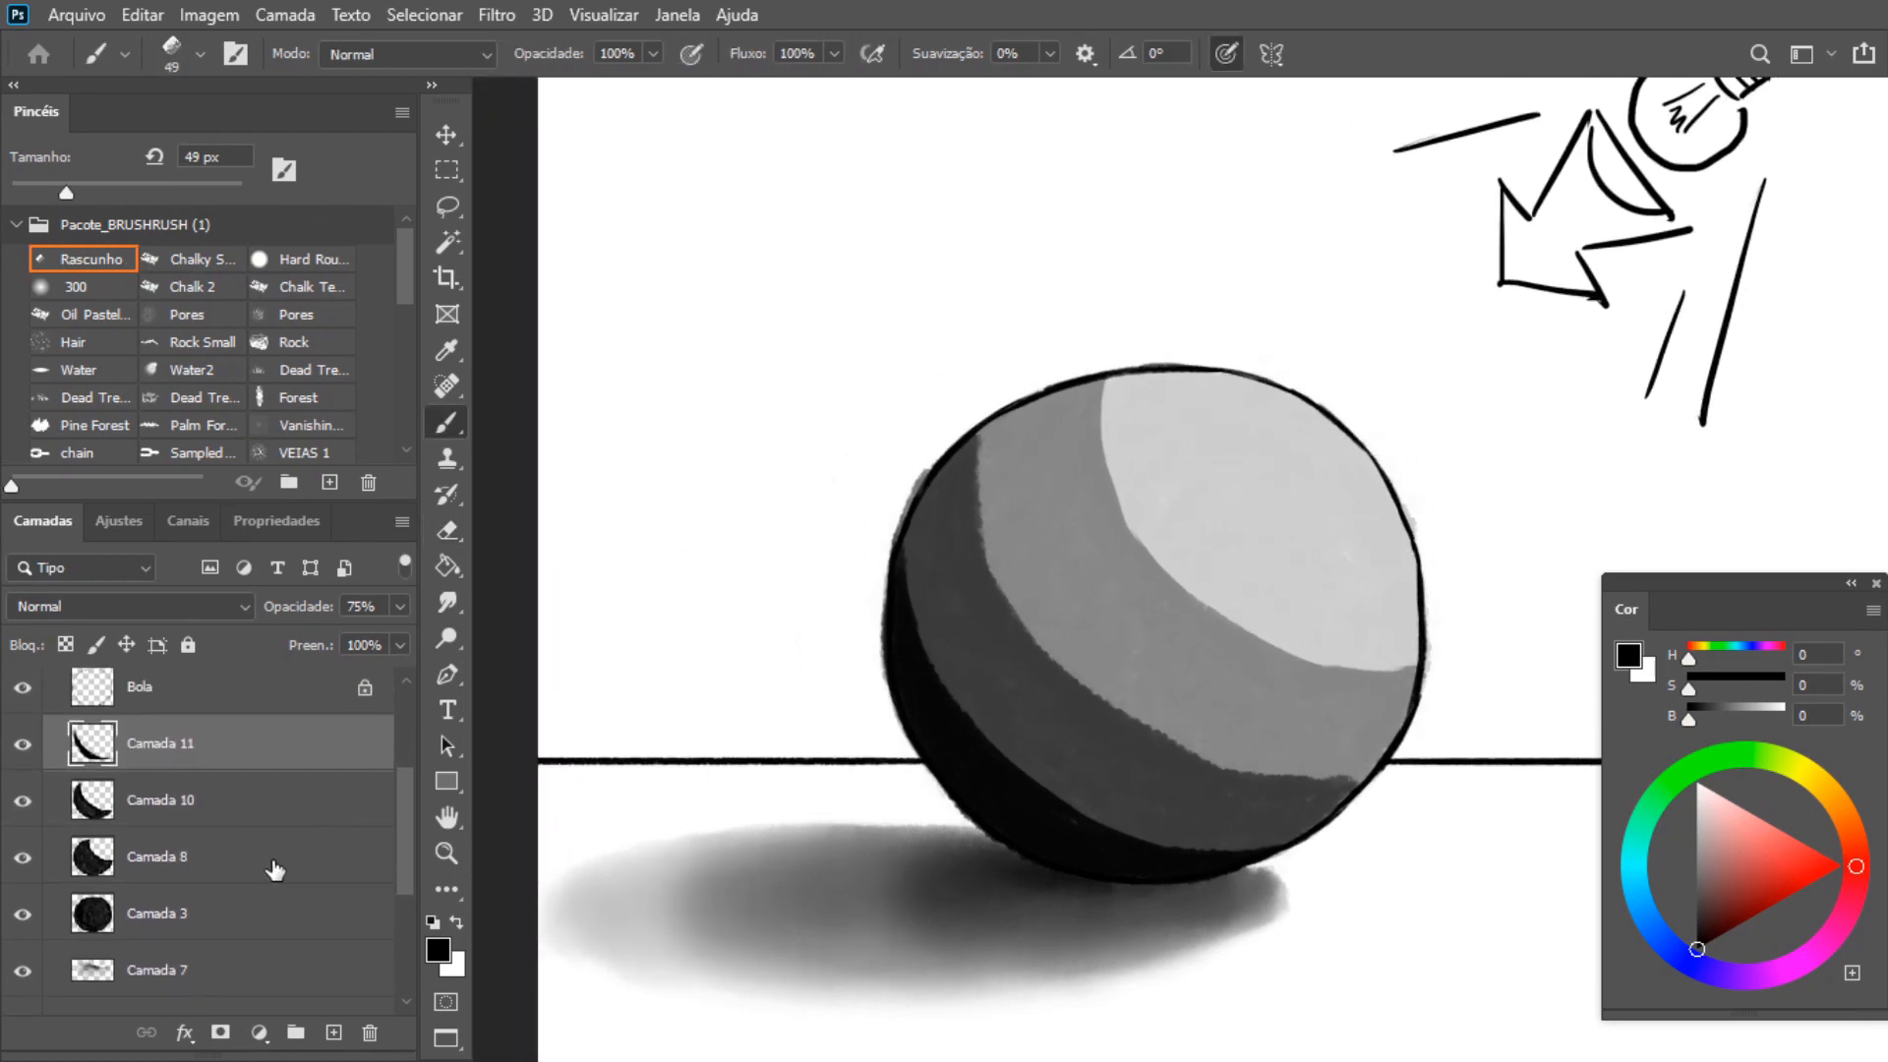
{"action": "left_click", "coordinate": [276, 858]}
{"action": "left_click", "coordinate": [447, 604]}
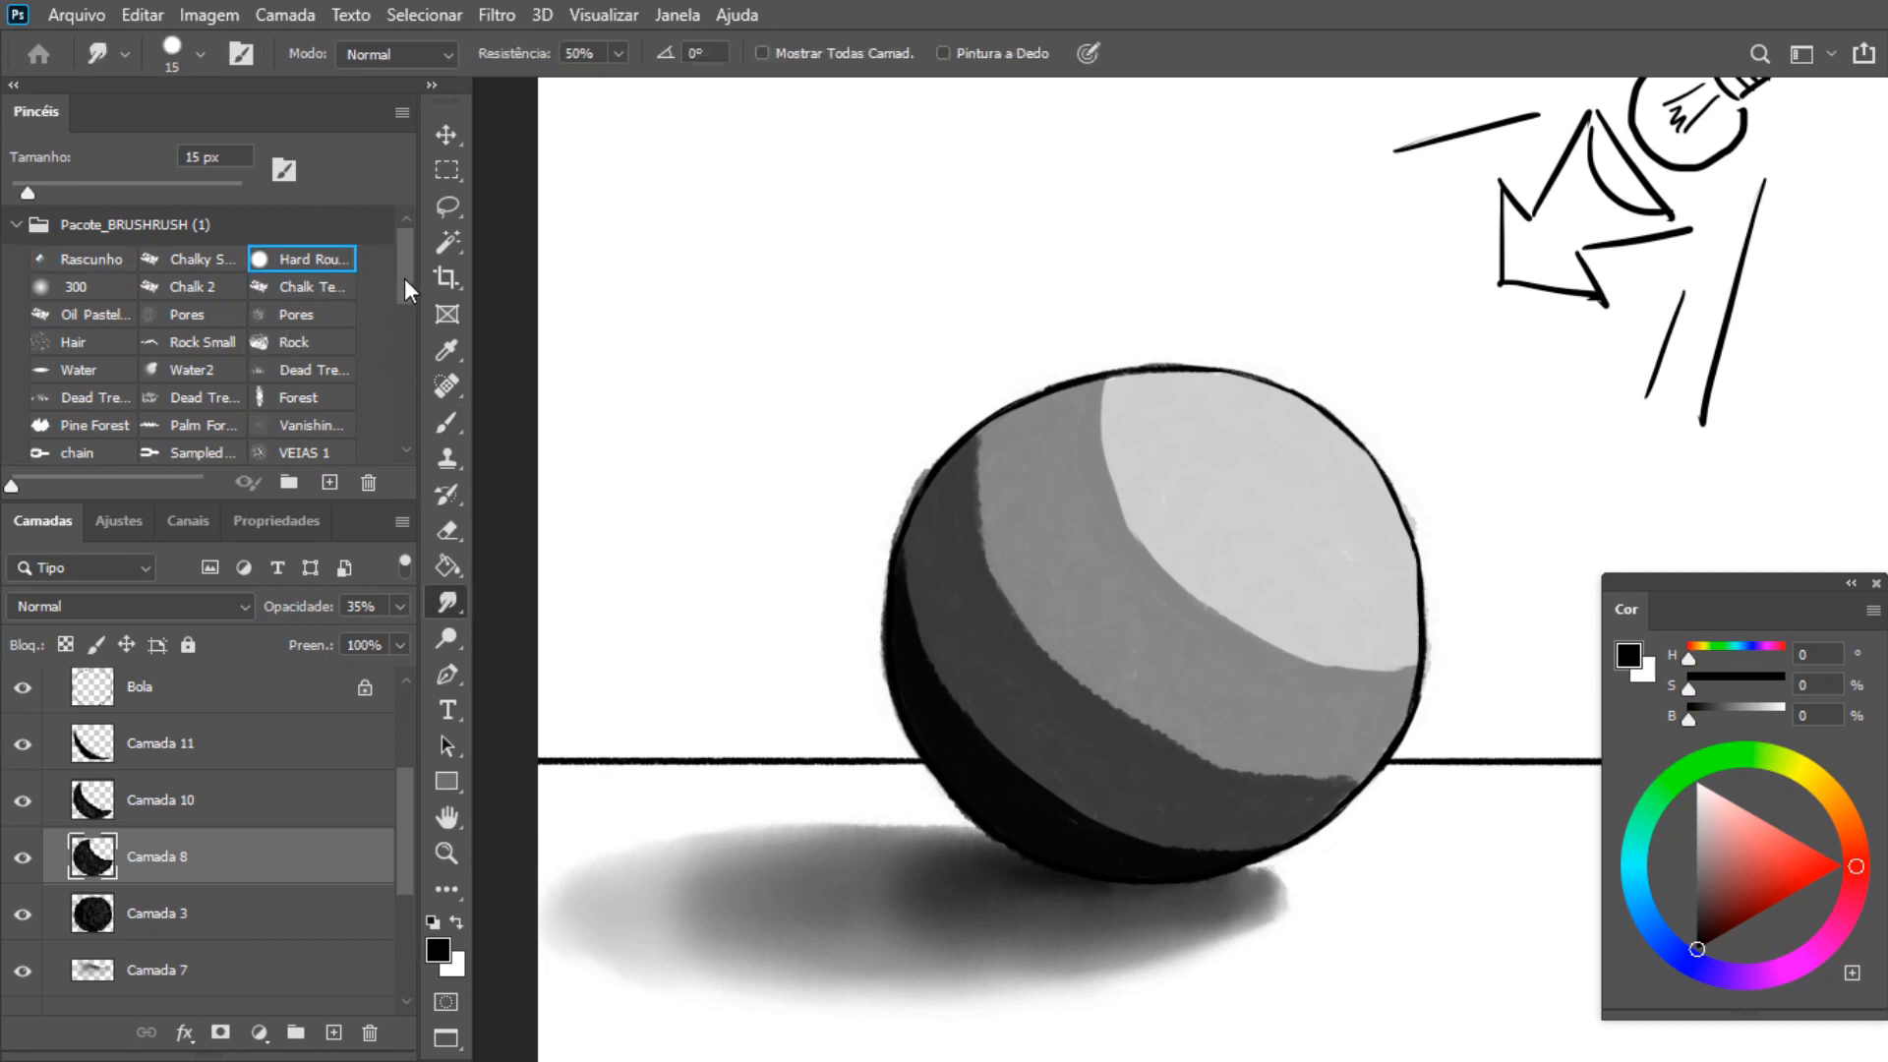
{"action": "scroll", "coordinate": [404, 270], "scroll_direction": "down", "scroll_amount": 4}
{"action": "left_click", "coordinate": [302, 285]}
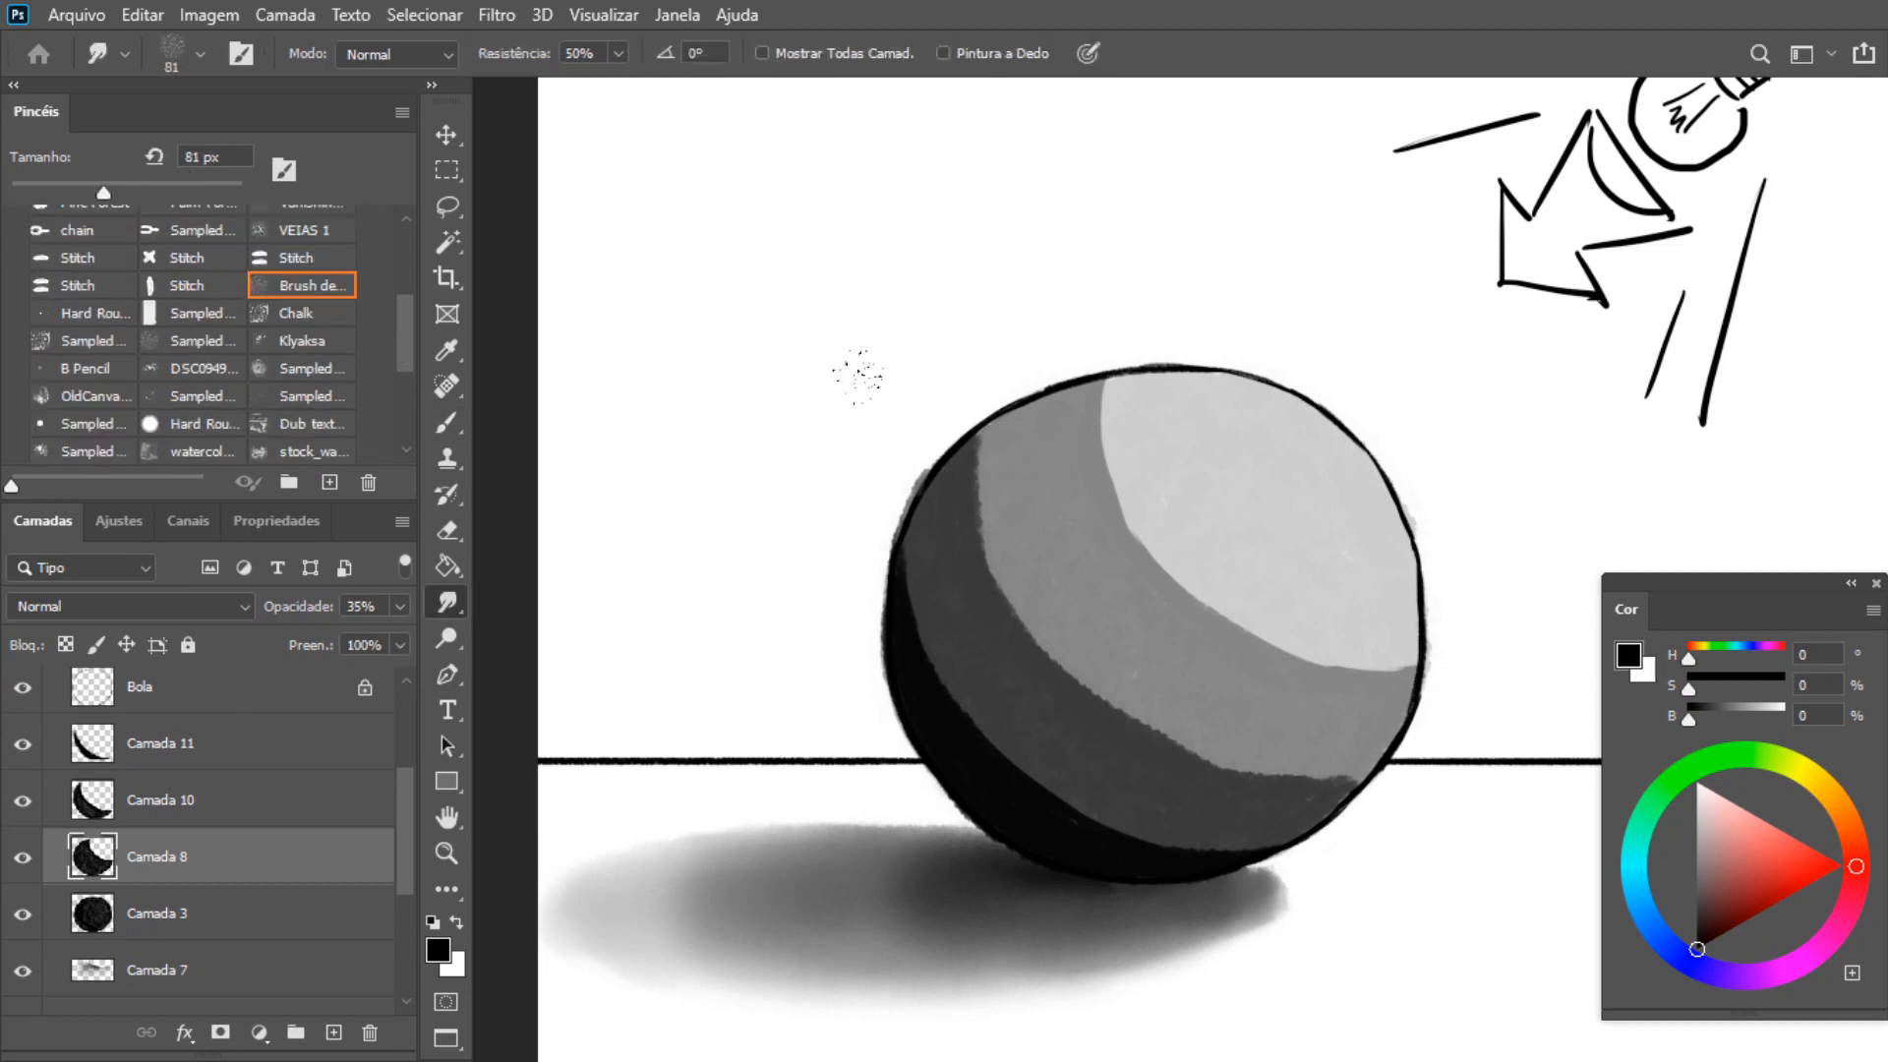
{"action": "mouse_move", "coordinate": [1098, 454]}
{"action": "left_mouse_down"}
{"action": "mouse_move", "coordinate": [1113, 411]}
{"action": "mouse_move", "coordinate": [1119, 486]}
{"action": "mouse_move", "coordinate": [1242, 631]}
{"action": "mouse_move", "coordinate": [1379, 697]}
{"action": "left_mouse_up"}
{"action": "key", "text": "bracketleft"}
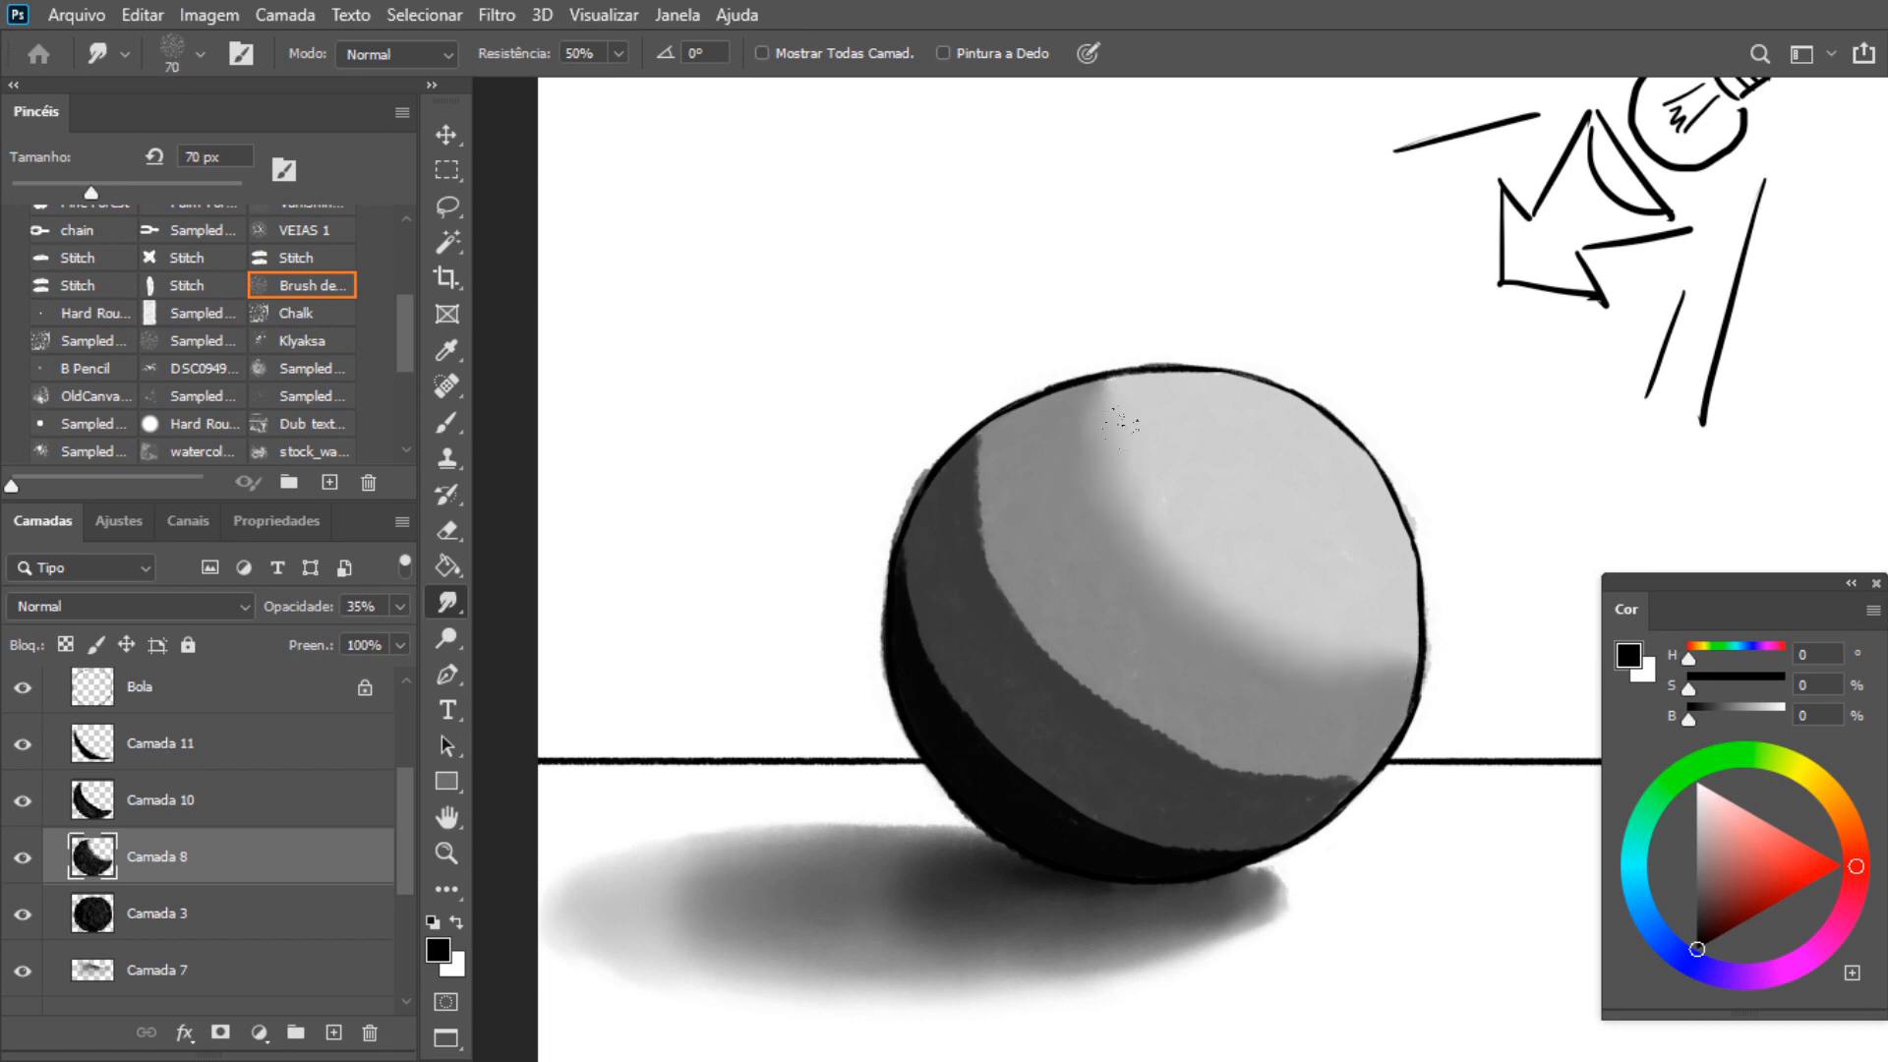
{"action": "left_click_drag", "start_coordinate": [1124, 418], "coordinate": [1167, 580]}
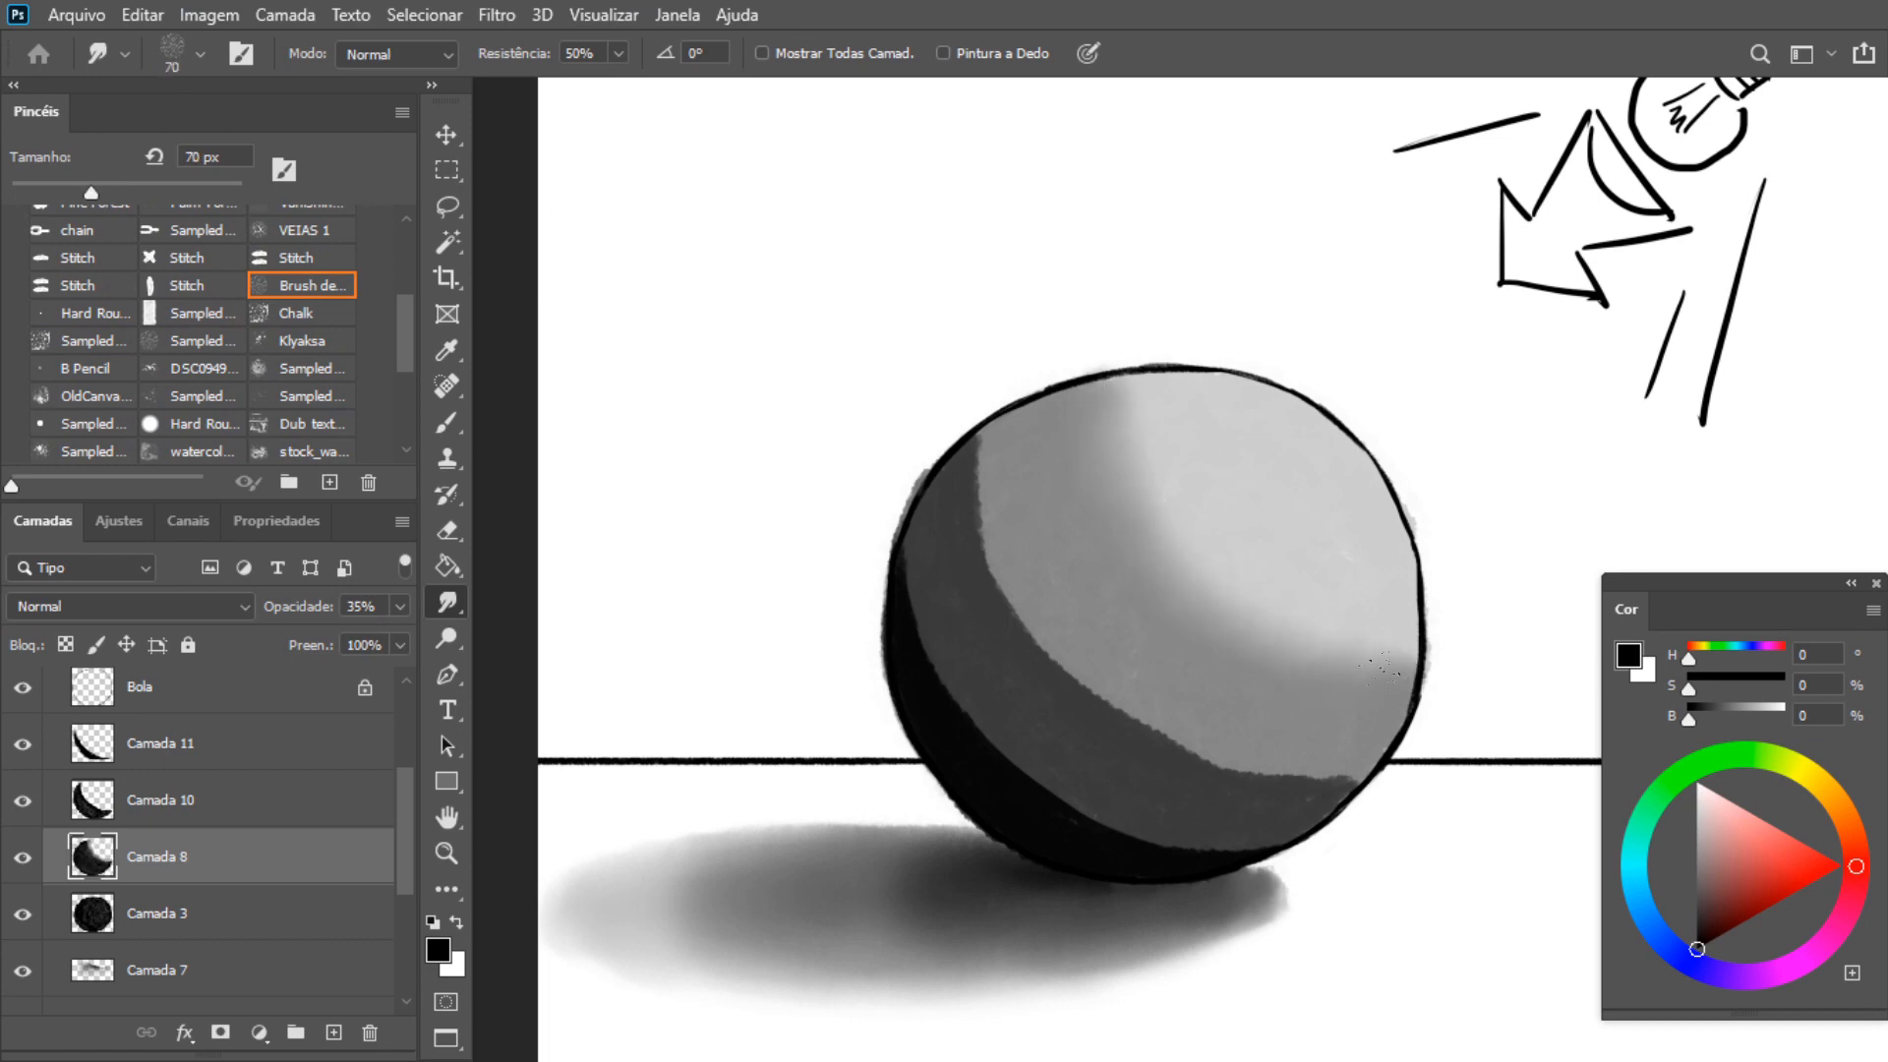
{"action": "left_click_drag", "start_coordinate": [1380, 669], "coordinate": [1301, 648]}
Smudge the curved edges of the second tone on Camada 10 and the darkest tone on Camada 11 at 70 px
{"action": "key", "text": "alt+bracketright"}
{"action": "mouse_move", "coordinate": [900, 511]}
{"action": "left_mouse_down"}
{"action": "mouse_move", "coordinate": [910, 441]}
{"action": "mouse_move", "coordinate": [891, 448]}
{"action": "mouse_move", "coordinate": [937, 602]}
{"action": "mouse_move", "coordinate": [1116, 733]}
{"action": "mouse_move", "coordinate": [1274, 752]}
{"action": "mouse_move", "coordinate": [1261, 796]}
{"action": "left_mouse_up"}
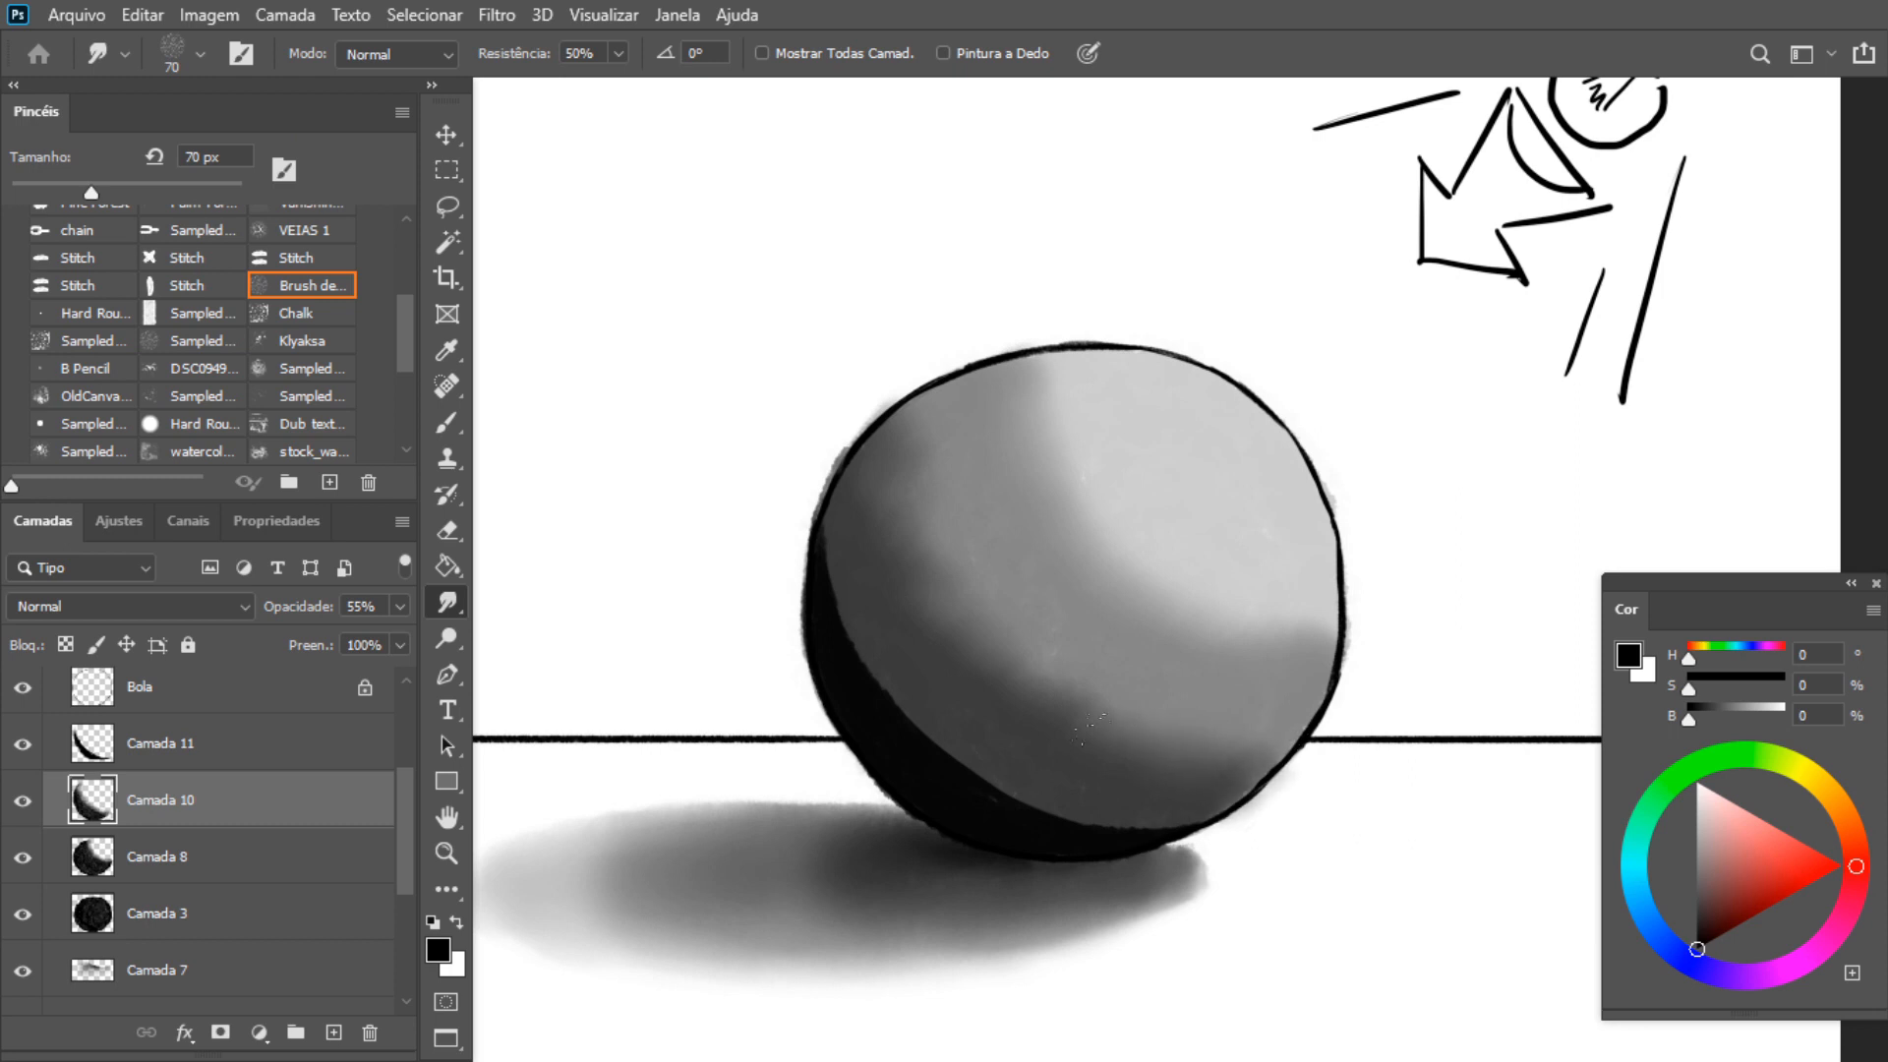
{"action": "left_click_drag", "start_coordinate": [917, 602], "coordinate": [982, 622]}
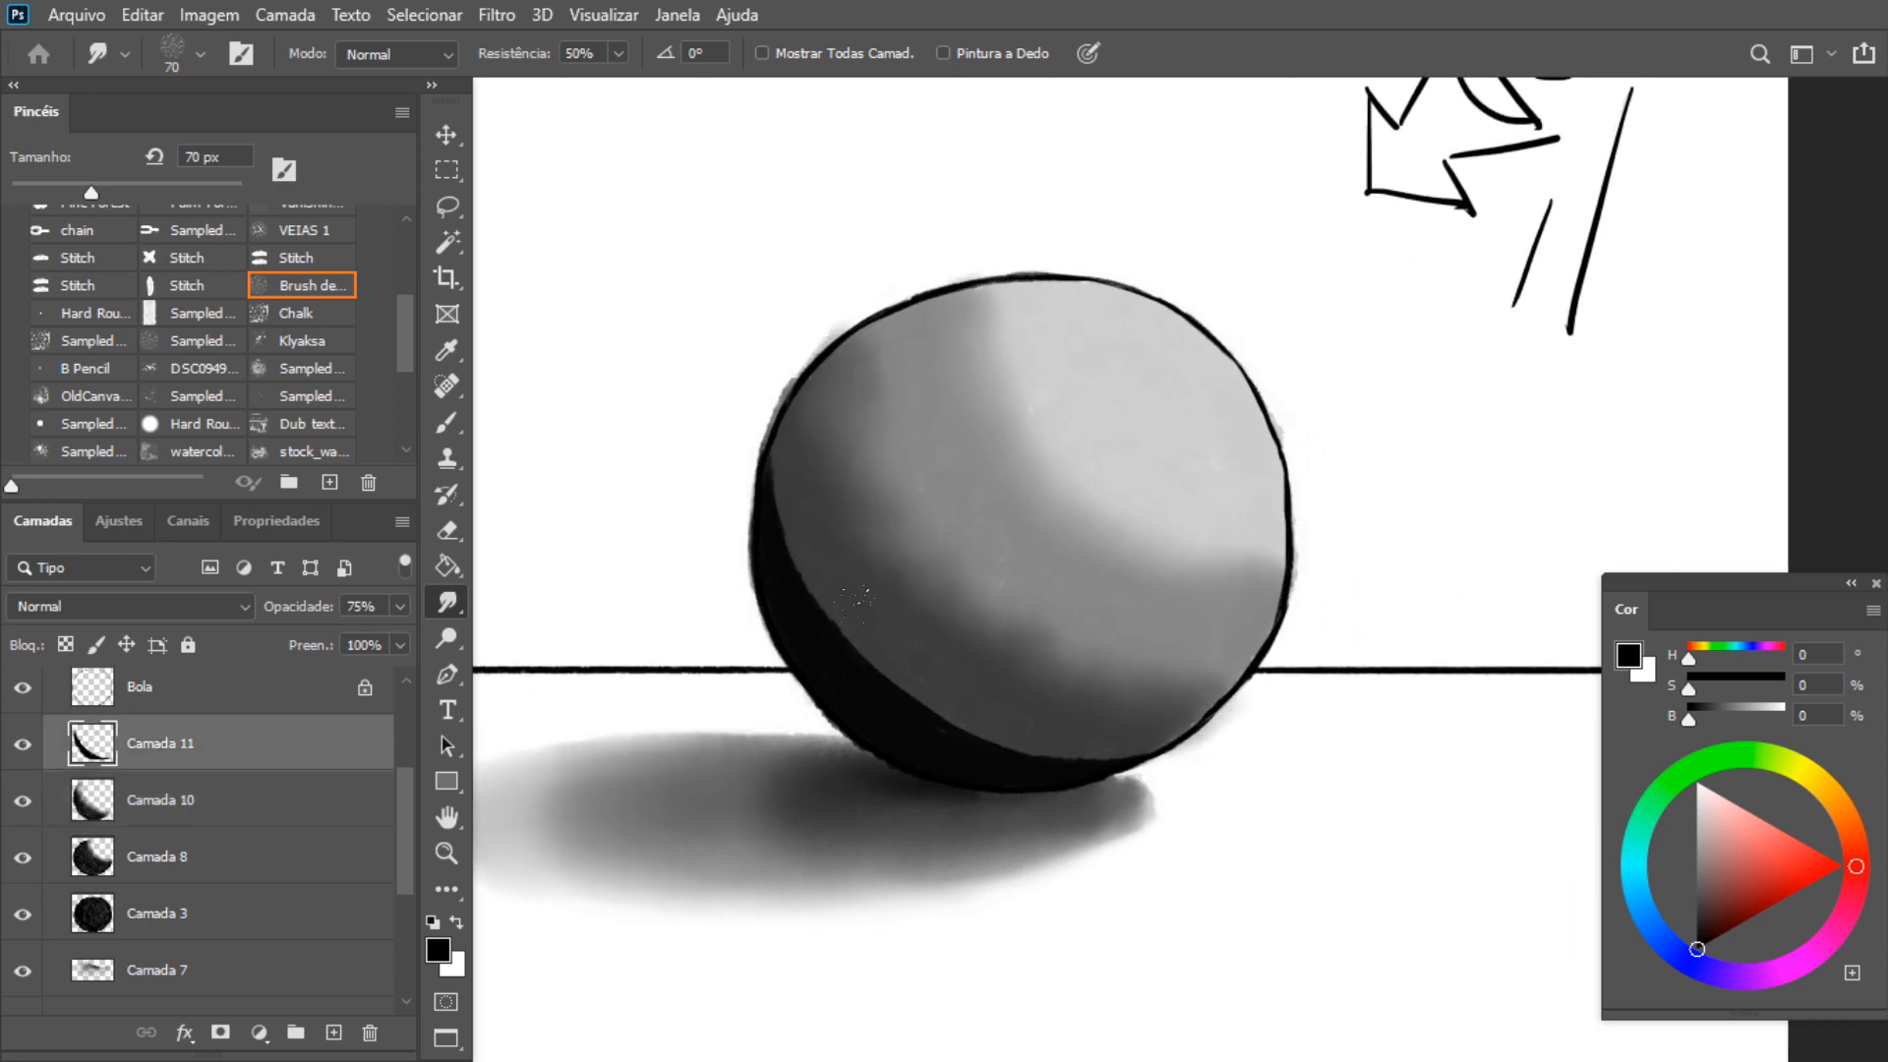
{"action": "mouse_move", "coordinate": [834, 619]}
{"action": "left_mouse_down"}
{"action": "mouse_move", "coordinate": [786, 462]}
{"action": "mouse_move", "coordinate": [902, 695]}
{"action": "mouse_move", "coordinate": [1136, 765]}
{"action": "left_mouse_up"}
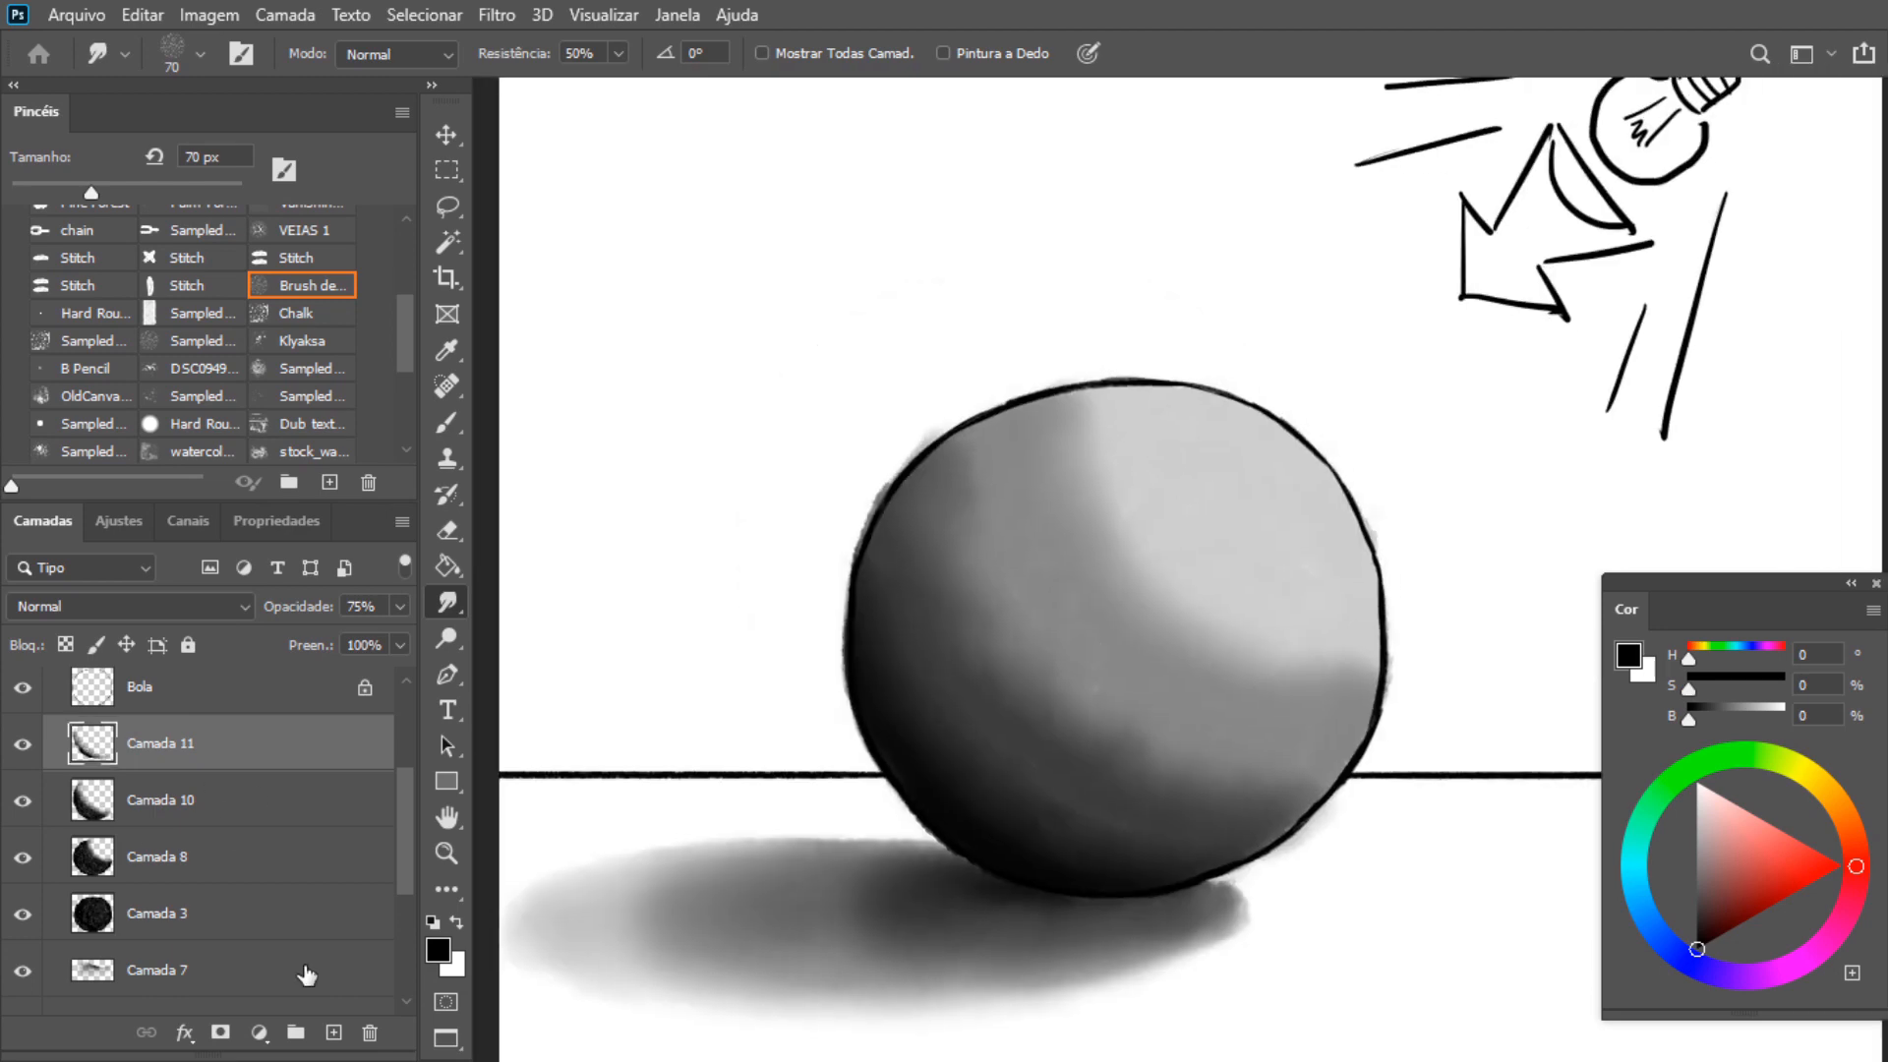
Add a layer above Camada 11 and paint a small white specular highlight on the ball's upper right with the 15 px Hard Round brush
{"action": "left_click", "coordinate": [334, 1032]}
{"action": "key", "text": "b"}
{"action": "left_click", "coordinate": [302, 227]}
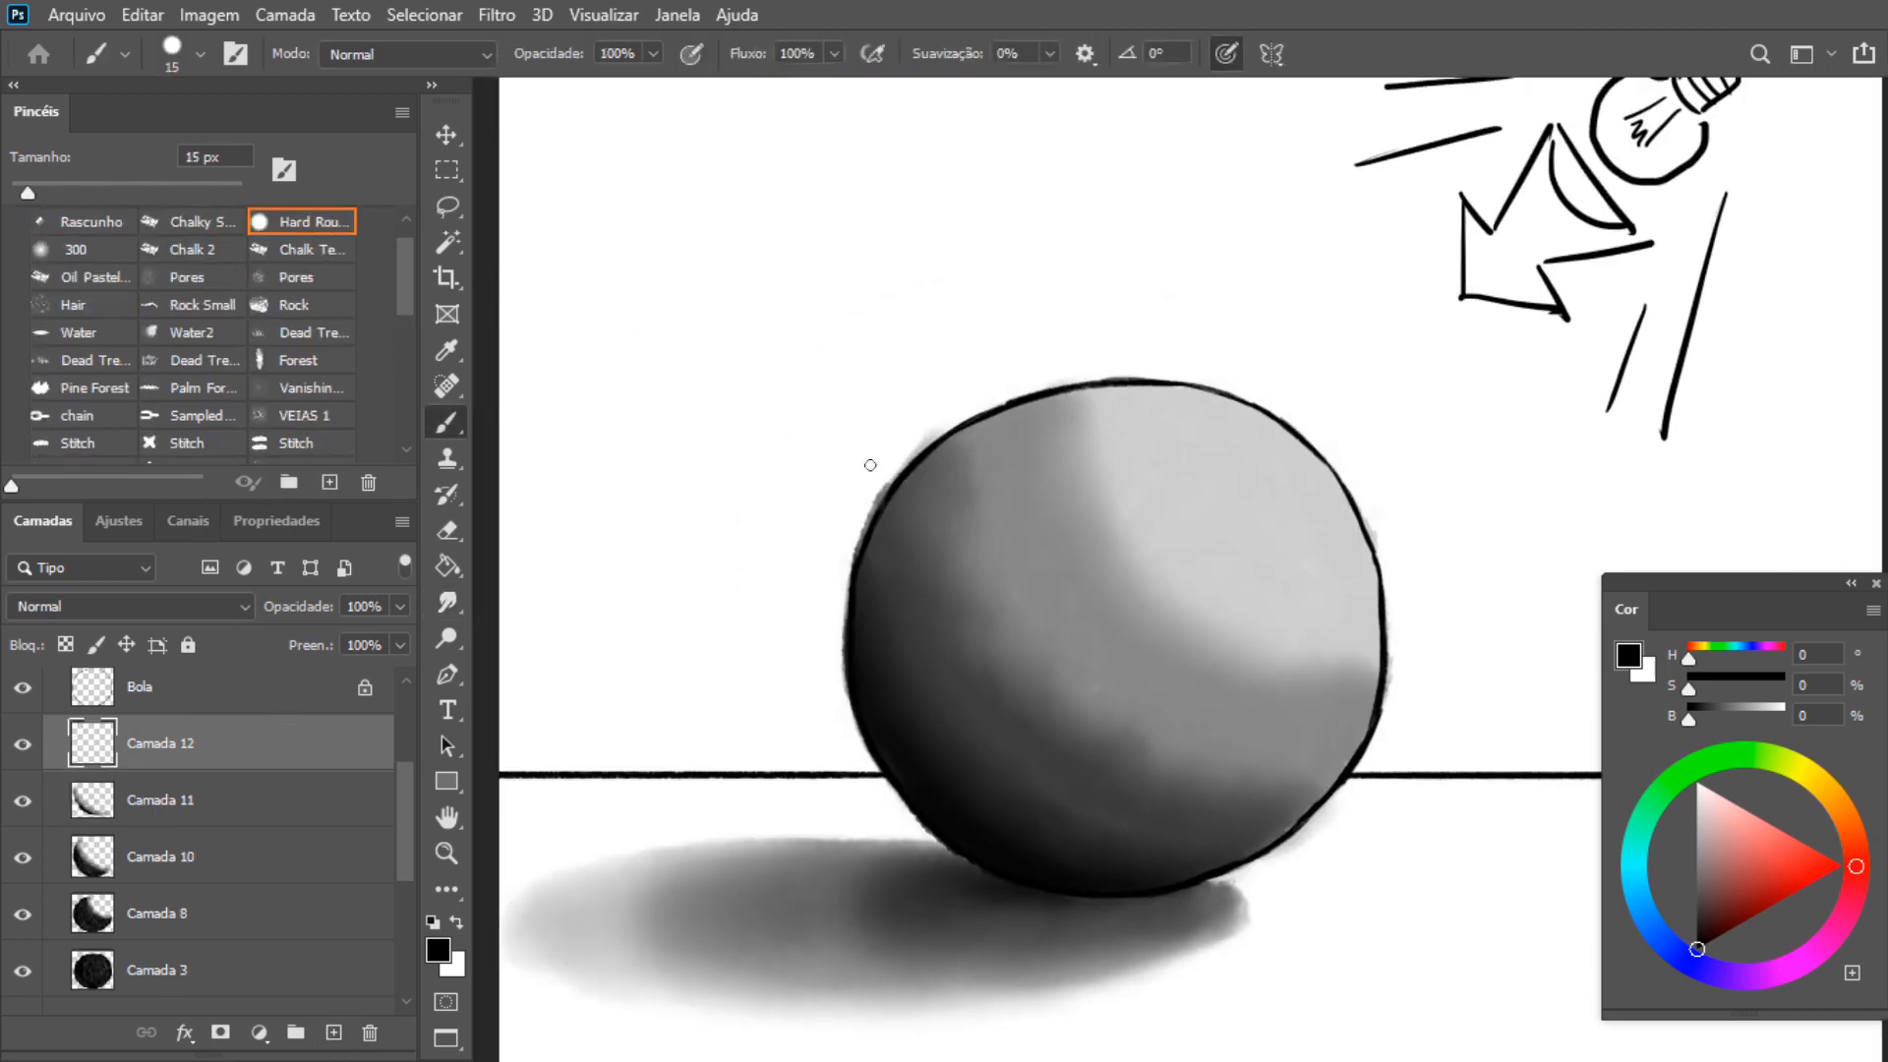
{"action": "key", "text": "x"}
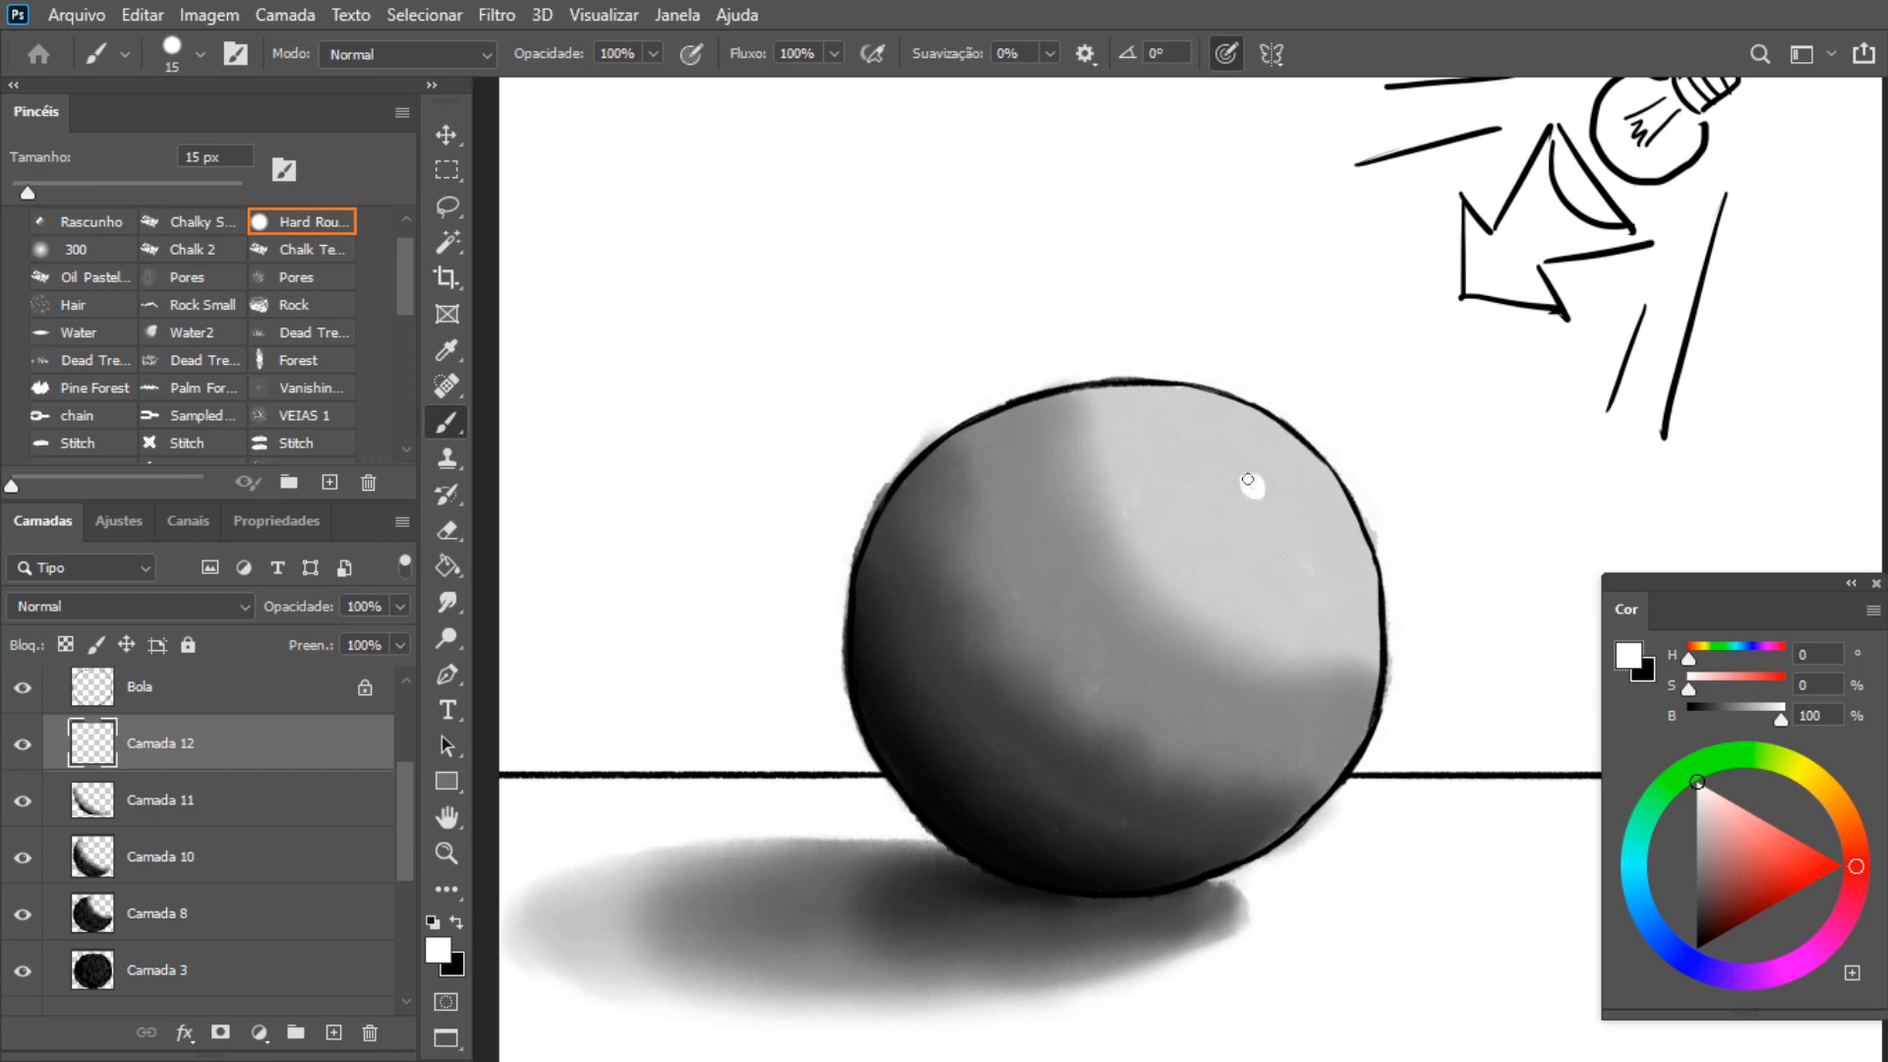
{"action": "left_click_drag", "start_coordinate": [1256, 491], "coordinate": [1250, 485]}
Check the blended shading against the Marcações labels and the Camada 9 guide curves, leaving only the guide curves shown
{"action": "mouse_move", "coordinate": [1058, 768]}
{"action": "left_mouse_down"}
{"action": "mouse_move", "coordinate": [1049, 829]}
{"action": "mouse_move", "coordinate": [1100, 784]}
{"action": "mouse_move", "coordinate": [1081, 742]}
{"action": "left_mouse_up"}
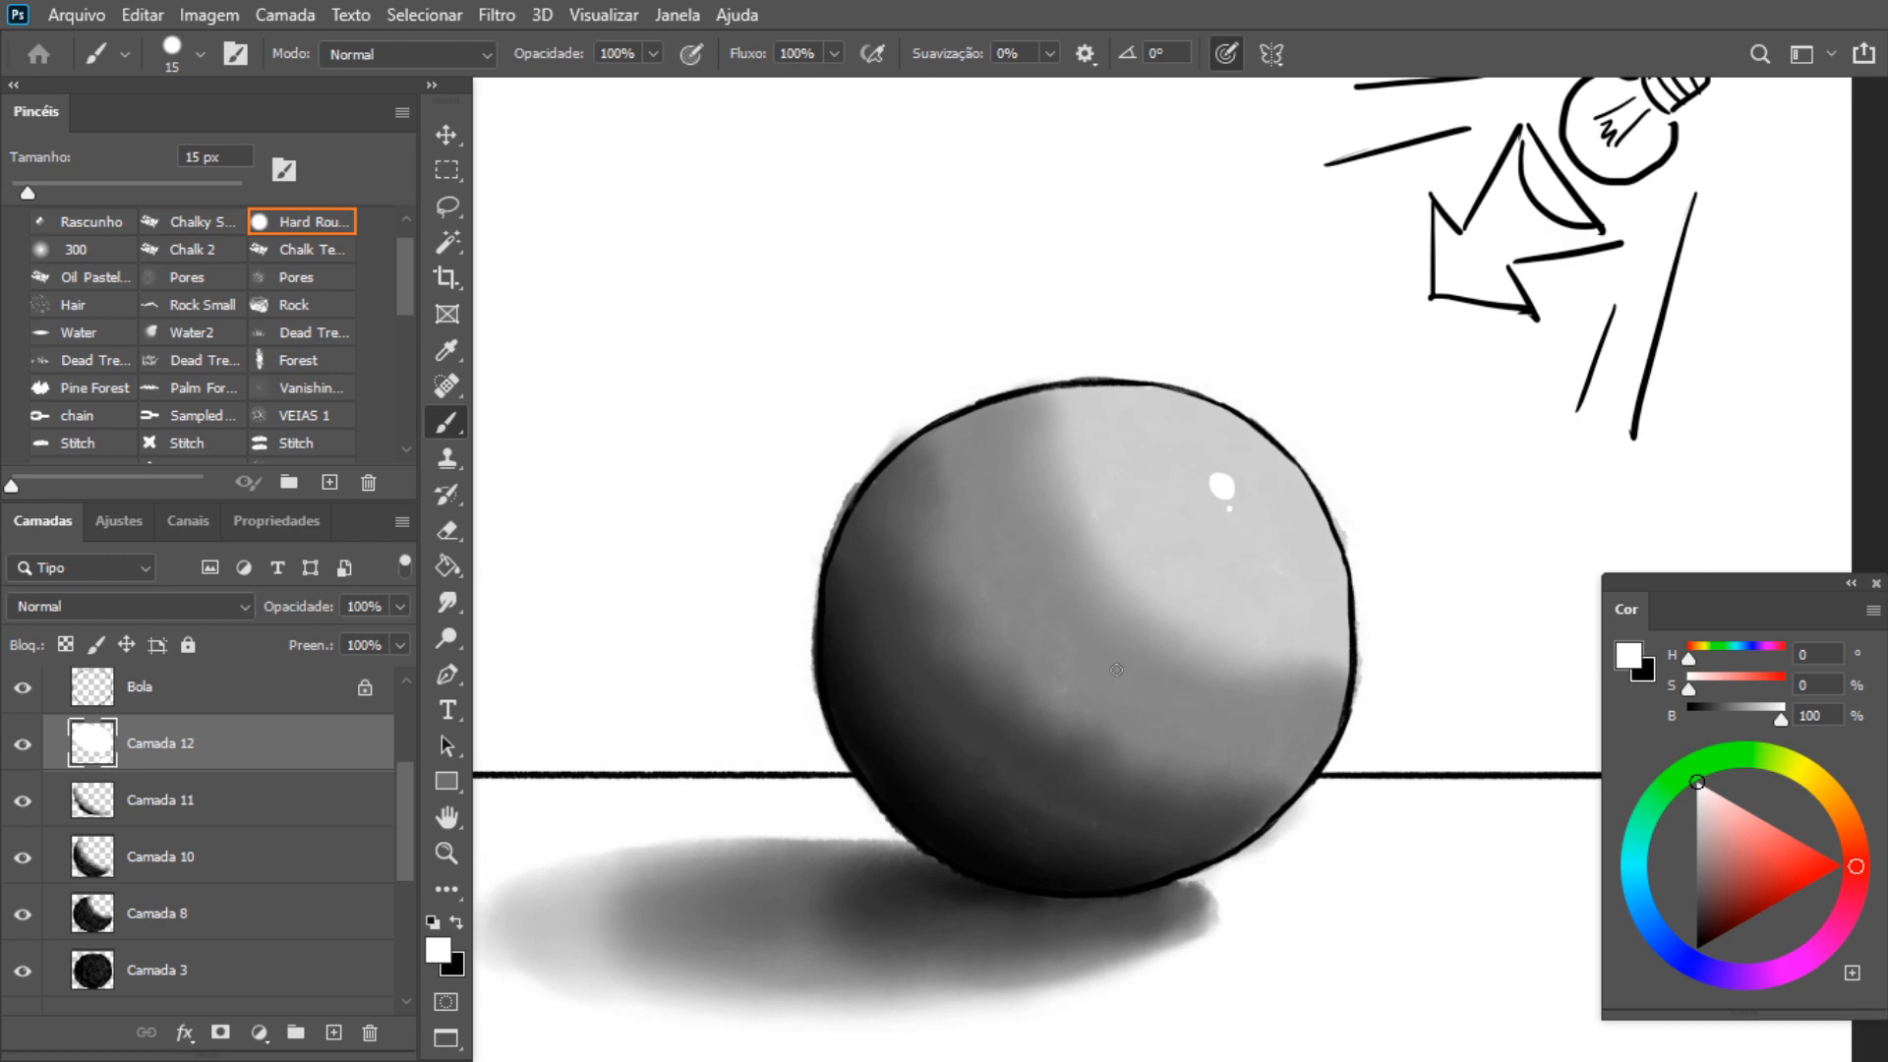
{"action": "left_click_drag", "start_coordinate": [1343, 518], "coordinate": [1283, 580]}
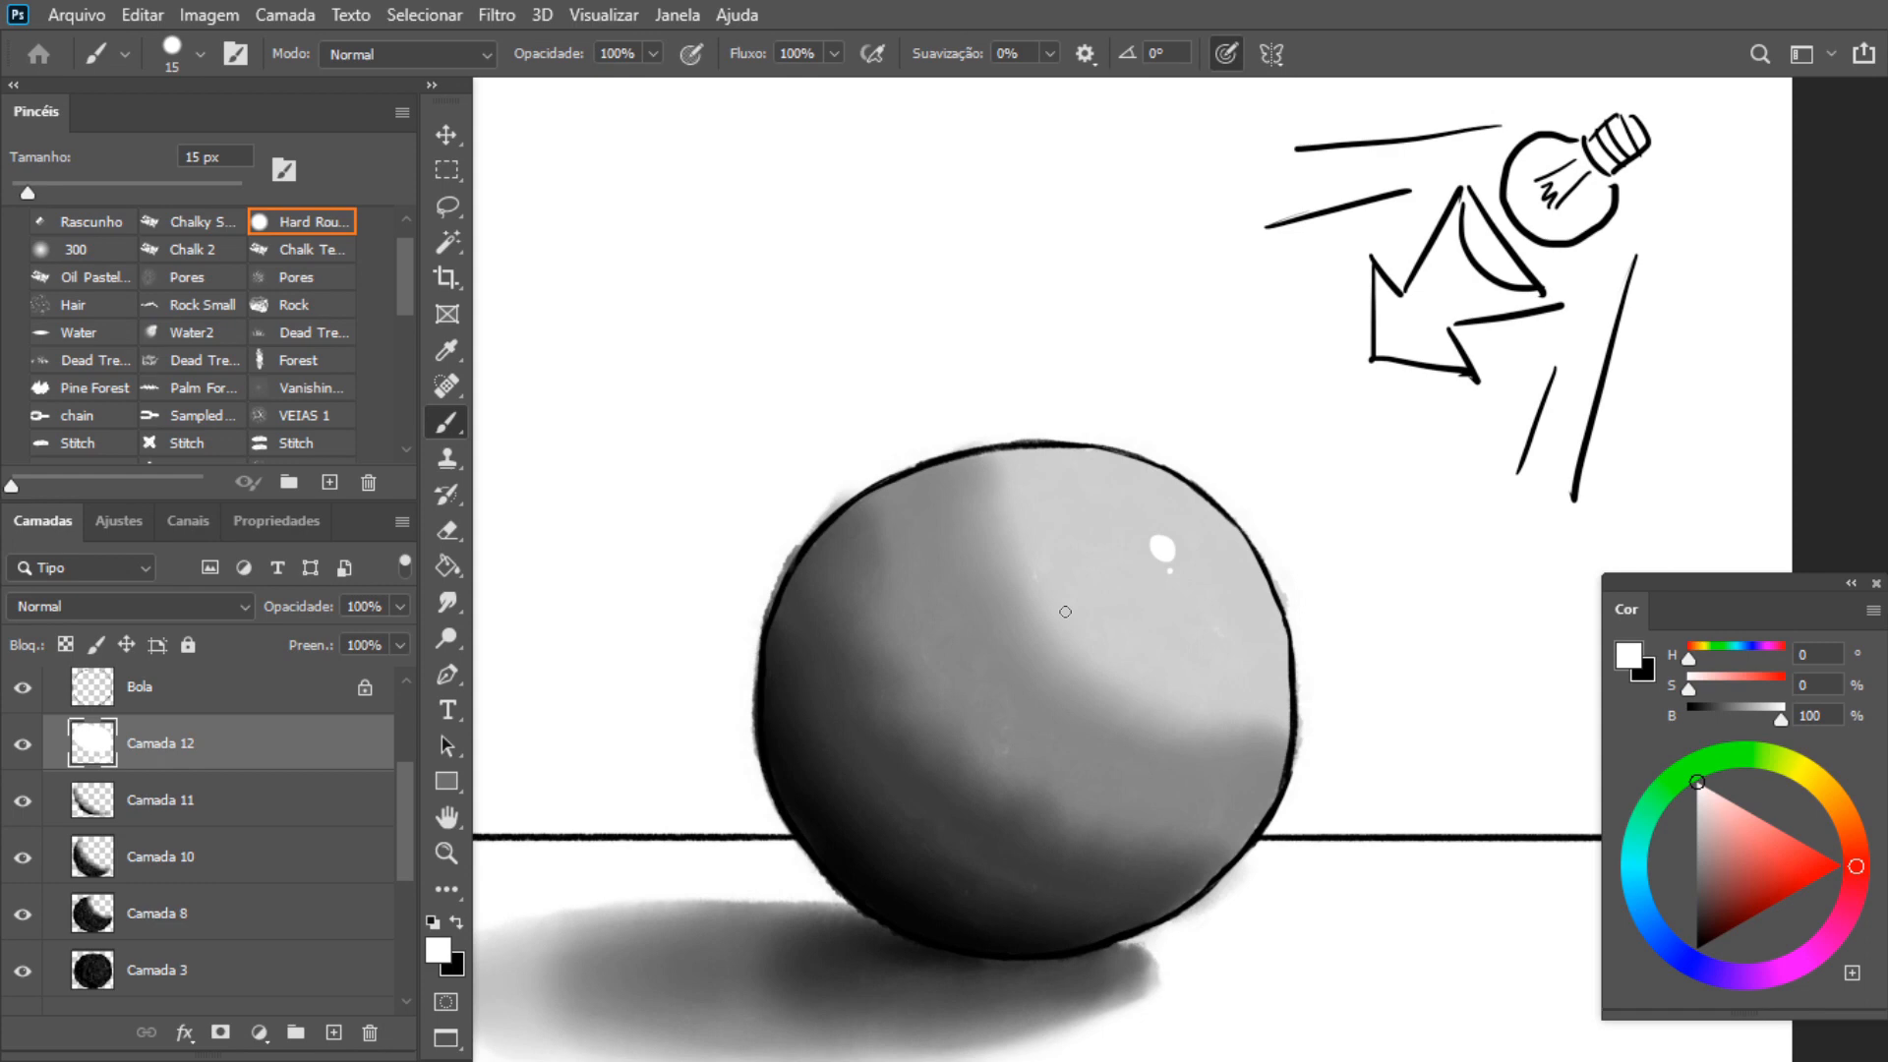
{"action": "left_click_drag", "start_coordinate": [1031, 590], "coordinate": [1036, 551]}
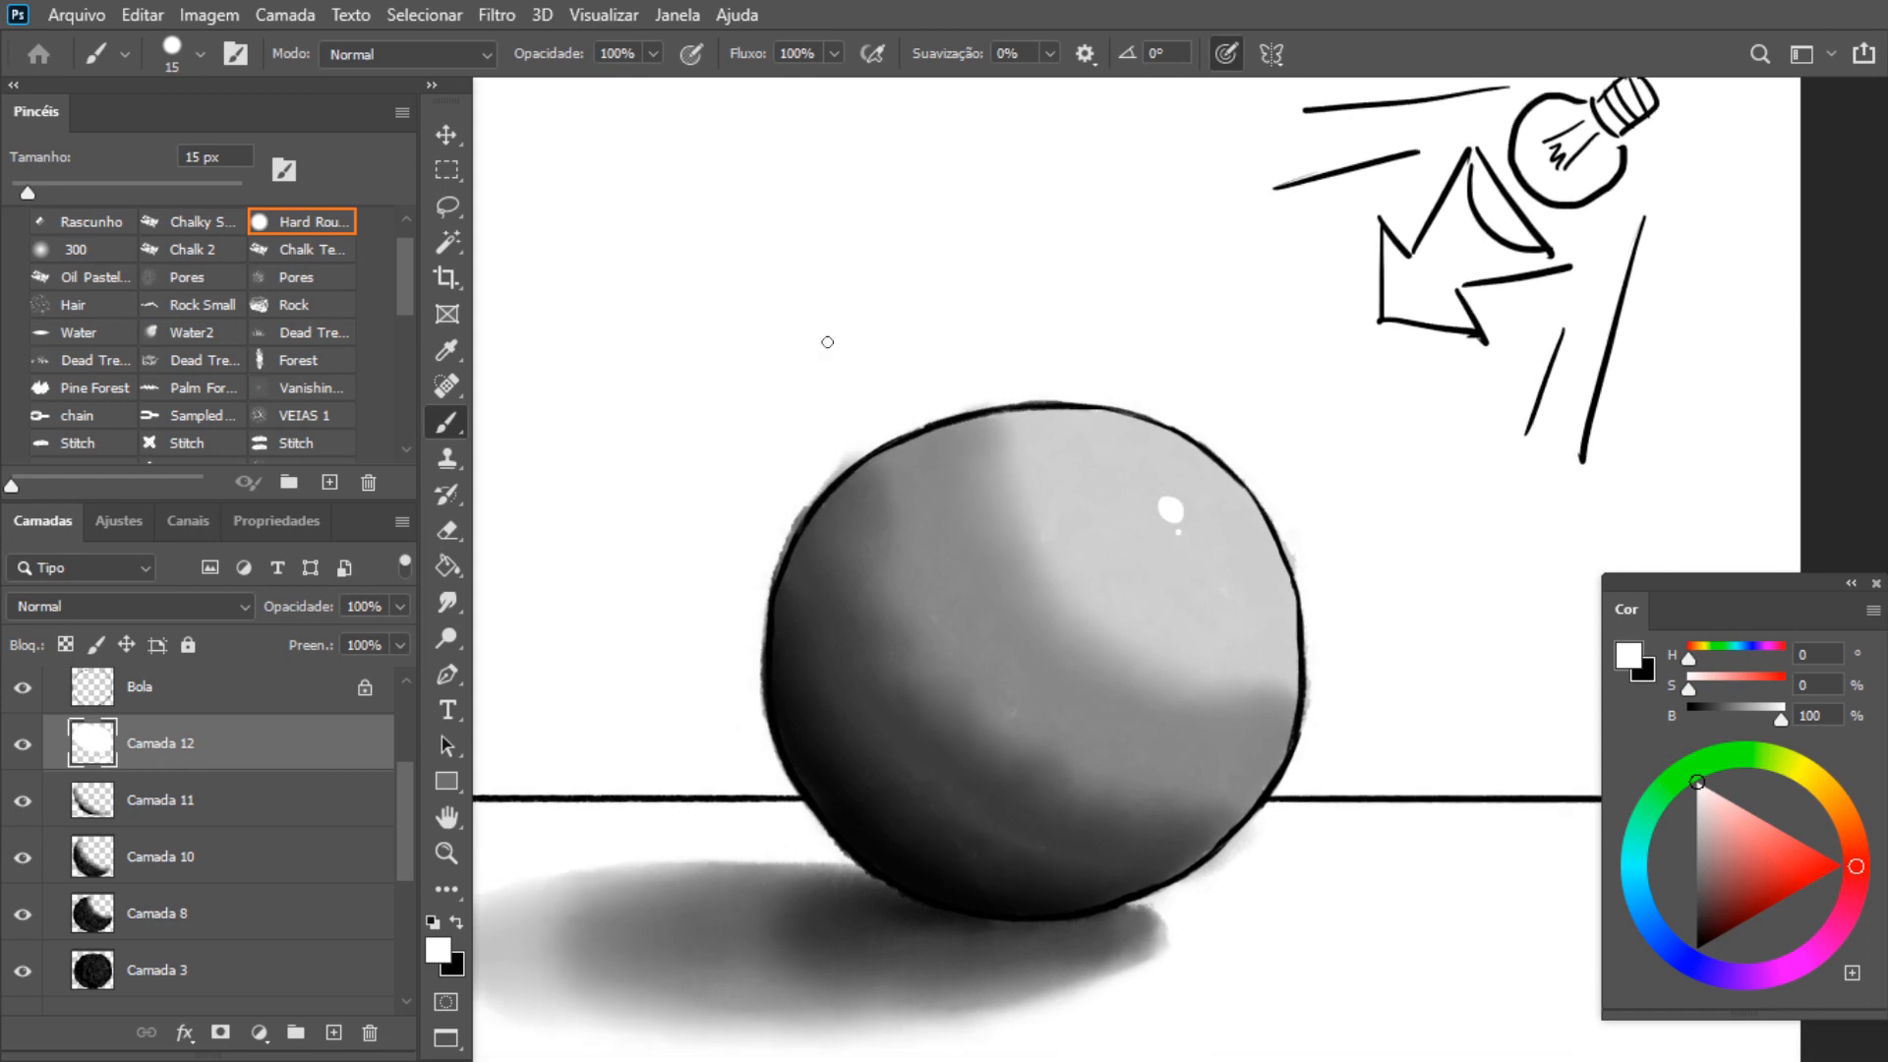
{"action": "left_click", "coordinate": [284, 792]}
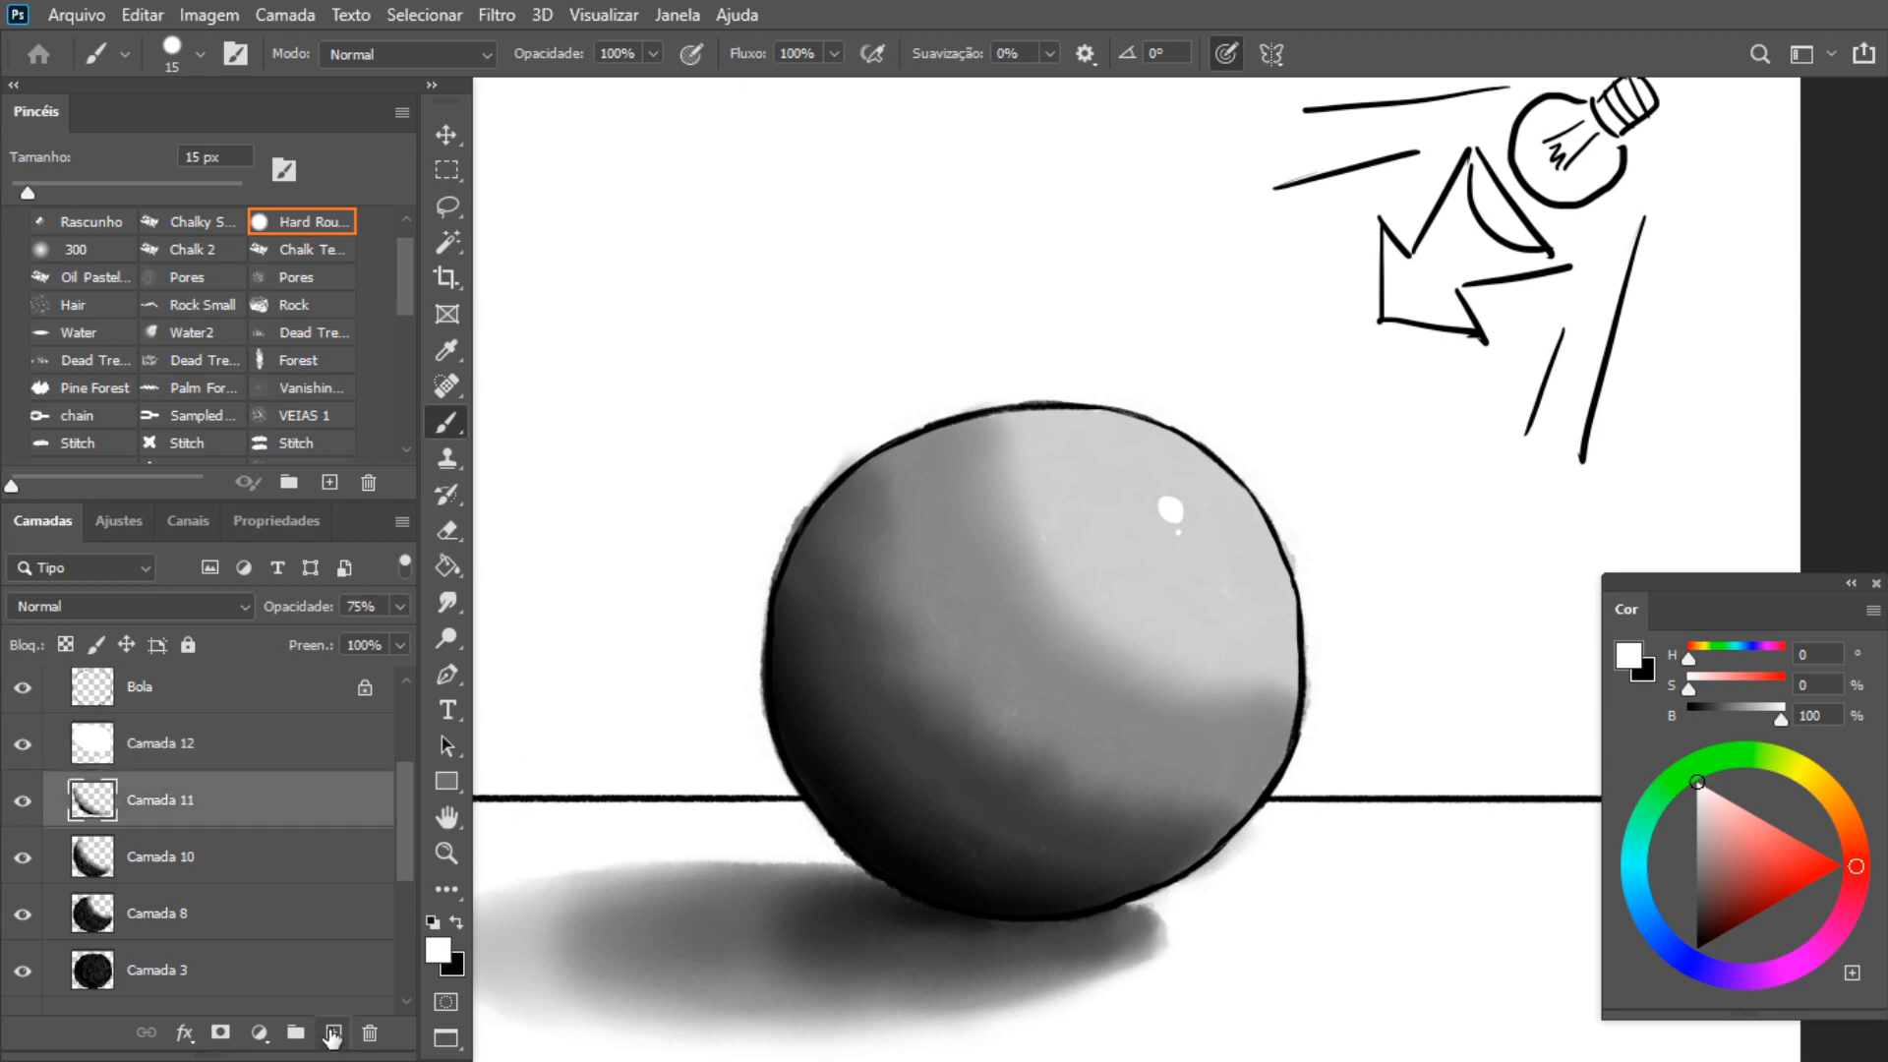
{"action": "left_click_drag", "start_coordinate": [407, 830], "coordinate": [407, 758]}
{"action": "left_click", "coordinate": [23, 730]}
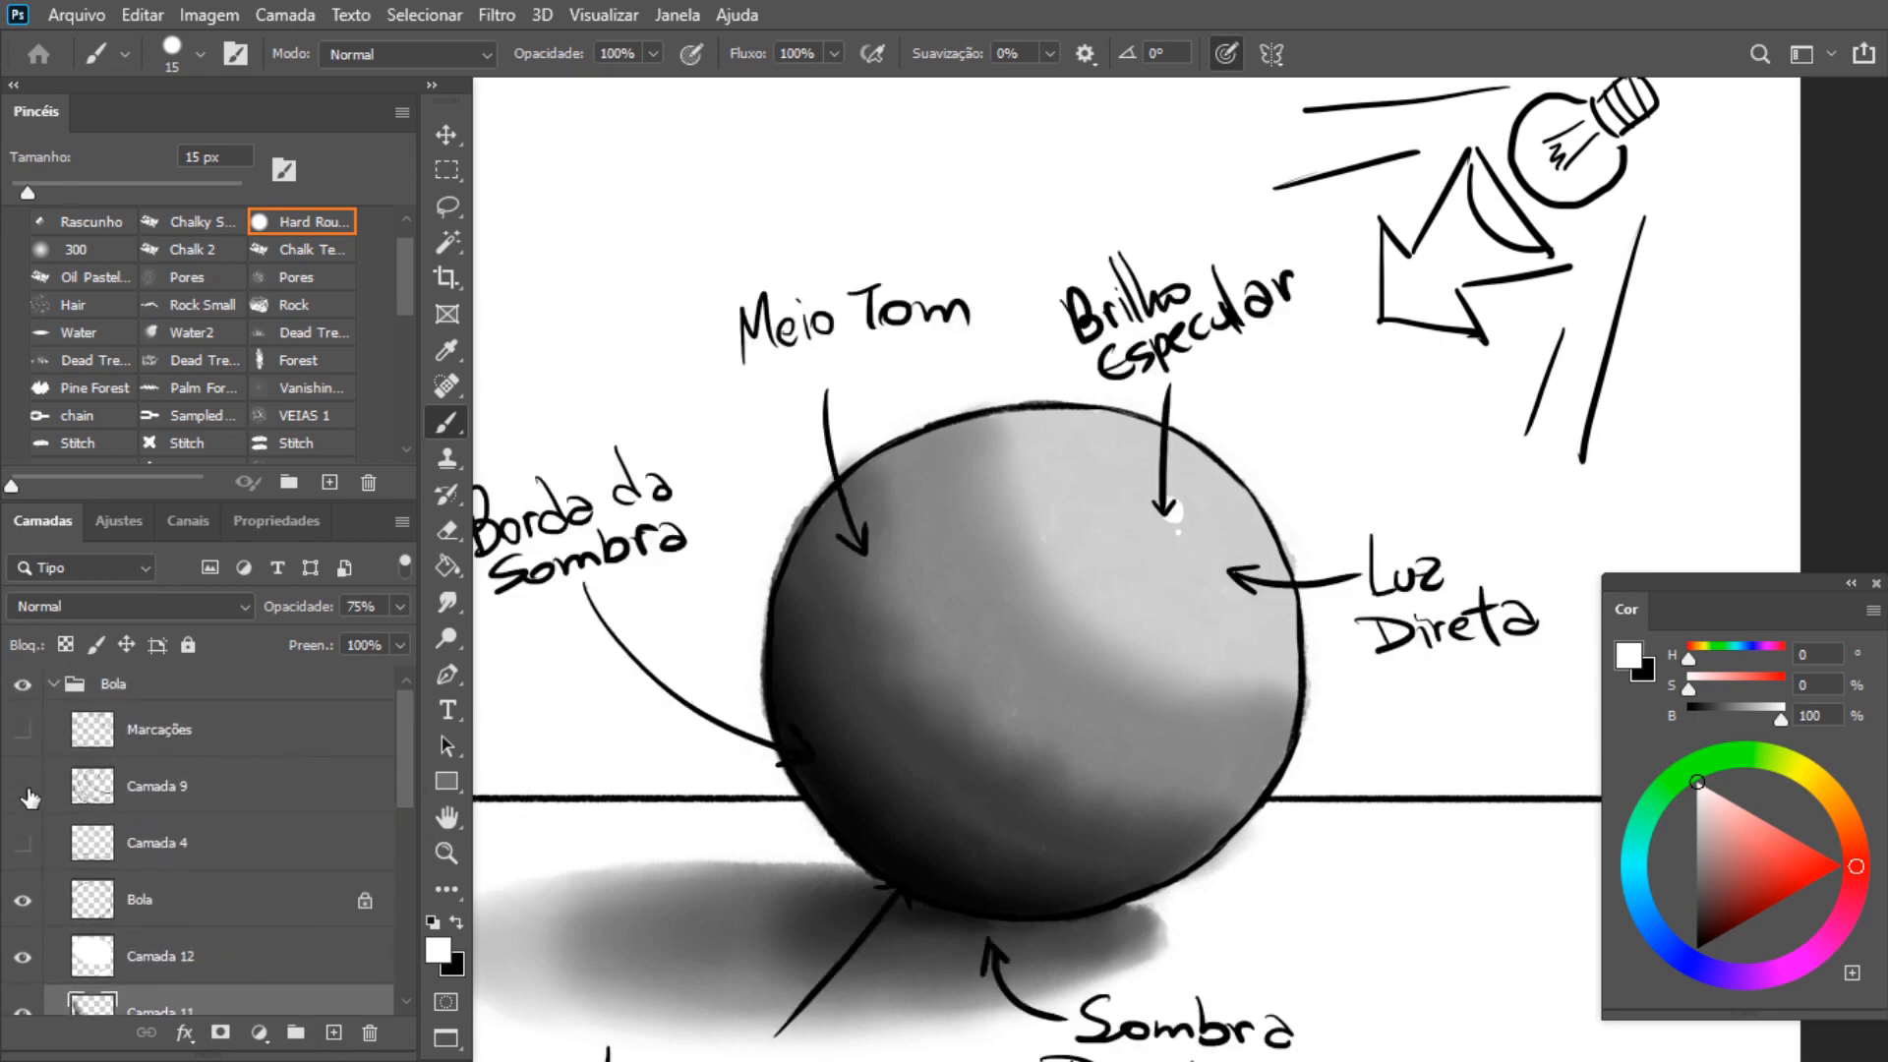
{"action": "left_click", "coordinate": [22, 729]}
{"action": "left_click", "coordinate": [23, 787]}
{"action": "left_click_drag", "start_coordinate": [687, 819], "coordinate": [720, 747]}
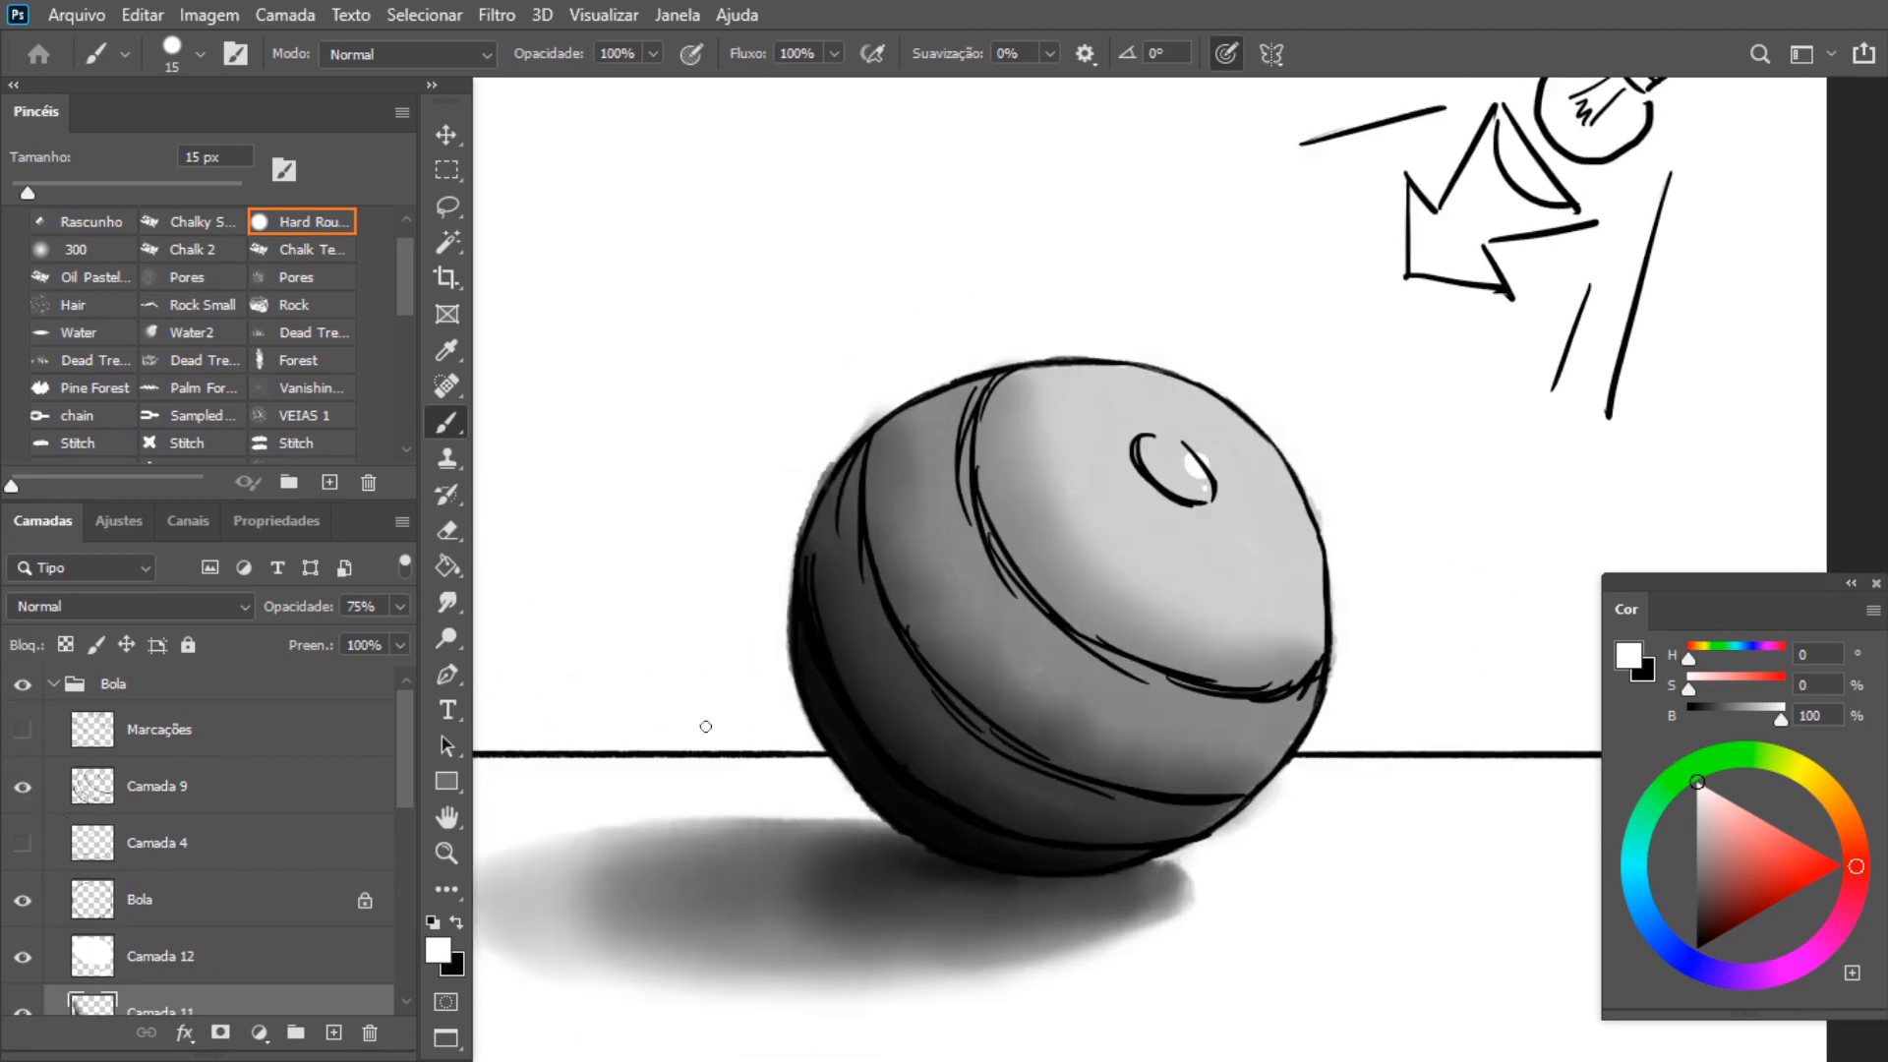
{"action": "left_click_drag", "start_coordinate": [878, 675], "coordinate": [890, 622]}
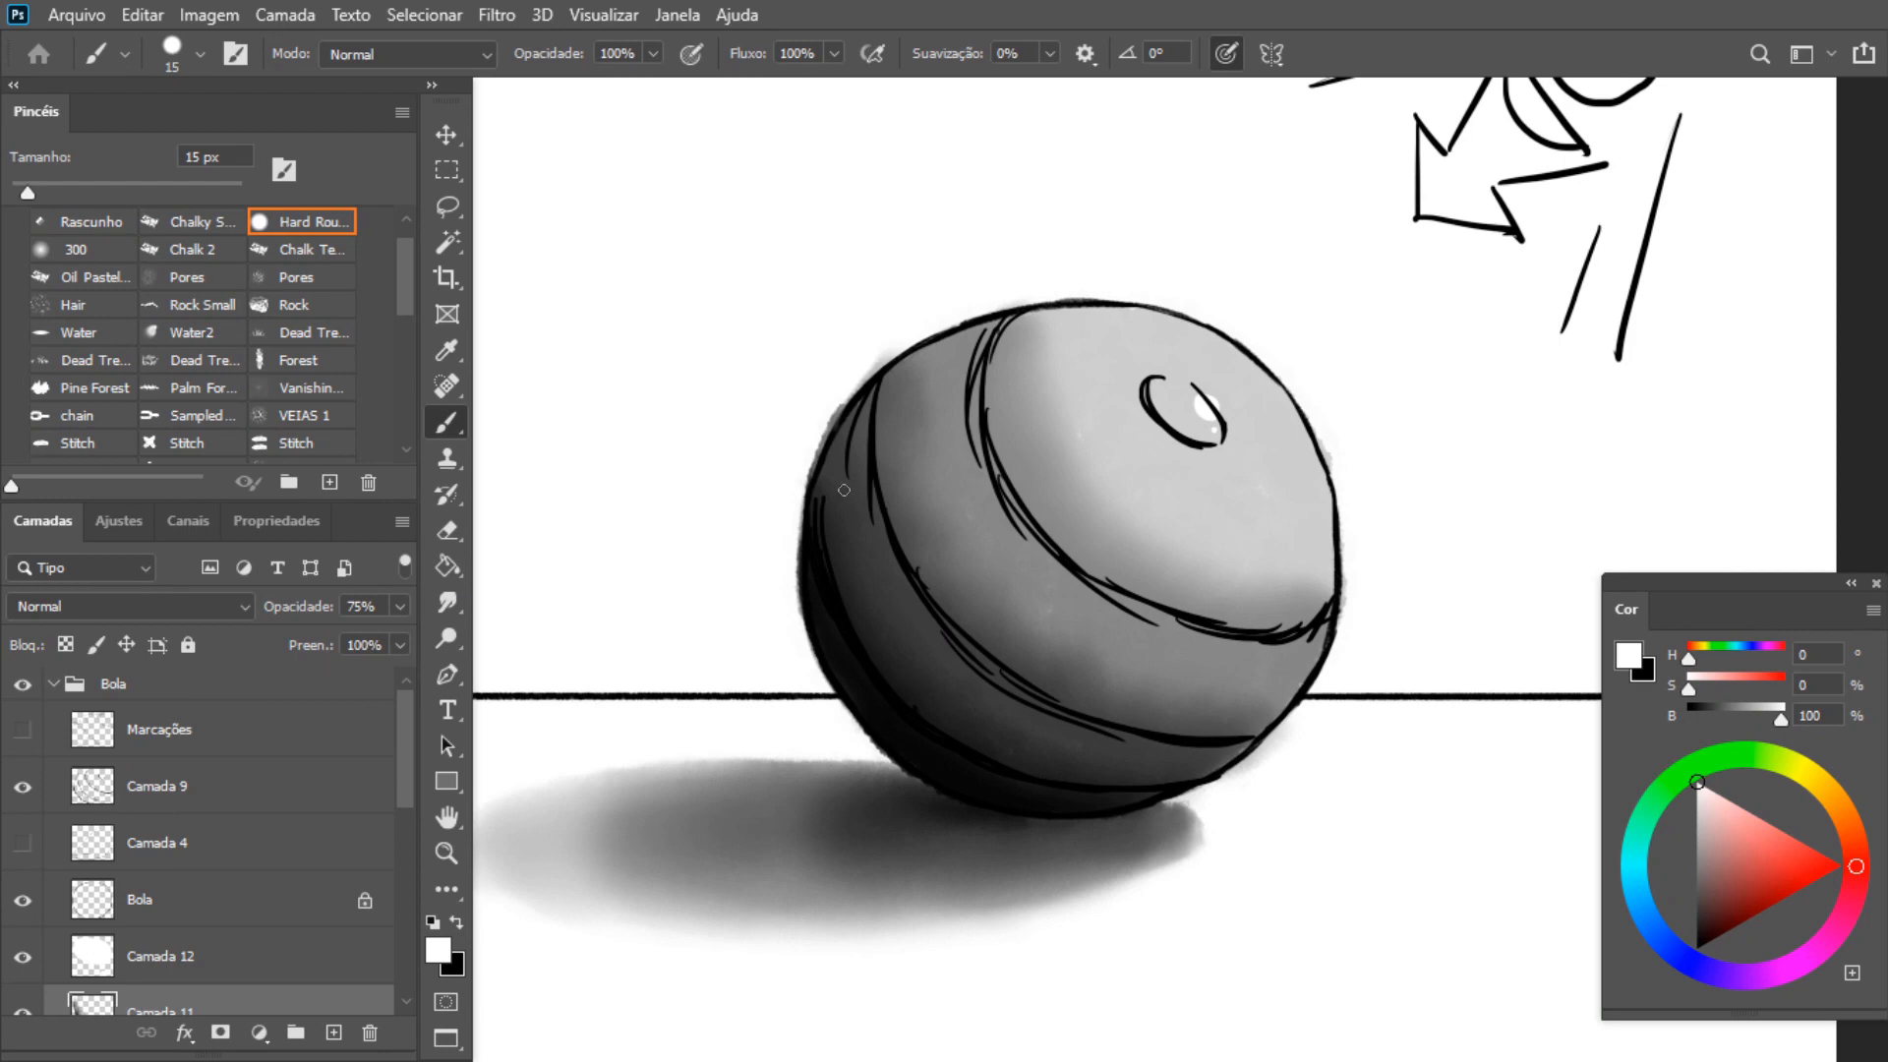
{"action": "left_click_drag", "start_coordinate": [1070, 564], "coordinate": [1059, 580]}
{"action": "left_click_drag", "start_coordinate": [891, 589], "coordinate": [883, 518]}
Sketch black arrows on both sides showing light bouncing off the ground toward the ball, and undo them all
{"action": "key", "text": "x"}
{"action": "mouse_move", "coordinate": [1445, 427]}
{"action": "left_mouse_down"}
{"action": "mouse_move", "coordinate": [1329, 814]}
{"action": "mouse_move", "coordinate": [1371, 799]}
{"action": "mouse_move", "coordinate": [1224, 754]}
{"action": "mouse_move", "coordinate": [1216, 778]}
{"action": "left_mouse_up"}
{"action": "mouse_move", "coordinate": [656, 183]}
{"action": "left_mouse_down"}
{"action": "mouse_move", "coordinate": [565, 668]}
{"action": "mouse_move", "coordinate": [747, 652]}
{"action": "mouse_move", "coordinate": [700, 686]}
{"action": "left_mouse_up"}
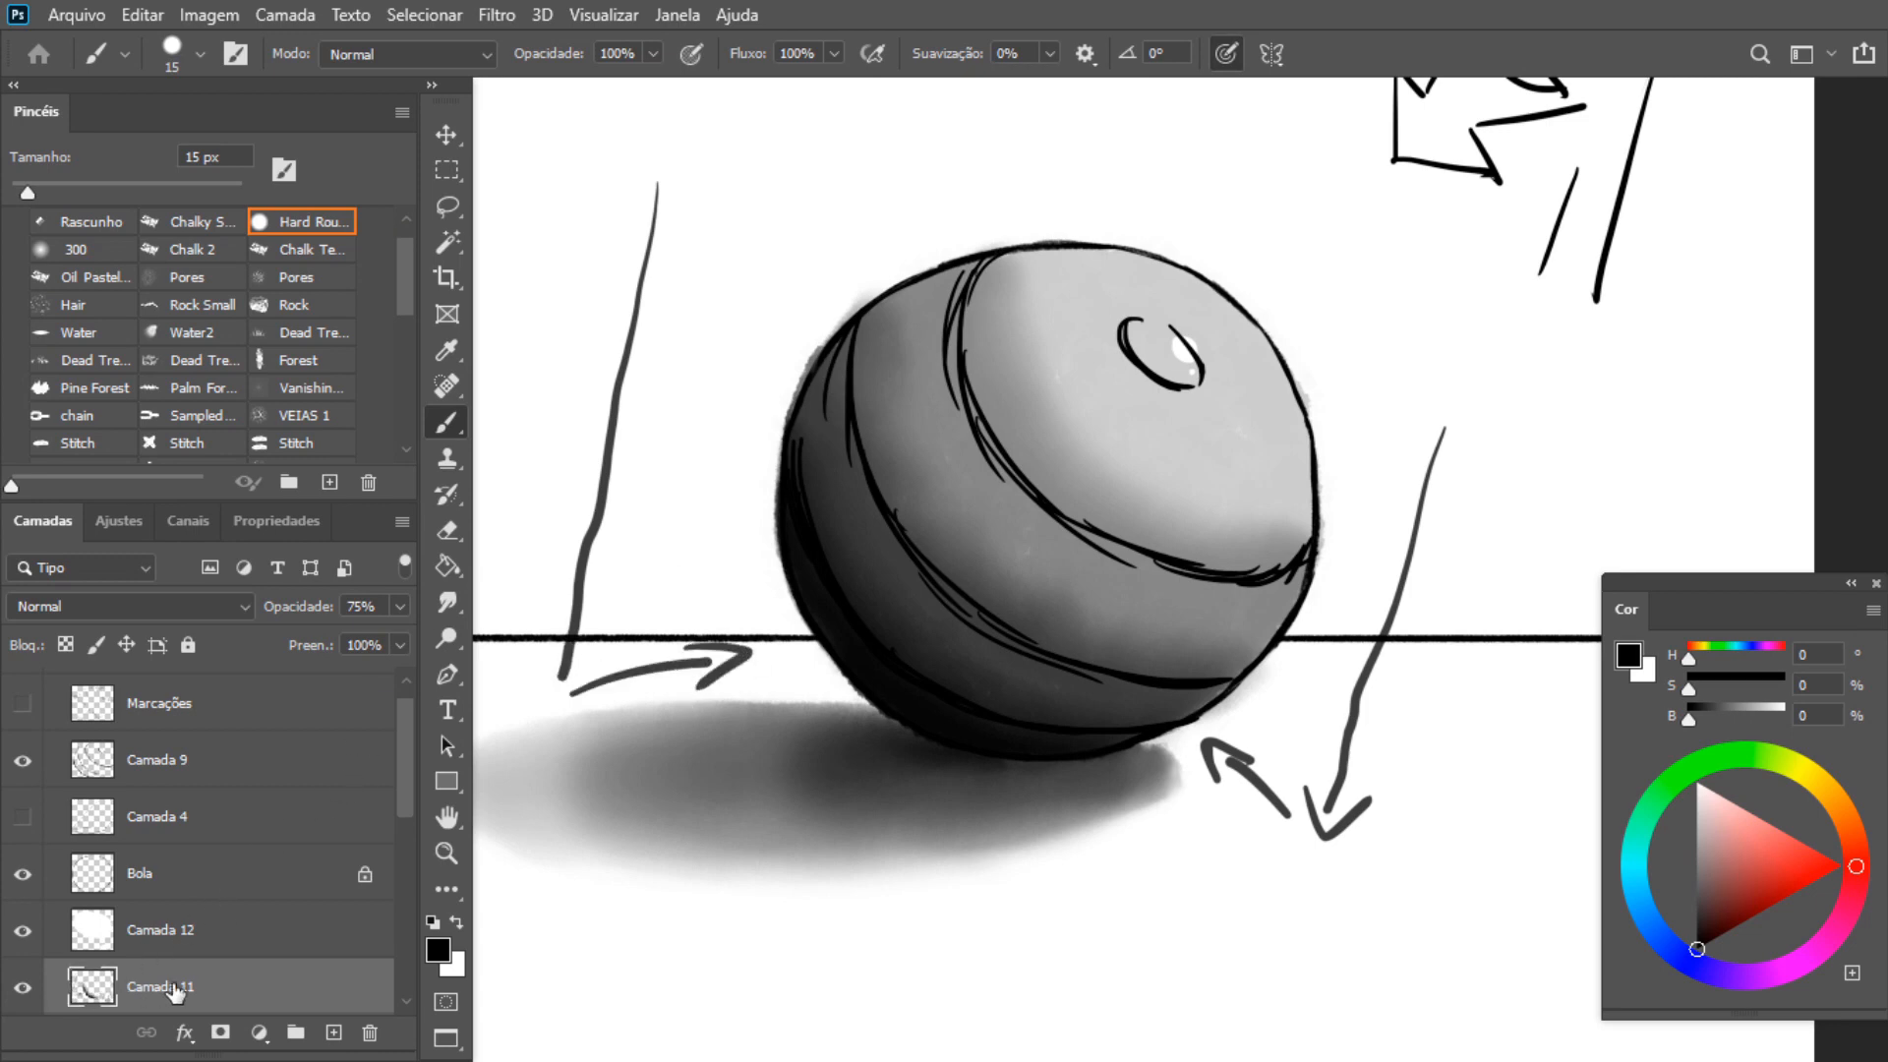
{"action": "key", "text": "ctrl+z"}
{"action": "key", "text": "ctrl+z"}
{"action": "key", "text": "ctrl+z"}
{"action": "key", "text": "ctrl+z"}
{"action": "key", "text": "ctrl+z"}
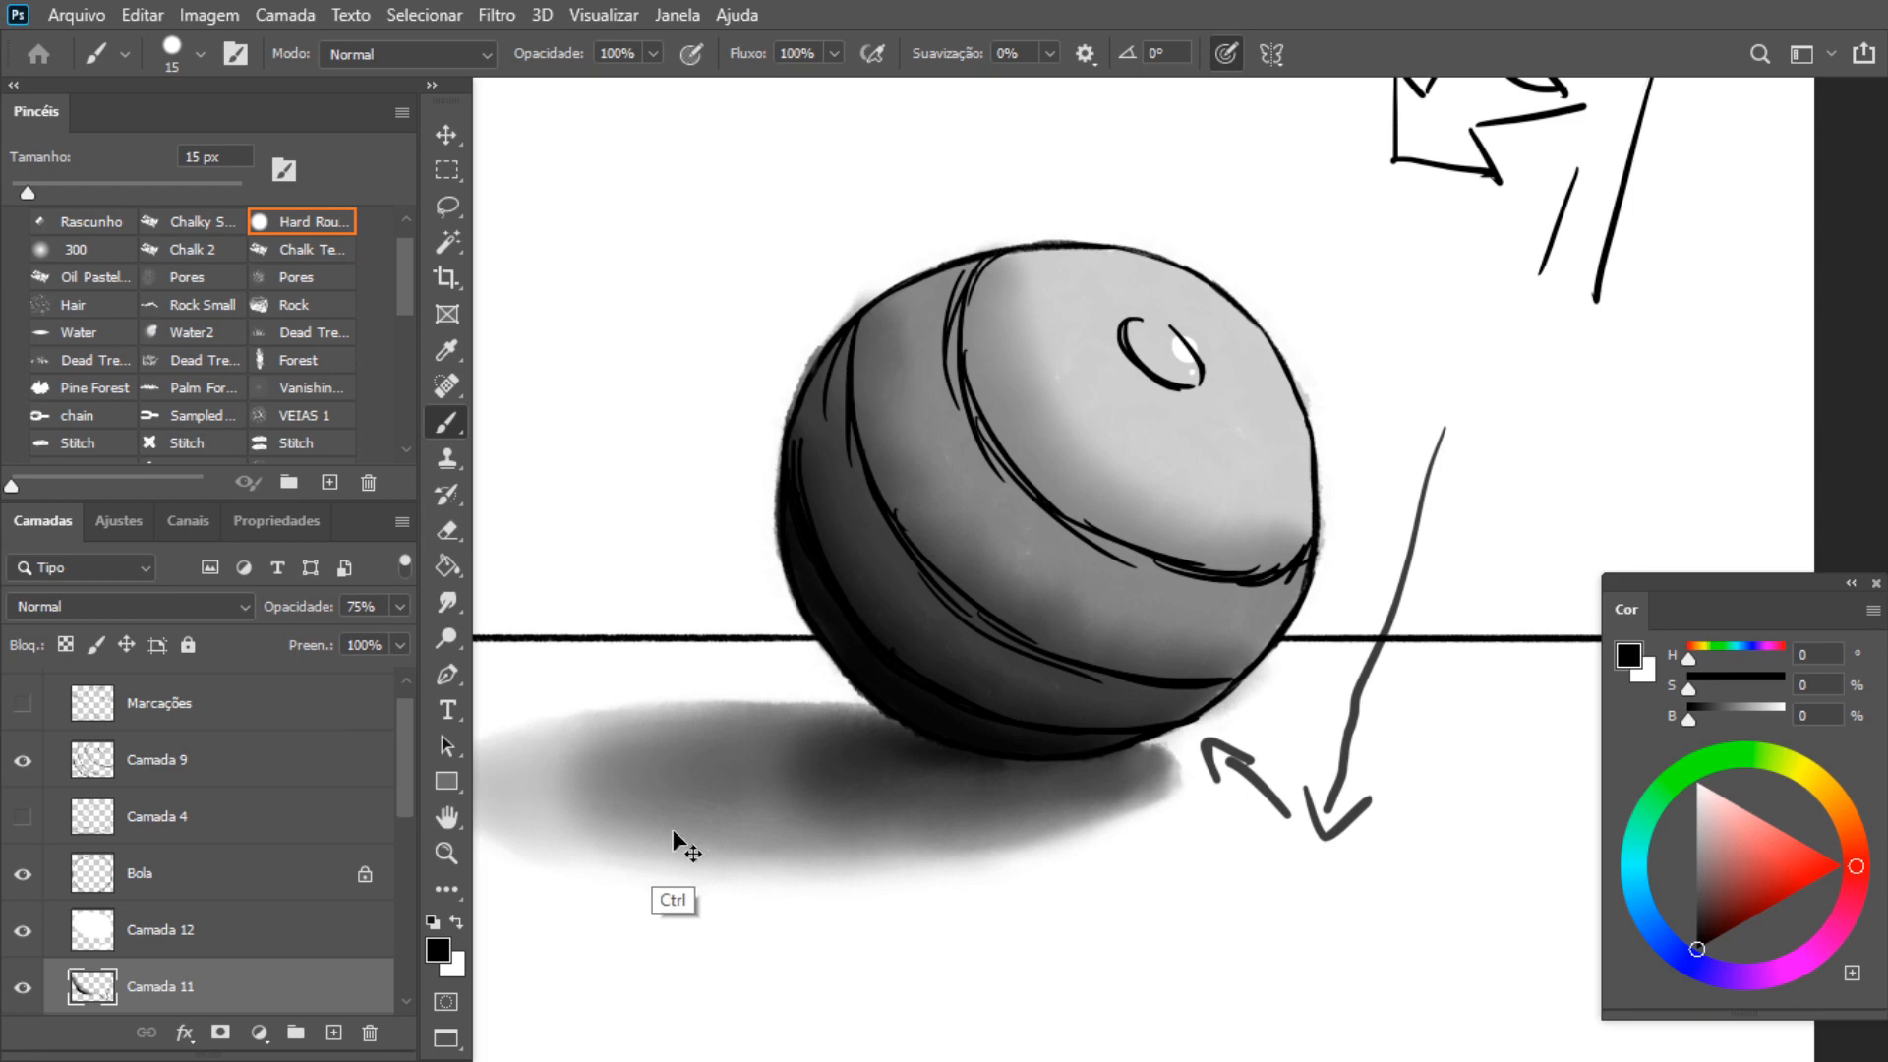
{"action": "key", "text": "ctrl+z"}
{"action": "key", "text": "ctrl+z"}
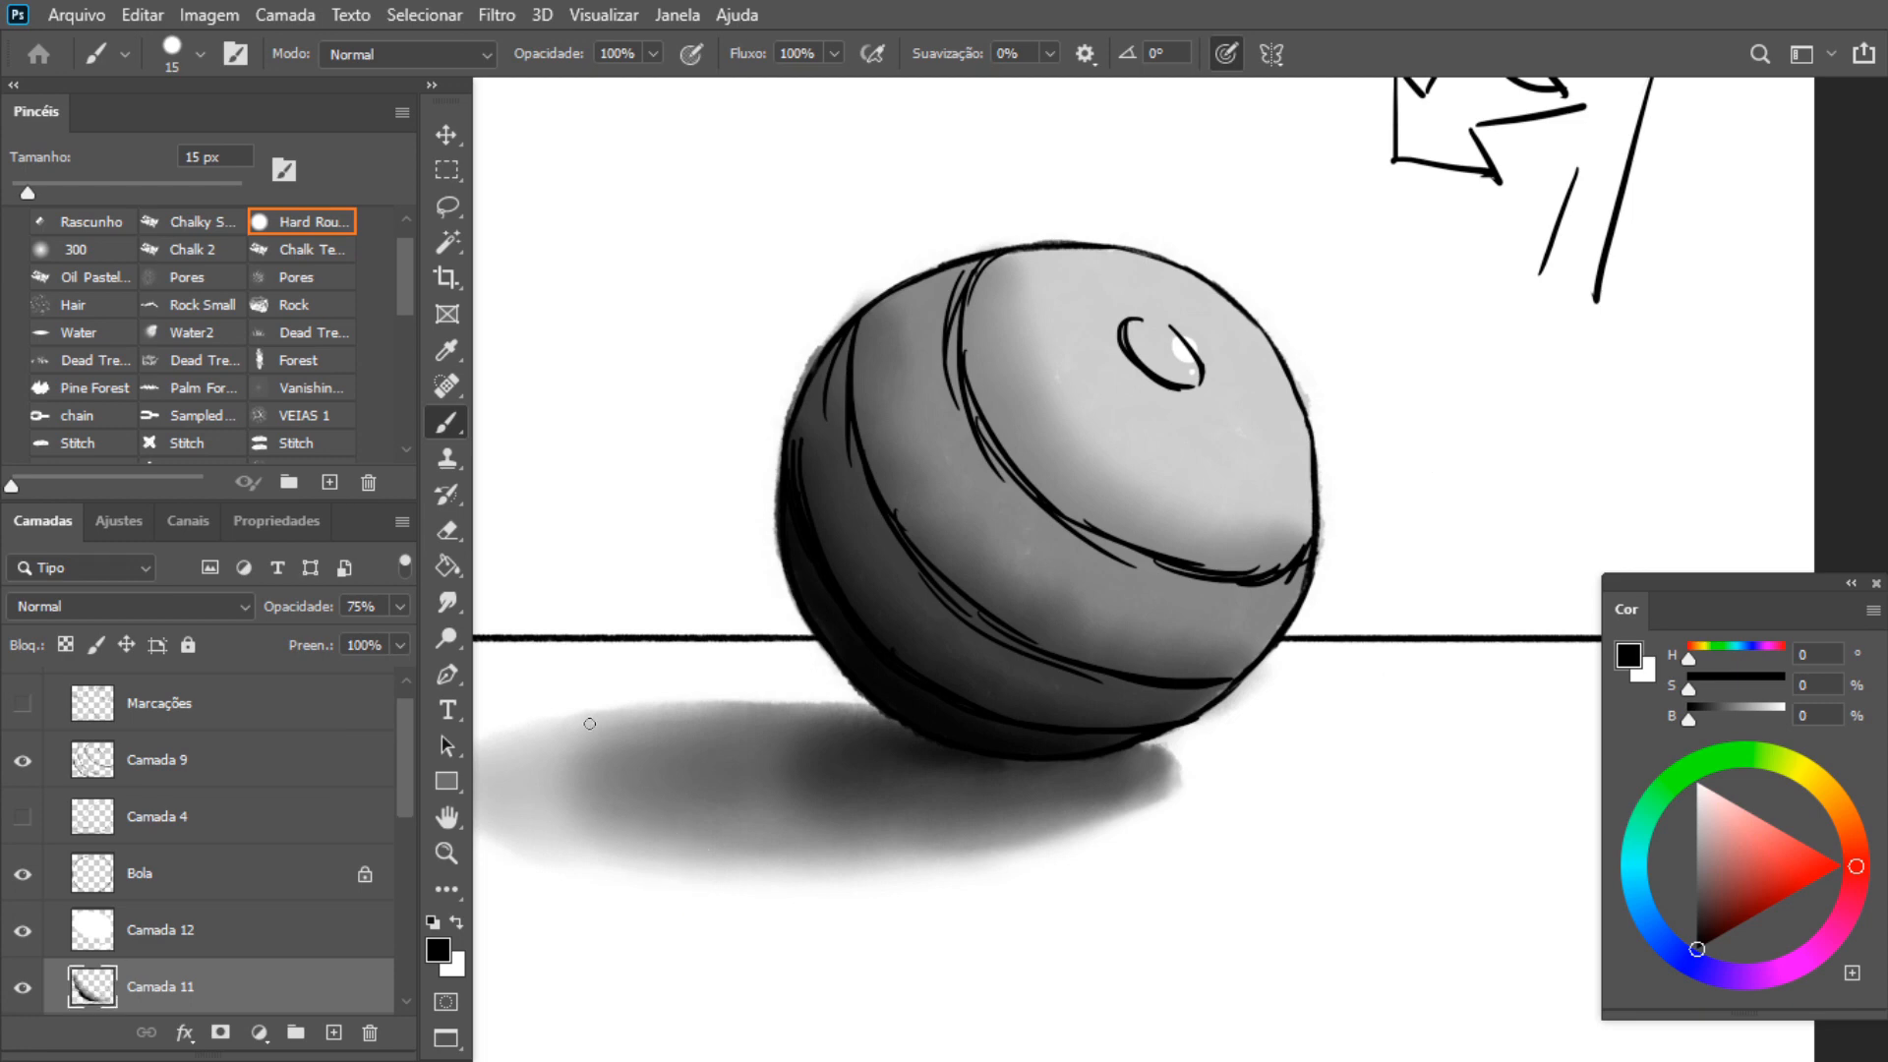
Set up a new layer above Camada 11 with the black Rascunho brush at 24 px, and hide the guide layer Camada 9
{"action": "left_click_drag", "start_coordinate": [746, 689], "coordinate": [814, 683]}
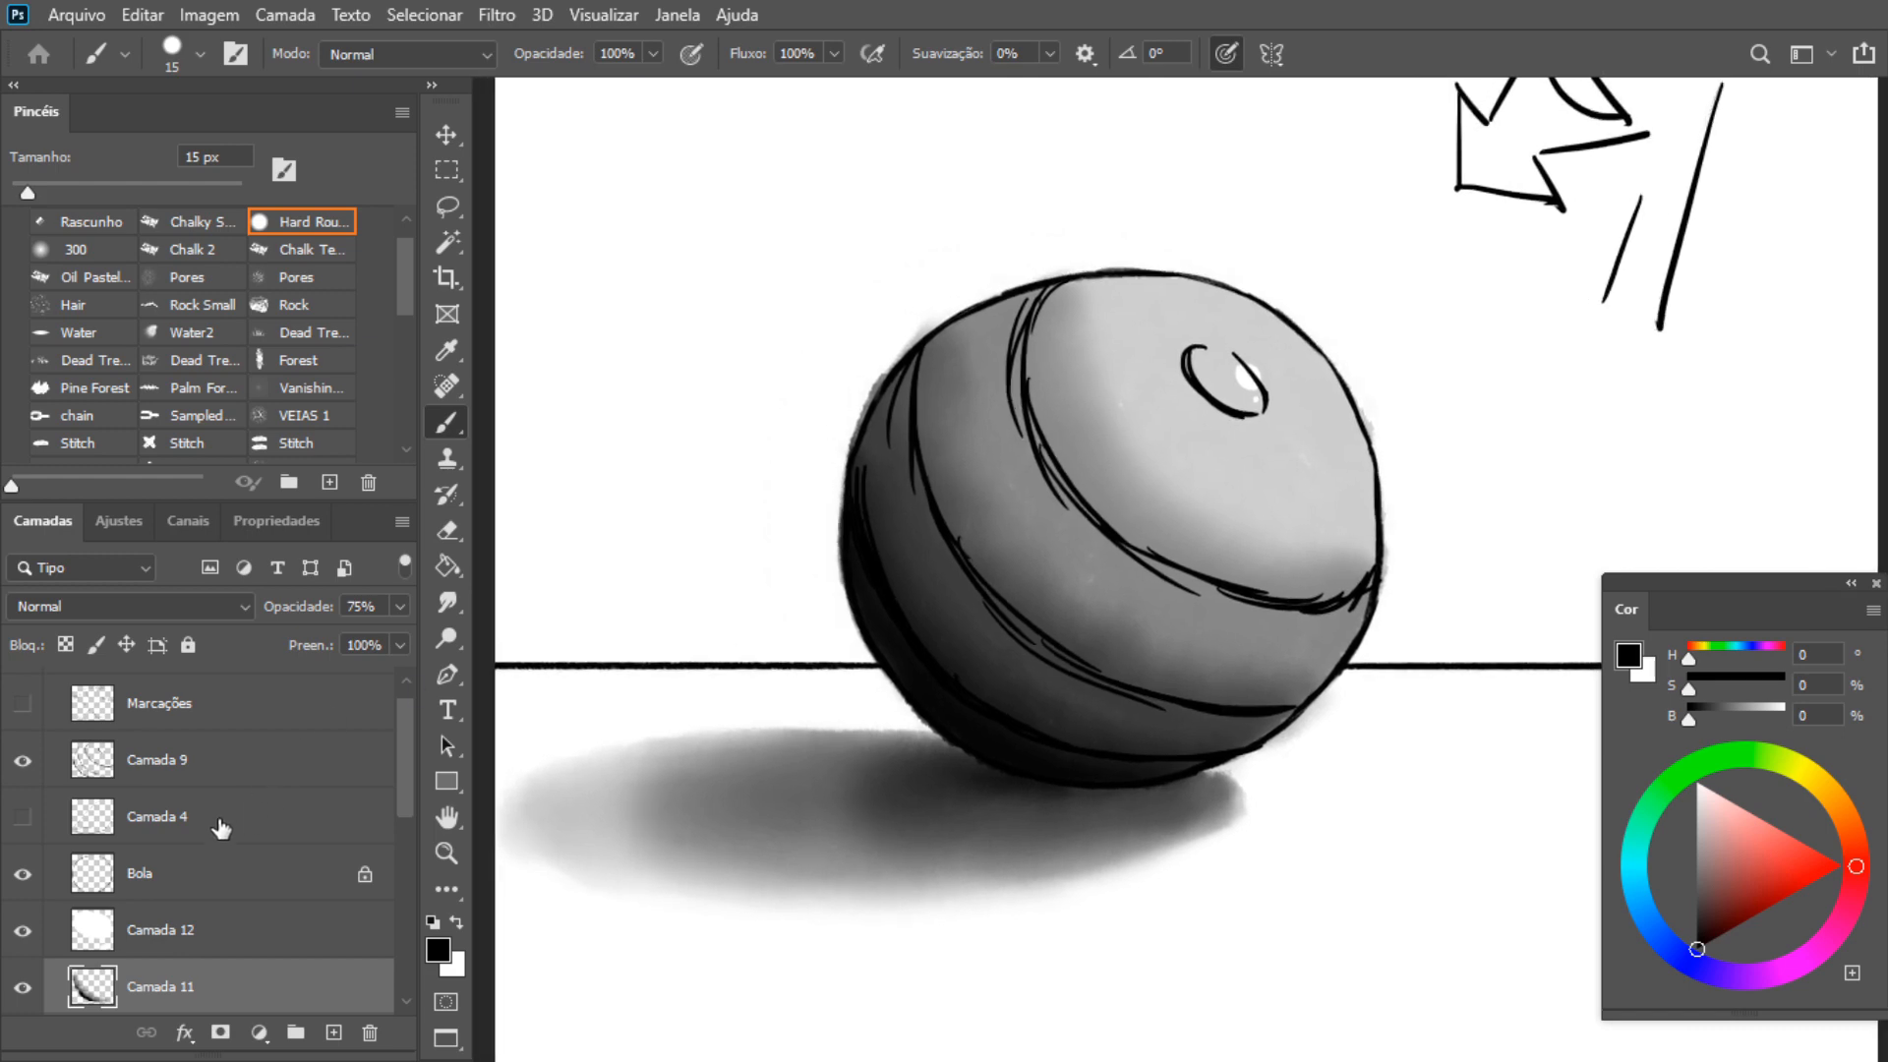
{"action": "left_click_drag", "start_coordinate": [405, 753], "coordinate": [410, 812]}
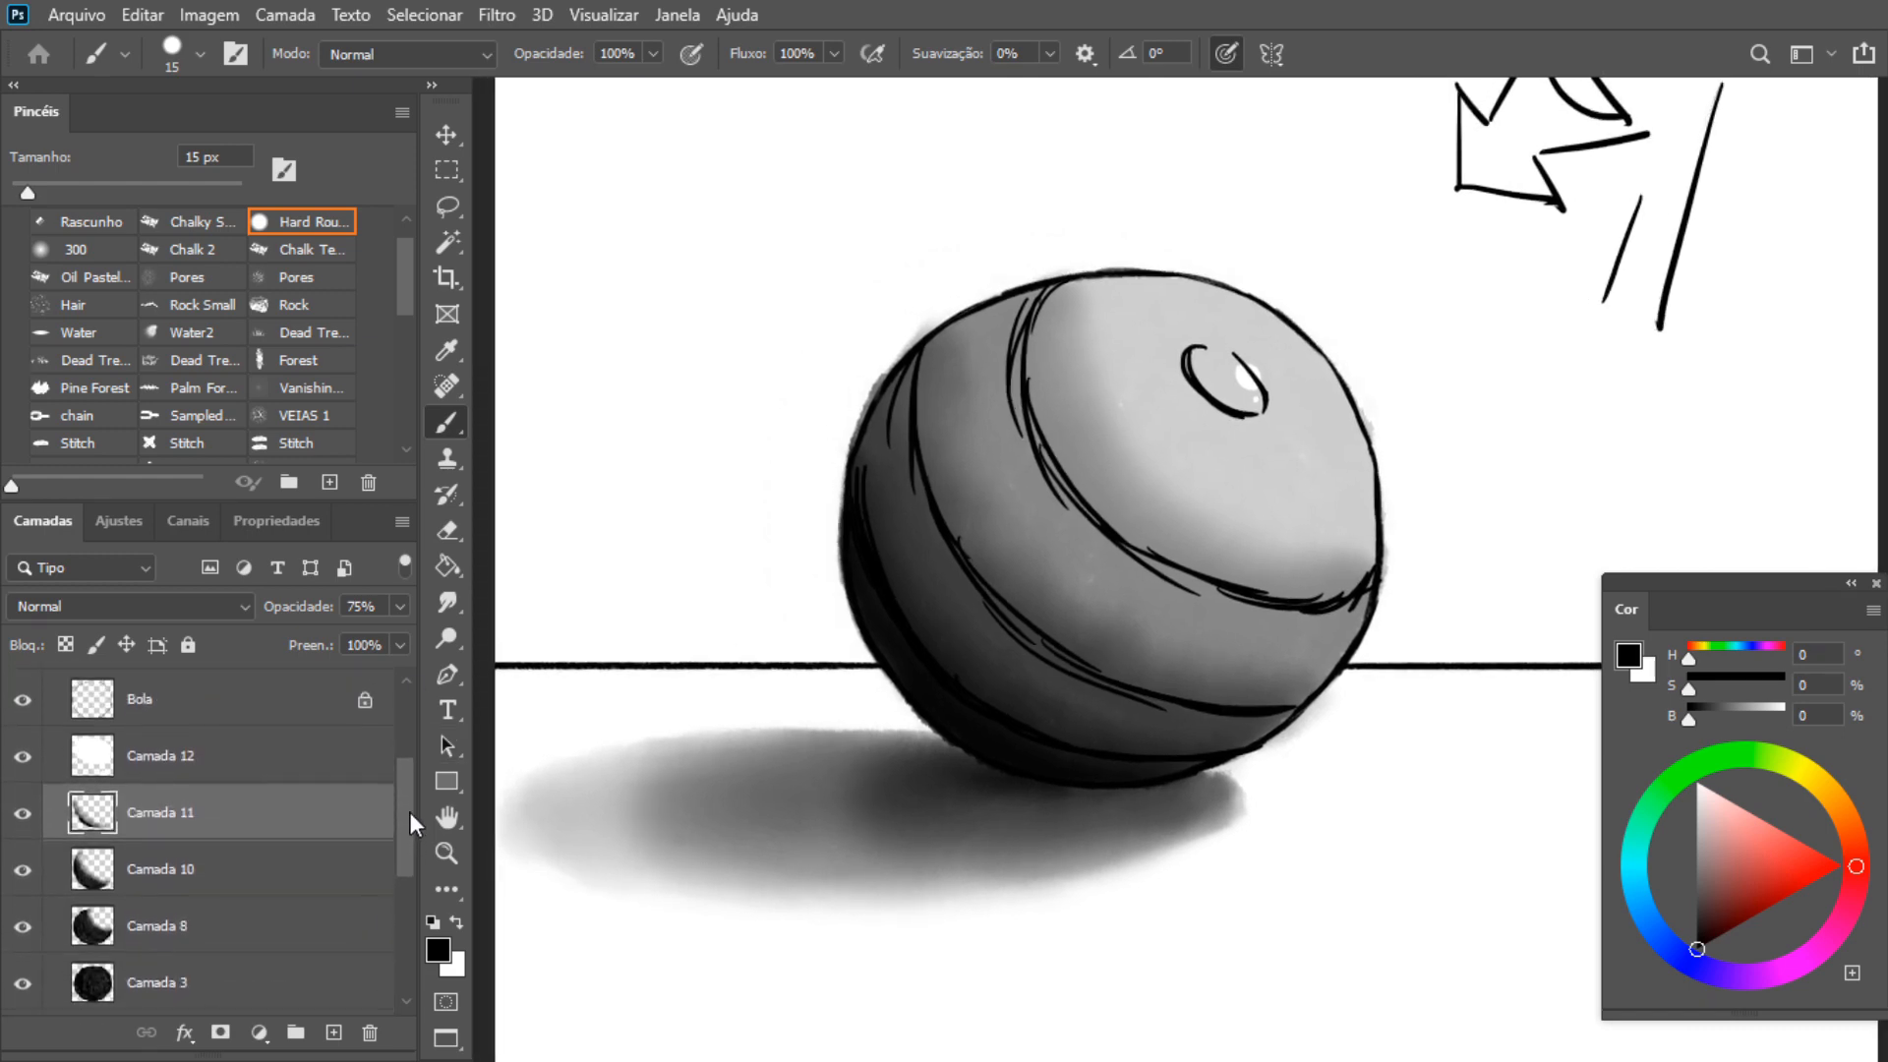
{"action": "left_click", "coordinate": [334, 1033]}
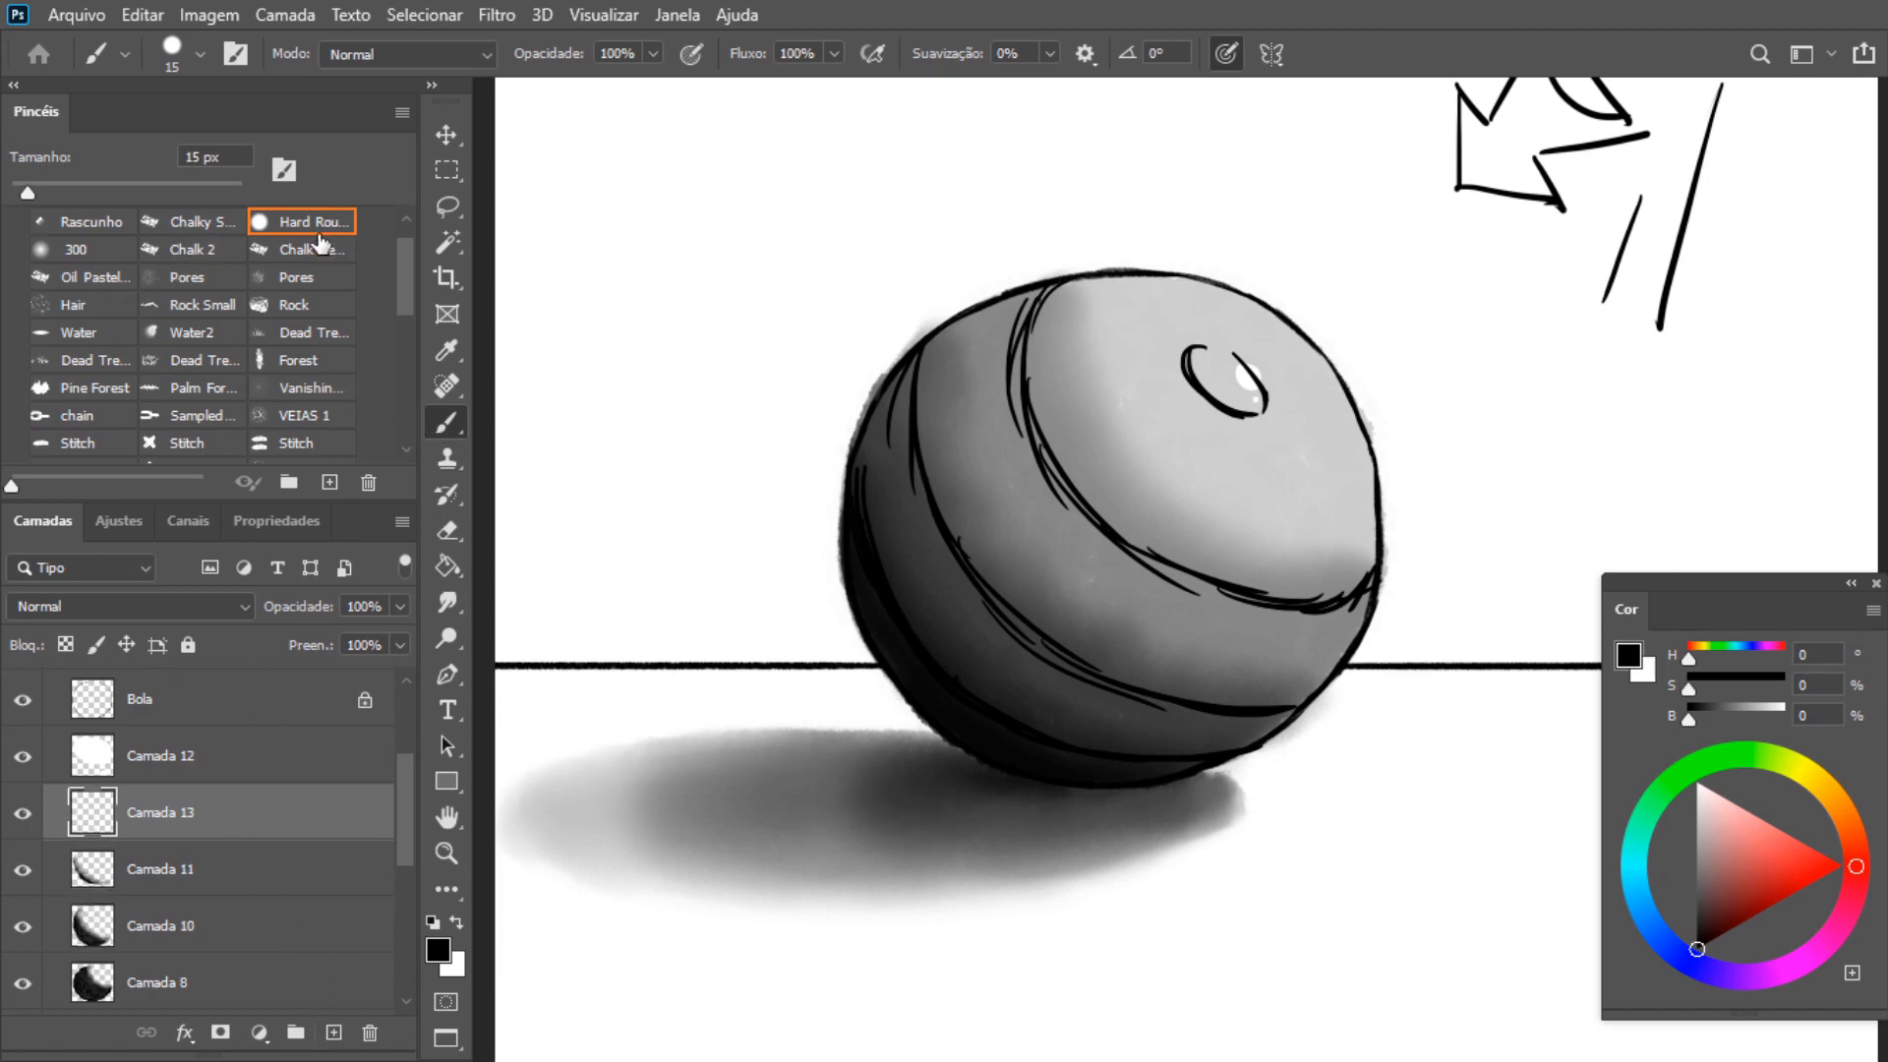
{"action": "left_click", "coordinate": [87, 221]}
{"action": "left_click", "coordinate": [35, 187]}
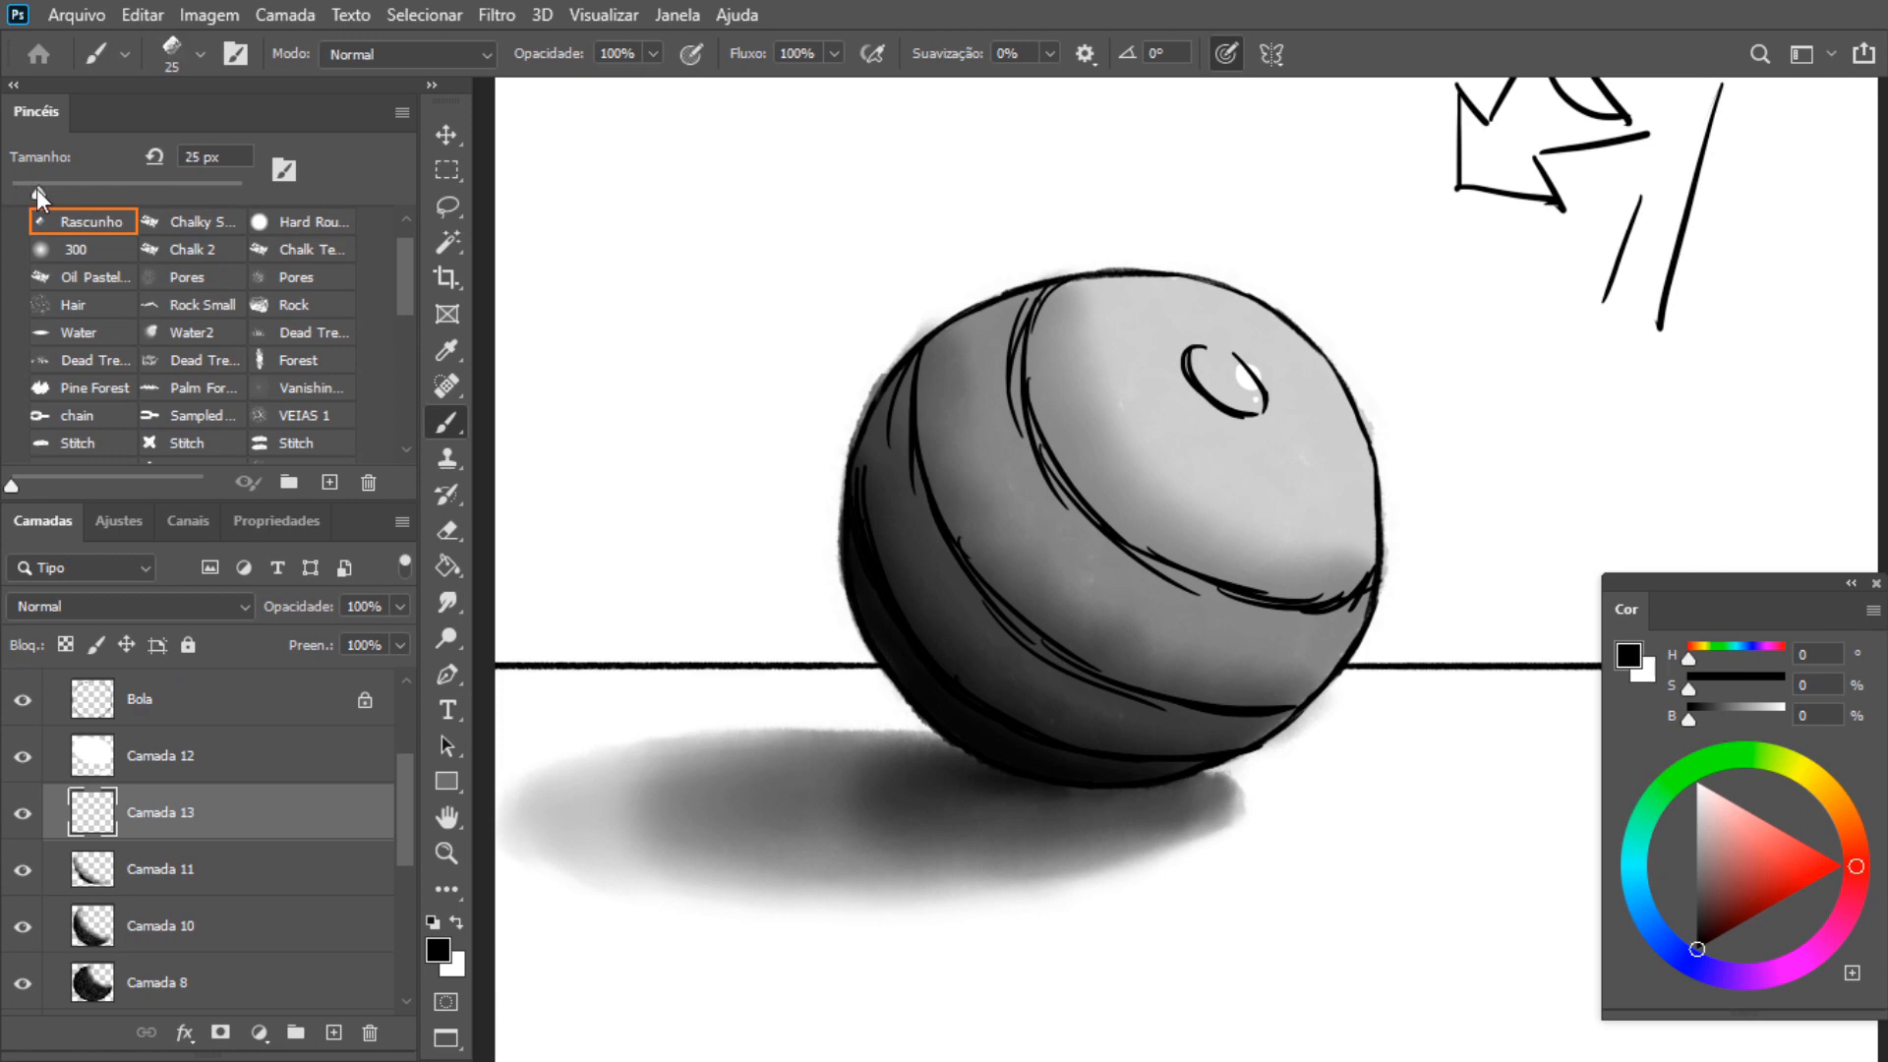
{"action": "left_click", "coordinate": [53, 189]}
{"action": "left_click", "coordinate": [37, 189]}
{"action": "mouse_move", "coordinate": [406, 823]}
{"action": "left_mouse_down"}
{"action": "mouse_move", "coordinate": [396, 763]}
{"action": "mouse_move", "coordinate": [406, 820]}
{"action": "left_mouse_up"}
{"action": "left_click", "coordinate": [23, 786]}
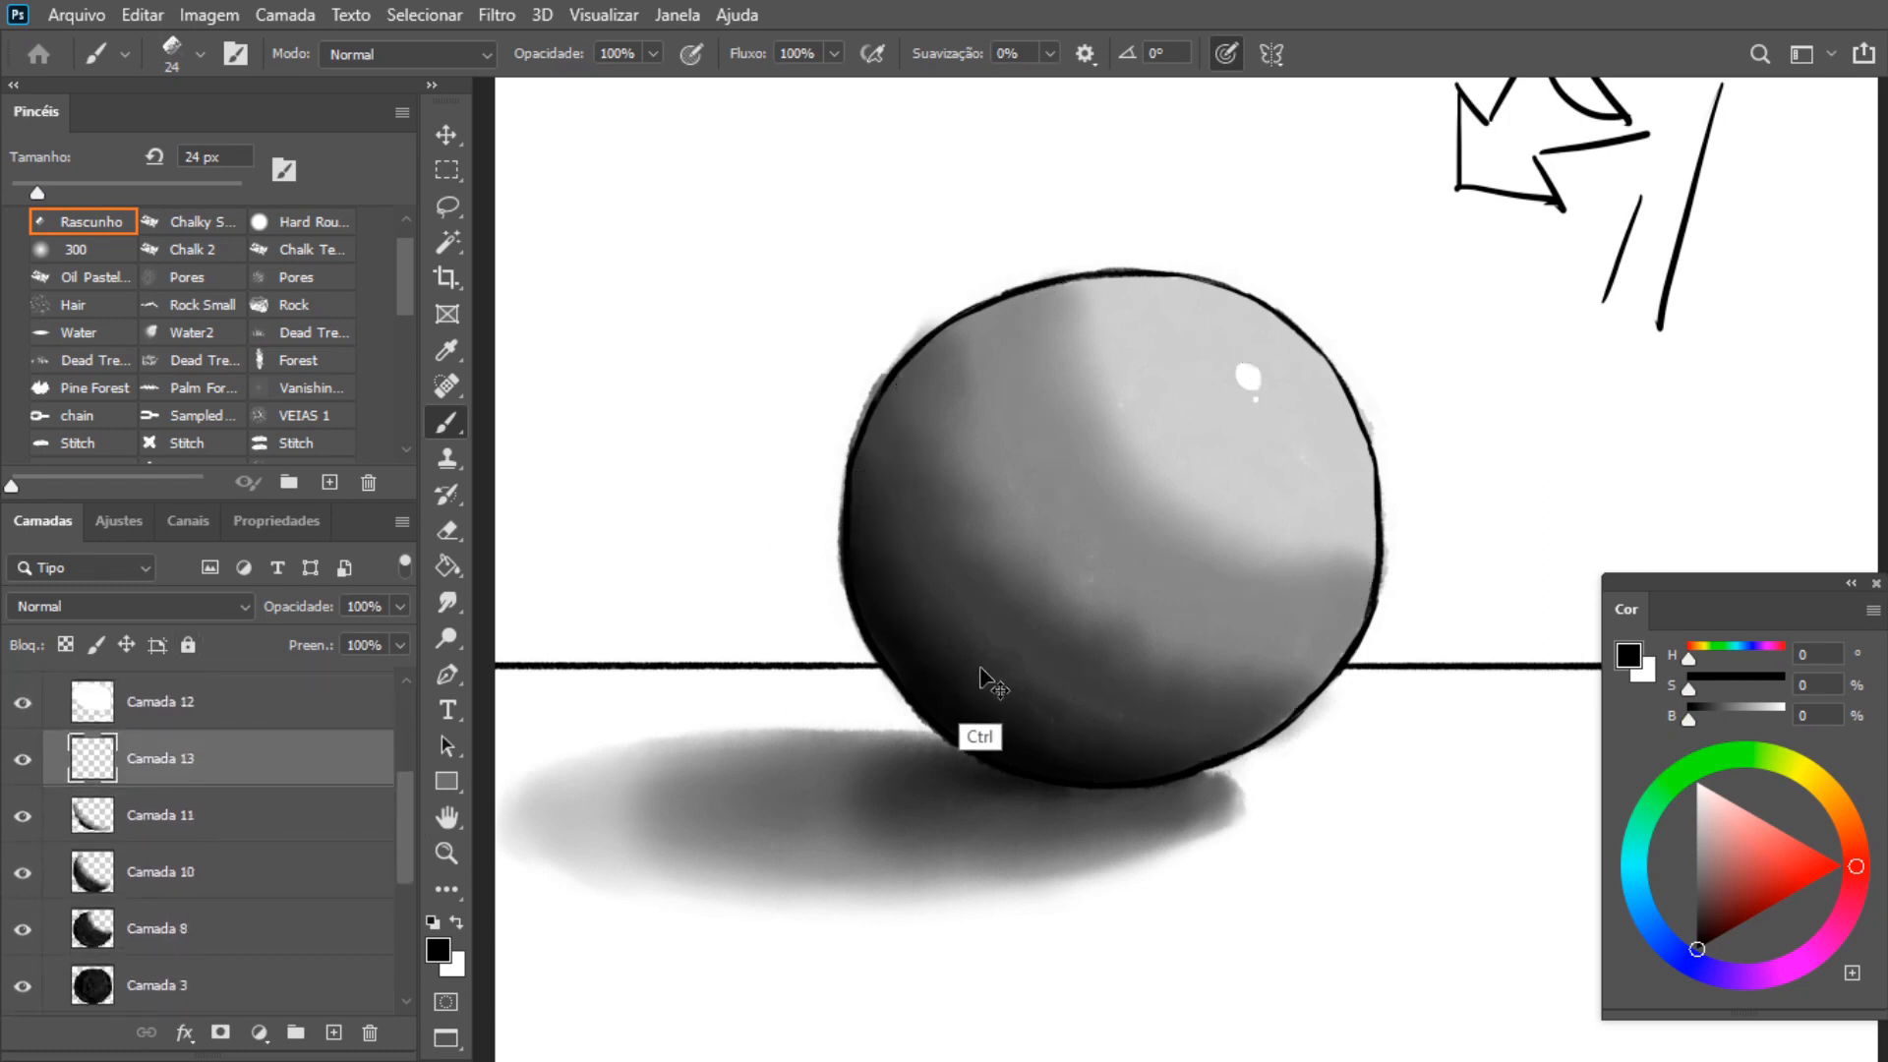
{"action": "key", "text": "ctrl+plus"}
{"action": "left_click_drag", "start_coordinate": [895, 691], "coordinate": [905, 573]}
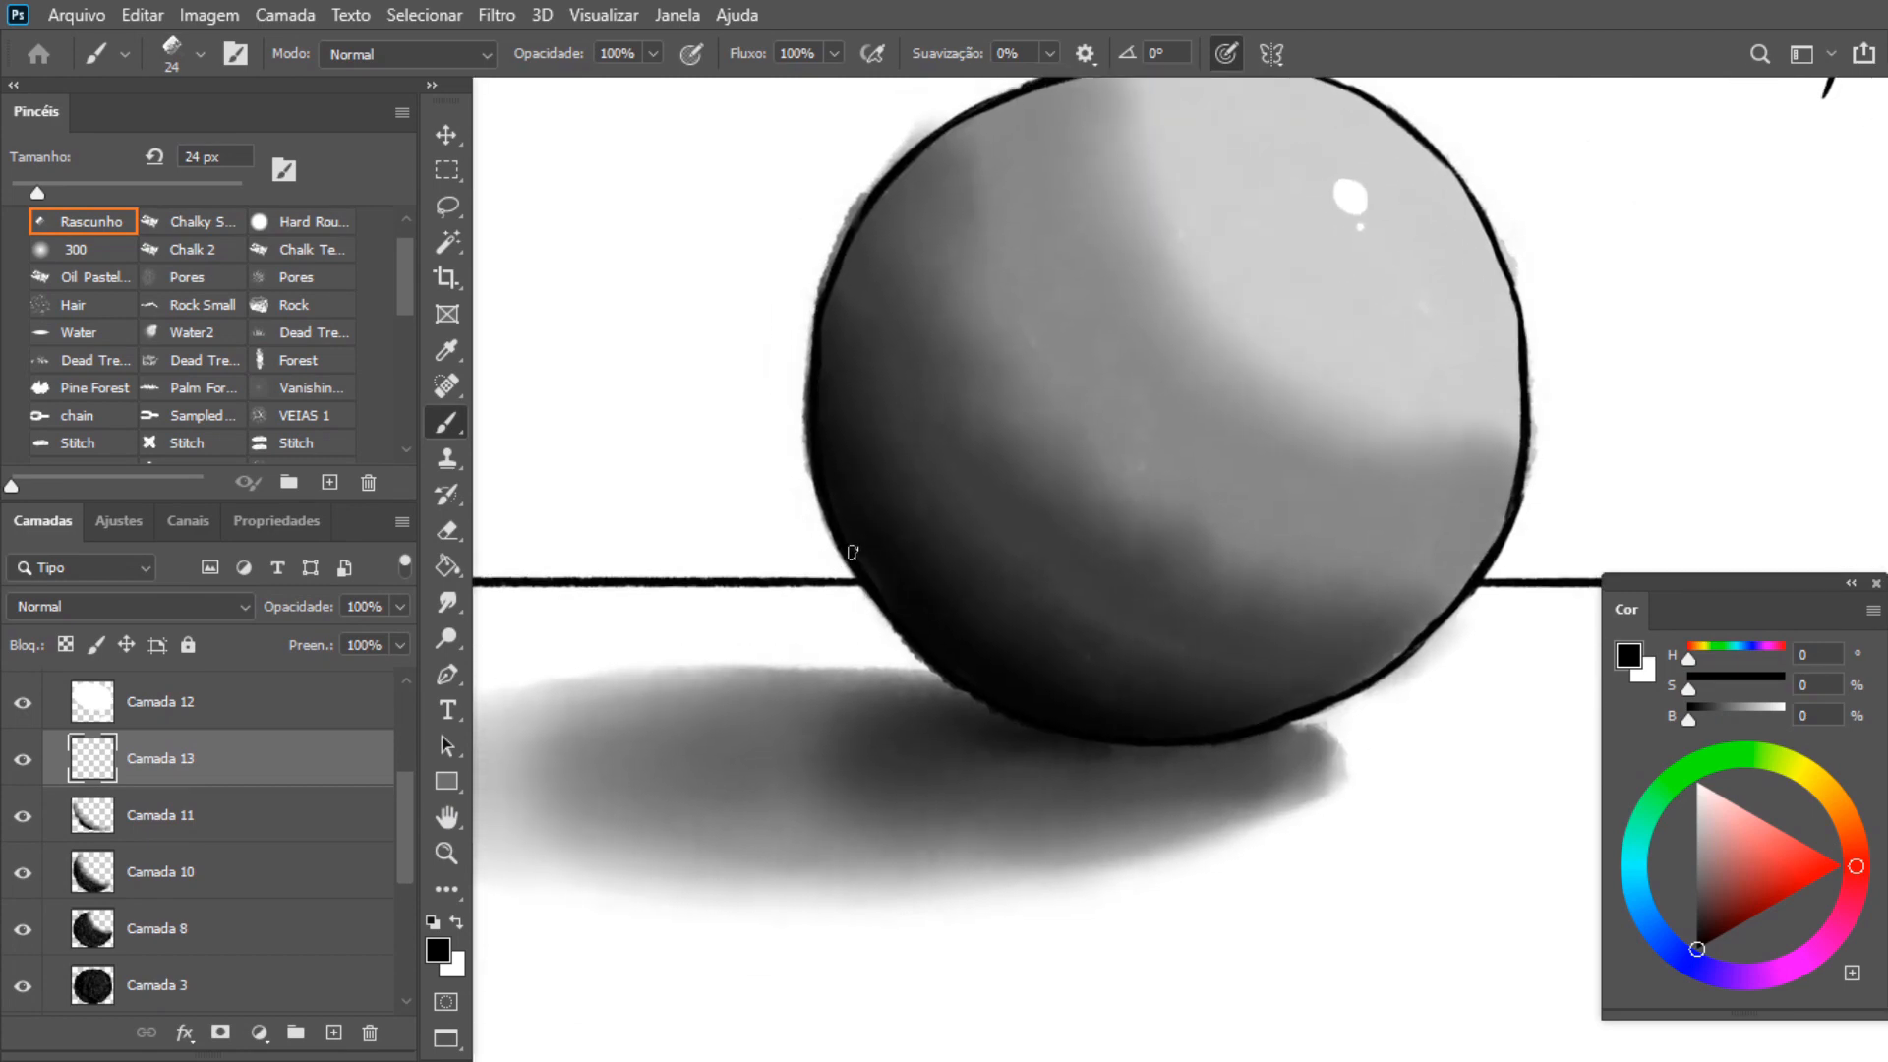
Paint a white reflected-light band along the inside of the ball's lower edge on Camada 13 with the 24 px Rascunho brush
{"action": "key", "text": "x"}
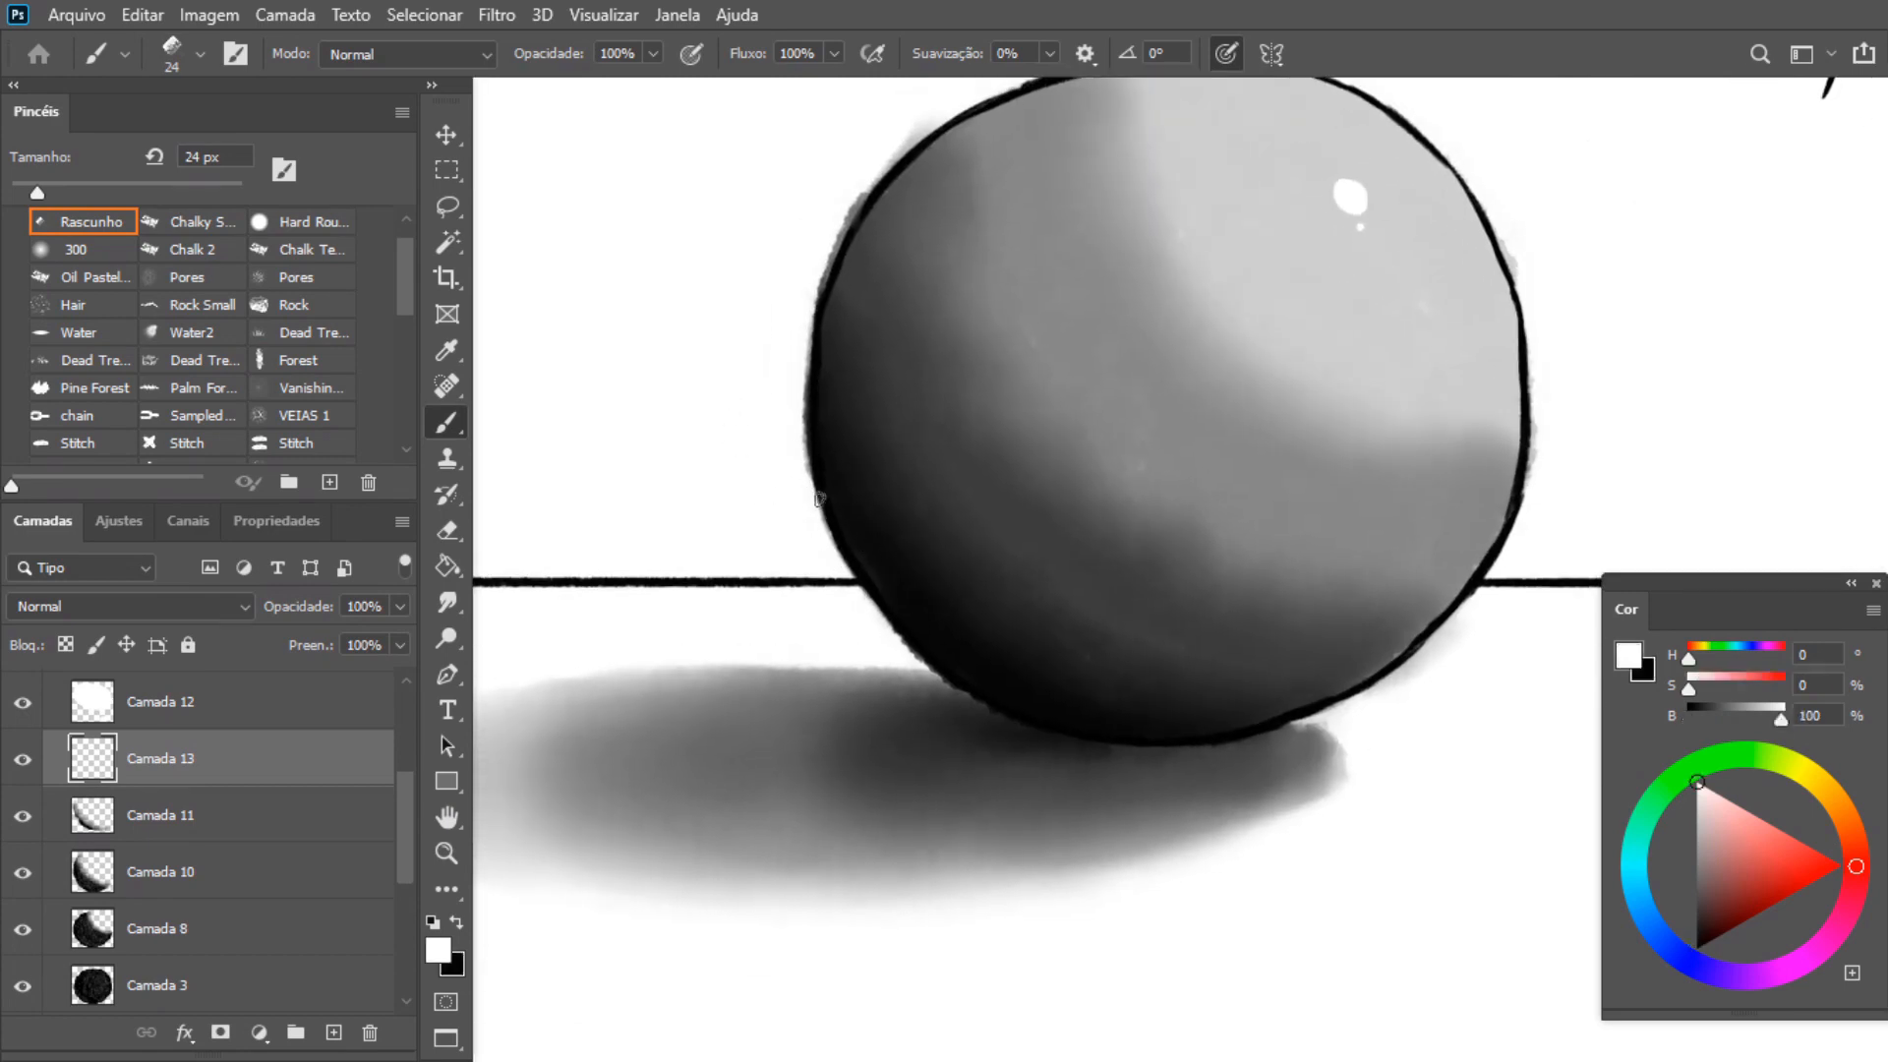
{"action": "mouse_move", "coordinate": [820, 434]}
{"action": "left_mouse_down"}
{"action": "mouse_move", "coordinate": [875, 590]}
{"action": "mouse_move", "coordinate": [961, 652]}
{"action": "left_mouse_up"}
{"action": "mouse_move", "coordinate": [869, 549]}
{"action": "left_mouse_down"}
{"action": "mouse_move", "coordinate": [973, 684]}
{"action": "mouse_move", "coordinate": [1043, 718]}
{"action": "left_mouse_up"}
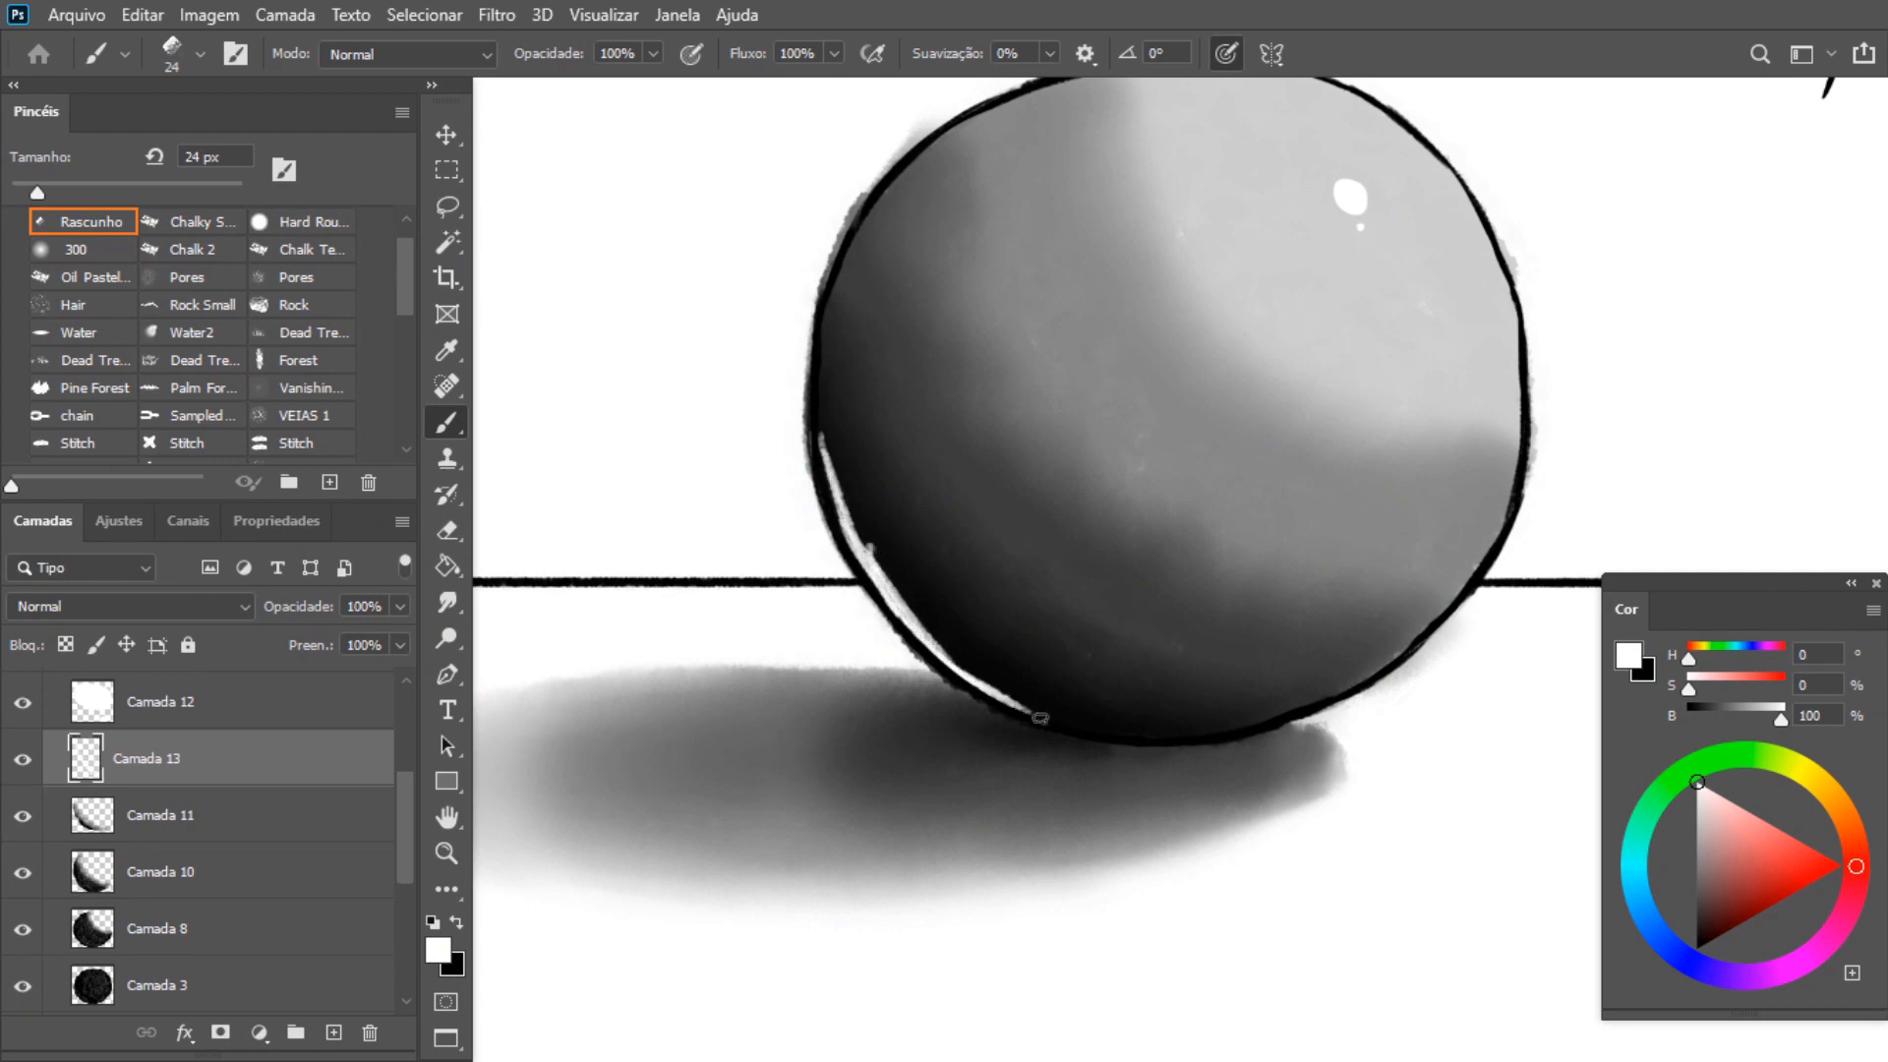
{"action": "mouse_move", "coordinate": [935, 641]}
{"action": "left_mouse_down"}
{"action": "mouse_move", "coordinate": [1074, 724]}
{"action": "mouse_move", "coordinate": [1207, 736]}
{"action": "mouse_move", "coordinate": [1357, 683]}
{"action": "mouse_move", "coordinate": [1455, 605]}
{"action": "left_mouse_up"}
{"action": "left_click_drag", "start_coordinate": [1366, 678], "coordinate": [1444, 601]}
{"action": "mouse_move", "coordinate": [1455, 588]}
{"action": "left_mouse_down"}
{"action": "mouse_move", "coordinate": [1359, 669]}
{"action": "mouse_move", "coordinate": [1403, 639]}
{"action": "mouse_move", "coordinate": [1239, 715]}
{"action": "mouse_move", "coordinate": [1303, 694]}
{"action": "mouse_move", "coordinate": [1106, 722]}
{"action": "mouse_move", "coordinate": [1207, 718]}
{"action": "mouse_move", "coordinate": [1054, 710]}
{"action": "mouse_move", "coordinate": [1131, 724]}
{"action": "mouse_move", "coordinate": [976, 680]}
{"action": "mouse_move", "coordinate": [1016, 701]}
{"action": "mouse_move", "coordinate": [872, 565]}
{"action": "mouse_move", "coordinate": [812, 394]}
{"action": "mouse_move", "coordinate": [850, 391]}
{"action": "mouse_move", "coordinate": [937, 619]}
{"action": "mouse_move", "coordinate": [983, 664]}
{"action": "left_mouse_up"}
Smudge the white reflected light into the ball's dark lower edge with the 70 px smudge brush at 50% strength
{"action": "left_click", "coordinate": [447, 601]}
{"action": "mouse_move", "coordinate": [905, 585]}
{"action": "left_mouse_down"}
{"action": "mouse_move", "coordinate": [884, 516]}
{"action": "mouse_move", "coordinate": [895, 550]}
{"action": "left_mouse_up"}
{"action": "mouse_move", "coordinate": [1011, 661]}
{"action": "left_mouse_down"}
{"action": "mouse_move", "coordinate": [1051, 679]}
{"action": "mouse_move", "coordinate": [1012, 651]}
{"action": "mouse_move", "coordinate": [1107, 689]}
{"action": "mouse_move", "coordinate": [1087, 687]}
{"action": "mouse_move", "coordinate": [1213, 693]}
{"action": "mouse_move", "coordinate": [1323, 668]}
{"action": "mouse_move", "coordinate": [1455, 560]}
{"action": "left_mouse_up"}
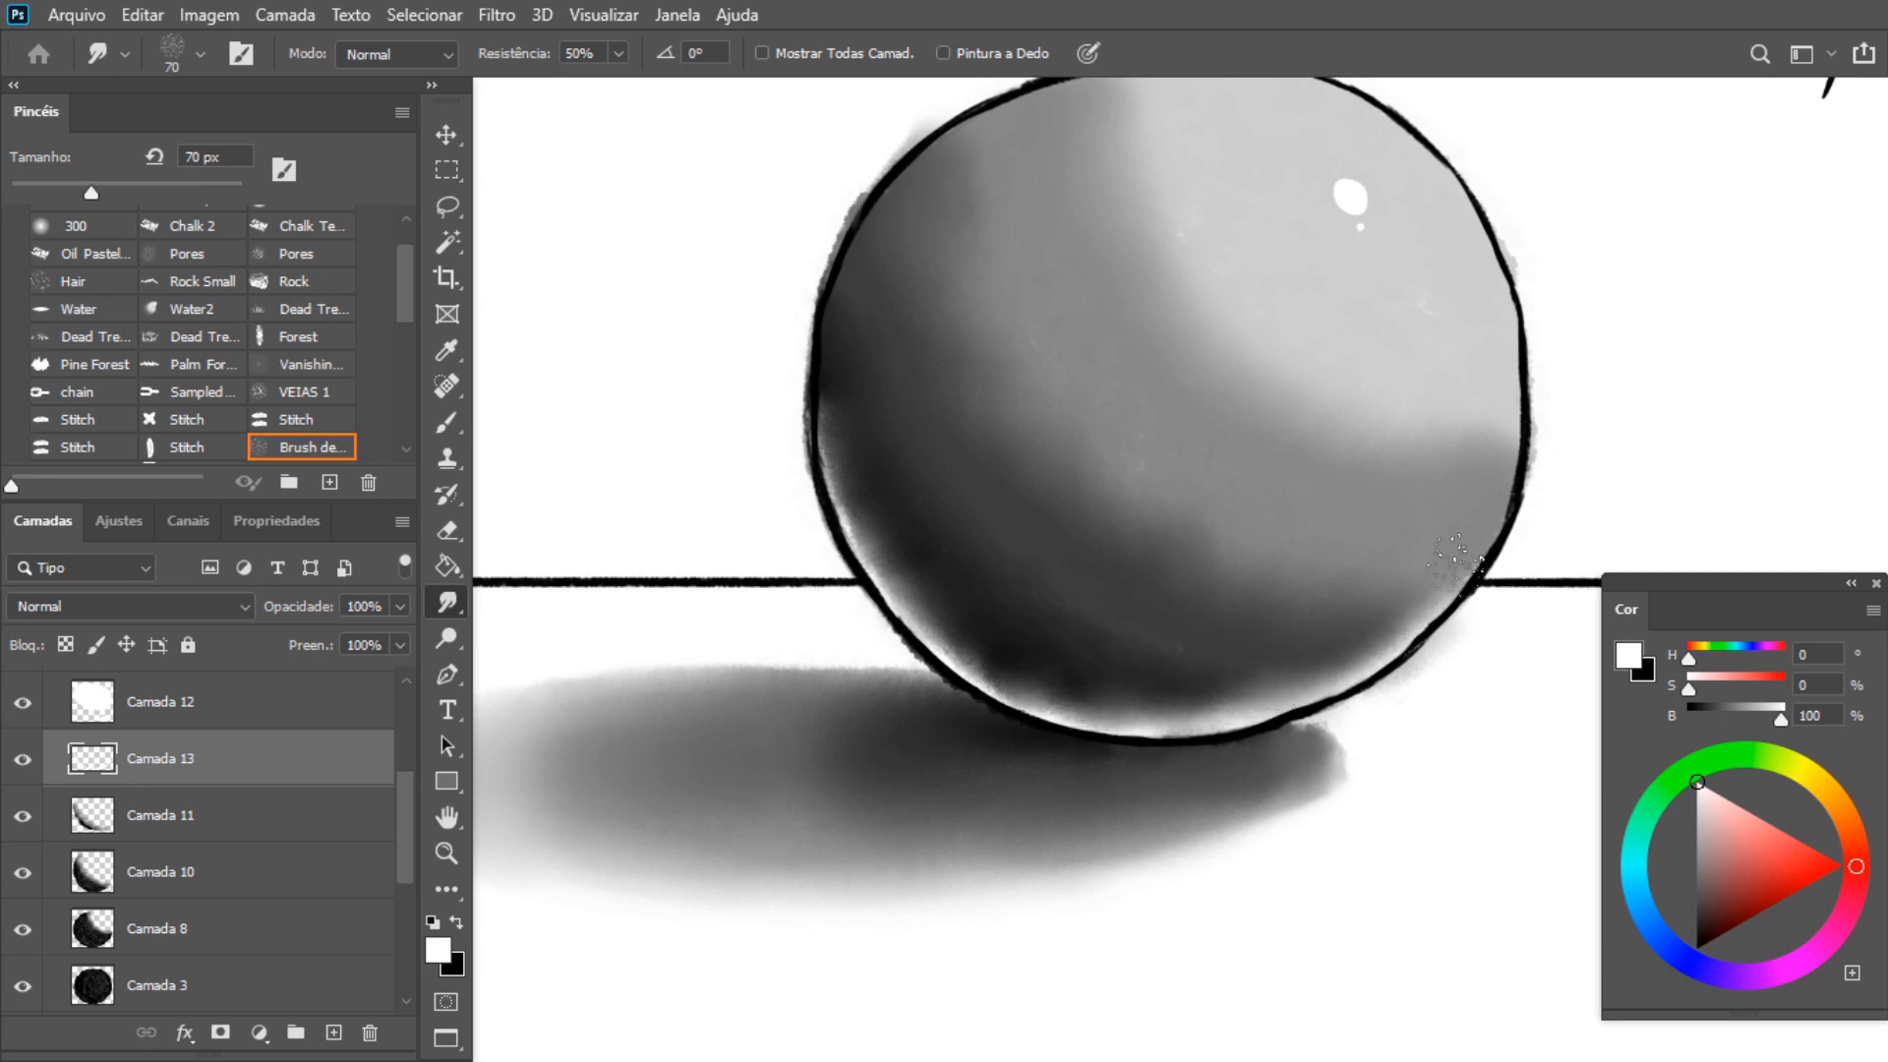
{"action": "mouse_move", "coordinate": [1271, 681]}
{"action": "left_mouse_down"}
{"action": "mouse_move", "coordinate": [1032, 654]}
{"action": "mouse_move", "coordinate": [900, 516]}
{"action": "left_mouse_up"}
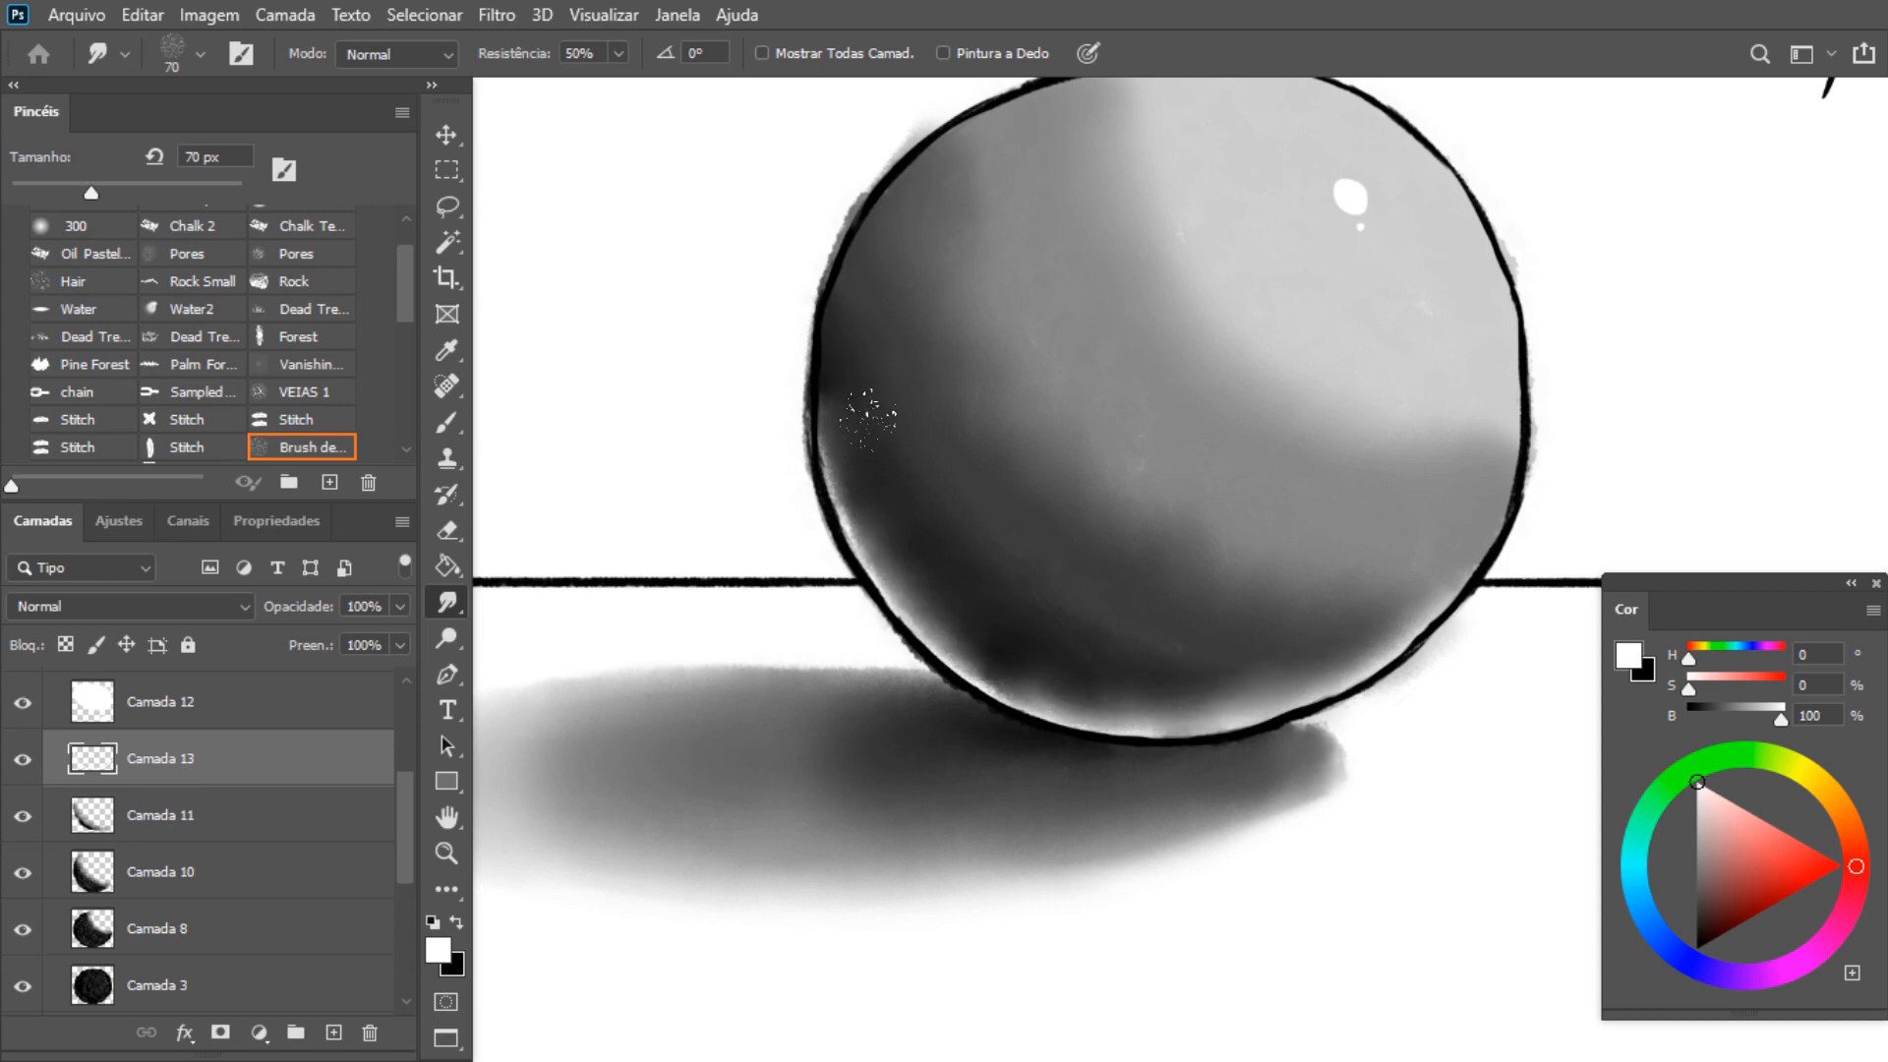
{"action": "mouse_move", "coordinate": [988, 625]}
{"action": "left_mouse_down"}
{"action": "mouse_move", "coordinate": [1098, 697]}
{"action": "mouse_move", "coordinate": [1289, 682]}
{"action": "mouse_move", "coordinate": [1352, 629]}
{"action": "left_mouse_up"}
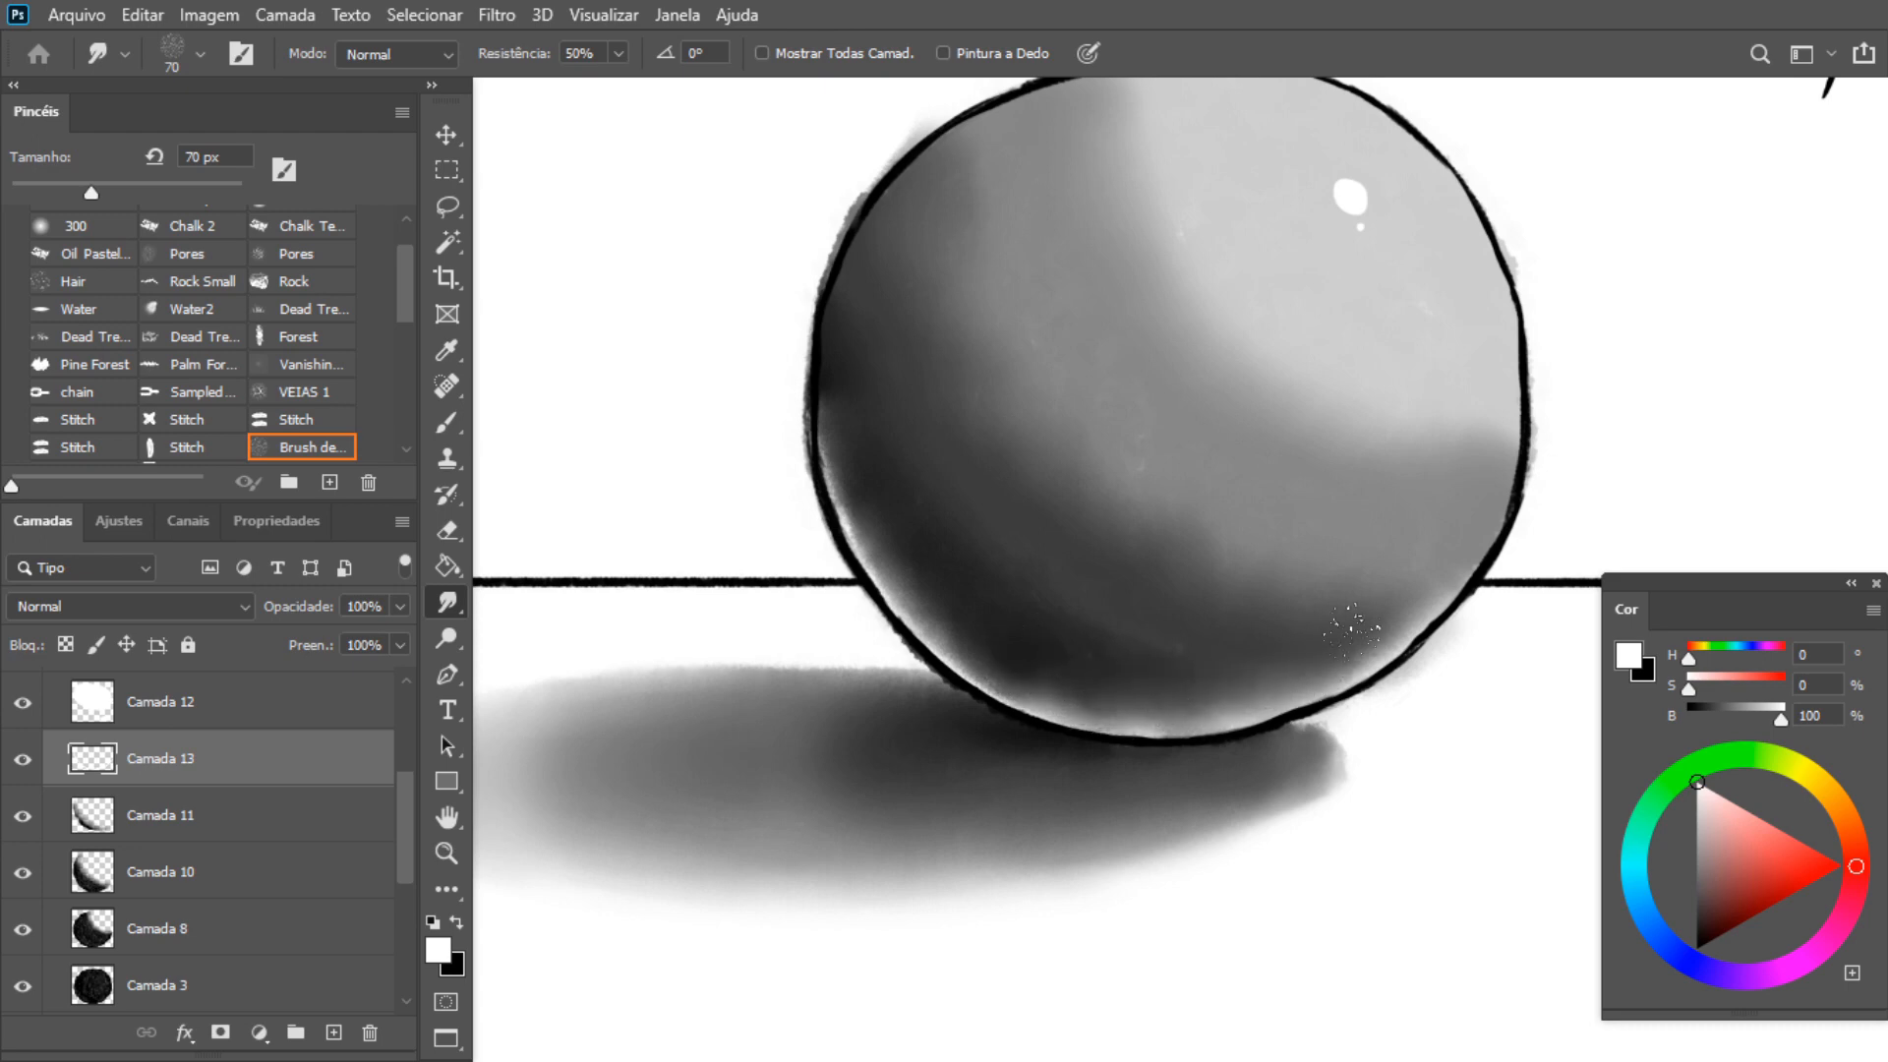
{"action": "key", "text": "ctrl+minus"}
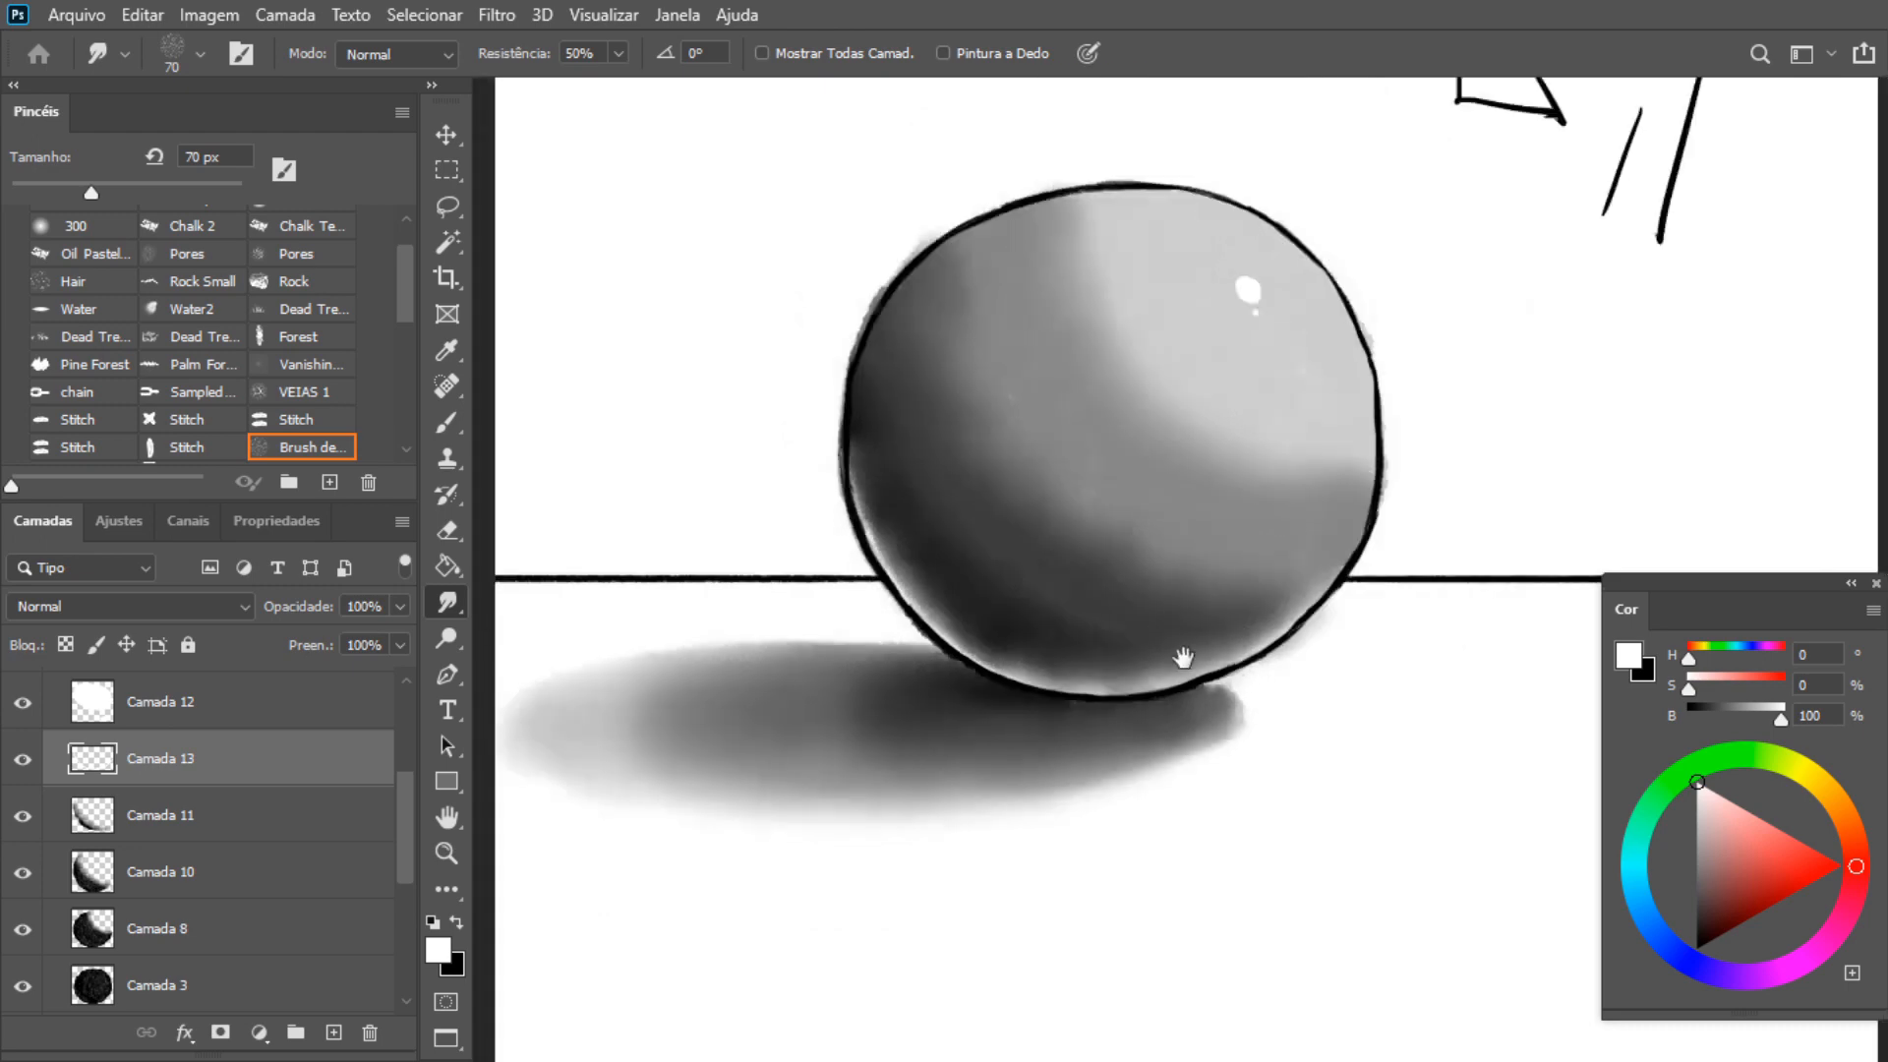
{"action": "left_click_drag", "start_coordinate": [1258, 665], "coordinate": [1246, 726]}
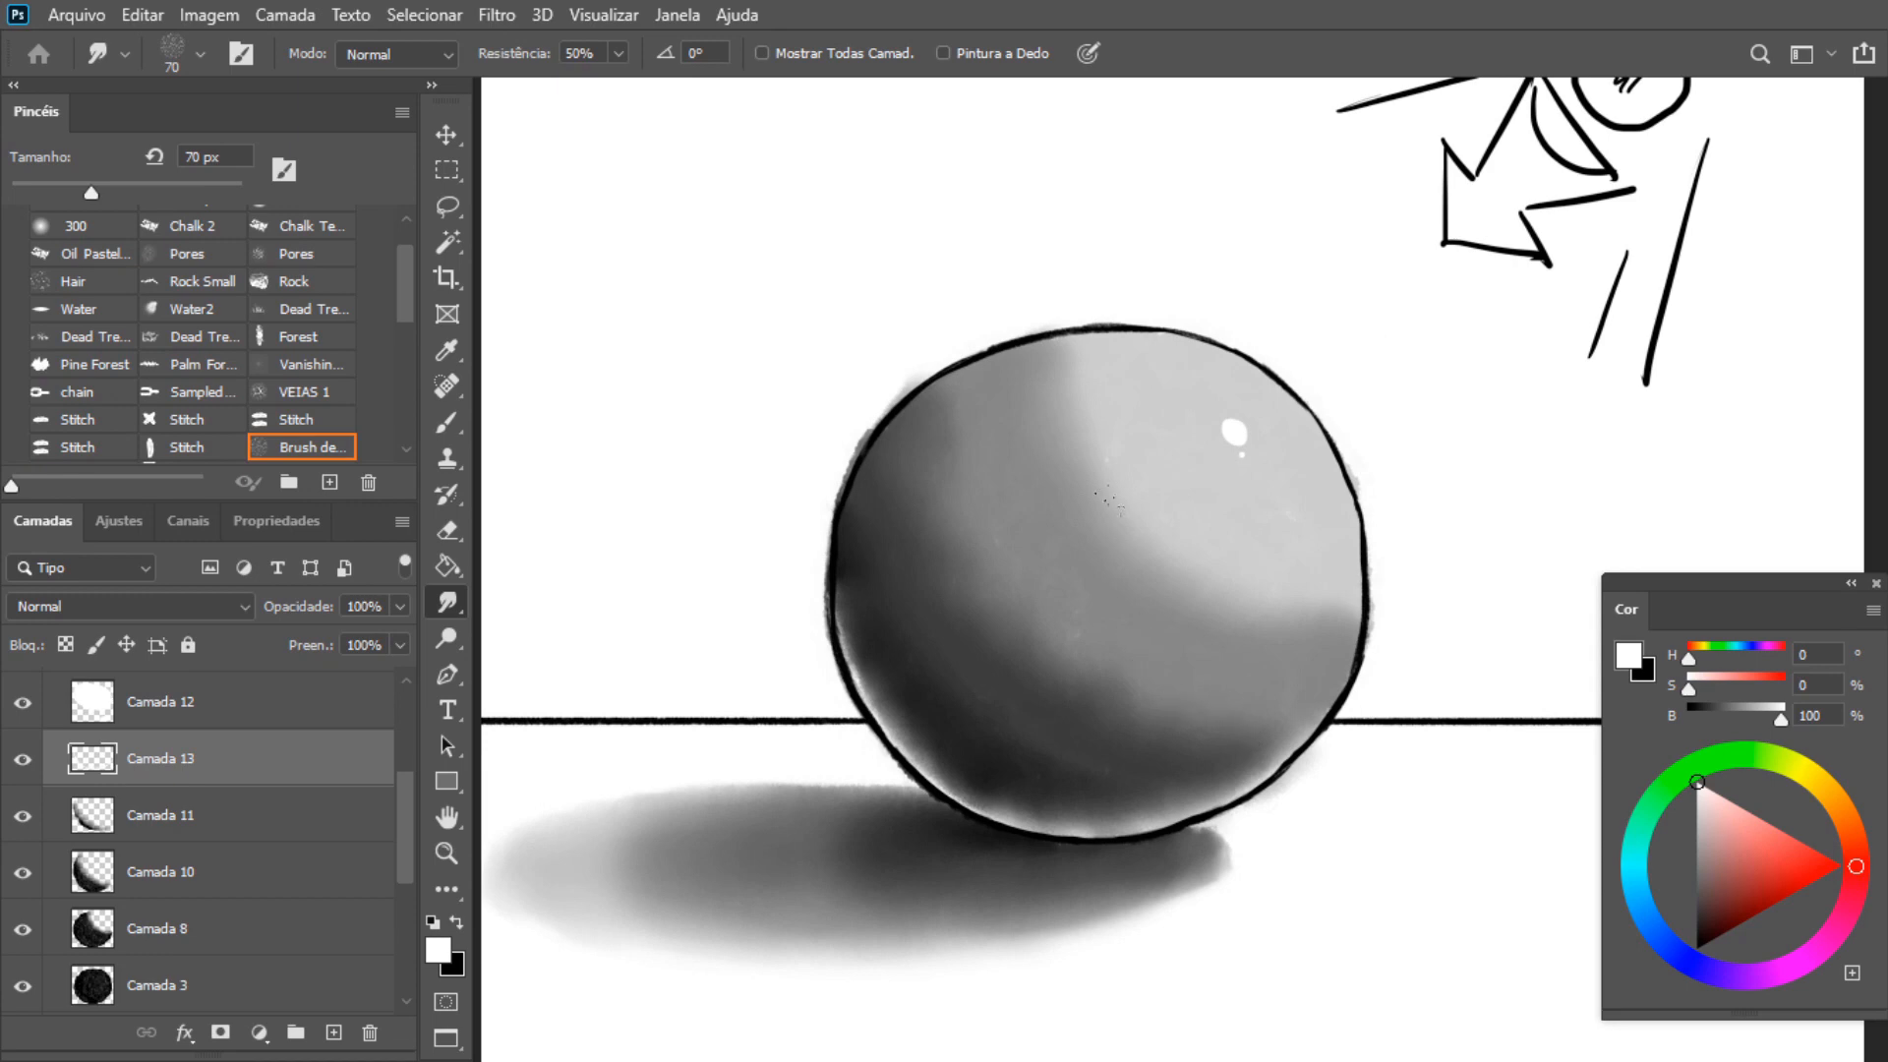
{"action": "mouse_move", "coordinate": [1199, 610]}
{"action": "left_mouse_down"}
{"action": "mouse_move", "coordinate": [1227, 633]}
{"action": "mouse_move", "coordinate": [1184, 695]}
{"action": "left_mouse_up"}
Show the Marcações labels over the shaded ball and review the finished lighting
{"action": "key", "text": "b"}
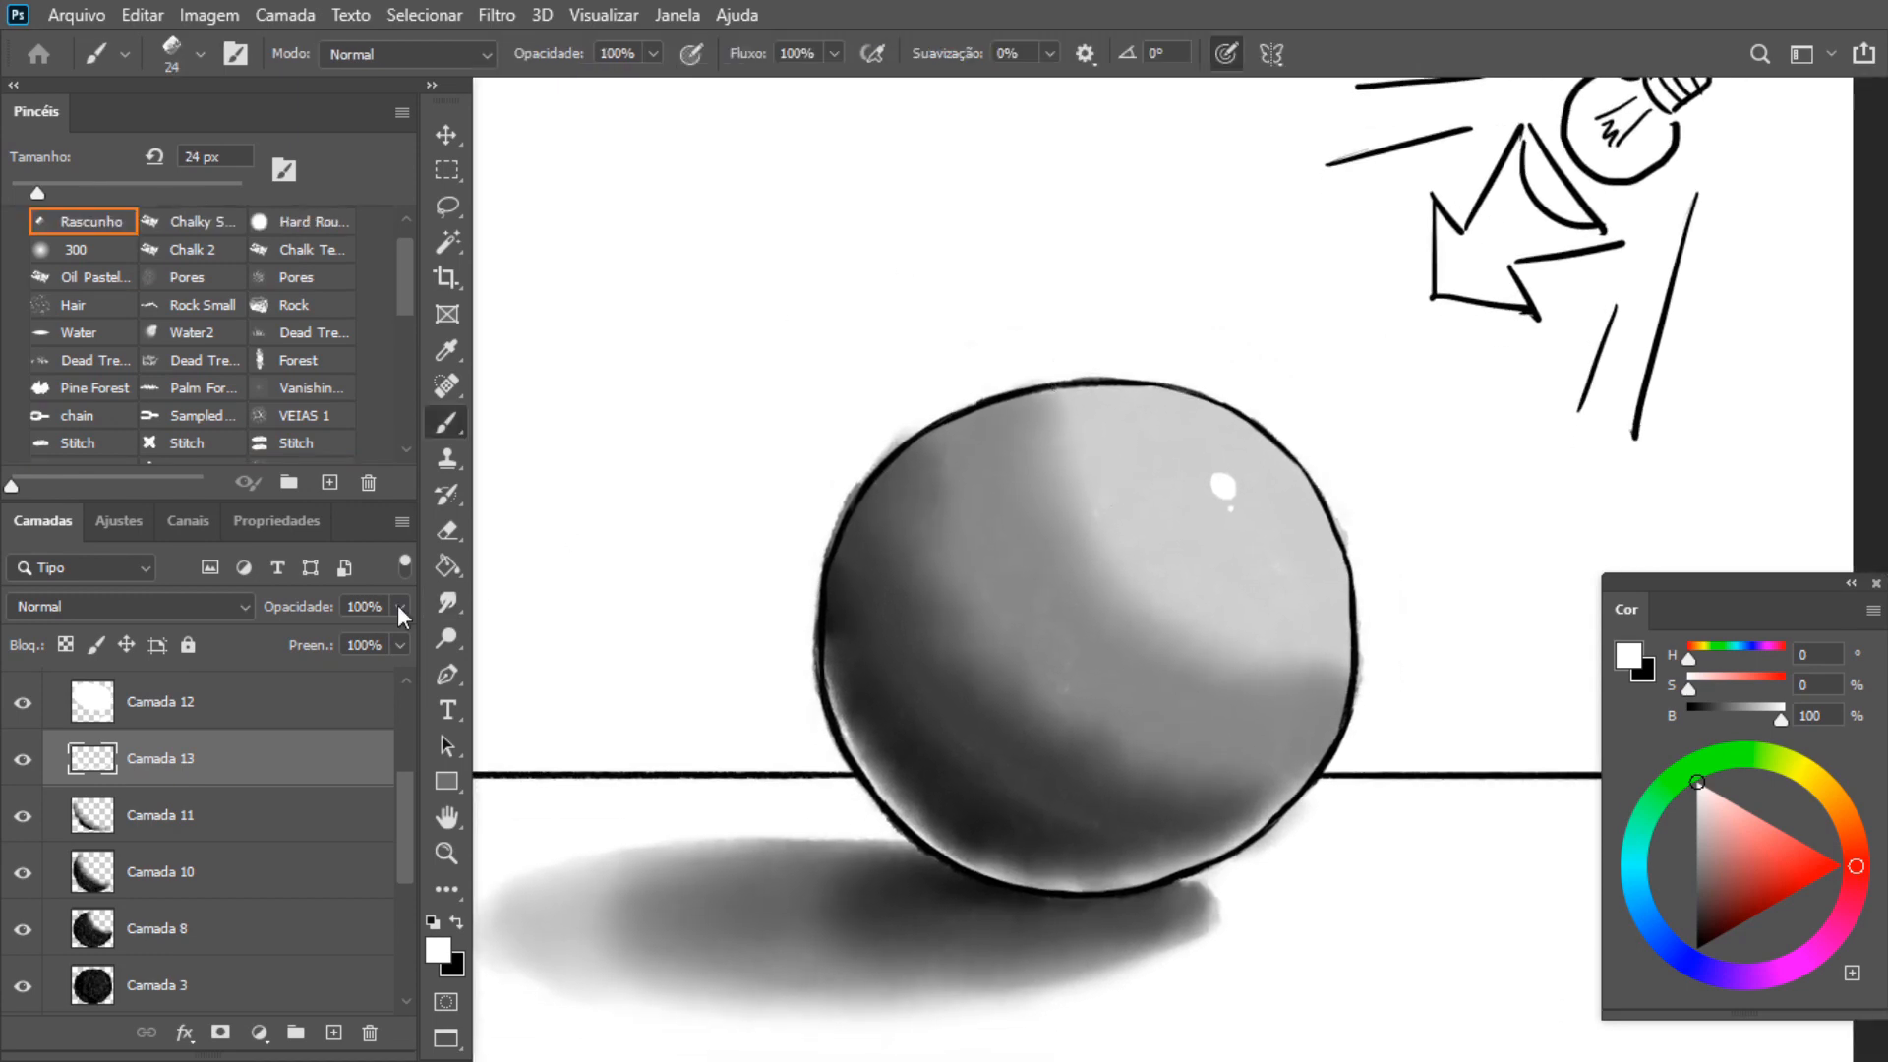
{"action": "left_click_drag", "start_coordinate": [396, 804], "coordinate": [407, 708]}
{"action": "left_click", "coordinate": [23, 730]}
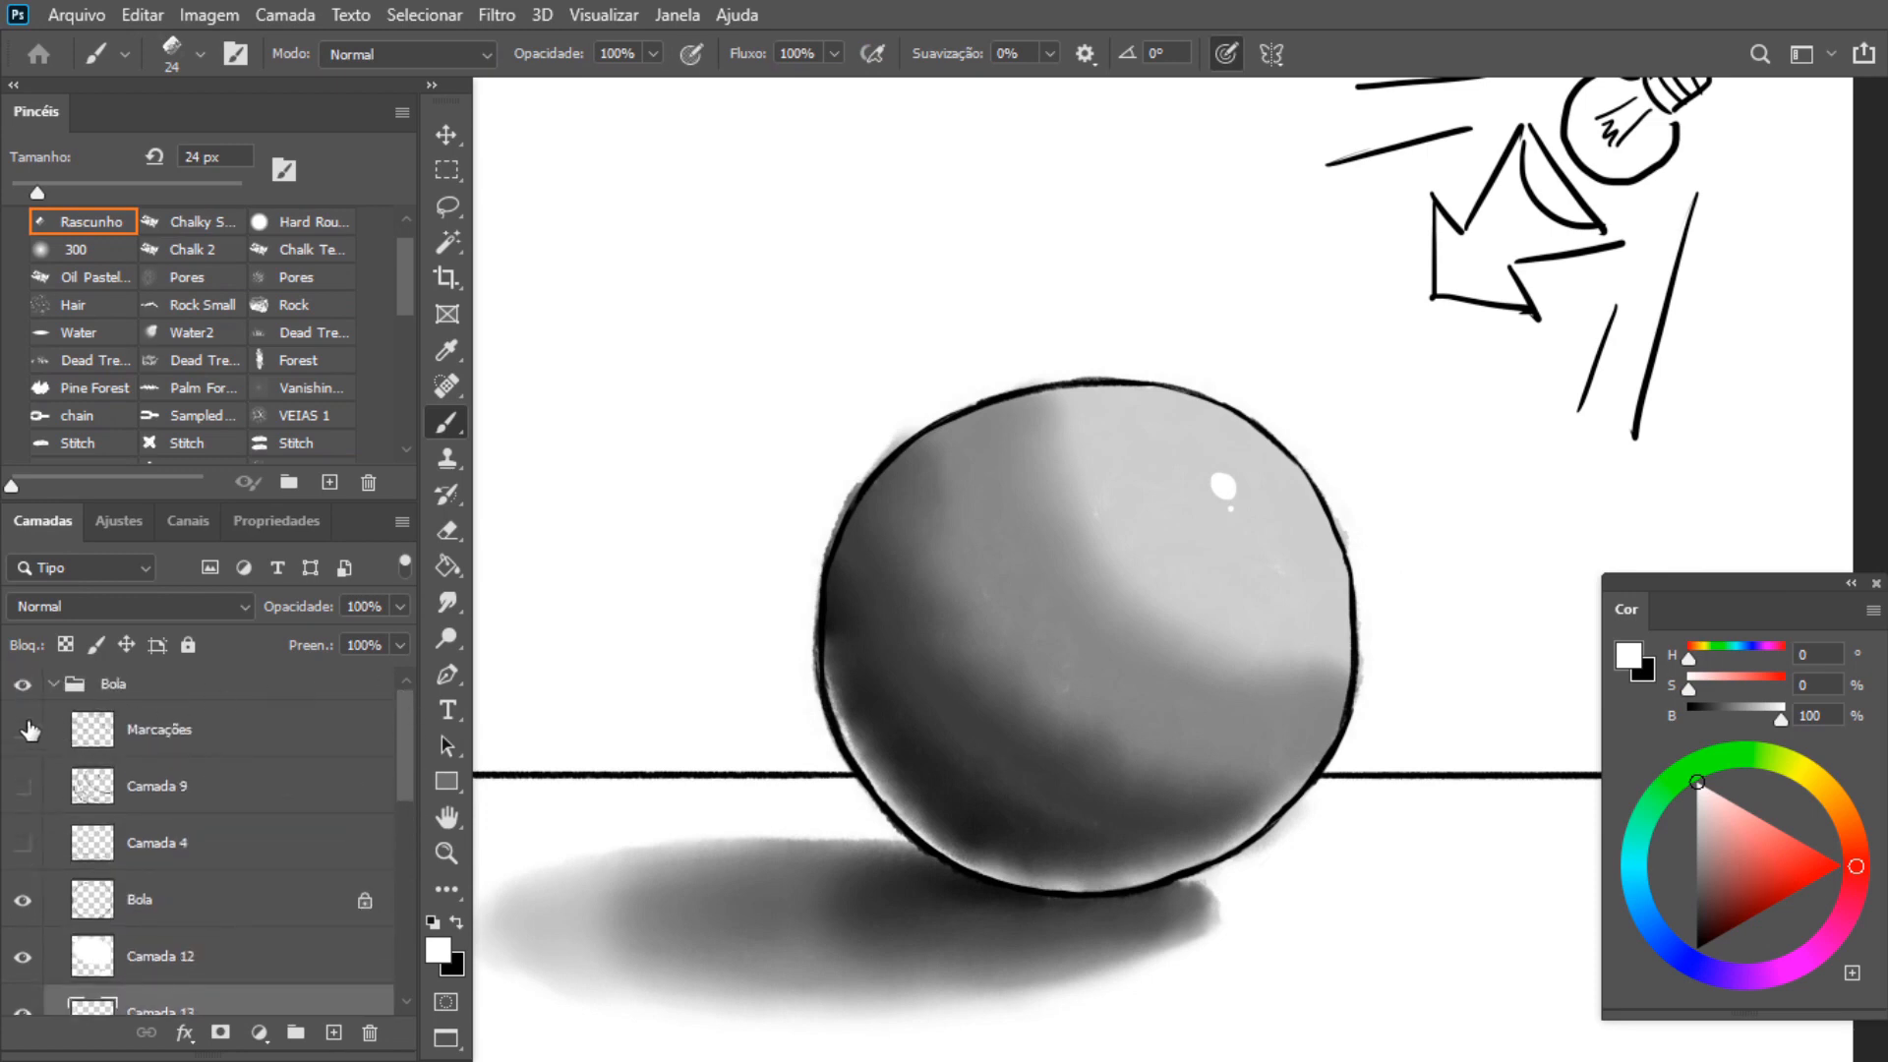
{"action": "mouse_move", "coordinate": [1138, 742]}
{"action": "left_mouse_down"}
{"action": "mouse_move", "coordinate": [1108, 609]}
{"action": "mouse_move", "coordinate": [1120, 662]}
{"action": "left_mouse_up"}
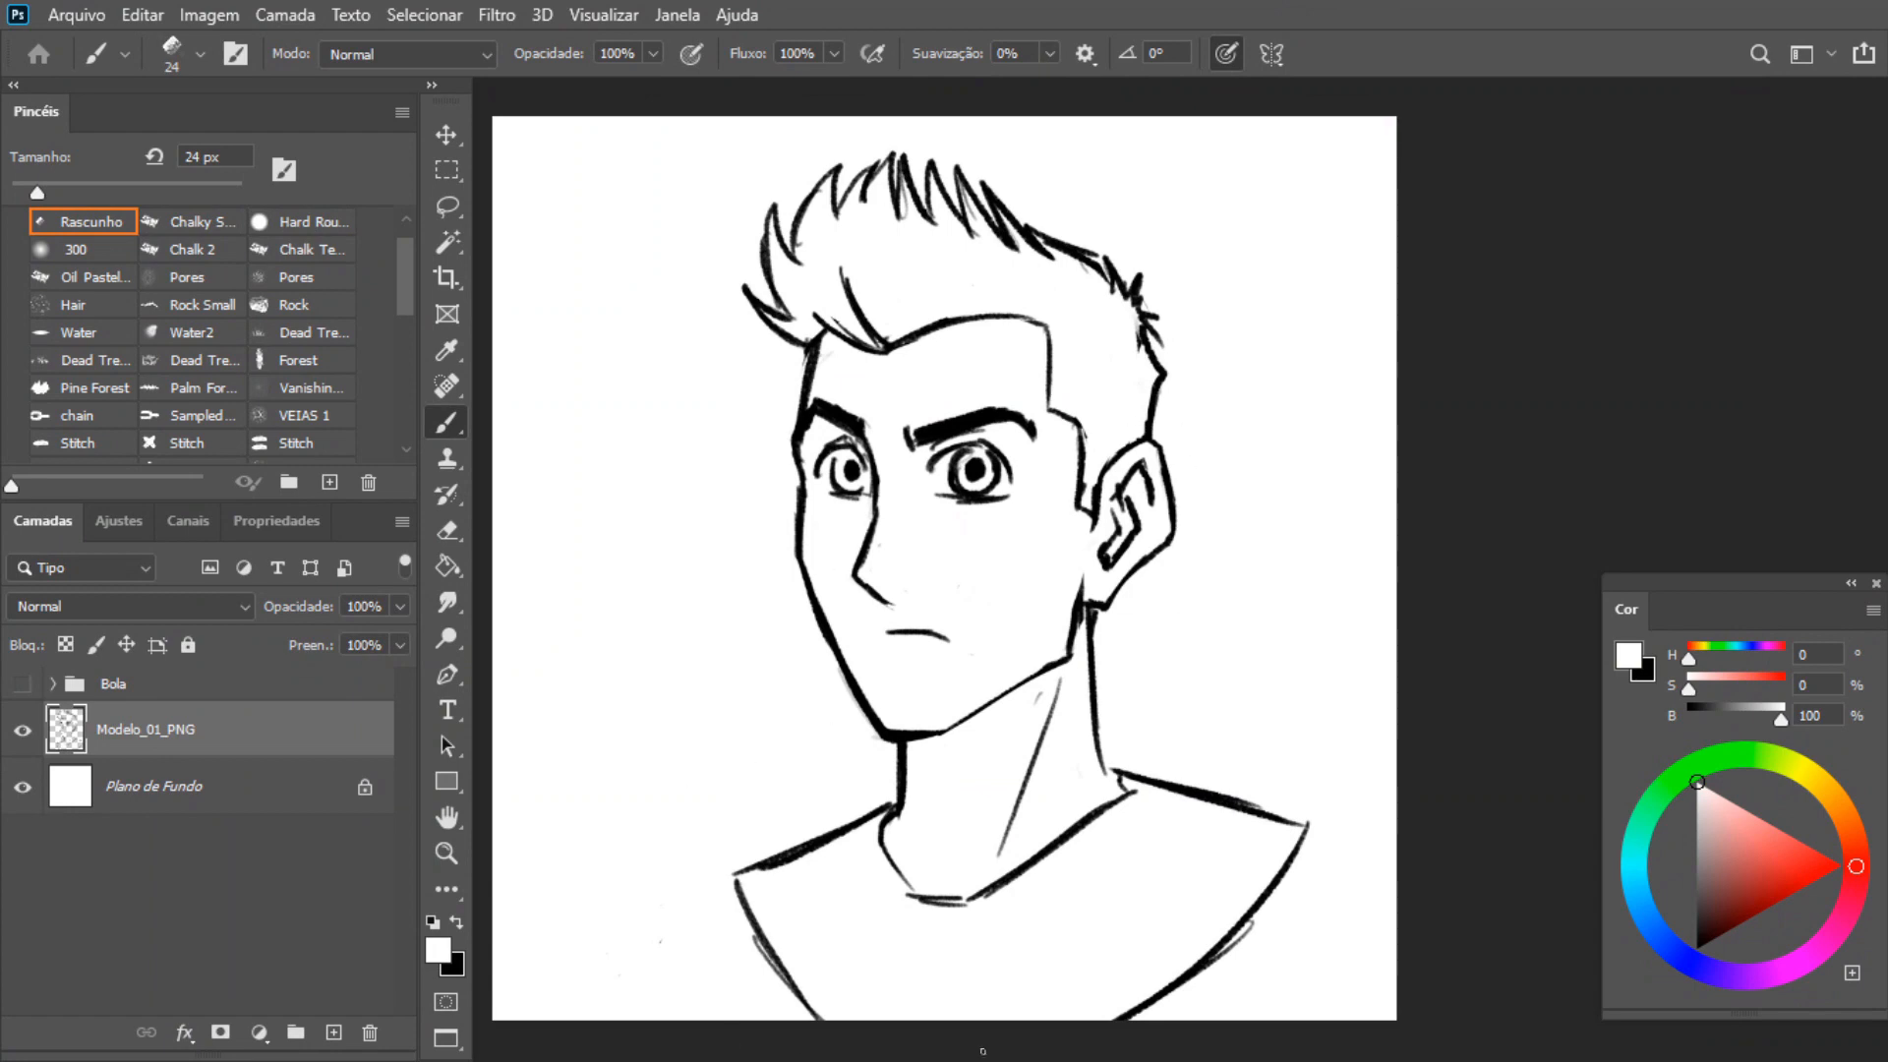
Add a layer beneath Modelo_01_PNG and draw a black arrow beside the forehead pointing toward the face with the 29 px Rascunho brush
{"action": "scroll", "coordinate": [991, 650], "scroll_direction": "left", "scroll_amount": 1}
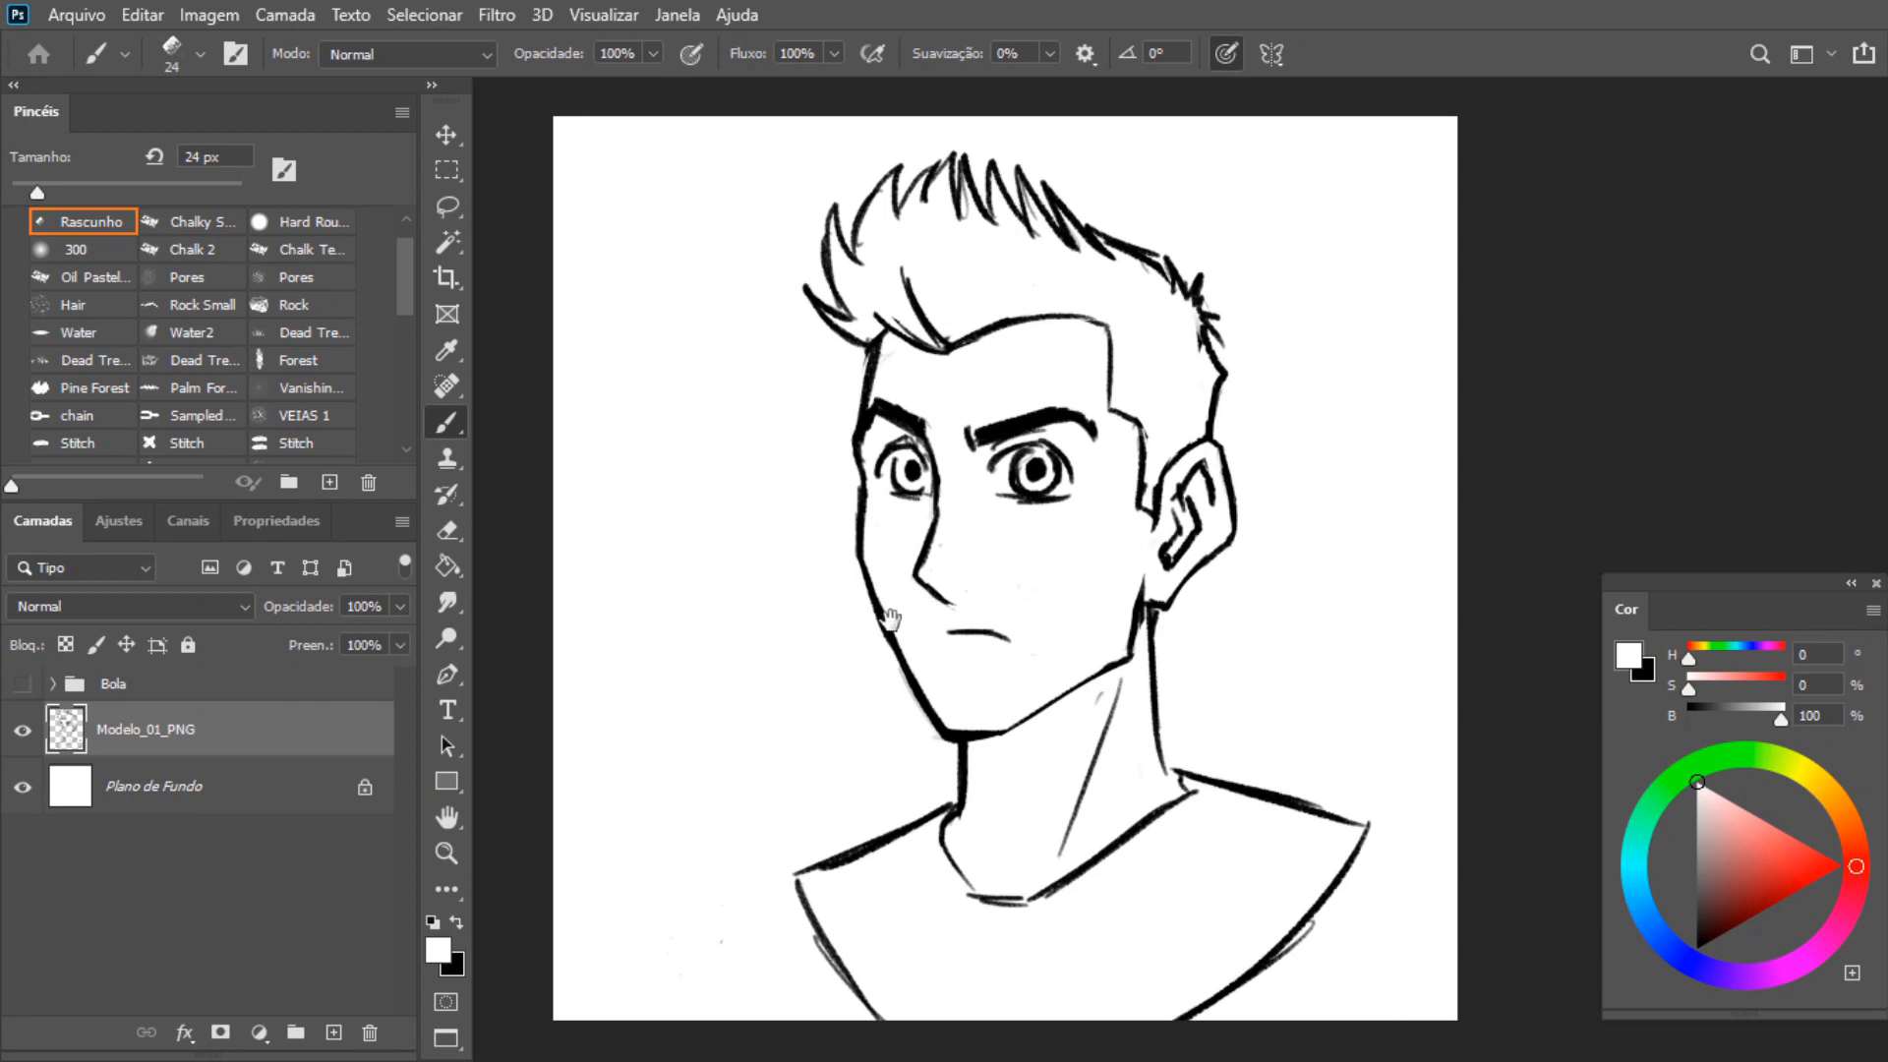
{"action": "scroll", "coordinate": [890, 618], "scroll_direction": "down", "scroll_amount": 1}
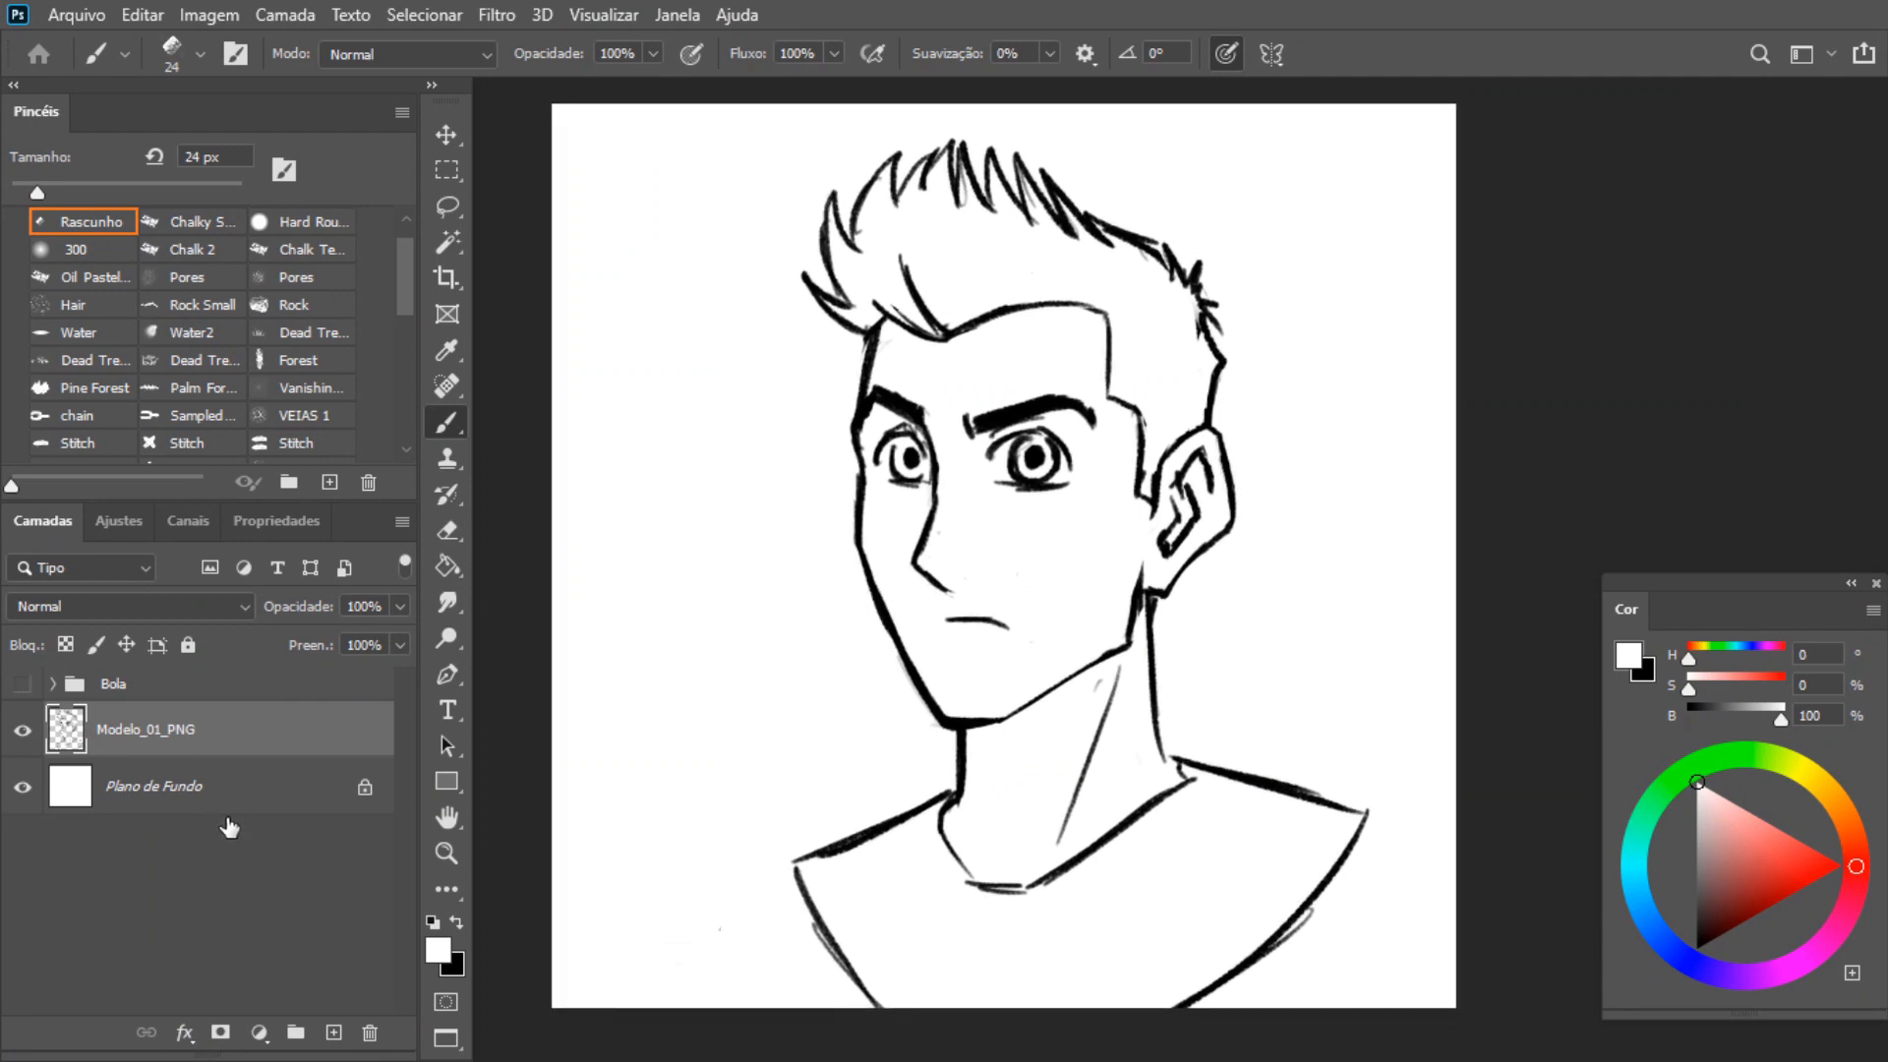
{"action": "left_click", "coordinate": [228, 823]}
{"action": "left_click", "coordinate": [334, 1032]}
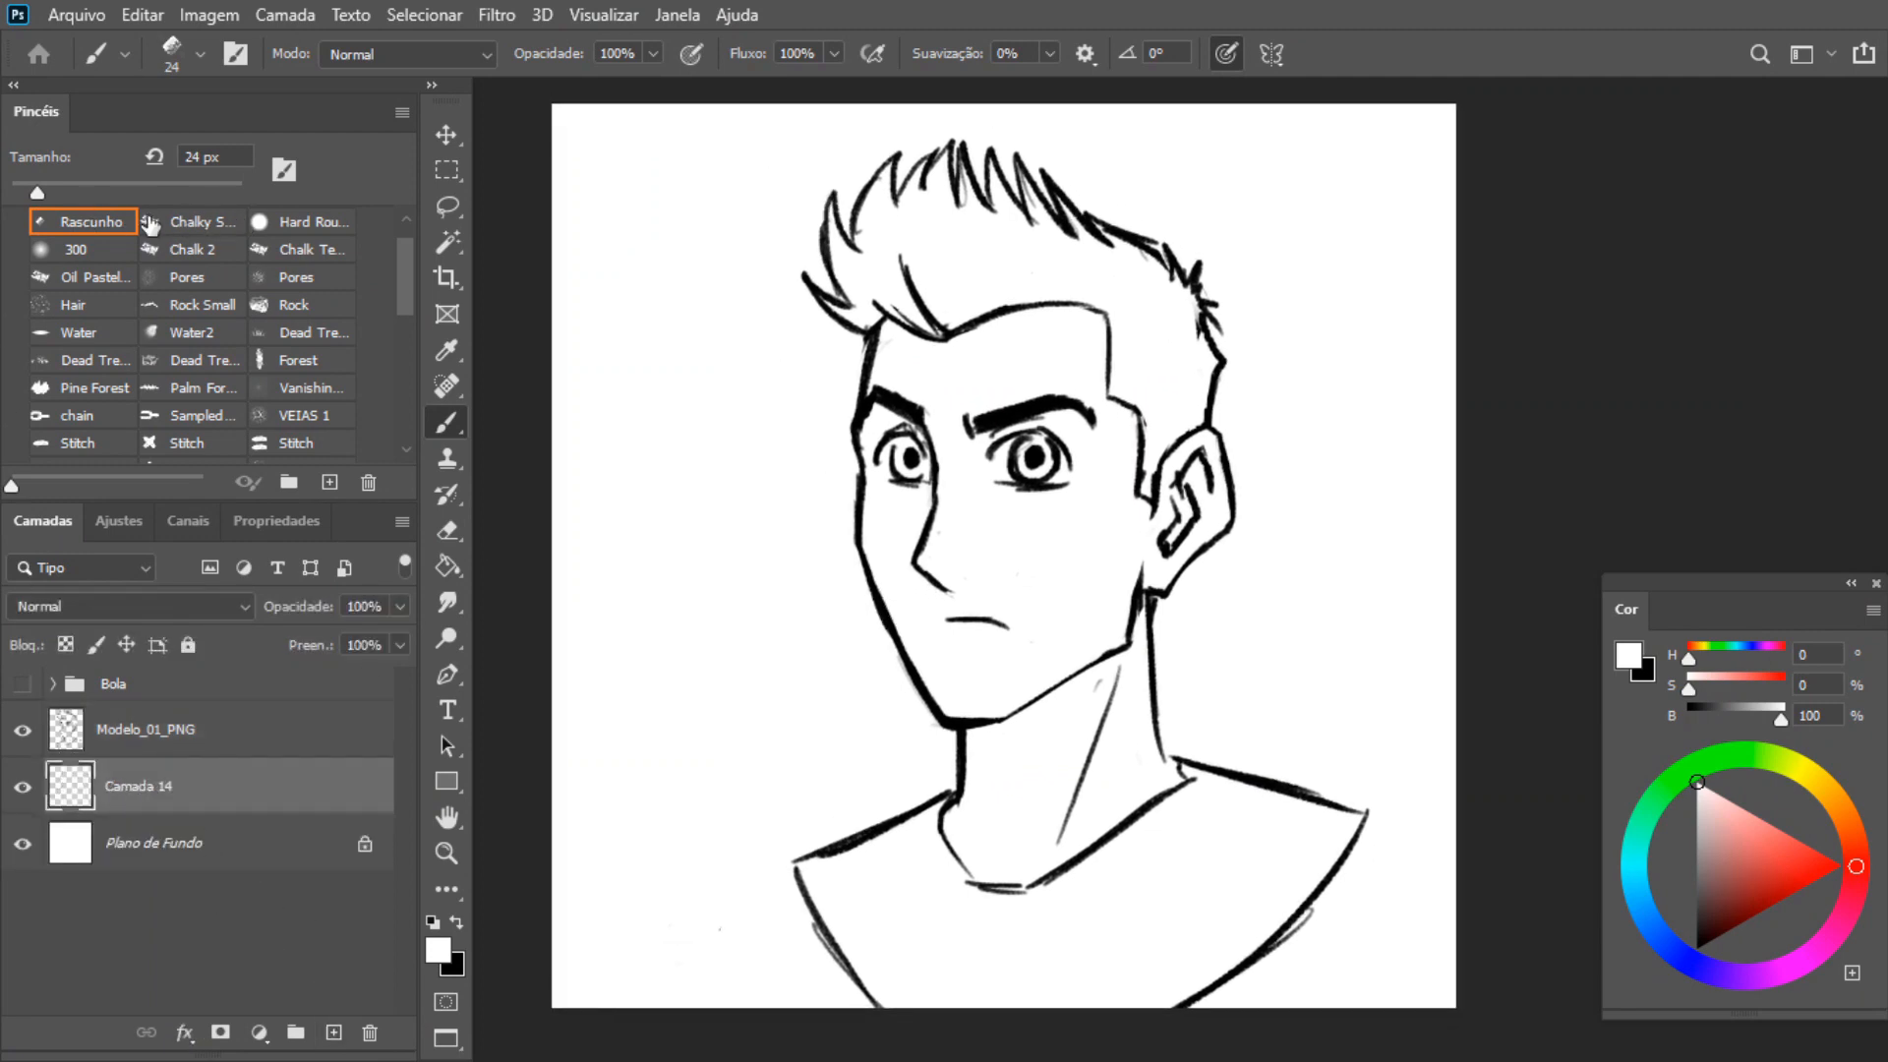
{"action": "left_click_drag", "start_coordinate": [43, 196], "coordinate": [84, 184]}
{"action": "key", "text": "x"}
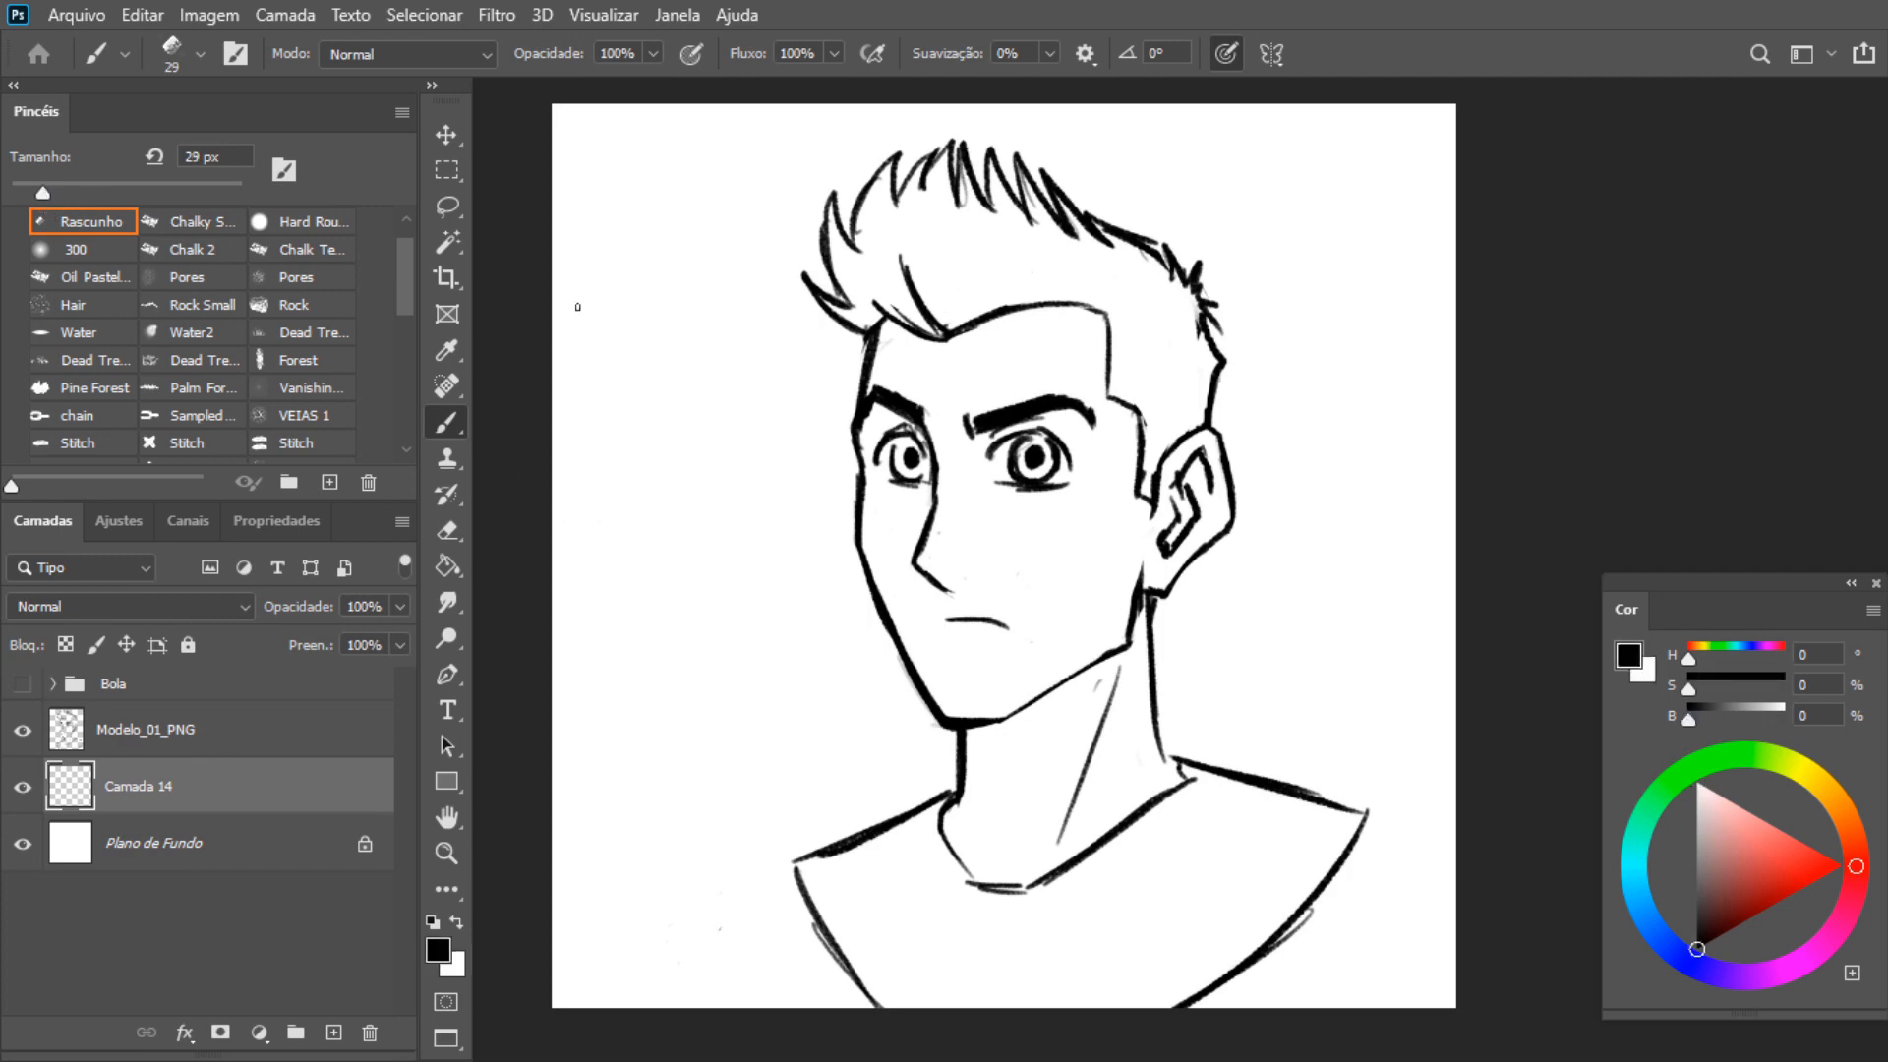
{"action": "left_click_drag", "start_coordinate": [580, 317], "coordinate": [663, 364]}
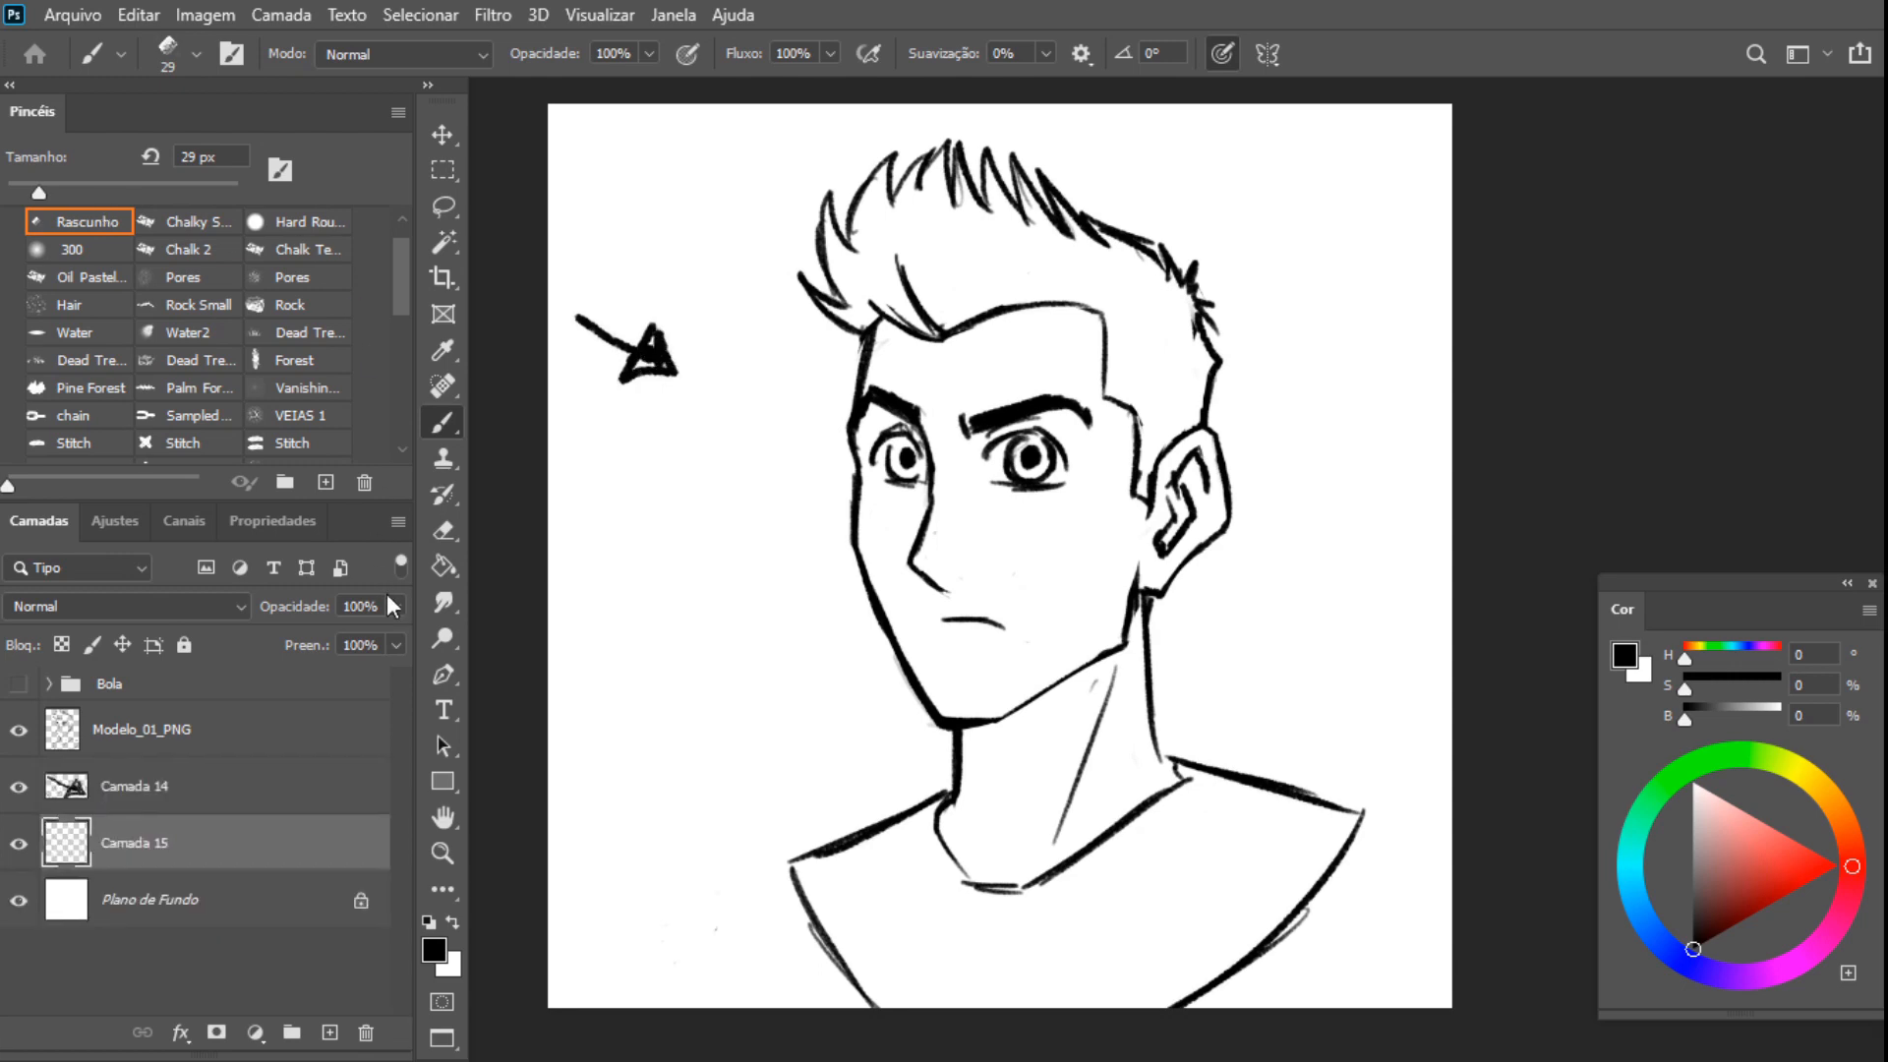
Set the opacity of Camada 15 to 25% and the Rascunho brush size to 48 px
{"action": "left_click", "coordinate": [397, 607]}
{"action": "left_click", "coordinate": [37, 192]}
{"action": "left_click_drag", "start_coordinate": [906, 469], "coordinate": [984, 532]}
{"action": "key", "text": "ctrl+plus"}
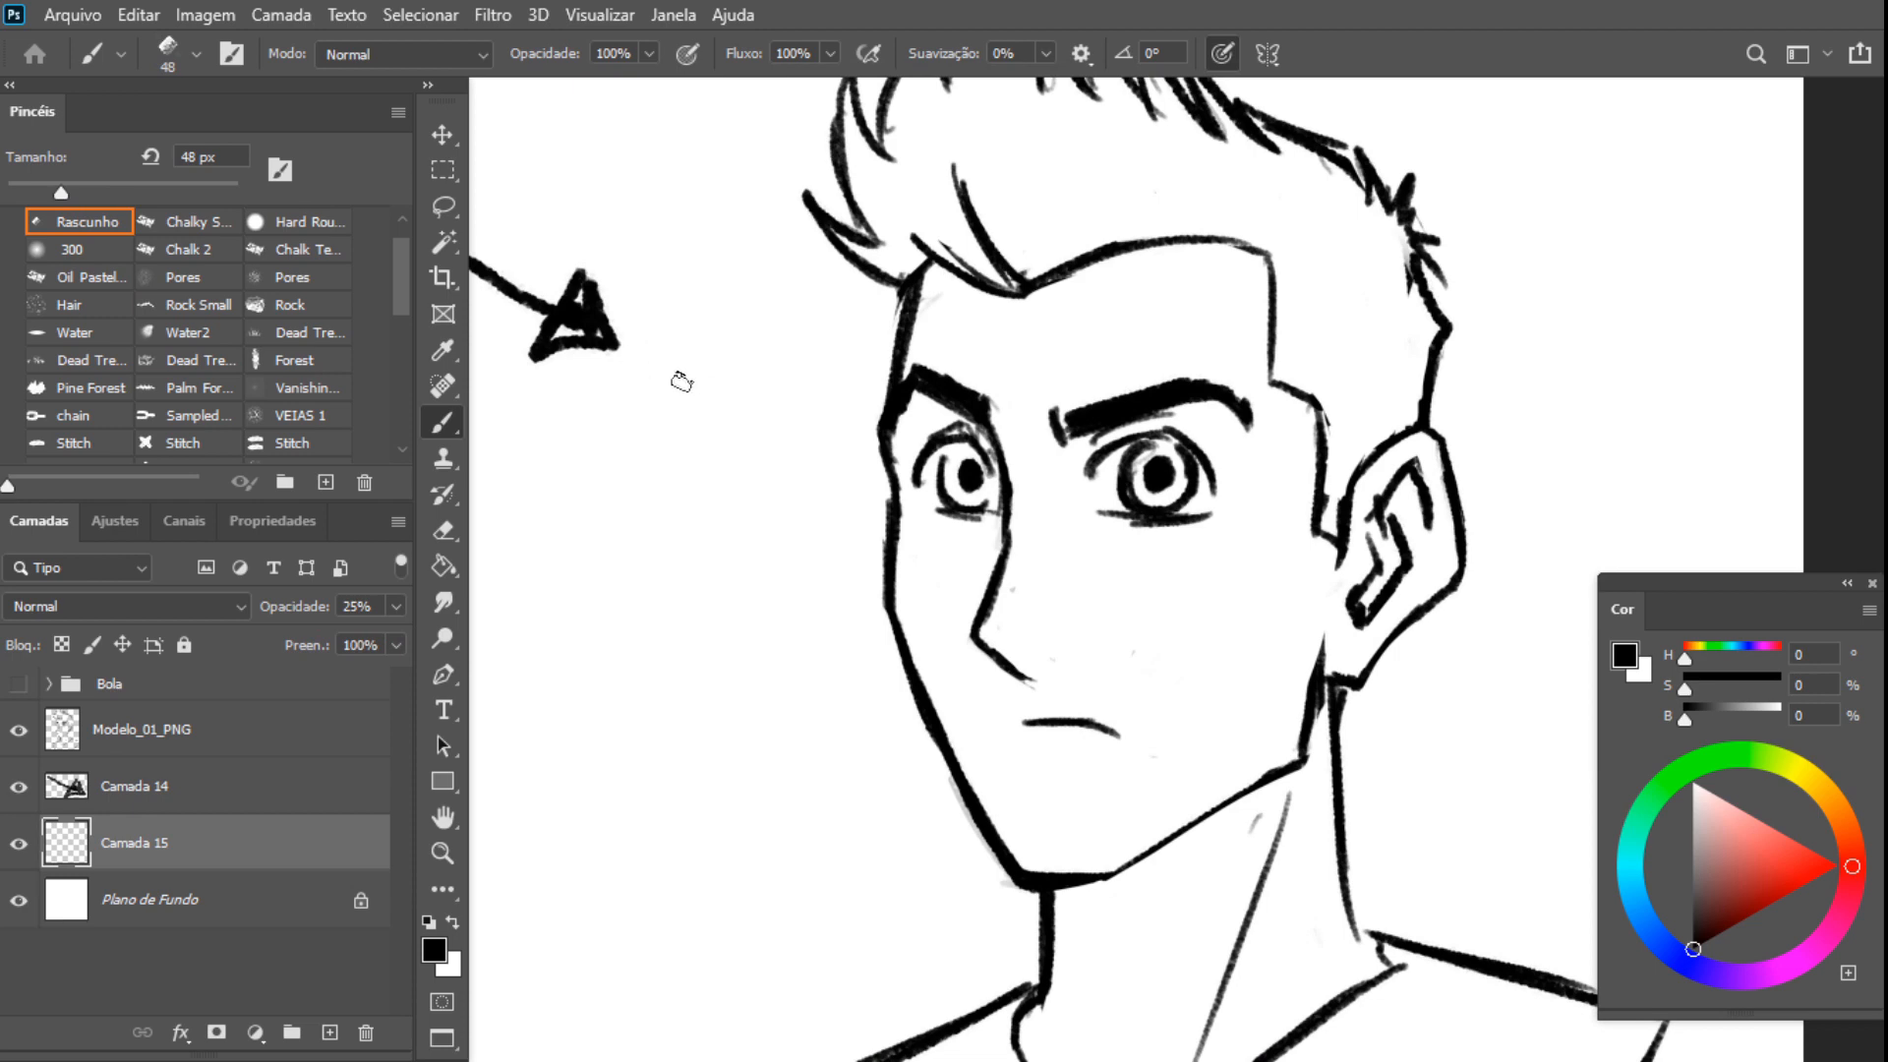
Paint flat grey shadow over the forehead, the face side nearest the arrow, the nose bridge and both eyes on Camada 15
{"action": "mouse_move", "coordinate": [929, 261]}
{"action": "left_mouse_down"}
{"action": "mouse_move", "coordinate": [960, 367]}
{"action": "mouse_move", "coordinate": [895, 438]}
{"action": "mouse_move", "coordinate": [926, 425]}
{"action": "mouse_move", "coordinate": [899, 599]}
{"action": "mouse_move", "coordinate": [941, 596]}
{"action": "mouse_move", "coordinate": [966, 533]}
{"action": "mouse_move", "coordinate": [918, 601]}
{"action": "mouse_move", "coordinate": [924, 678]}
{"action": "mouse_move", "coordinate": [1011, 851]}
{"action": "mouse_move", "coordinate": [988, 638]}
{"action": "mouse_move", "coordinate": [1035, 574]}
{"action": "mouse_move", "coordinate": [1005, 424]}
{"action": "mouse_move", "coordinate": [1028, 474]}
{"action": "mouse_move", "coordinate": [1033, 435]}
{"action": "mouse_move", "coordinate": [996, 419]}
{"action": "mouse_move", "coordinate": [1019, 400]}
{"action": "mouse_move", "coordinate": [977, 385]}
{"action": "mouse_move", "coordinate": [949, 331]}
{"action": "mouse_move", "coordinate": [1043, 307]}
{"action": "mouse_move", "coordinate": [1033, 414]}
{"action": "mouse_move", "coordinate": [1096, 357]}
{"action": "mouse_move", "coordinate": [1154, 243]}
{"action": "mouse_move", "coordinate": [1145, 345]}
{"action": "mouse_move", "coordinate": [1090, 379]}
{"action": "mouse_move", "coordinate": [1112, 368]}
{"action": "mouse_move", "coordinate": [1128, 263]}
{"action": "mouse_move", "coordinate": [1023, 290]}
{"action": "left_mouse_up"}
{"action": "left_click_drag", "start_coordinate": [941, 516], "coordinate": [935, 540]}
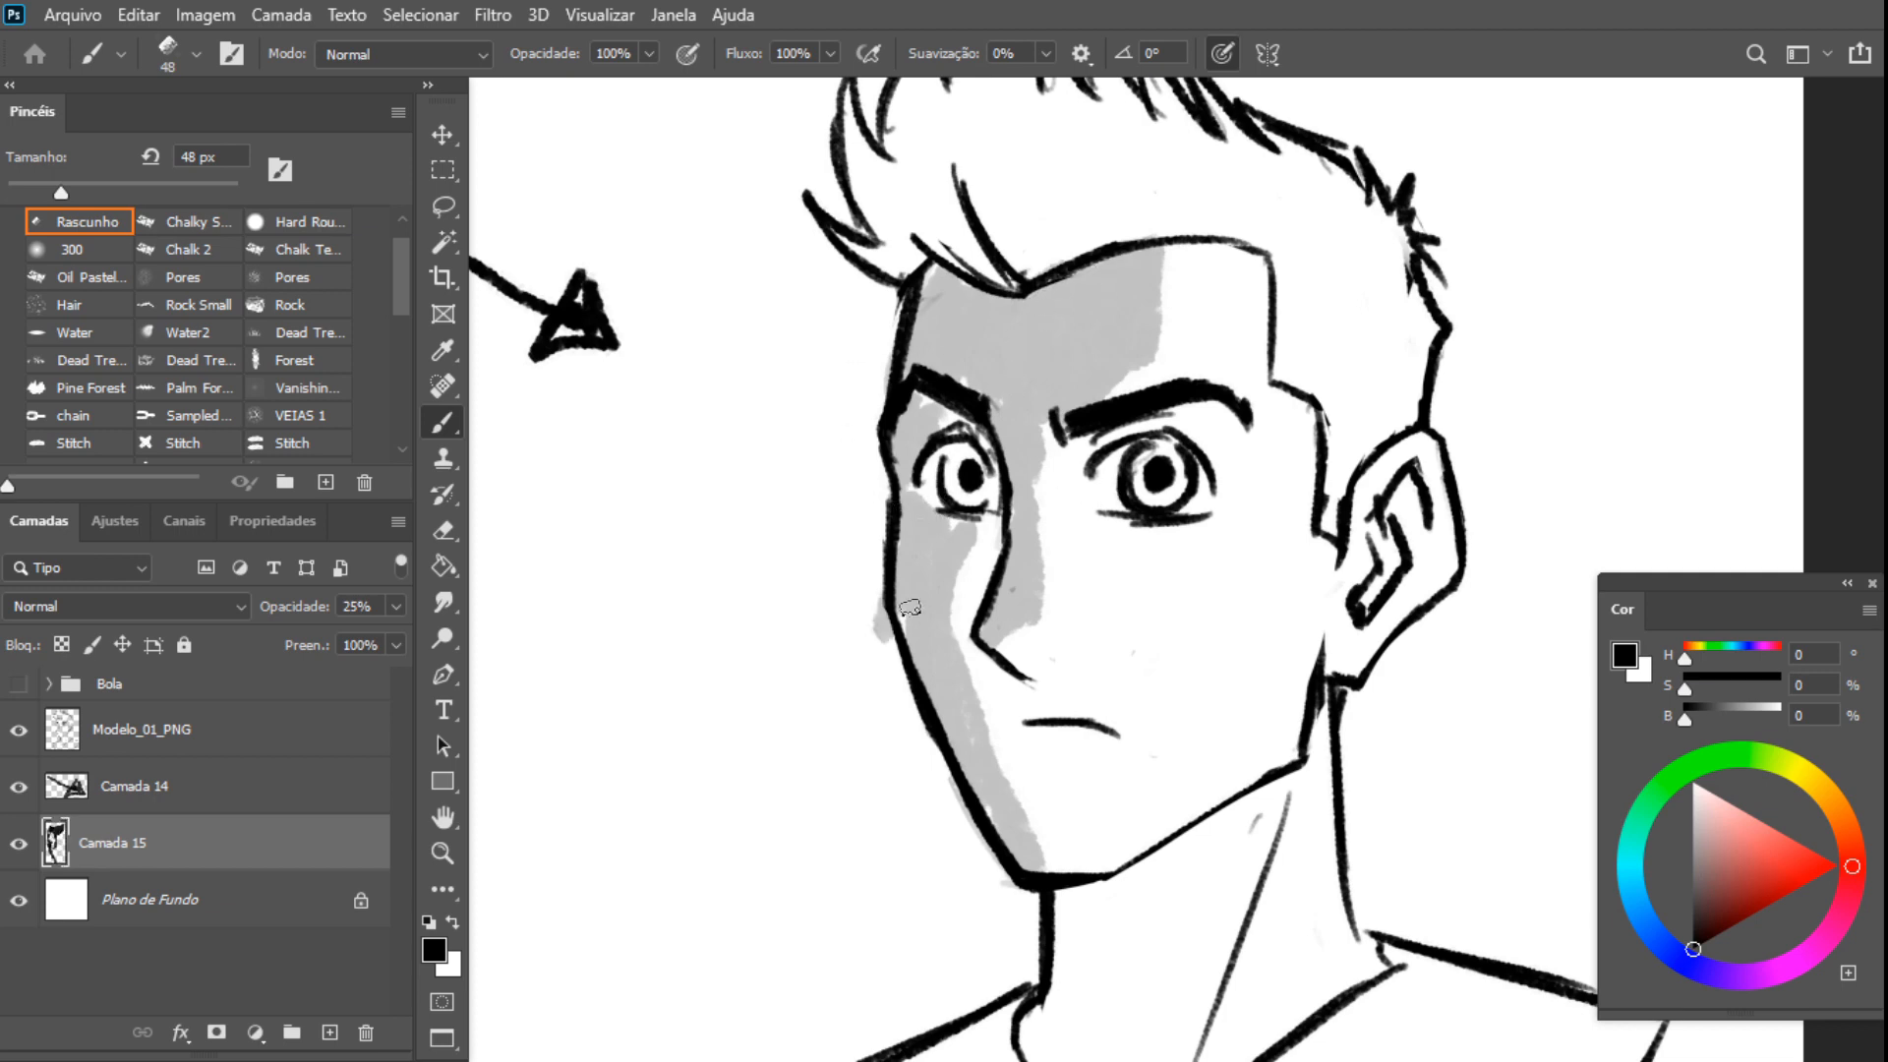
{"action": "mouse_move", "coordinate": [942, 476]}
{"action": "left_mouse_down"}
{"action": "mouse_move", "coordinate": [951, 496]}
{"action": "mouse_move", "coordinate": [955, 472]}
{"action": "left_mouse_up"}
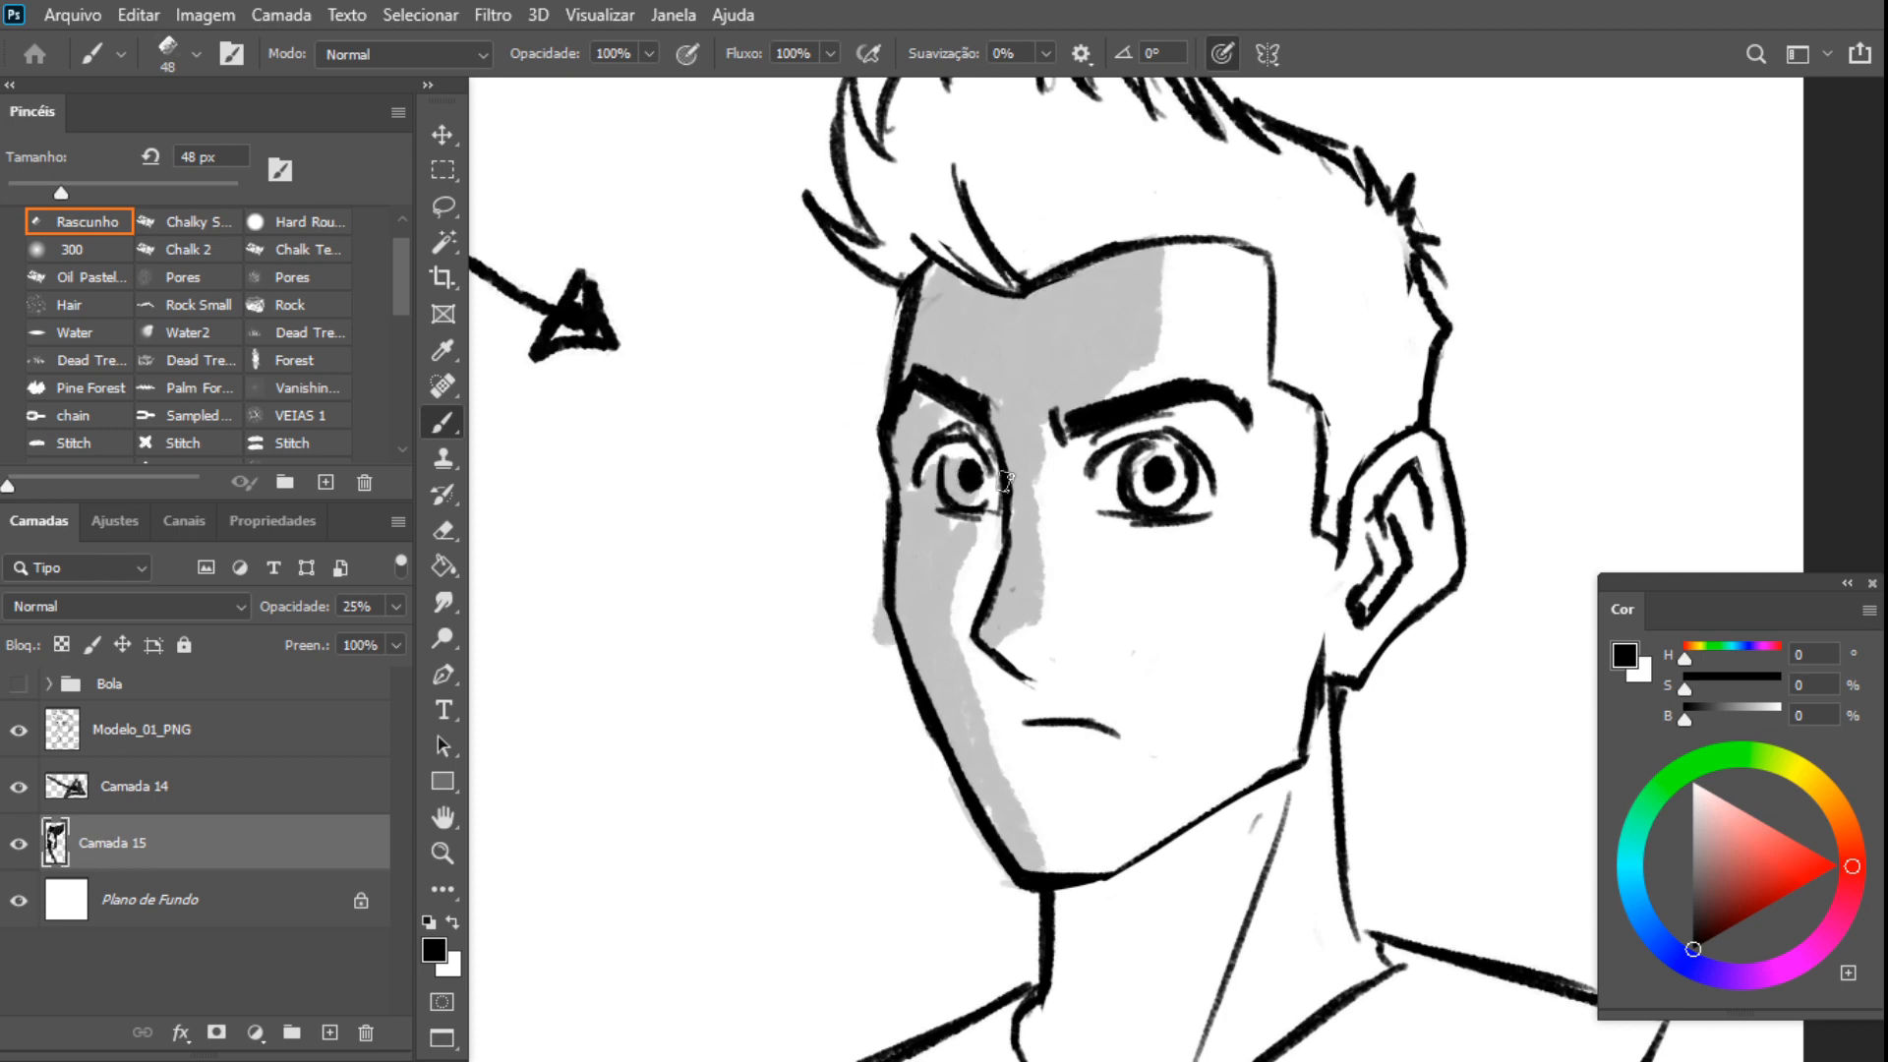
{"action": "mouse_move", "coordinate": [1170, 482]}
{"action": "left_mouse_down"}
{"action": "mouse_move", "coordinate": [1113, 488]}
{"action": "mouse_move", "coordinate": [1165, 491]}
{"action": "left_mouse_up"}
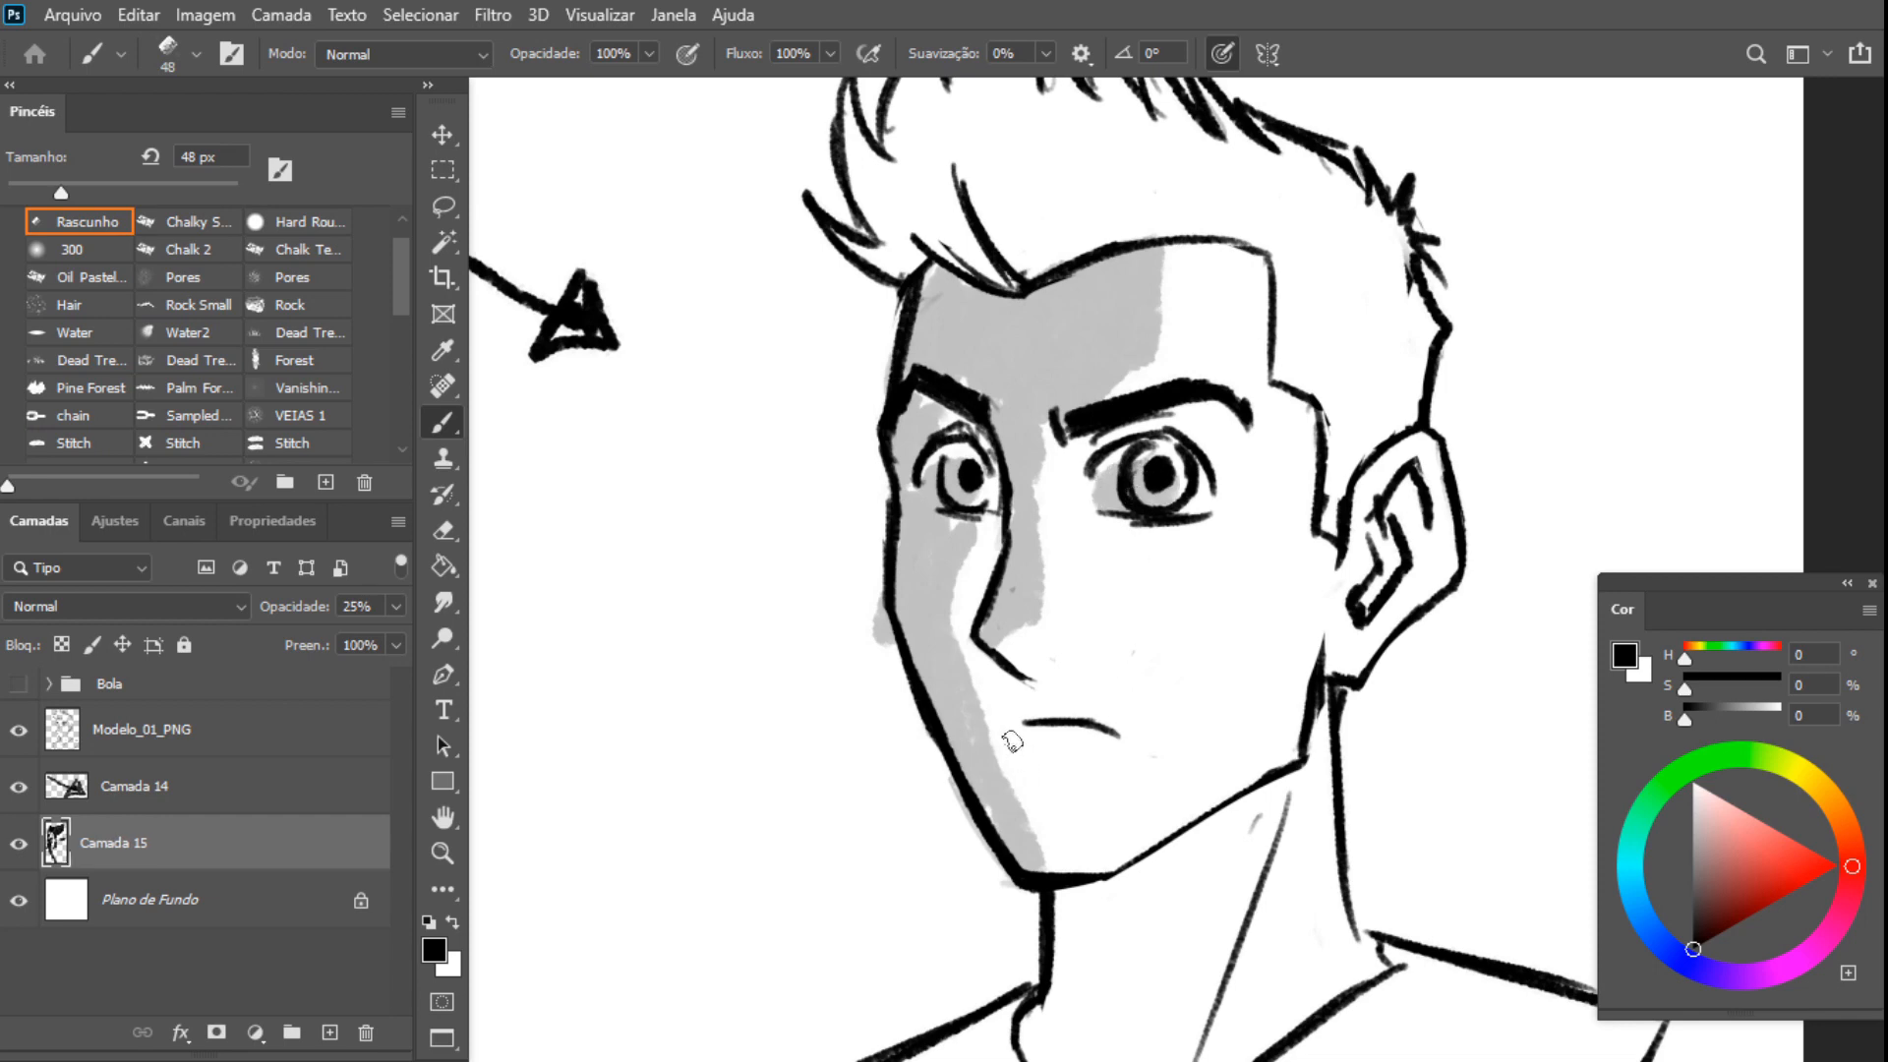
Extend the grey shadow over the cheek, beside the mouth and down to the chin, cleaning its edge with the eraser
{"action": "mouse_move", "coordinate": [1019, 703]}
{"action": "left_mouse_down"}
{"action": "mouse_move", "coordinate": [968, 644]}
{"action": "mouse_move", "coordinate": [974, 578]}
{"action": "left_mouse_up"}
{"action": "key", "text": "e"}
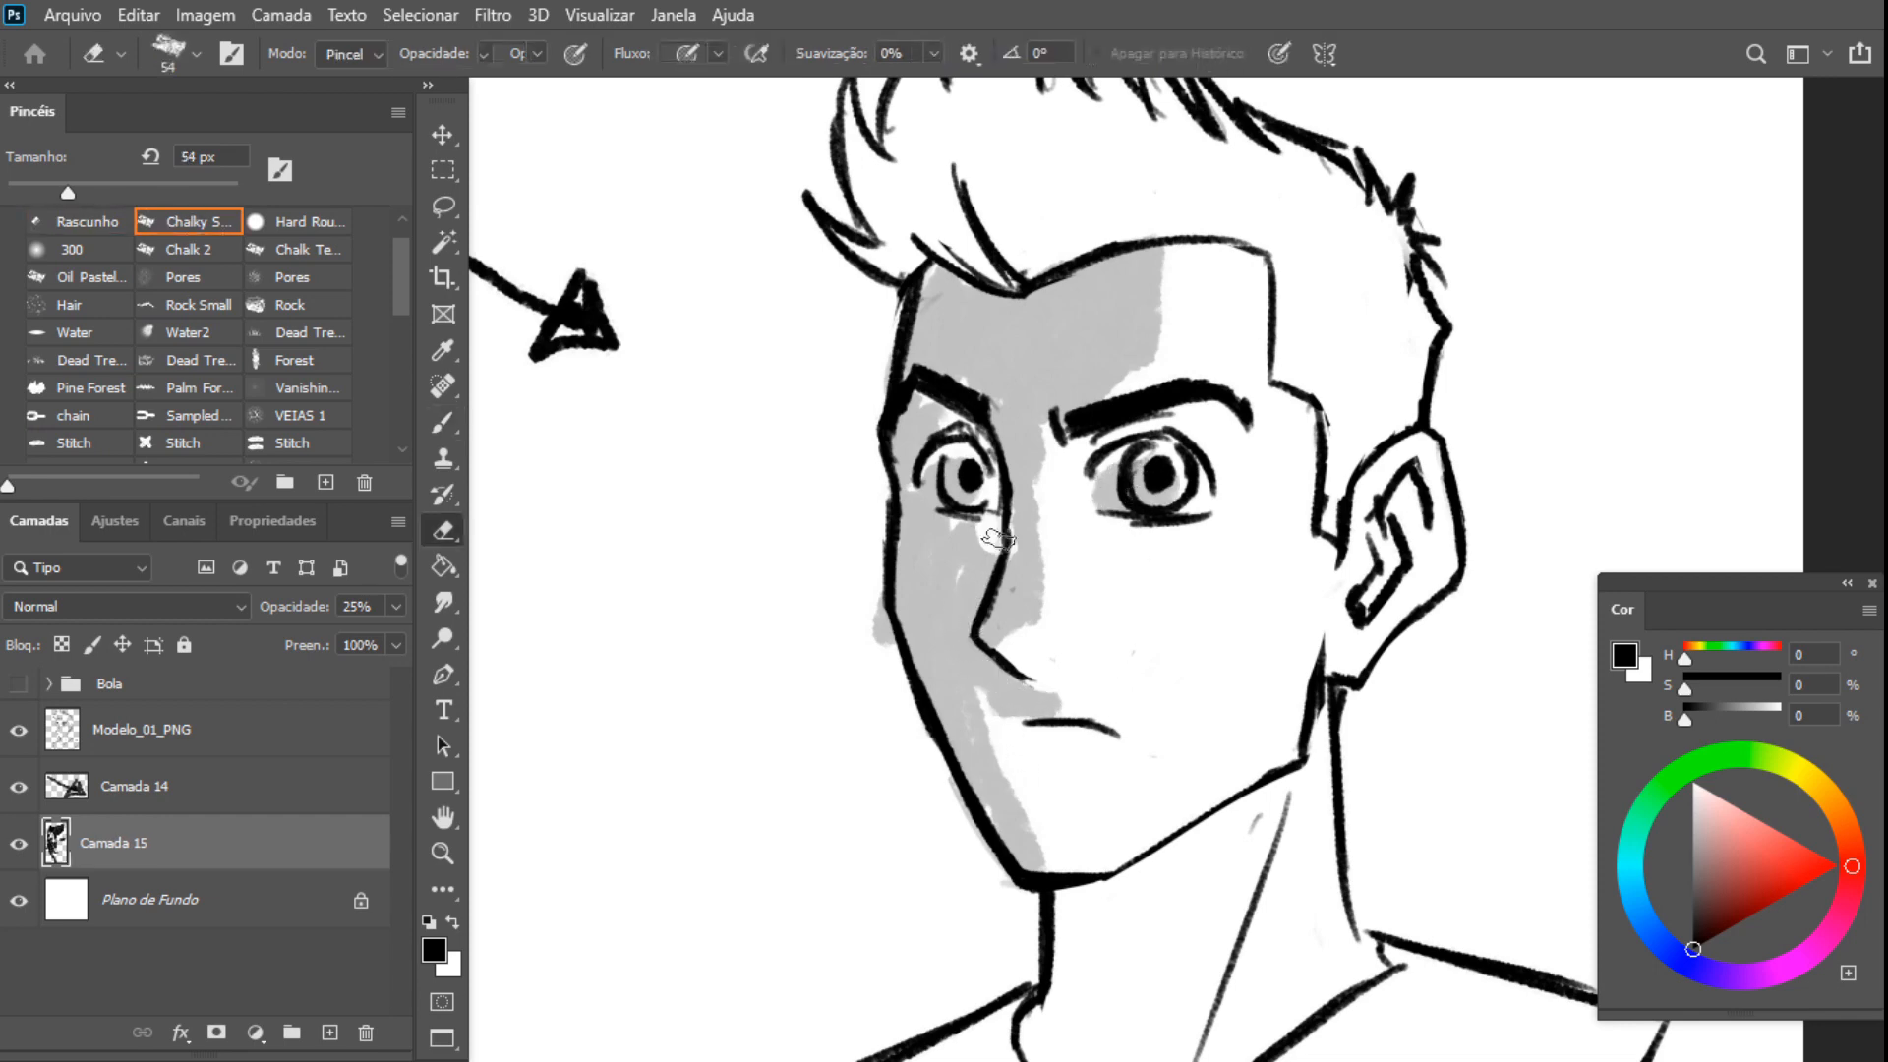
{"action": "key", "text": "b"}
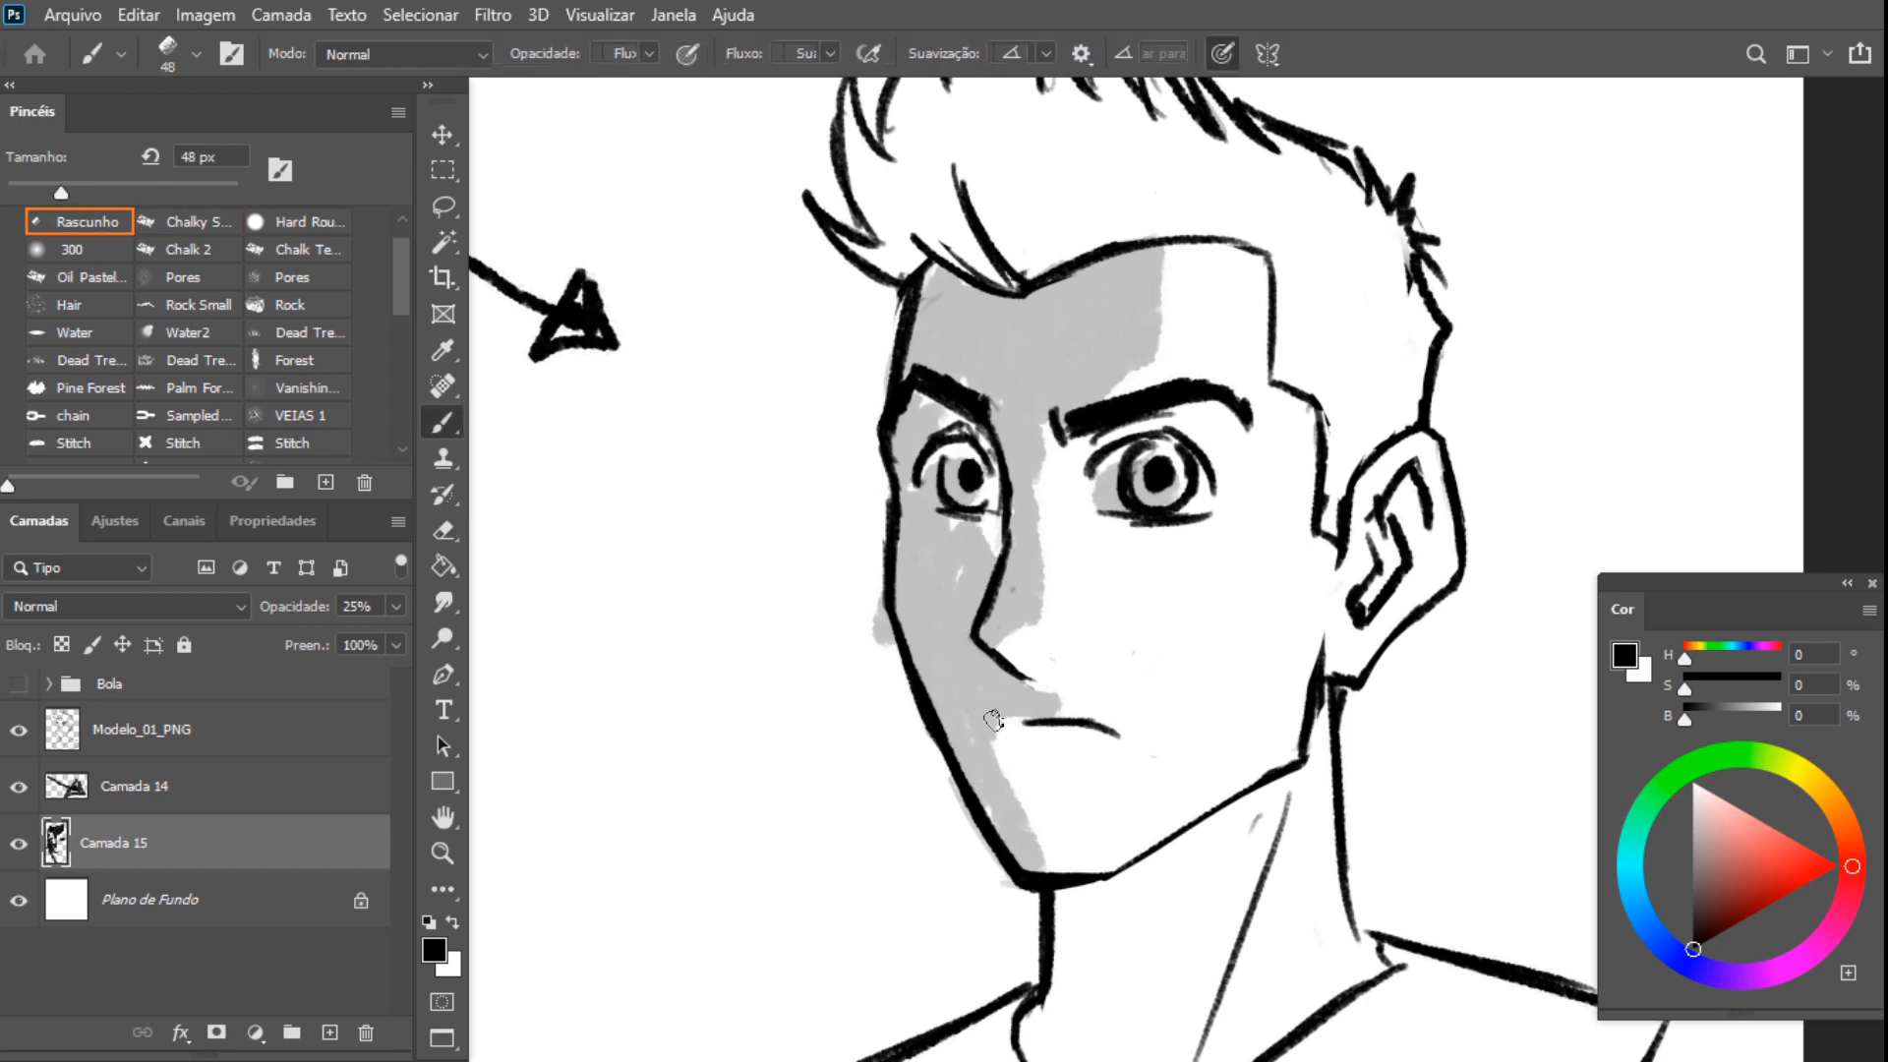
{"action": "mouse_move", "coordinate": [990, 753]}
{"action": "left_mouse_down"}
{"action": "mouse_move", "coordinate": [1067, 736]}
{"action": "mouse_move", "coordinate": [1068, 764]}
{"action": "mouse_move", "coordinate": [1001, 774]}
{"action": "mouse_move", "coordinate": [1015, 752]}
{"action": "mouse_move", "coordinate": [1040, 773]}
{"action": "mouse_move", "coordinate": [1047, 809]}
{"action": "mouse_move", "coordinate": [1015, 823]}
{"action": "mouse_move", "coordinate": [1030, 871]}
{"action": "mouse_move", "coordinate": [1057, 838]}
{"action": "left_mouse_up"}
{"action": "key", "text": "e"}
{"action": "key", "text": "b"}
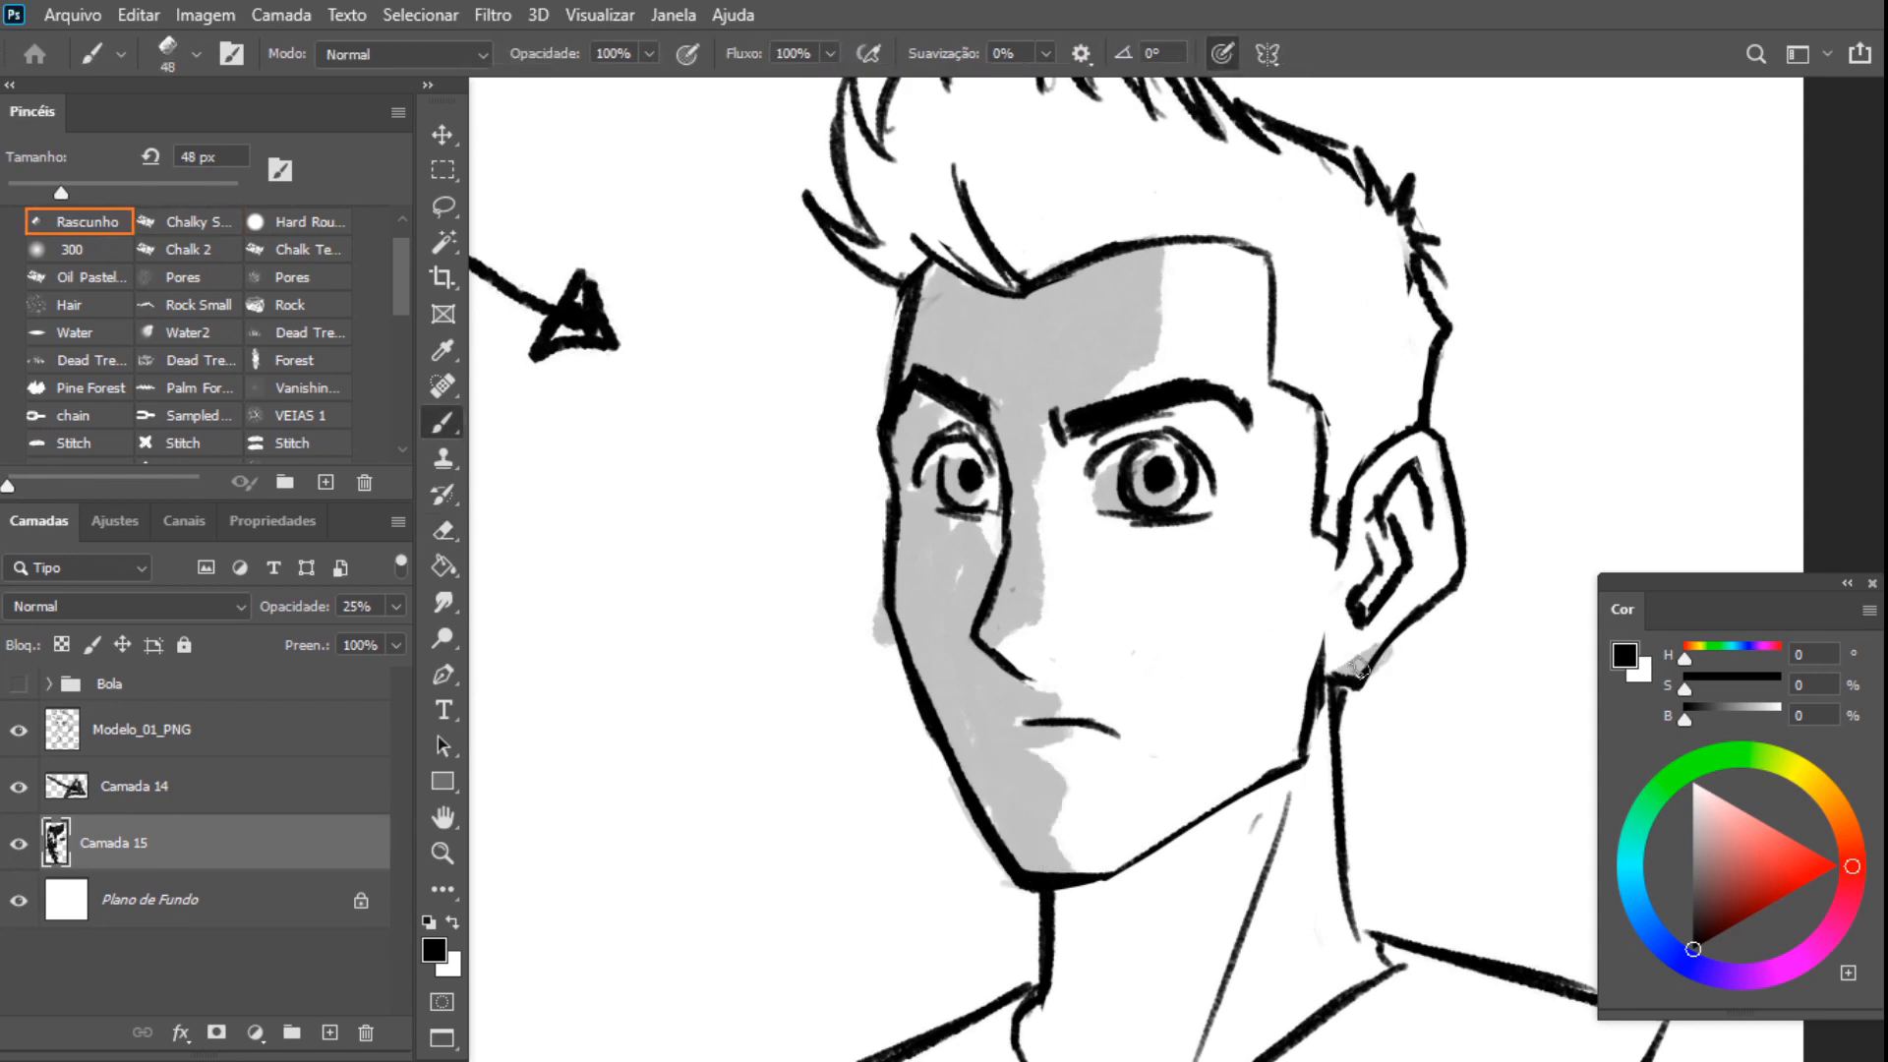
Shade the underside of the ear and the front of the neck below the chin on Camada 15
{"action": "left_click_drag", "start_coordinate": [1360, 668], "coordinate": [1401, 634]}
{"action": "scroll", "coordinate": [1348, 623], "scroll_direction": "down", "scroll_amount": 5}
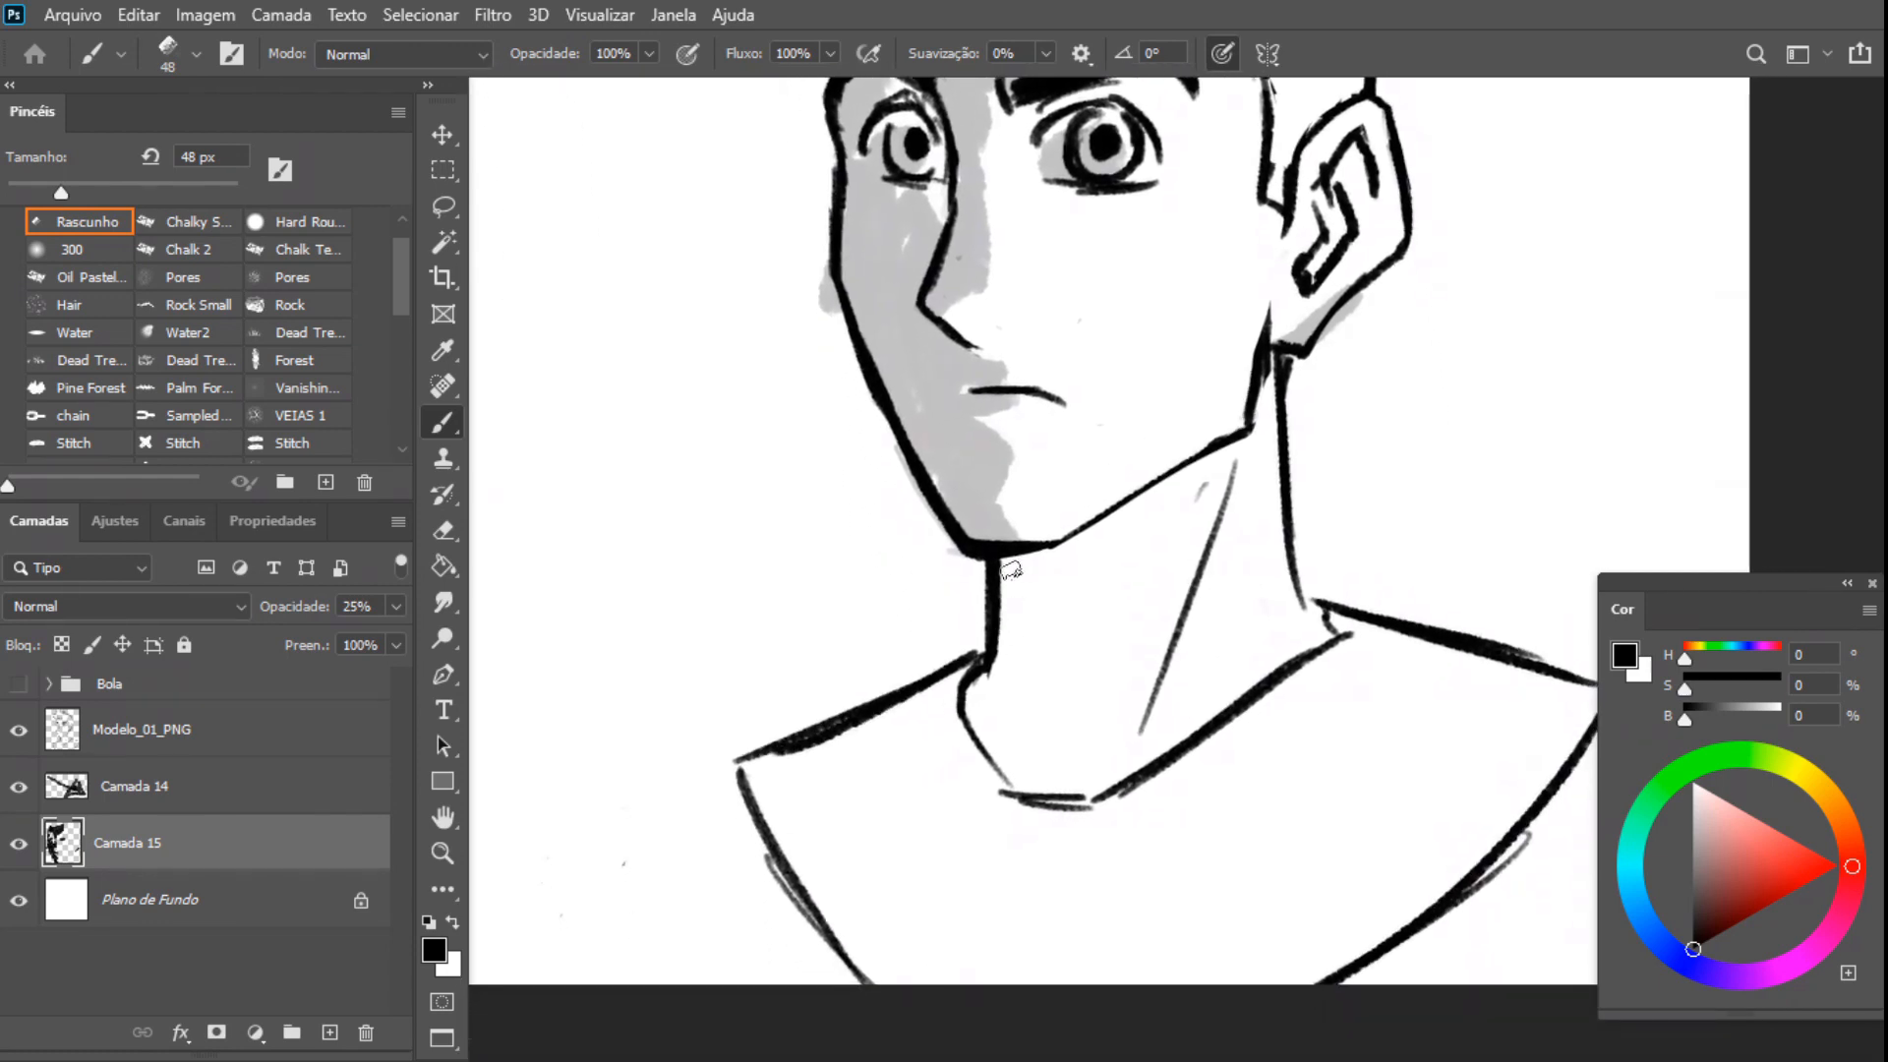
{"action": "mouse_move", "coordinate": [1010, 571]}
{"action": "left_mouse_down"}
{"action": "mouse_move", "coordinate": [1129, 633]}
{"action": "mouse_move", "coordinate": [1108, 630]}
{"action": "mouse_move", "coordinate": [1027, 787]}
{"action": "mouse_move", "coordinate": [998, 679]}
{"action": "mouse_move", "coordinate": [995, 727]}
{"action": "mouse_move", "coordinate": [1010, 583]}
{"action": "mouse_move", "coordinate": [1015, 687]}
{"action": "mouse_move", "coordinate": [1053, 642]}
{"action": "mouse_move", "coordinate": [1032, 434]}
{"action": "left_mouse_up"}
{"action": "left_click_drag", "start_coordinate": [1131, 590], "coordinate": [1156, 772]}
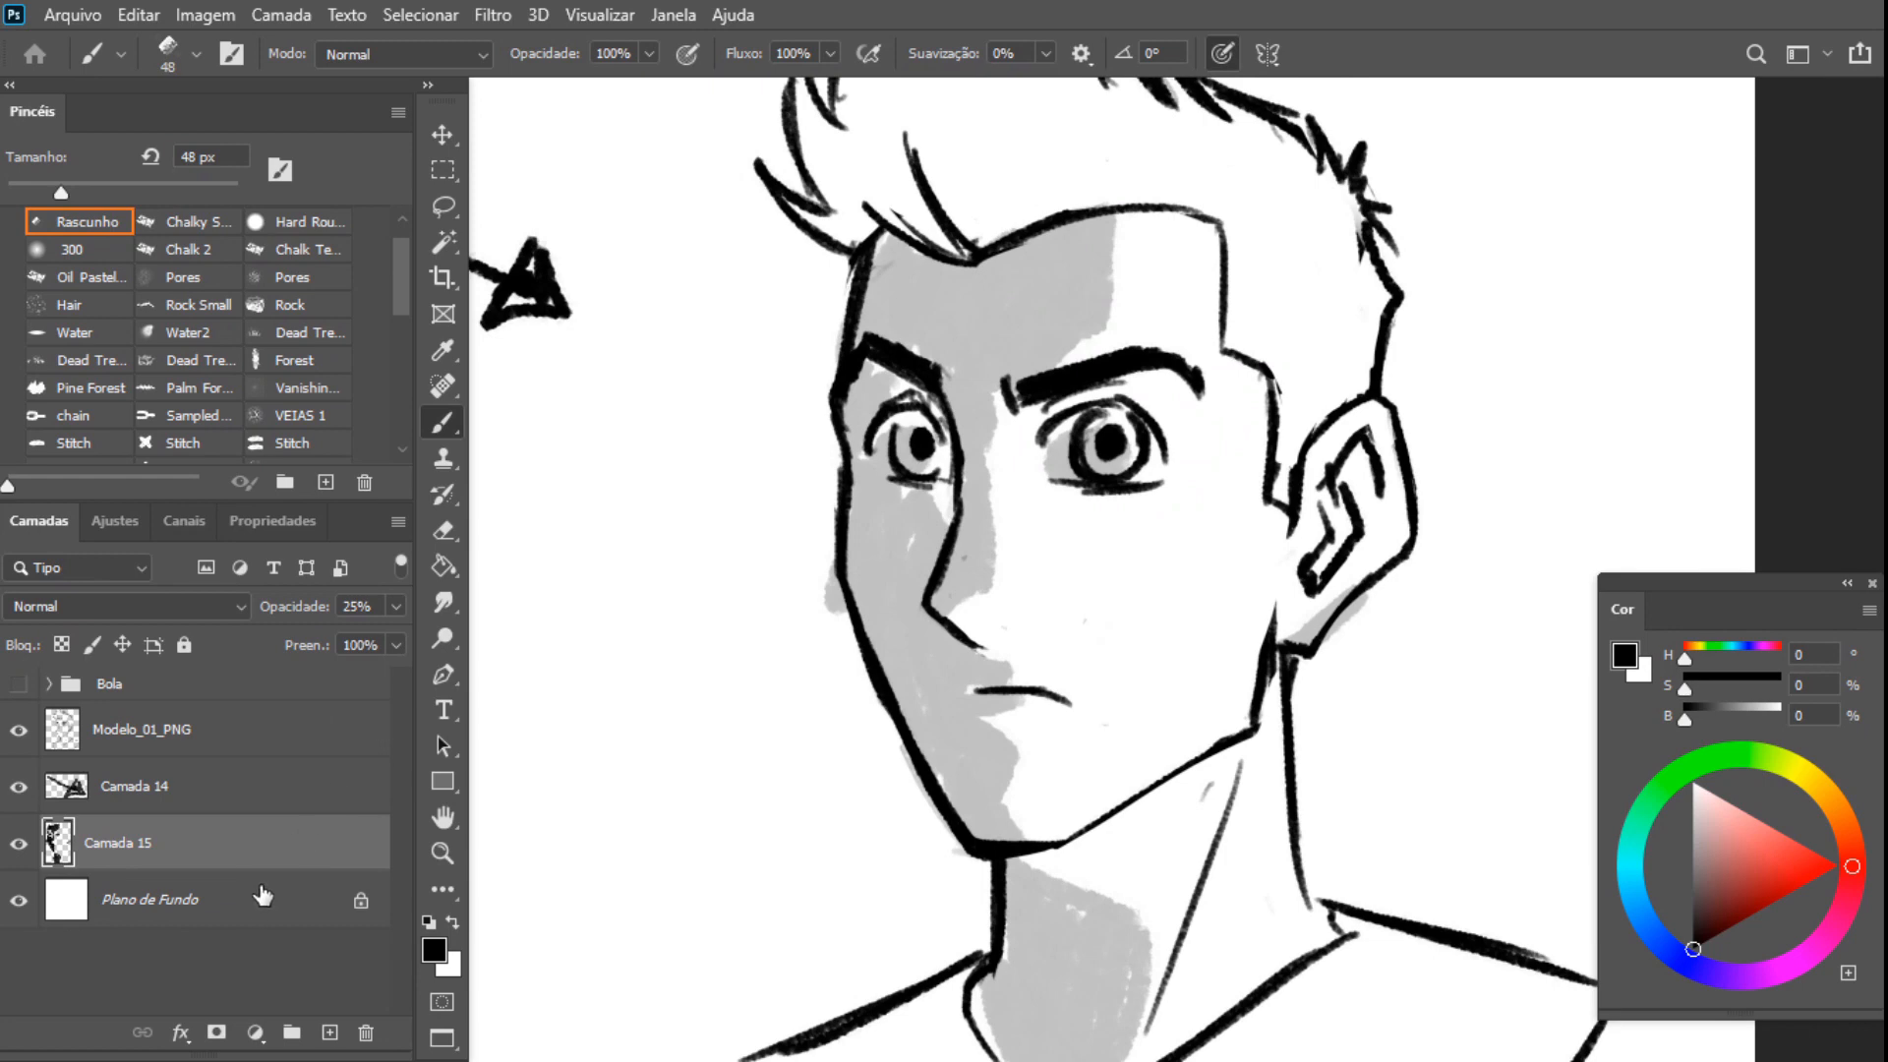
Hide Camada 15 and add a new layer above it with its opacity set to 29%
{"action": "left_click", "coordinate": [18, 844]}
{"action": "left_click", "coordinate": [329, 1032]}
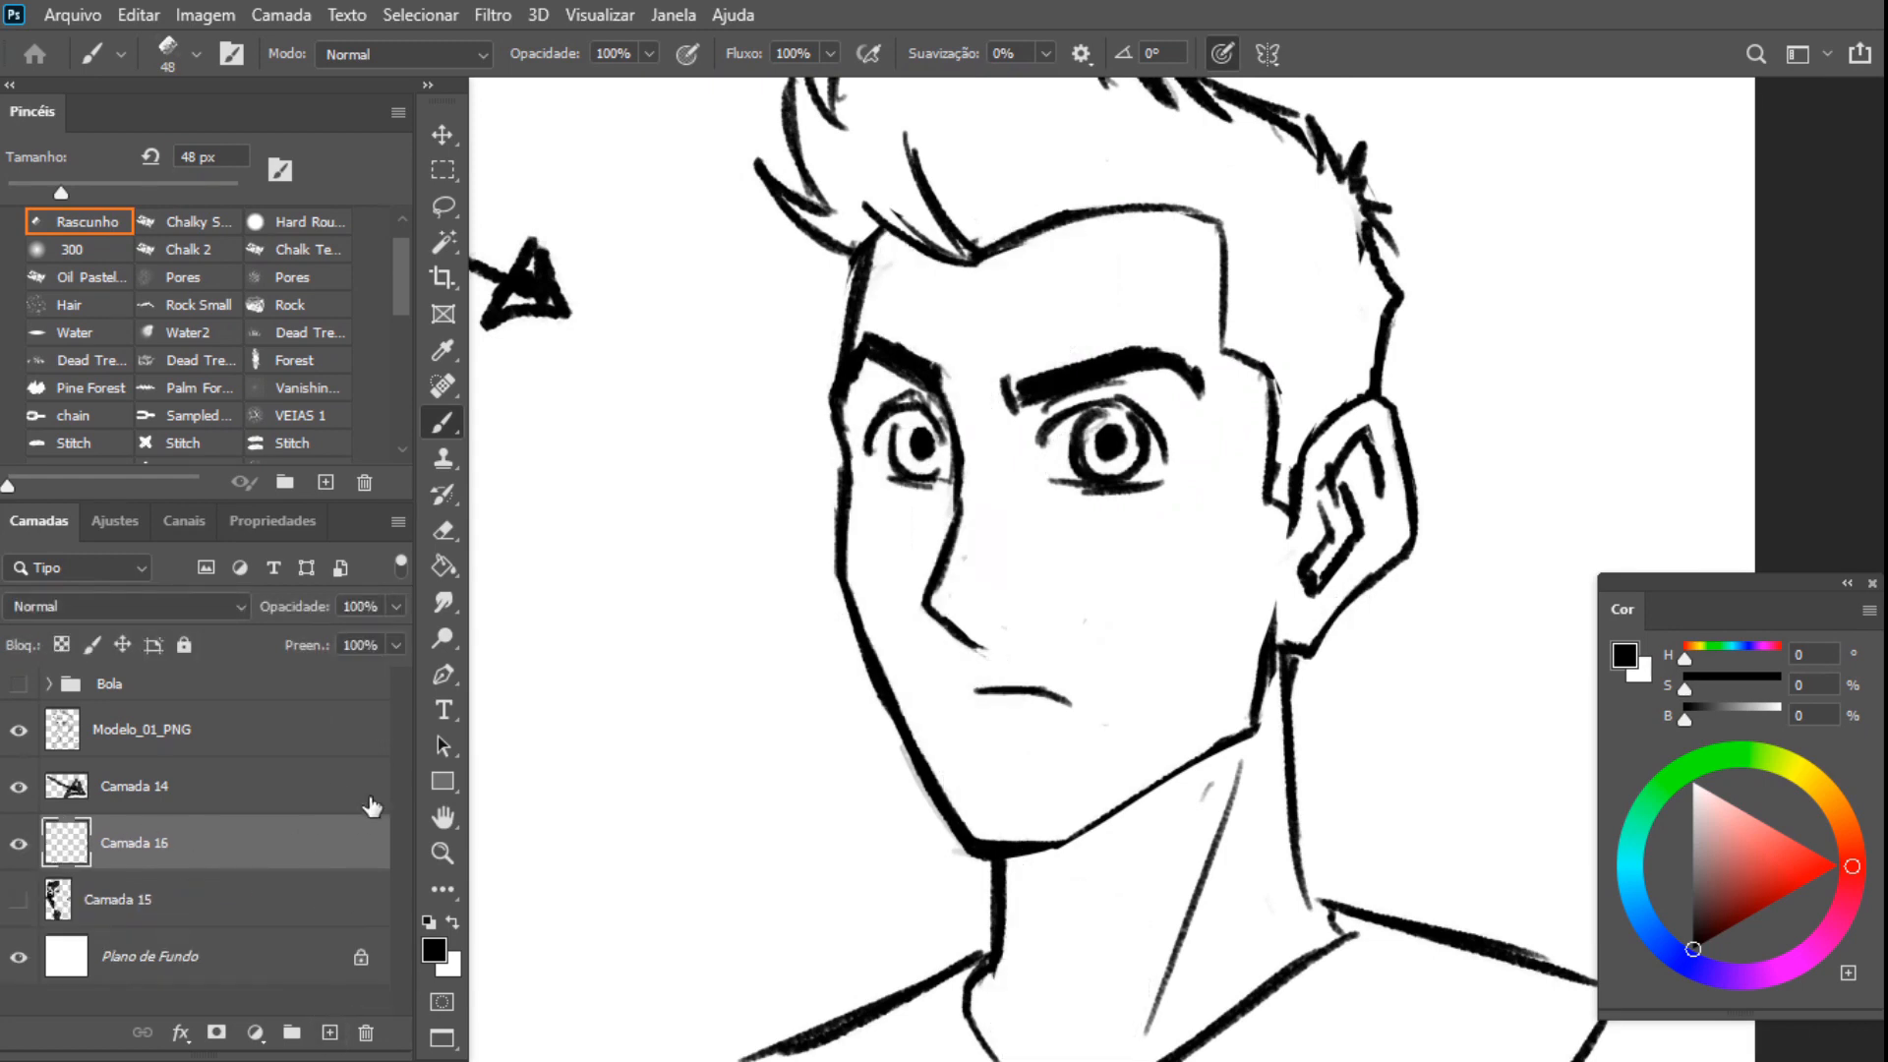
{"action": "left_click_drag", "start_coordinate": [1054, 452], "coordinate": [1068, 544]}
{"action": "mouse_move", "coordinate": [939, 497]}
{"action": "left_mouse_down"}
{"action": "mouse_move", "coordinate": [953, 513]}
{"action": "mouse_move", "coordinate": [944, 499]}
{"action": "left_mouse_up"}
{"action": "key", "text": "ctrl+z"}
{"action": "left_click", "coordinate": [396, 607]}
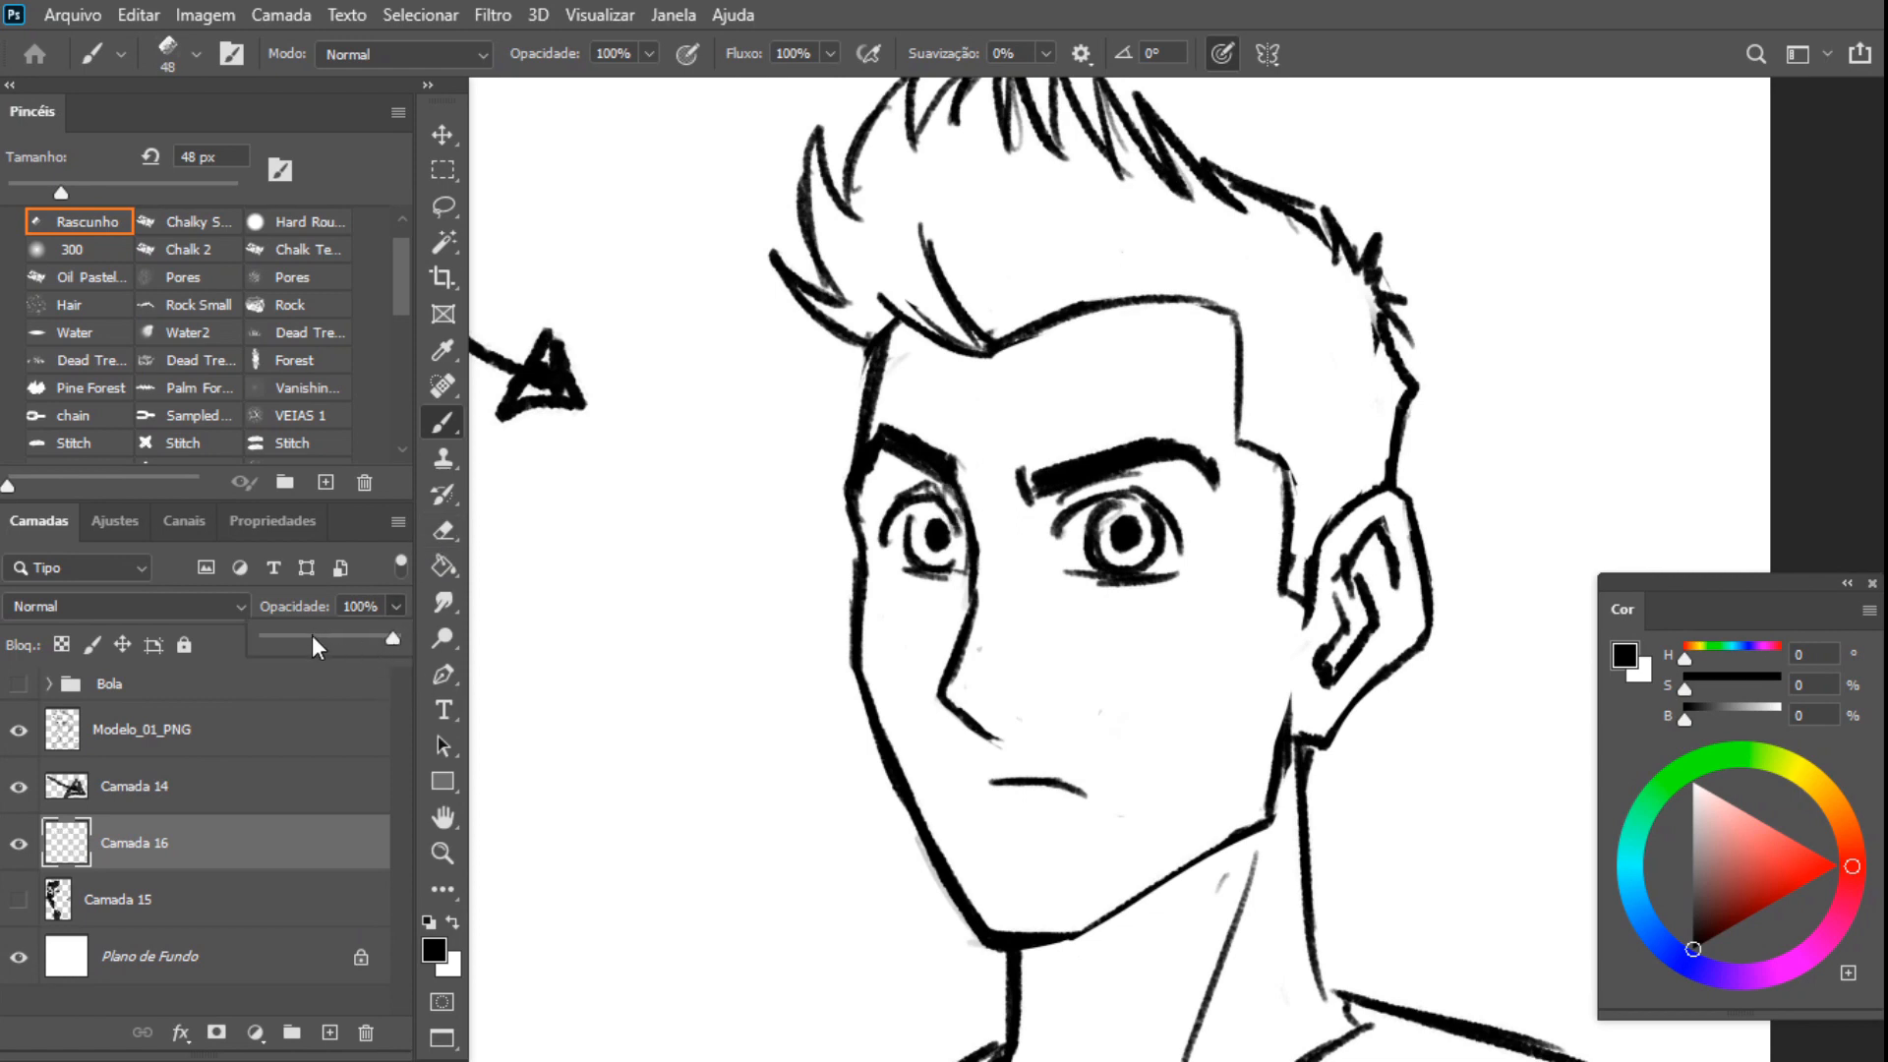
{"action": "left_click_drag", "start_coordinate": [317, 646], "coordinate": [306, 645]}
Paint grey shadows around both eye sockets and along the side and underside of the nose on Camada 16
{"action": "left_click", "coordinate": [955, 505]}
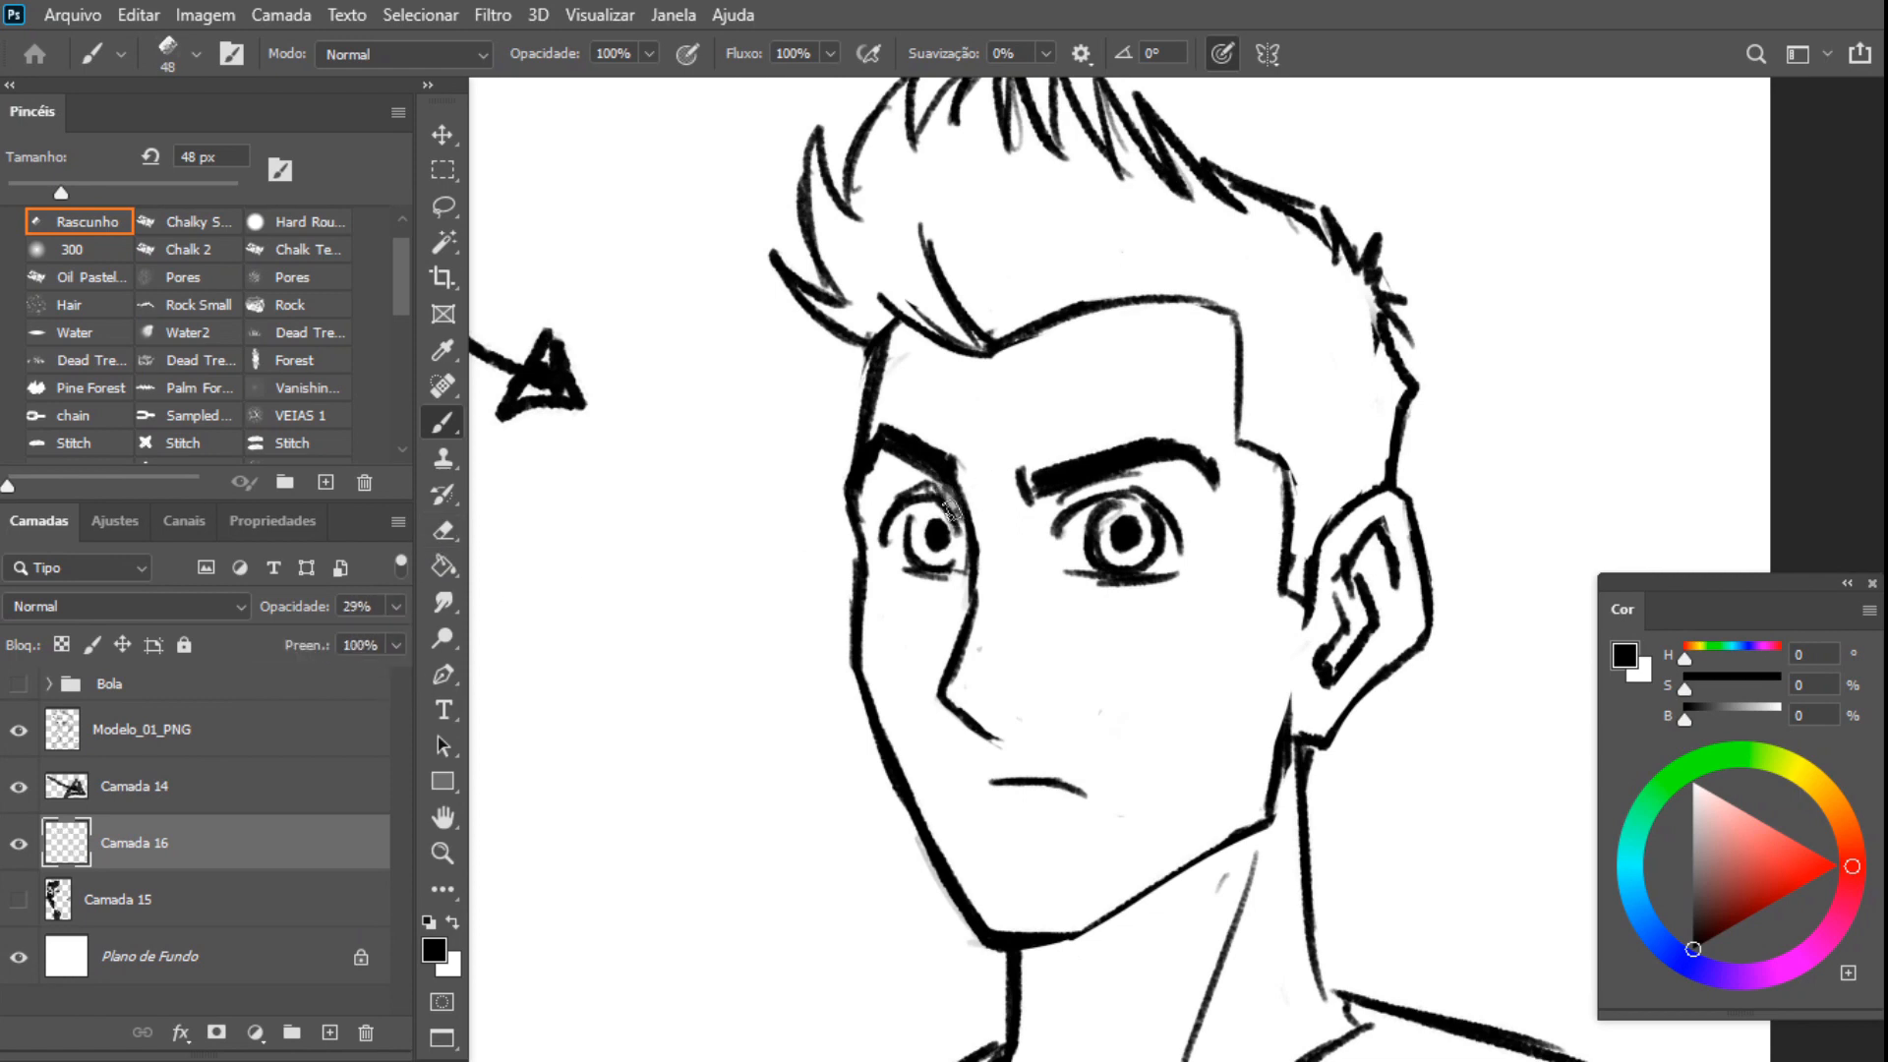
{"action": "mouse_move", "coordinate": [955, 513]}
{"action": "left_mouse_down"}
{"action": "mouse_move", "coordinate": [923, 478]}
{"action": "mouse_move", "coordinate": [946, 577]}
{"action": "mouse_move", "coordinate": [891, 534]}
{"action": "mouse_move", "coordinate": [929, 509]}
{"action": "mouse_move", "coordinate": [914, 508]}
{"action": "mouse_move", "coordinate": [959, 578]}
{"action": "left_mouse_up"}
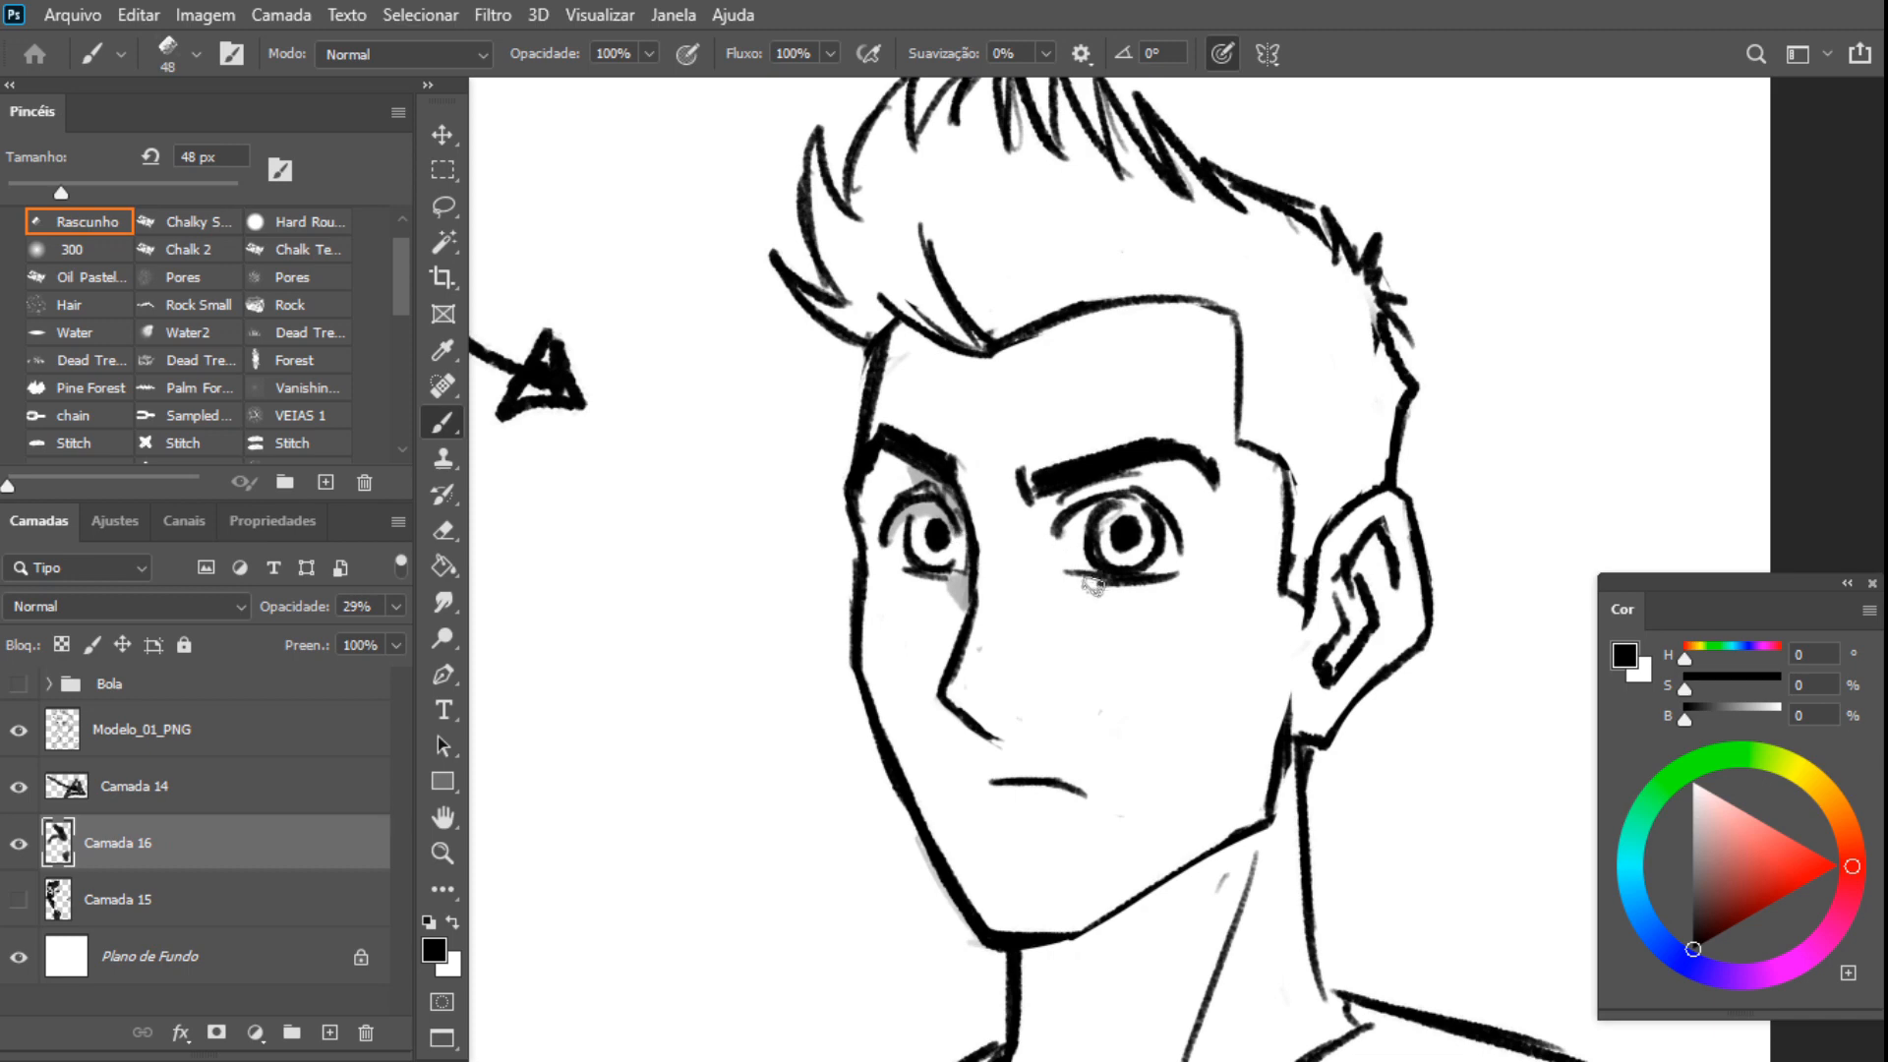
{"action": "mouse_move", "coordinate": [1063, 575]}
{"action": "left_mouse_down"}
{"action": "mouse_move", "coordinate": [1072, 631]}
{"action": "mouse_move", "coordinate": [1041, 525]}
{"action": "mouse_move", "coordinate": [1059, 493]}
{"action": "mouse_move", "coordinate": [1160, 487]}
{"action": "mouse_move", "coordinate": [1139, 471]}
{"action": "mouse_move", "coordinate": [1184, 503]}
{"action": "mouse_move", "coordinate": [1190, 552]}
{"action": "mouse_move", "coordinate": [1211, 514]}
{"action": "mouse_move", "coordinate": [1209, 573]}
{"action": "left_mouse_up"}
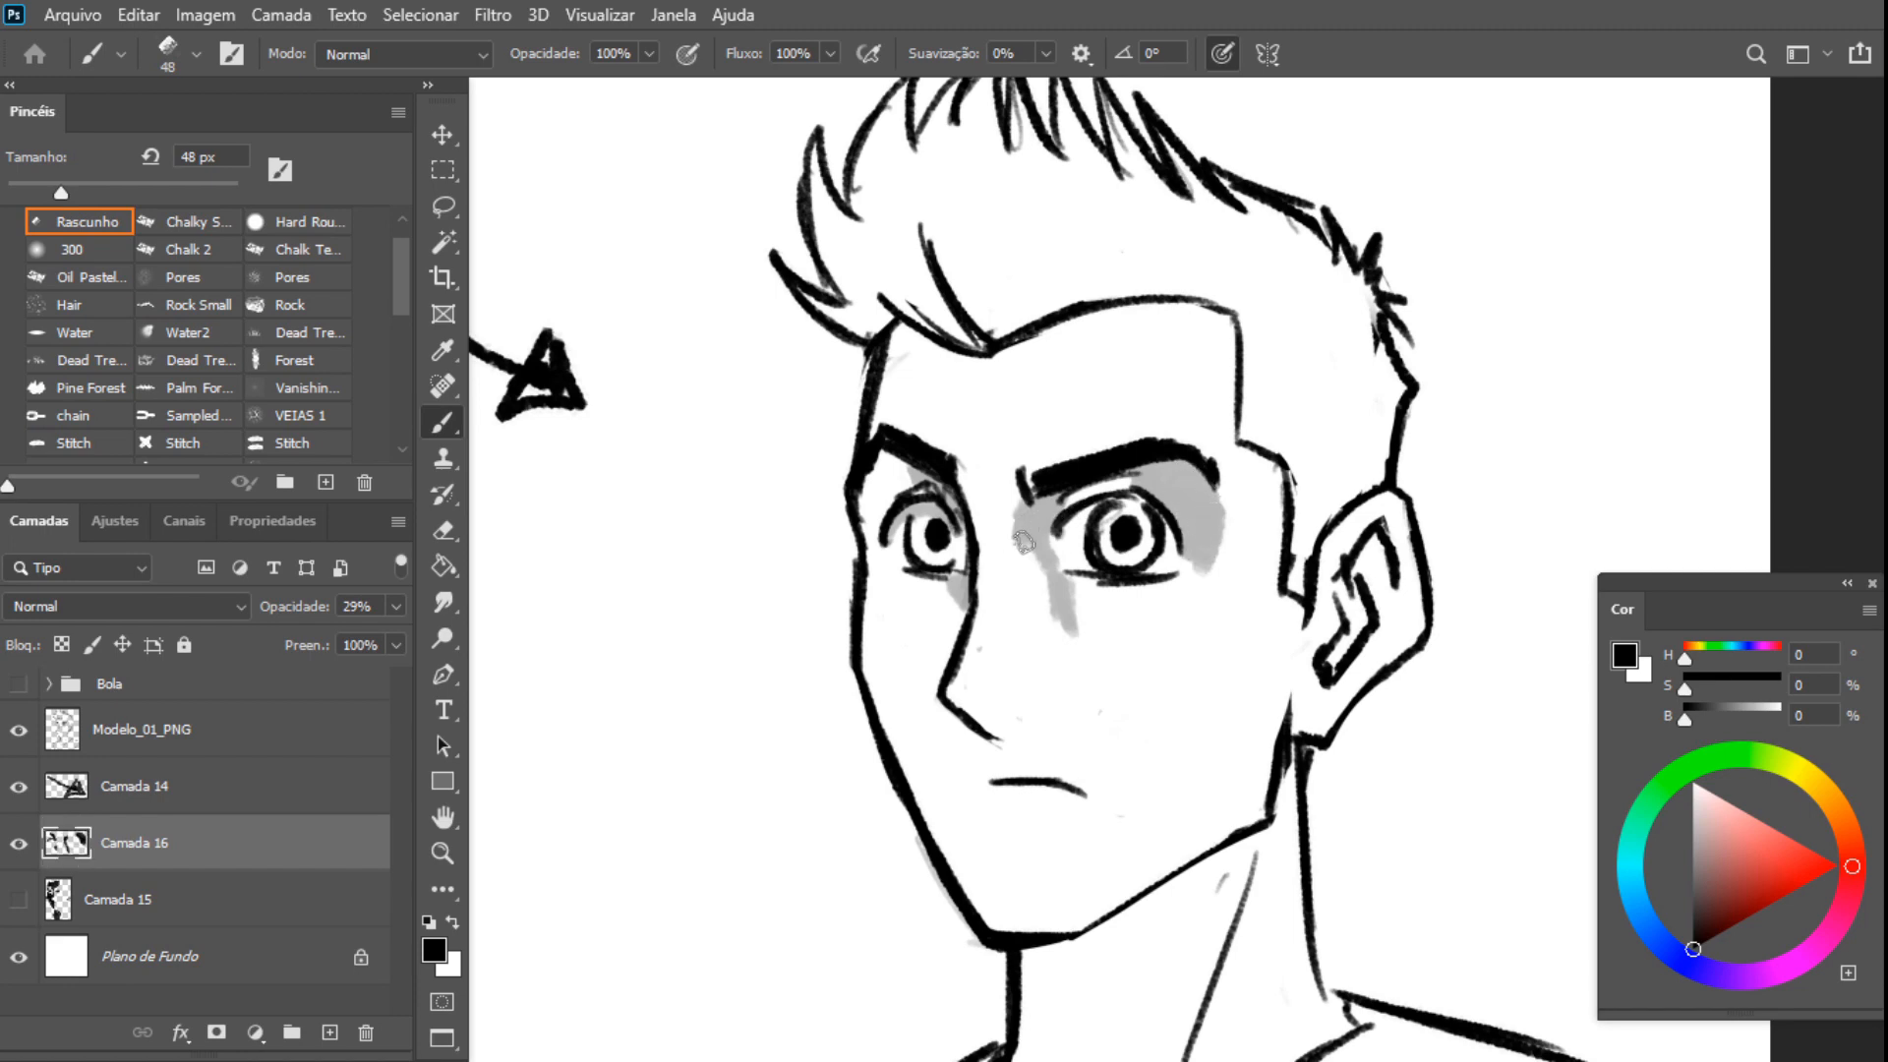
{"action": "left_click_drag", "start_coordinate": [1025, 521], "coordinate": [1042, 604]}
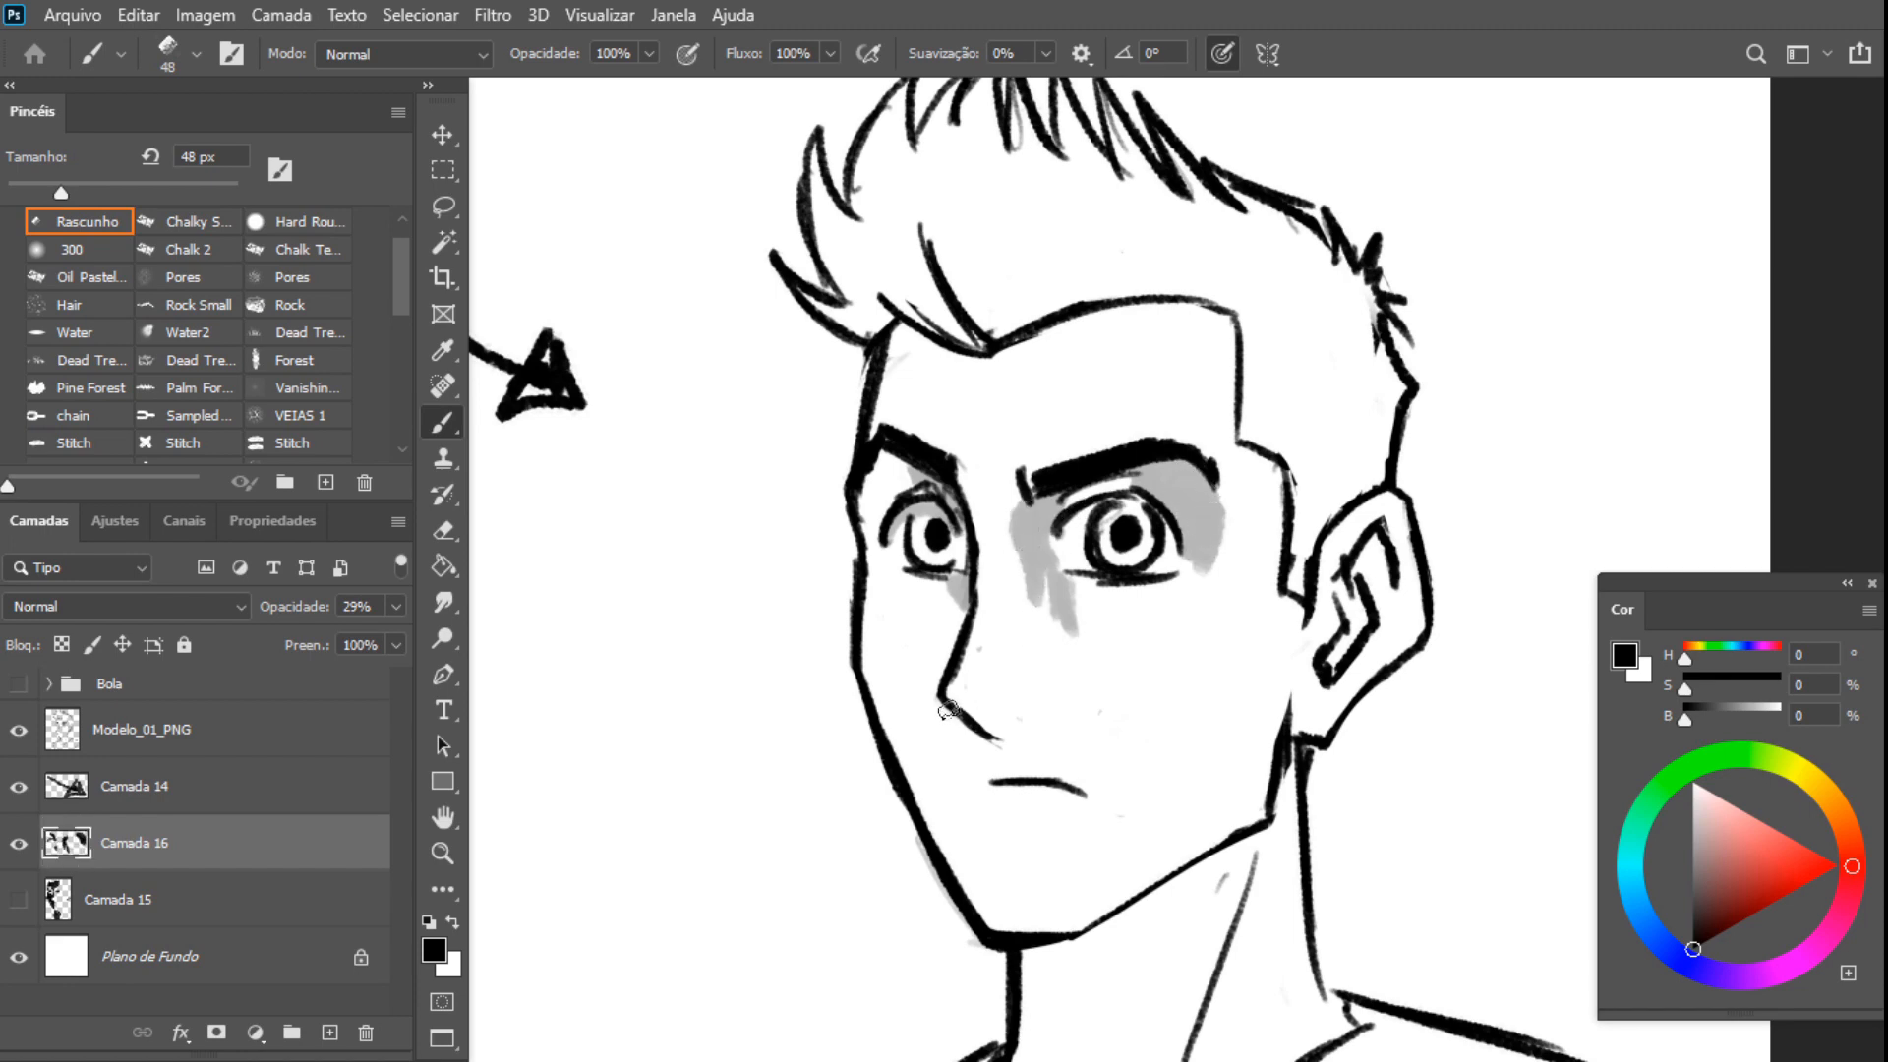
{"action": "mouse_move", "coordinate": [946, 696]}
{"action": "left_mouse_down"}
{"action": "mouse_move", "coordinate": [991, 725]}
{"action": "mouse_move", "coordinate": [958, 701]}
{"action": "mouse_move", "coordinate": [1008, 700]}
{"action": "mouse_move", "coordinate": [1003, 733]}
{"action": "mouse_move", "coordinate": [1033, 728]}
{"action": "mouse_move", "coordinate": [1032, 565]}
{"action": "mouse_move", "coordinate": [1044, 681]}
{"action": "mouse_move", "coordinate": [1050, 594]}
{"action": "mouse_move", "coordinate": [1072, 700]}
{"action": "mouse_move", "coordinate": [1042, 694]}
{"action": "mouse_move", "coordinate": [1008, 635]}
{"action": "mouse_move", "coordinate": [1003, 675]}
{"action": "left_mouse_up"}
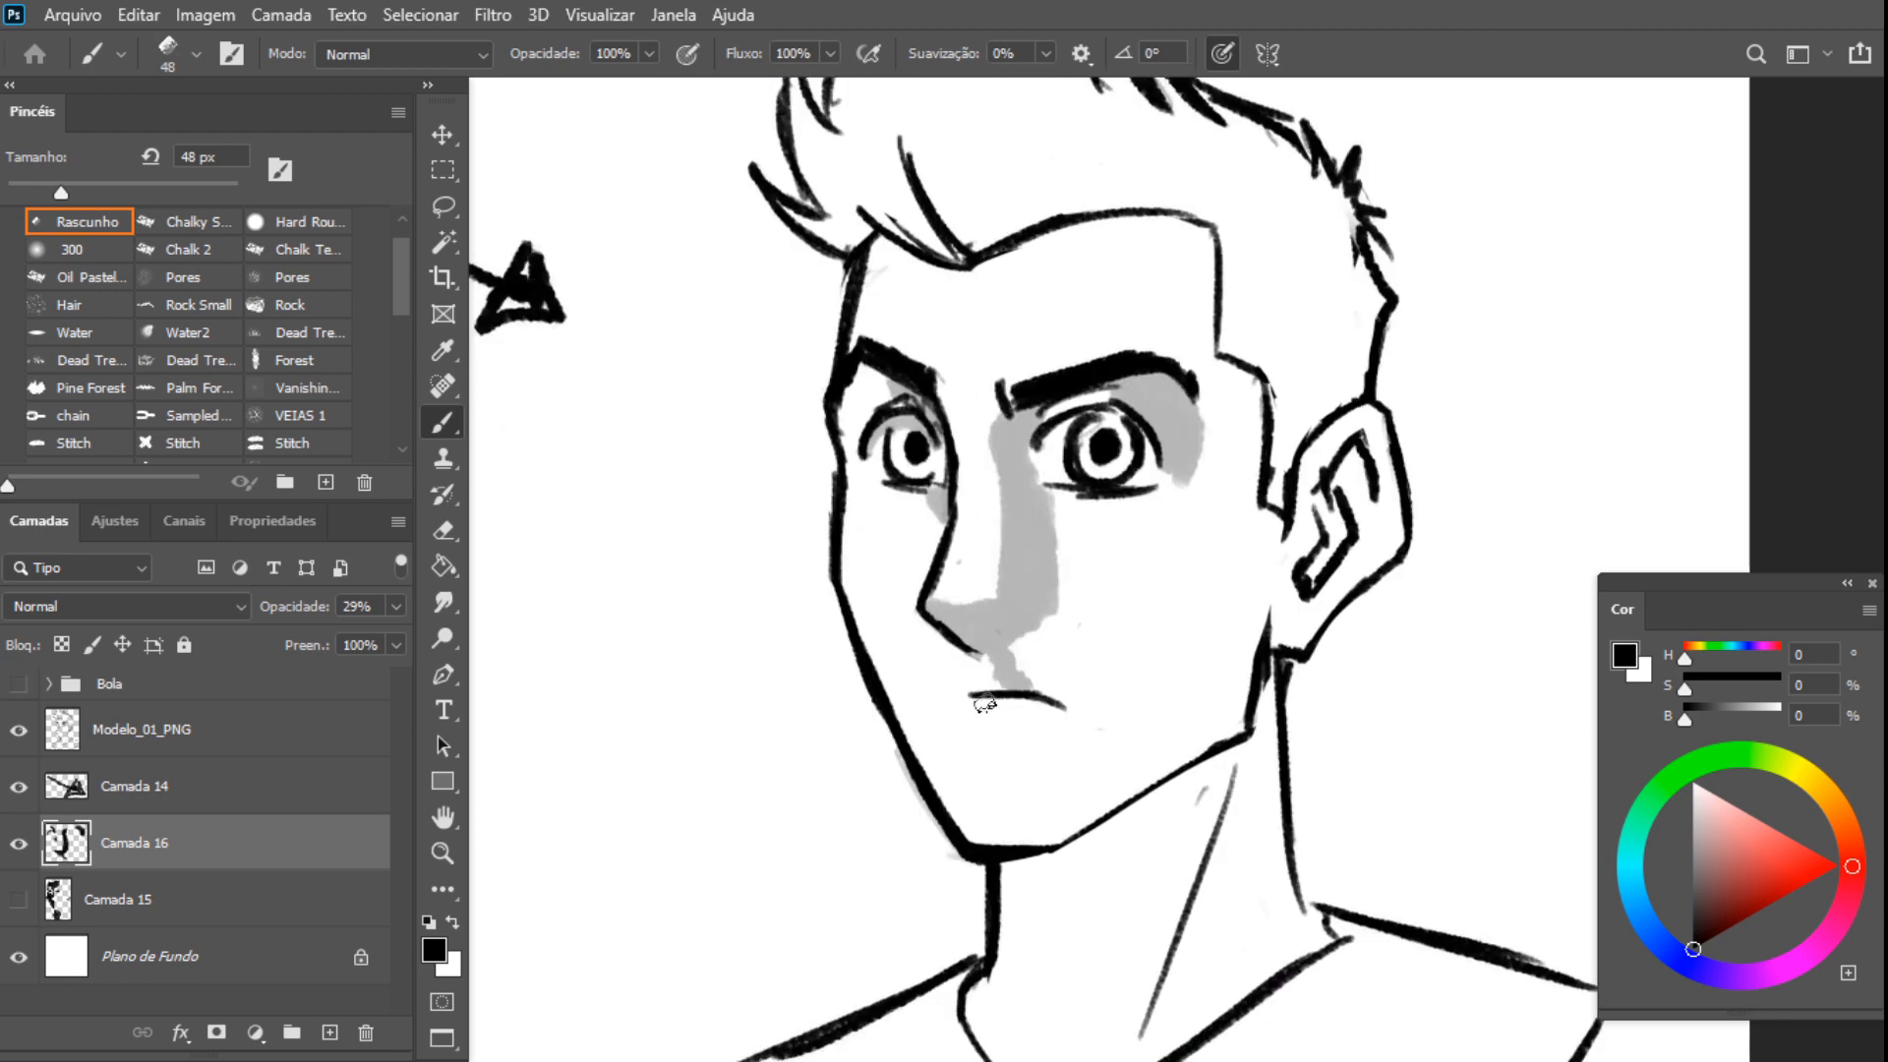
Shade the area above the mouth, below the lower lip and around the mouth corner with a smaller brush on Camada 16
{"action": "left_click", "coordinate": [27, 188]}
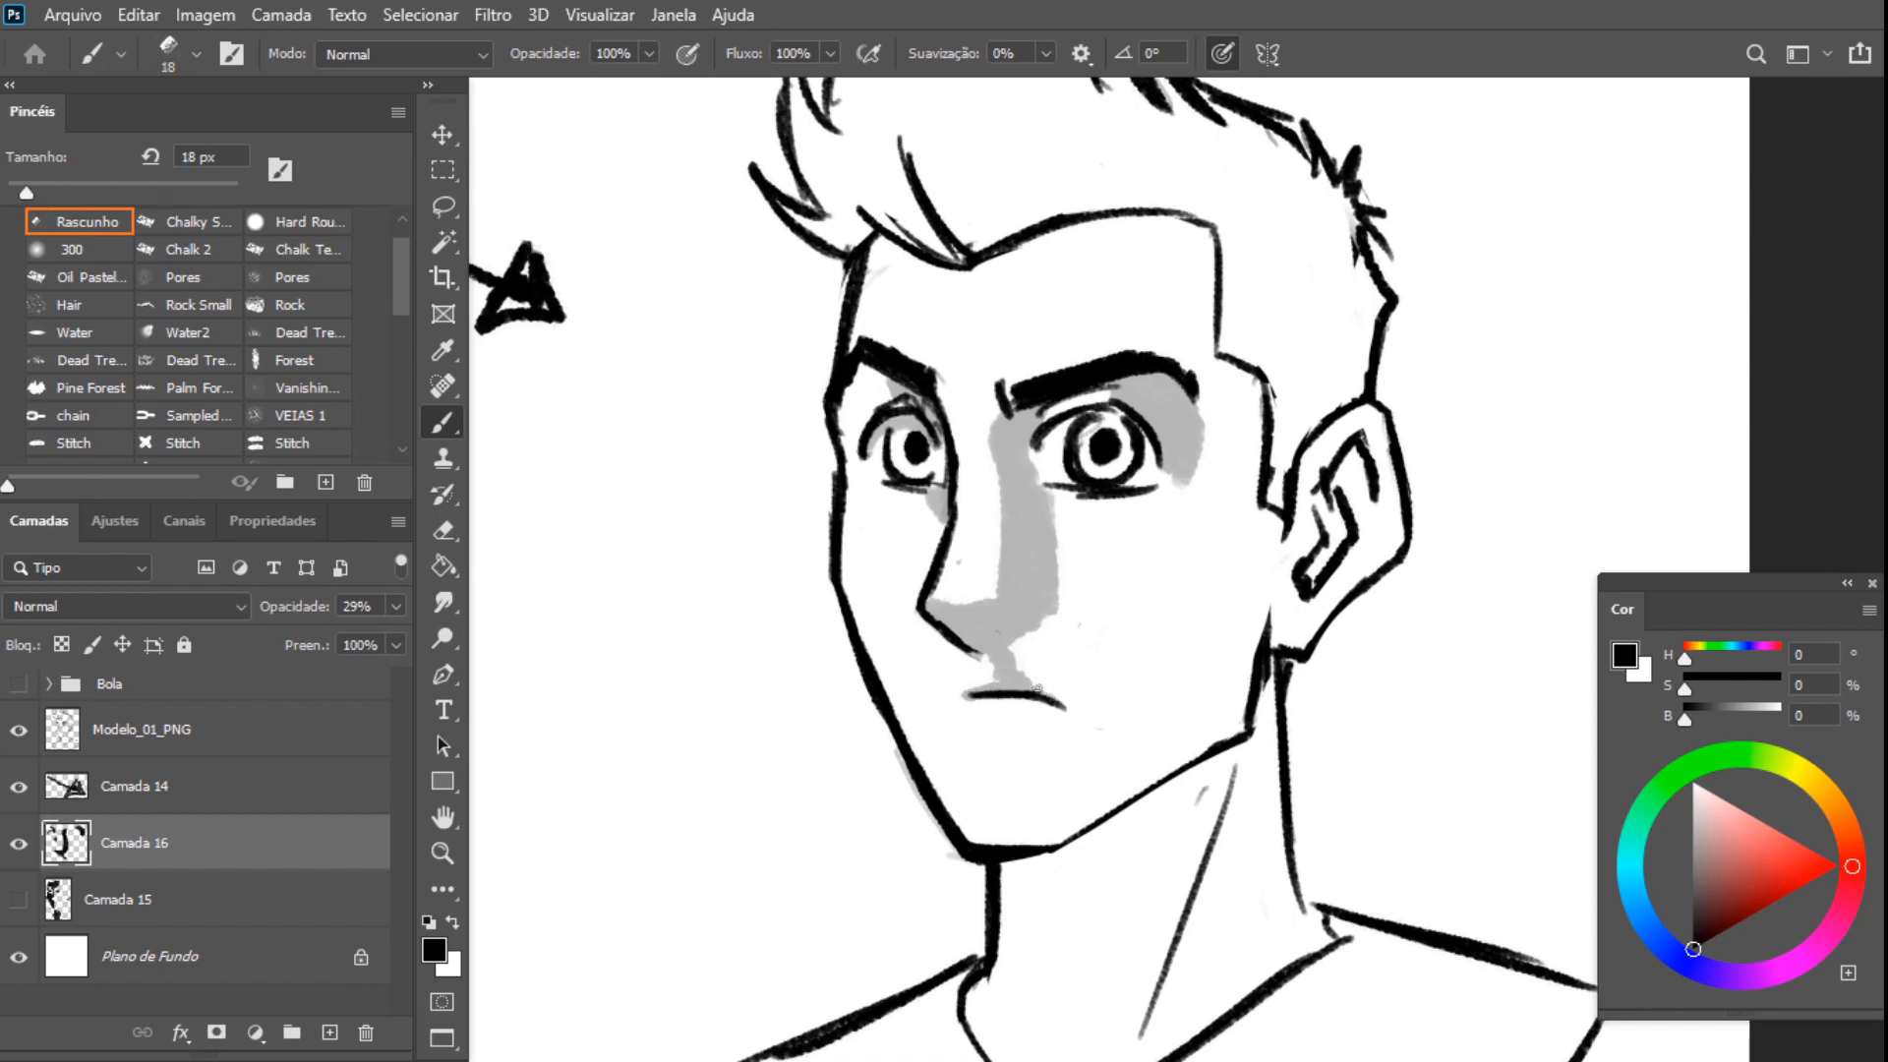
{"action": "mouse_move", "coordinate": [1035, 690]}
{"action": "left_mouse_down"}
{"action": "mouse_move", "coordinate": [1067, 706]}
{"action": "mouse_move", "coordinate": [1027, 729]}
{"action": "left_mouse_up"}
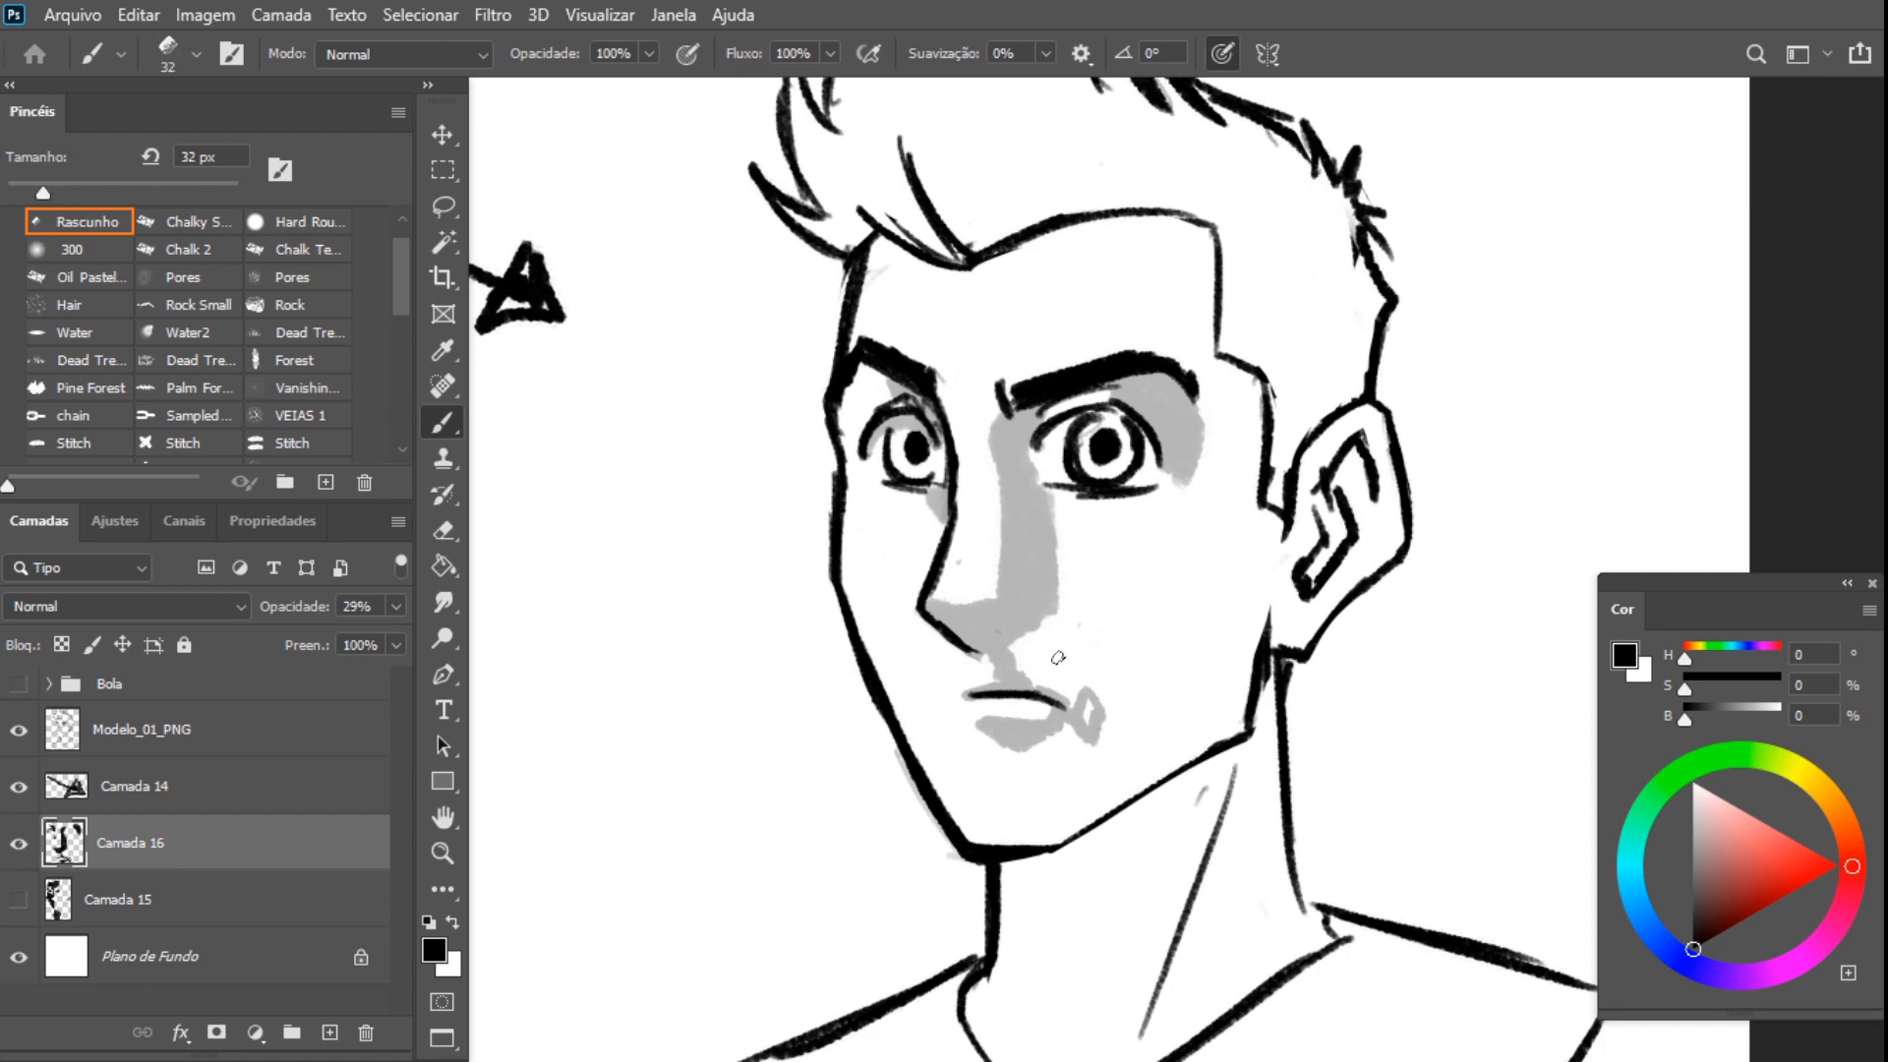
{"action": "mouse_move", "coordinate": [1058, 657]}
{"action": "left_mouse_down"}
{"action": "mouse_move", "coordinate": [1071, 693]}
{"action": "mouse_move", "coordinate": [1027, 670]}
{"action": "mouse_move", "coordinate": [1065, 557]}
{"action": "left_mouse_up"}
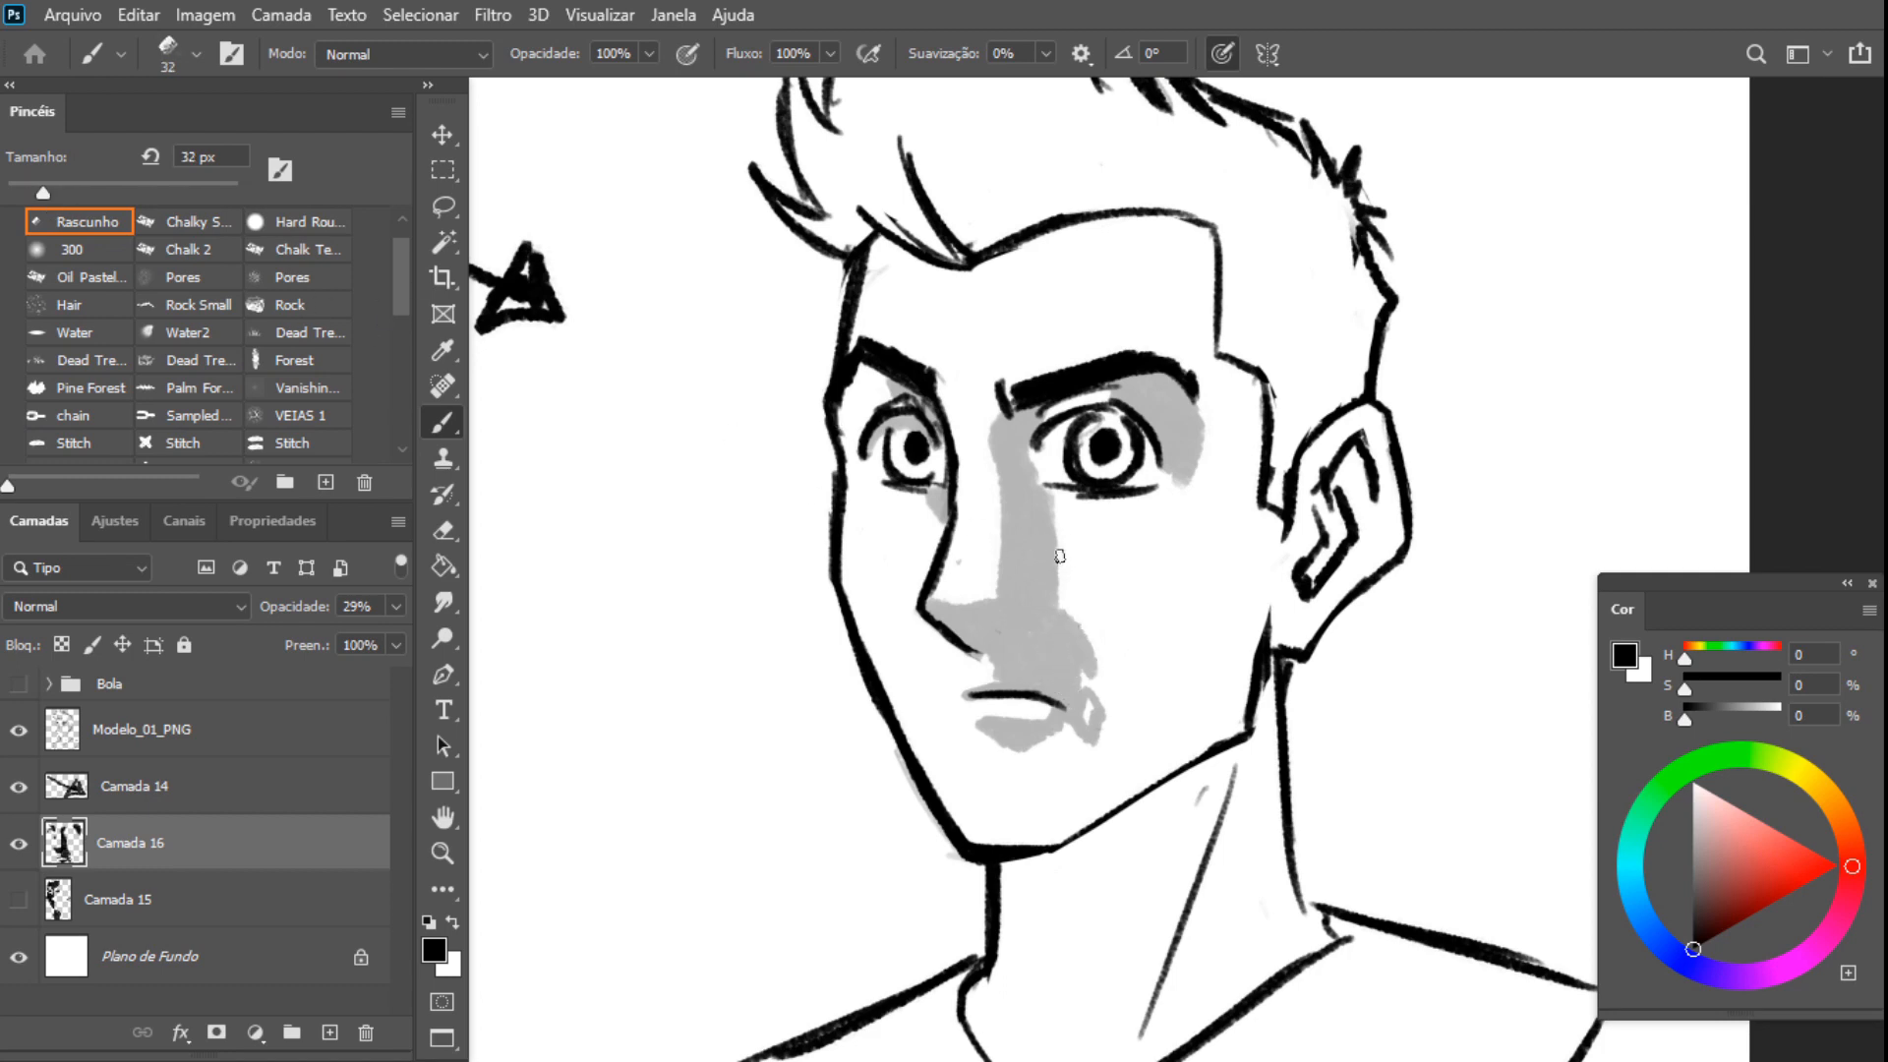
Extend the grey shadow across the cheek and under the eye, leaving a triangular patch of light on the cheekbone
{"action": "mouse_move", "coordinate": [1084, 582]}
{"action": "left_mouse_down"}
{"action": "mouse_move", "coordinate": [1125, 514]}
{"action": "mouse_move", "coordinate": [1044, 512]}
{"action": "left_mouse_up"}
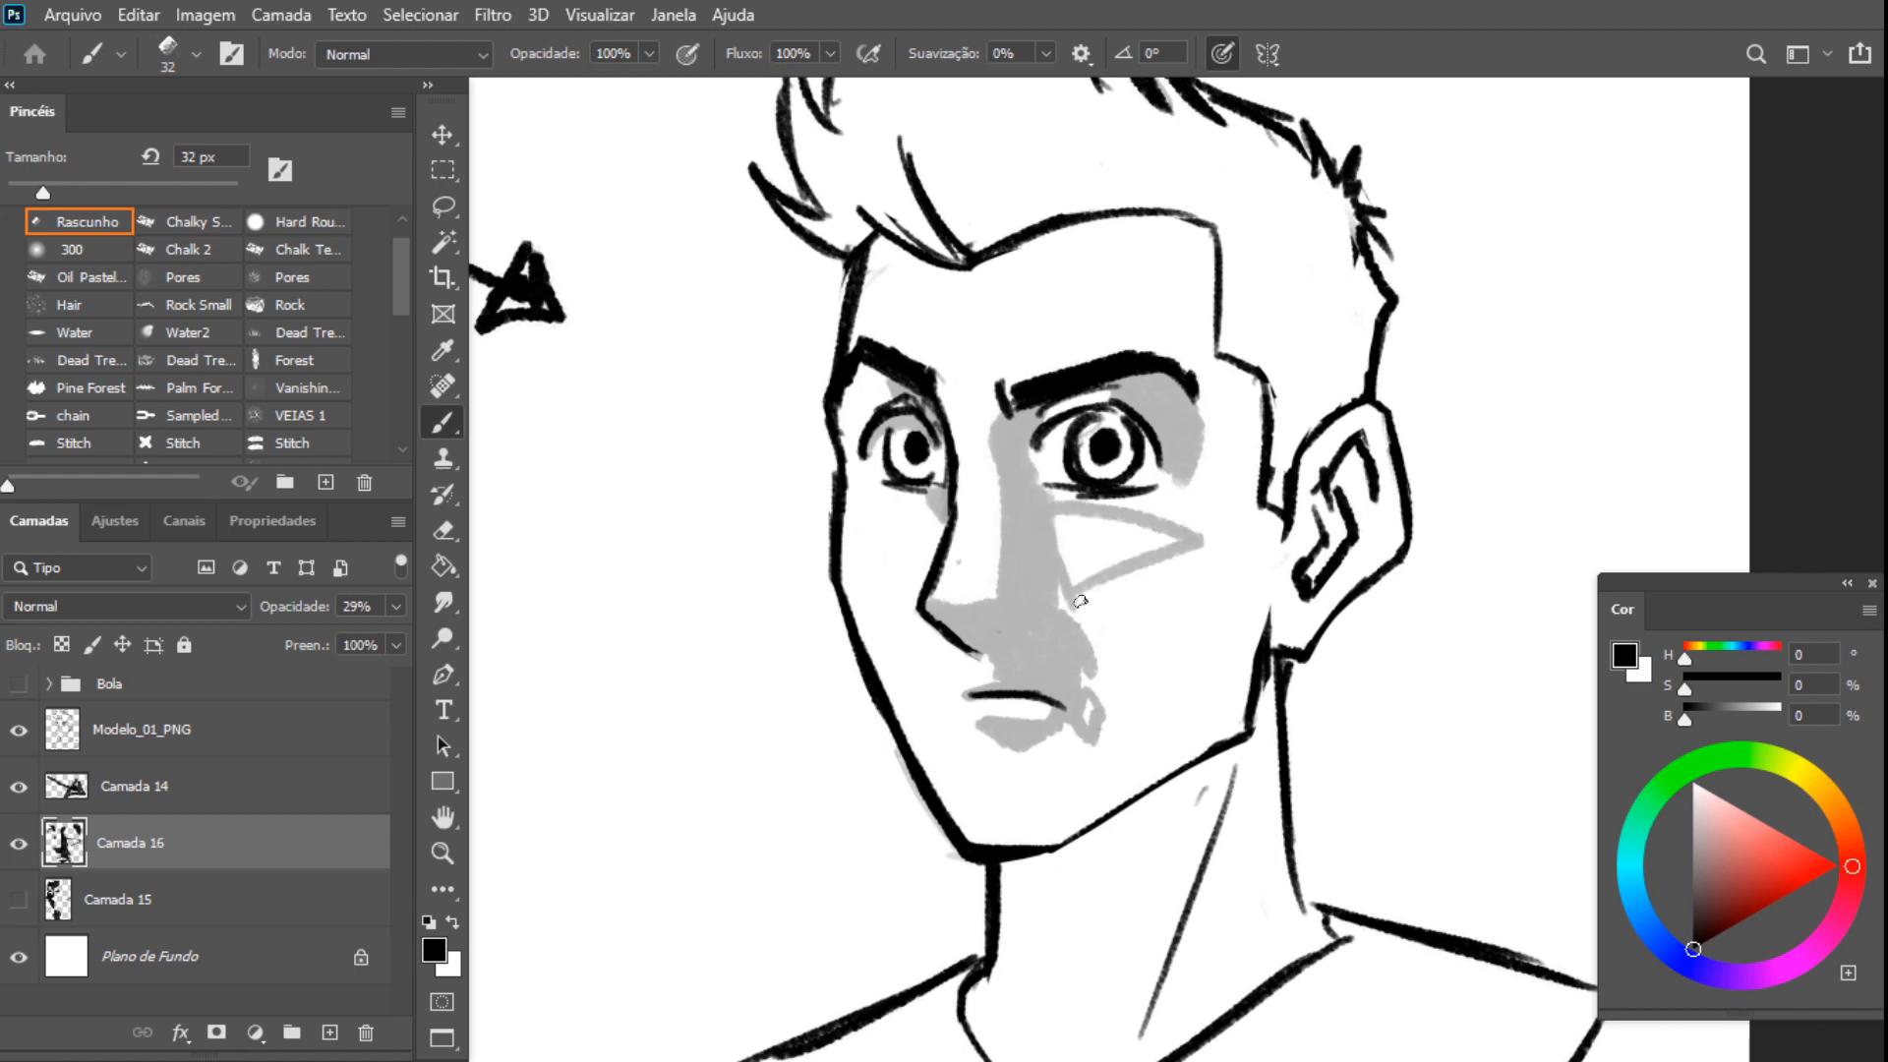
{"action": "mouse_move", "coordinate": [1056, 607]}
{"action": "left_mouse_down"}
{"action": "mouse_move", "coordinate": [1069, 553]}
{"action": "mouse_move", "coordinate": [1192, 526]}
{"action": "mouse_move", "coordinate": [1188, 480]}
{"action": "left_mouse_up"}
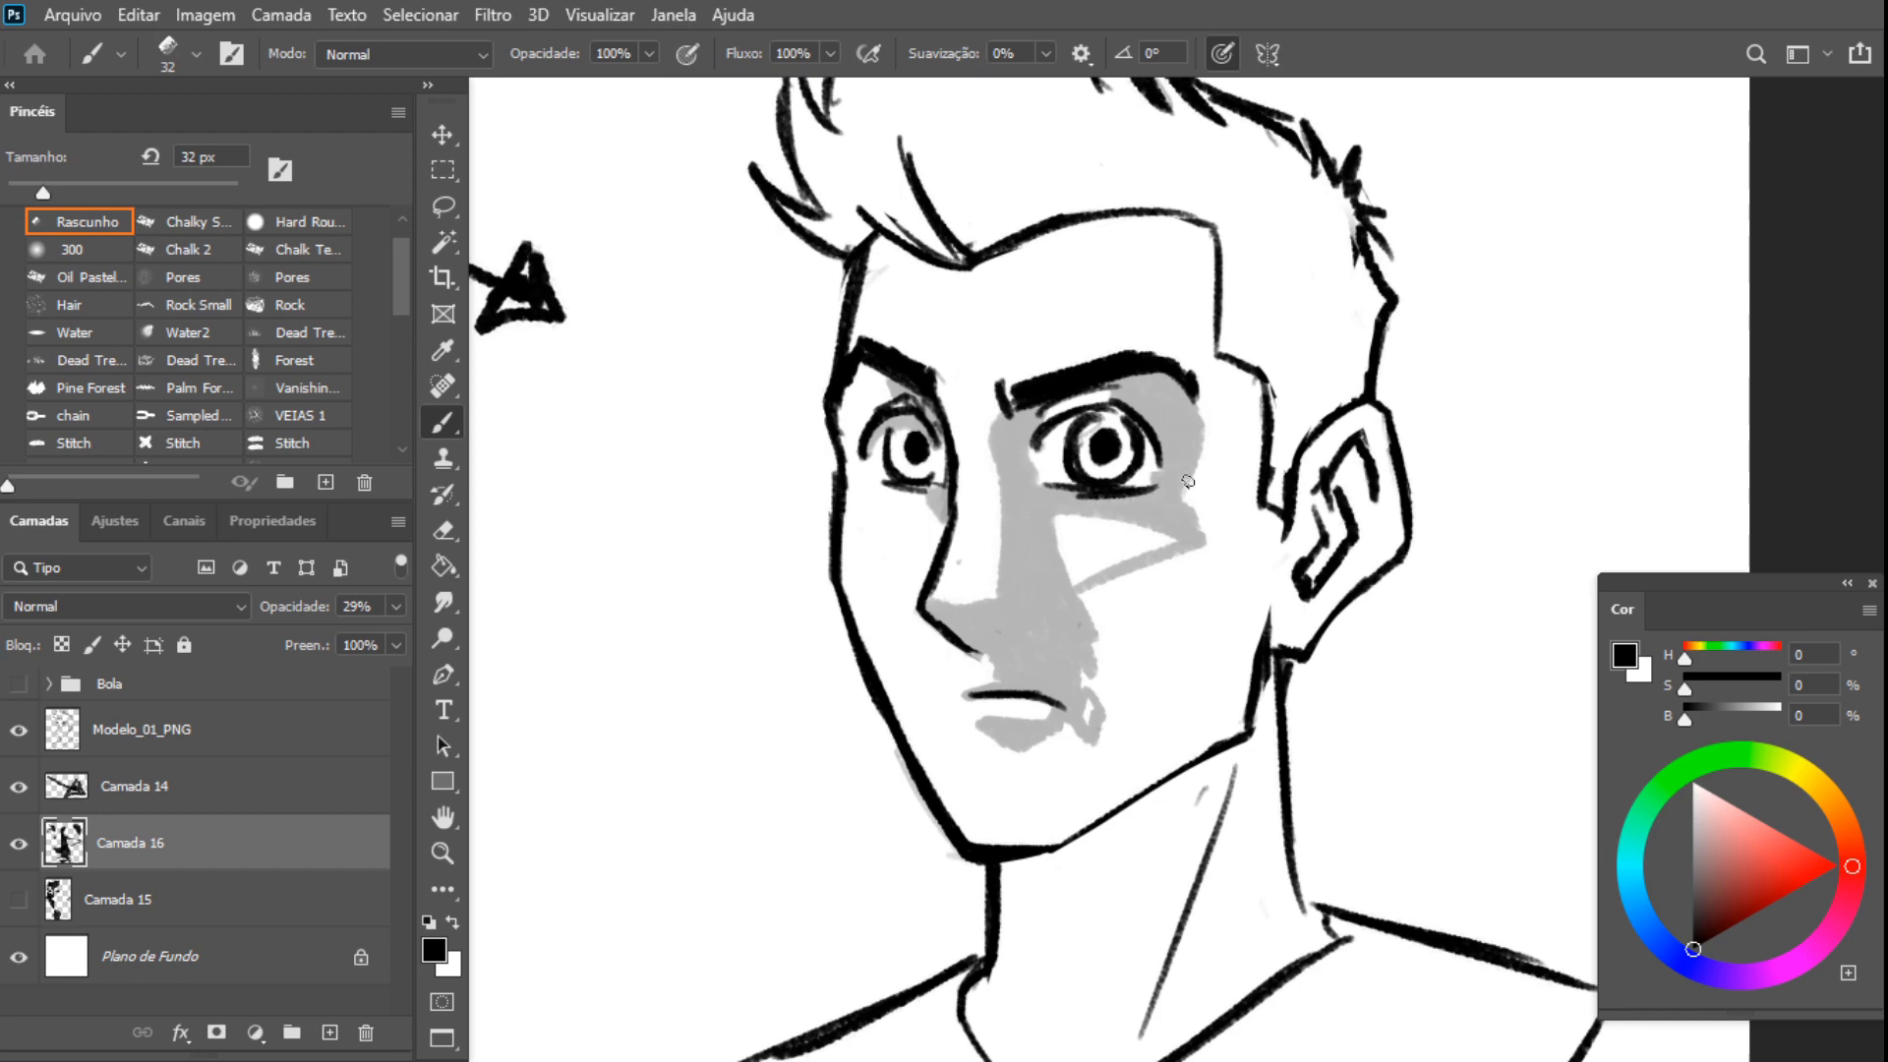
{"action": "mouse_move", "coordinate": [1093, 608]}
{"action": "left_mouse_down"}
{"action": "mouse_move", "coordinate": [1084, 593]}
{"action": "mouse_move", "coordinate": [1112, 717]}
{"action": "mouse_move", "coordinate": [1103, 676]}
{"action": "left_mouse_up"}
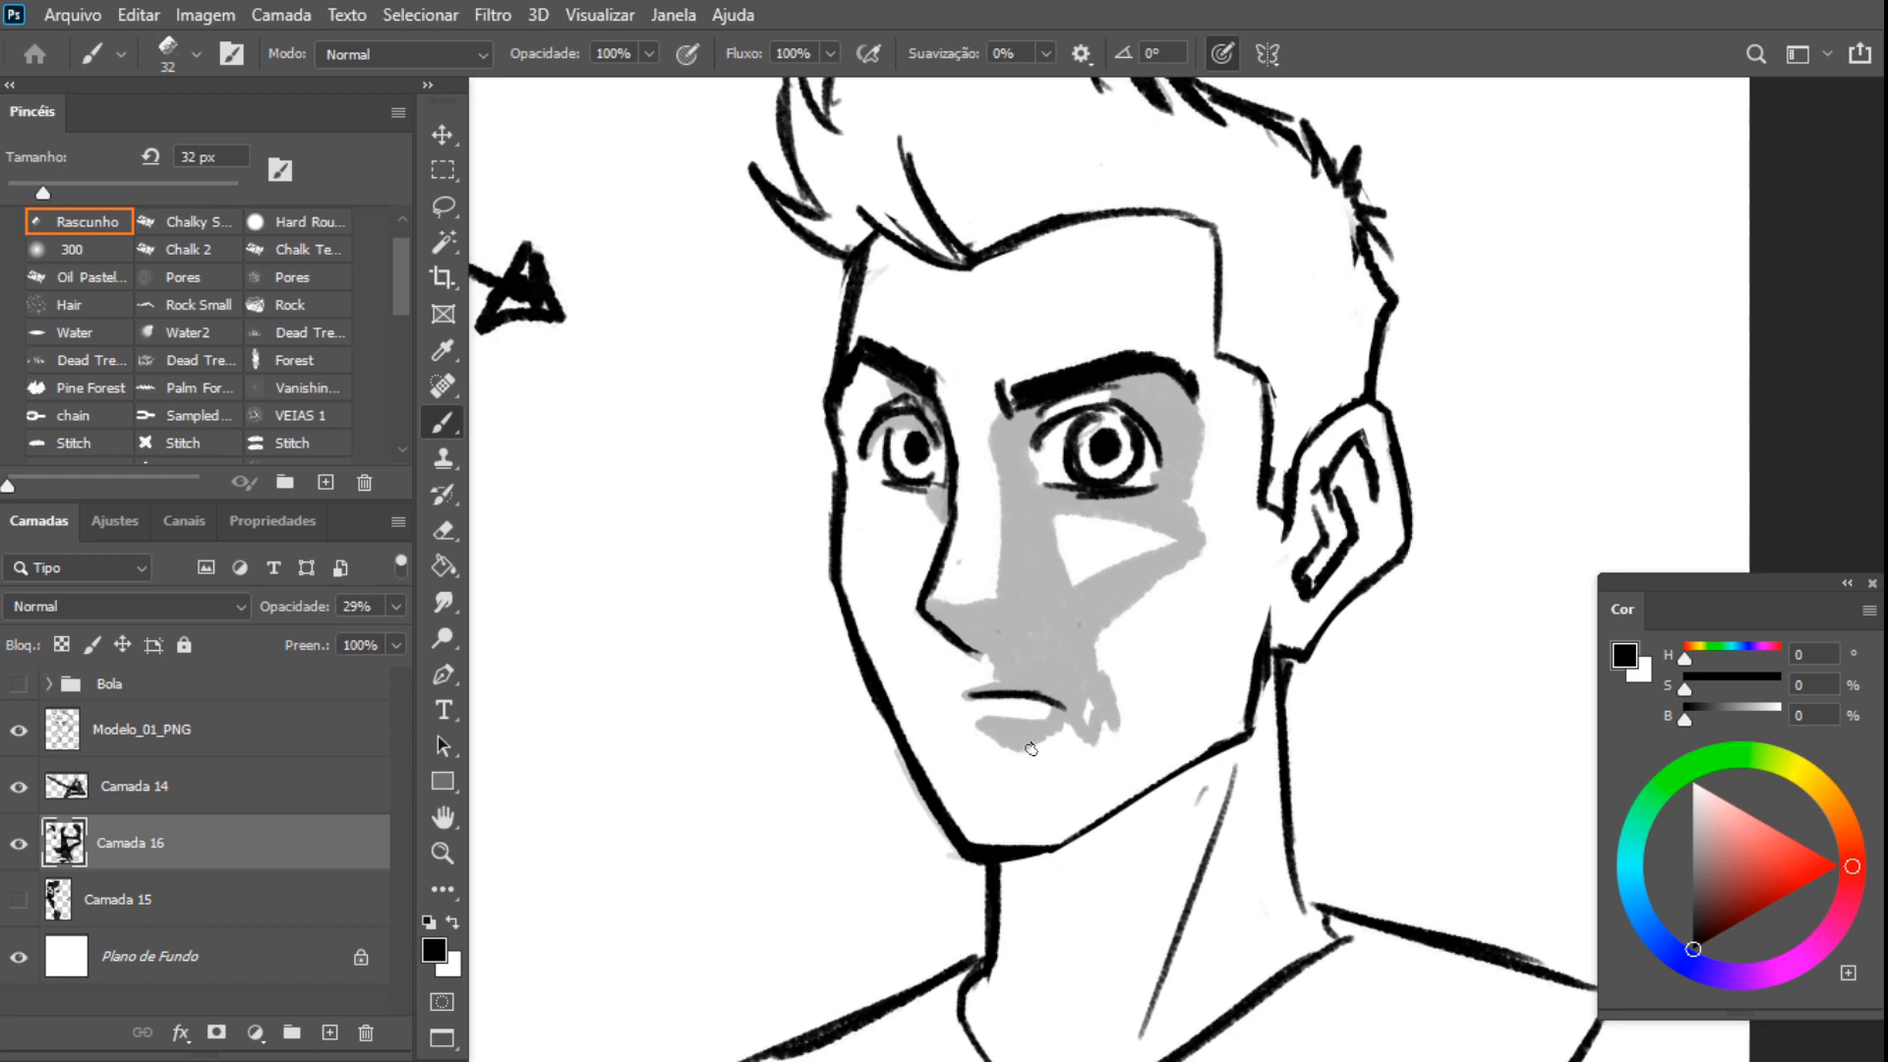
Shade from below the mouth to the chin and up along the jawline, erasing a thin light rim at the jaw's edge
{"action": "left_click_drag", "start_coordinate": [1015, 746], "coordinate": [1050, 771]}
{"action": "mouse_move", "coordinate": [1048, 843]}
{"action": "left_mouse_down"}
{"action": "mouse_move", "coordinate": [1228, 735]}
{"action": "mouse_move", "coordinate": [1266, 629]}
{"action": "left_mouse_up"}
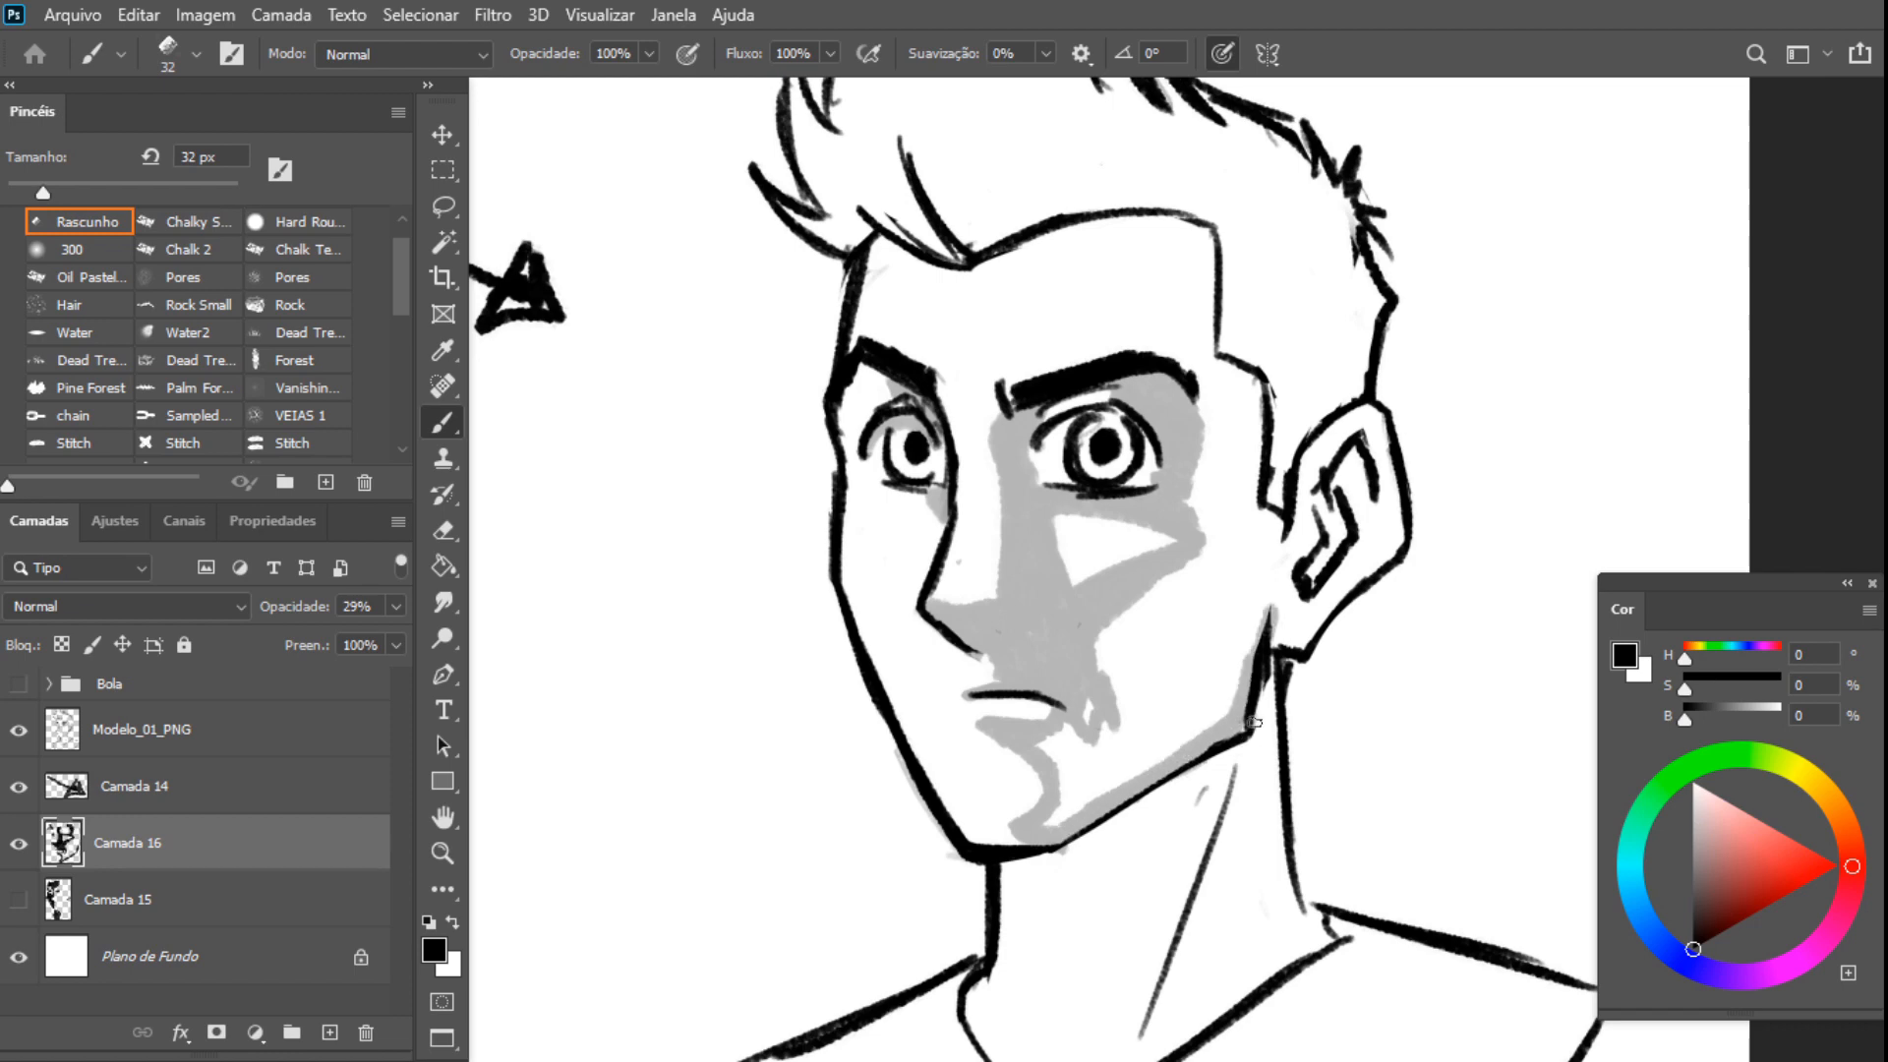
{"action": "key", "text": "e"}
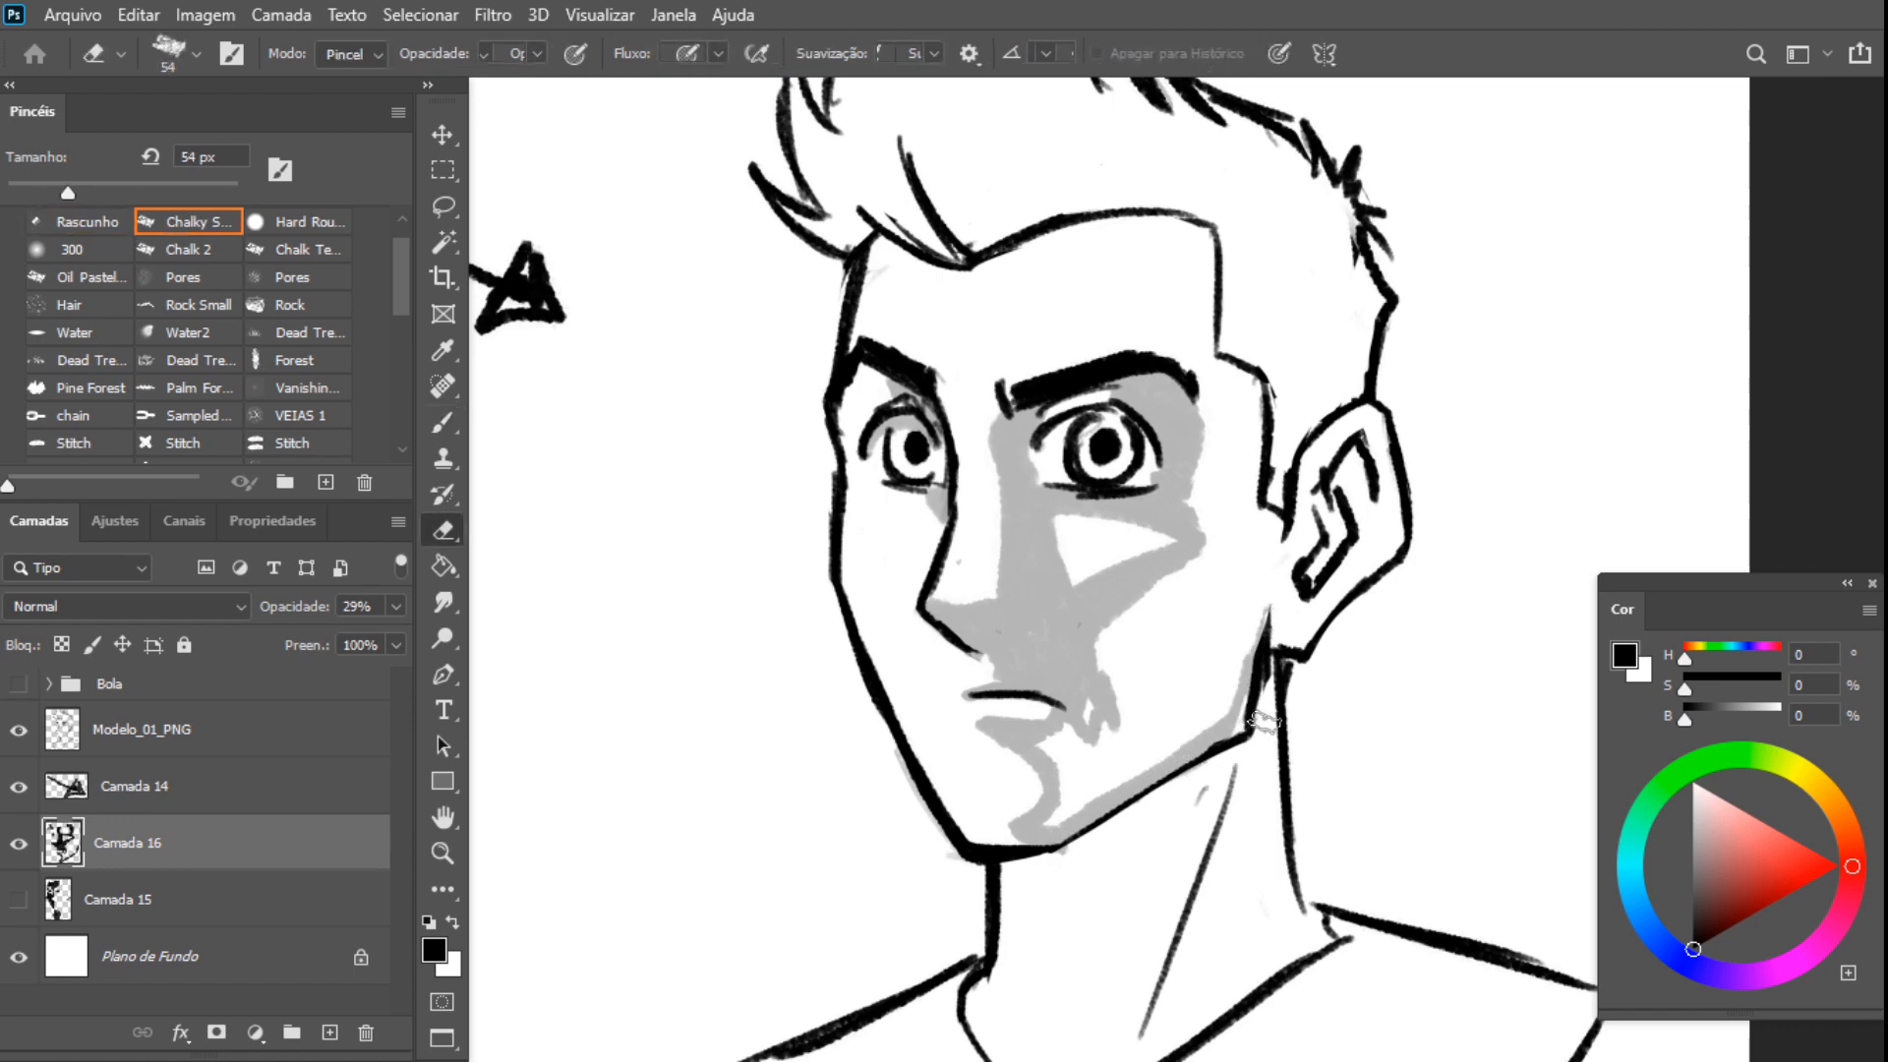
{"action": "mouse_move", "coordinate": [1256, 729]}
{"action": "left_mouse_down"}
{"action": "mouse_move", "coordinate": [1053, 843]}
{"action": "mouse_move", "coordinate": [982, 841]}
{"action": "left_mouse_up"}
{"action": "key", "text": "b"}
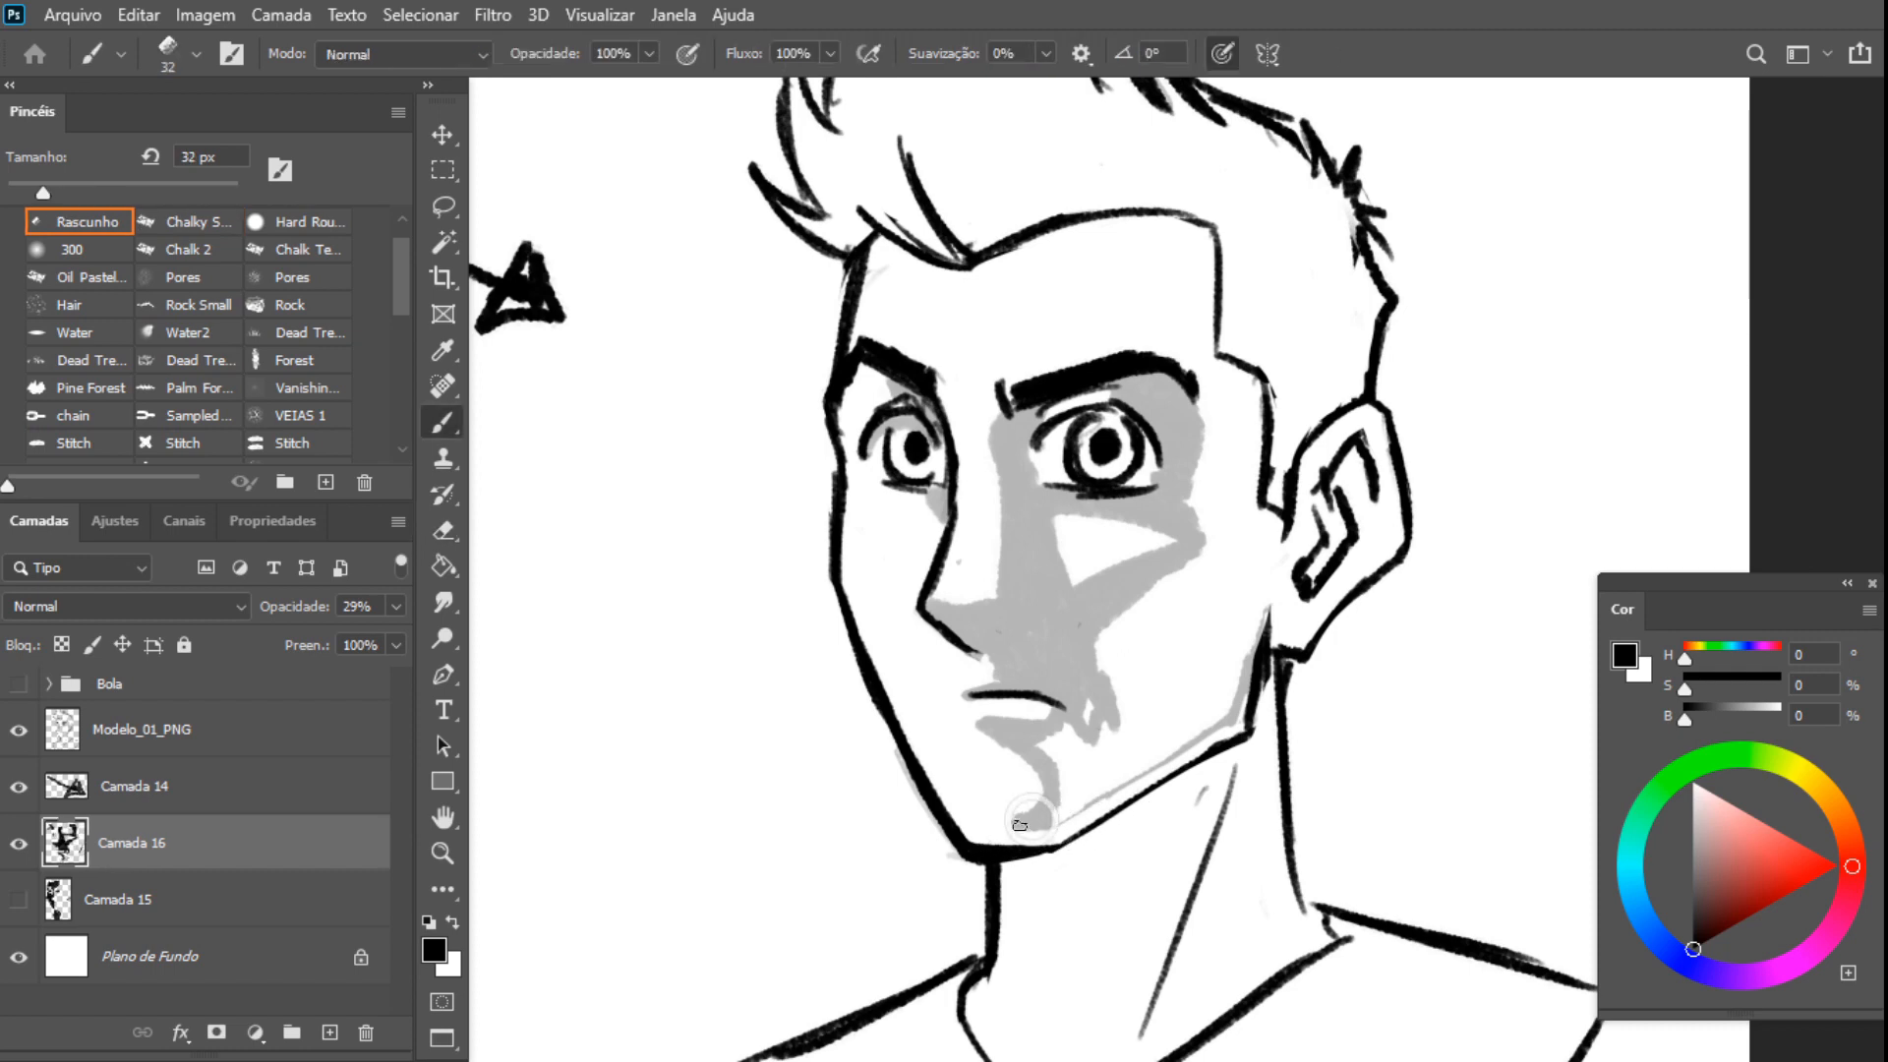
{"action": "left_click_drag", "start_coordinate": [1146, 759], "coordinate": [1053, 819]}
{"action": "mouse_move", "coordinate": [1159, 749]}
{"action": "left_mouse_down"}
{"action": "mouse_move", "coordinate": [1218, 717]}
{"action": "mouse_move", "coordinate": [1247, 644]}
{"action": "left_mouse_up"}
Fill the shadow side of the face with grey, including the lower cheek, temple, side of the forehead and ear
{"action": "scroll", "coordinate": [1067, 882], "scroll_direction": "down", "scroll_amount": 5}
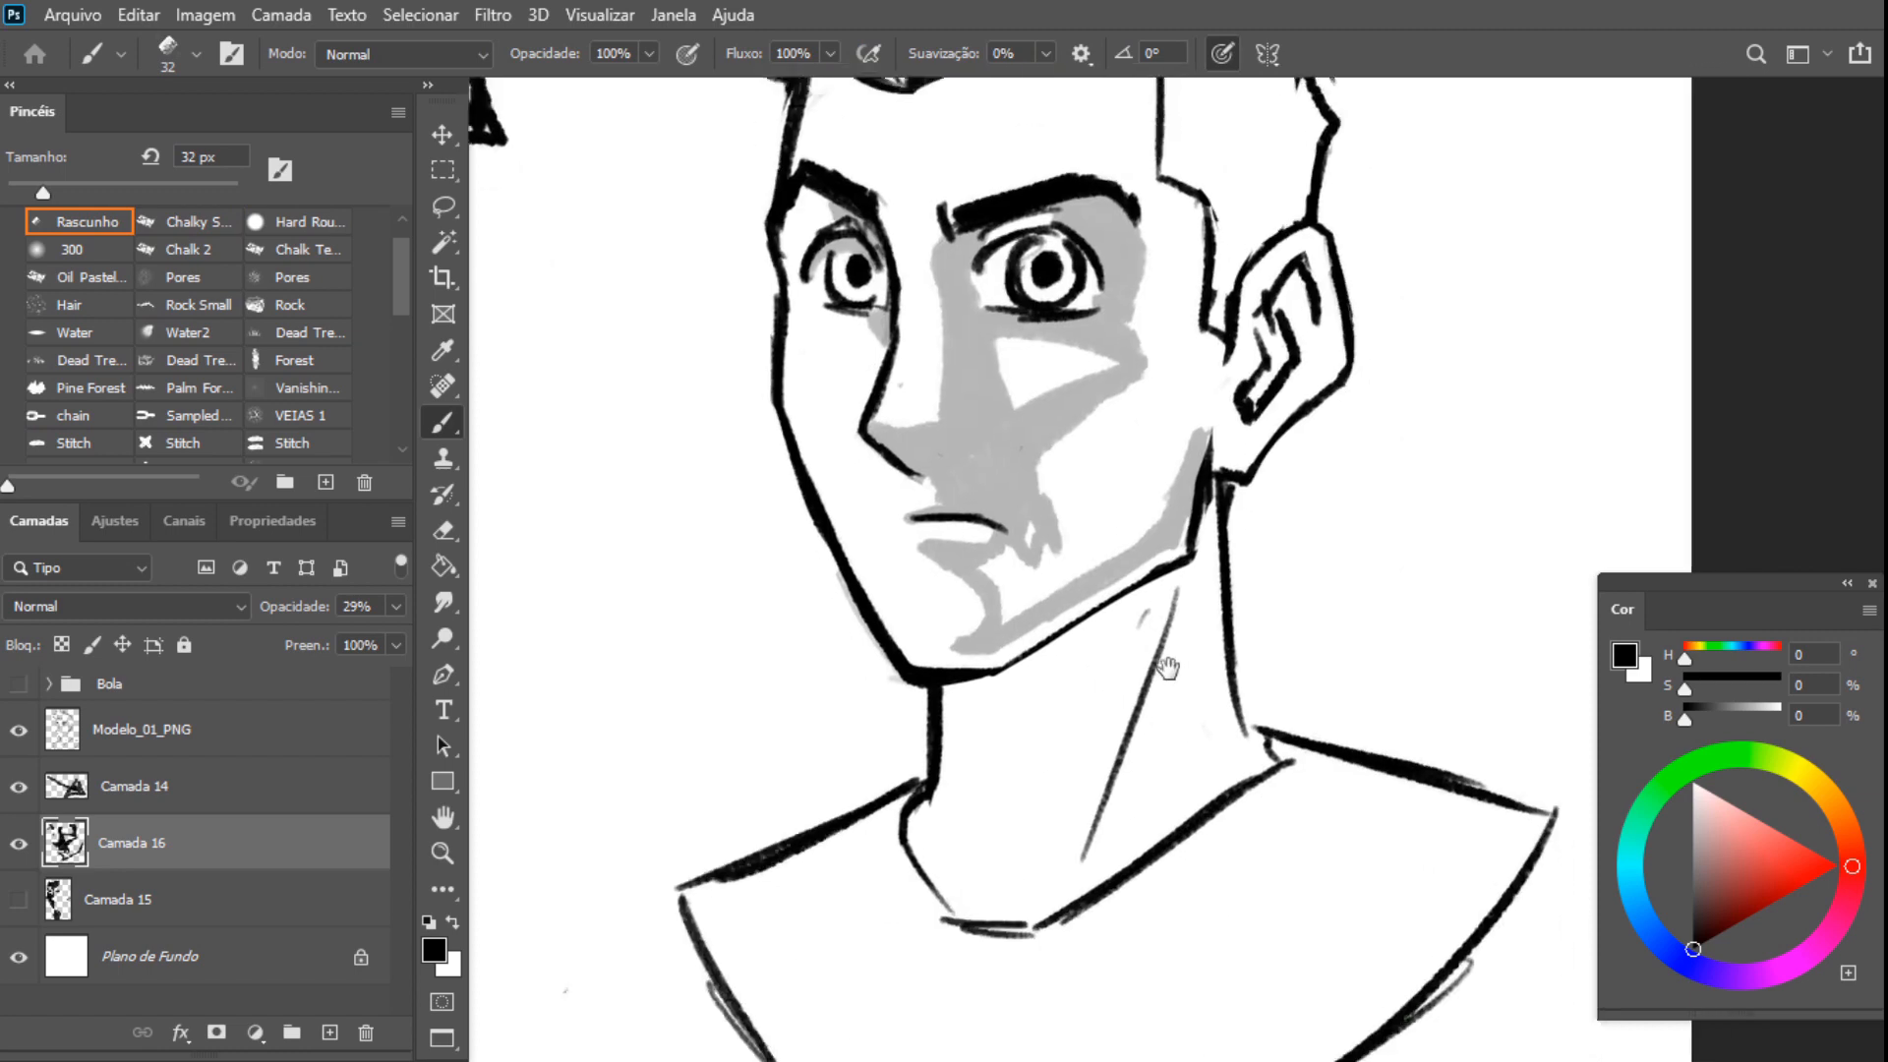
{"action": "scroll", "coordinate": [907, 547], "scroll_direction": "up", "scroll_amount": 3}
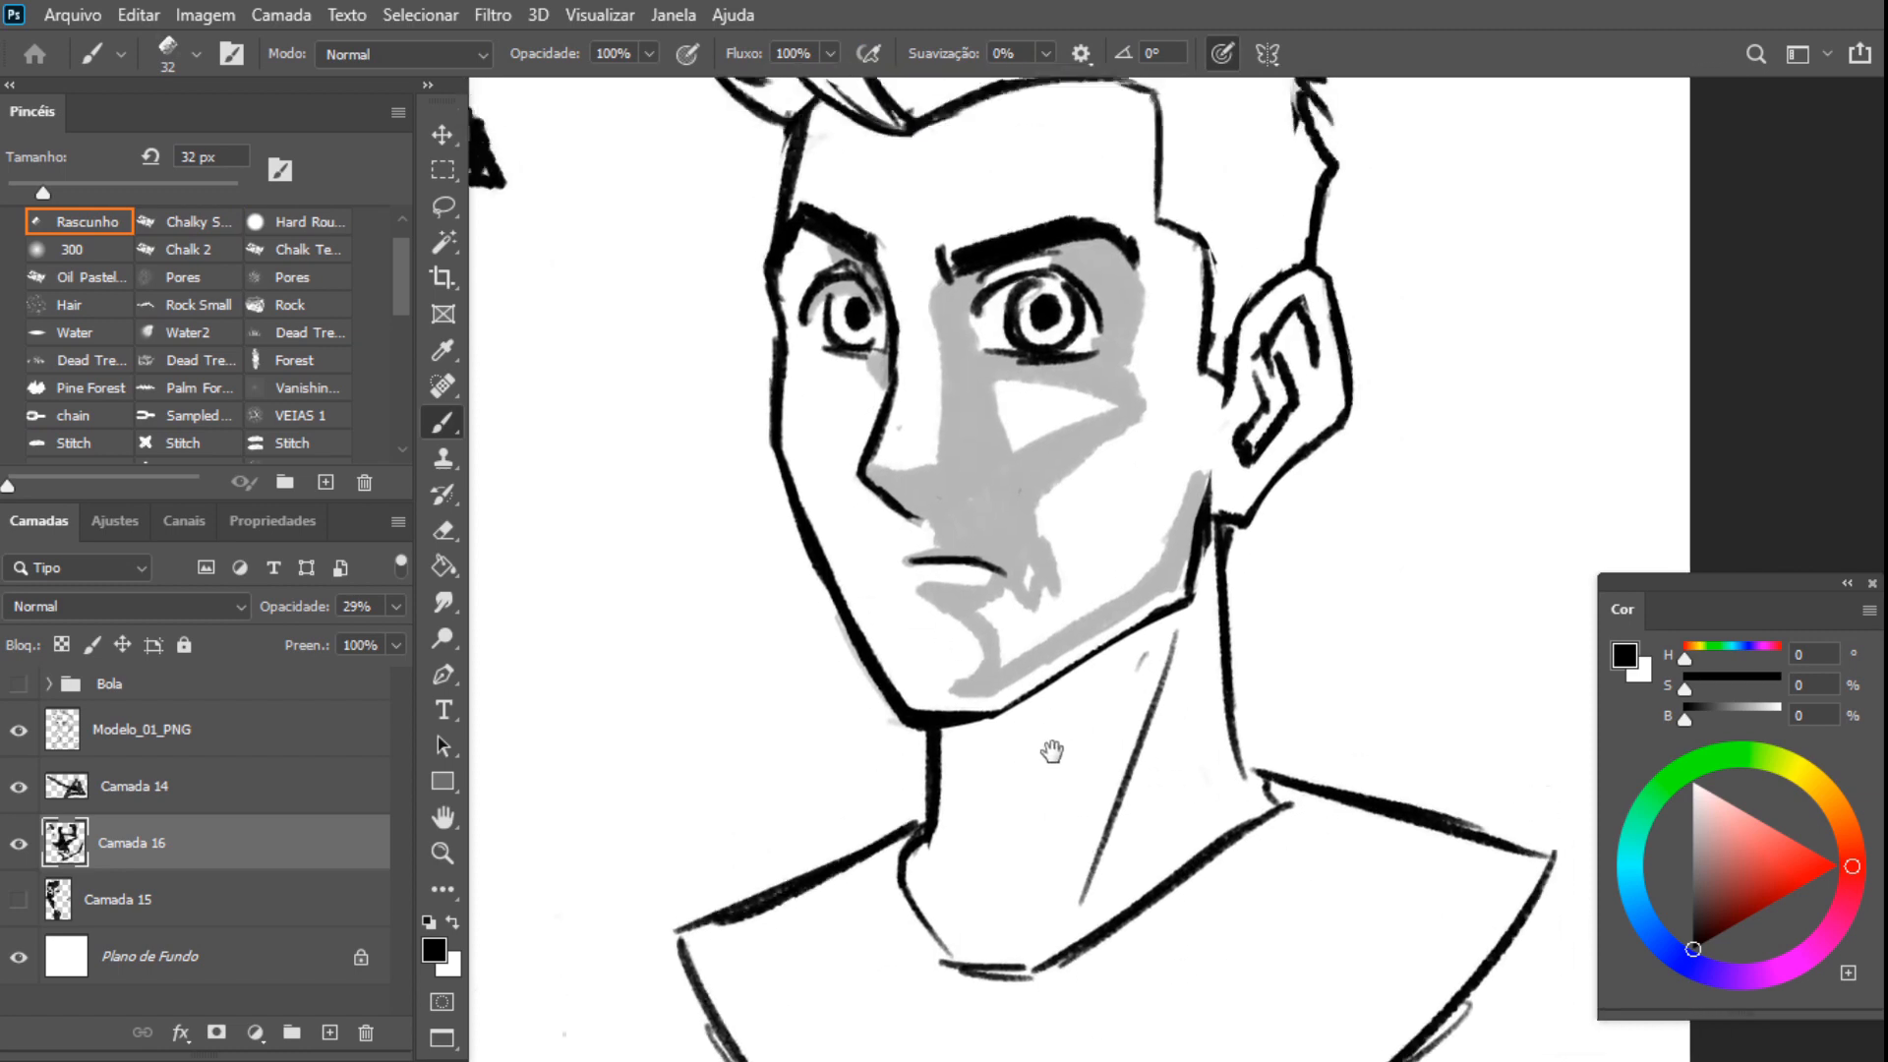
{"action": "key", "text": "e"}
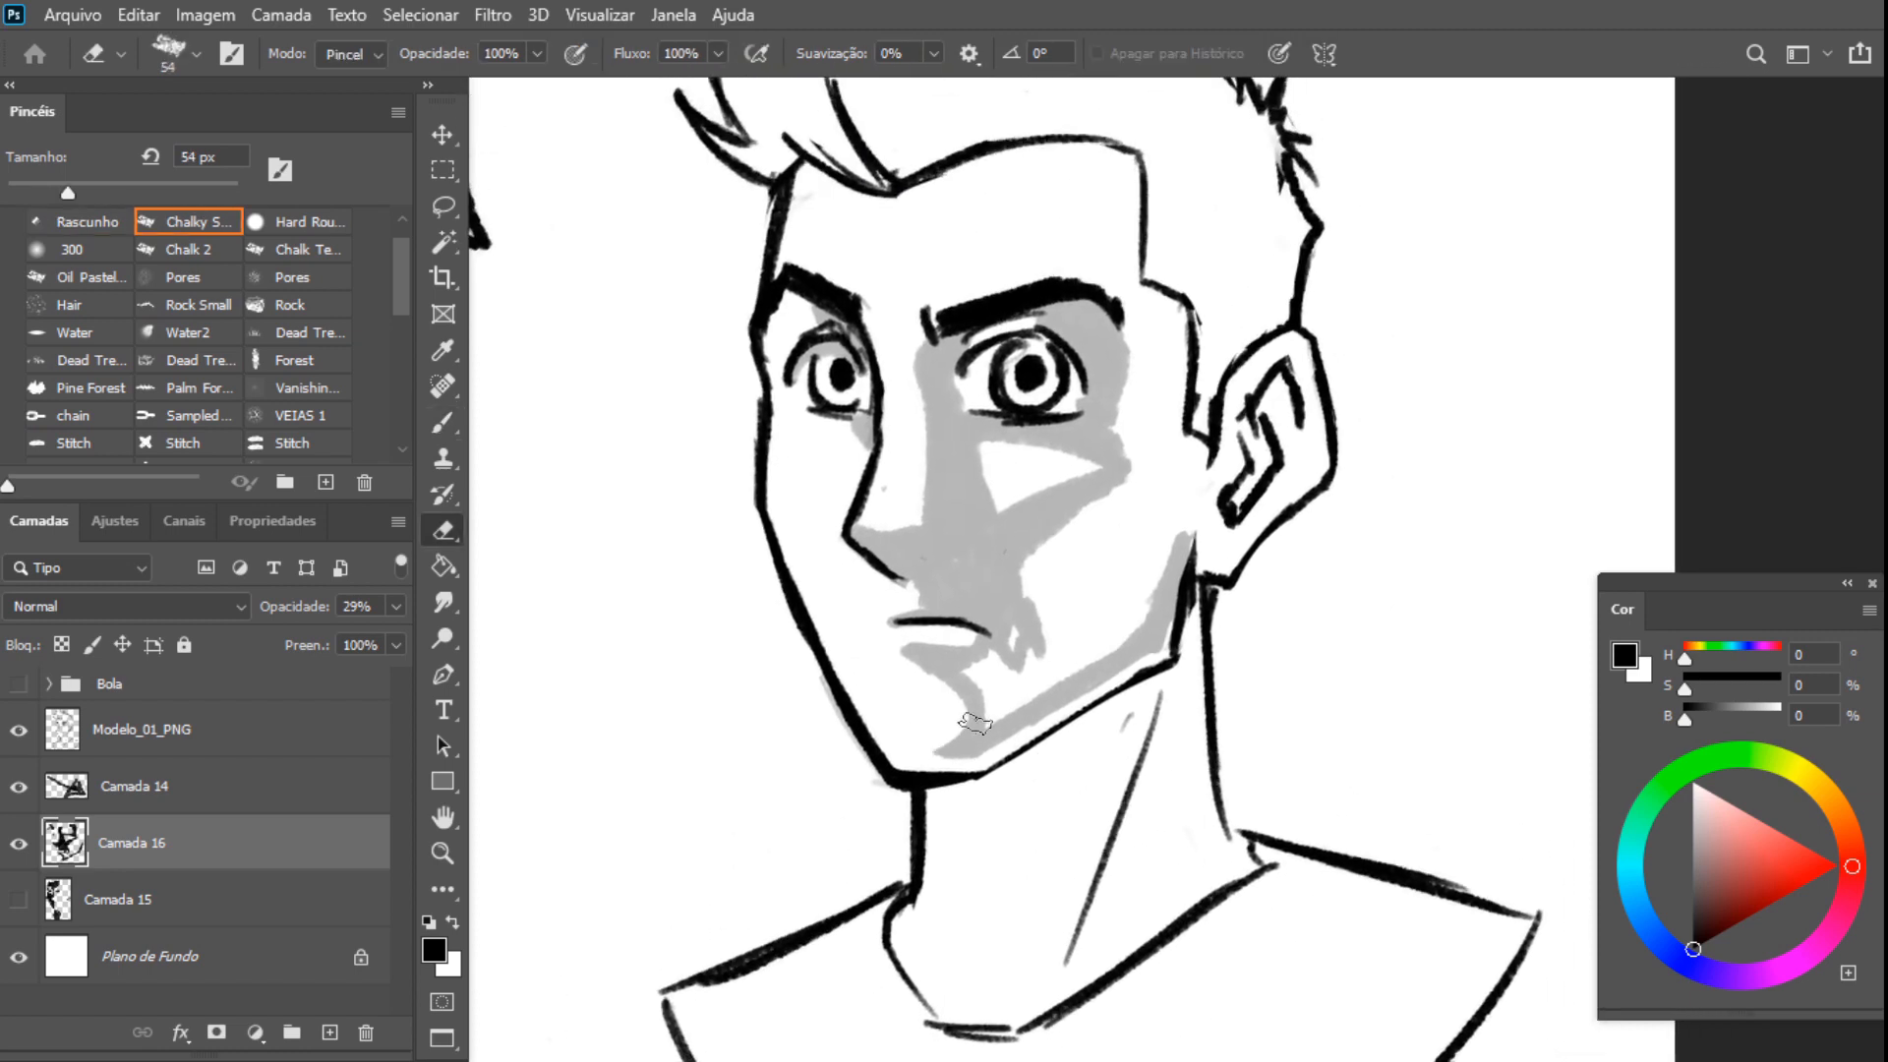
{"action": "key", "text": "b"}
{"action": "mouse_move", "coordinate": [993, 715]}
{"action": "left_mouse_down"}
{"action": "mouse_move", "coordinate": [1097, 661]}
{"action": "mouse_move", "coordinate": [1188, 541]}
{"action": "mouse_move", "coordinate": [1154, 580]}
{"action": "mouse_move", "coordinate": [1166, 549]}
{"action": "mouse_move", "coordinate": [1087, 567]}
{"action": "mouse_move", "coordinate": [1066, 546]}
{"action": "mouse_move", "coordinate": [1037, 608]}
{"action": "mouse_move", "coordinate": [1025, 580]}
{"action": "mouse_move", "coordinate": [1066, 532]}
{"action": "mouse_move", "coordinate": [960, 543]}
{"action": "mouse_move", "coordinate": [942, 652]}
{"action": "left_mouse_up"}
{"action": "mouse_move", "coordinate": [1072, 387]}
{"action": "left_mouse_down"}
{"action": "mouse_move", "coordinate": [1028, 325]}
{"action": "mouse_move", "coordinate": [1066, 250]}
{"action": "mouse_move", "coordinate": [1101, 432]}
{"action": "mouse_move", "coordinate": [1131, 462]}
{"action": "mouse_move", "coordinate": [1155, 413]}
{"action": "mouse_move", "coordinate": [1118, 452]}
{"action": "mouse_move", "coordinate": [1067, 649]}
{"action": "mouse_move", "coordinate": [1165, 547]}
{"action": "mouse_move", "coordinate": [1185, 639]}
{"action": "mouse_move", "coordinate": [1215, 570]}
{"action": "mouse_move", "coordinate": [1194, 654]}
{"action": "mouse_move", "coordinate": [1283, 585]}
{"action": "mouse_move", "coordinate": [1298, 497]}
{"action": "mouse_move", "coordinate": [1237, 531]}
{"action": "mouse_move", "coordinate": [1234, 580]}
{"action": "mouse_move", "coordinate": [1204, 580]}
{"action": "mouse_move", "coordinate": [1216, 499]}
{"action": "mouse_move", "coordinate": [1268, 458]}
{"action": "mouse_move", "coordinate": [1236, 484]}
{"action": "mouse_move", "coordinate": [1233, 661]}
{"action": "left_mouse_up"}
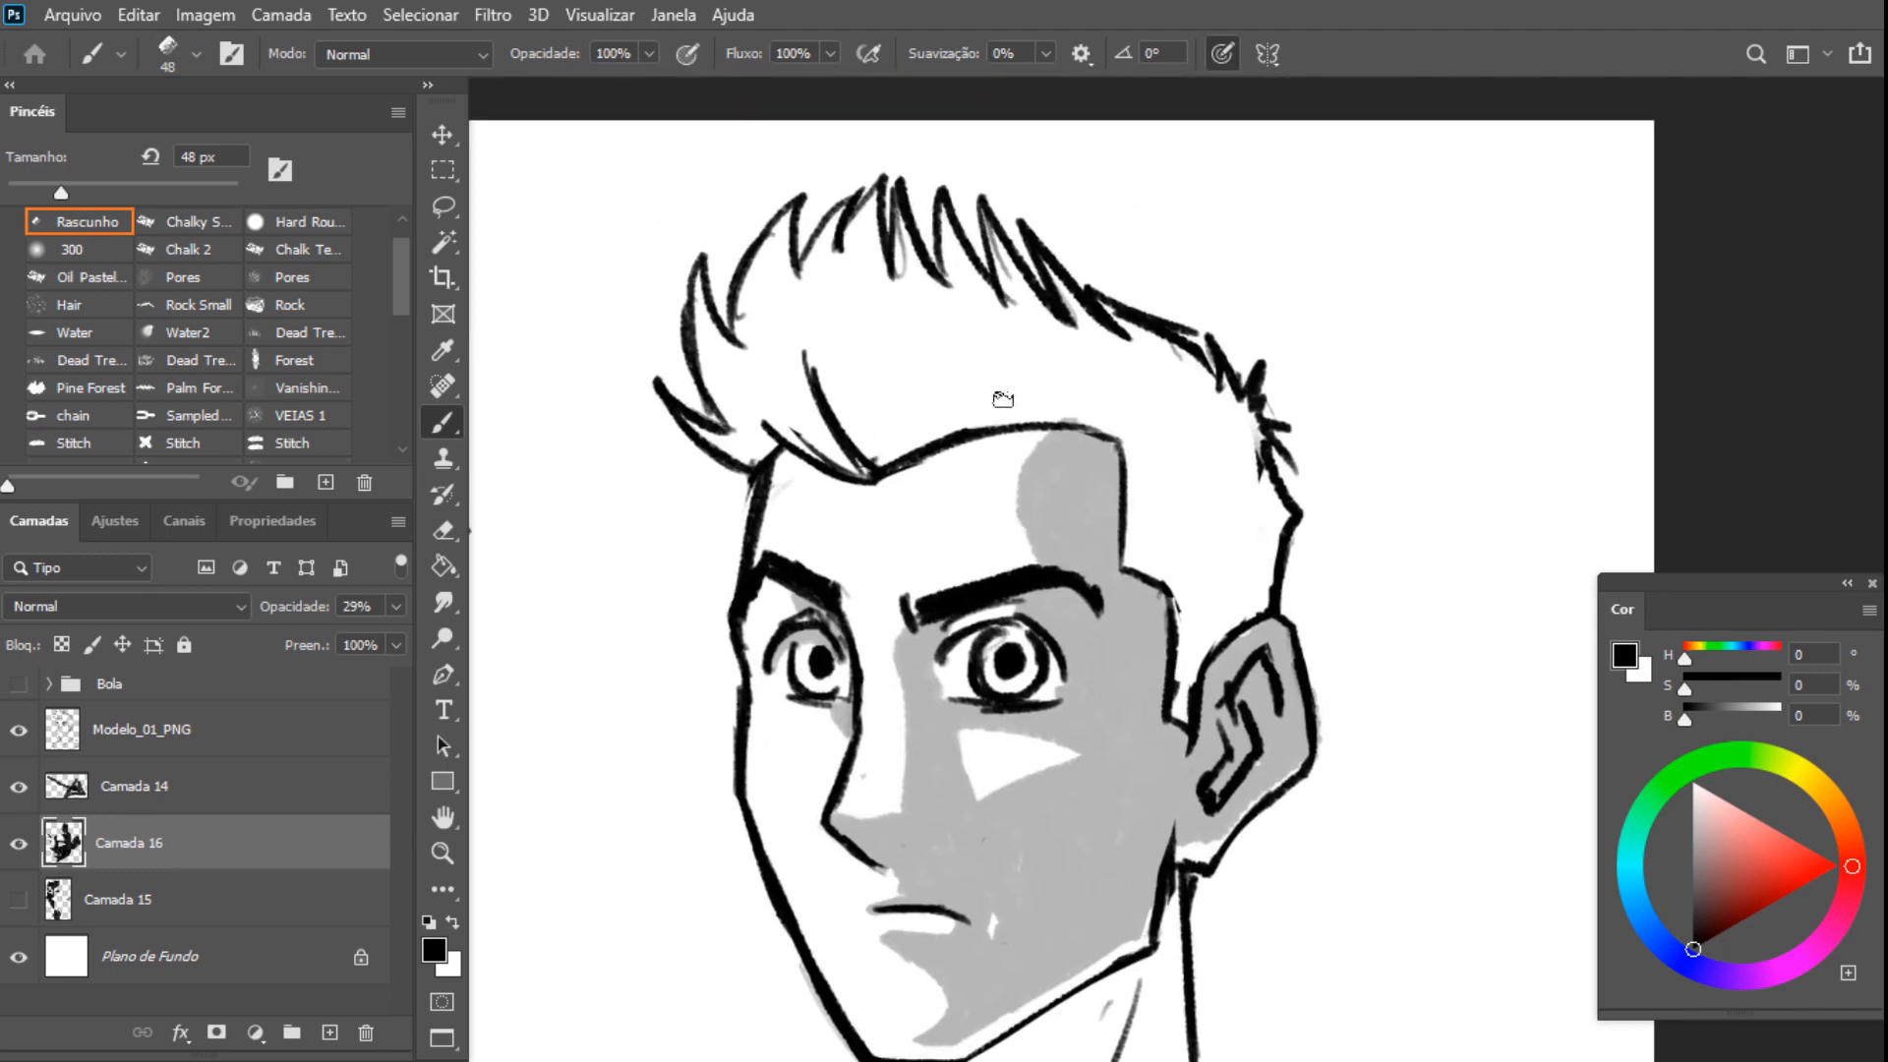
Shade the back and side of the hair in grey and add narrow shadows inside the front tufts
{"action": "mouse_move", "coordinate": [946, 434]}
{"action": "left_mouse_down"}
{"action": "mouse_move", "coordinate": [911, 339]}
{"action": "mouse_move", "coordinate": [933, 280]}
{"action": "mouse_move", "coordinate": [905, 282]}
{"action": "mouse_move", "coordinate": [901, 201]}
{"action": "mouse_move", "coordinate": [932, 283]}
{"action": "mouse_move", "coordinate": [898, 330]}
{"action": "mouse_move", "coordinate": [905, 277]}
{"action": "mouse_move", "coordinate": [984, 421]}
{"action": "mouse_move", "coordinate": [1007, 407]}
{"action": "mouse_move", "coordinate": [964, 416]}
{"action": "mouse_move", "coordinate": [1157, 432]}
{"action": "mouse_move", "coordinate": [1159, 486]}
{"action": "mouse_move", "coordinate": [1135, 509]}
{"action": "mouse_move", "coordinate": [1178, 615]}
{"action": "mouse_move", "coordinate": [1179, 732]}
{"action": "mouse_move", "coordinate": [1192, 666]}
{"action": "mouse_move", "coordinate": [1244, 600]}
{"action": "mouse_move", "coordinate": [1244, 639]}
{"action": "mouse_move", "coordinate": [1271, 509]}
{"action": "mouse_move", "coordinate": [1250, 450]}
{"action": "mouse_move", "coordinate": [1255, 502]}
{"action": "mouse_move", "coordinate": [1222, 532]}
{"action": "mouse_move", "coordinate": [1216, 508]}
{"action": "mouse_move", "coordinate": [1183, 512]}
{"action": "mouse_move", "coordinate": [1186, 458]}
{"action": "mouse_move", "coordinate": [1149, 386]}
{"action": "mouse_move", "coordinate": [1191, 394]}
{"action": "mouse_move", "coordinate": [1180, 362]}
{"action": "mouse_move", "coordinate": [1250, 420]}
{"action": "mouse_move", "coordinate": [1155, 372]}
{"action": "mouse_move", "coordinate": [1167, 361]}
{"action": "mouse_move", "coordinate": [1098, 309]}
{"action": "mouse_move", "coordinate": [1101, 336]}
{"action": "mouse_move", "coordinate": [1039, 263]}
{"action": "mouse_move", "coordinate": [1058, 348]}
{"action": "mouse_move", "coordinate": [1000, 267]}
{"action": "mouse_move", "coordinate": [955, 258]}
{"action": "mouse_move", "coordinate": [948, 211]}
{"action": "mouse_move", "coordinate": [960, 344]}
{"action": "mouse_move", "coordinate": [931, 334]}
{"action": "mouse_move", "coordinate": [914, 394]}
{"action": "mouse_move", "coordinate": [993, 295]}
{"action": "mouse_move", "coordinate": [982, 403]}
{"action": "mouse_move", "coordinate": [1023, 374]}
{"action": "left_mouse_up"}
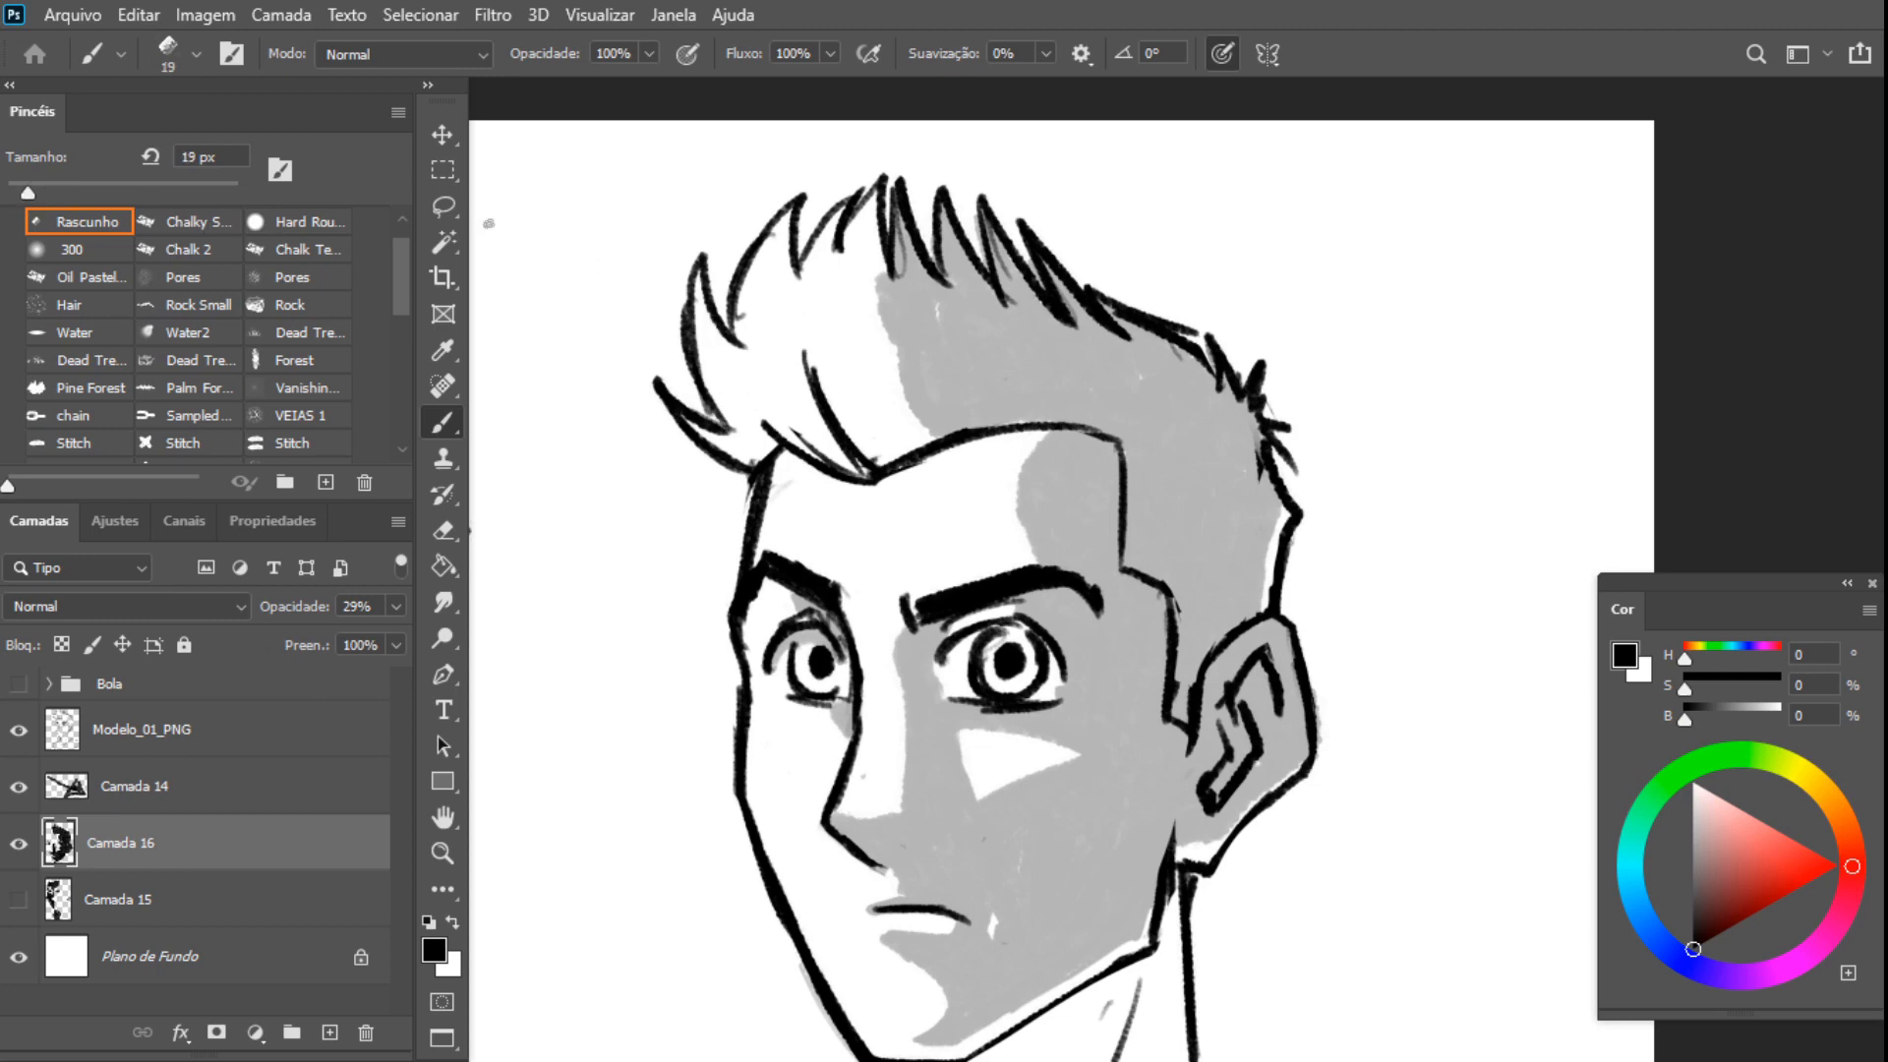
{"action": "mouse_move", "coordinate": [706, 279]}
{"action": "left_mouse_down"}
{"action": "mouse_move", "coordinate": [712, 346]}
{"action": "mouse_move", "coordinate": [701, 286]}
{"action": "mouse_move", "coordinate": [713, 341]}
{"action": "mouse_move", "coordinate": [736, 366]}
{"action": "left_mouse_up"}
{"action": "key", "text": "e"}
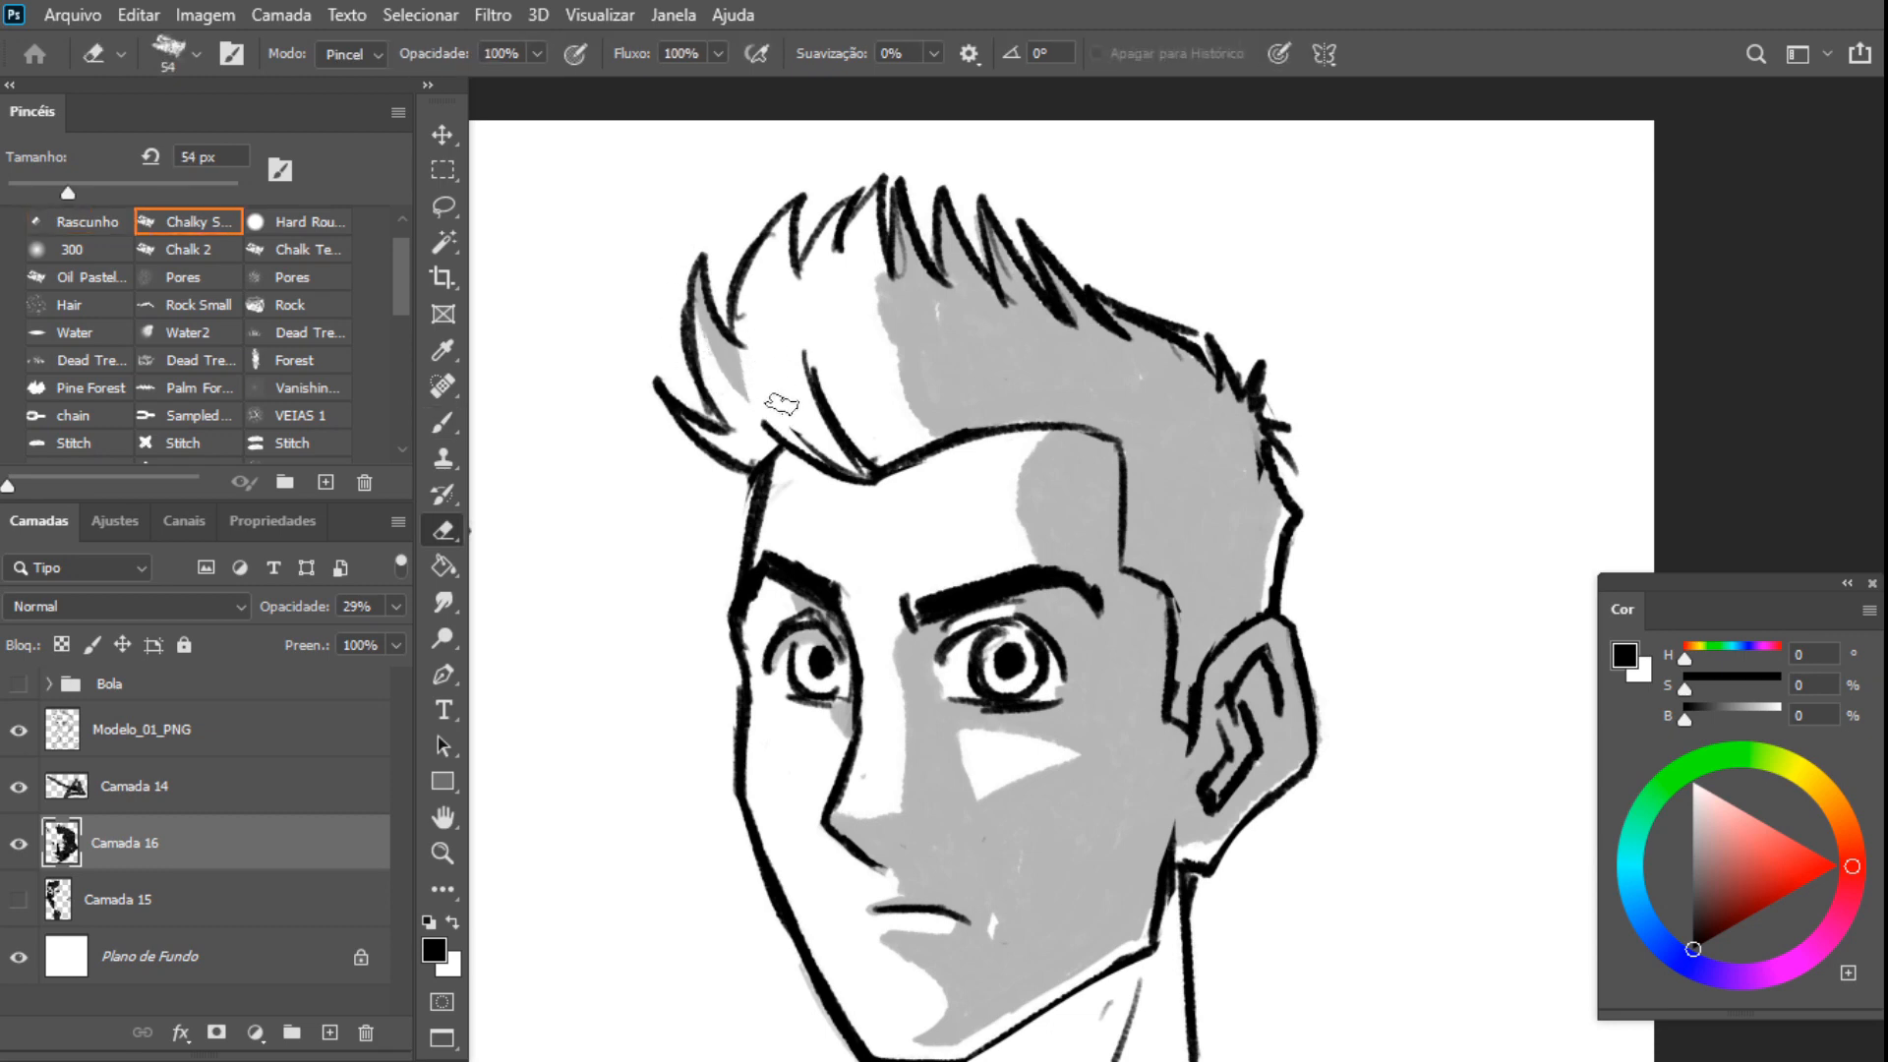
{"action": "key", "text": "b"}
{"action": "mouse_move", "coordinate": [791, 208]}
{"action": "left_mouse_down"}
{"action": "mouse_move", "coordinate": [781, 322]}
{"action": "mouse_move", "coordinate": [799, 280]}
{"action": "mouse_move", "coordinate": [790, 297]}
{"action": "mouse_move", "coordinate": [785, 218]}
{"action": "mouse_move", "coordinate": [787, 296]}
{"action": "mouse_move", "coordinate": [821, 272]}
{"action": "mouse_move", "coordinate": [787, 383]}
{"action": "left_mouse_up"}
{"action": "key", "text": "e"}
{"action": "key", "text": "b"}
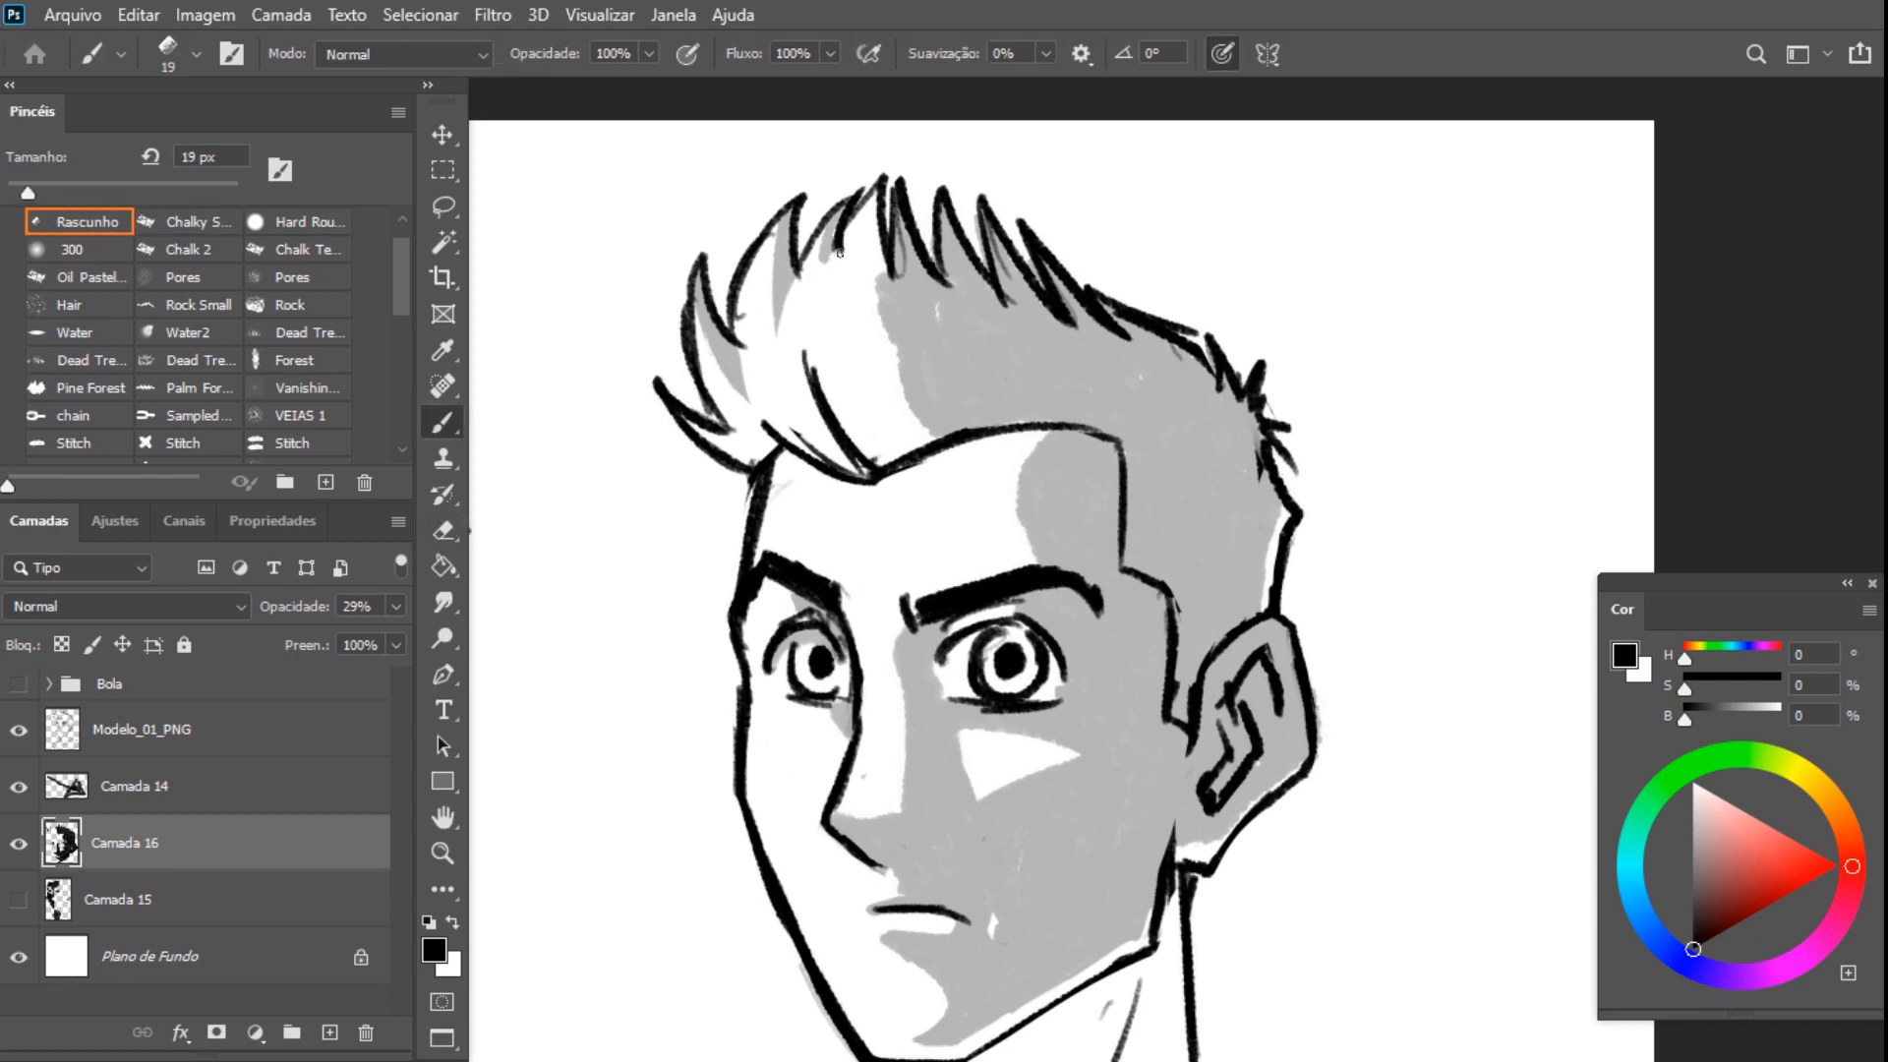
Widen the hair shadow toward the forelock and smooth its curved edge down to the hairline
{"action": "key", "text": "e"}
{"action": "key", "text": "b"}
{"action": "mouse_move", "coordinate": [878, 207]}
{"action": "left_mouse_down"}
{"action": "mouse_move", "coordinate": [859, 279]}
{"action": "mouse_move", "coordinate": [890, 269]}
{"action": "mouse_move", "coordinate": [876, 223]}
{"action": "mouse_move", "coordinate": [889, 291]}
{"action": "mouse_move", "coordinate": [866, 273]}
{"action": "mouse_move", "coordinate": [897, 397]}
{"action": "mouse_move", "coordinate": [885, 342]}
{"action": "left_mouse_up"}
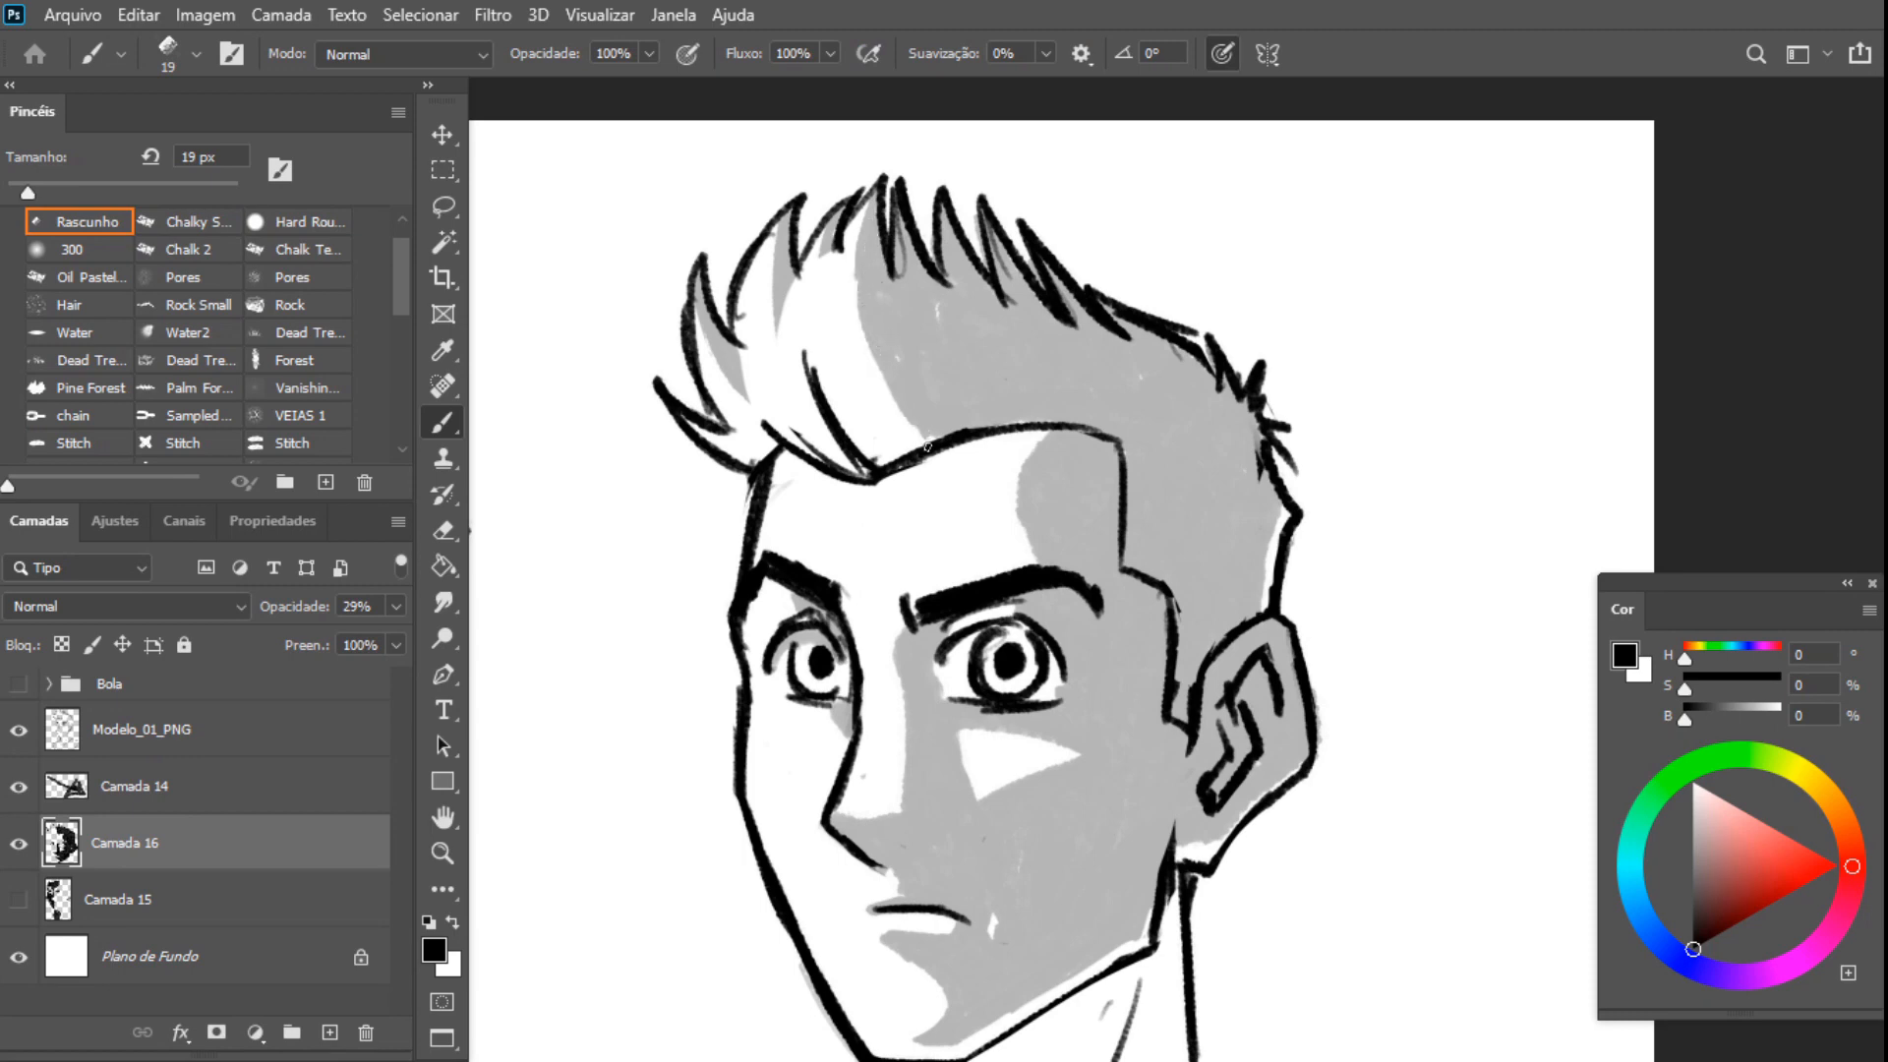
{"action": "left_click_drag", "start_coordinate": [950, 451], "coordinate": [970, 450]}
Paint the cast shadow on the neck below the chin and jaw, cleaning the light rim along the jawline with the eraser
{"action": "left_click_drag", "start_coordinate": [1160, 619], "coordinate": [1032, 407]}
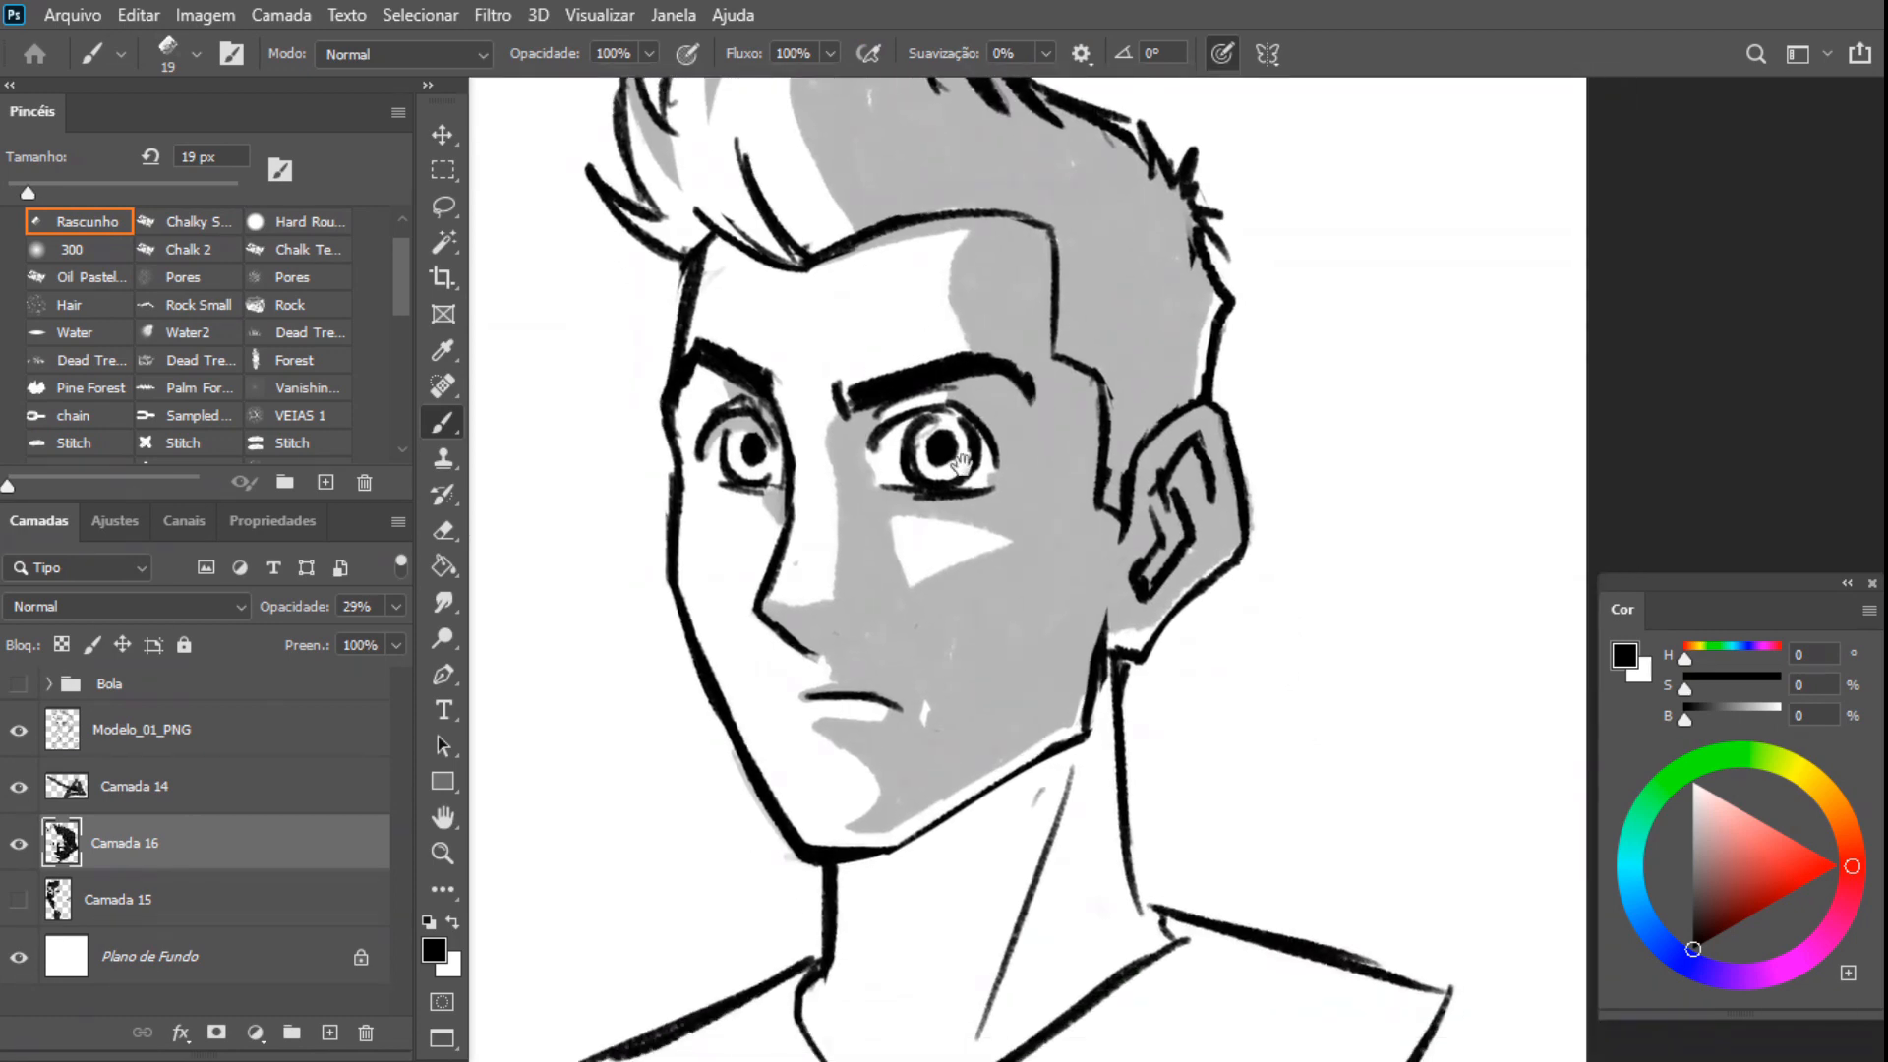
{"action": "left_click_drag", "start_coordinate": [1004, 546], "coordinate": [1009, 357]}
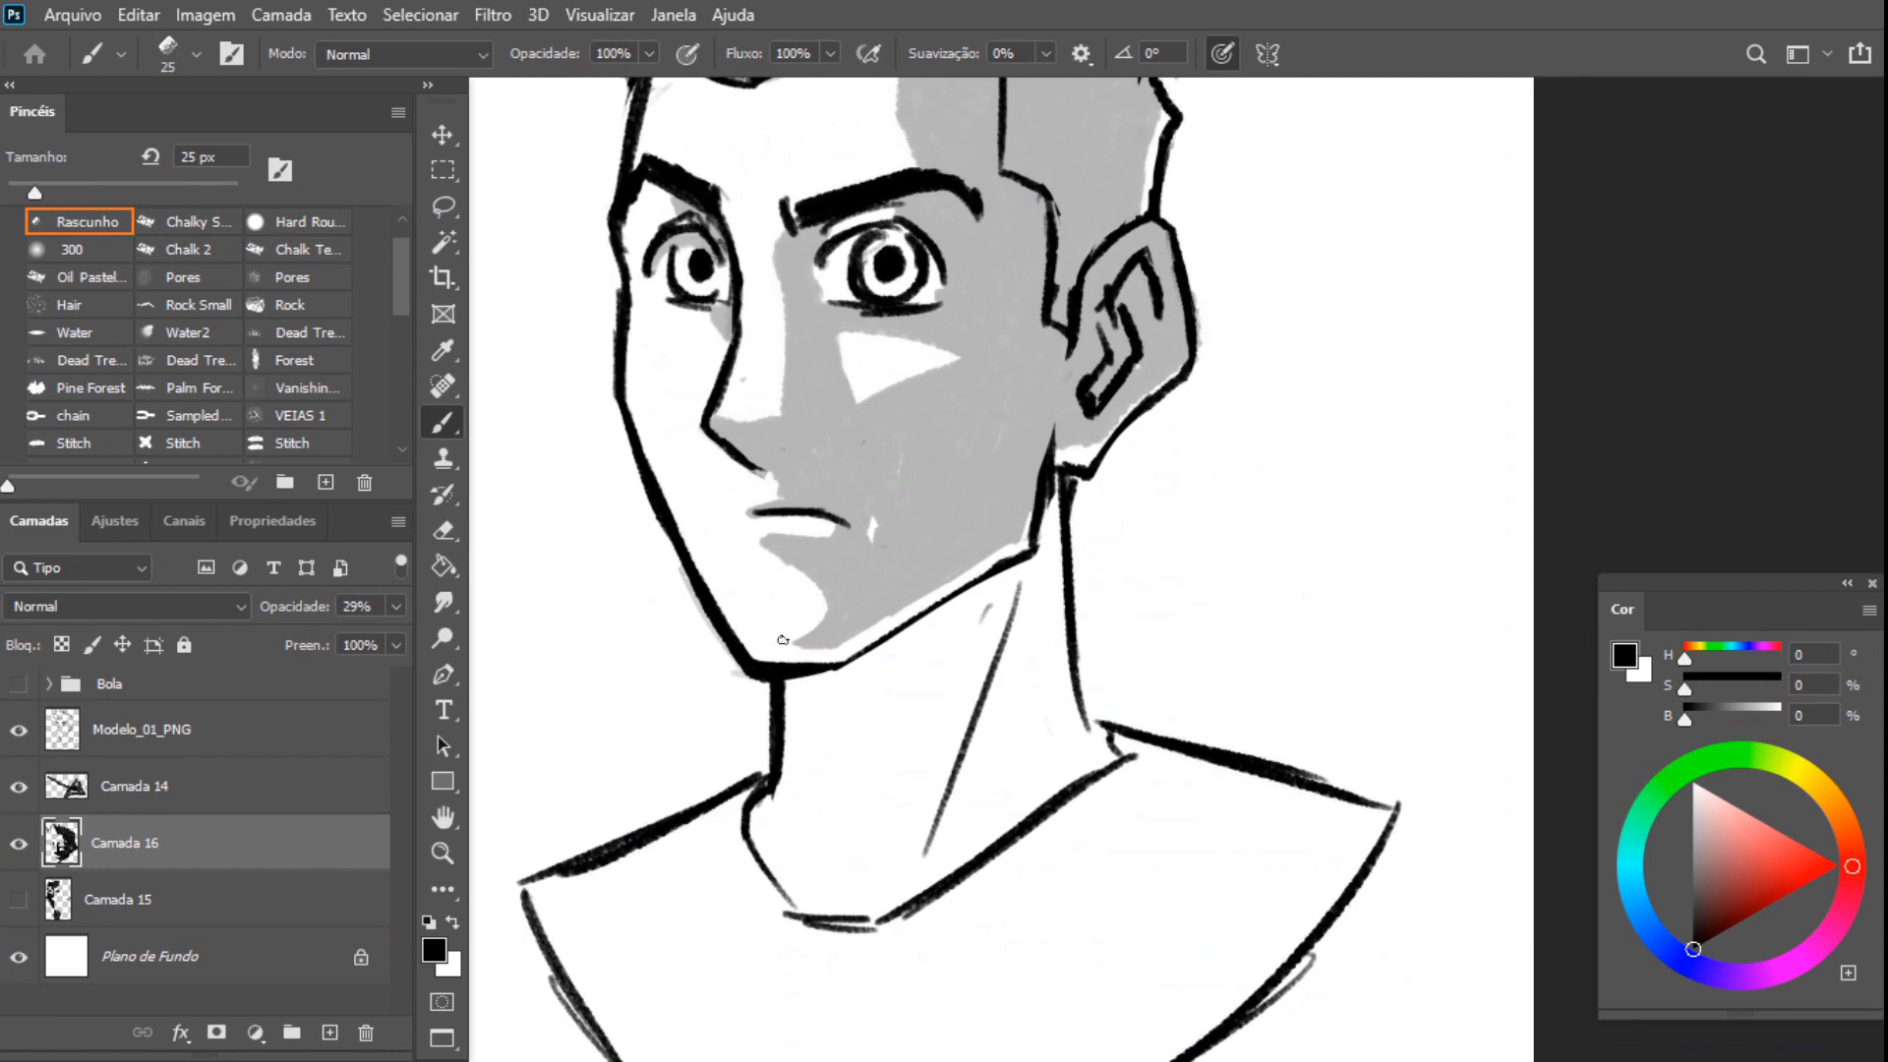
{"action": "mouse_move", "coordinate": [750, 626]}
{"action": "left_mouse_down"}
{"action": "mouse_move", "coordinate": [1106, 807]}
{"action": "mouse_move", "coordinate": [831, 592]}
{"action": "mouse_move", "coordinate": [684, 526]}
{"action": "mouse_move", "coordinate": [864, 656]}
{"action": "mouse_move", "coordinate": [820, 637]}
{"action": "mouse_move", "coordinate": [914, 673]}
{"action": "mouse_move", "coordinate": [834, 631]}
{"action": "mouse_move", "coordinate": [995, 543]}
{"action": "mouse_move", "coordinate": [976, 549]}
{"action": "mouse_move", "coordinate": [1052, 460]}
{"action": "mouse_move", "coordinate": [1054, 539]}
{"action": "left_mouse_up"}
{"action": "key", "text": "e"}
{"action": "left_click_drag", "start_coordinate": [1049, 452], "coordinate": [1015, 524]}
{"action": "key", "text": "b"}
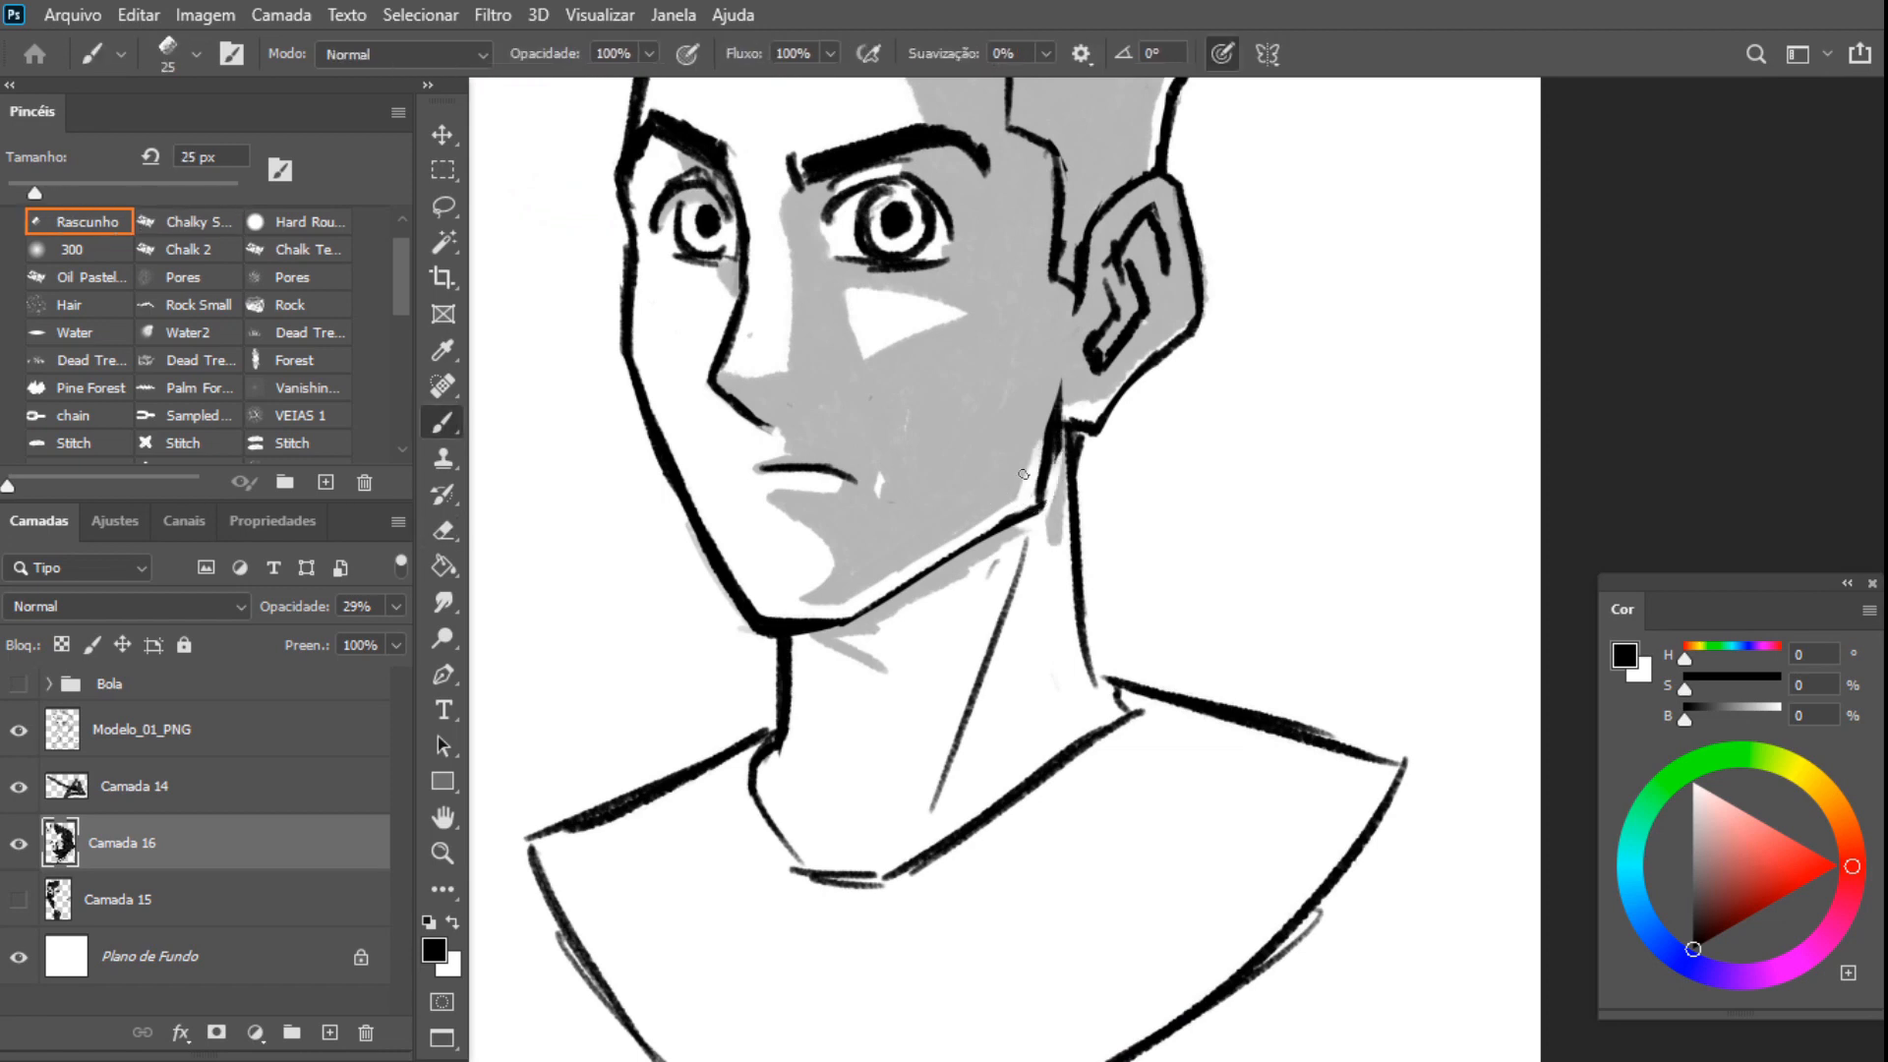
{"action": "left_click_drag", "start_coordinate": [1048, 433], "coordinate": [1037, 519]}
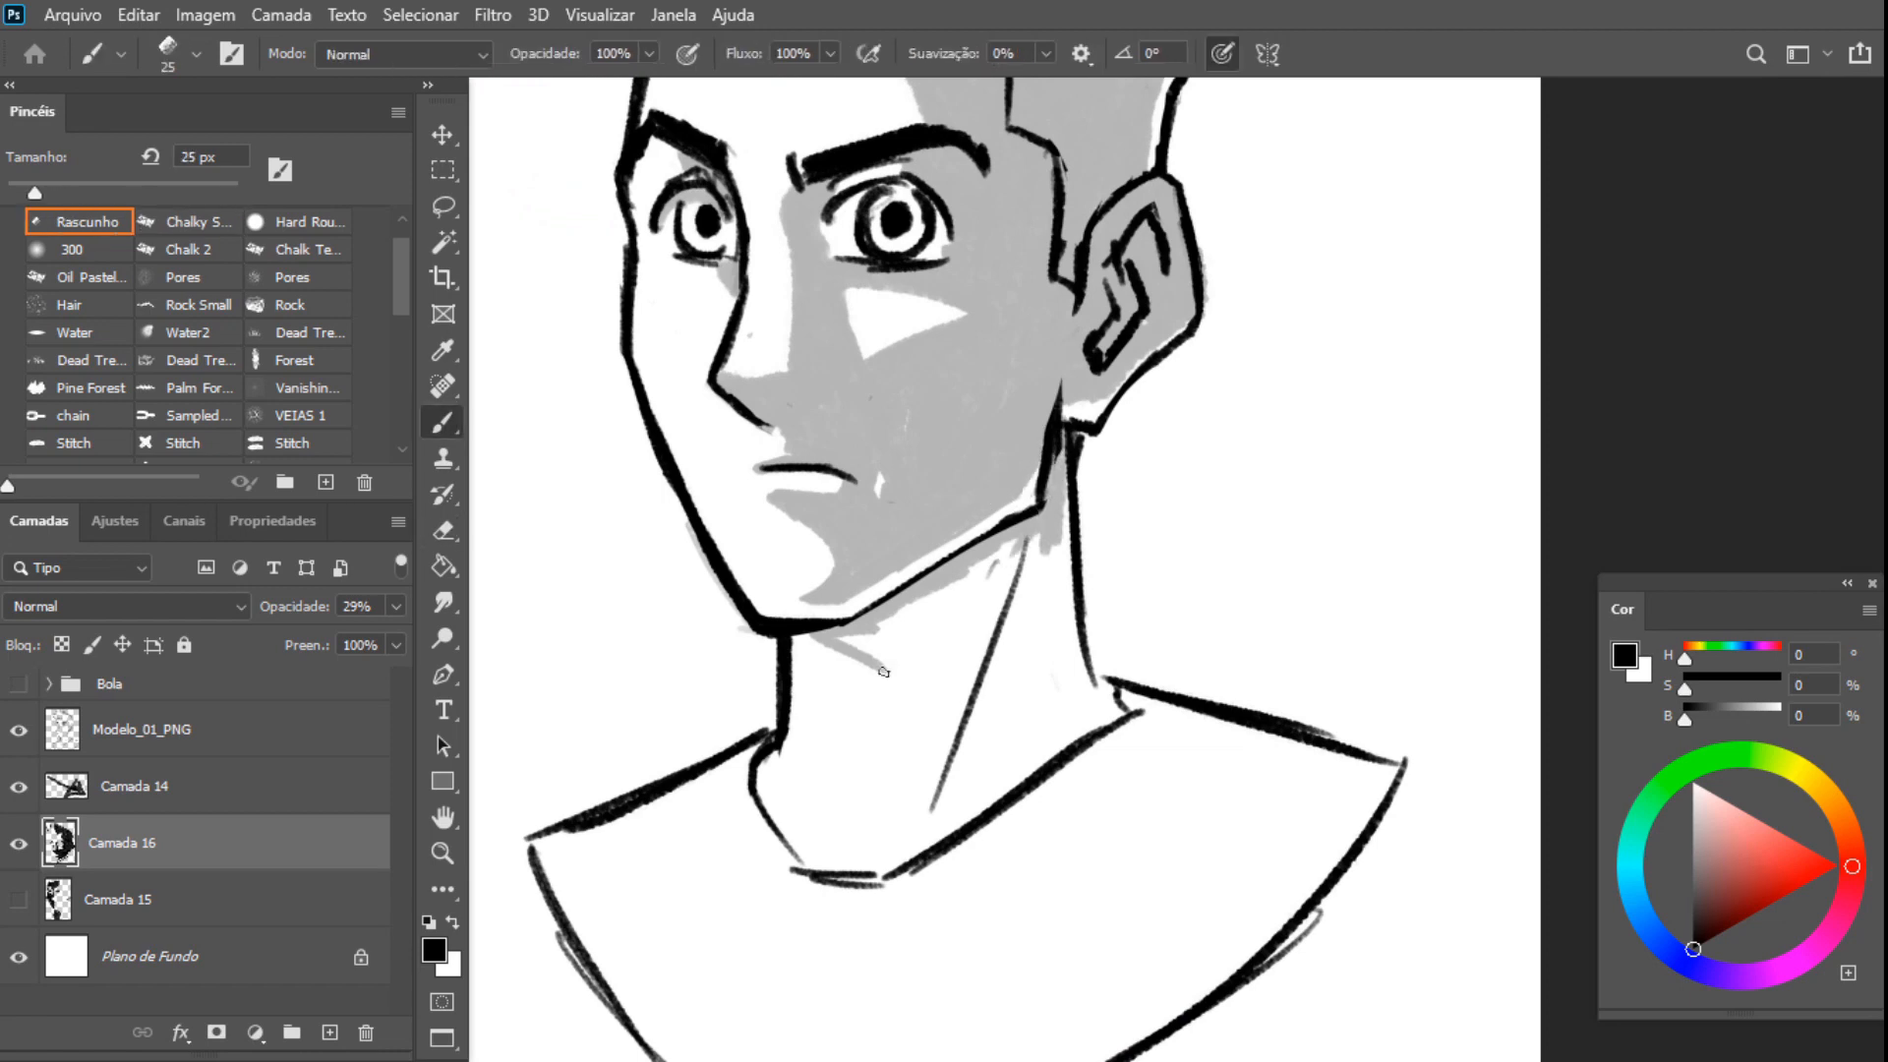
{"action": "mouse_move", "coordinate": [911, 687]}
{"action": "left_mouse_down"}
{"action": "mouse_move", "coordinate": [884, 674]}
{"action": "mouse_move", "coordinate": [983, 639]}
{"action": "mouse_move", "coordinate": [1013, 550]}
{"action": "mouse_move", "coordinate": [959, 663]}
{"action": "mouse_move", "coordinate": [947, 626]}
{"action": "mouse_move", "coordinate": [909, 654]}
{"action": "mouse_move", "coordinate": [886, 625]}
{"action": "left_mouse_up"}
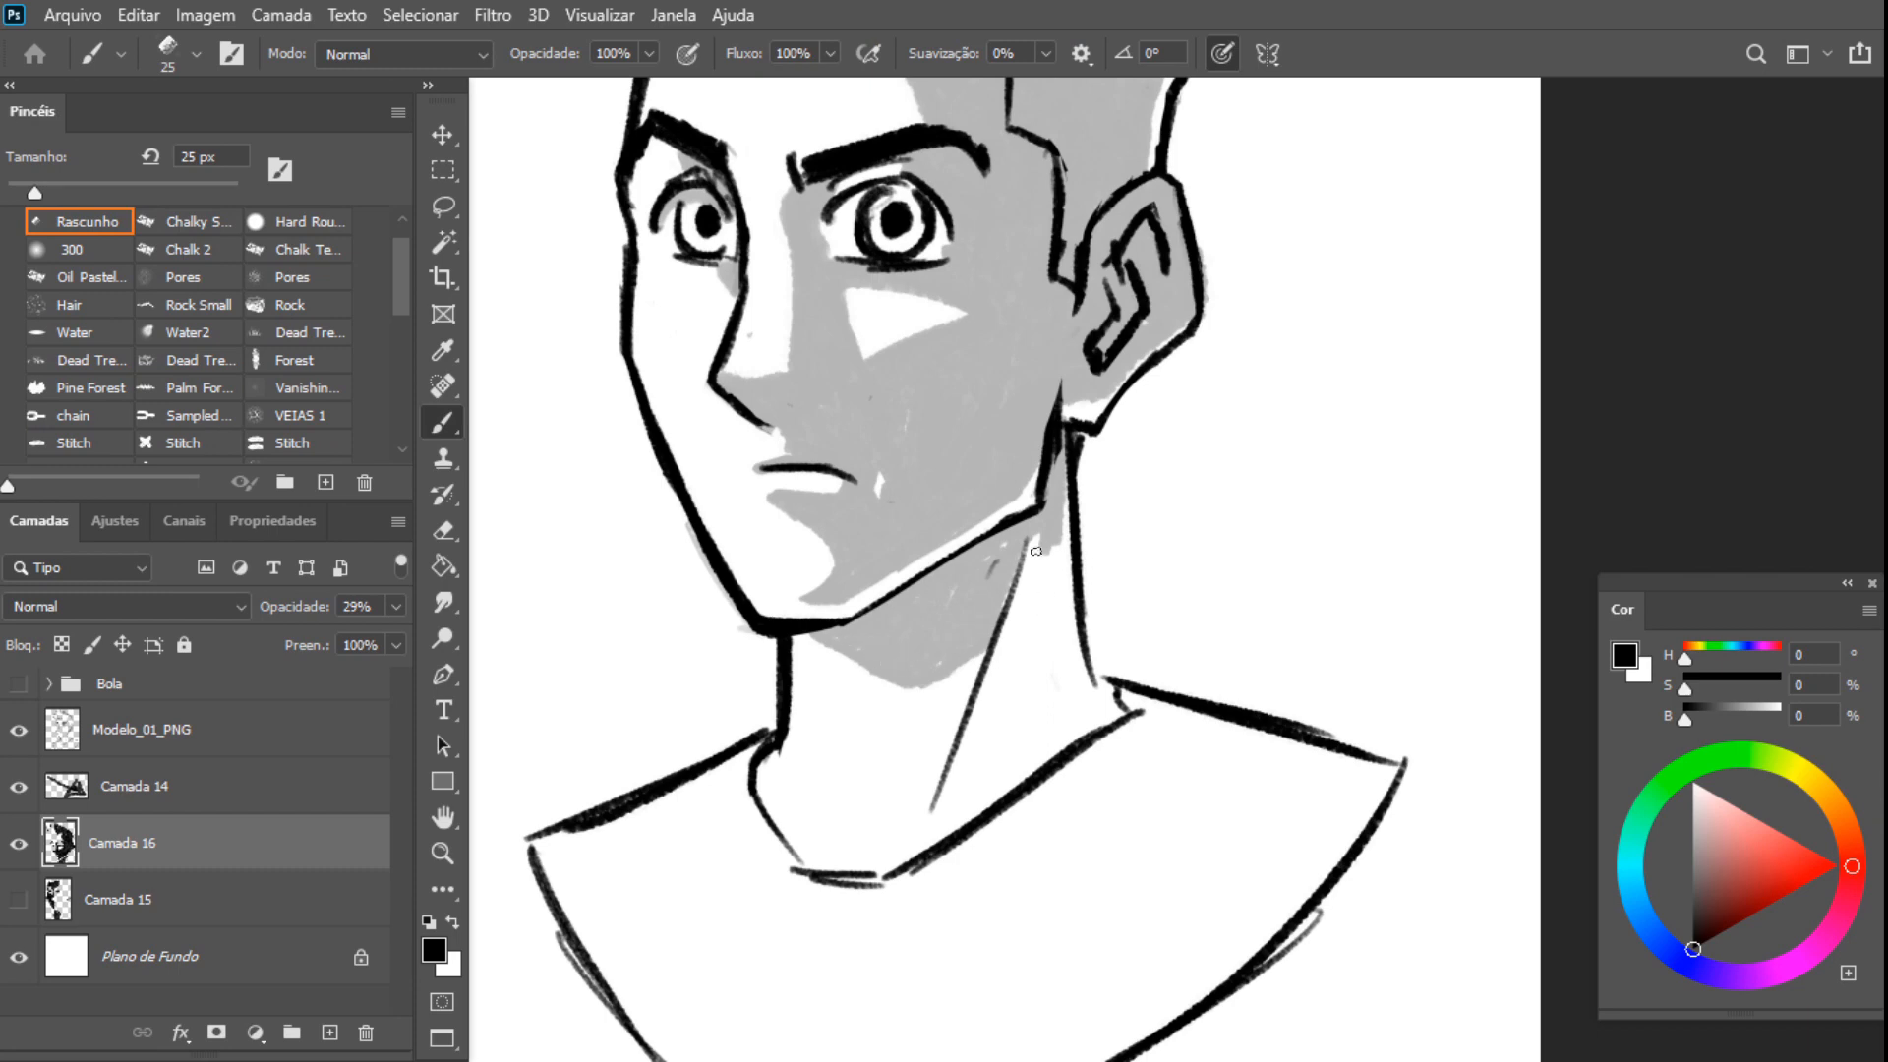
{"action": "key", "text": "e"}
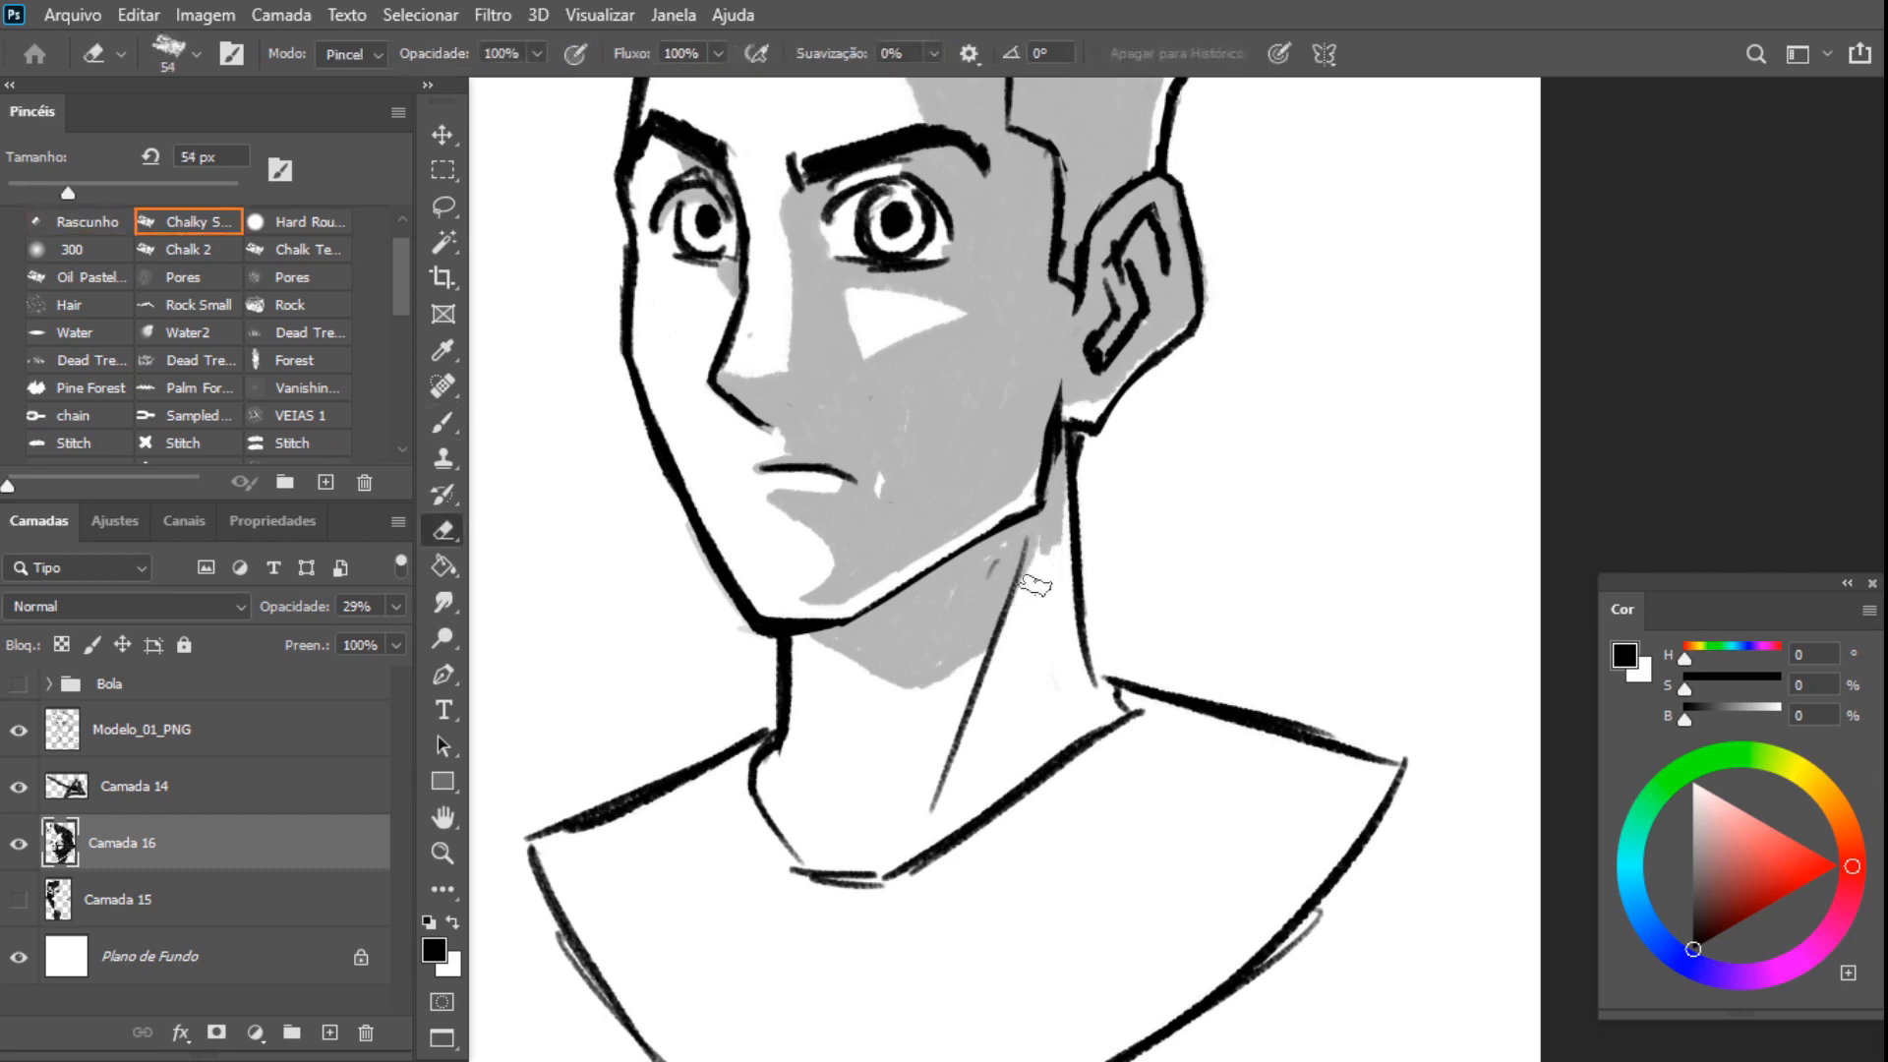
{"action": "key", "text": "b"}
Shade the side of the neck behind the diagonal tendon line, from the jaw down to the collar
{"action": "left_click_drag", "start_coordinate": [996, 732], "coordinate": [951, 723]}
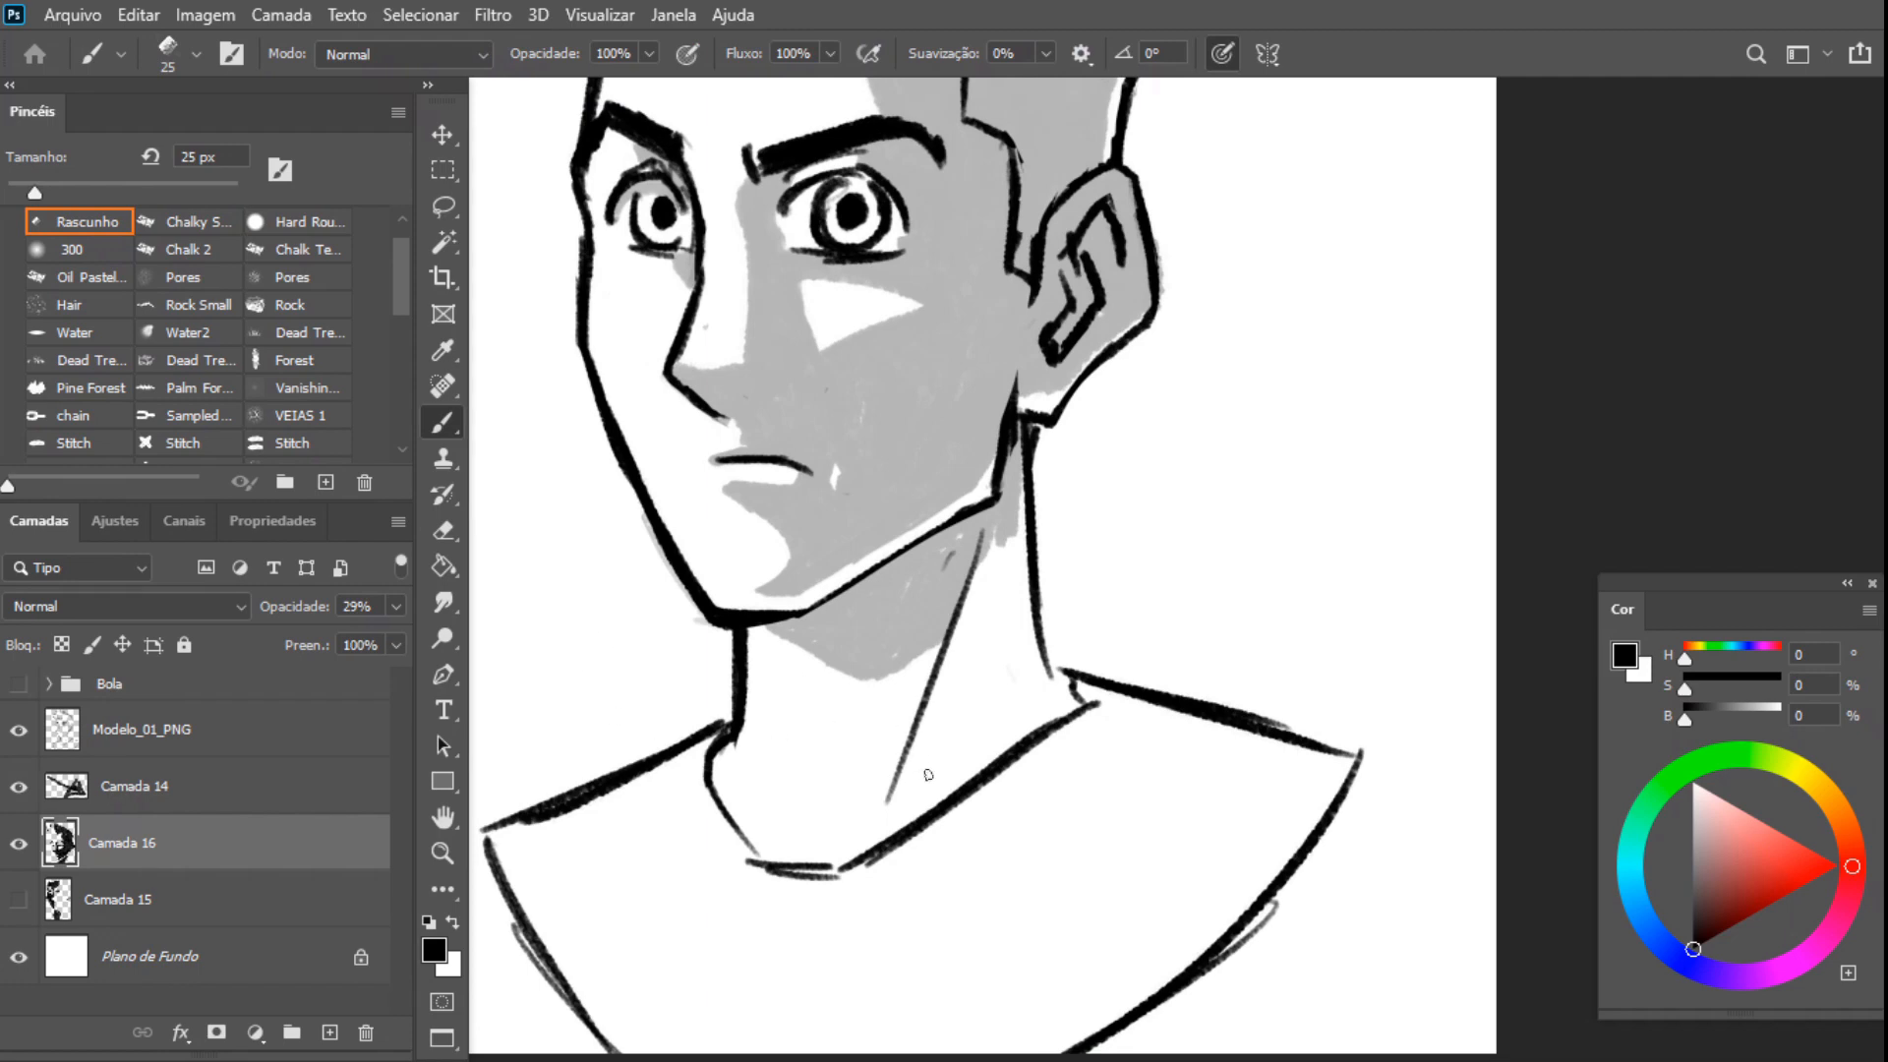
{"action": "left_click_drag", "start_coordinate": [985, 543], "coordinate": [955, 662]}
{"action": "mouse_move", "coordinate": [971, 595]}
{"action": "left_mouse_down"}
{"action": "mouse_move", "coordinate": [952, 696]}
{"action": "mouse_move", "coordinate": [960, 757]}
{"action": "mouse_move", "coordinate": [989, 775]}
{"action": "left_mouse_up"}
{"action": "left_click_drag", "start_coordinate": [963, 698], "coordinate": [979, 762]}
{"action": "mouse_move", "coordinate": [988, 615]}
{"action": "left_mouse_down"}
{"action": "mouse_move", "coordinate": [969, 732]}
{"action": "mouse_move", "coordinate": [968, 690]}
{"action": "left_mouse_up"}
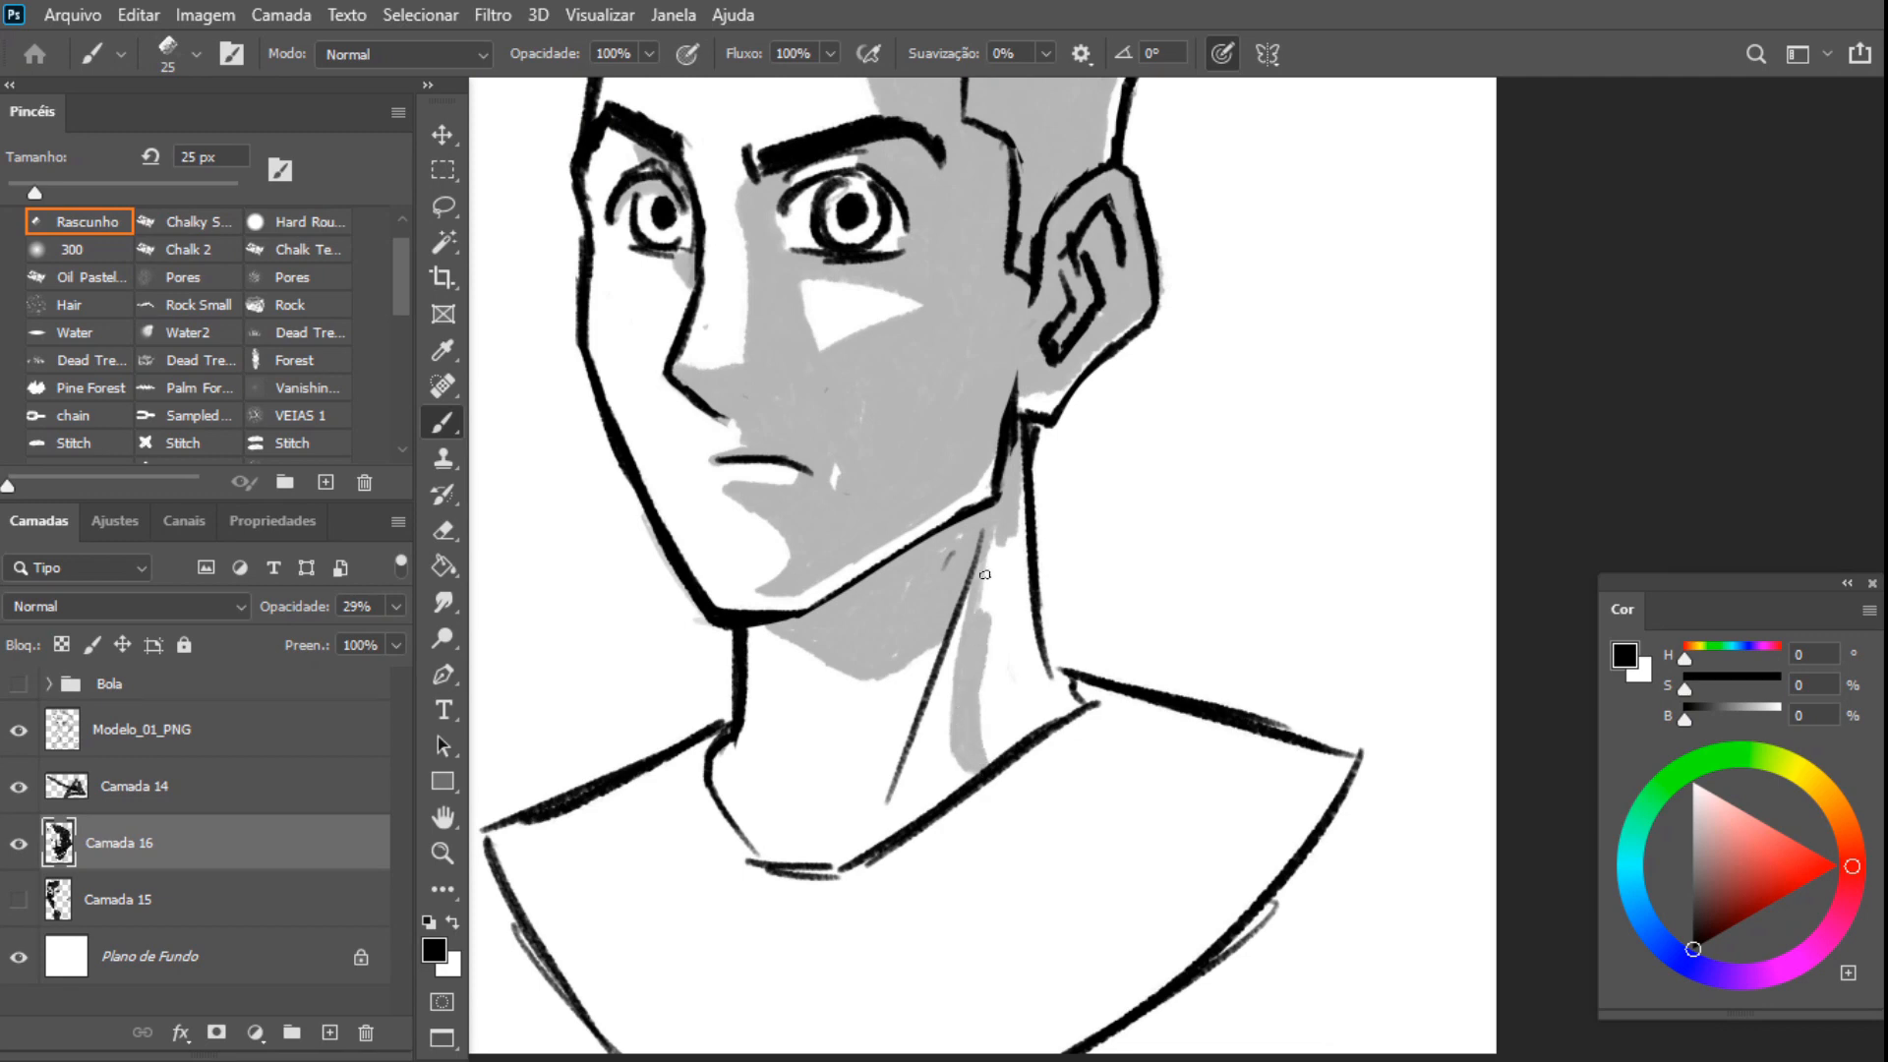
{"action": "mouse_move", "coordinate": [1000, 540]}
{"action": "left_mouse_down"}
{"action": "mouse_move", "coordinate": [983, 612]}
{"action": "mouse_move", "coordinate": [1009, 651]}
{"action": "mouse_move", "coordinate": [993, 762]}
{"action": "left_mouse_up"}
{"action": "mouse_move", "coordinate": [995, 639]}
{"action": "left_mouse_down"}
{"action": "mouse_move", "coordinate": [983, 765]}
{"action": "mouse_move", "coordinate": [1065, 690]}
{"action": "left_mouse_up"}
{"action": "scroll", "coordinate": [1082, 679], "scroll_direction": "down", "scroll_amount": 3}
{"action": "scroll", "coordinate": [1081, 678], "scroll_direction": "left", "scroll_amount": 2}
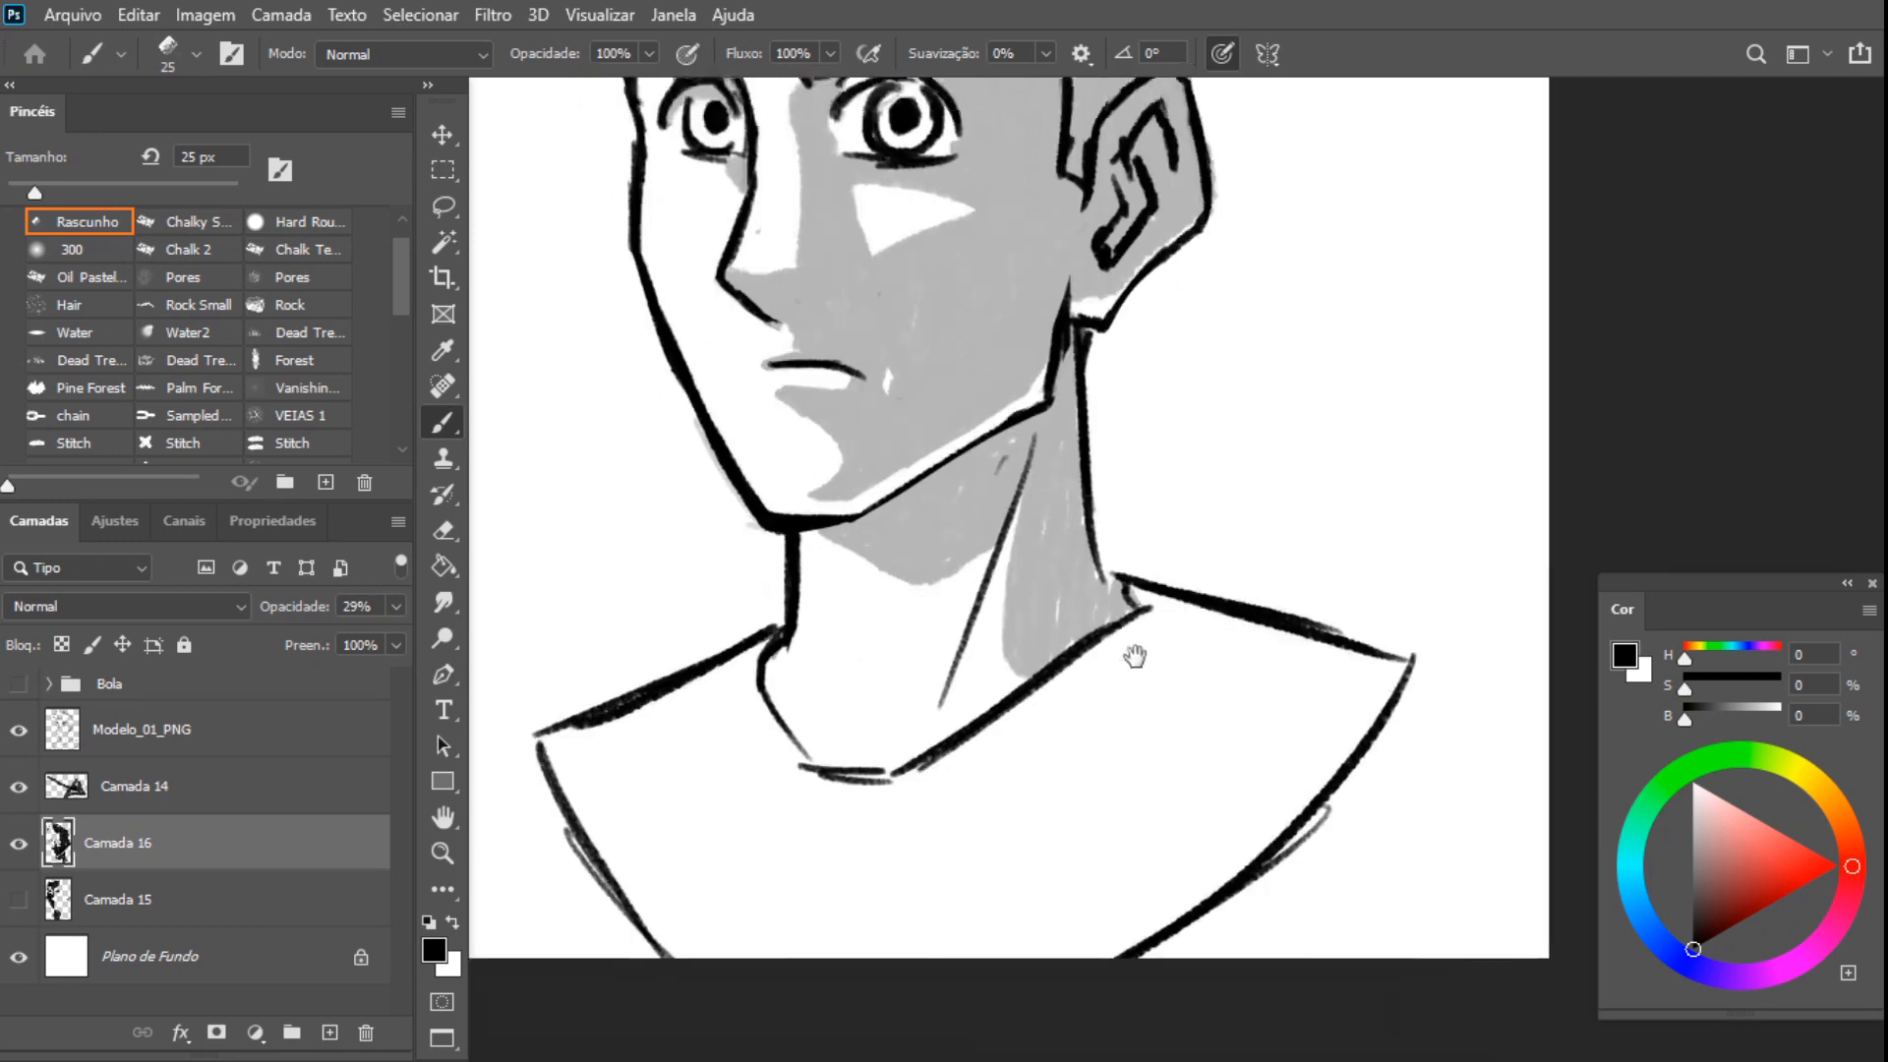
Paint a grey shadow along the top of the shoulder on the ear side, from the collar to the shoulder's outer end
{"action": "mouse_move", "coordinate": [710, 640]}
{"action": "left_mouse_down"}
{"action": "mouse_move", "coordinate": [785, 627]}
{"action": "mouse_move", "coordinate": [801, 604]}
{"action": "left_mouse_up"}
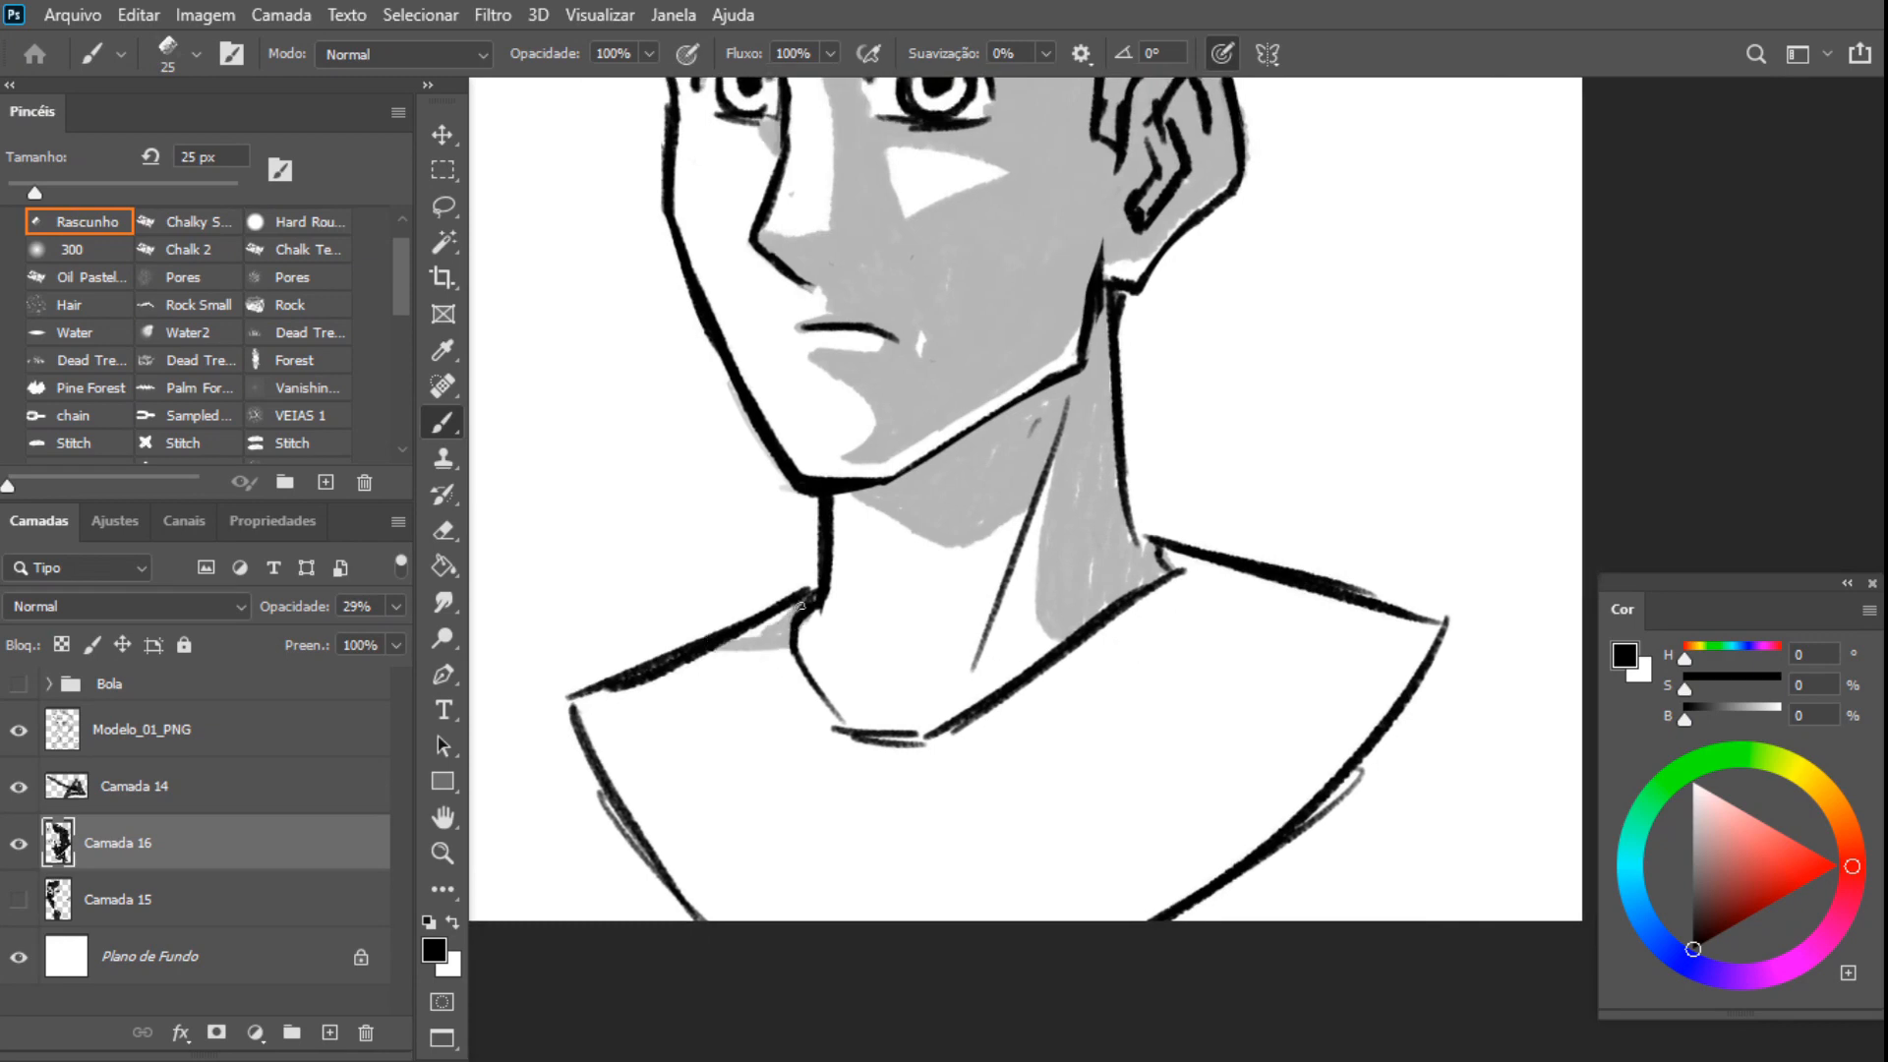
{"action": "key", "text": "ctrl+z"}
{"action": "mouse_move", "coordinate": [772, 448]}
{"action": "left_mouse_down"}
{"action": "mouse_move", "coordinate": [969, 709]}
{"action": "mouse_move", "coordinate": [778, 445]}
{"action": "left_mouse_up"}
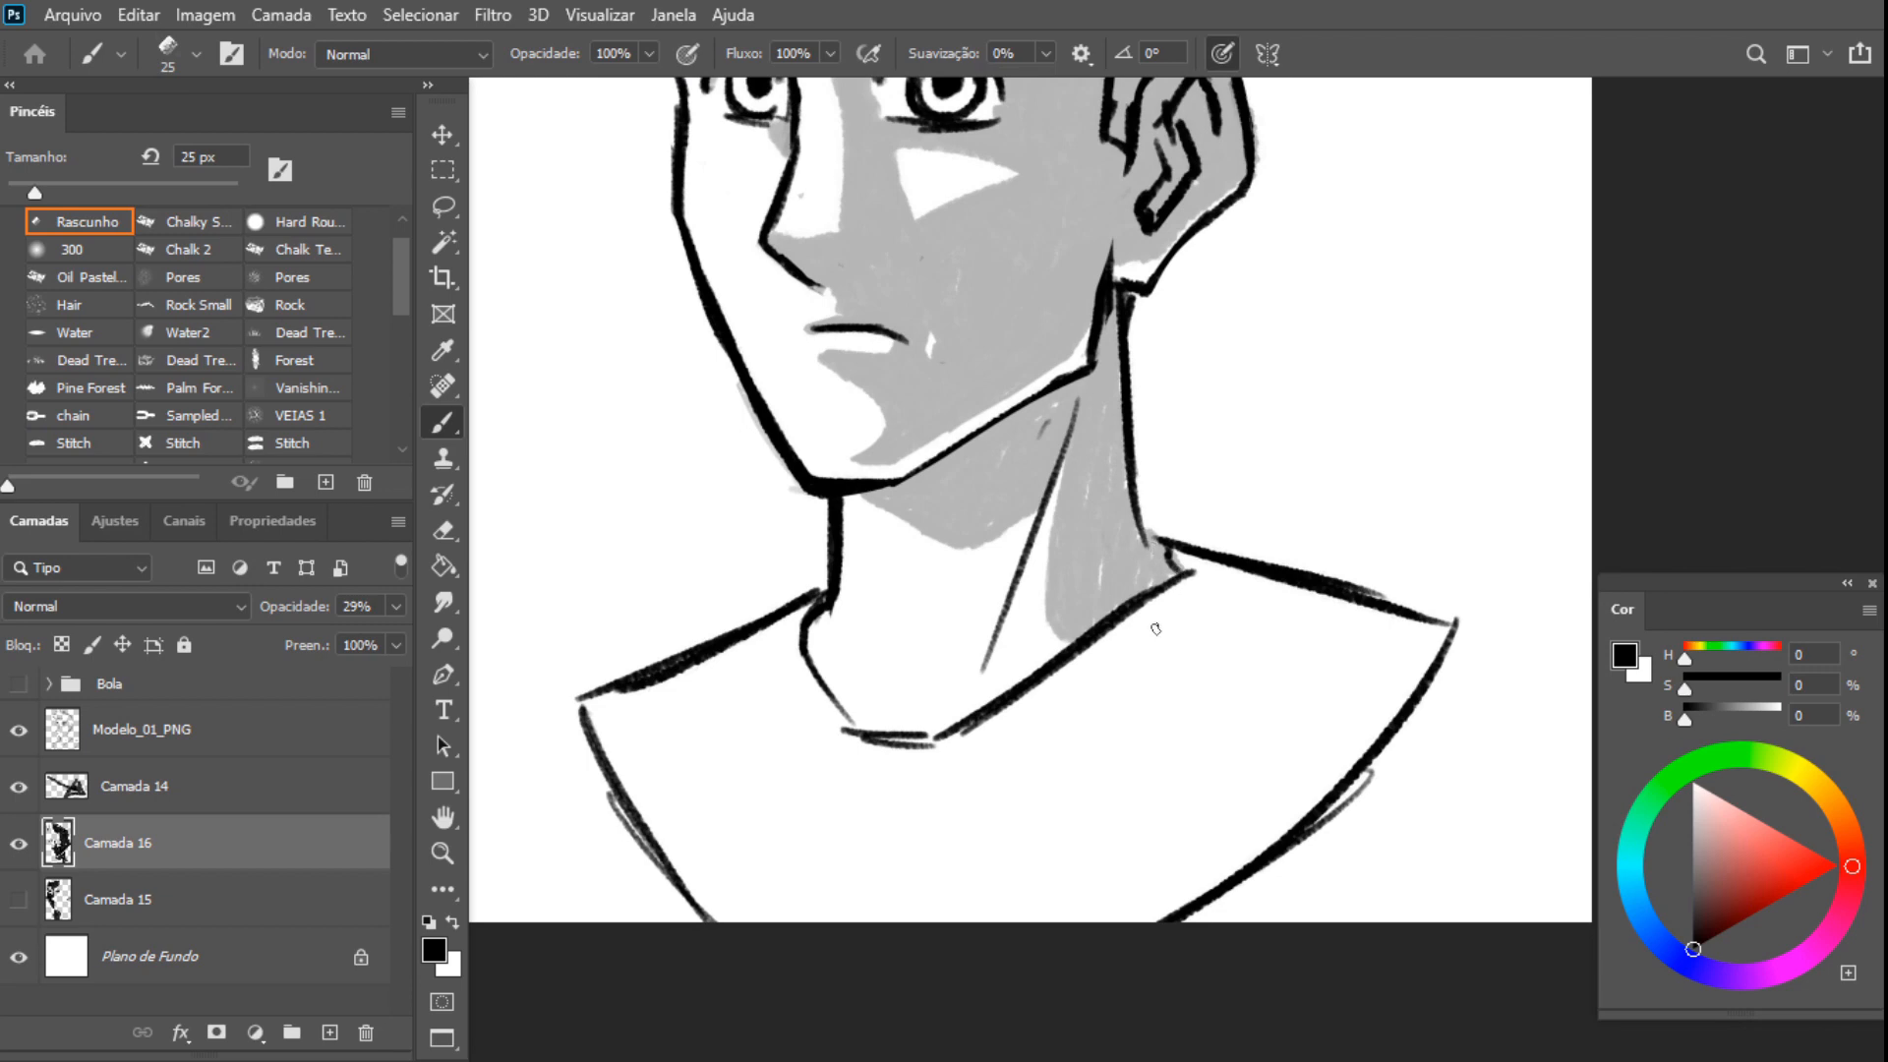
{"action": "mouse_move", "coordinate": [1127, 623]}
{"action": "left_mouse_down"}
{"action": "mouse_move", "coordinate": [1455, 634]}
{"action": "mouse_move", "coordinate": [1160, 611]}
{"action": "mouse_move", "coordinate": [1239, 590]}
{"action": "mouse_move", "coordinate": [1189, 577]}
{"action": "mouse_move", "coordinate": [1248, 580]}
{"action": "left_mouse_up"}
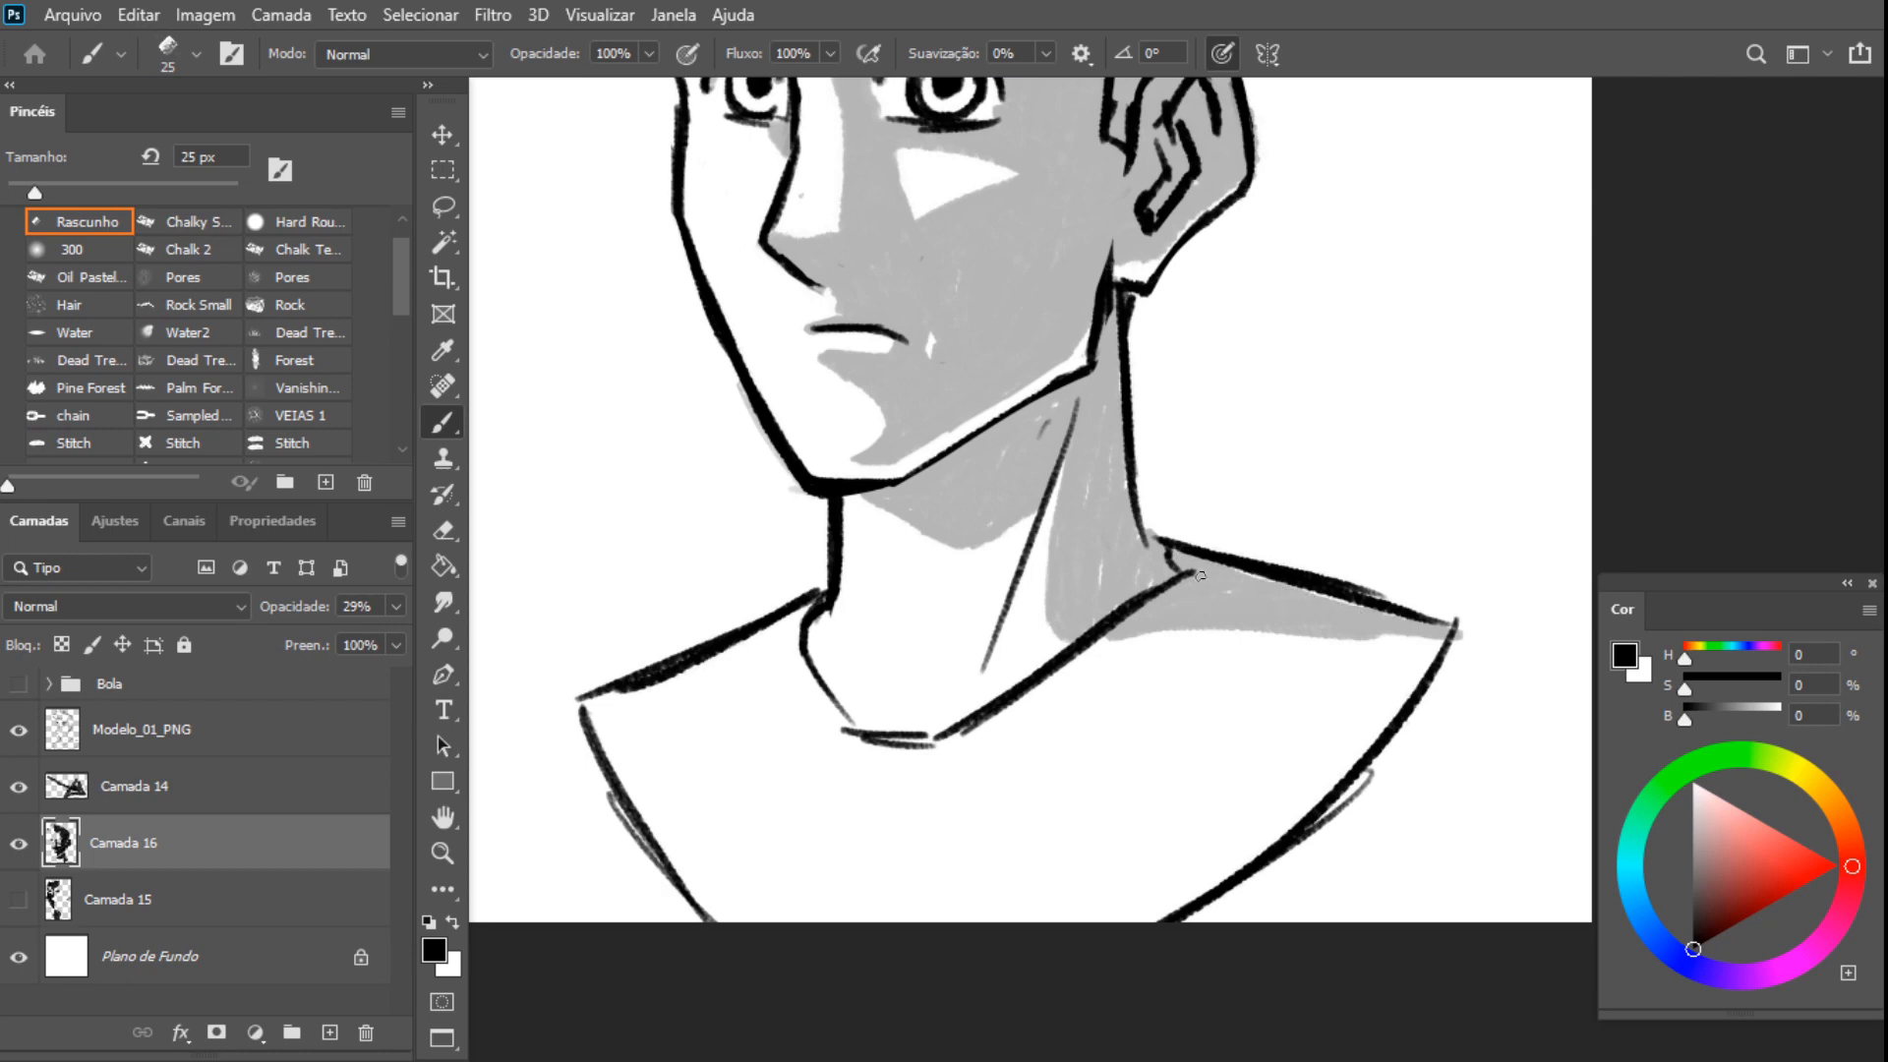
{"action": "left_click_drag", "start_coordinate": [1335, 631], "coordinate": [1438, 643]}
Add a new layer above Camada 16 and set its opacity to 58%
{"action": "key", "text": "space"}
{"action": "left_click_drag", "start_coordinate": [1248, 484], "coordinate": [1313, 791]}
{"action": "mouse_move", "coordinate": [1252, 590]}
{"action": "left_mouse_down"}
{"action": "mouse_move", "coordinate": [1318, 738]}
{"action": "mouse_move", "coordinate": [1310, 564]}
{"action": "mouse_move", "coordinate": [1286, 538]}
{"action": "left_mouse_up"}
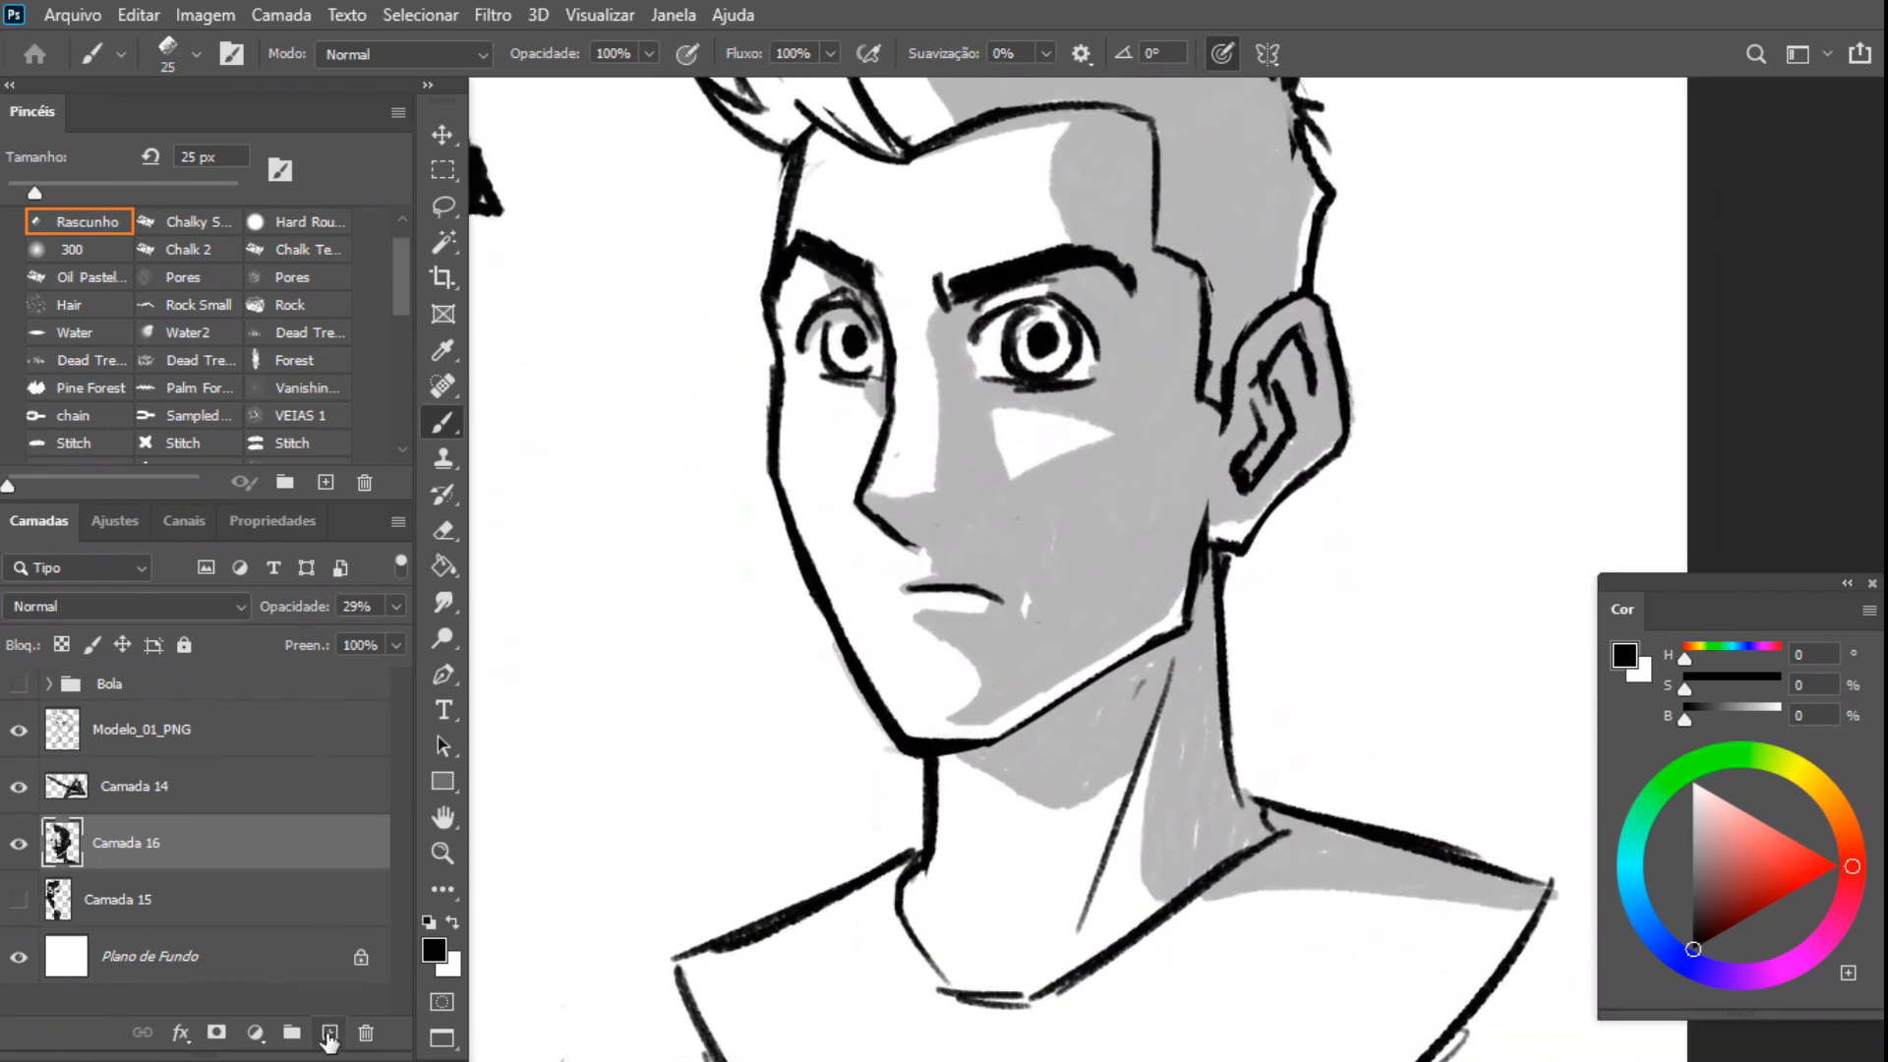
{"action": "left_click", "coordinate": [330, 1032]}
{"action": "left_click", "coordinate": [396, 604]}
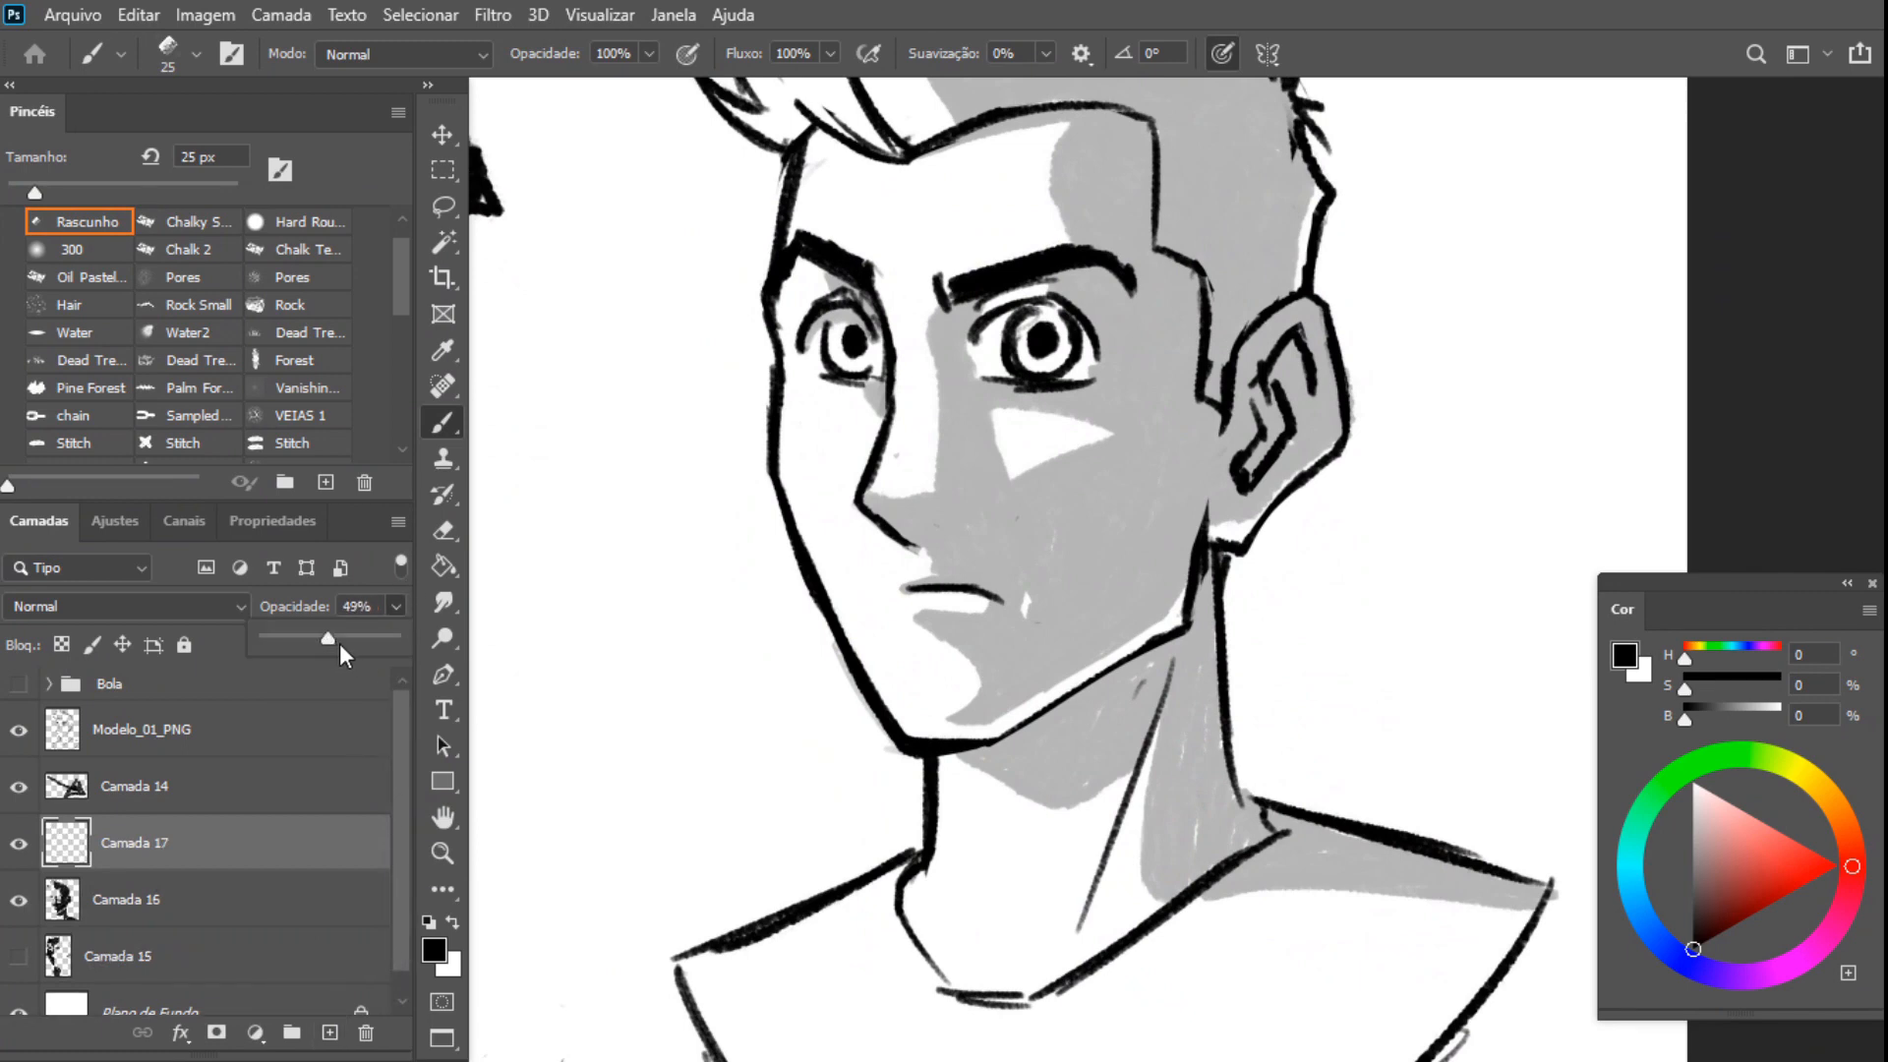
{"action": "left_click_drag", "start_coordinate": [339, 643], "coordinate": [350, 643]}
Paint darker shadows in the inner folds of the ear and beside the inner corner of the eye on Camada 17
{"action": "key", "text": "space"}
{"action": "left_click_drag", "start_coordinate": [1088, 696], "coordinate": [1017, 817]}
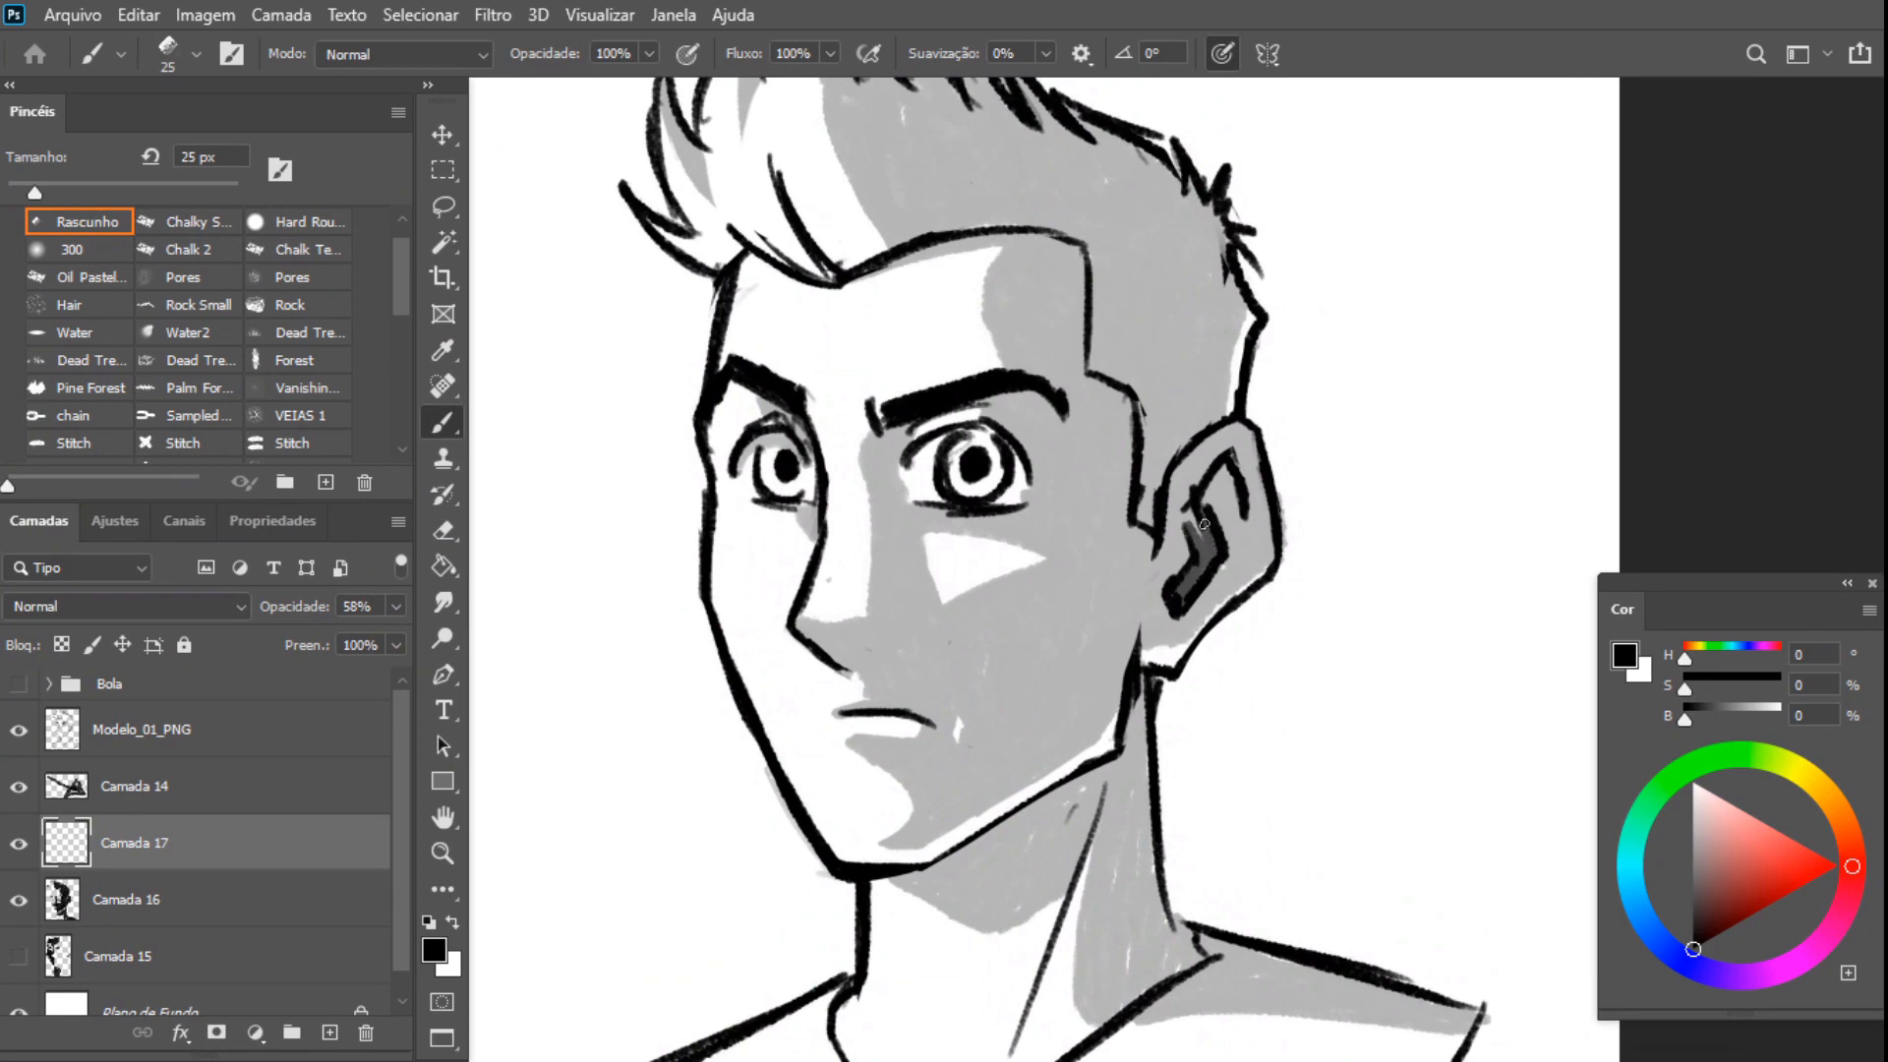
{"action": "left_click_drag", "start_coordinate": [1231, 460], "coordinate": [1240, 472]}
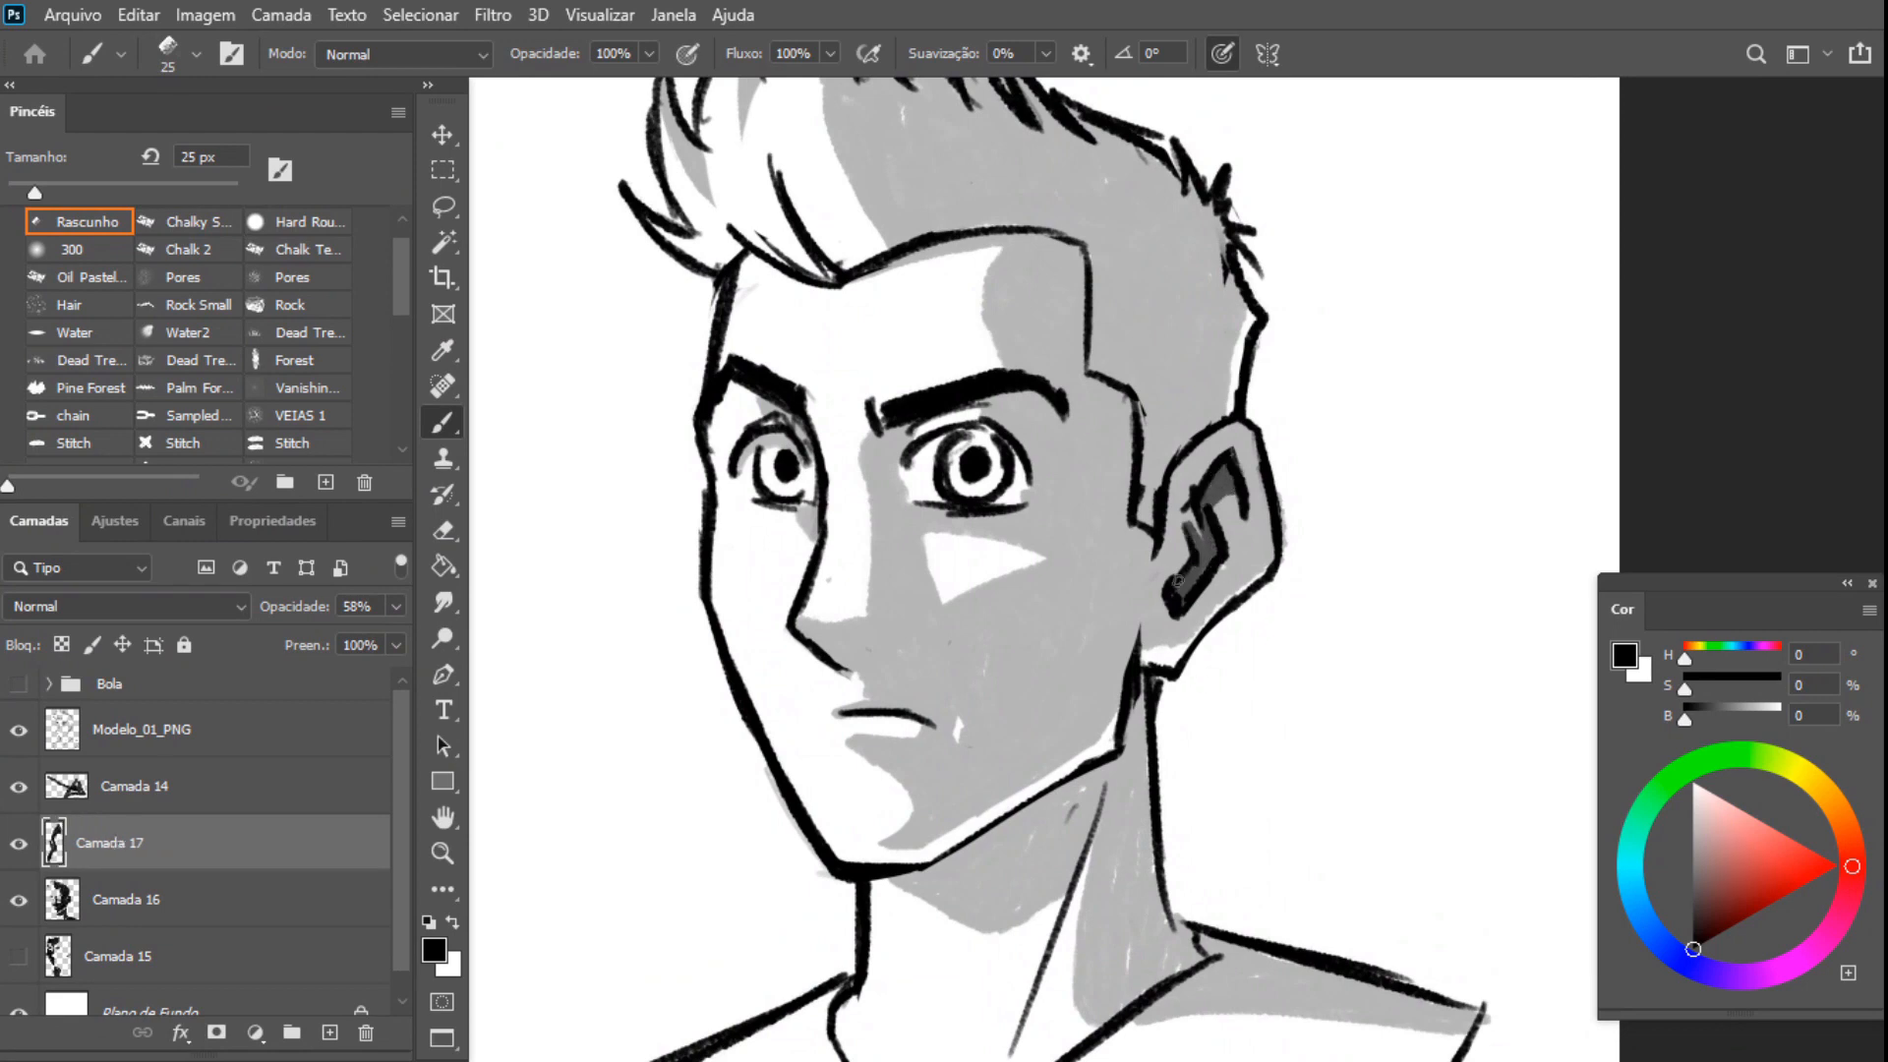
{"action": "key", "text": "space"}
{"action": "left_click_drag", "start_coordinate": [1072, 548], "coordinate": [1166, 597]}
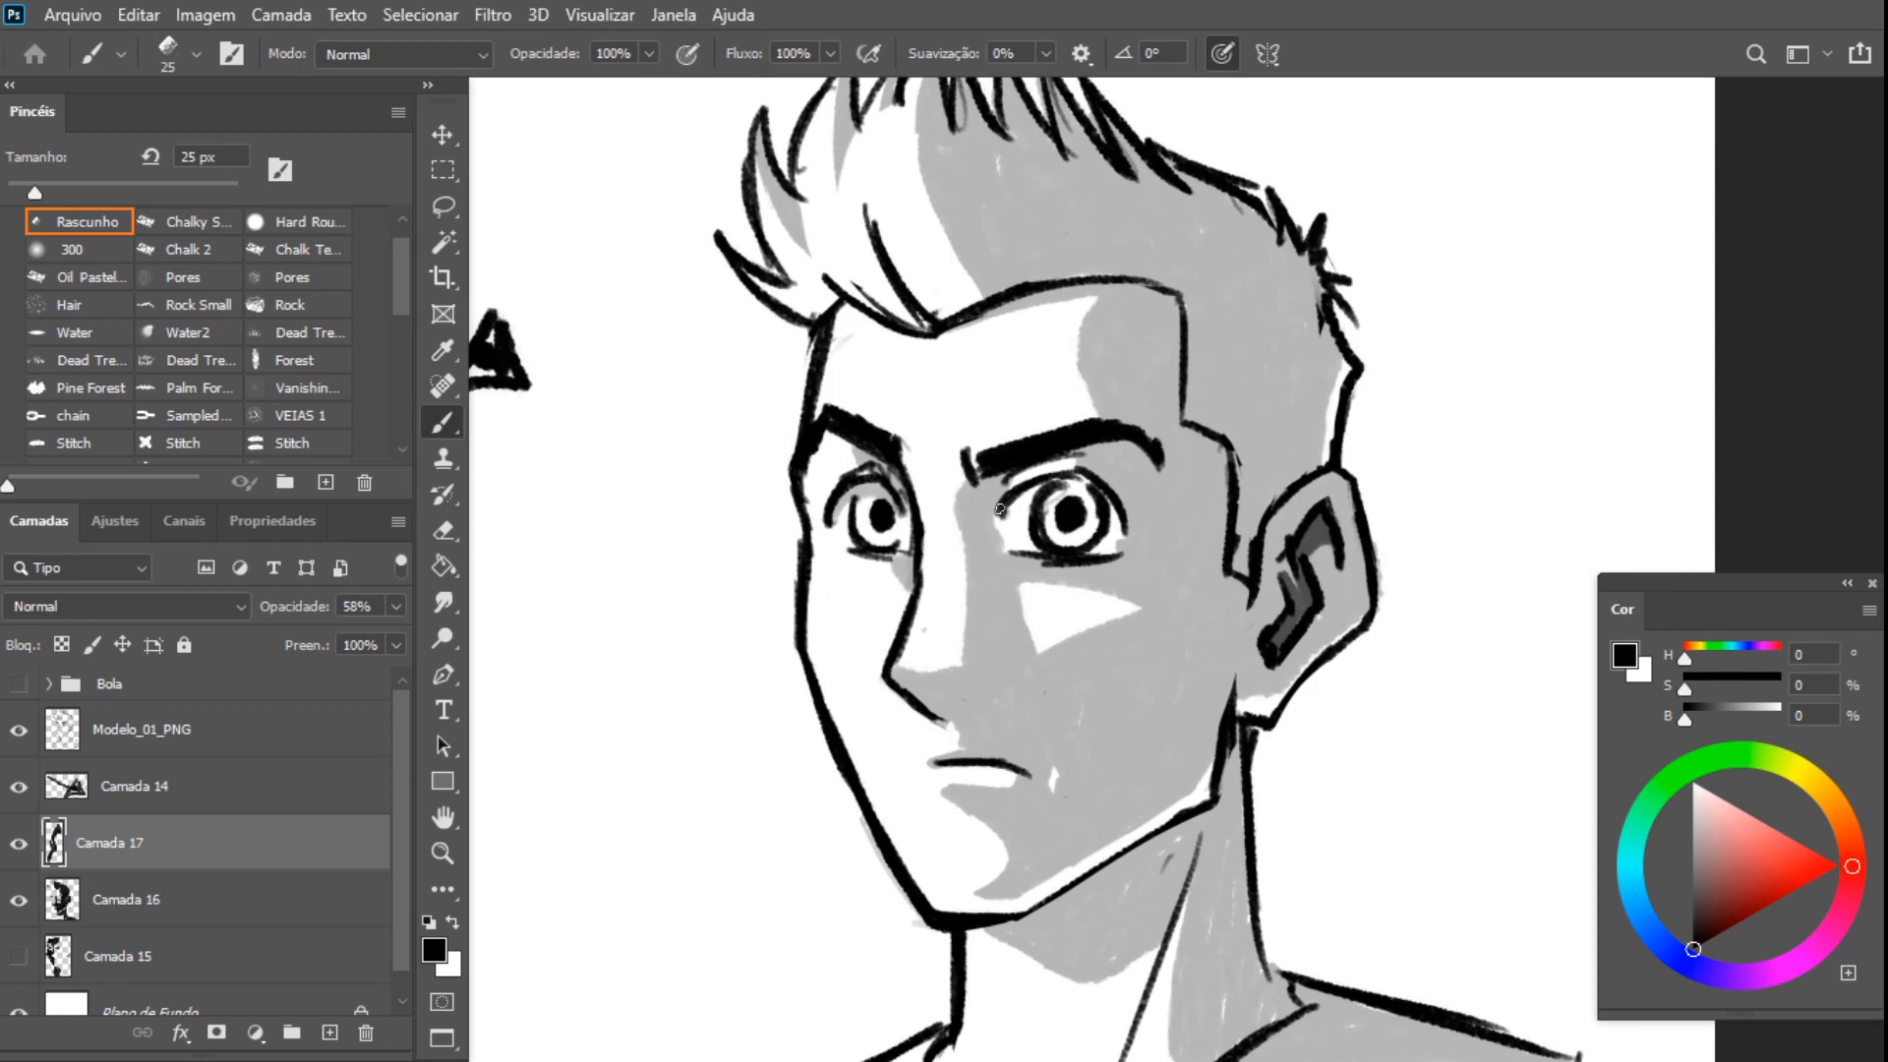
{"action": "mouse_move", "coordinate": [998, 490]}
{"action": "left_mouse_down"}
{"action": "mouse_move", "coordinate": [1013, 473]}
{"action": "mouse_move", "coordinate": [986, 481]}
{"action": "left_mouse_up"}
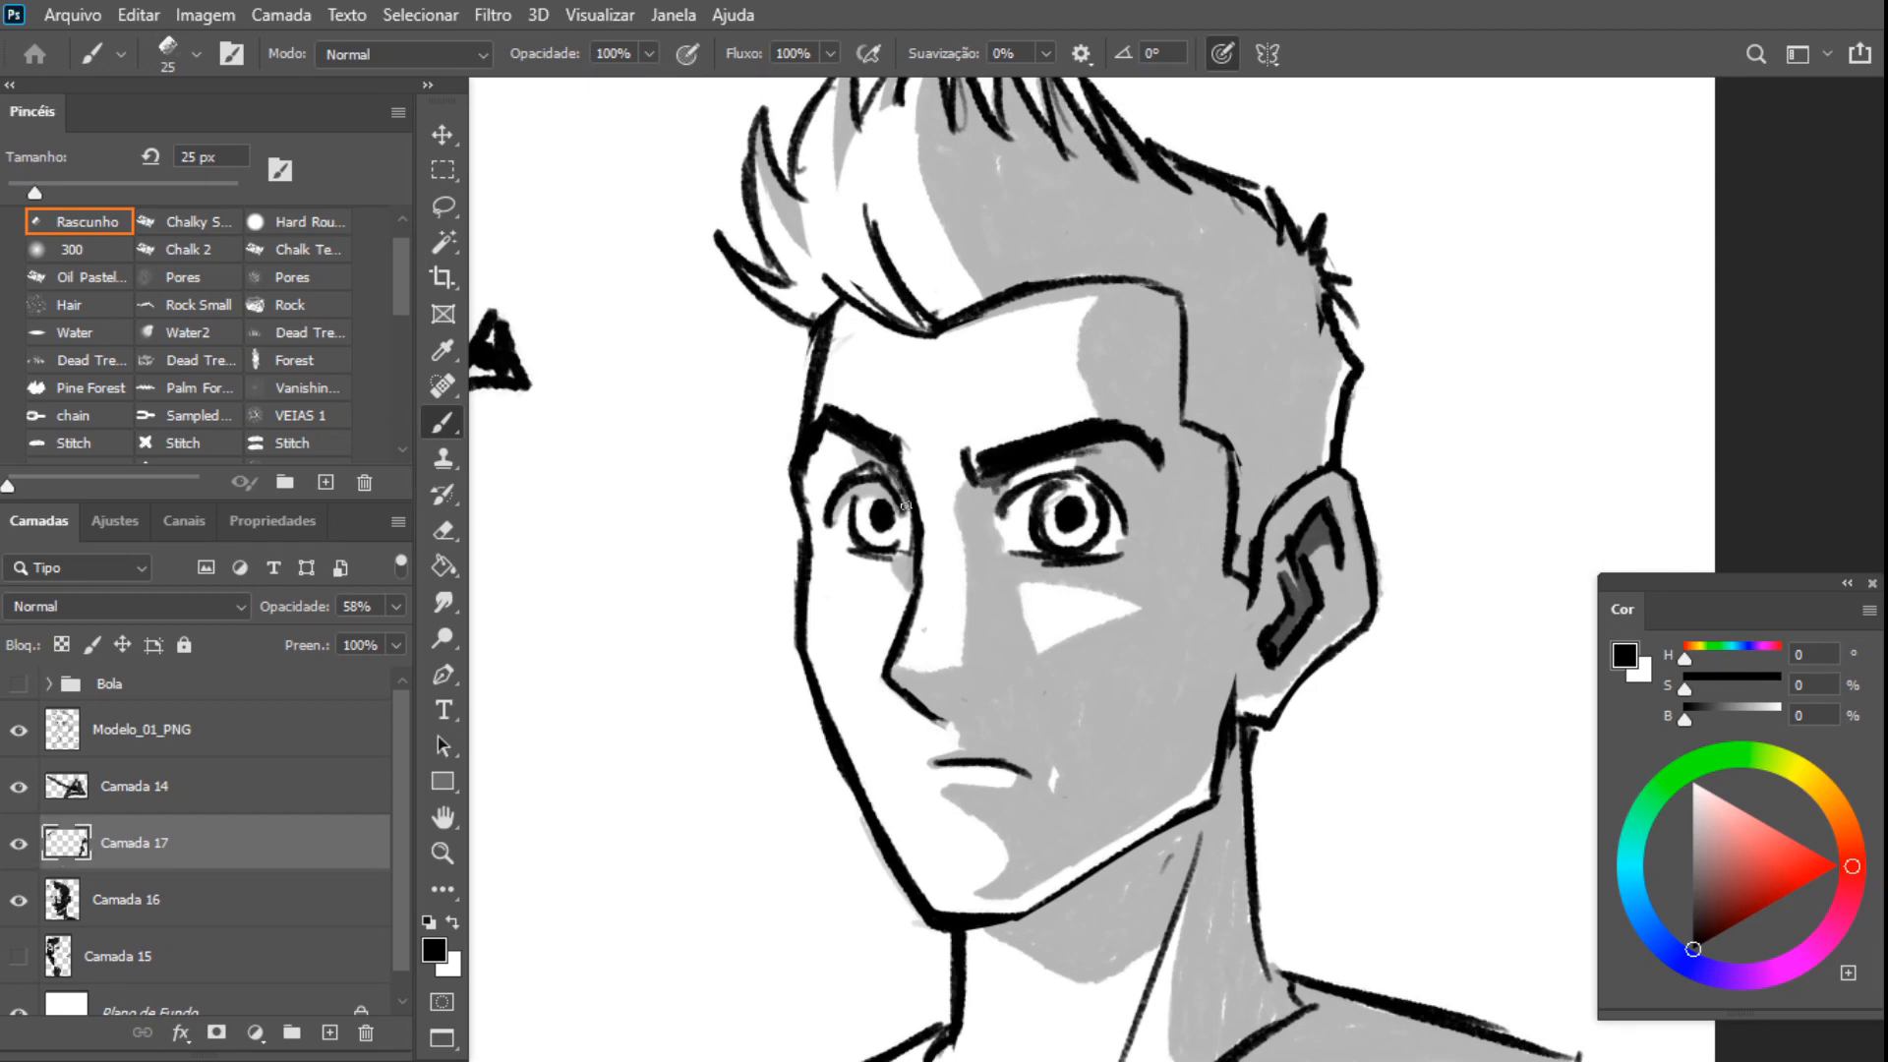
On Camada 14, sketch a round eyeball with an oval iris in the blank area beside the face
{"action": "left_click", "coordinate": [182, 913]}
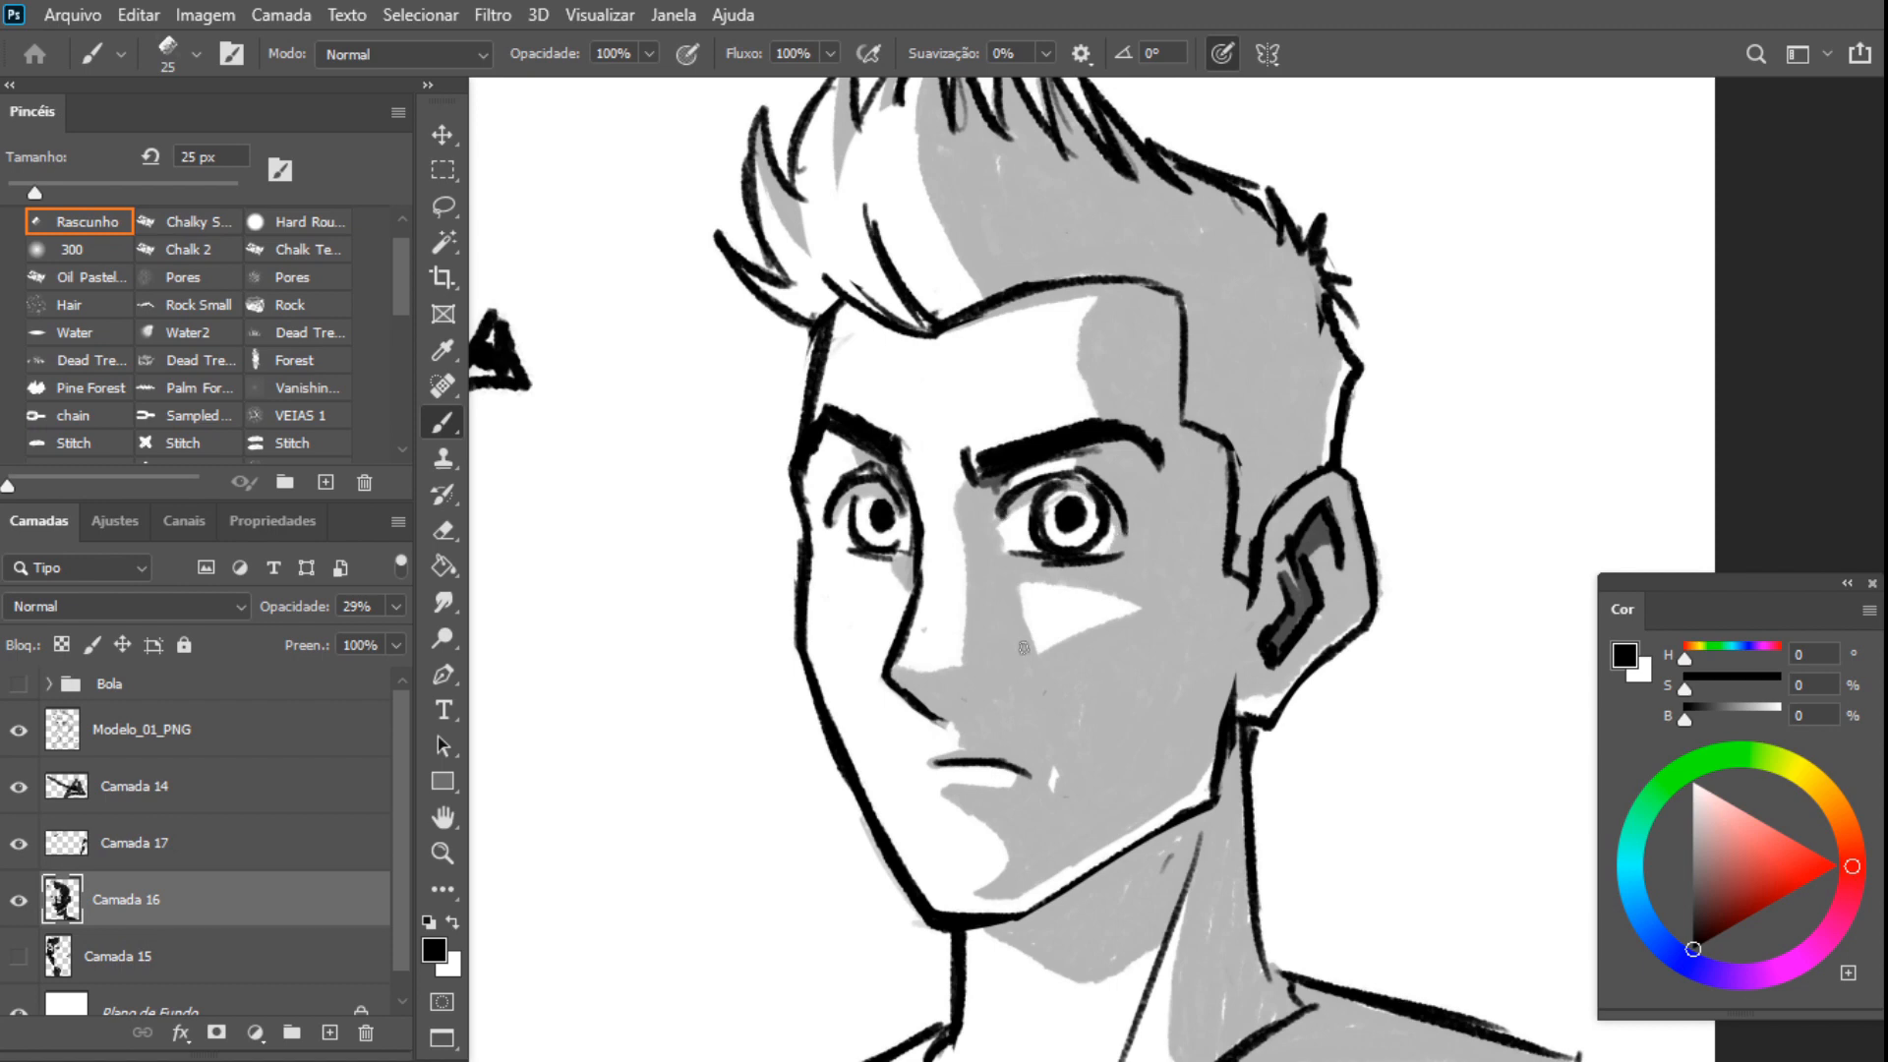
{"action": "left_click_drag", "start_coordinate": [672, 718], "coordinate": [917, 616]}
{"action": "left_click", "coordinate": [211, 784]}
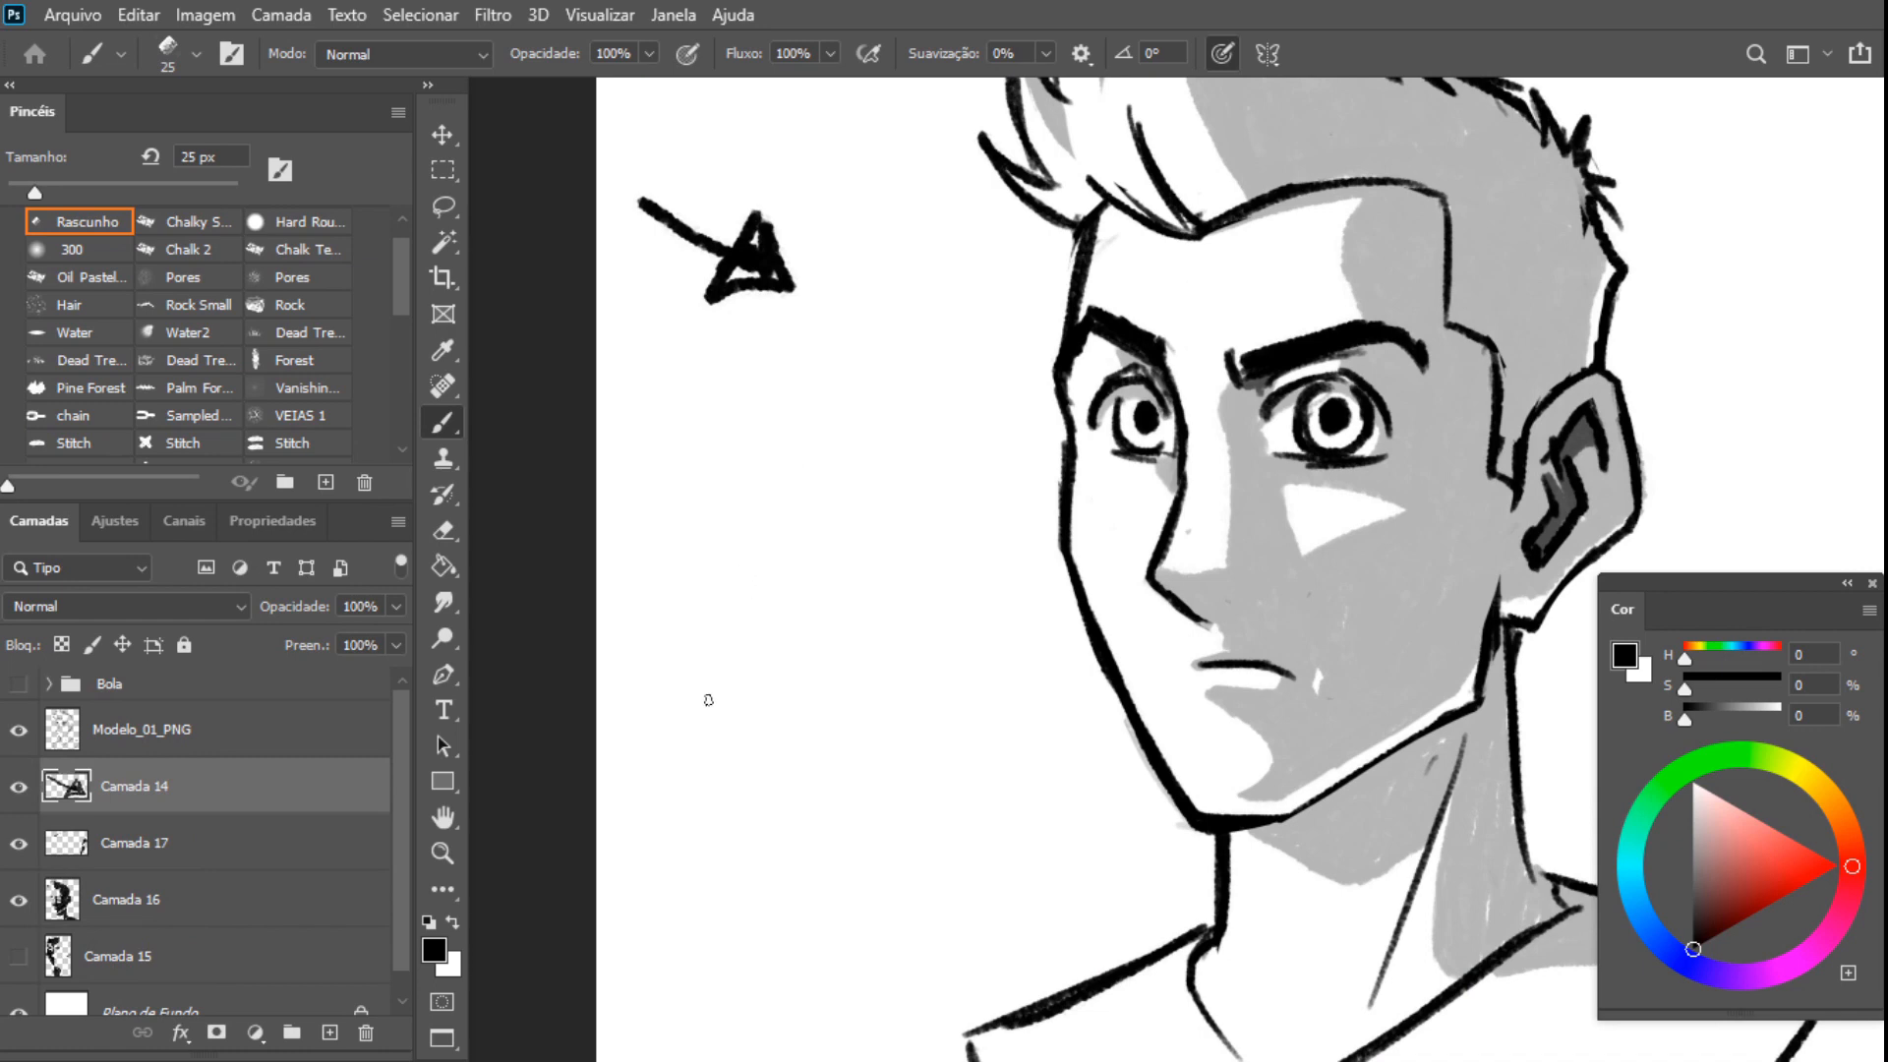
{"action": "mouse_move", "coordinate": [708, 699]}
{"action": "left_mouse_down"}
{"action": "mouse_move", "coordinate": [811, 580]}
{"action": "mouse_move", "coordinate": [864, 704]}
{"action": "left_mouse_up"}
{"action": "mouse_move", "coordinate": [714, 723]}
{"action": "left_mouse_down"}
{"action": "mouse_move", "coordinate": [698, 611]}
{"action": "mouse_move", "coordinate": [759, 637]}
{"action": "mouse_move", "coordinate": [733, 720]}
{"action": "mouse_move", "coordinate": [716, 649]}
{"action": "left_mouse_up"}
{"action": "left_click_drag", "start_coordinate": [829, 866], "coordinate": [811, 685]}
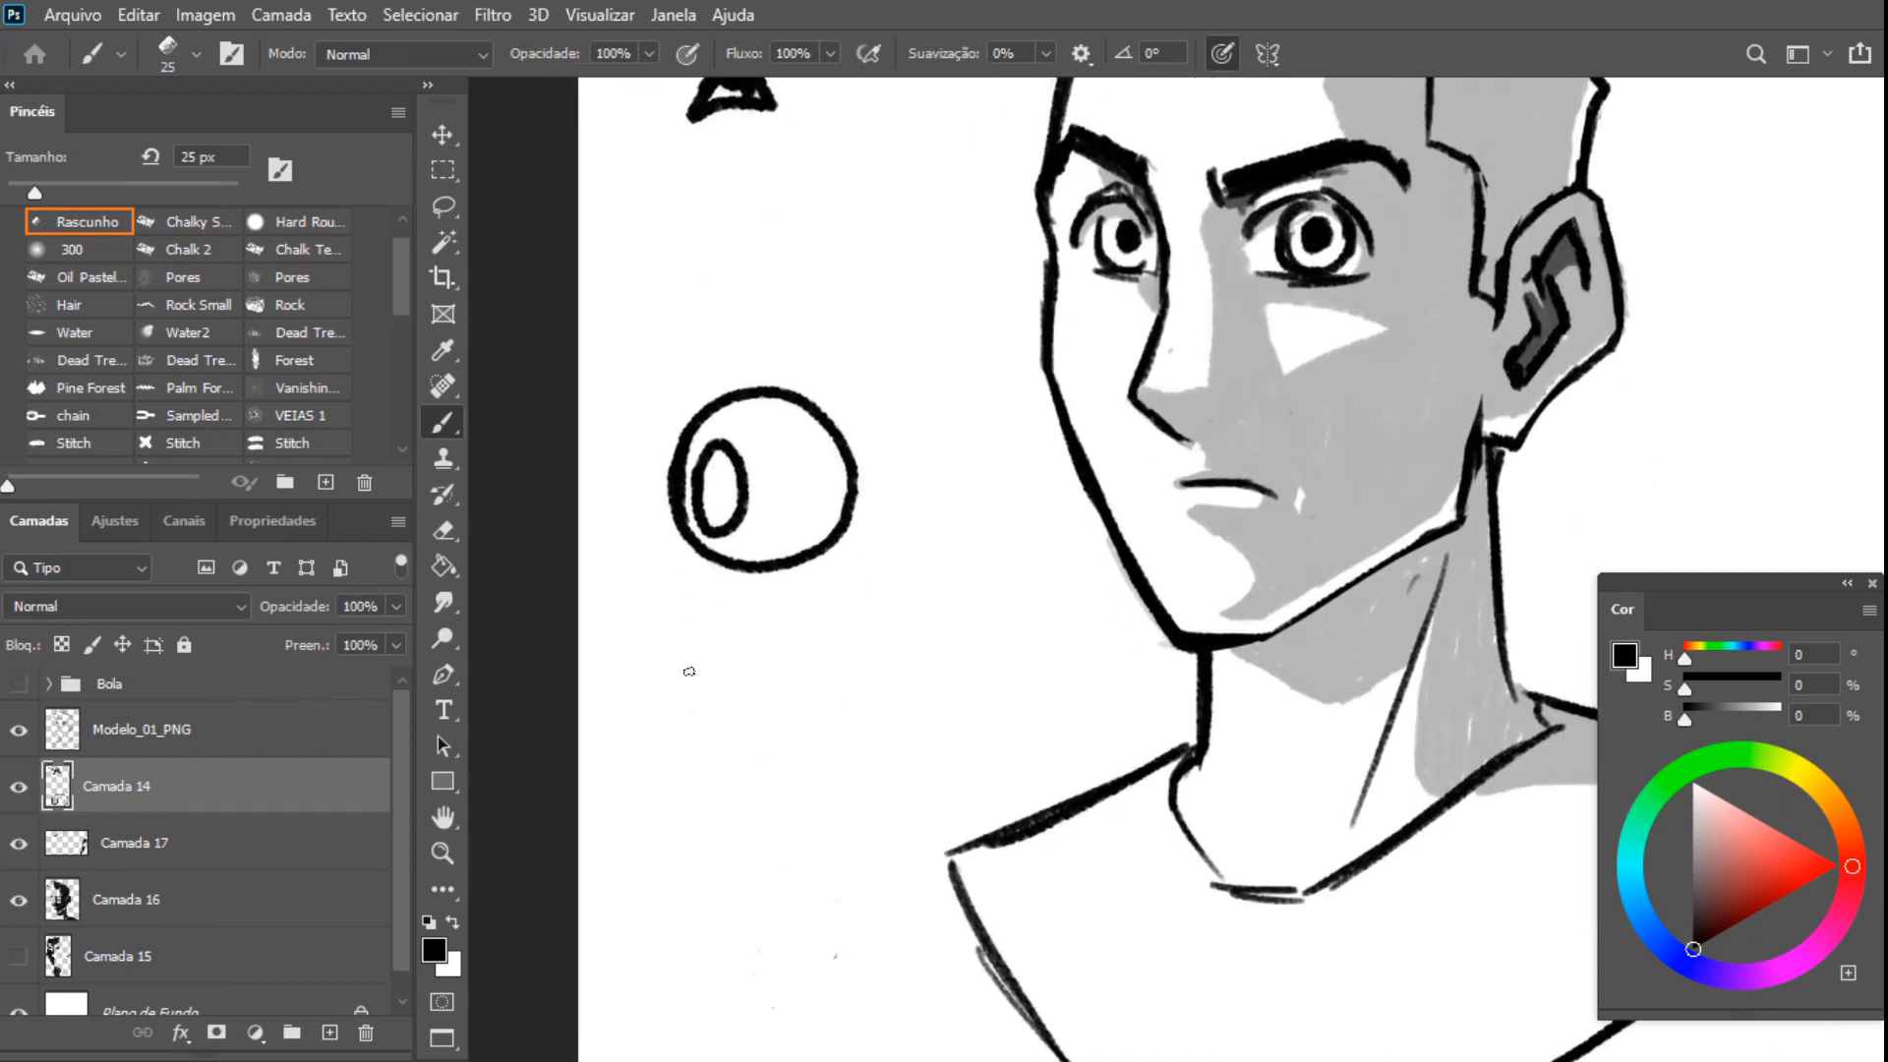
Sketch a side section of the eye with an inward-curved iris and an arrow pointing at it, and add the eyeball's pupil
{"action": "left_click_drag", "start_coordinate": [672, 702], "coordinate": [749, 627]}
{"action": "mouse_move", "coordinate": [669, 718]}
{"action": "left_mouse_down"}
{"action": "mouse_move", "coordinate": [696, 764]}
{"action": "mouse_move", "coordinate": [679, 867]}
{"action": "mouse_move", "coordinate": [663, 702]}
{"action": "mouse_move", "coordinate": [757, 783]}
{"action": "left_mouse_up"}
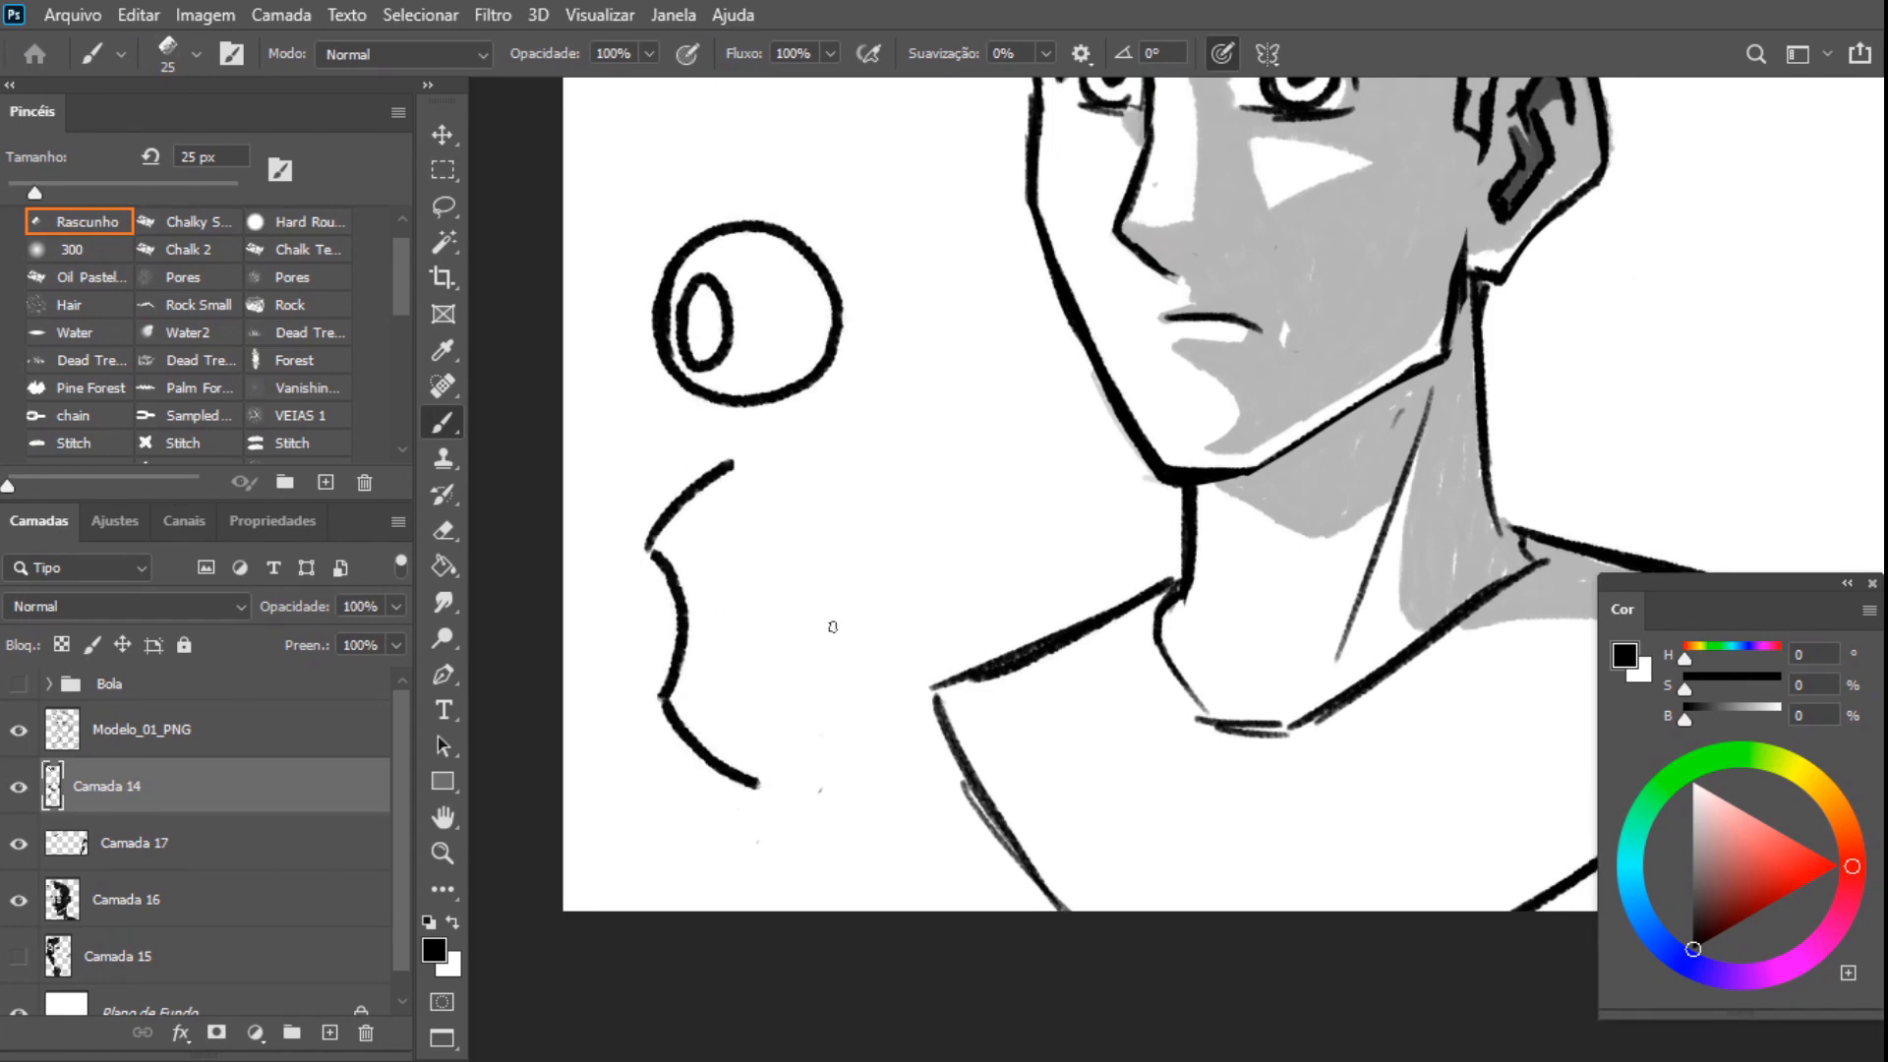
{"action": "mouse_move", "coordinate": [735, 643]}
{"action": "left_mouse_down"}
{"action": "mouse_move", "coordinate": [757, 618]}
{"action": "mouse_move", "coordinate": [847, 637]}
{"action": "left_mouse_up"}
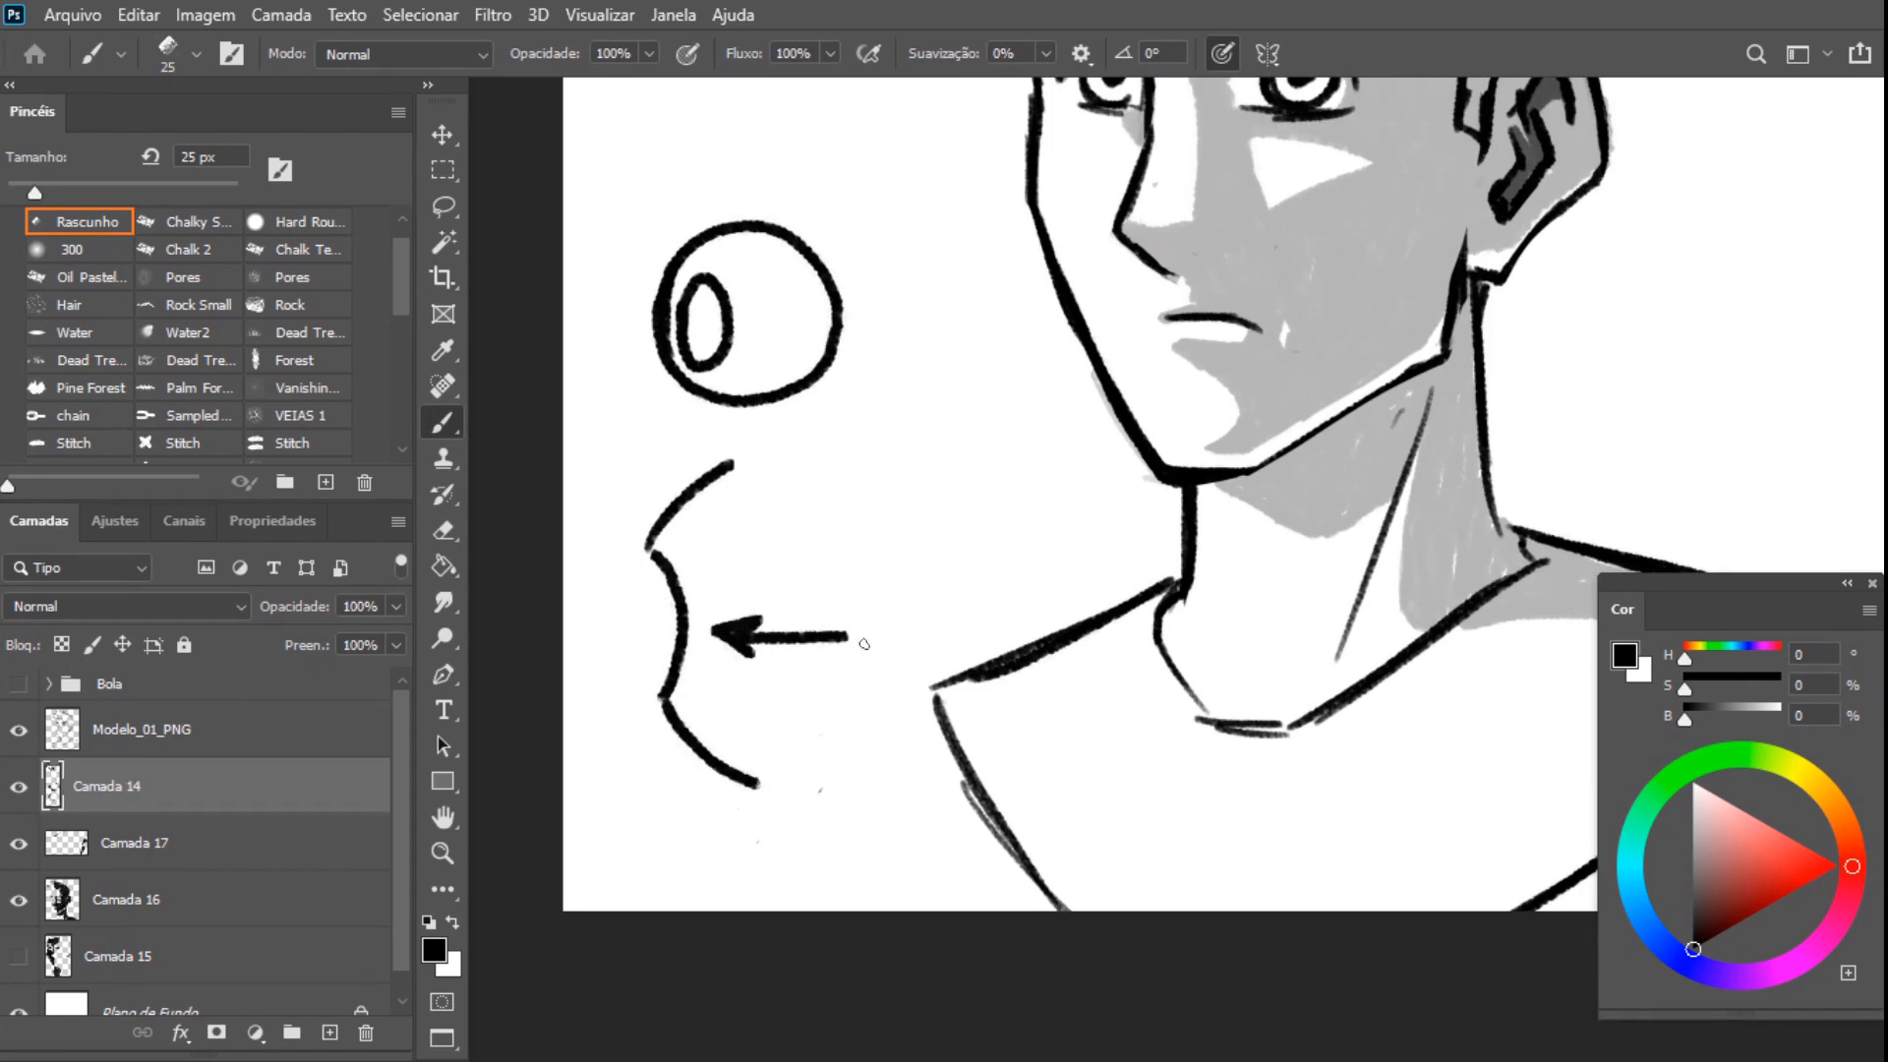
{"action": "left_click_drag", "start_coordinate": [661, 575], "coordinate": [666, 681]}
{"action": "mouse_move", "coordinate": [884, 504]}
{"action": "left_mouse_down"}
{"action": "mouse_move", "coordinate": [909, 633]}
{"action": "mouse_move", "coordinate": [873, 718]}
{"action": "left_mouse_up"}
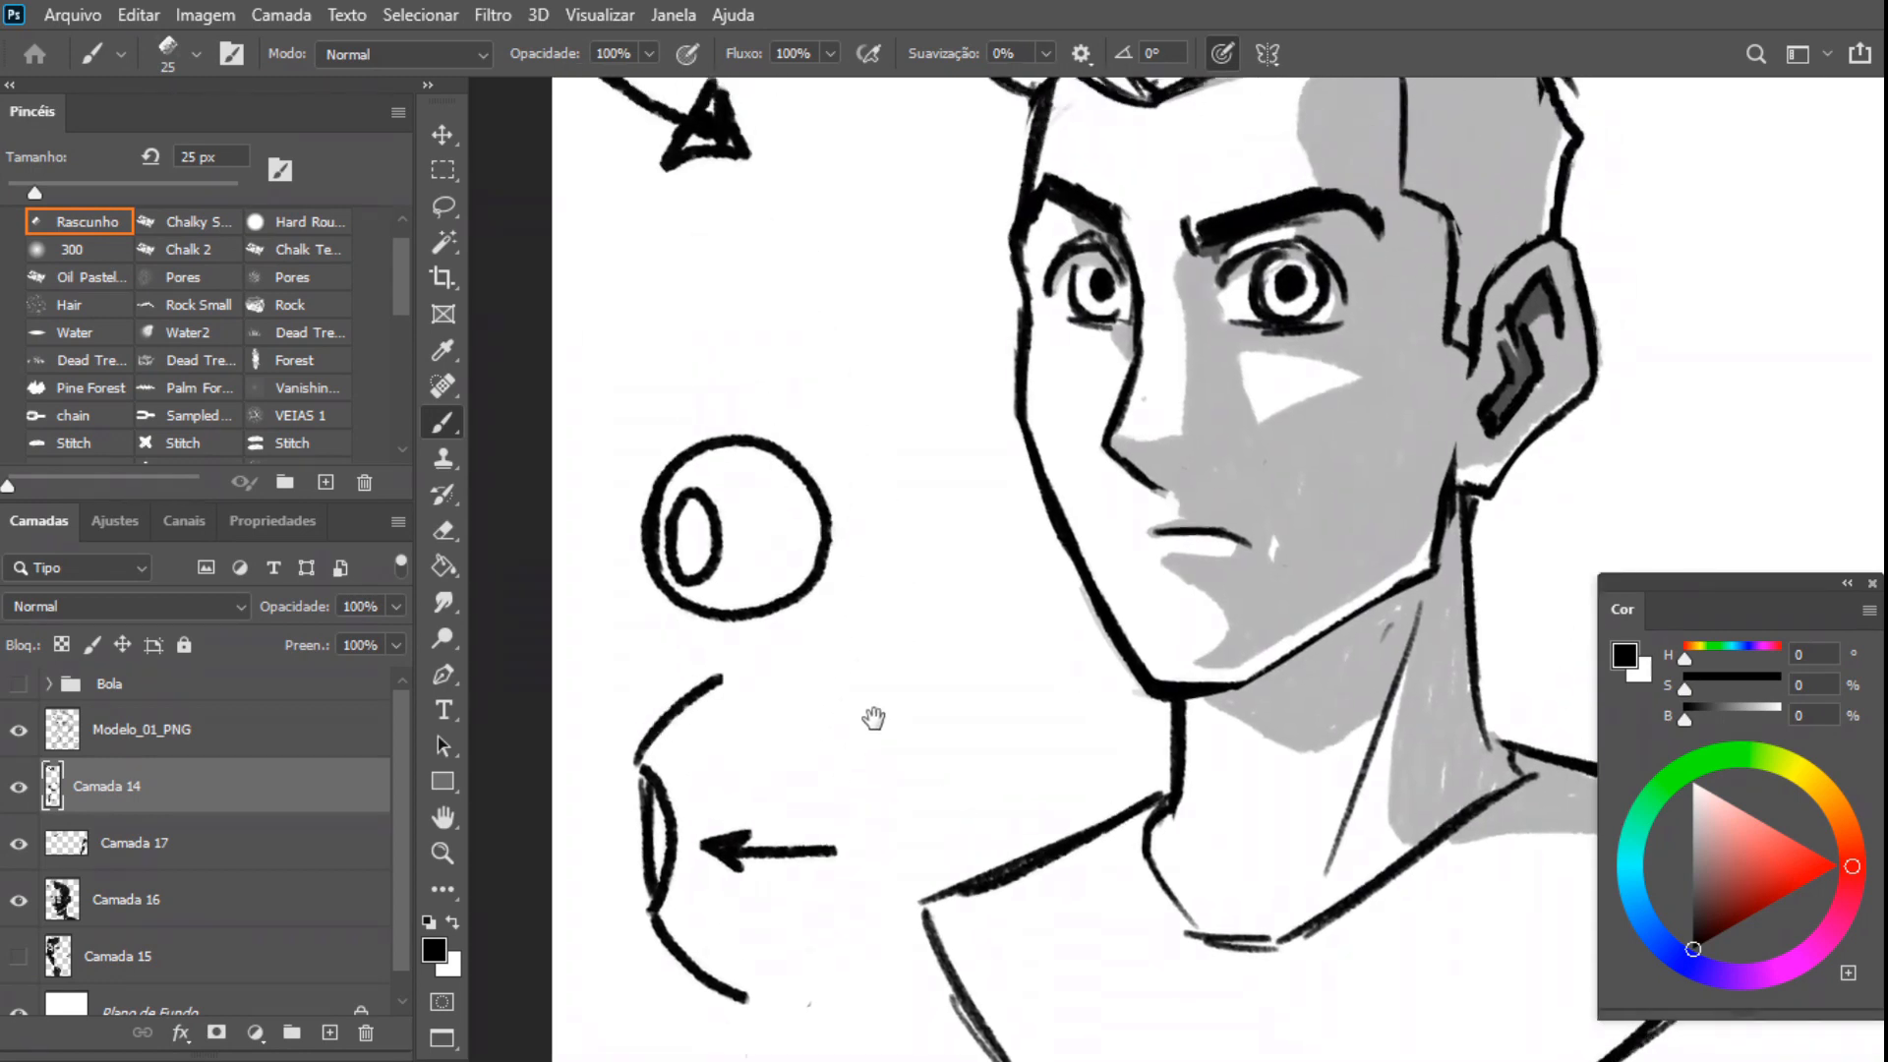
{"action": "left_click_drag", "start_coordinate": [696, 543], "coordinate": [699, 547]}
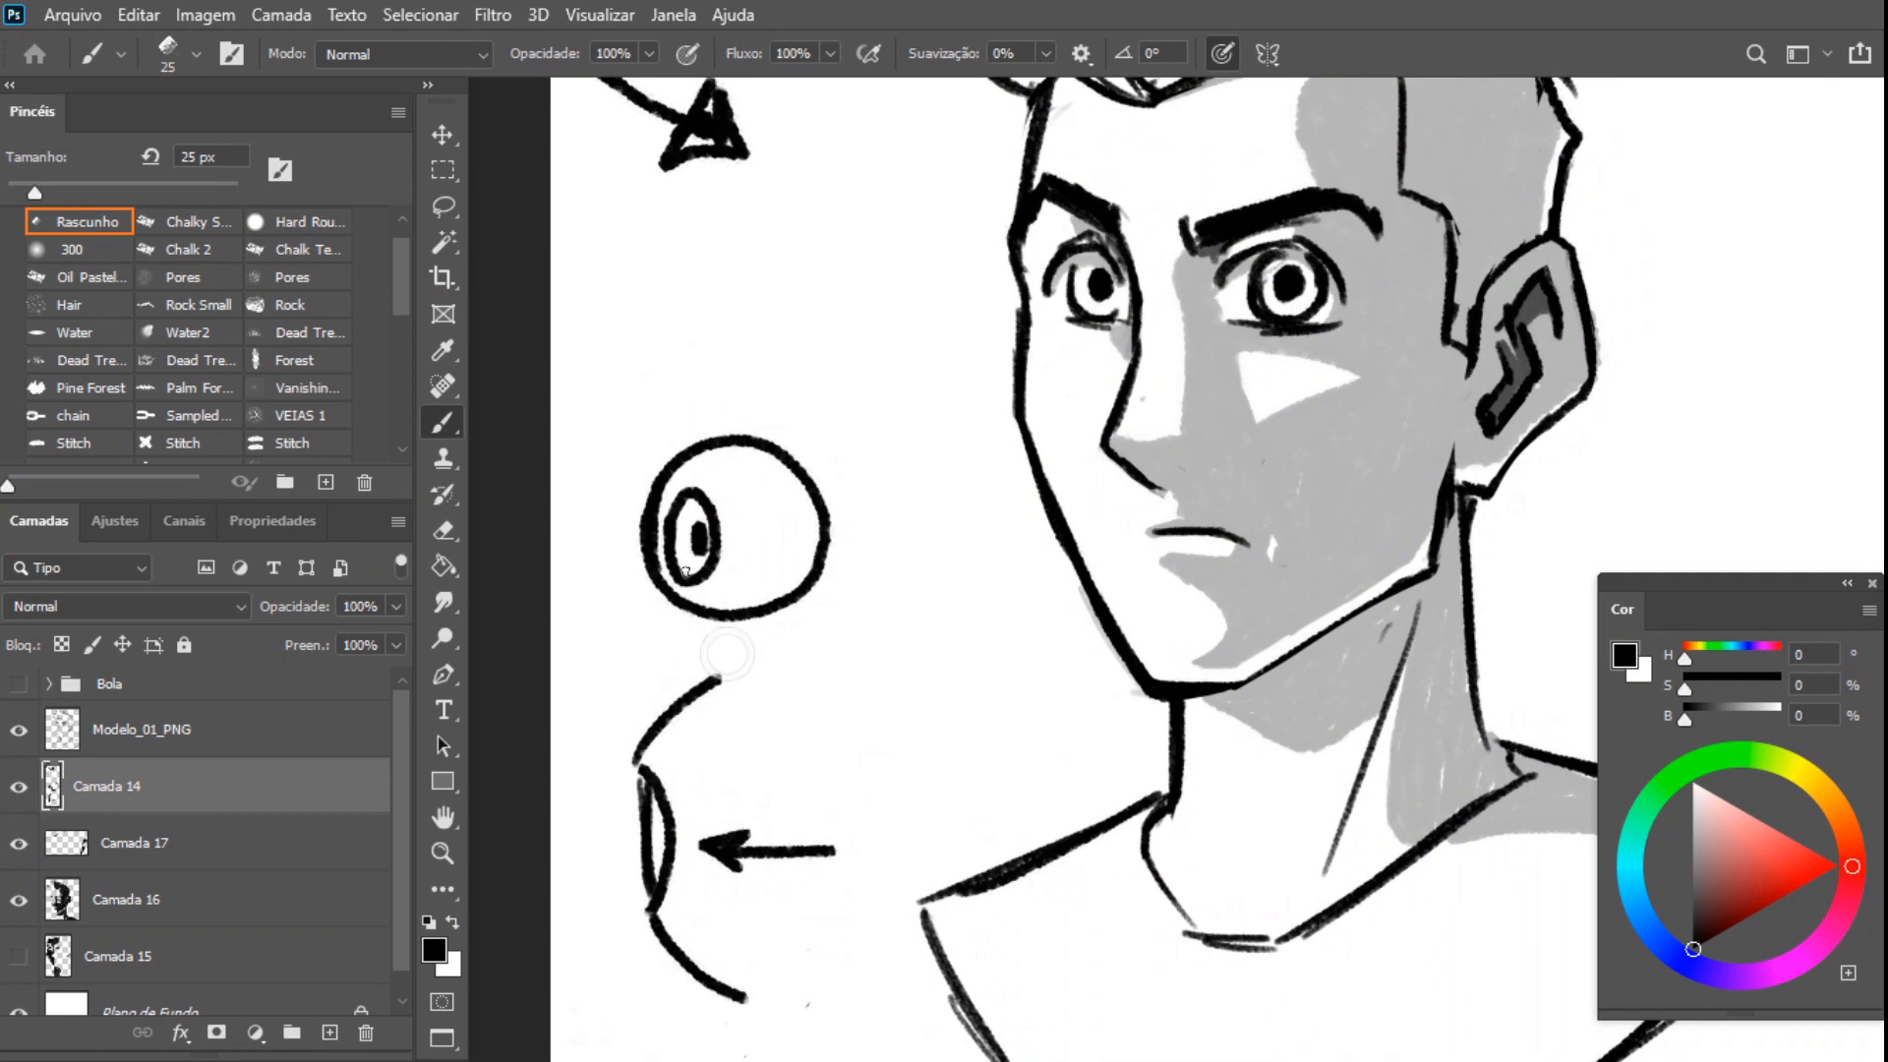
Add a new layer above Camada 17 and set its opacity to 29%
{"action": "left_click", "coordinate": [197, 846]}
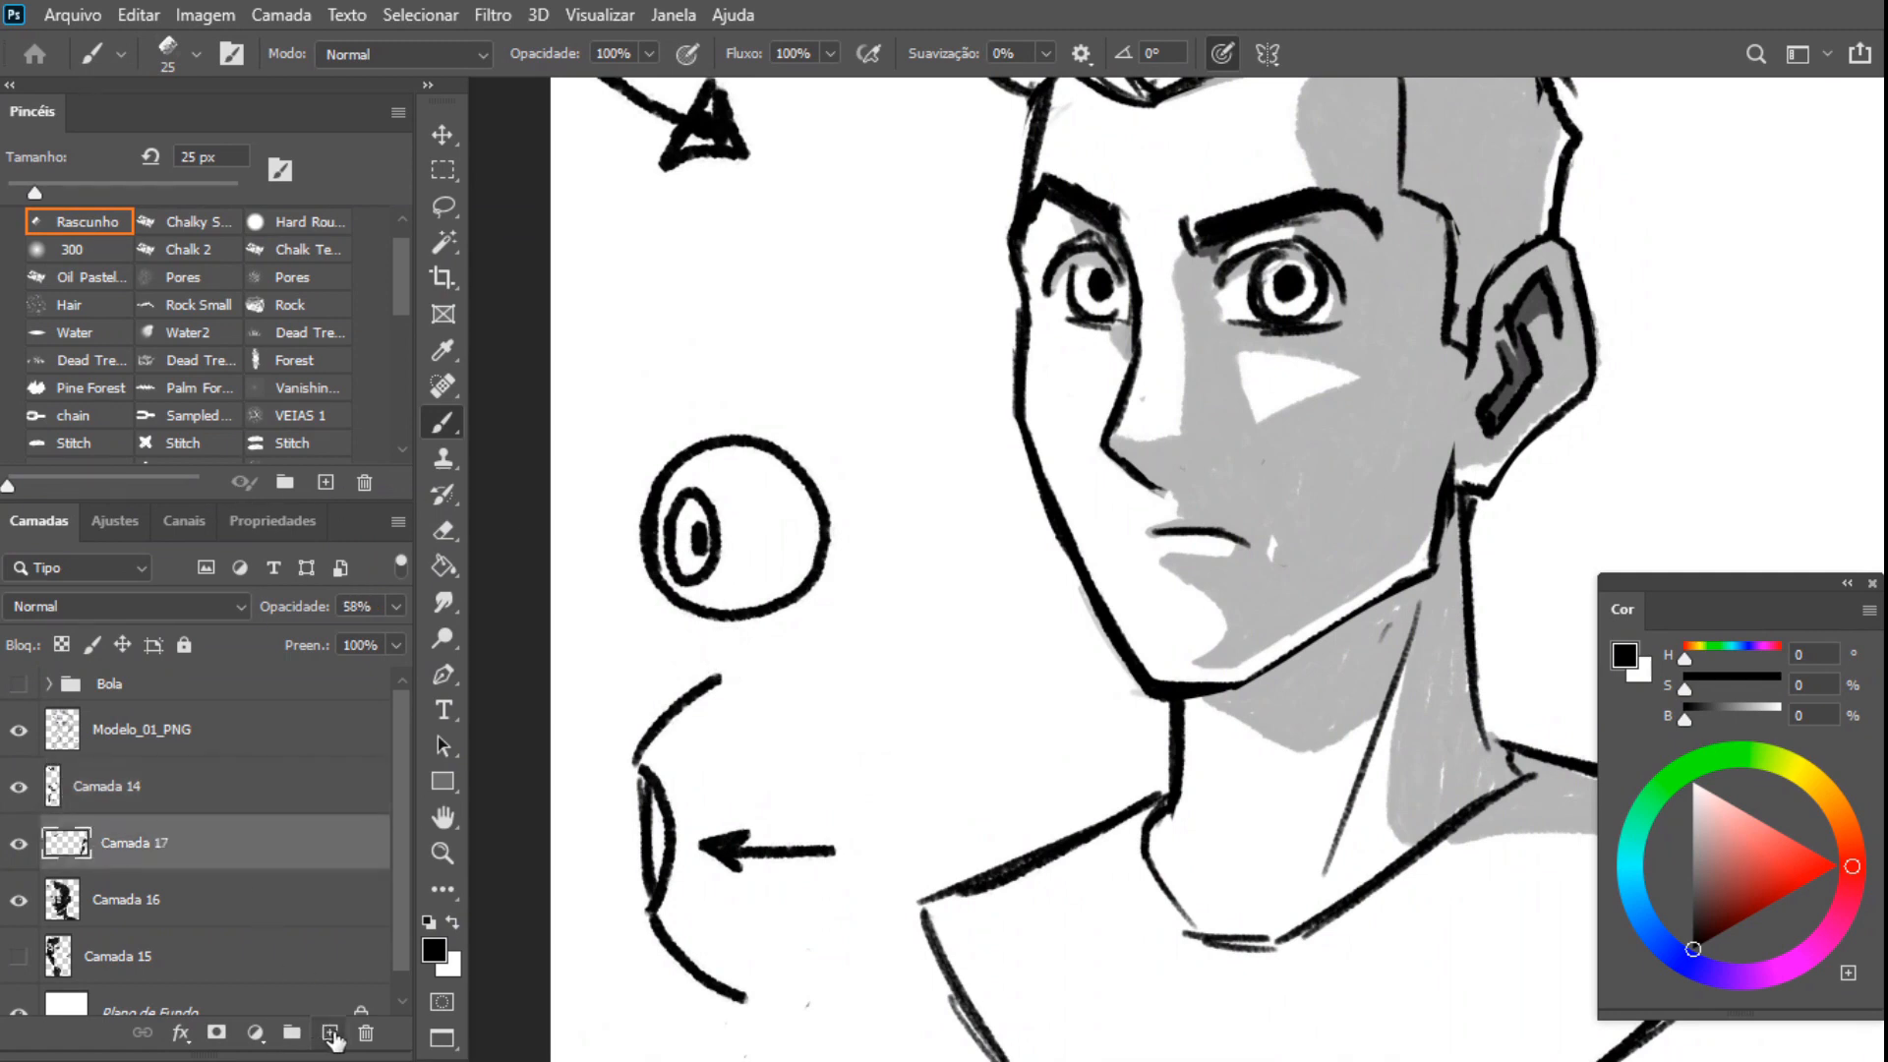
{"action": "left_click", "coordinate": [329, 1033]}
{"action": "left_click", "coordinate": [396, 607]}
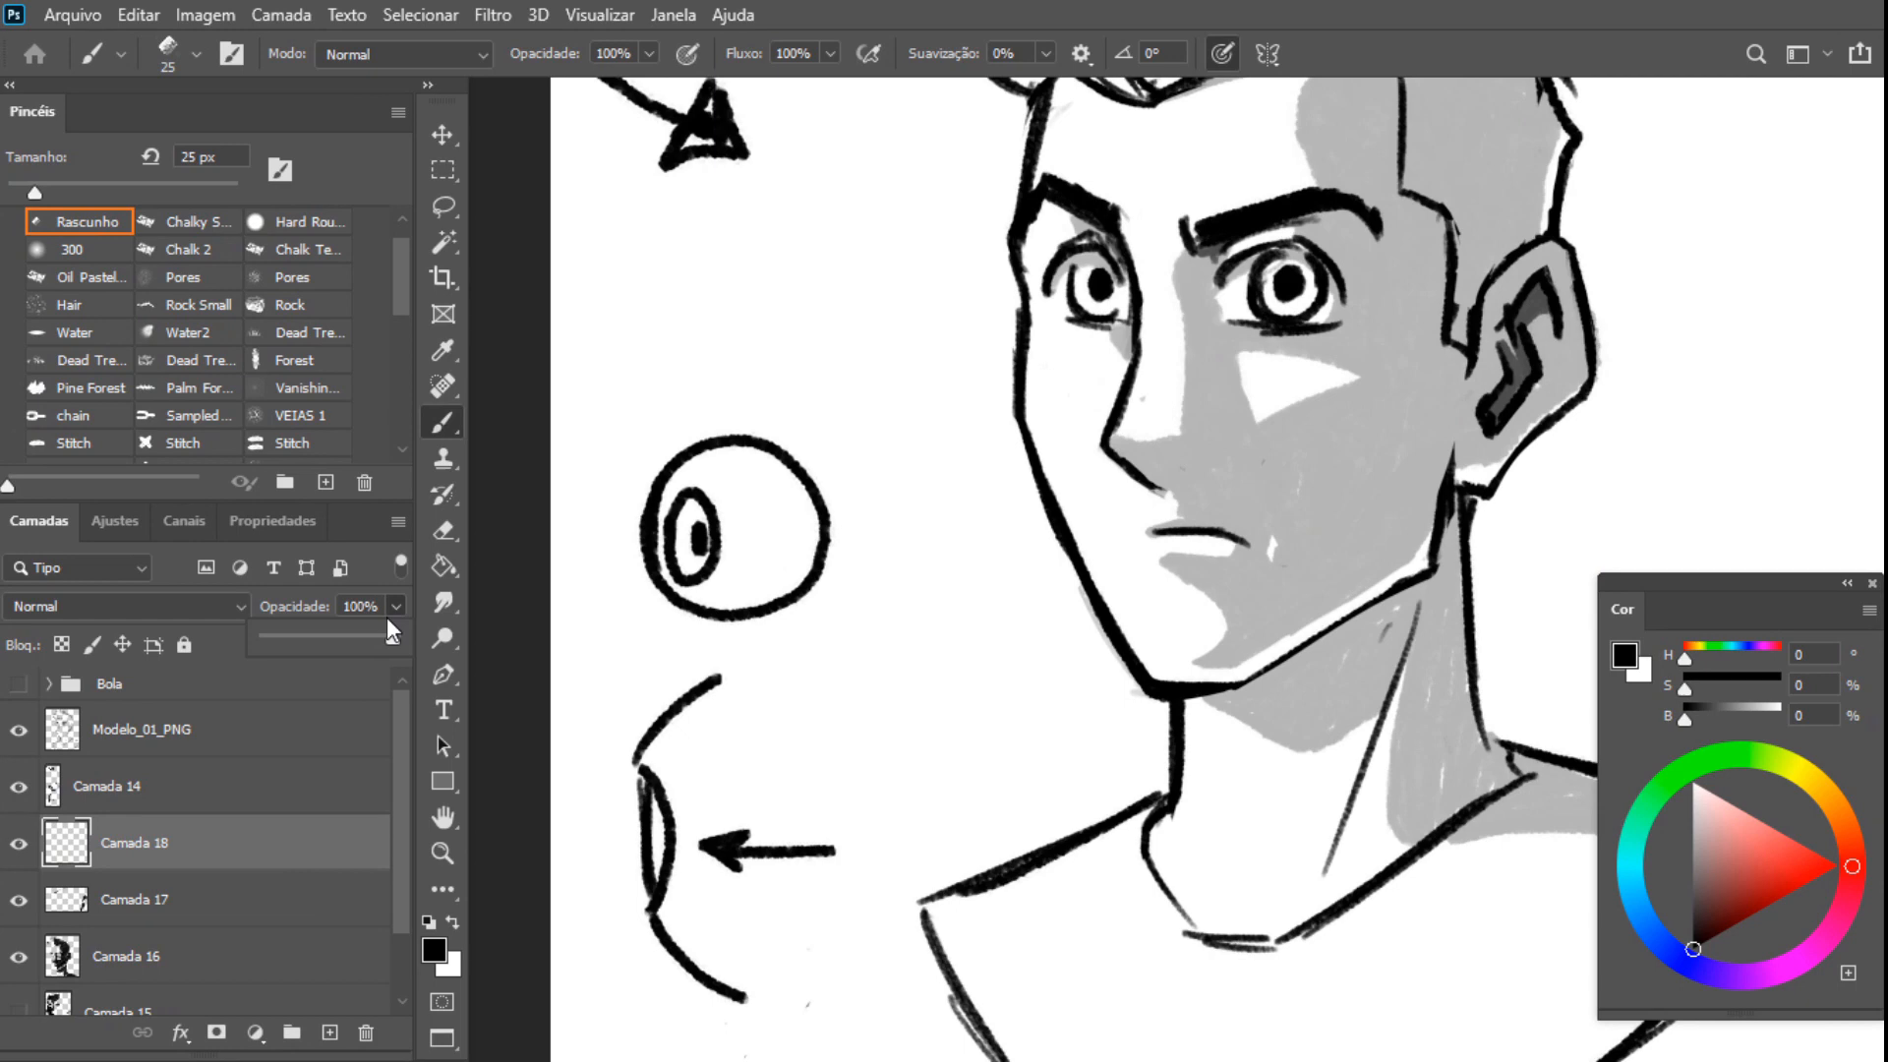
{"action": "left_click", "coordinate": [304, 640]}
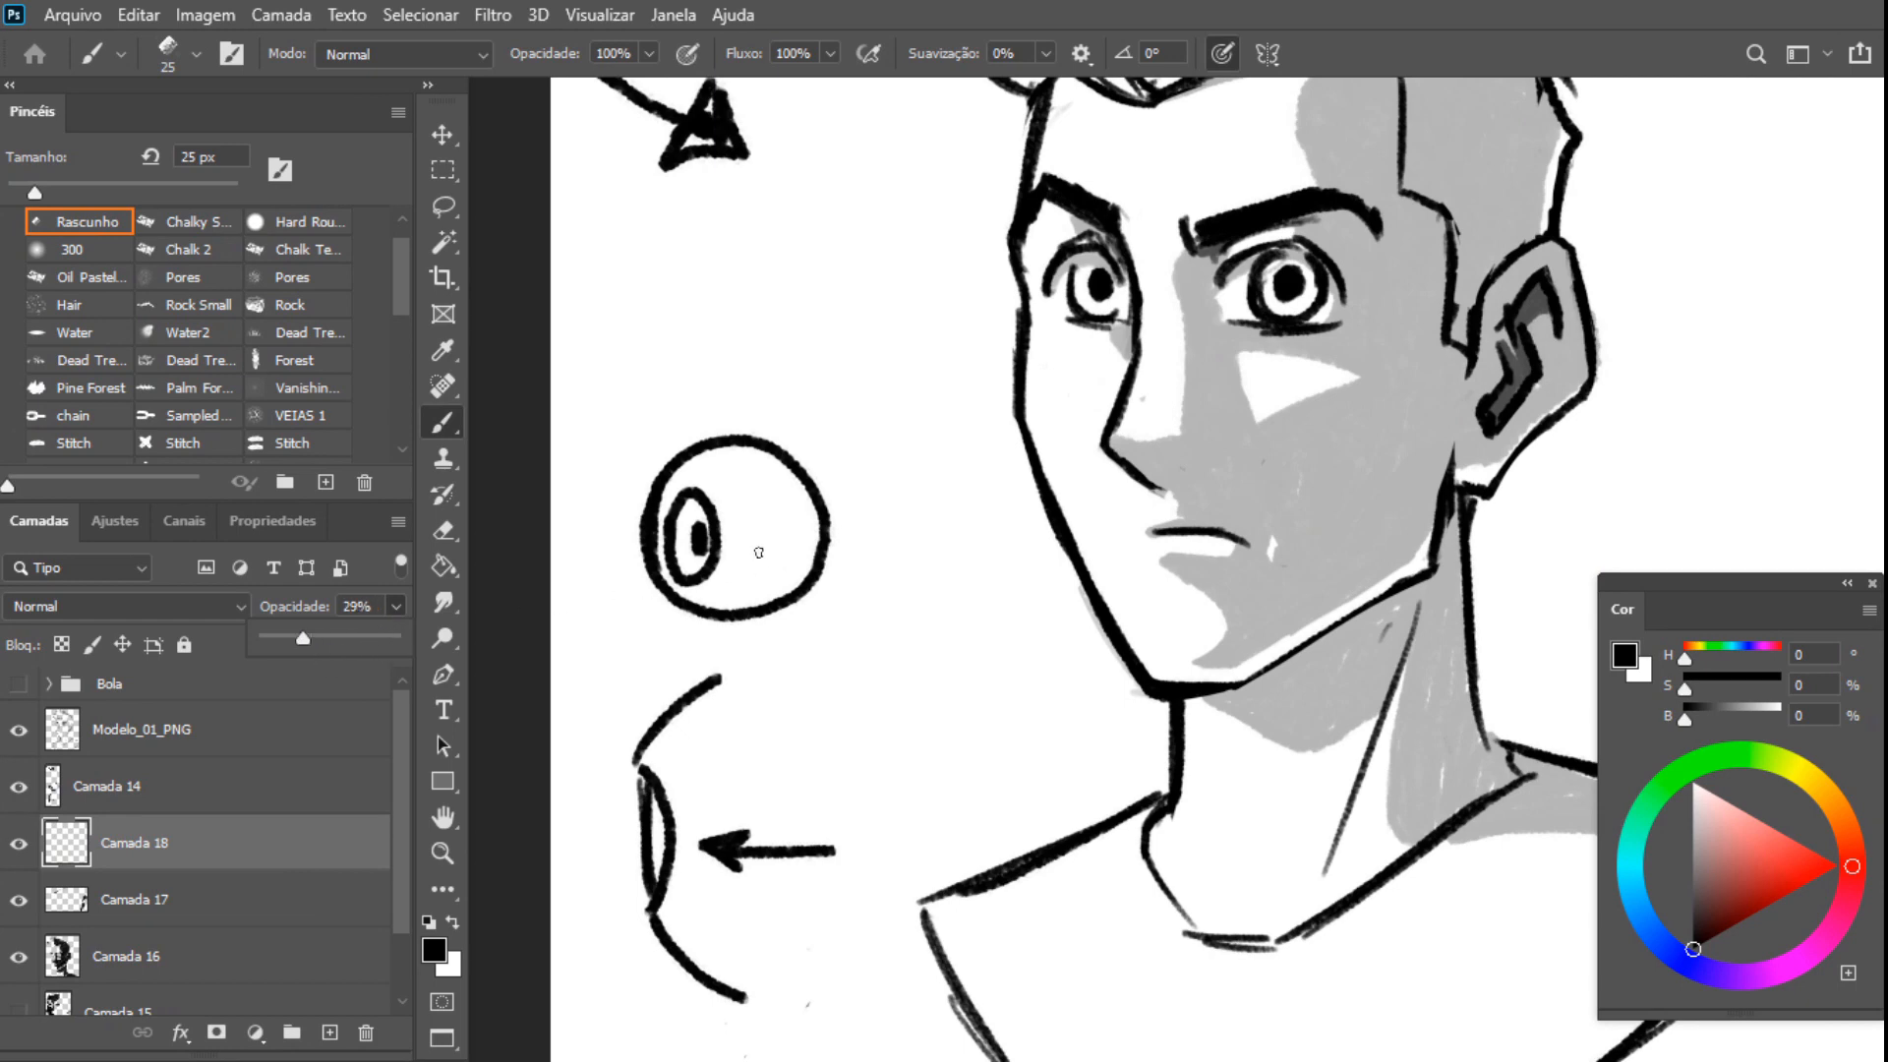
Draw a light-direction arrow toward the sketched eyeball, then shade its far side and part of the iris on Camada 18
{"action": "left_click", "coordinate": [596, 429]}
{"action": "mouse_move", "coordinate": [575, 418]}
{"action": "left_mouse_down"}
{"action": "mouse_move", "coordinate": [639, 447]}
{"action": "mouse_move", "coordinate": [598, 458]}
{"action": "left_mouse_up"}
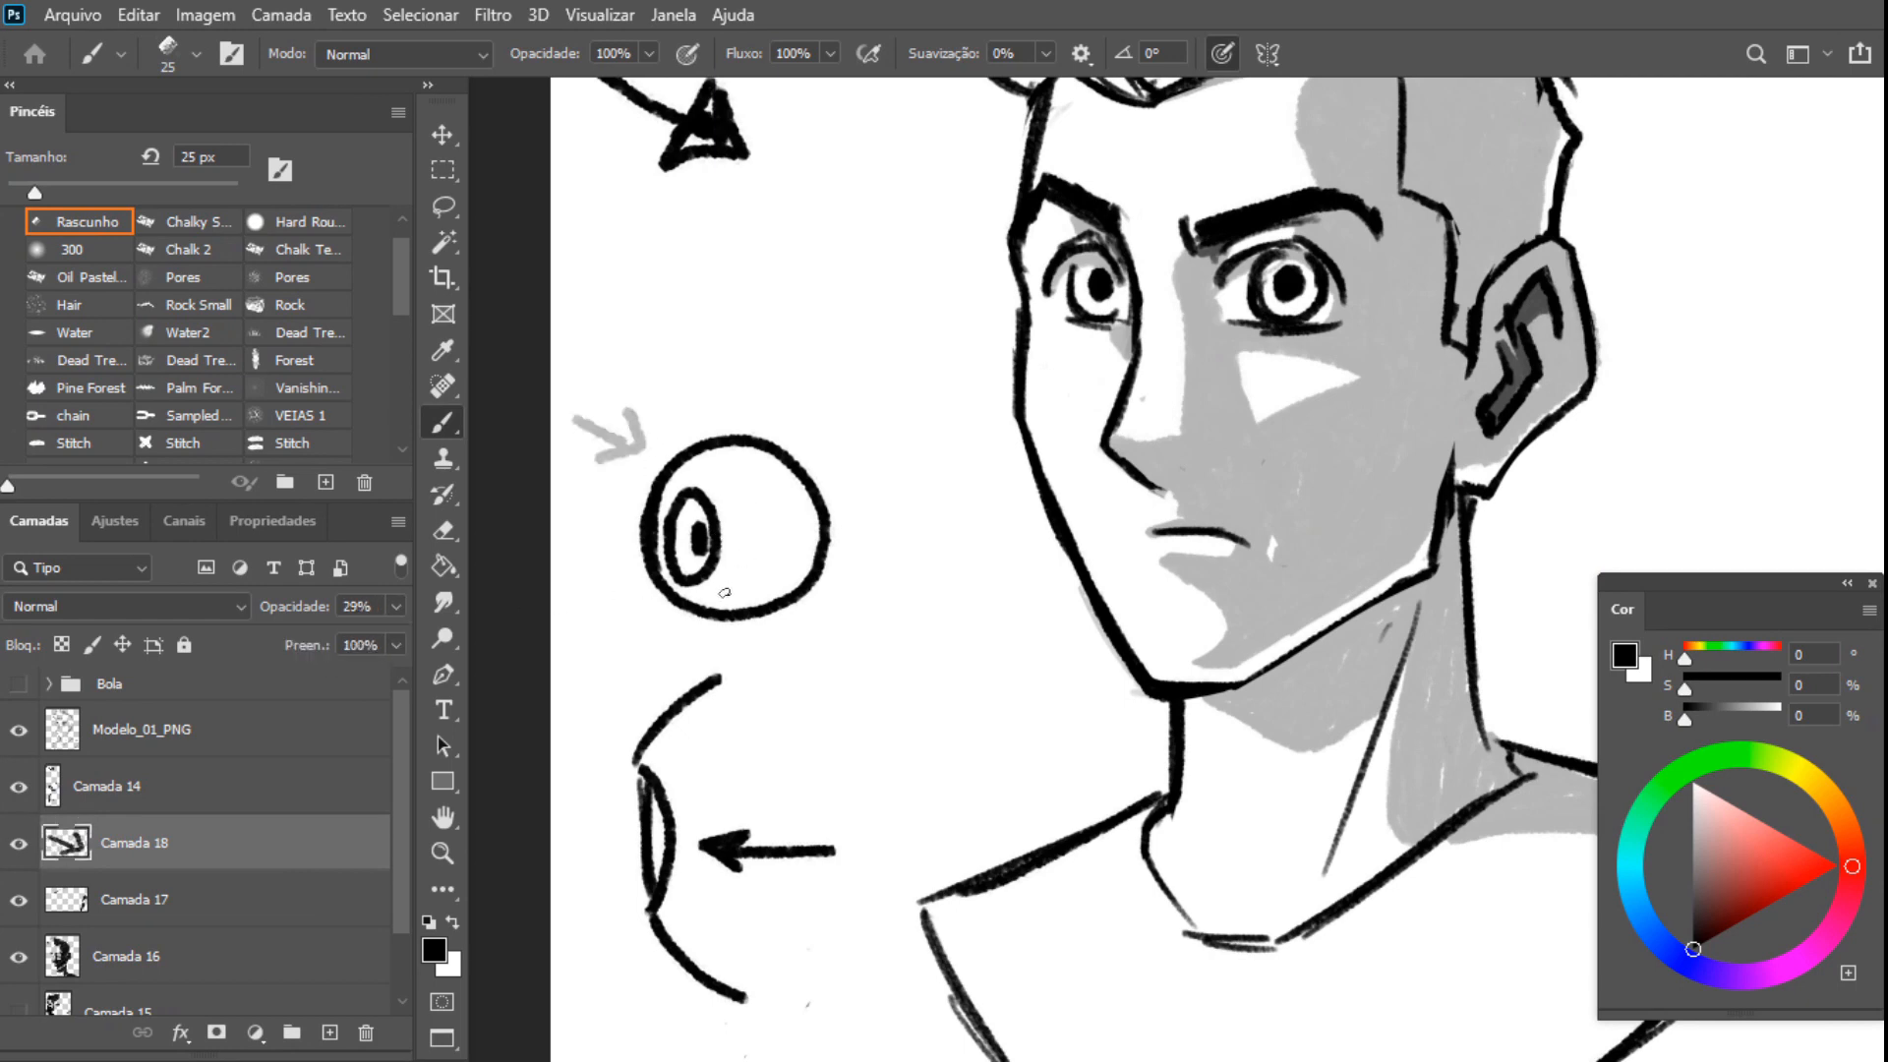
{"action": "mouse_move", "coordinate": [725, 592]}
{"action": "left_mouse_down"}
{"action": "mouse_move", "coordinate": [776, 502]}
{"action": "mouse_move", "coordinate": [750, 580]}
{"action": "mouse_move", "coordinate": [743, 448]}
{"action": "mouse_move", "coordinate": [812, 559]}
{"action": "mouse_move", "coordinate": [815, 537]}
{"action": "mouse_move", "coordinate": [763, 601]}
{"action": "mouse_move", "coordinate": [708, 609]}
{"action": "mouse_move", "coordinate": [712, 455]}
{"action": "mouse_move", "coordinate": [785, 549]}
{"action": "mouse_move", "coordinate": [701, 515]}
{"action": "left_mouse_up"}
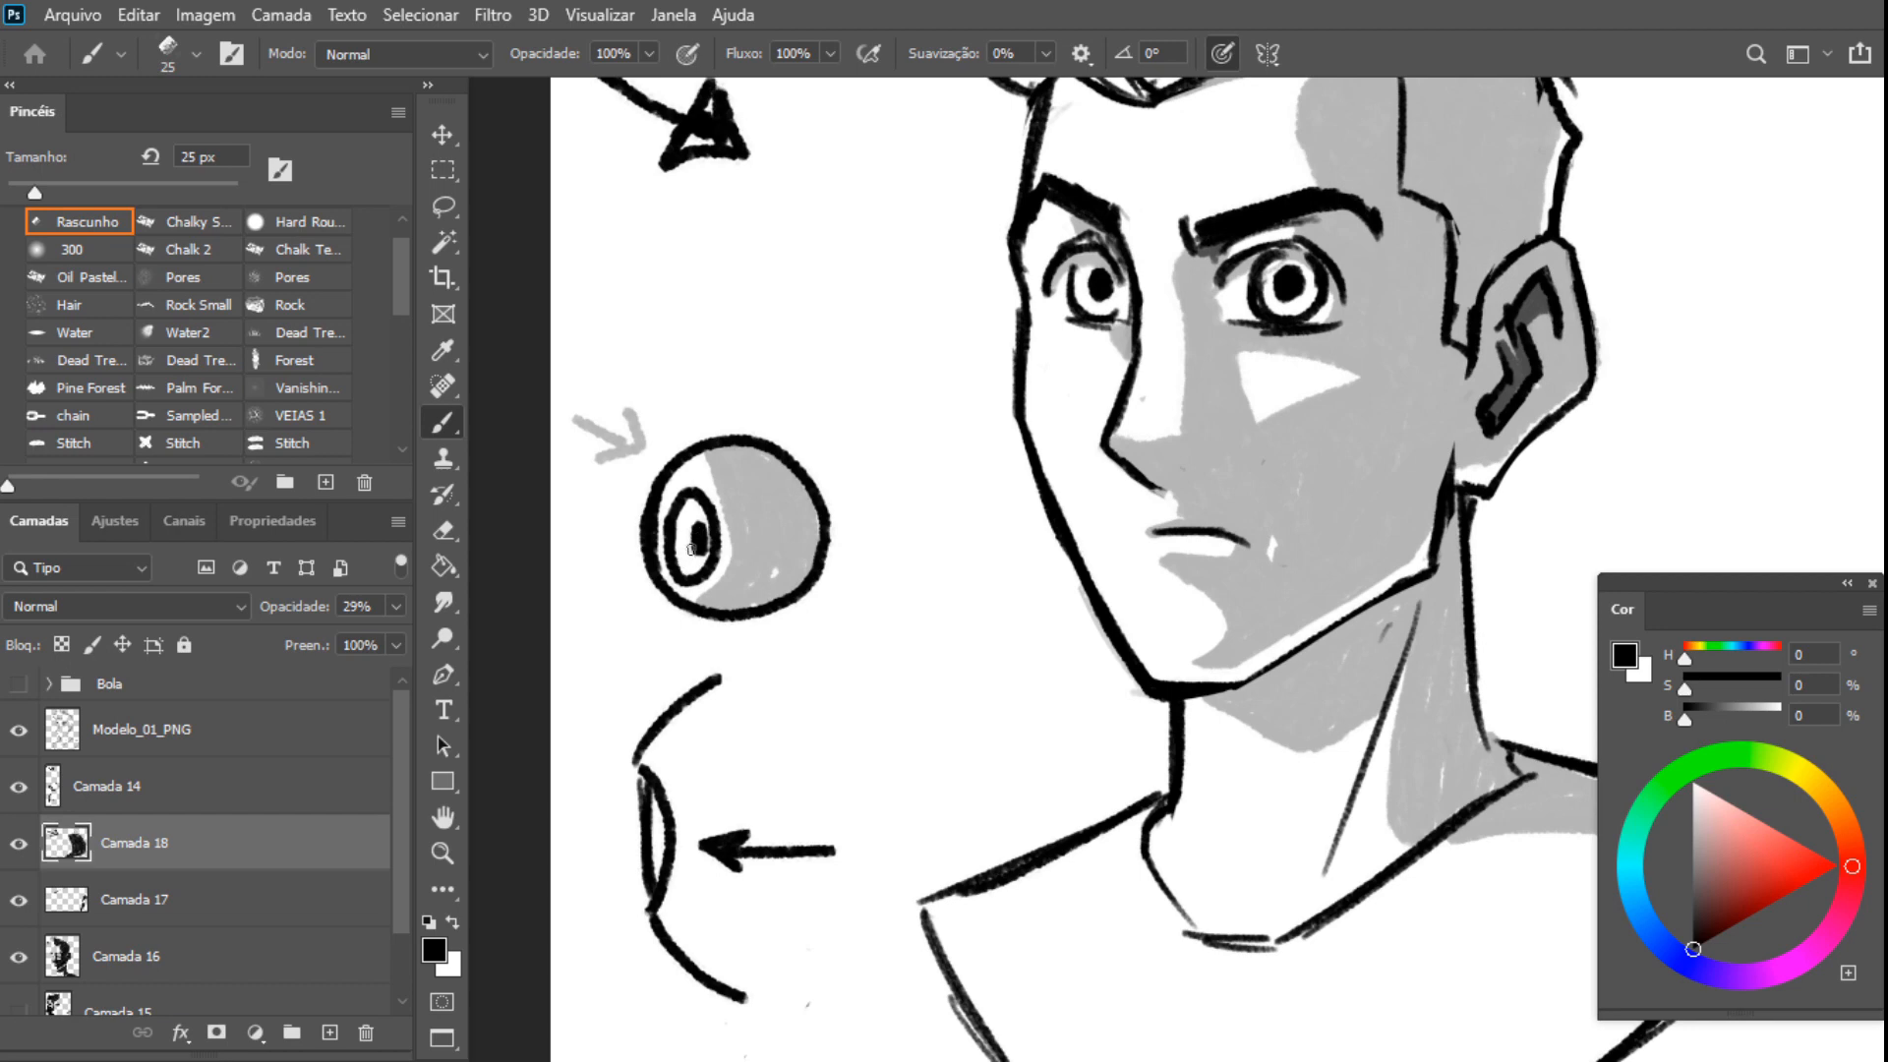
{"action": "left_click_drag", "start_coordinate": [692, 549], "coordinate": [682, 535]}
{"action": "left_click_drag", "start_coordinate": [806, 623], "coordinate": [896, 619]}
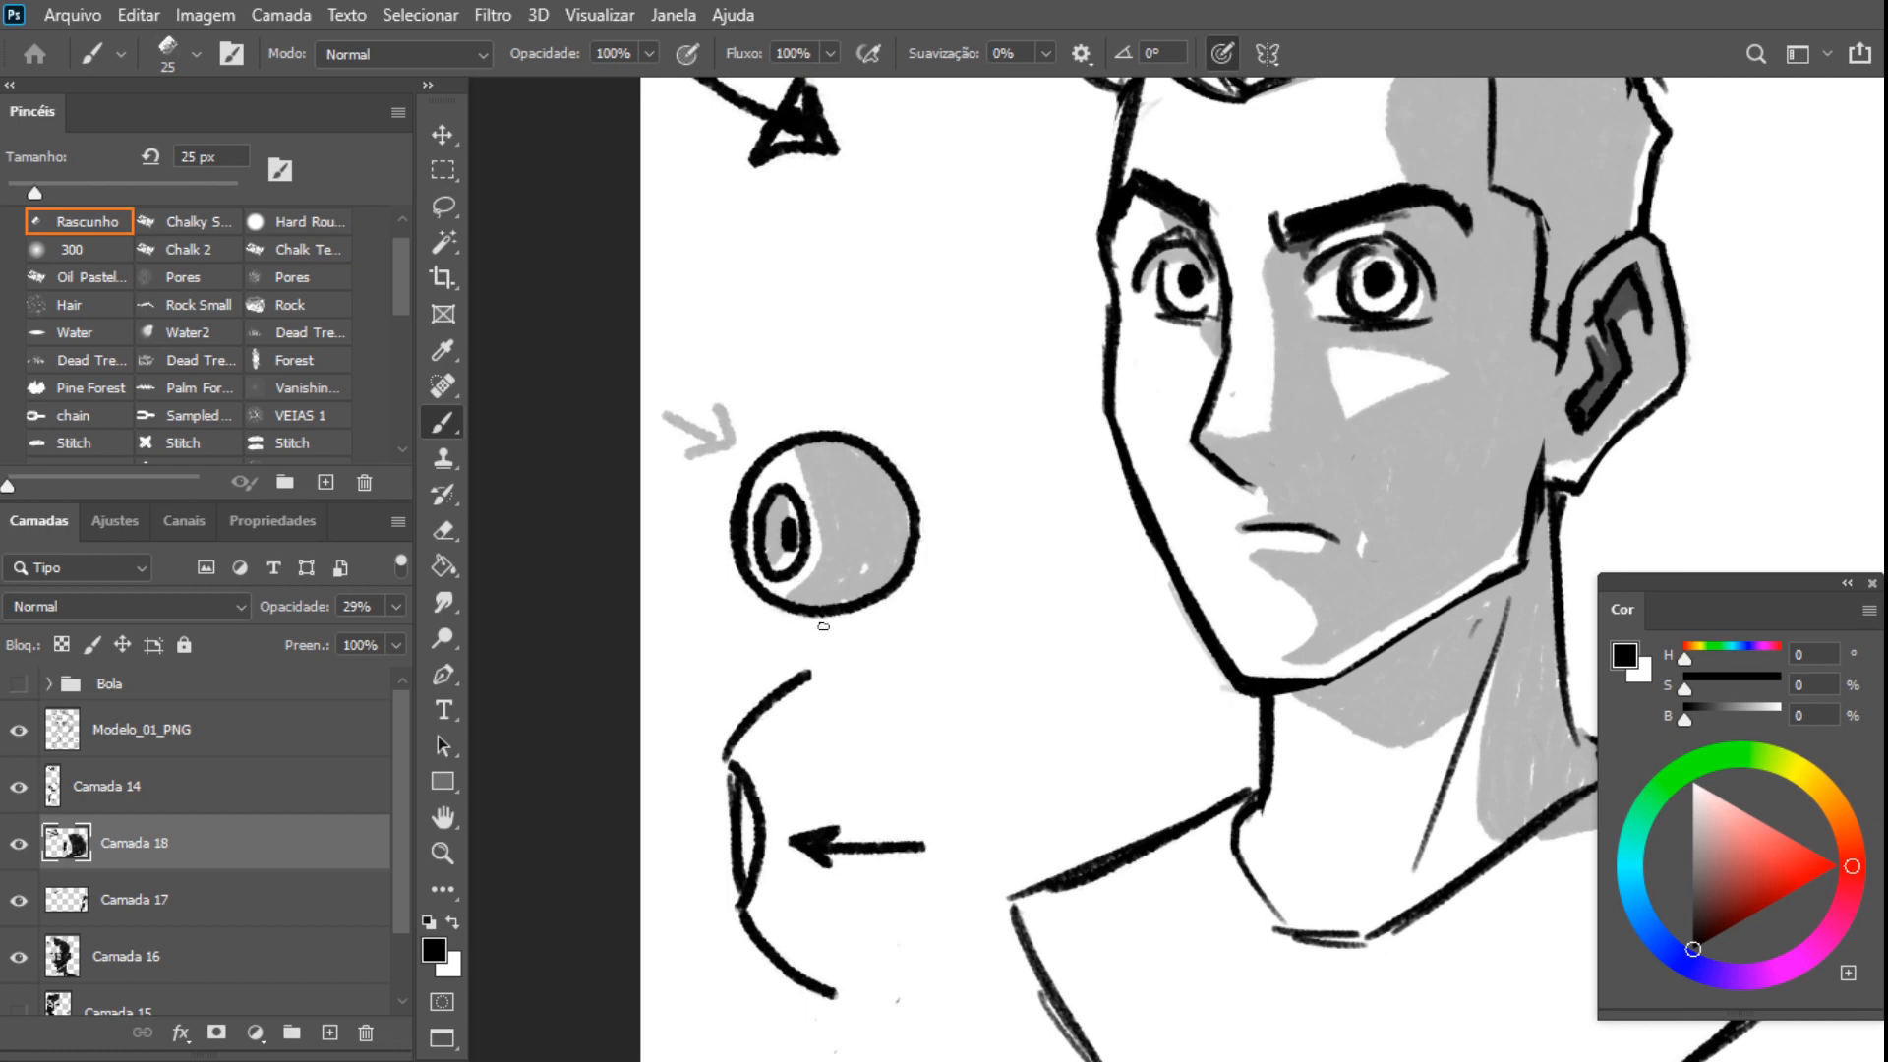
Hide the eyeball study layers Camada 18 and Camada 14
{"action": "left_click", "coordinate": [19, 843]}
{"action": "left_click", "coordinate": [18, 786]}
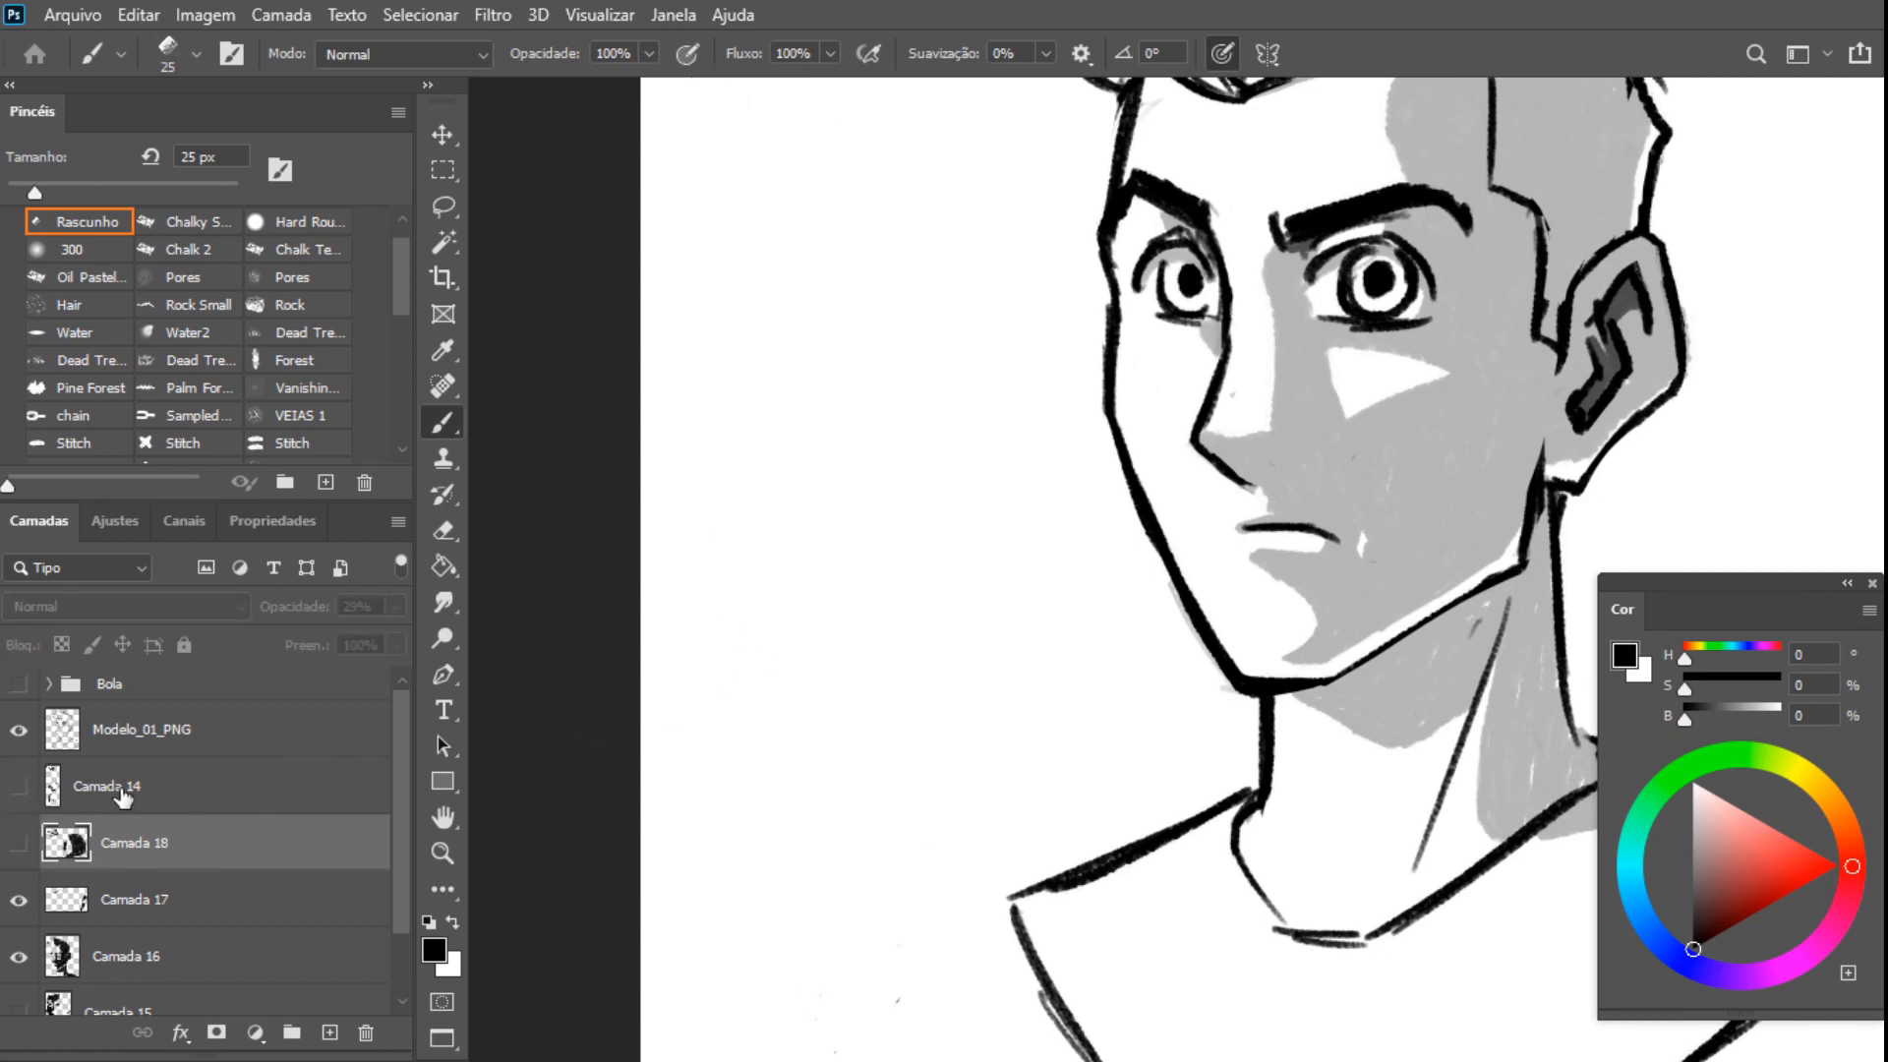
{"action": "left_click_drag", "start_coordinate": [973, 590], "coordinate": [688, 797]}
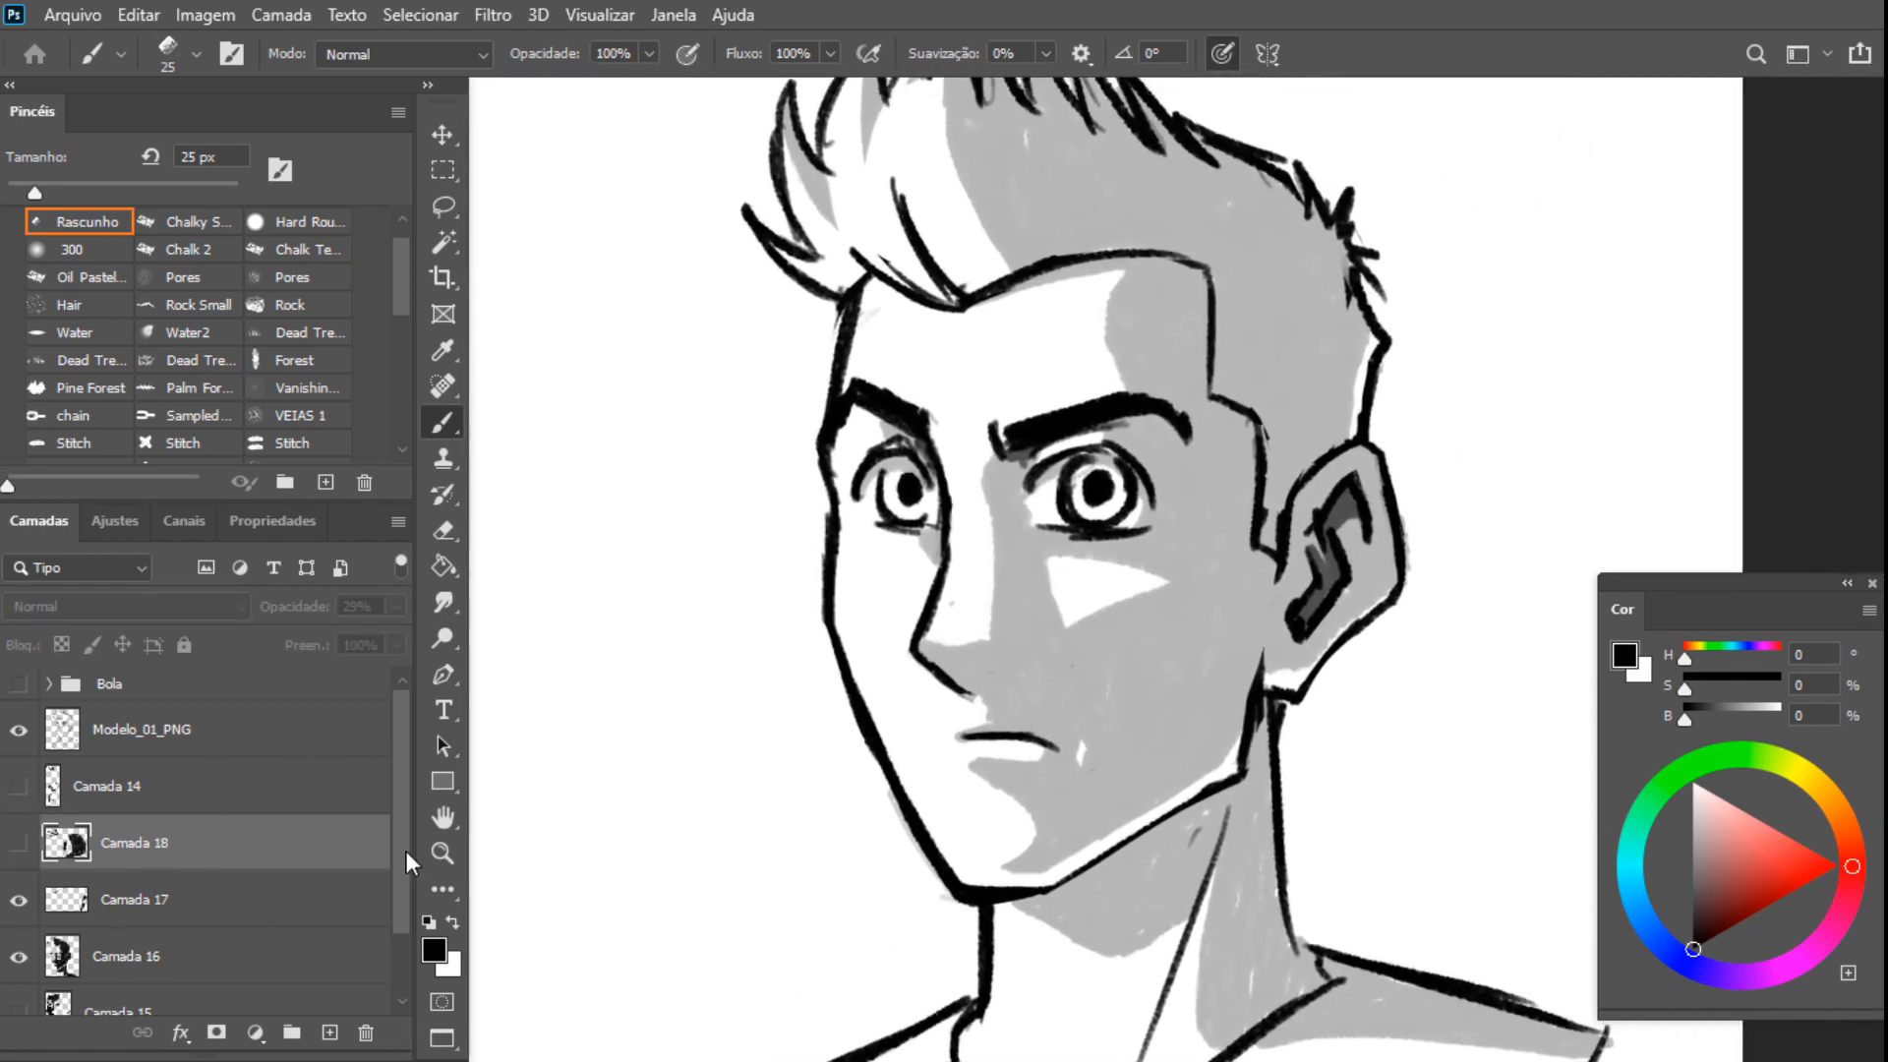
Shade both irises of the face on Camada 16, and darken parts of the irises and the underside of the nose on Camada 17
{"action": "scroll", "coordinate": [403, 870], "scroll_direction": "down", "scroll_amount": 2}
{"action": "left_click", "coordinate": [272, 878]}
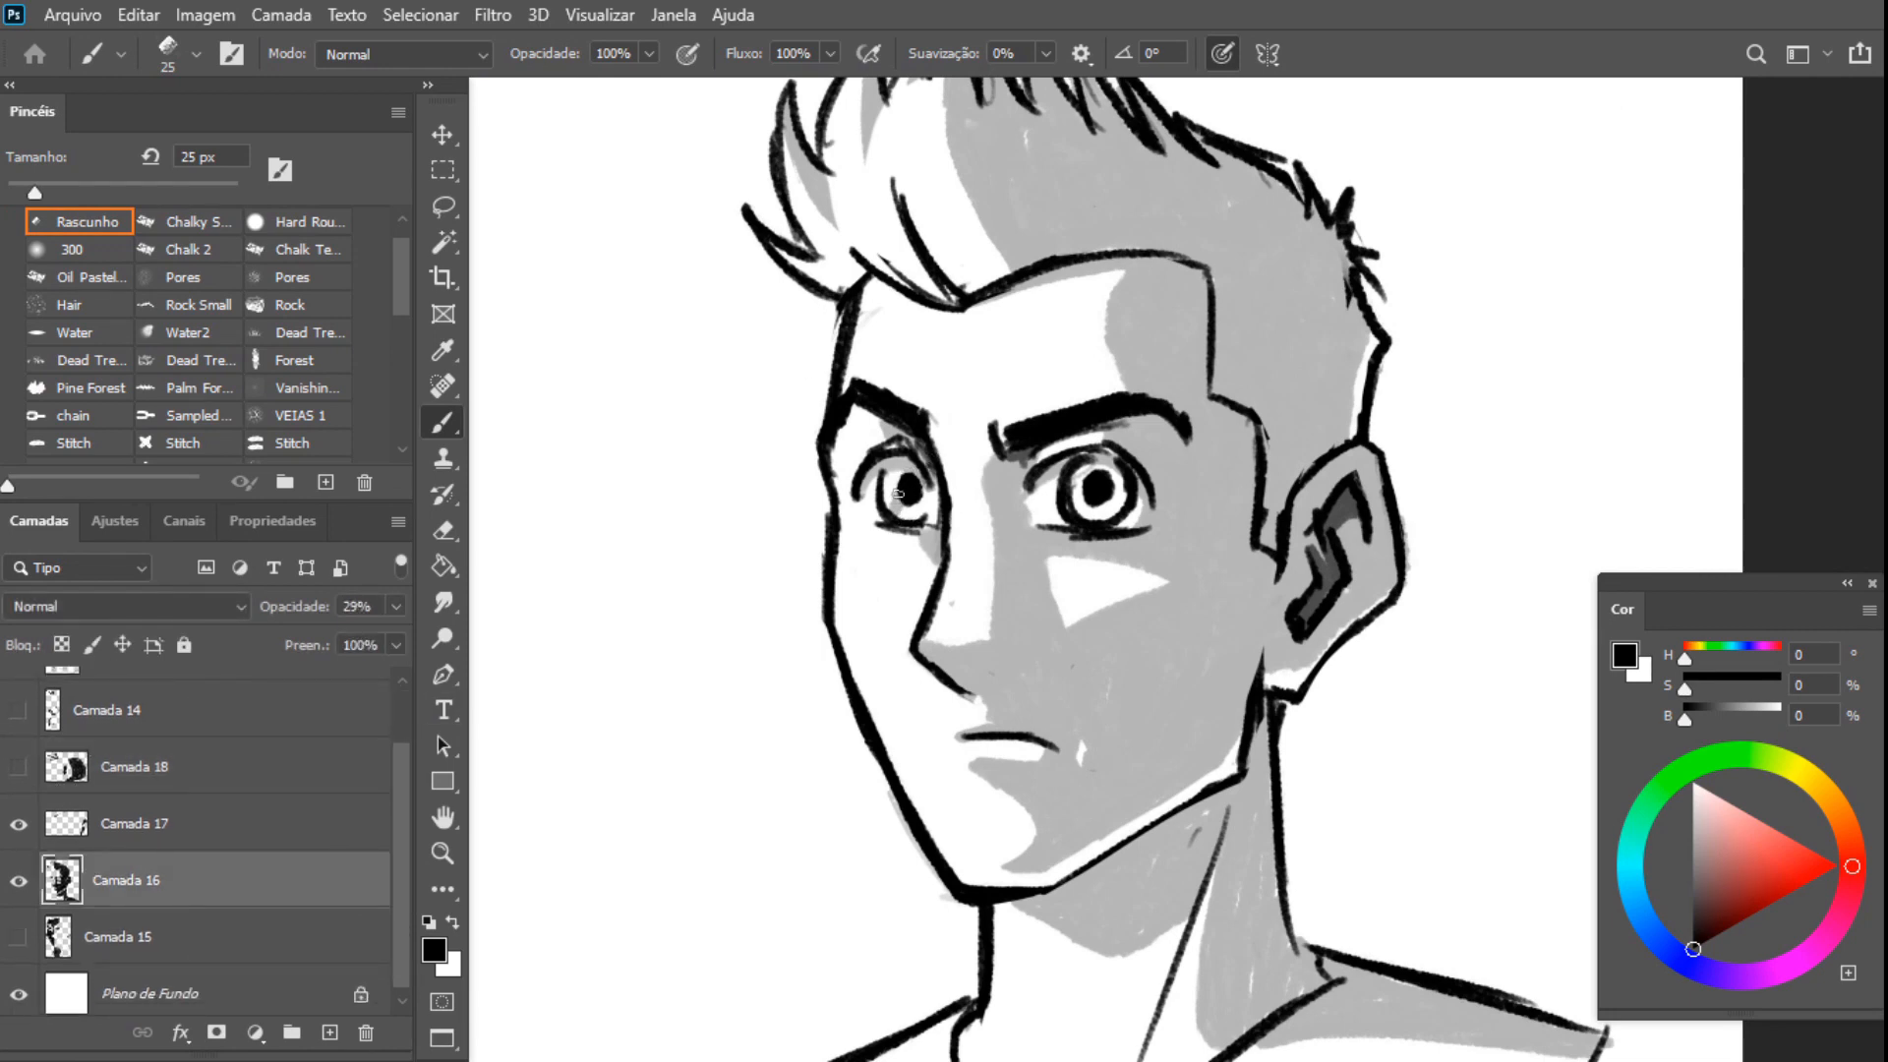
{"action": "left_click_drag", "start_coordinate": [897, 493], "coordinate": [889, 502]}
{"action": "mouse_move", "coordinate": [1089, 499]}
{"action": "left_mouse_down"}
{"action": "mouse_move", "coordinate": [1076, 473]}
{"action": "mouse_move", "coordinate": [1098, 471]}
{"action": "left_mouse_up"}
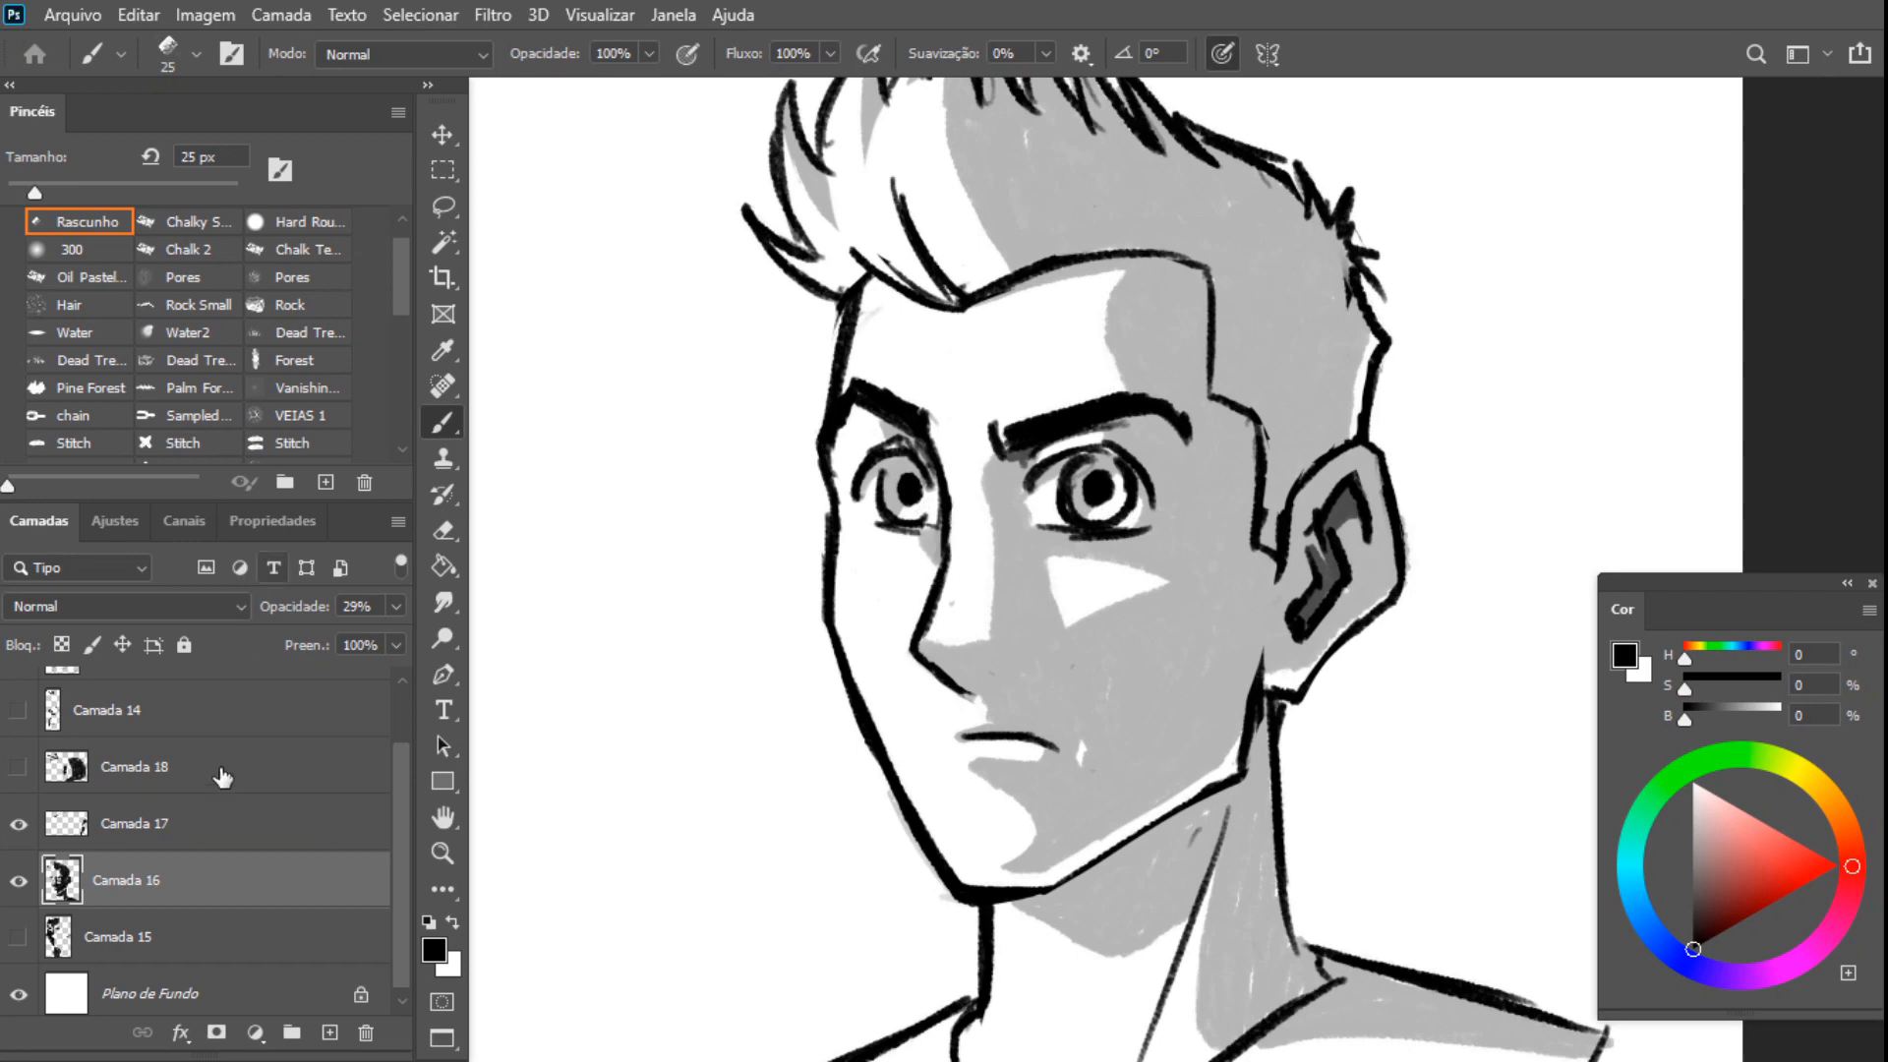
{"action": "left_click", "coordinate": [167, 835]}
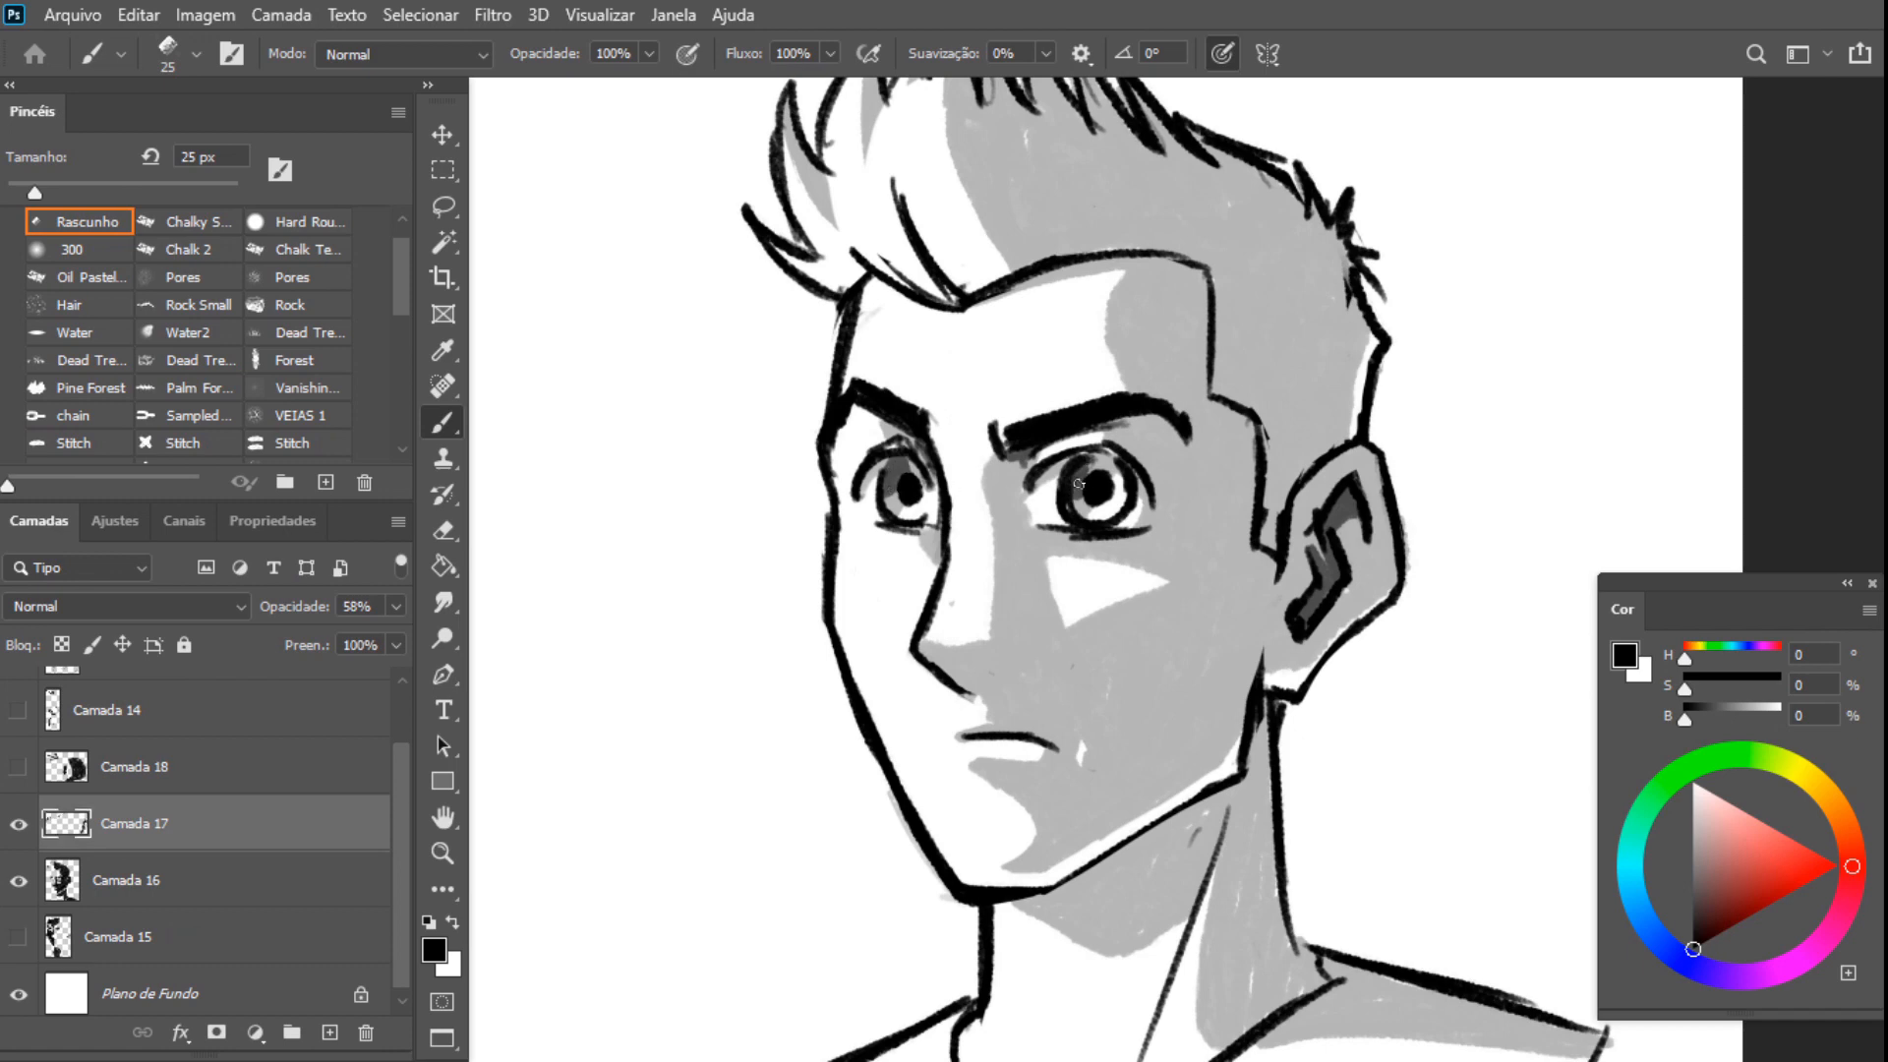
{"action": "scroll", "coordinate": [1076, 664], "scroll_direction": "down", "scroll_amount": 2}
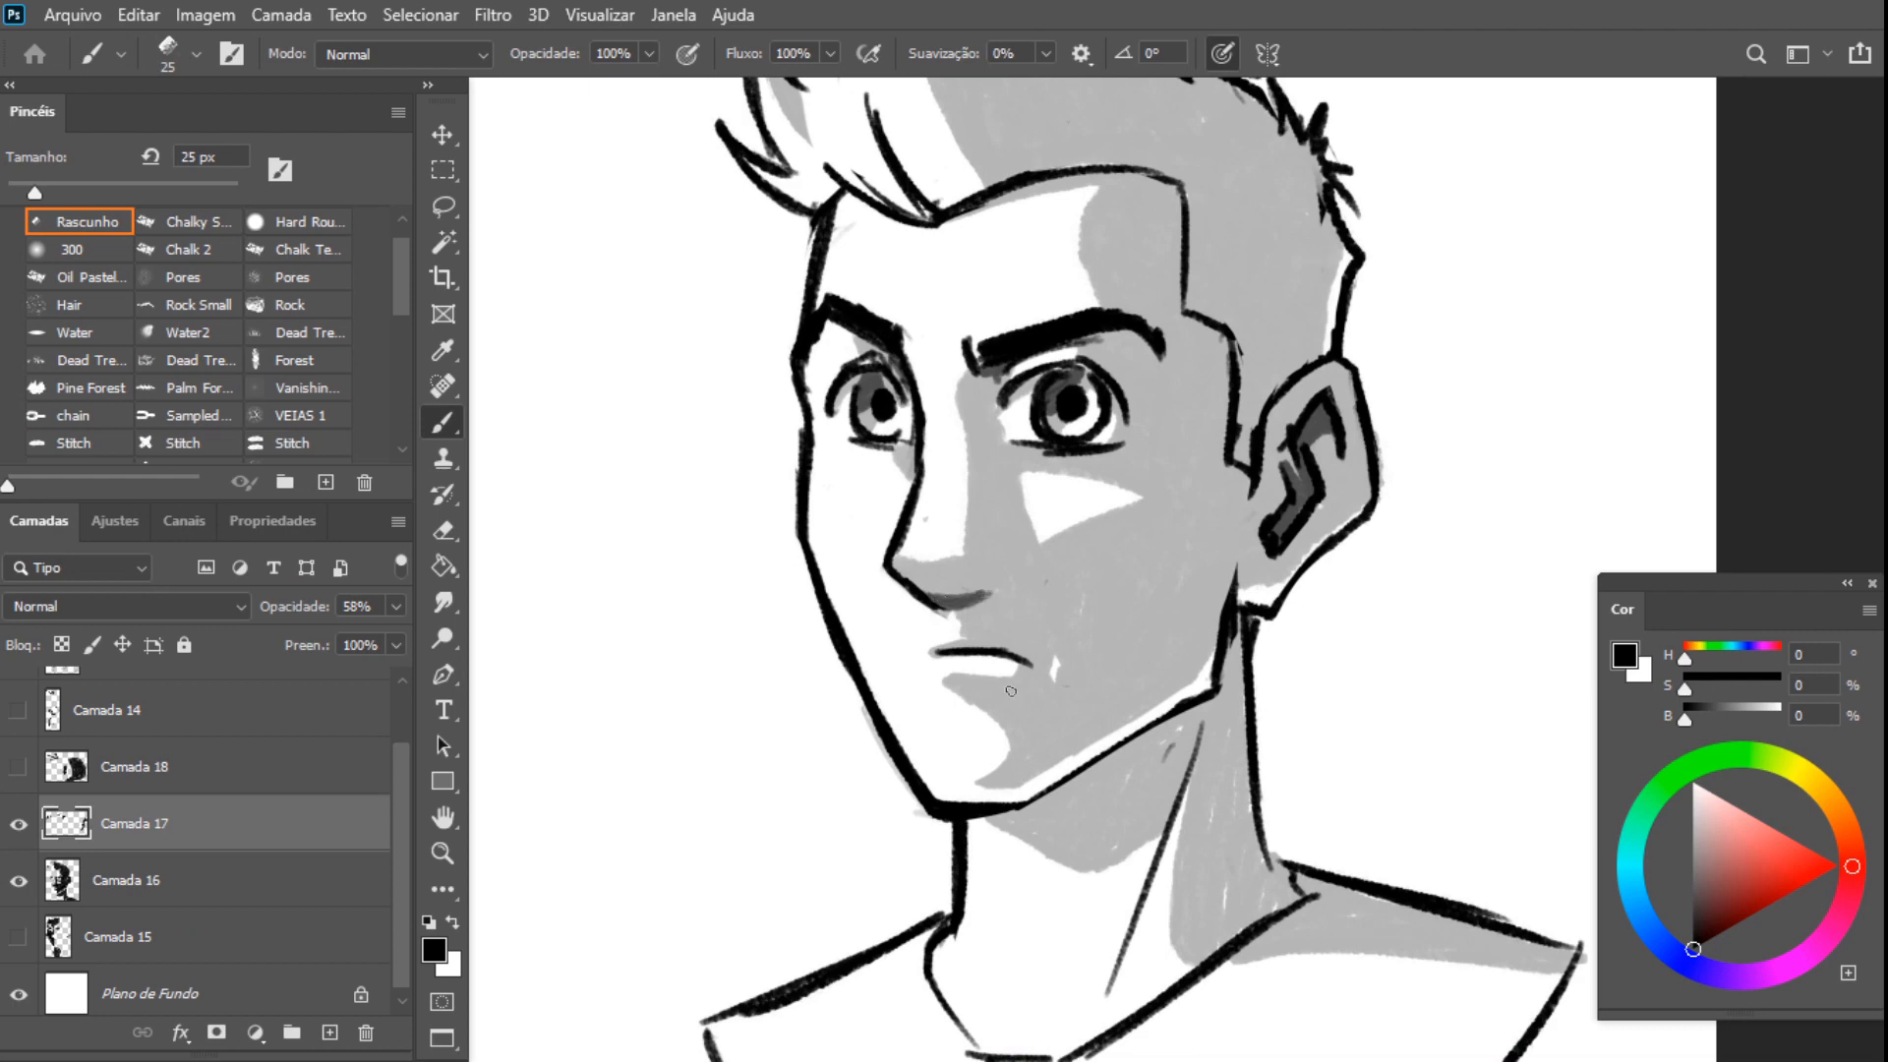
Paint a dark cast shadow on the neck along the underside of the jaw and trim its edge with the Eraser
{"action": "mouse_move", "coordinate": [1008, 715]}
{"action": "left_mouse_down"}
{"action": "mouse_move", "coordinate": [972, 601]}
{"action": "mouse_move", "coordinate": [885, 824]}
{"action": "mouse_move", "coordinate": [880, 616]}
{"action": "left_mouse_up"}
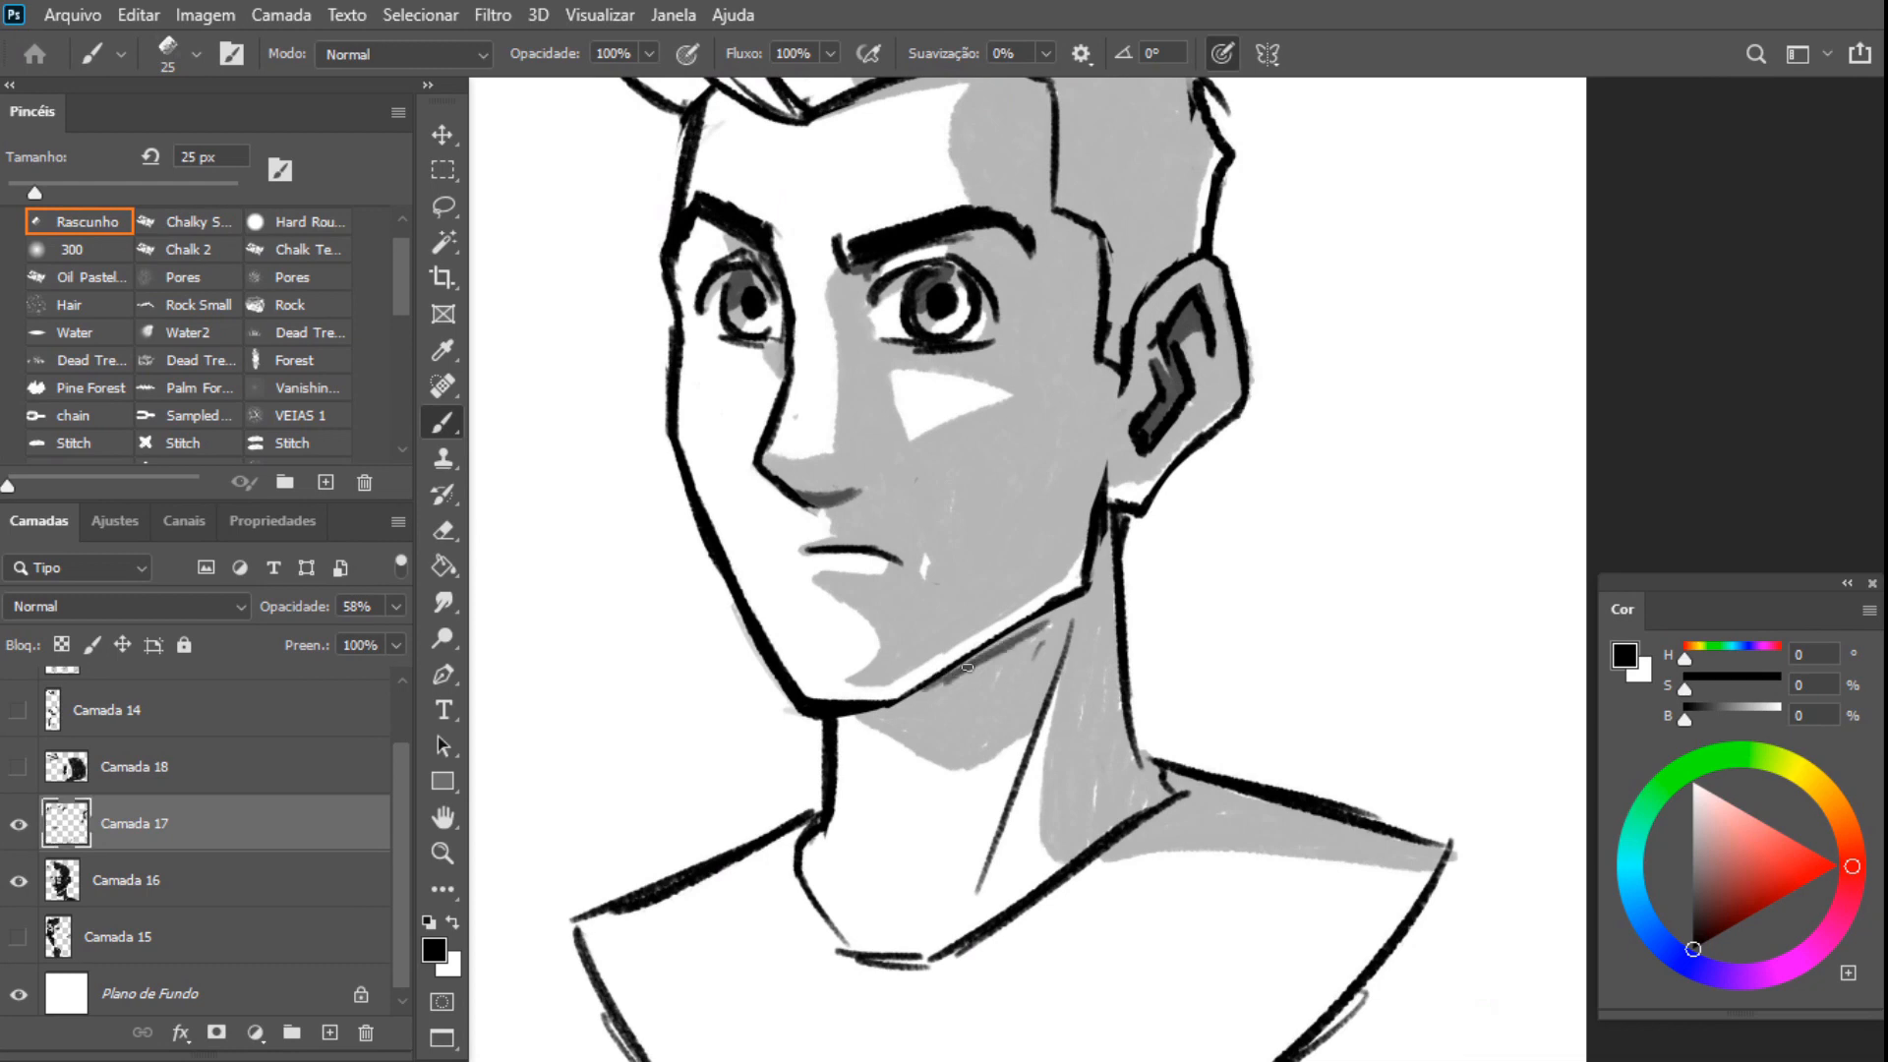
{"action": "mouse_move", "coordinate": [1026, 640]}
{"action": "left_mouse_down"}
{"action": "mouse_move", "coordinate": [1105, 526]}
{"action": "mouse_move", "coordinate": [1088, 597]}
{"action": "left_mouse_up"}
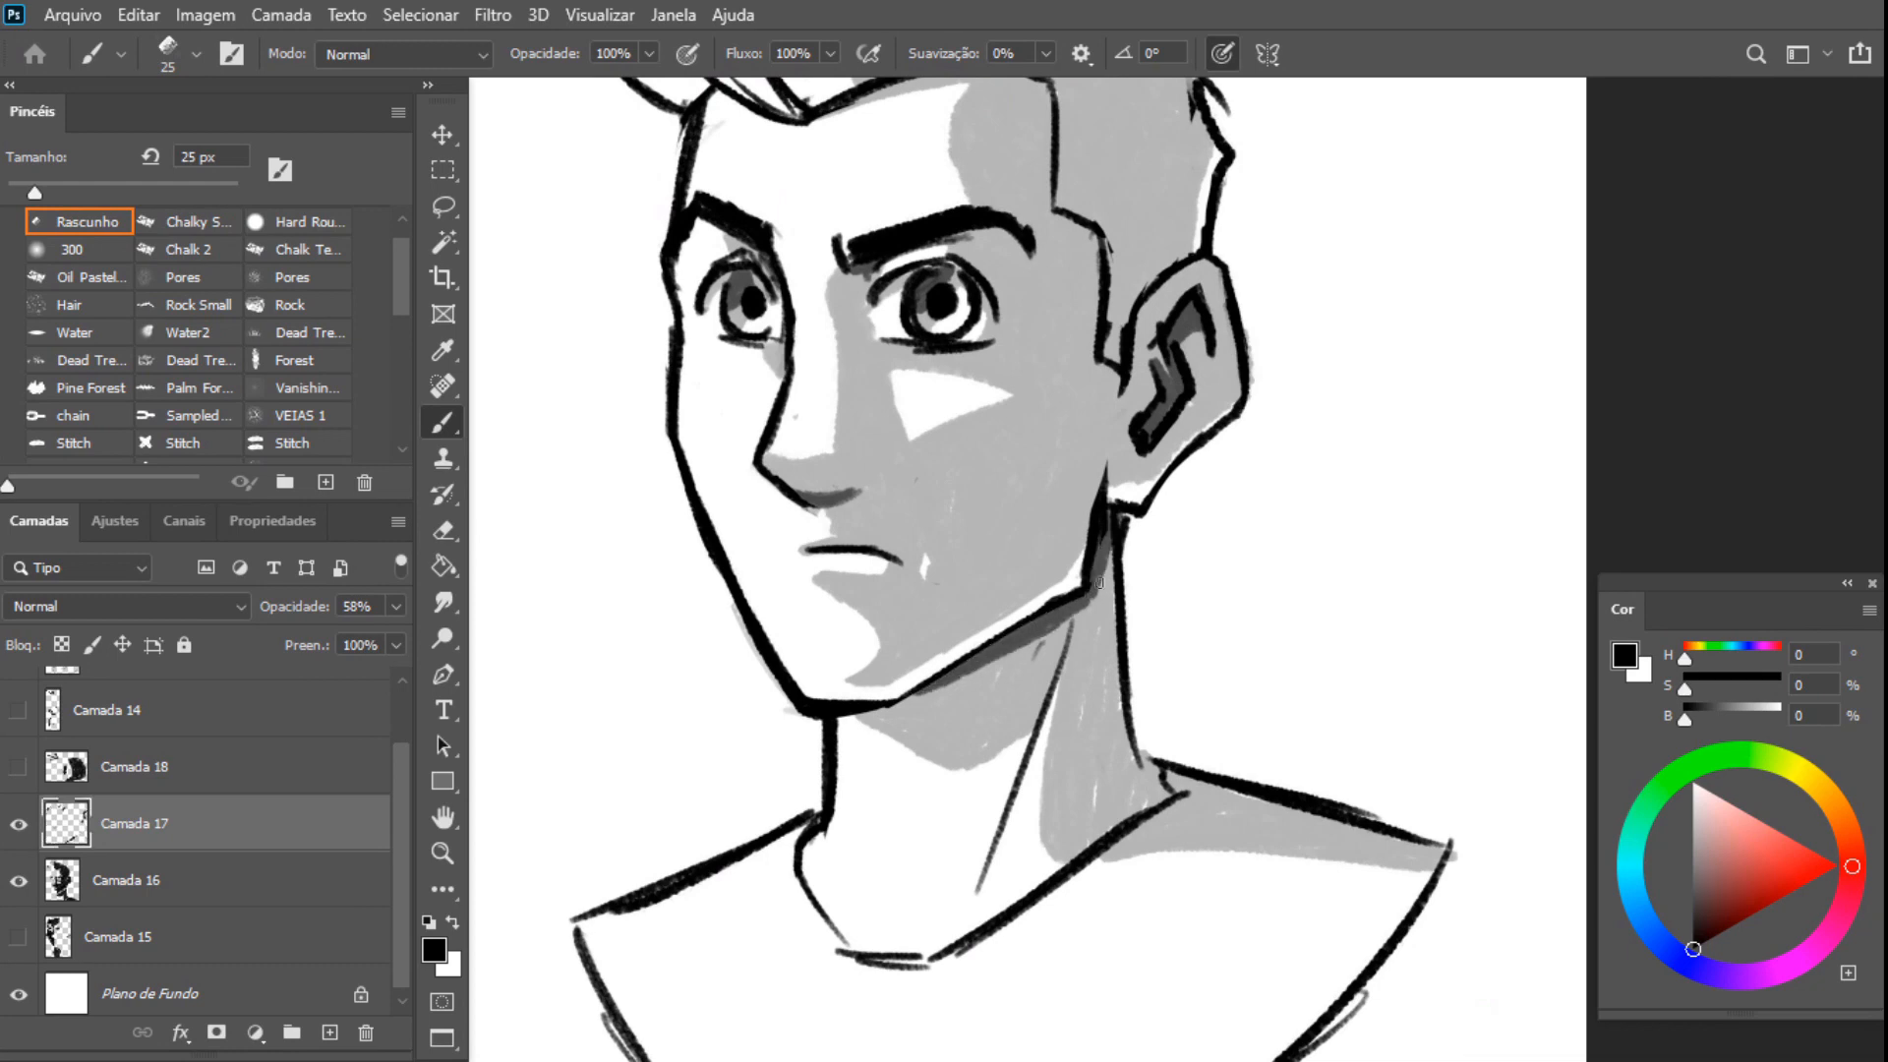
{"action": "key", "text": "e"}
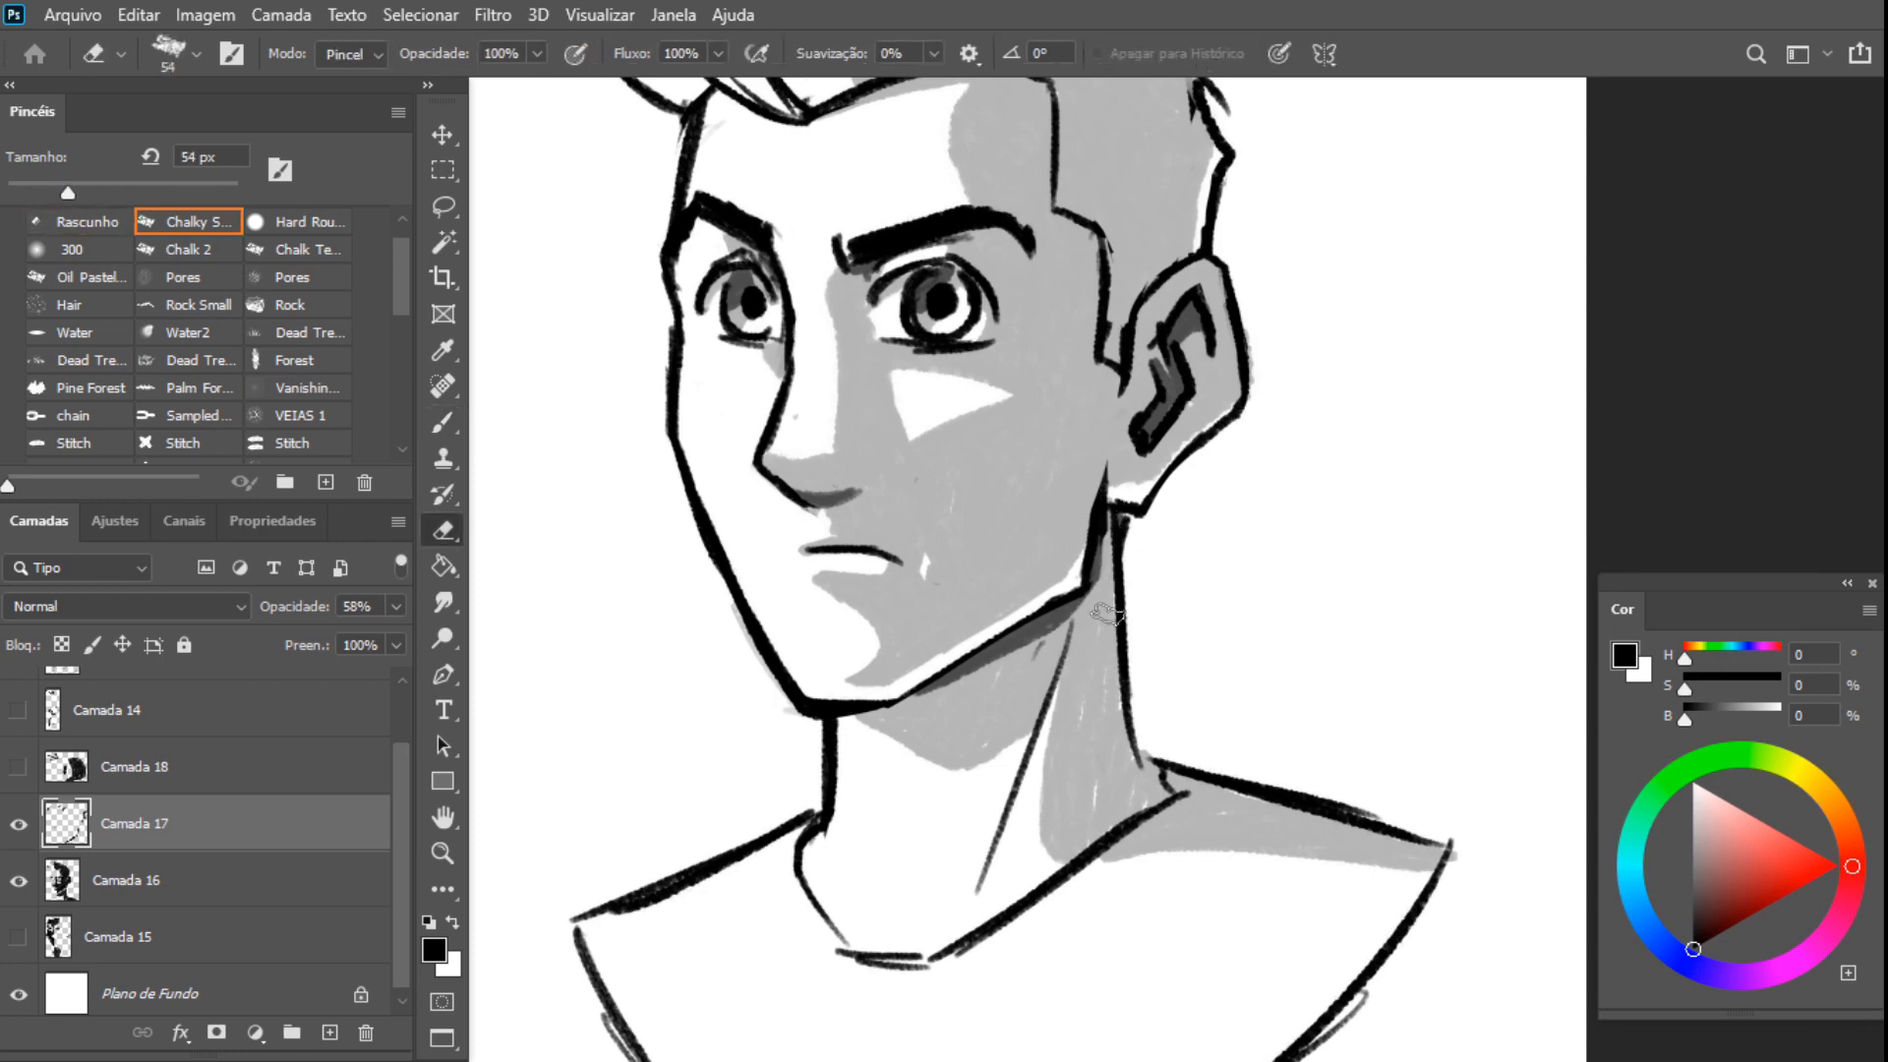
{"action": "mouse_move", "coordinate": [1091, 618]}
{"action": "left_mouse_down"}
{"action": "mouse_move", "coordinate": [918, 724]}
{"action": "mouse_move", "coordinate": [1054, 639]}
{"action": "left_mouse_up"}
Paint dark shadows along the inside of the shirt collar on both sides of the neck
{"action": "key", "text": "b"}
{"action": "left_click_drag", "start_coordinate": [1105, 734], "coordinate": [1146, 598]}
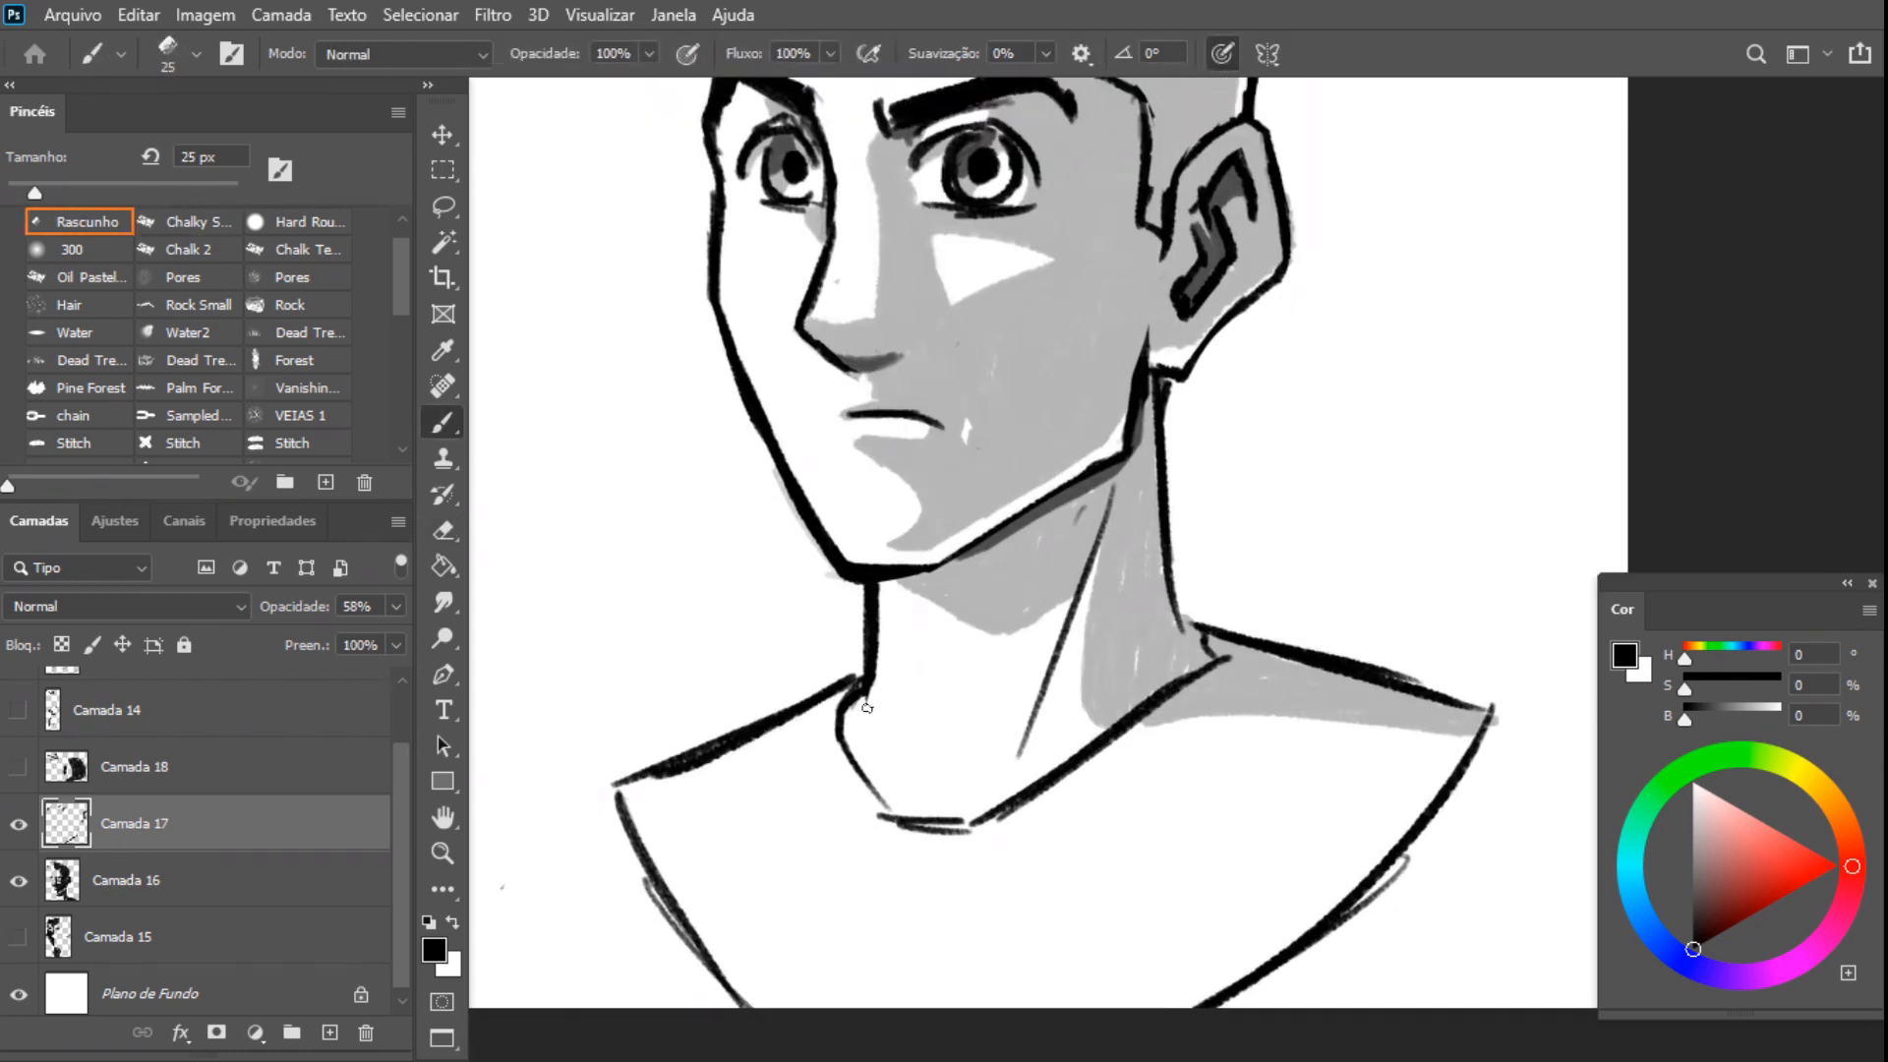
{"action": "mouse_move", "coordinate": [845, 745]}
{"action": "left_mouse_down"}
{"action": "mouse_move", "coordinate": [857, 700]}
{"action": "mouse_move", "coordinate": [867, 773]}
{"action": "mouse_move", "coordinate": [921, 822]}
{"action": "mouse_move", "coordinate": [973, 822]}
{"action": "mouse_move", "coordinate": [951, 832]}
{"action": "mouse_move", "coordinate": [956, 920]}
{"action": "left_mouse_up"}
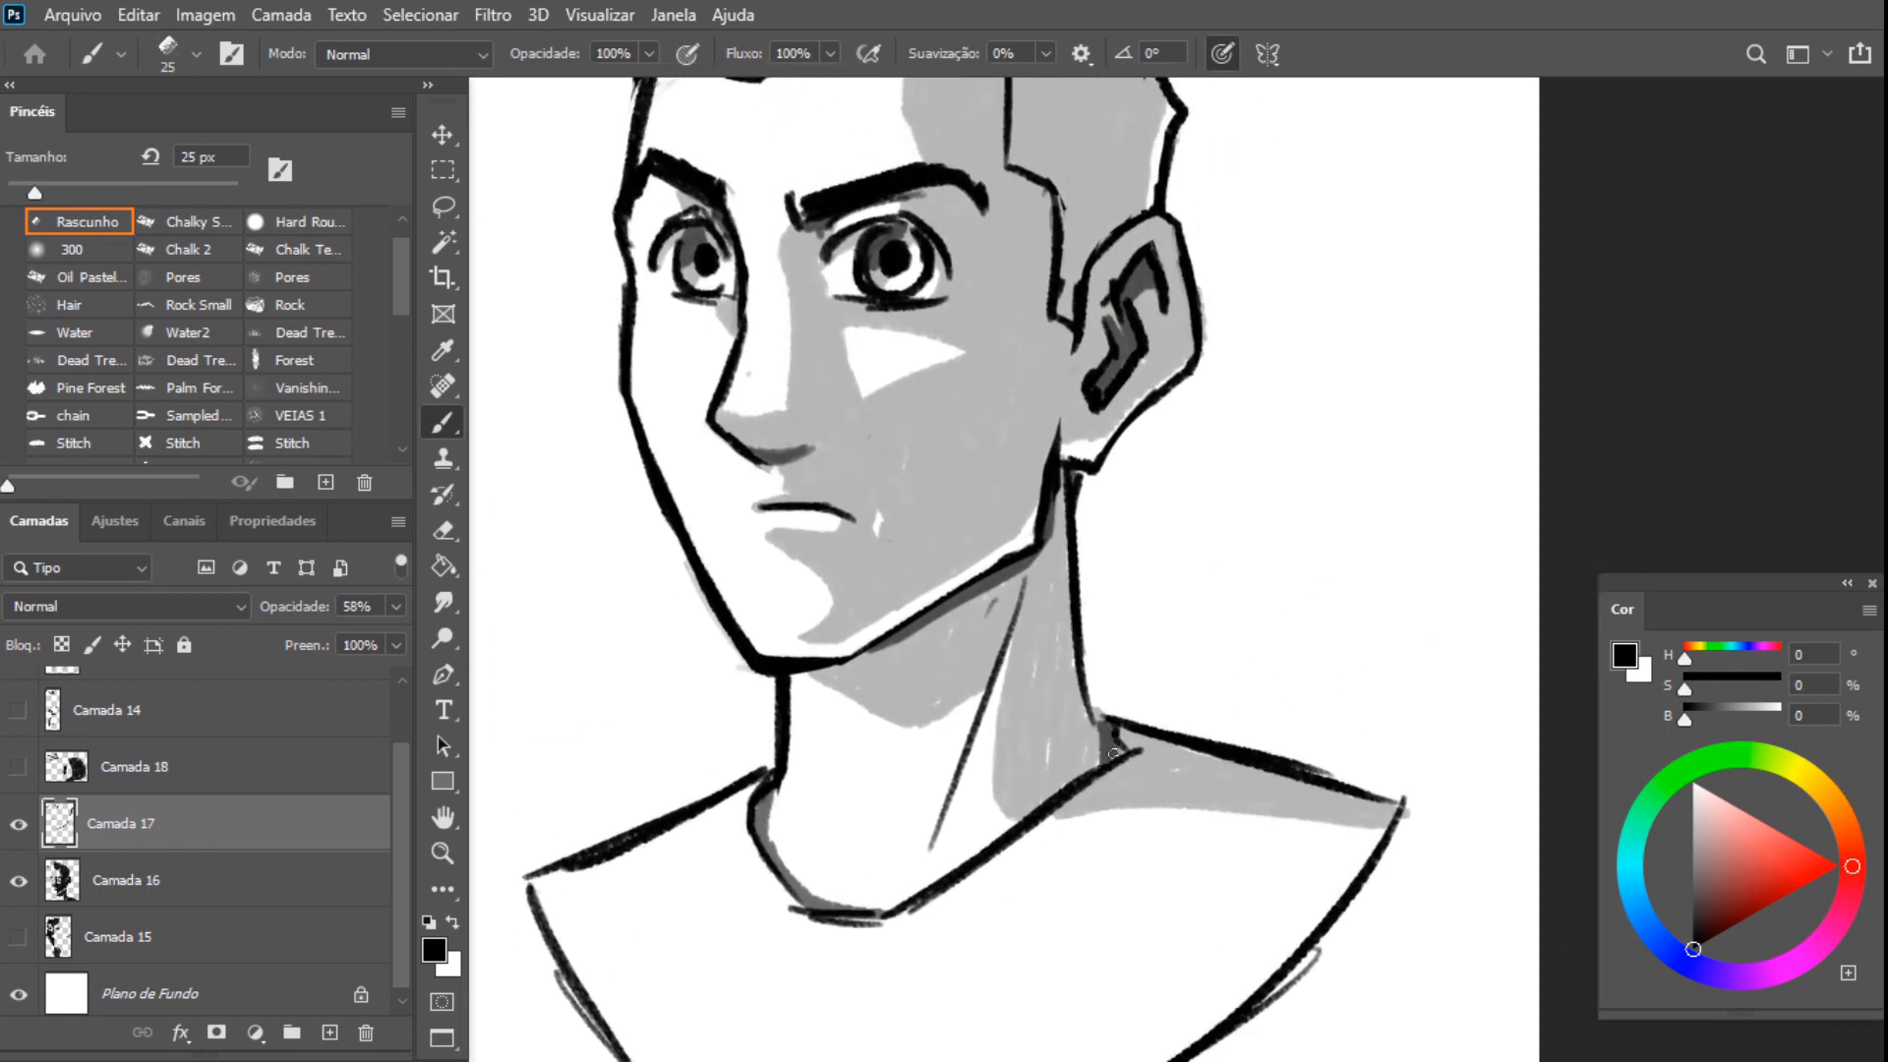
{"action": "left_click_drag", "start_coordinate": [1106, 748], "coordinate": [1094, 757]}
Expand the Luz Esq layer group
{"action": "scroll", "coordinate": [1082, 717], "scroll_direction": "up", "scroll_amount": 5}
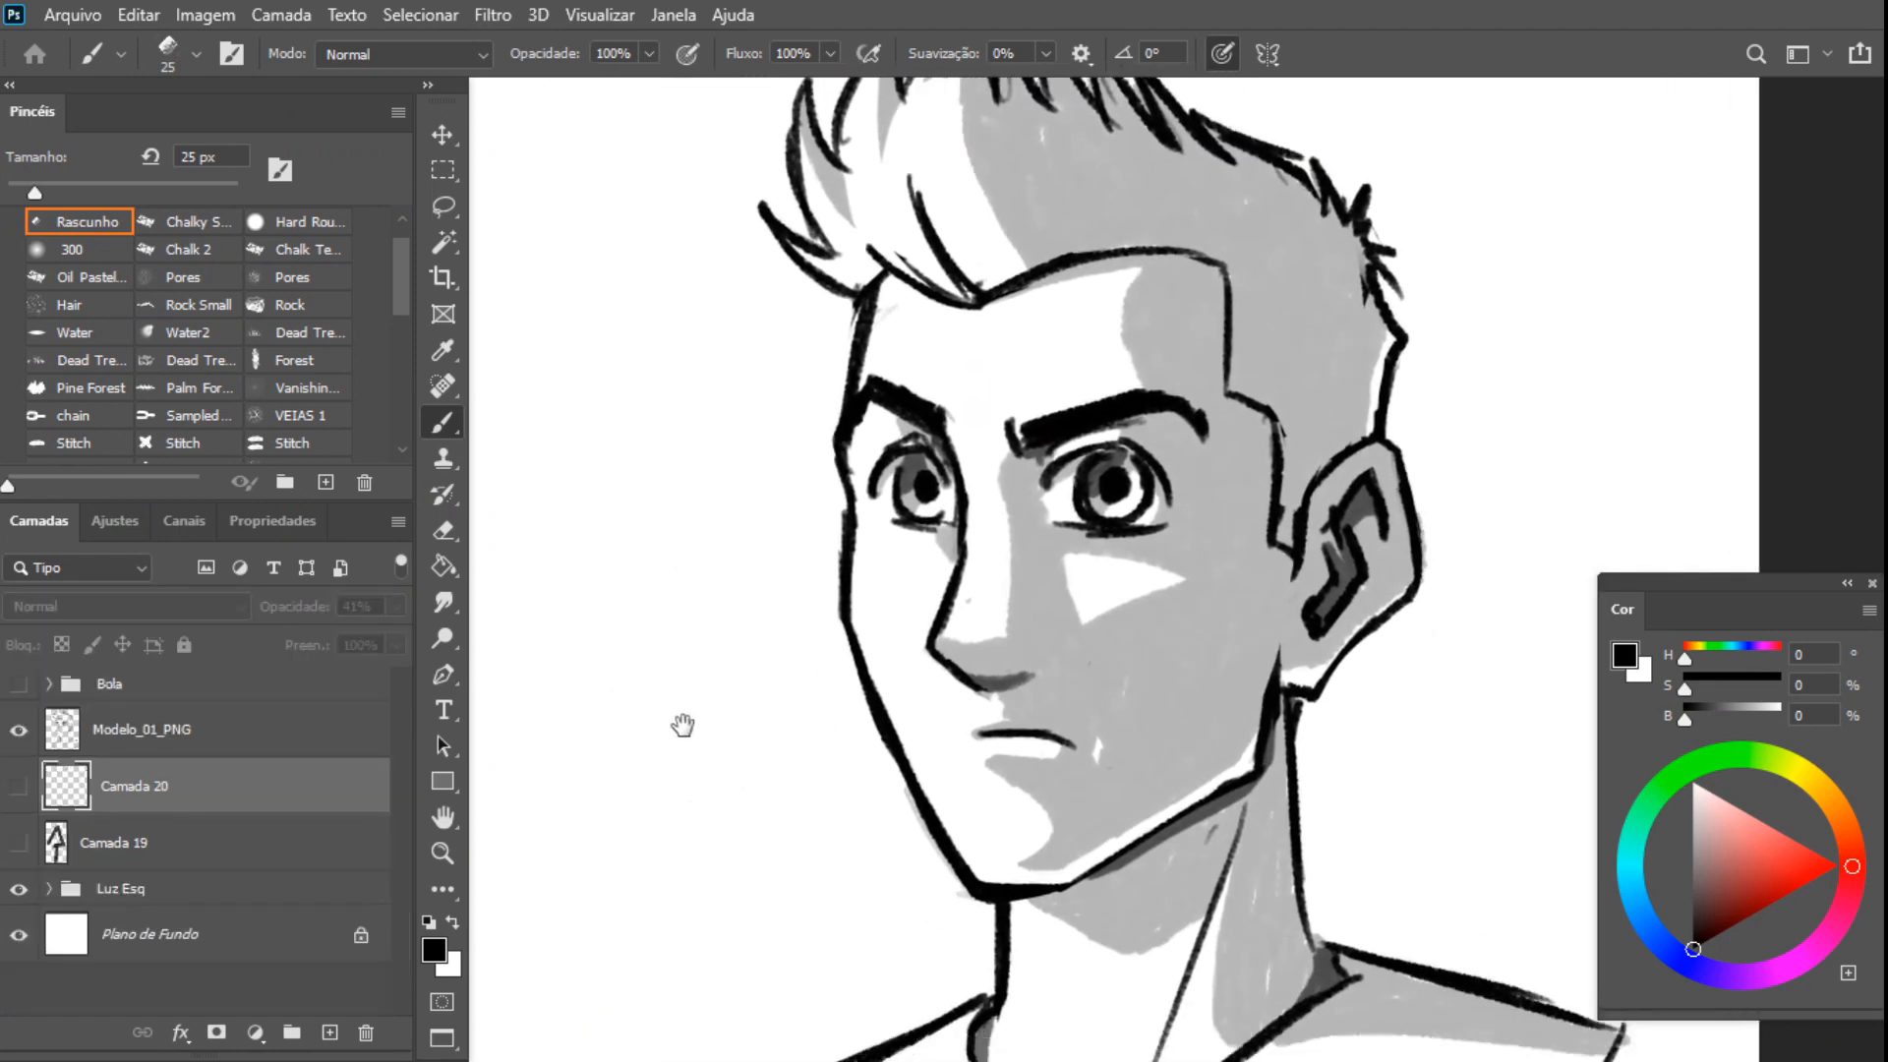
{"action": "left_click_drag", "start_coordinate": [682, 725], "coordinate": [607, 758]}
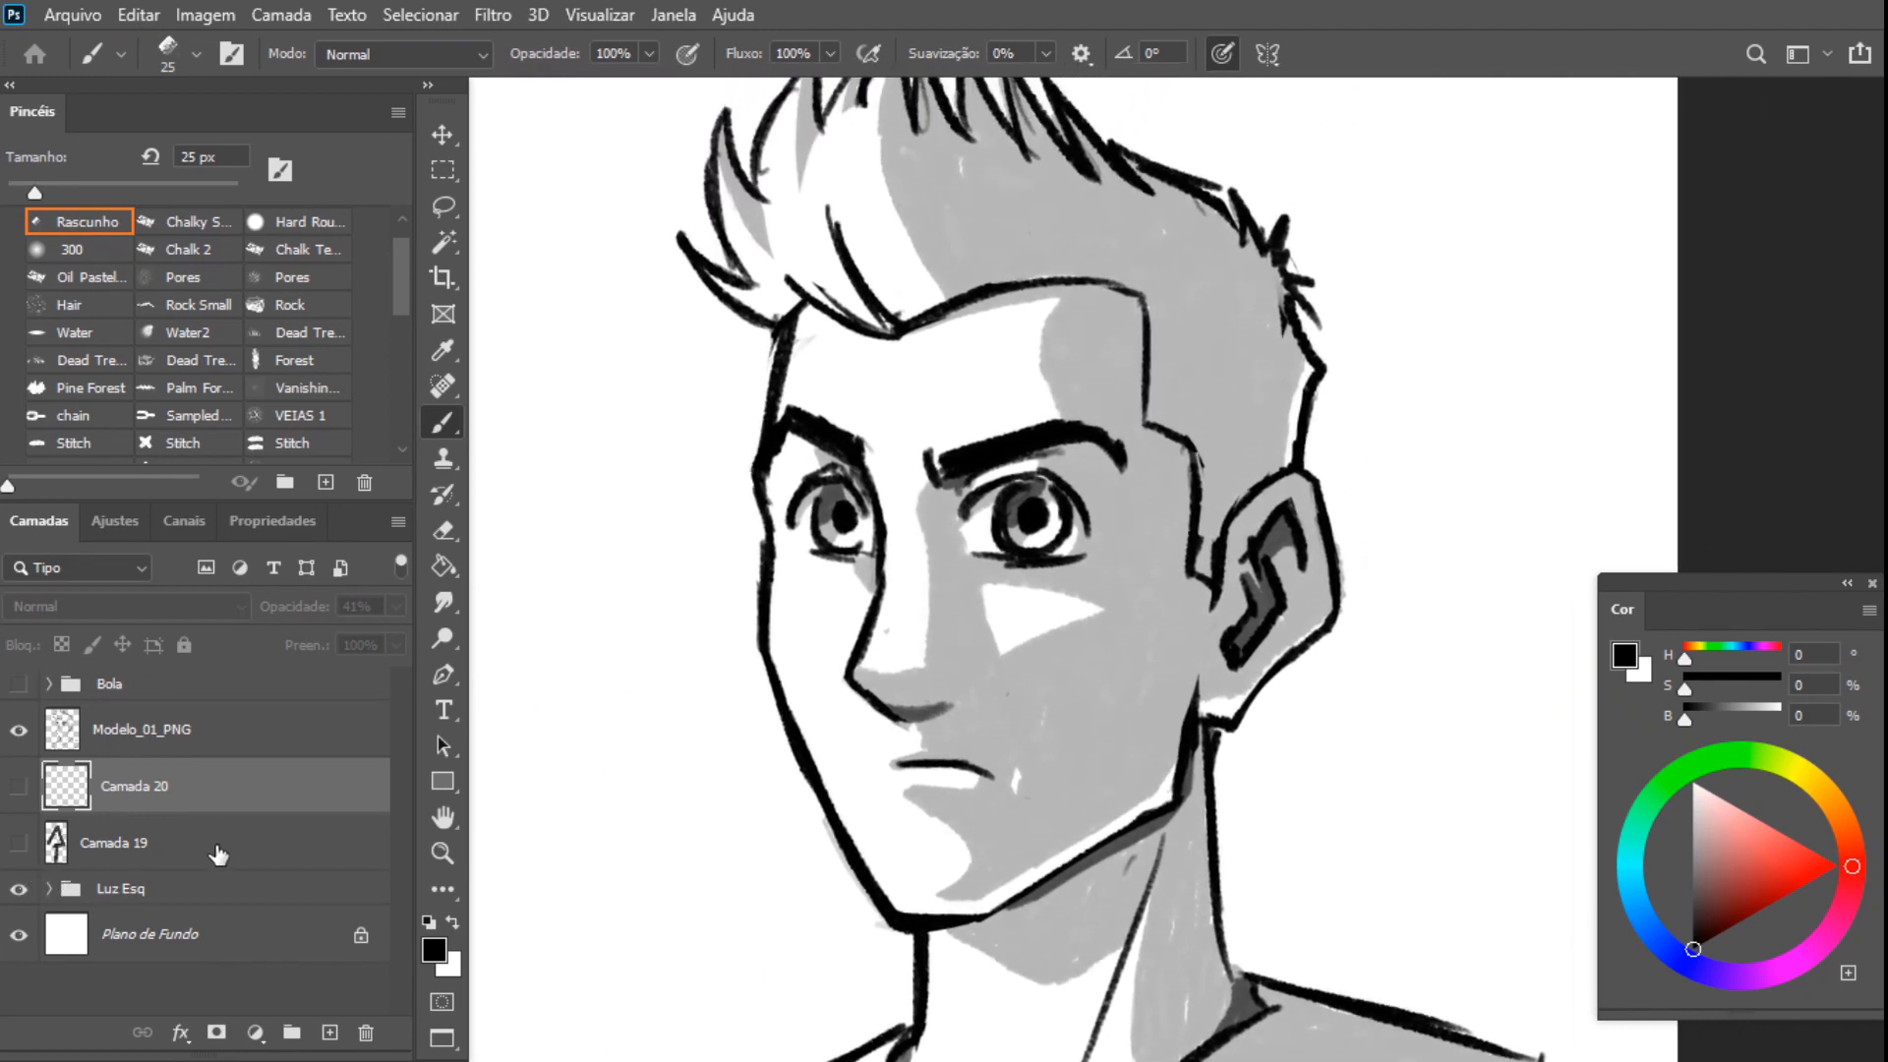
{"action": "left_click", "coordinate": [51, 891]}
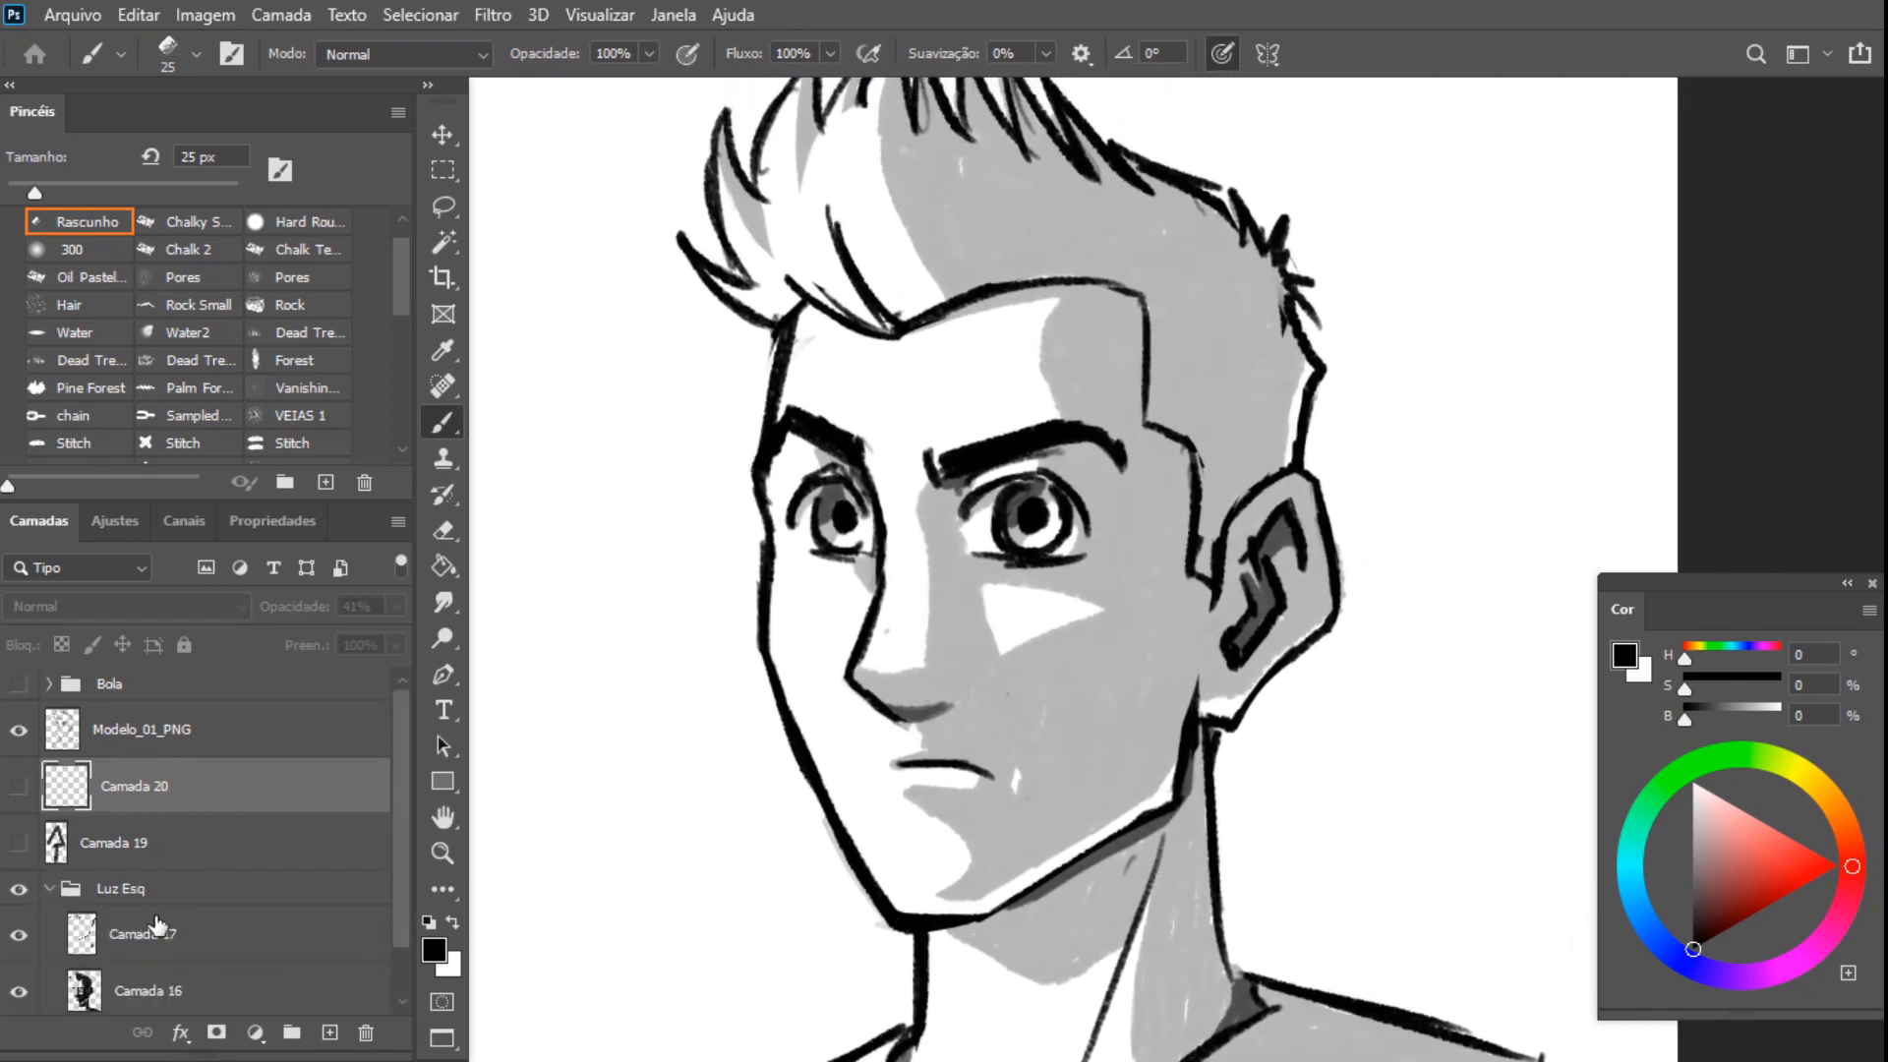
Try stronger shadow opacities of 61% on Camada 16 and 77% on Camada 17
{"action": "left_click", "coordinate": [182, 994]}
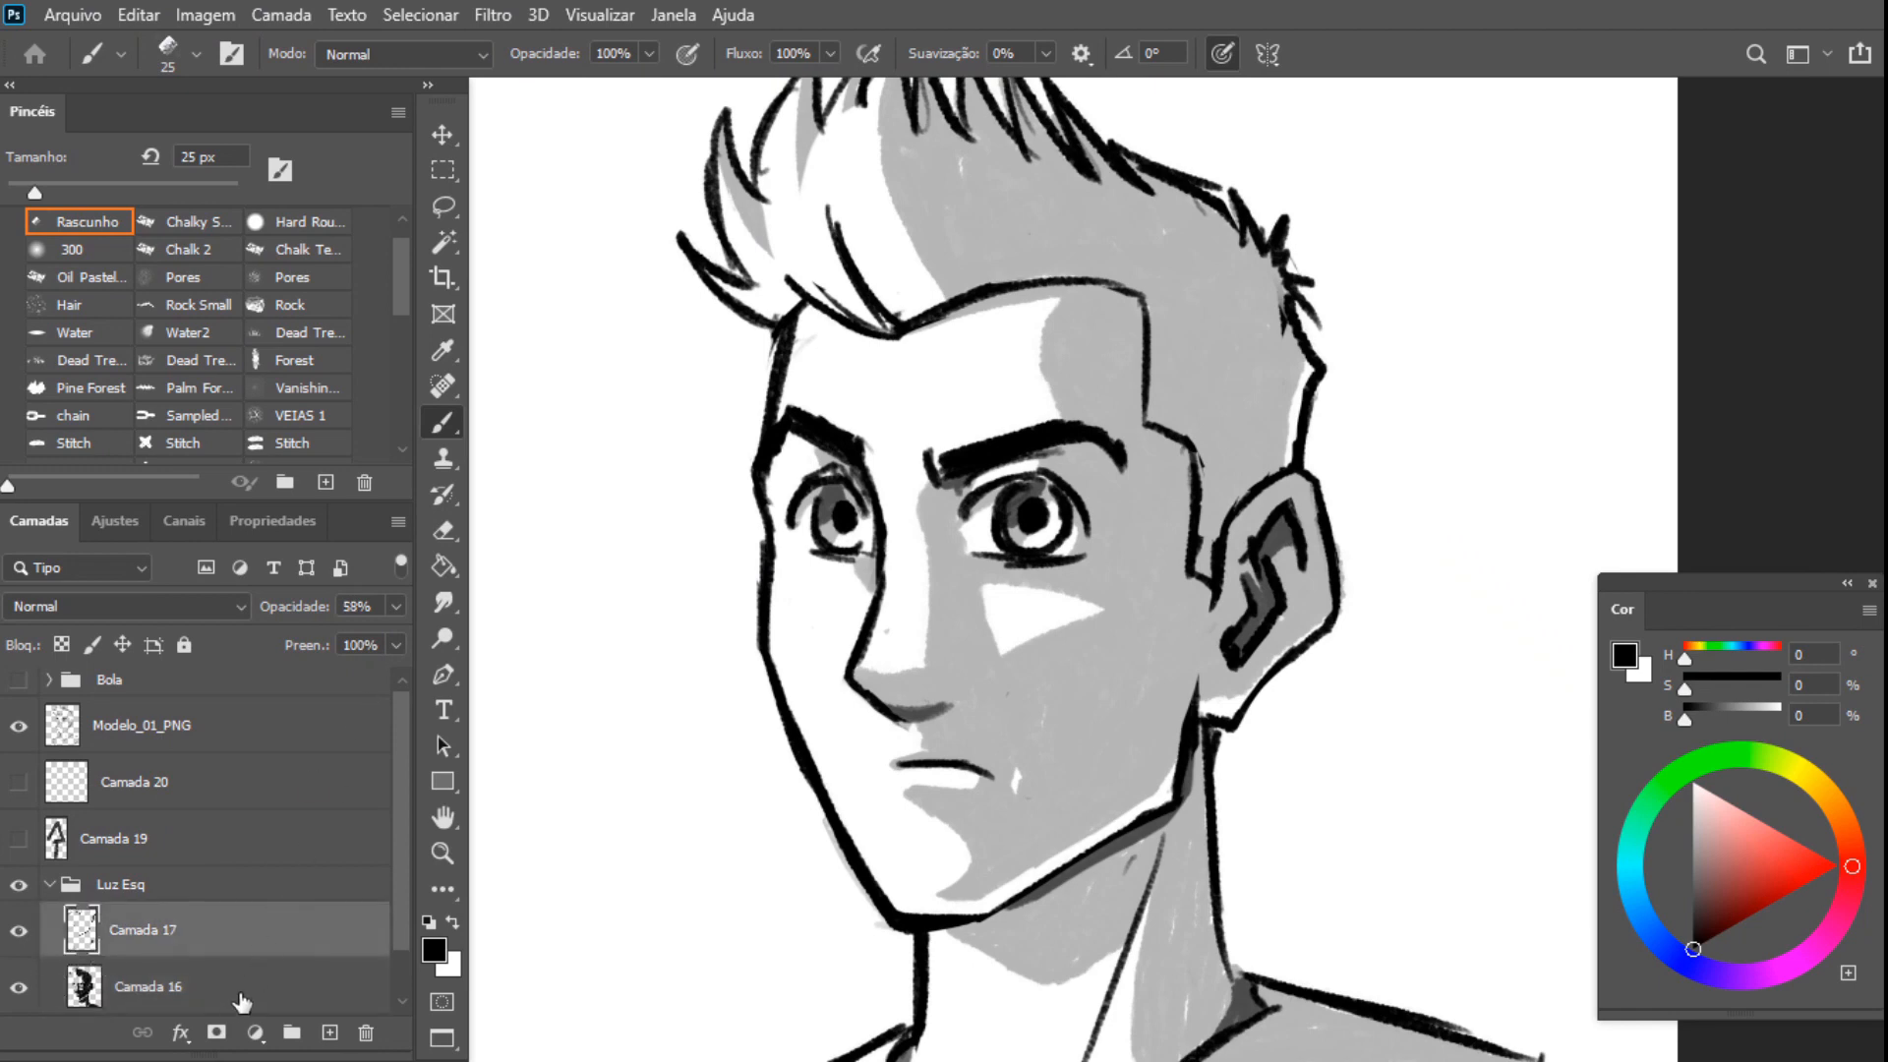
{"action": "left_click", "coordinate": [396, 605]}
{"action": "left_click", "coordinate": [234, 936]}
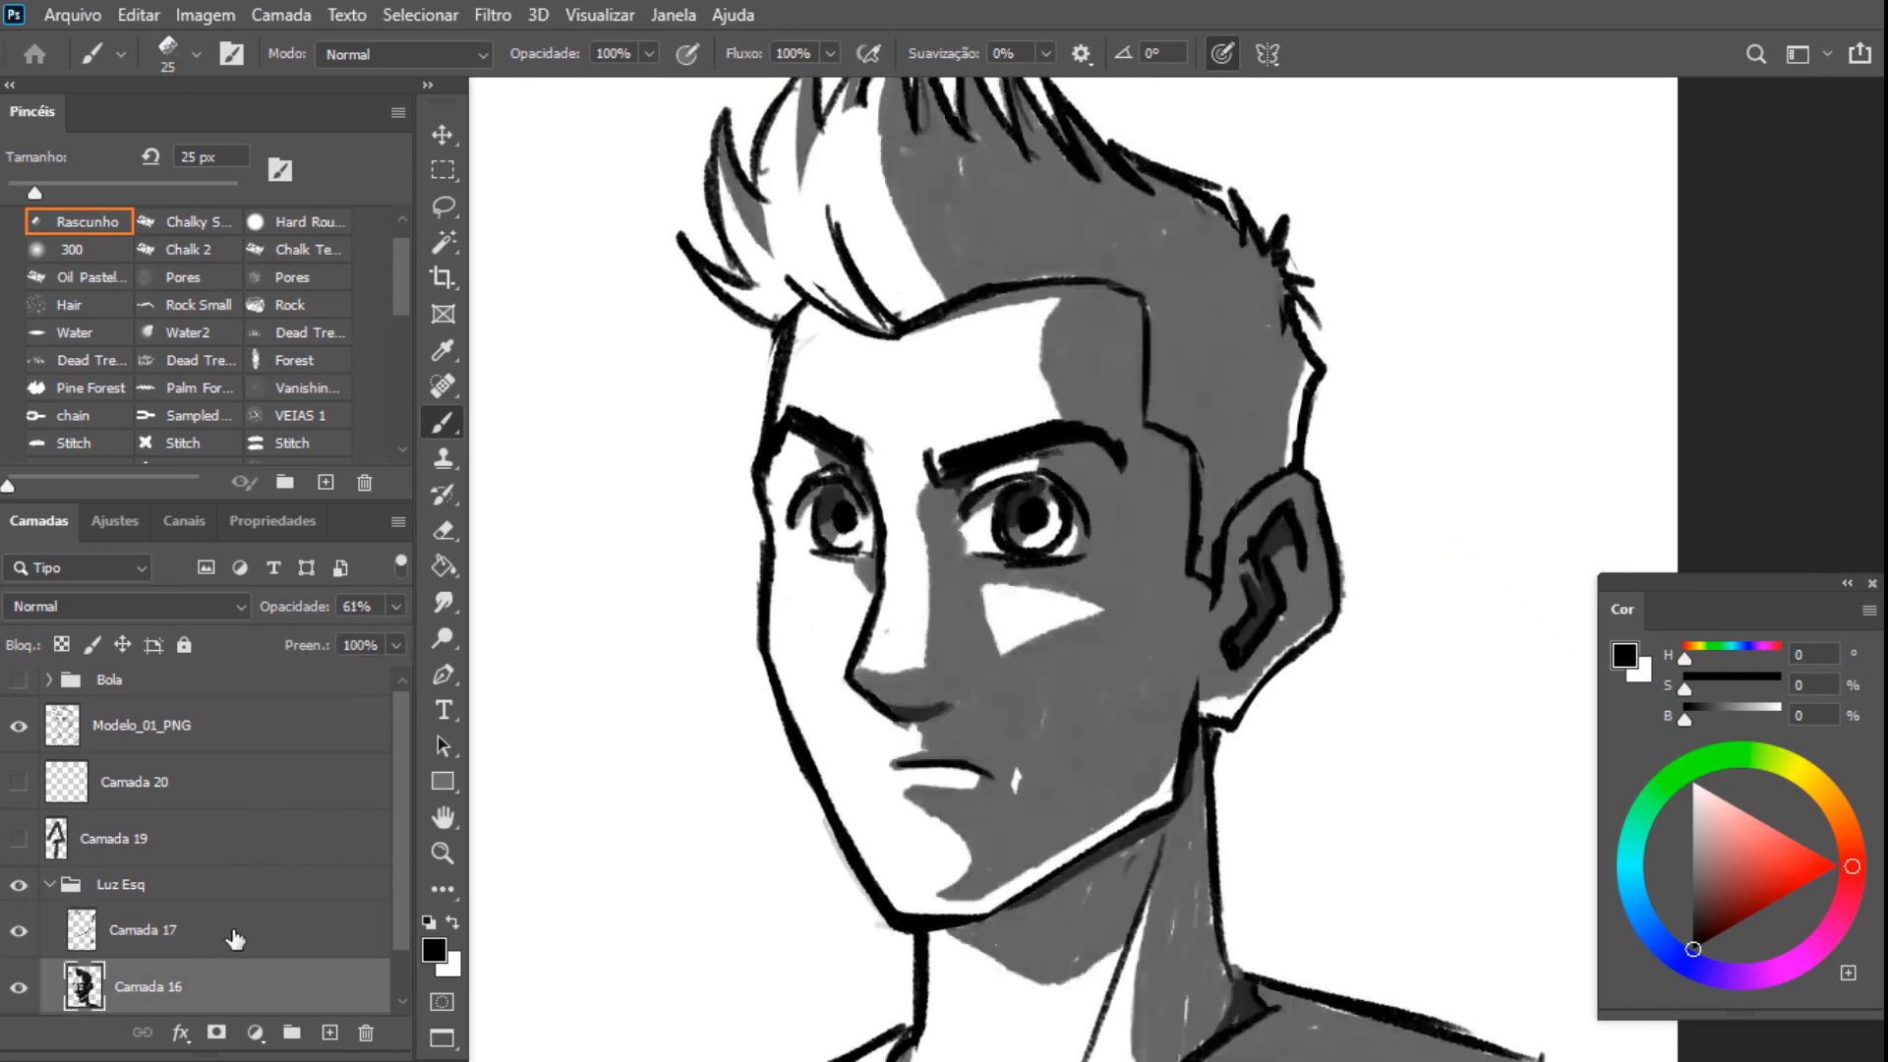
{"action": "left_click", "coordinate": [395, 605]}
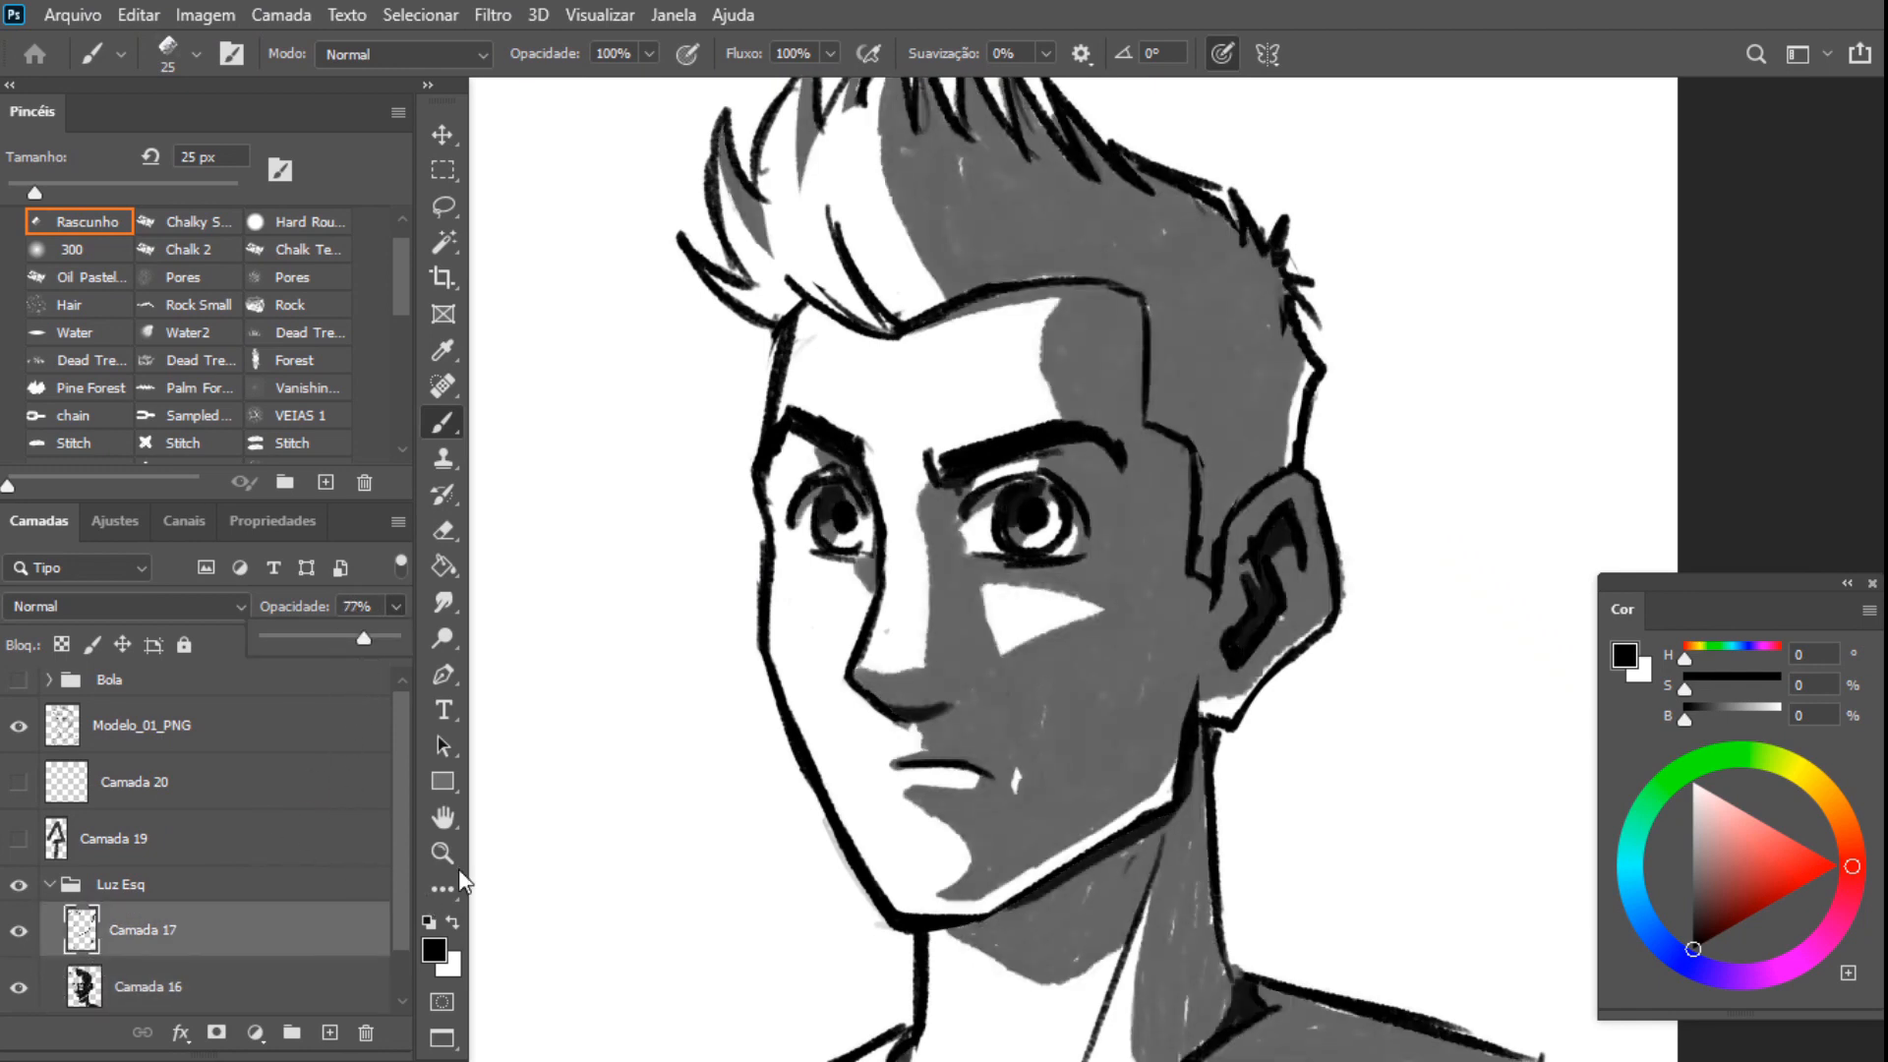
Set the opacity of Camada 17 to 48% and of Camada 16 to 22%
{"action": "key", "text": "space"}
{"action": "mouse_move", "coordinate": [738, 825]}
{"action": "left_mouse_down"}
{"action": "mouse_move", "coordinate": [729, 594]}
{"action": "mouse_move", "coordinate": [604, 795]}
{"action": "mouse_move", "coordinate": [717, 877]}
{"action": "left_mouse_up"}
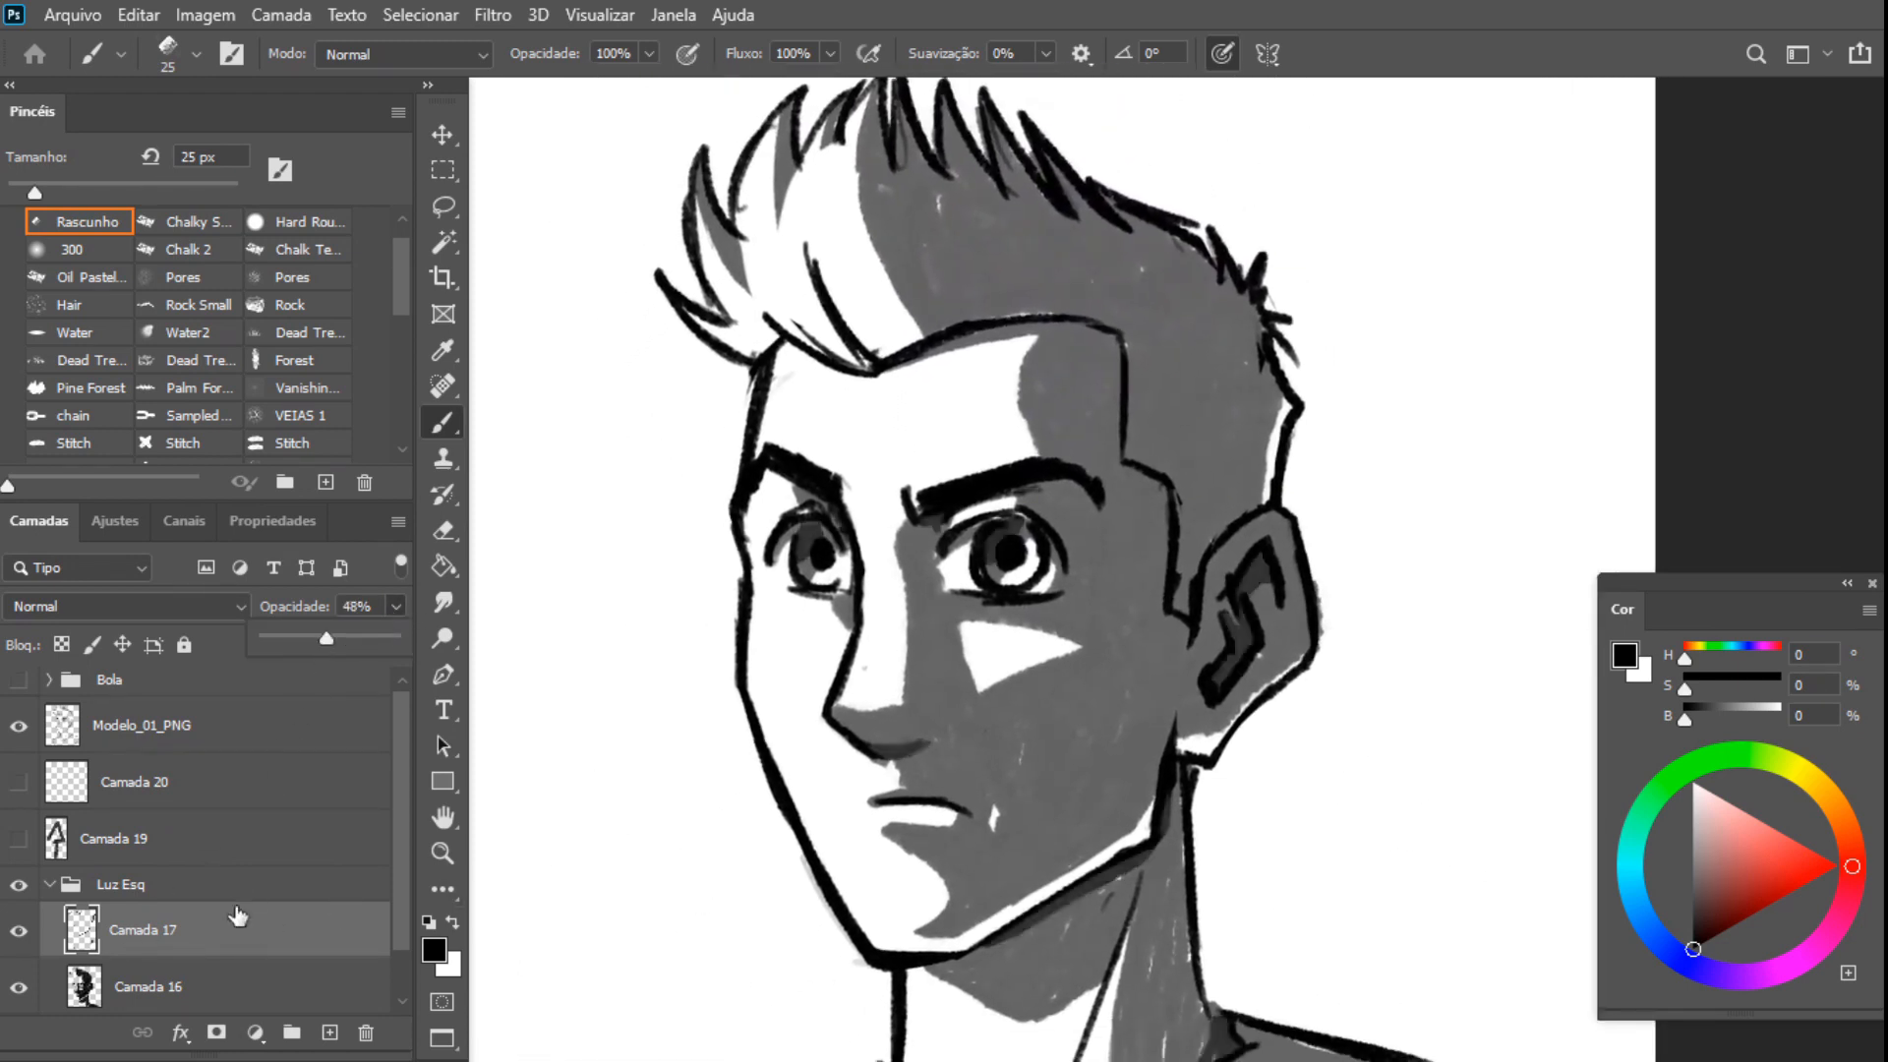
{"action": "left_click", "coordinate": [216, 986]}
{"action": "left_click", "coordinate": [396, 606]}
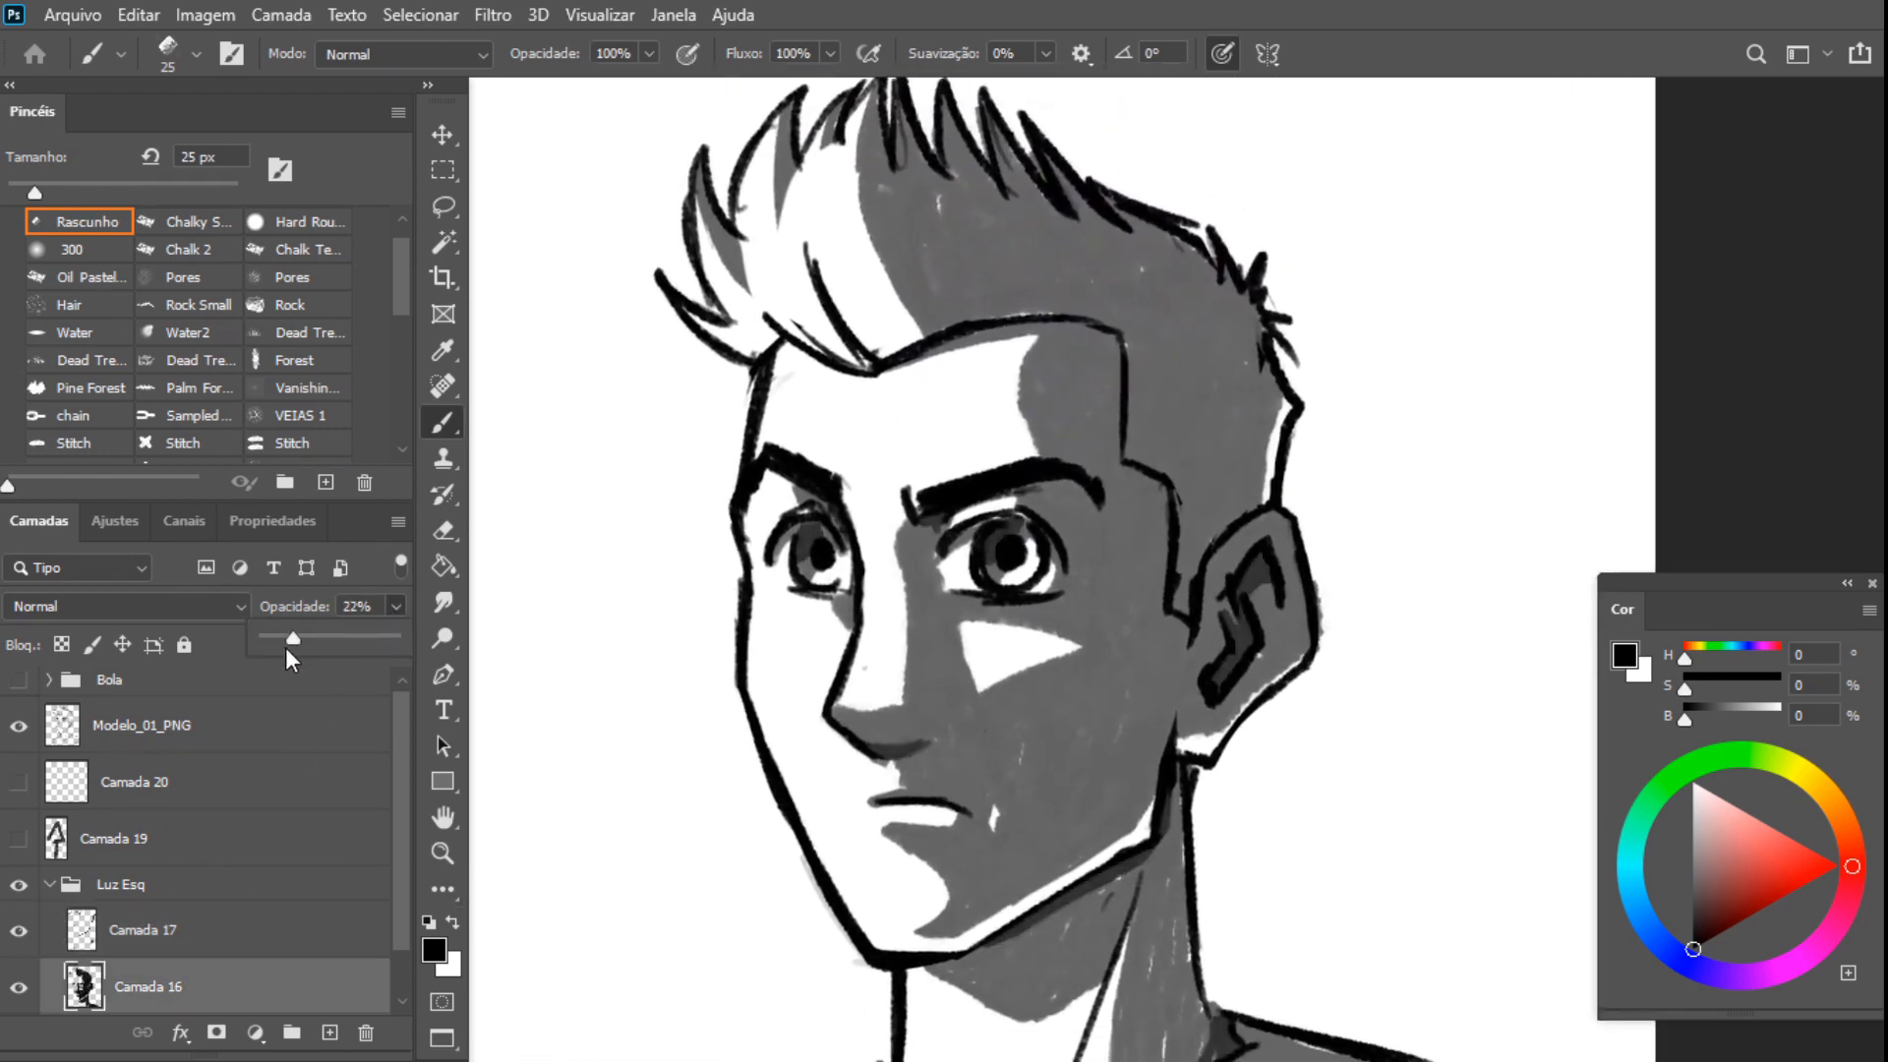
Hide the Luz Esq group and show the arrow layer Camada 19
{"action": "left_click", "coordinate": [16, 884]}
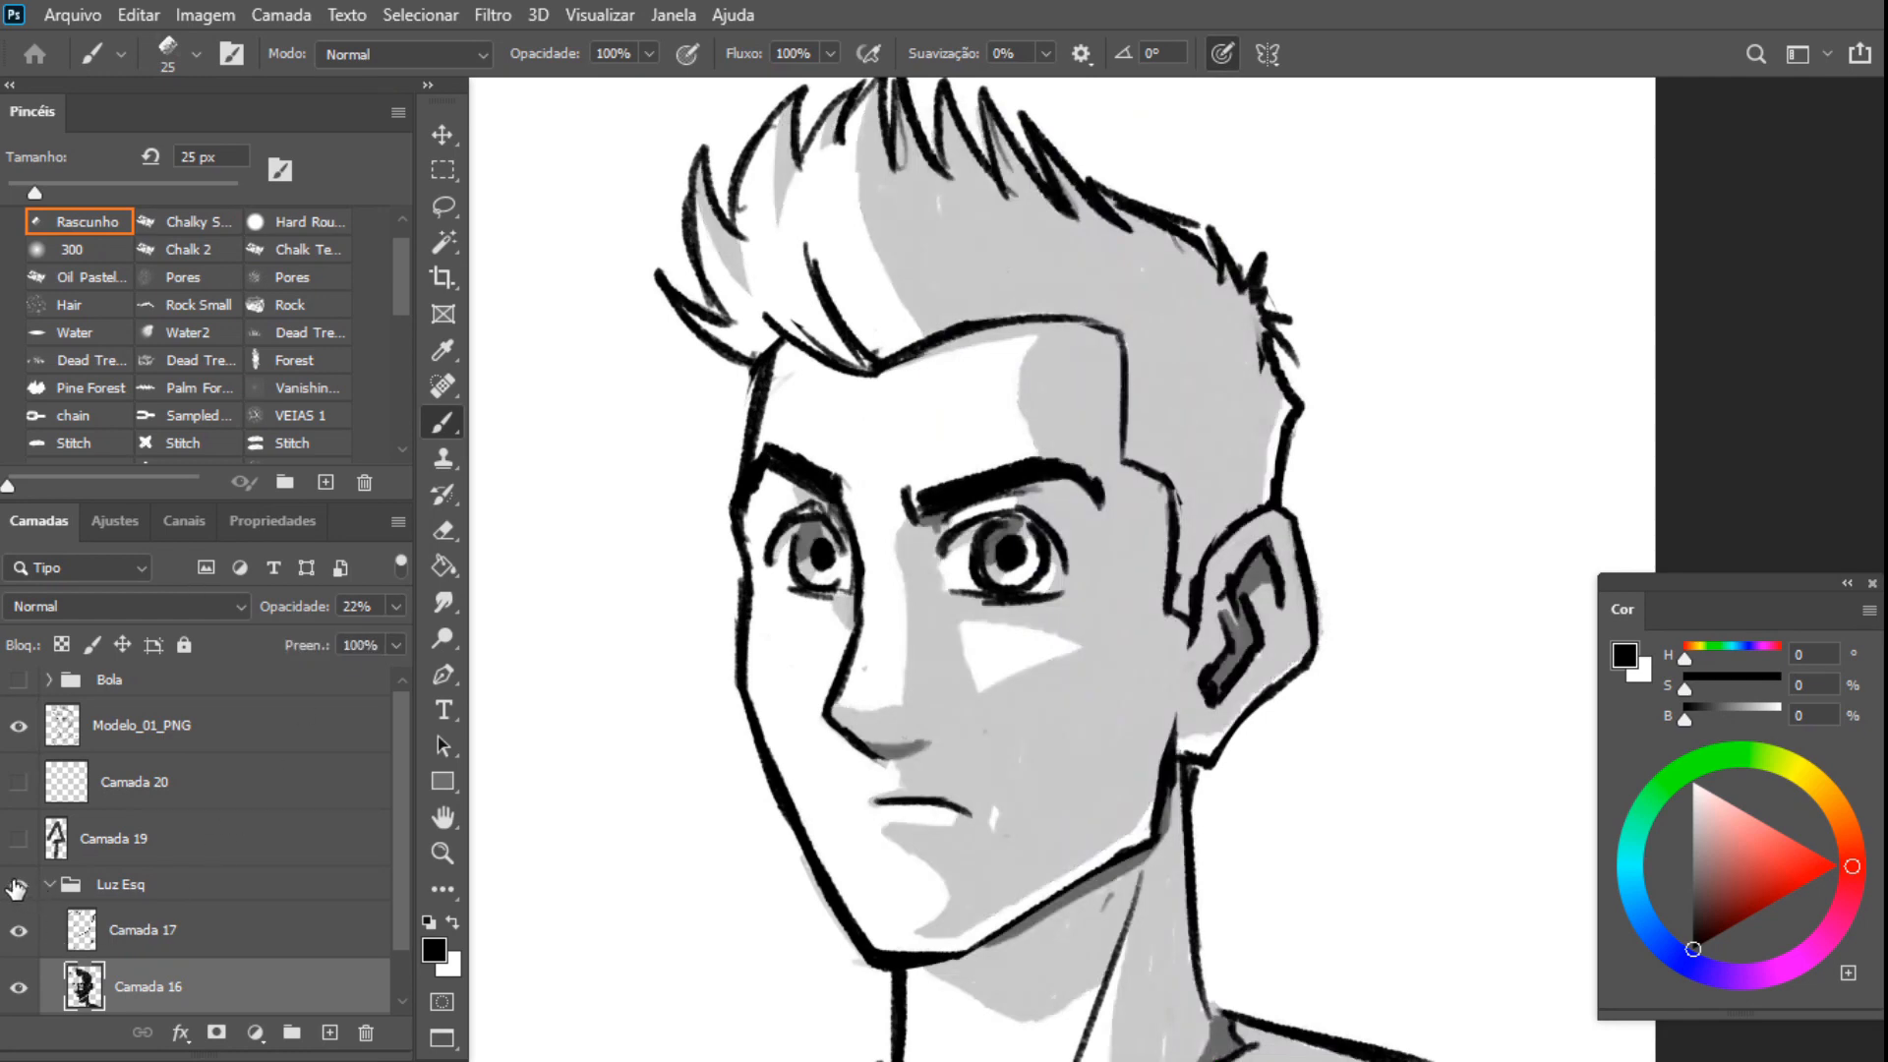
{"action": "left_click", "coordinate": [16, 884]}
{"action": "left_click", "coordinate": [19, 839]}
{"action": "left_click_drag", "start_coordinate": [658, 949], "coordinate": [676, 599]}
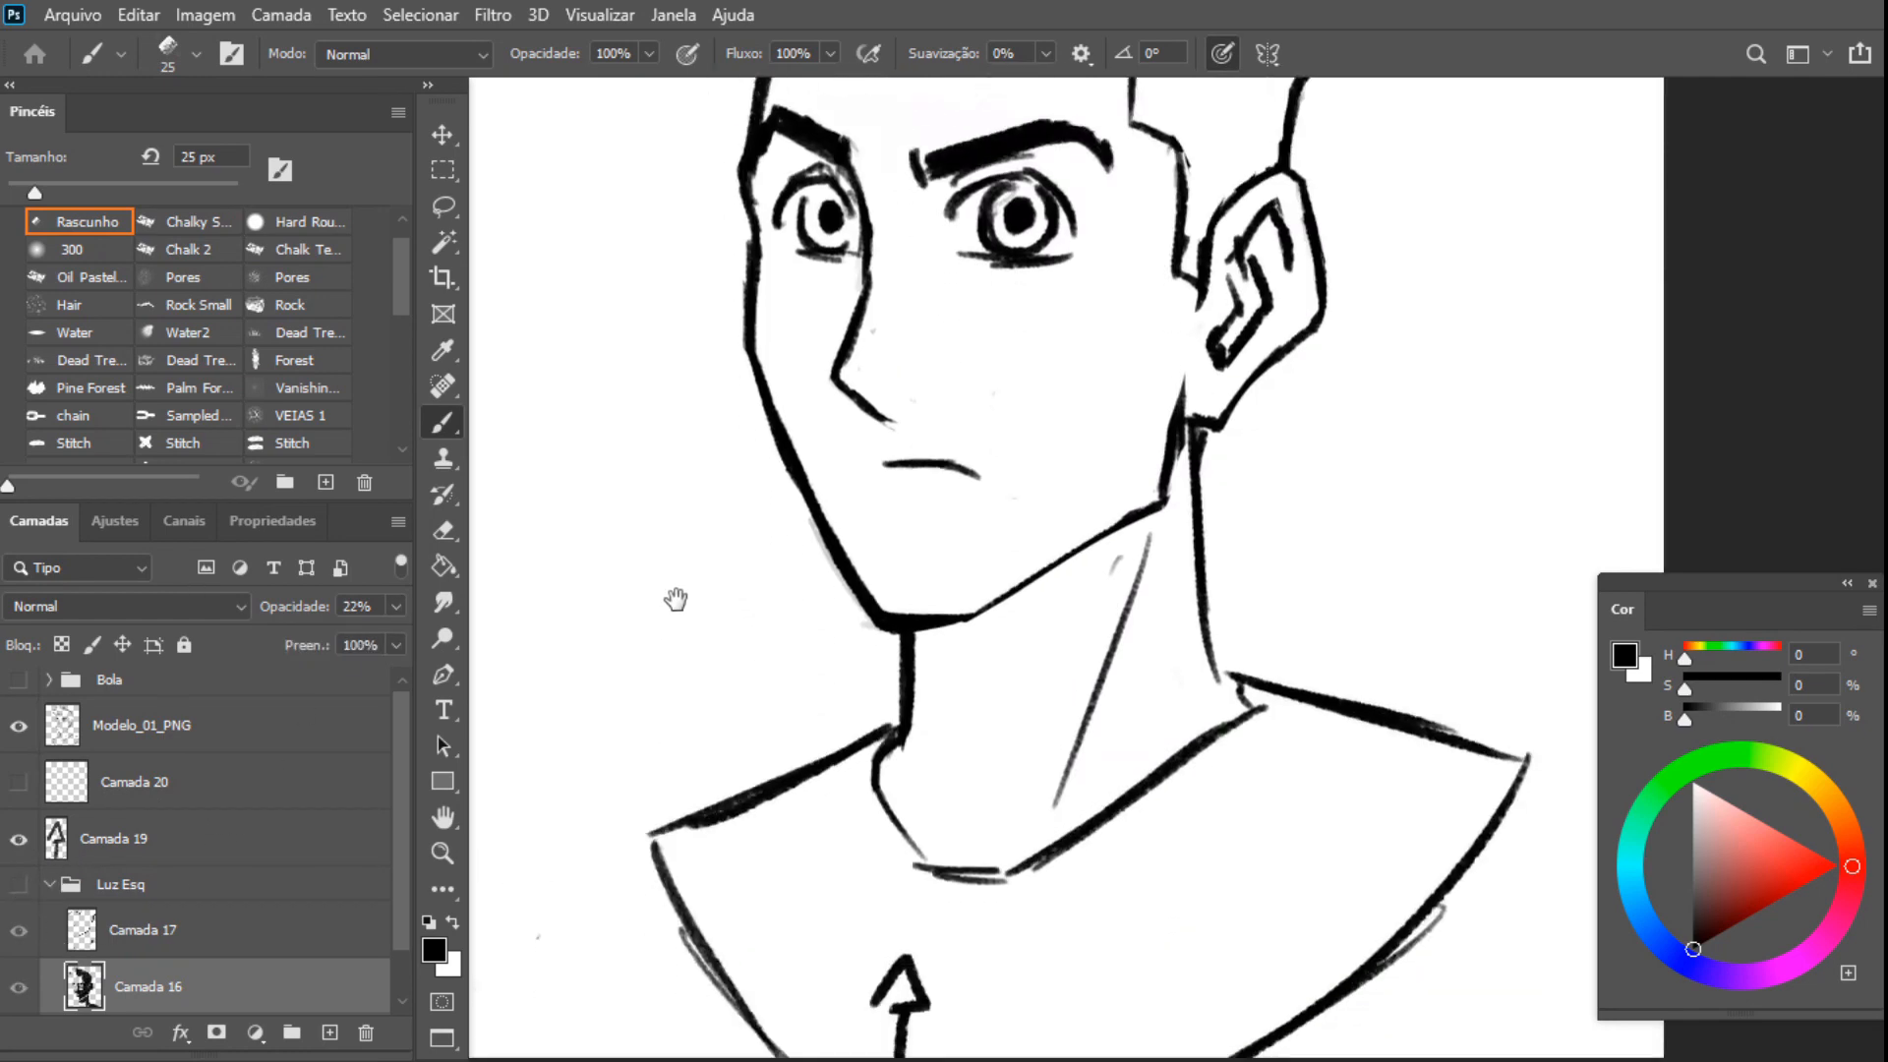
{"action": "left_click_drag", "start_coordinate": [708, 527], "coordinate": [696, 898]}
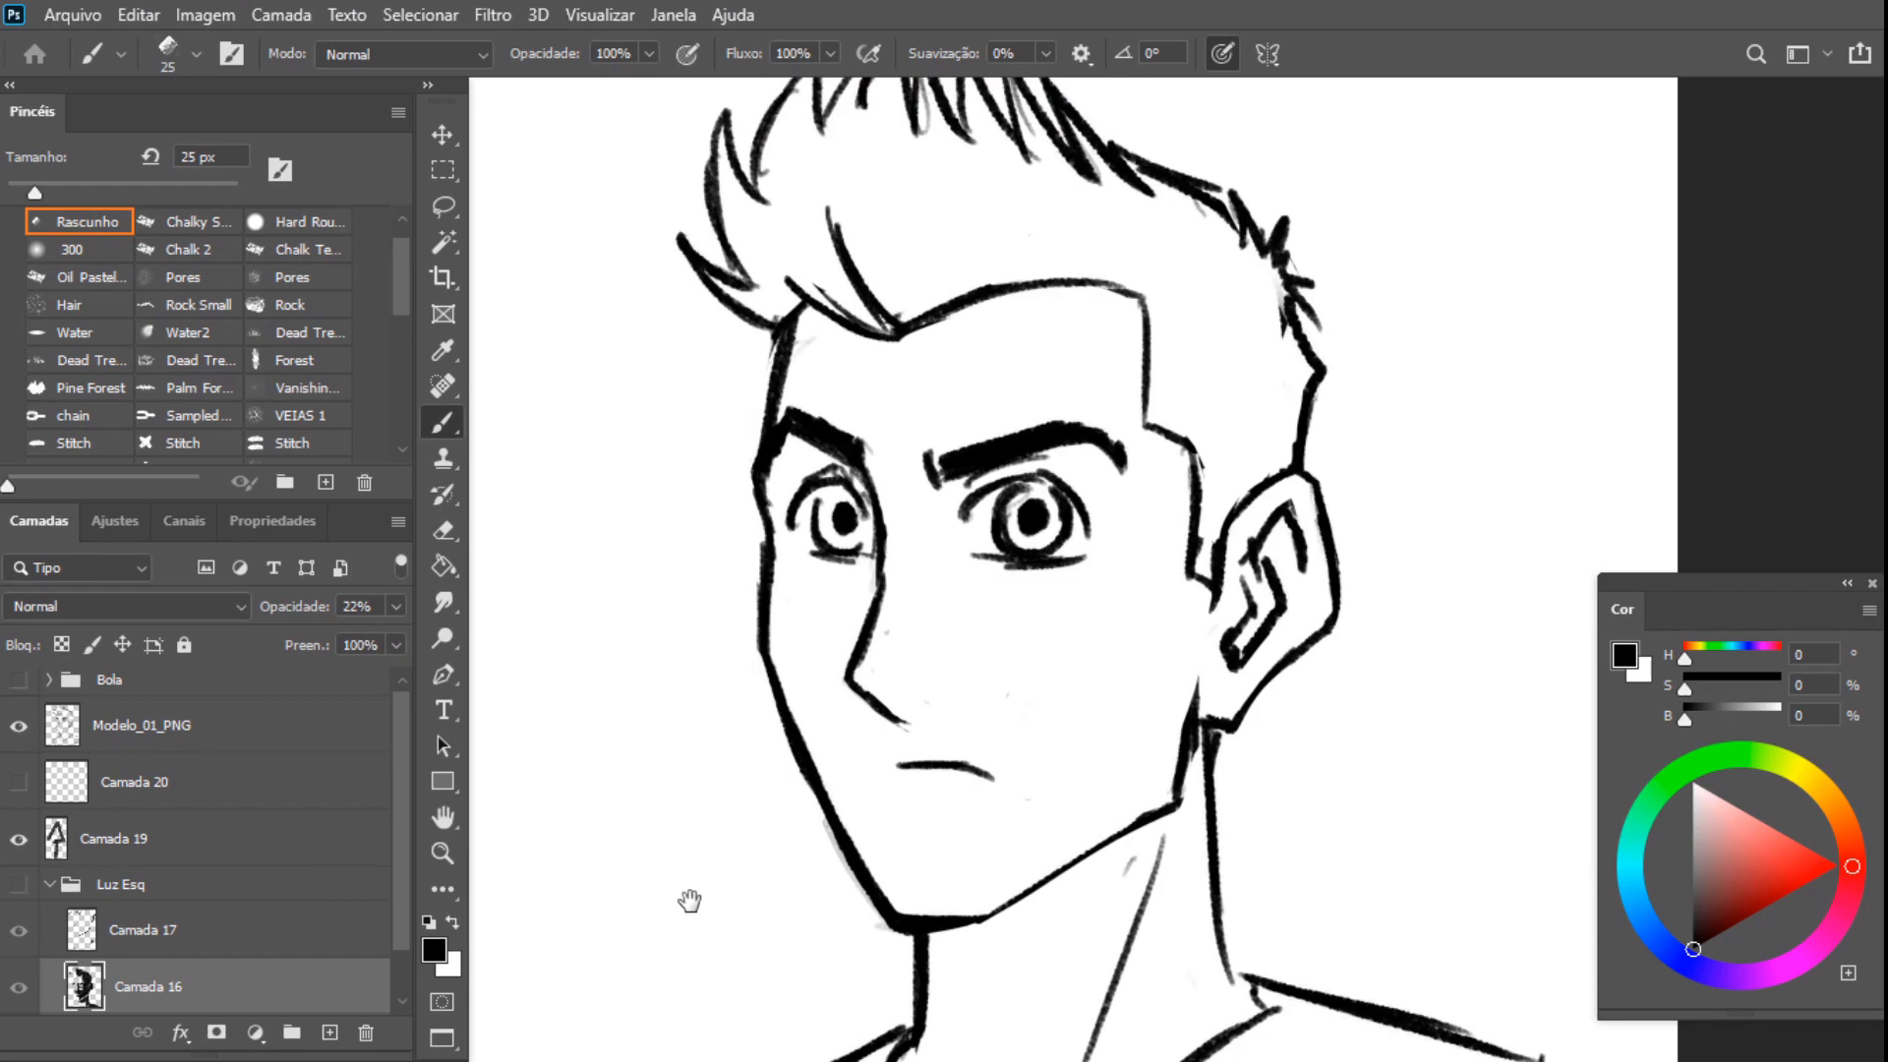
Select Camada 20 and make it visible
{"action": "left_click", "coordinate": [126, 794]}
{"action": "left_click", "coordinate": [18, 781]}
{"action": "scroll", "coordinate": [934, 661], "scroll_direction": "up", "scroll_amount": 1}
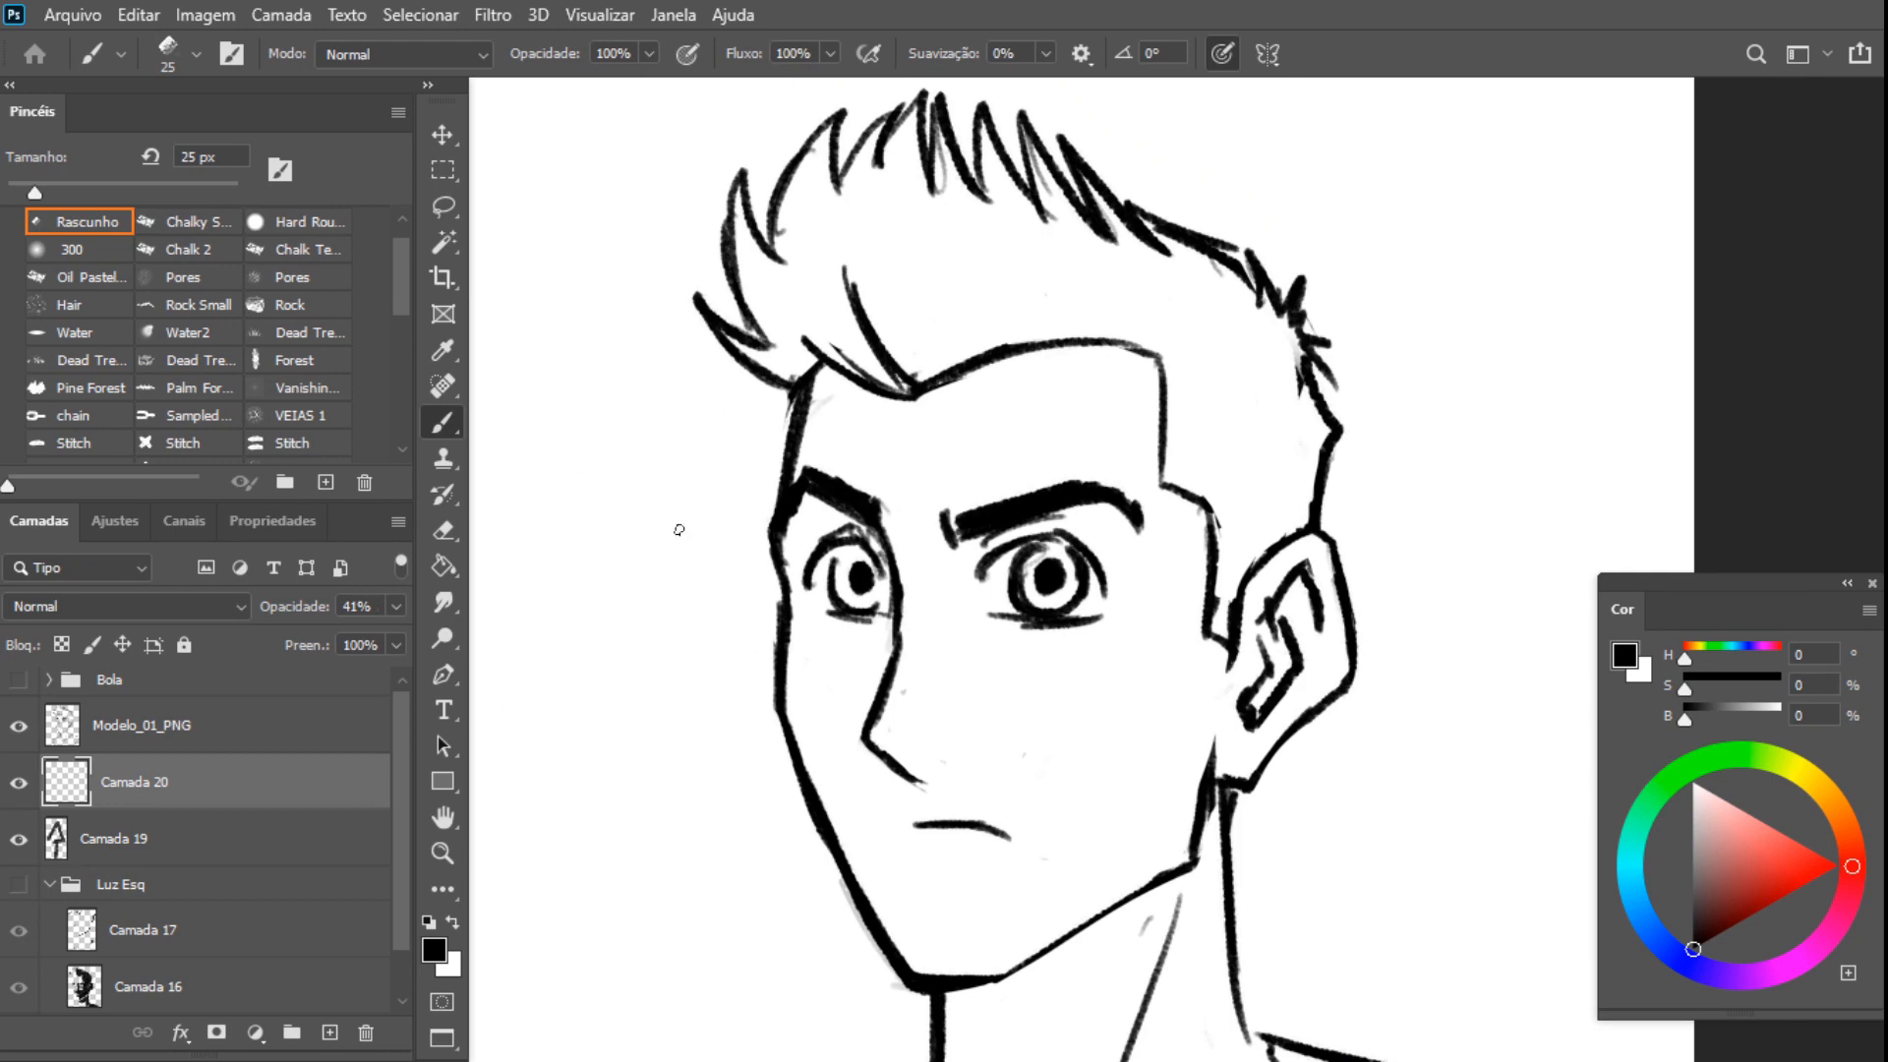
Paint flat shadows on the face's far edge, beneath both eyes and over the side of the nose
{"action": "mouse_move", "coordinate": [801, 570]}
{"action": "left_mouse_down"}
{"action": "mouse_move", "coordinate": [782, 686]}
{"action": "mouse_move", "coordinate": [818, 629]}
{"action": "mouse_move", "coordinate": [789, 668]}
{"action": "mouse_move", "coordinate": [806, 619]}
{"action": "mouse_move", "coordinate": [788, 596]}
{"action": "mouse_move", "coordinate": [810, 629]}
{"action": "mouse_move", "coordinate": [788, 618]}
{"action": "mouse_move", "coordinate": [884, 641]}
{"action": "left_mouse_up"}
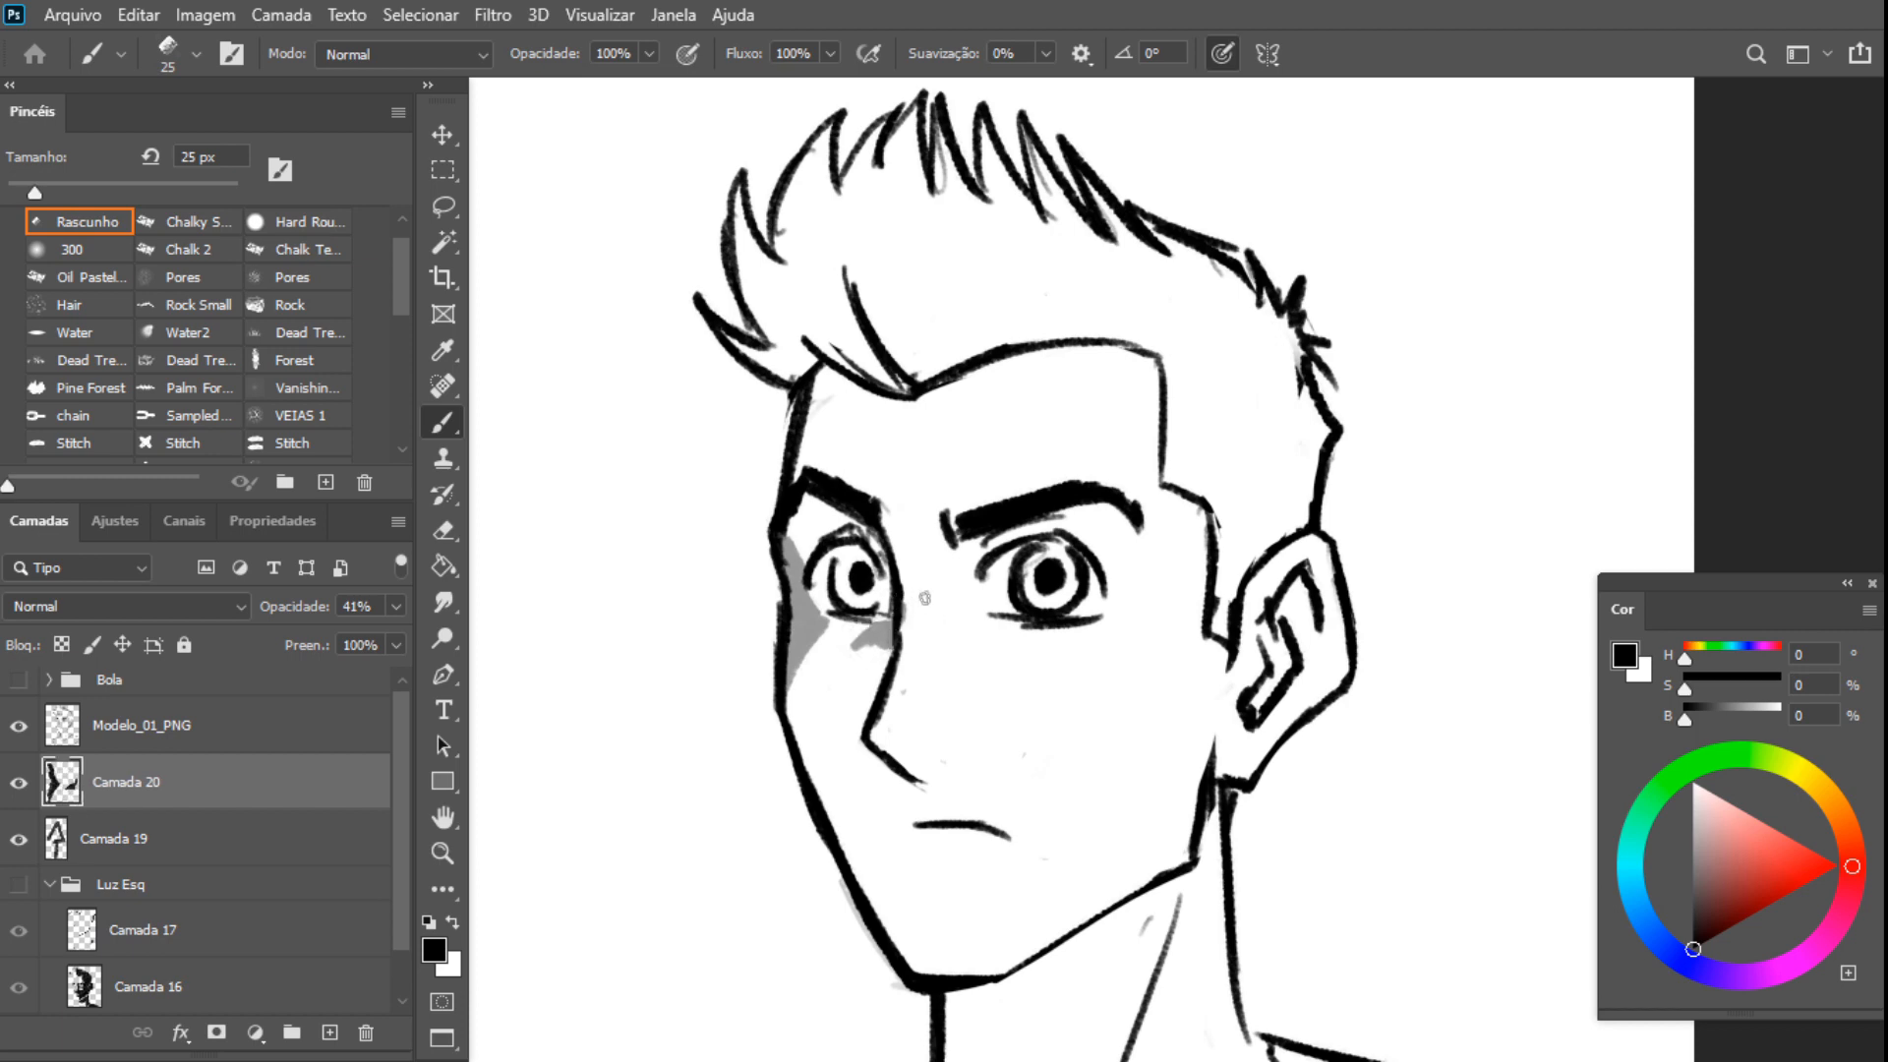
{"action": "mouse_move", "coordinate": [975, 635]}
{"action": "left_mouse_down"}
{"action": "mouse_move", "coordinate": [1018, 651]}
{"action": "mouse_move", "coordinate": [1003, 651]}
{"action": "left_mouse_up"}
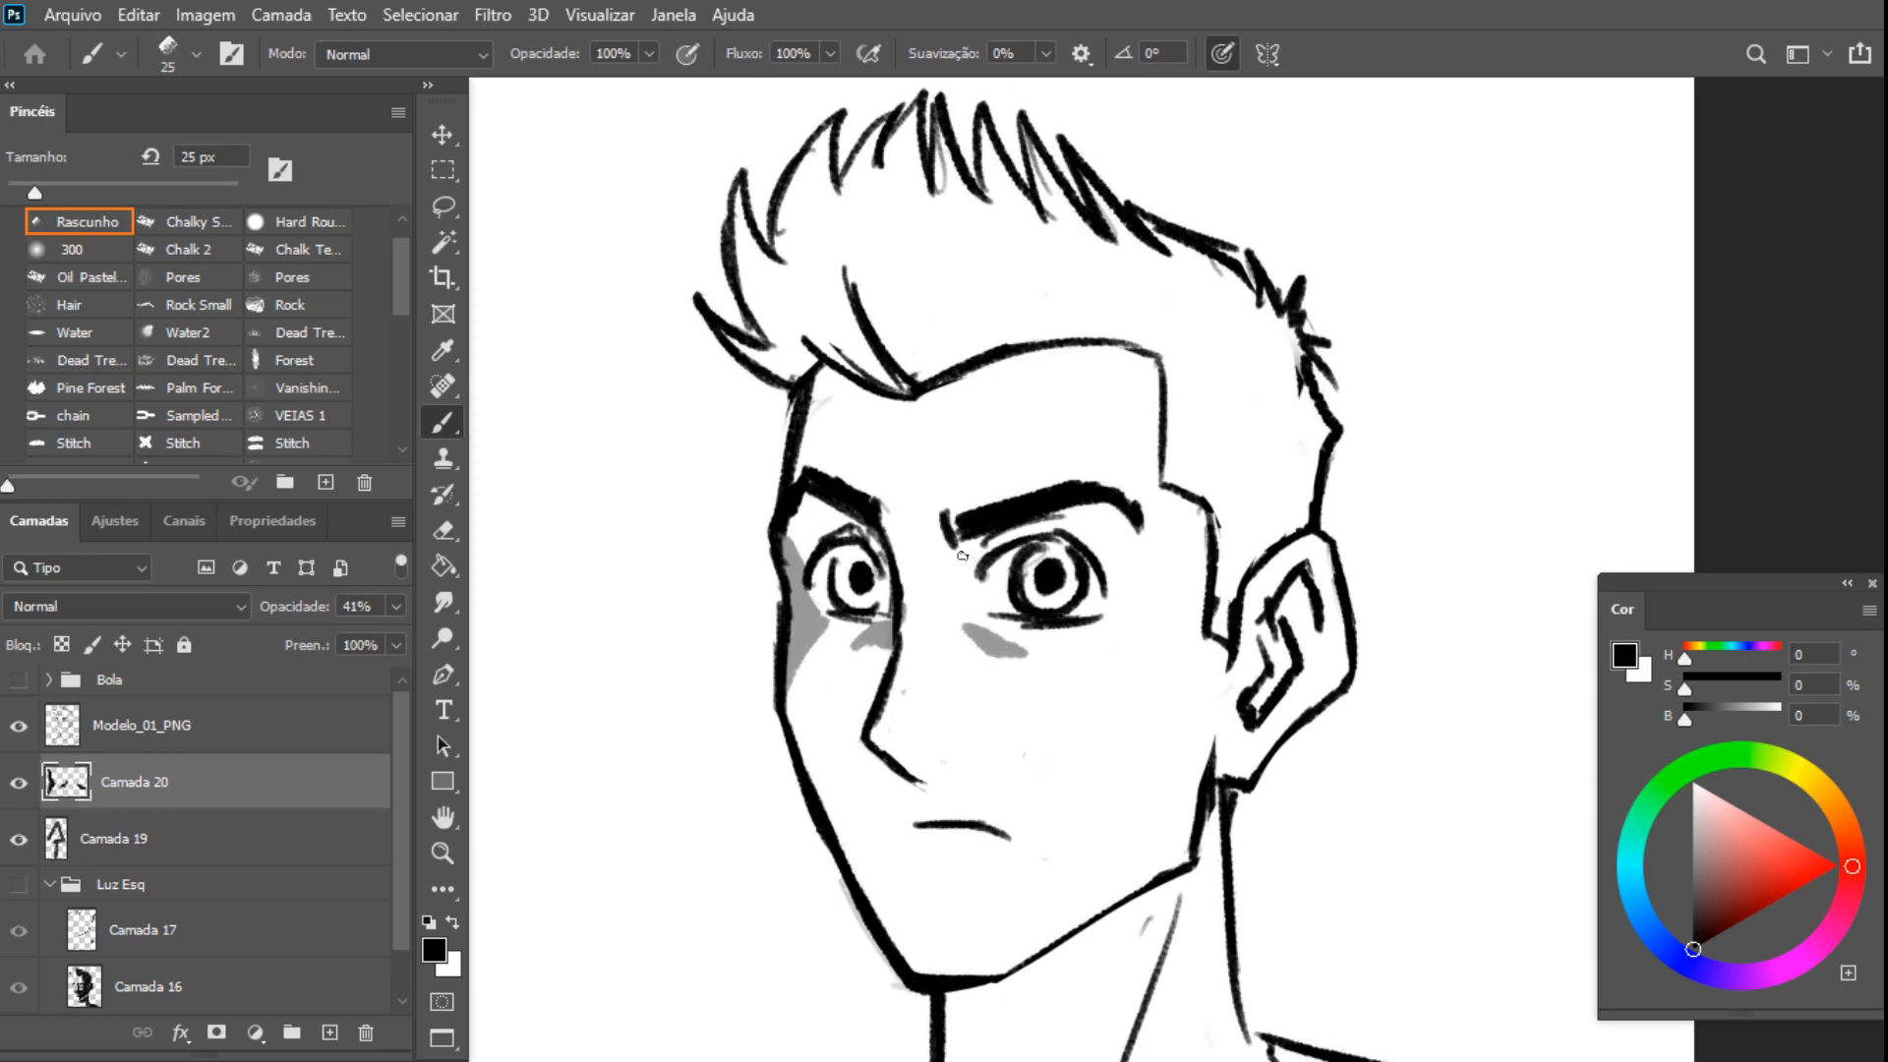
{"action": "mouse_move", "coordinate": [968, 616]}
{"action": "left_mouse_down"}
{"action": "mouse_move", "coordinate": [929, 551]}
{"action": "mouse_move", "coordinate": [911, 554]}
{"action": "mouse_move", "coordinate": [901, 607]}
{"action": "mouse_move", "coordinate": [925, 641]}
{"action": "mouse_move", "coordinate": [944, 600]}
{"action": "mouse_move", "coordinate": [962, 696]}
{"action": "mouse_move", "coordinate": [872, 739]}
{"action": "mouse_move", "coordinate": [949, 741]}
{"action": "mouse_move", "coordinate": [956, 641]}
{"action": "mouse_move", "coordinate": [936, 731]}
{"action": "mouse_move", "coordinate": [915, 623]}
{"action": "mouse_move", "coordinate": [901, 692]}
{"action": "left_mouse_up"}
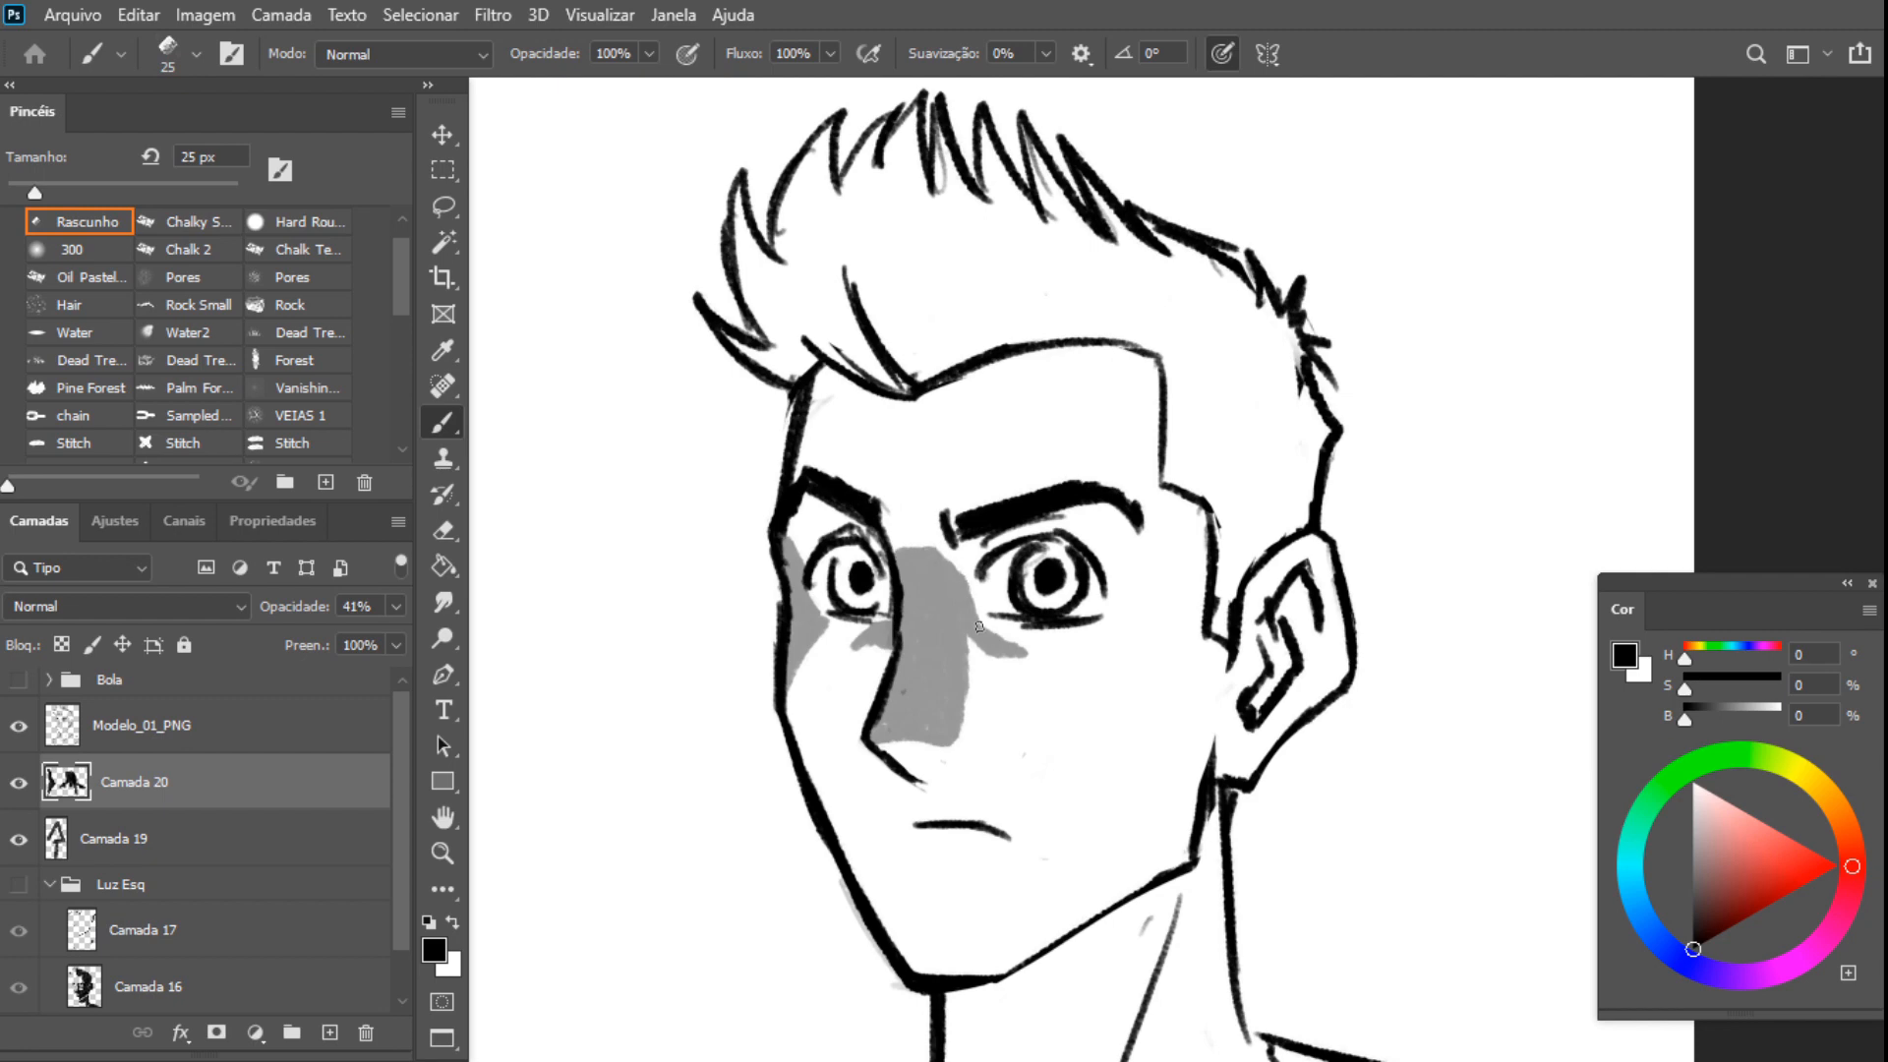
{"action": "scroll", "coordinate": [897, 588], "scroll_direction": "down", "scroll_amount": 3}
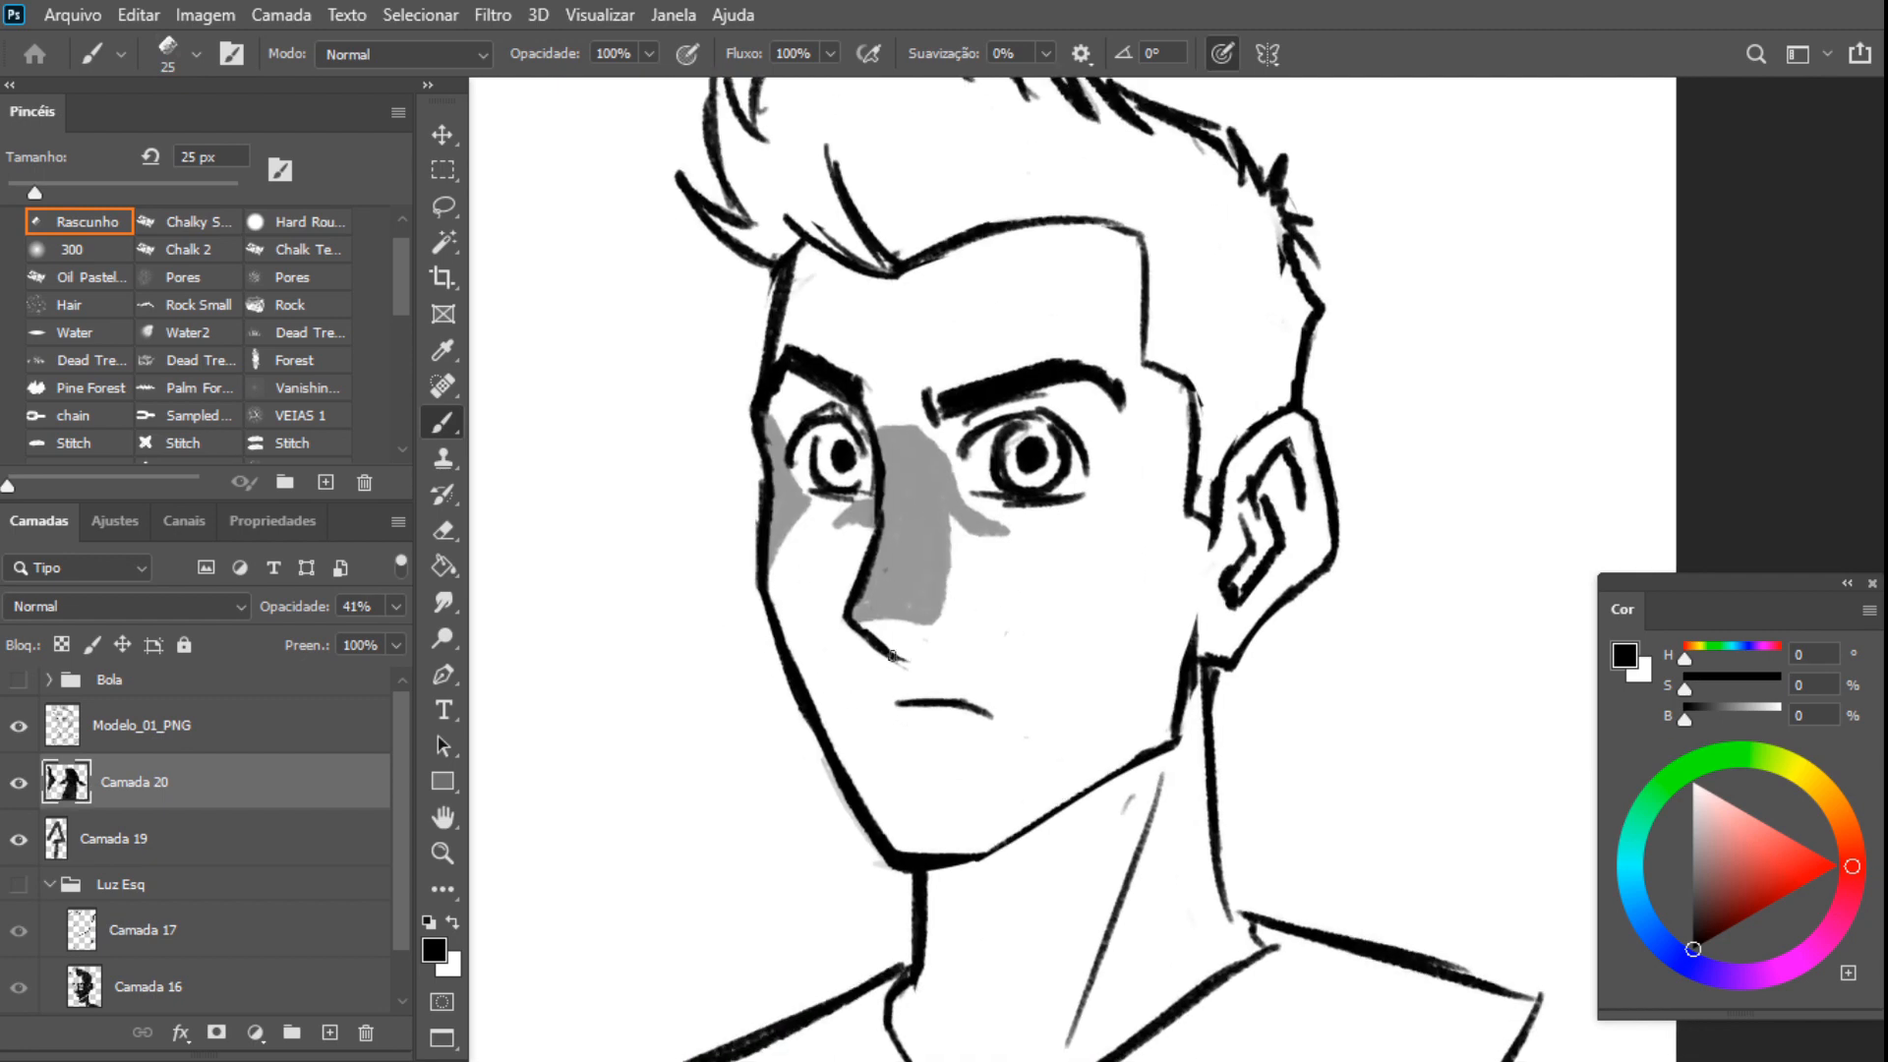
{"action": "left_click_drag", "start_coordinate": [845, 644], "coordinate": [952, 646]}
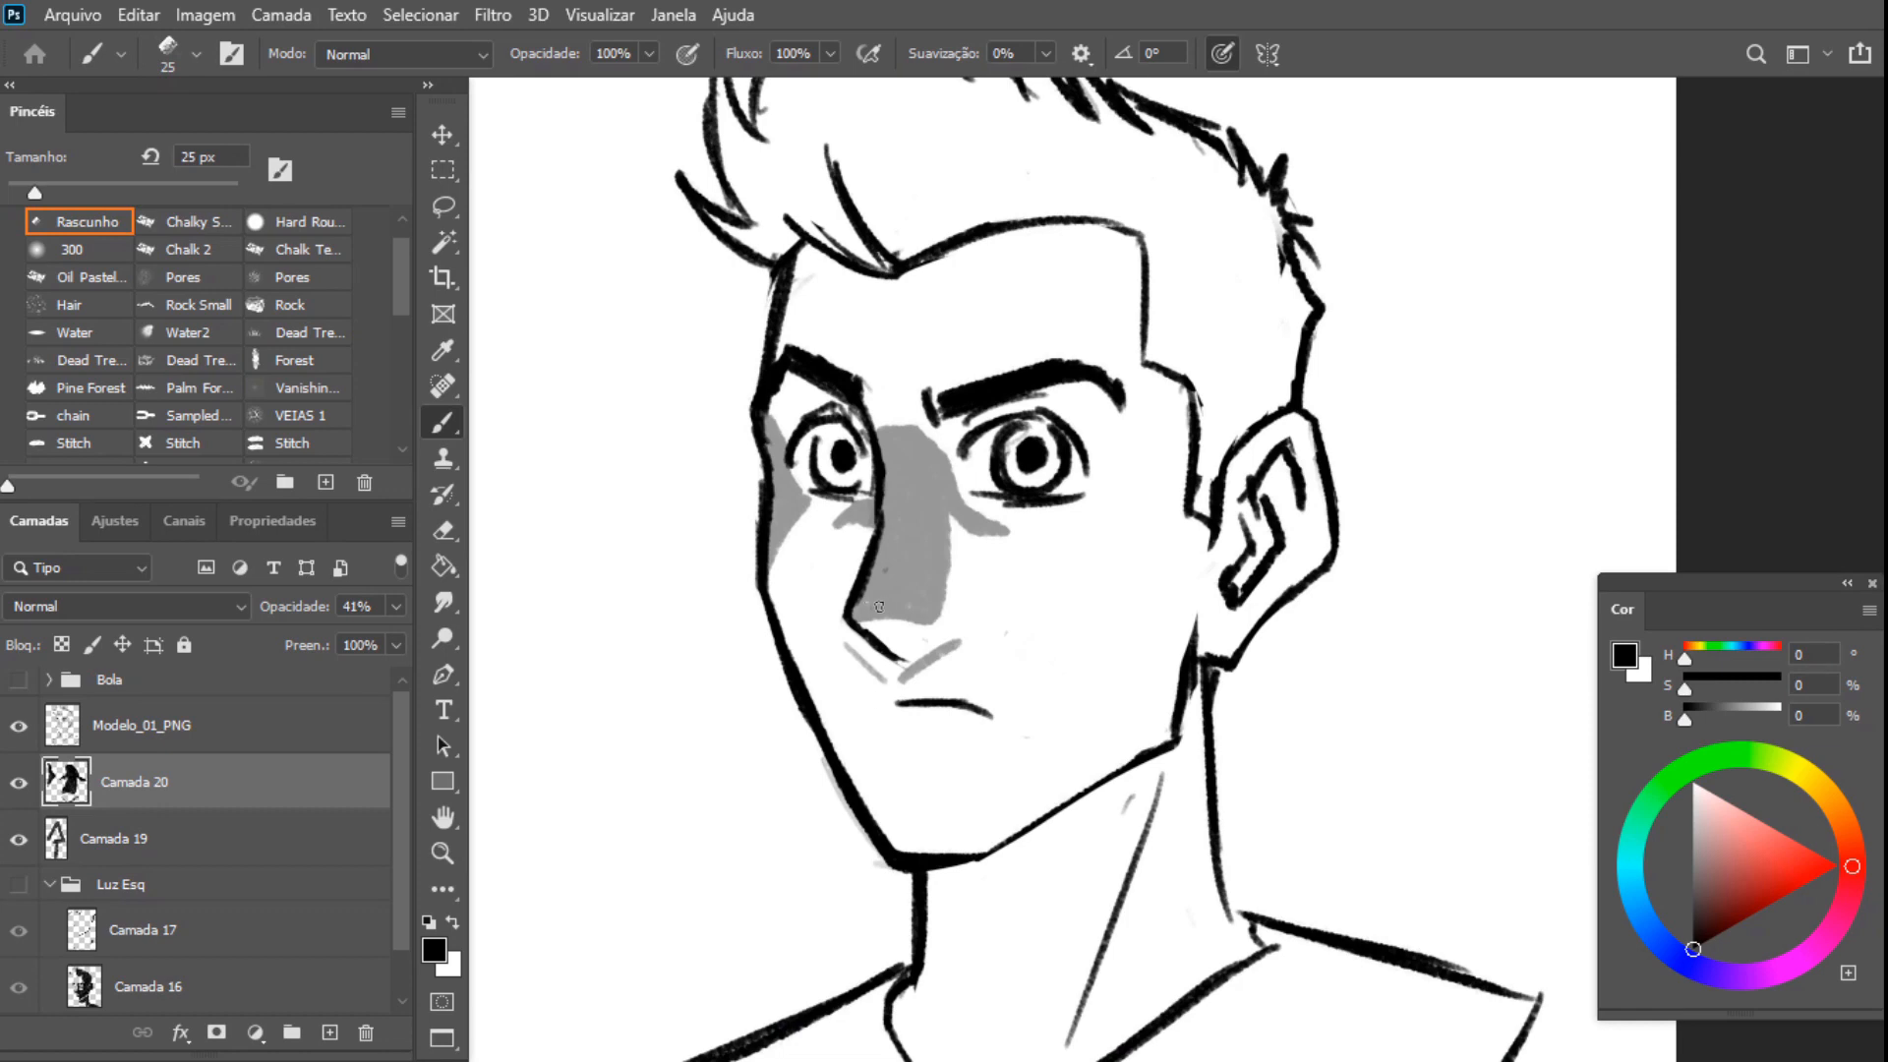
{"action": "key", "text": "ctrl+z"}
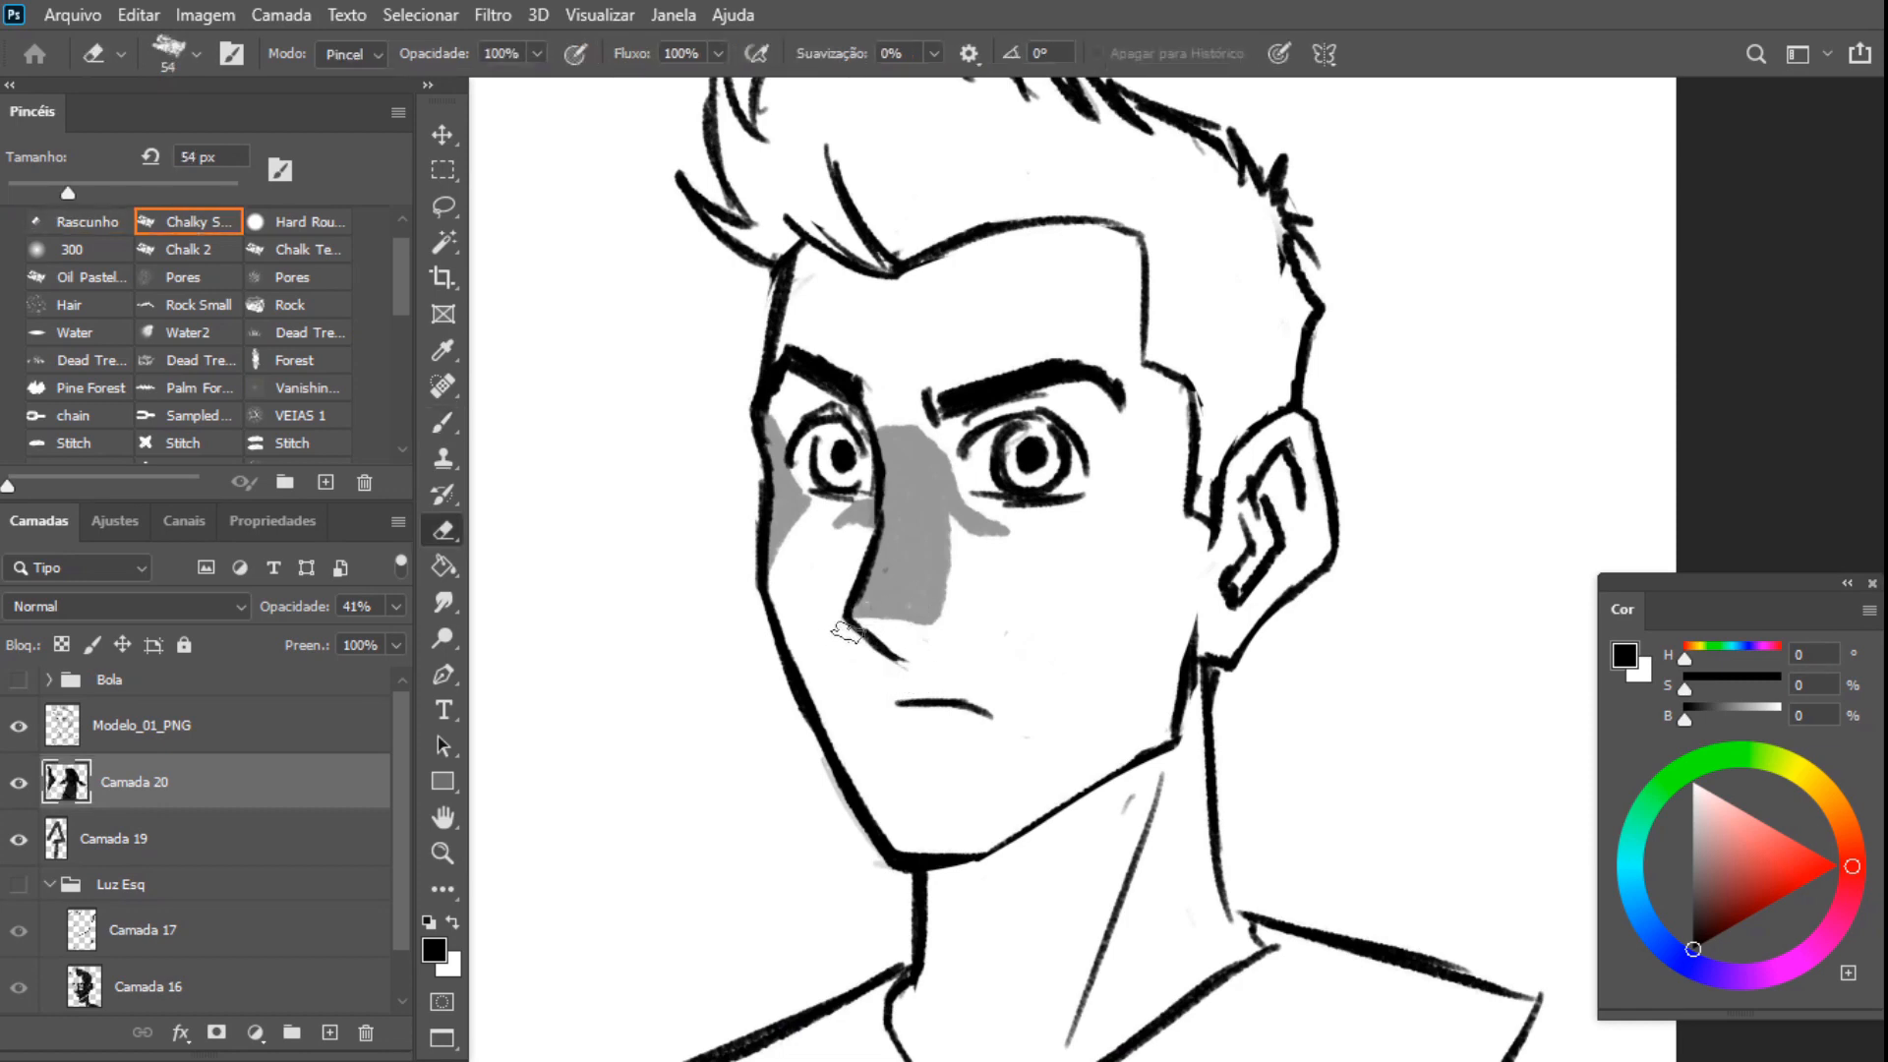
Paint the shadow inside the inner folds of the ear
{"action": "mouse_move", "coordinate": [1043, 634]}
{"action": "left_mouse_down"}
{"action": "mouse_move", "coordinate": [1037, 717]}
{"action": "mouse_move", "coordinate": [1011, 708]}
{"action": "left_mouse_up"}
{"action": "left_click_drag", "start_coordinate": [1219, 641], "coordinate": [1205, 666]}
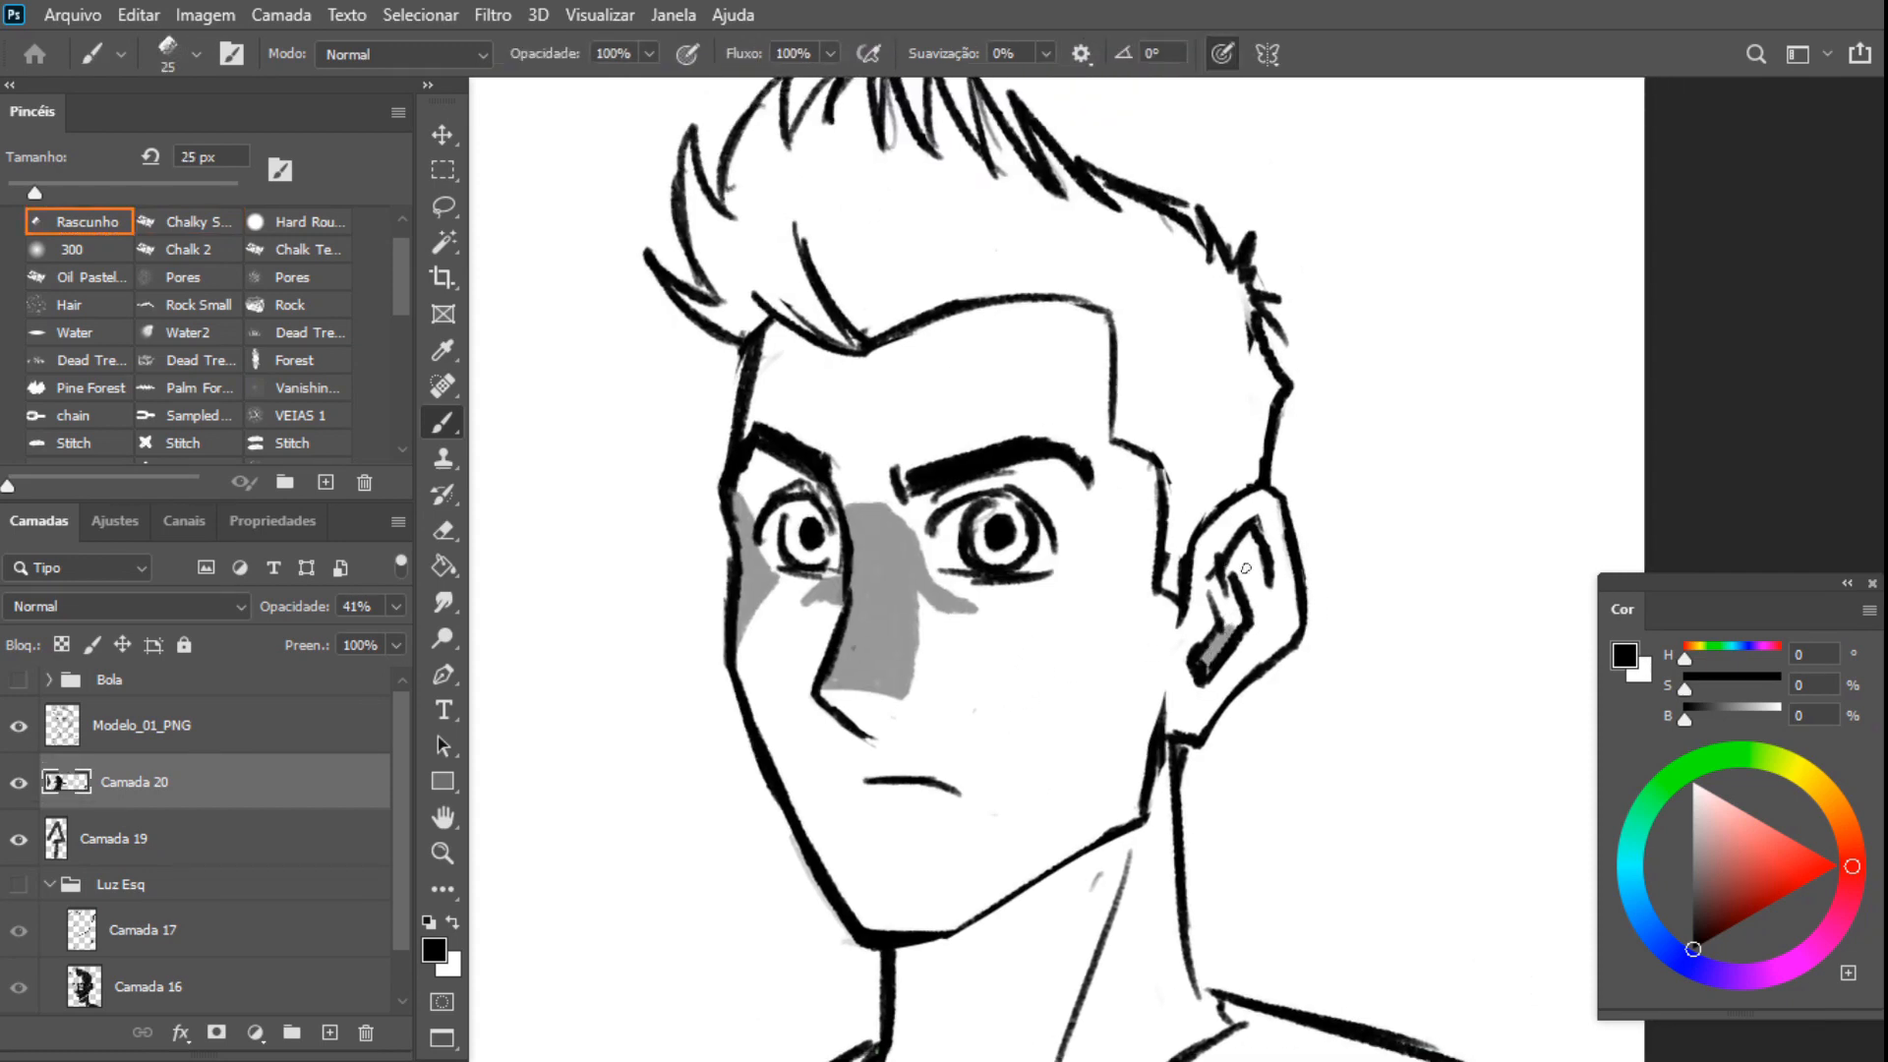
{"action": "mouse_move", "coordinate": [1245, 621]}
{"action": "left_mouse_down"}
{"action": "mouse_move", "coordinate": [1215, 578]}
{"action": "mouse_move", "coordinate": [1244, 617]}
{"action": "mouse_move", "coordinate": [1253, 568]}
{"action": "left_mouse_up"}
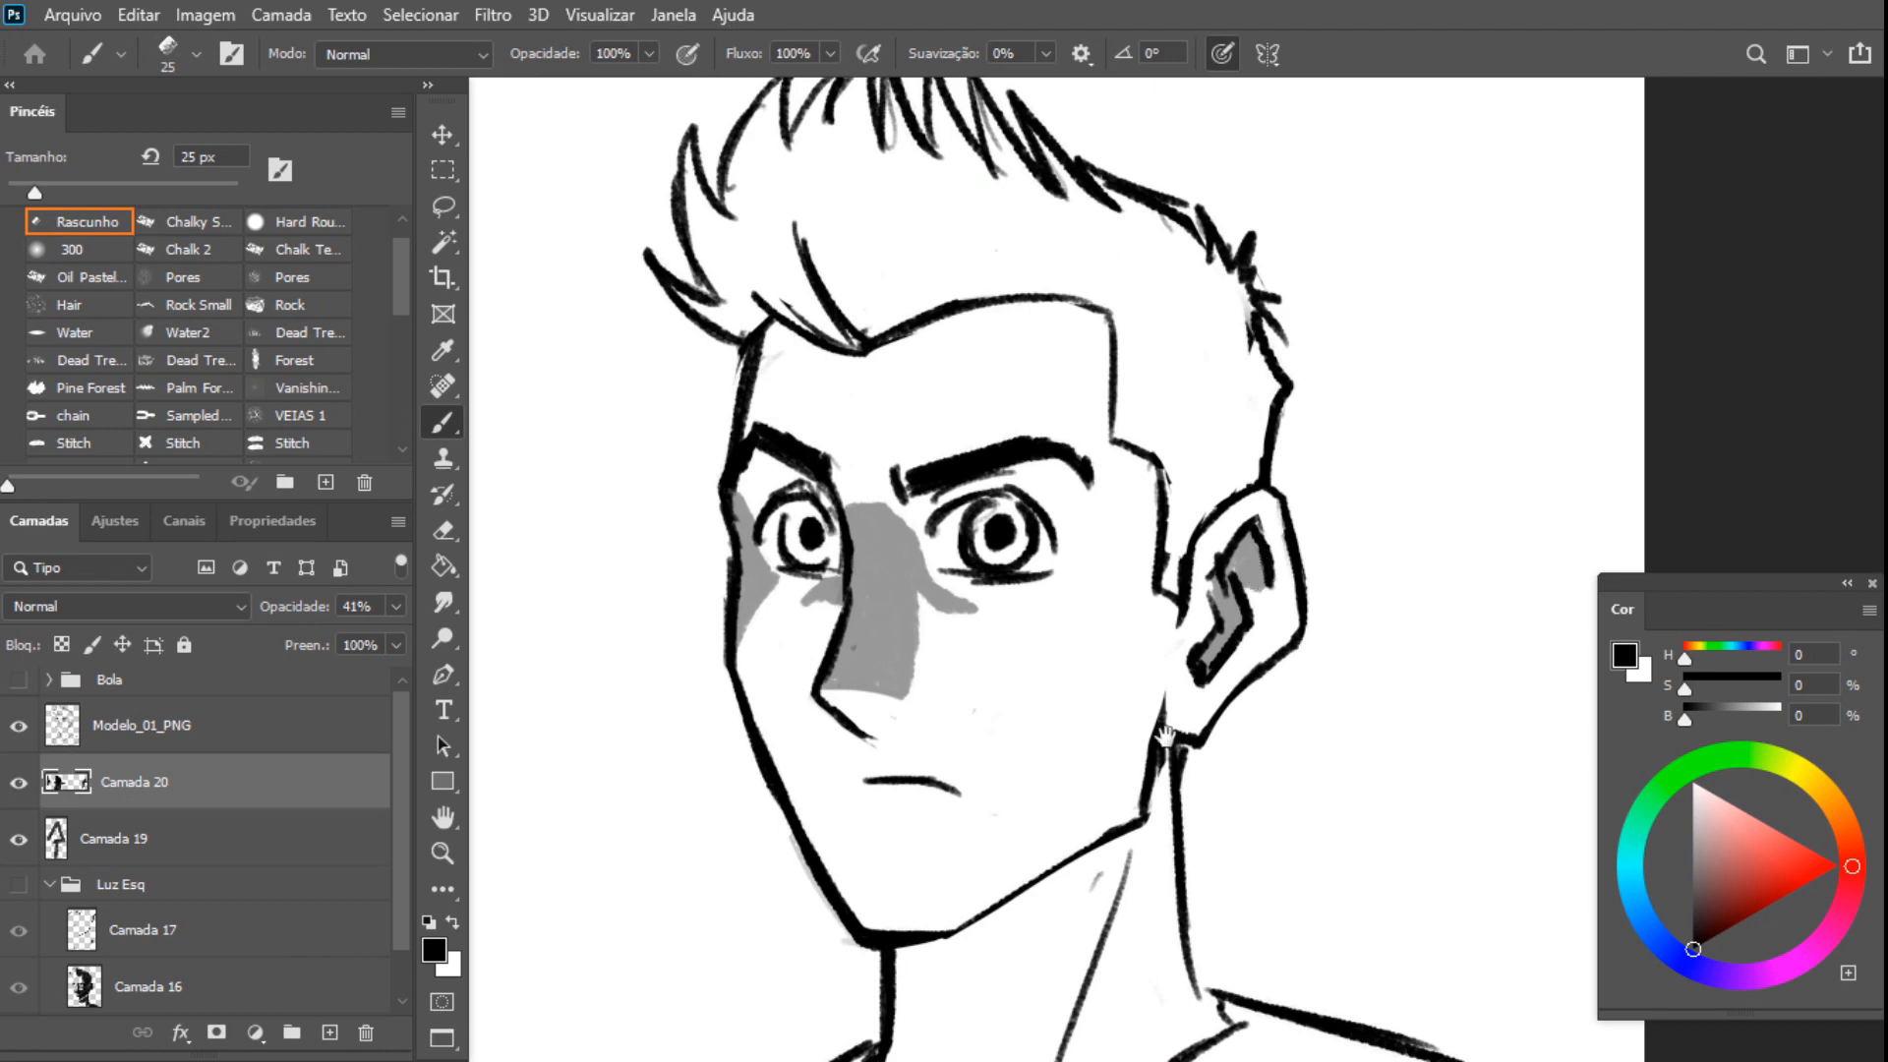
Shade the ear's rim and lobe, switching between brush and eraser to shape the shadow
{"action": "scroll", "coordinate": [1122, 582], "scroll_direction": "down", "scroll_amount": 3}
{"action": "scroll", "coordinate": [1122, 582], "scroll_direction": "right", "scroll_amount": 1}
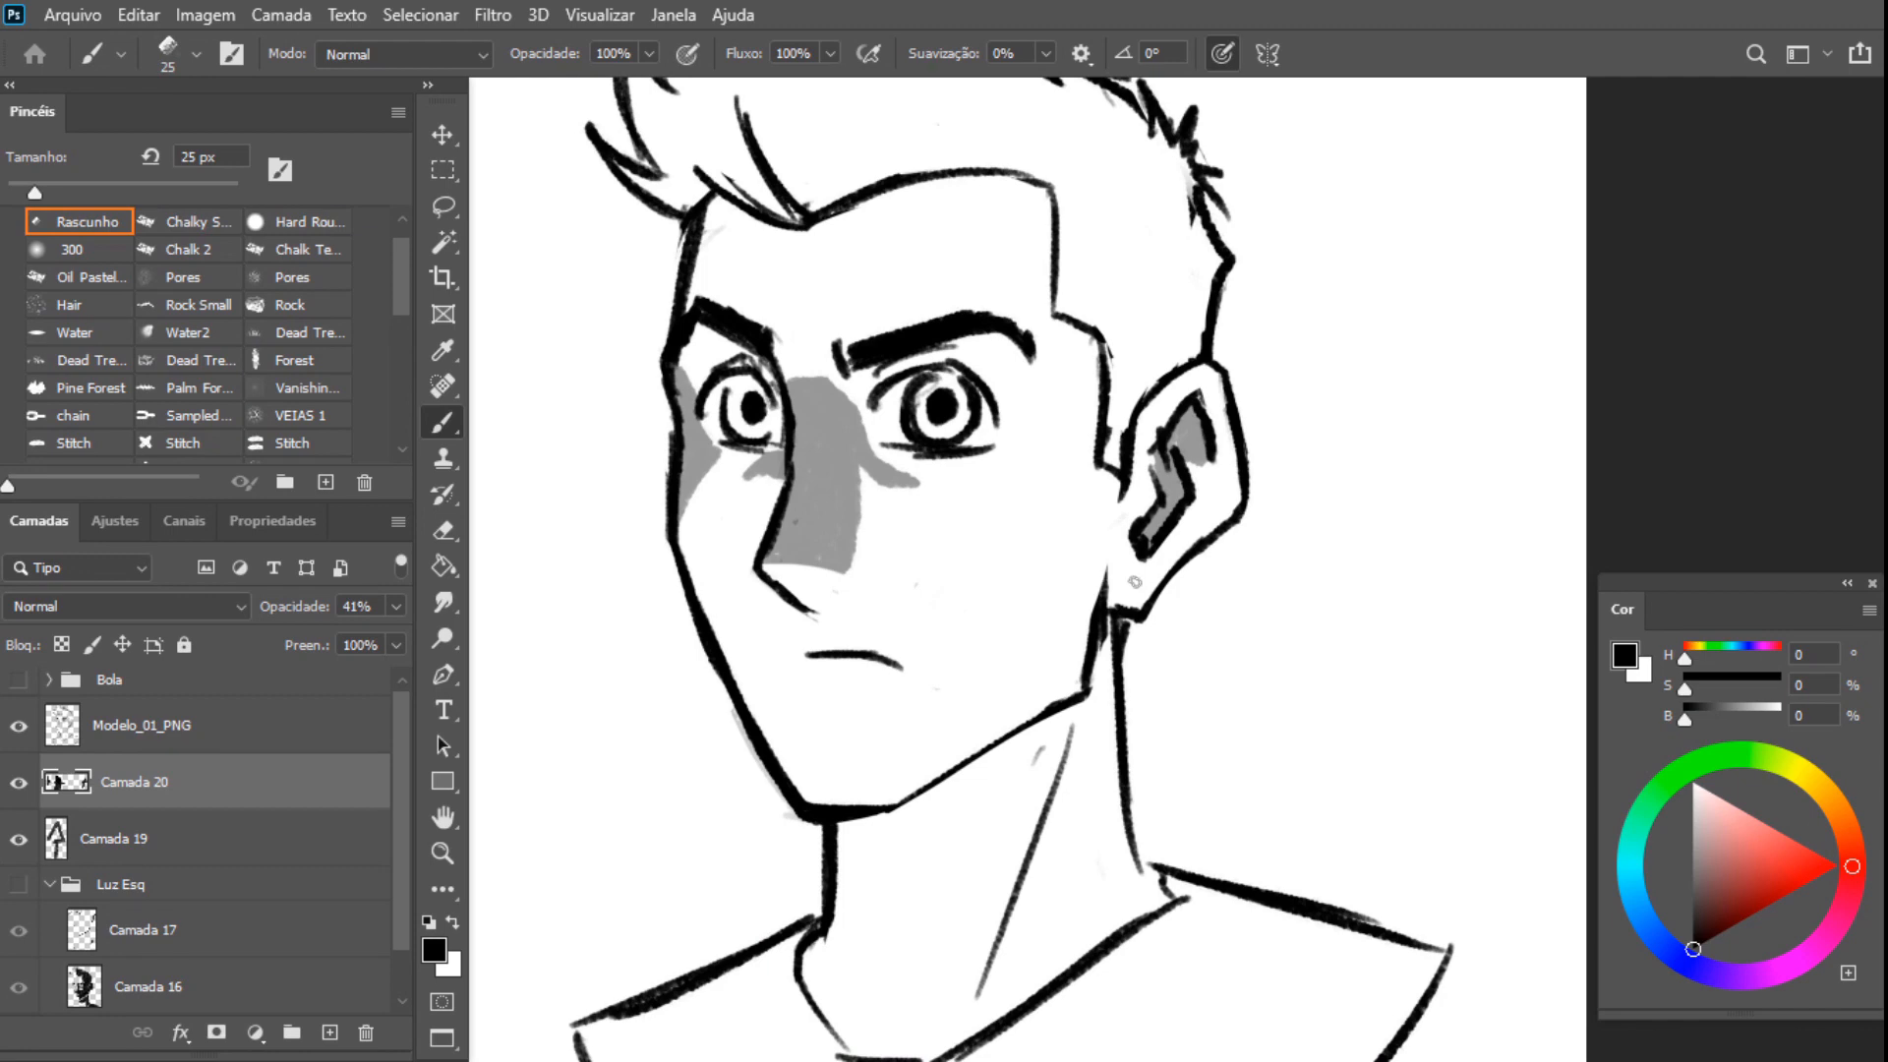
{"action": "mouse_move", "coordinate": [1135, 582]}
{"action": "left_mouse_down"}
{"action": "mouse_move", "coordinate": [1203, 477]}
{"action": "mouse_move", "coordinate": [1199, 501]}
{"action": "mouse_move", "coordinate": [1200, 459]}
{"action": "mouse_move", "coordinate": [1216, 476]}
{"action": "mouse_move", "coordinate": [1187, 426]}
{"action": "left_mouse_up"}
{"action": "key", "text": "e"}
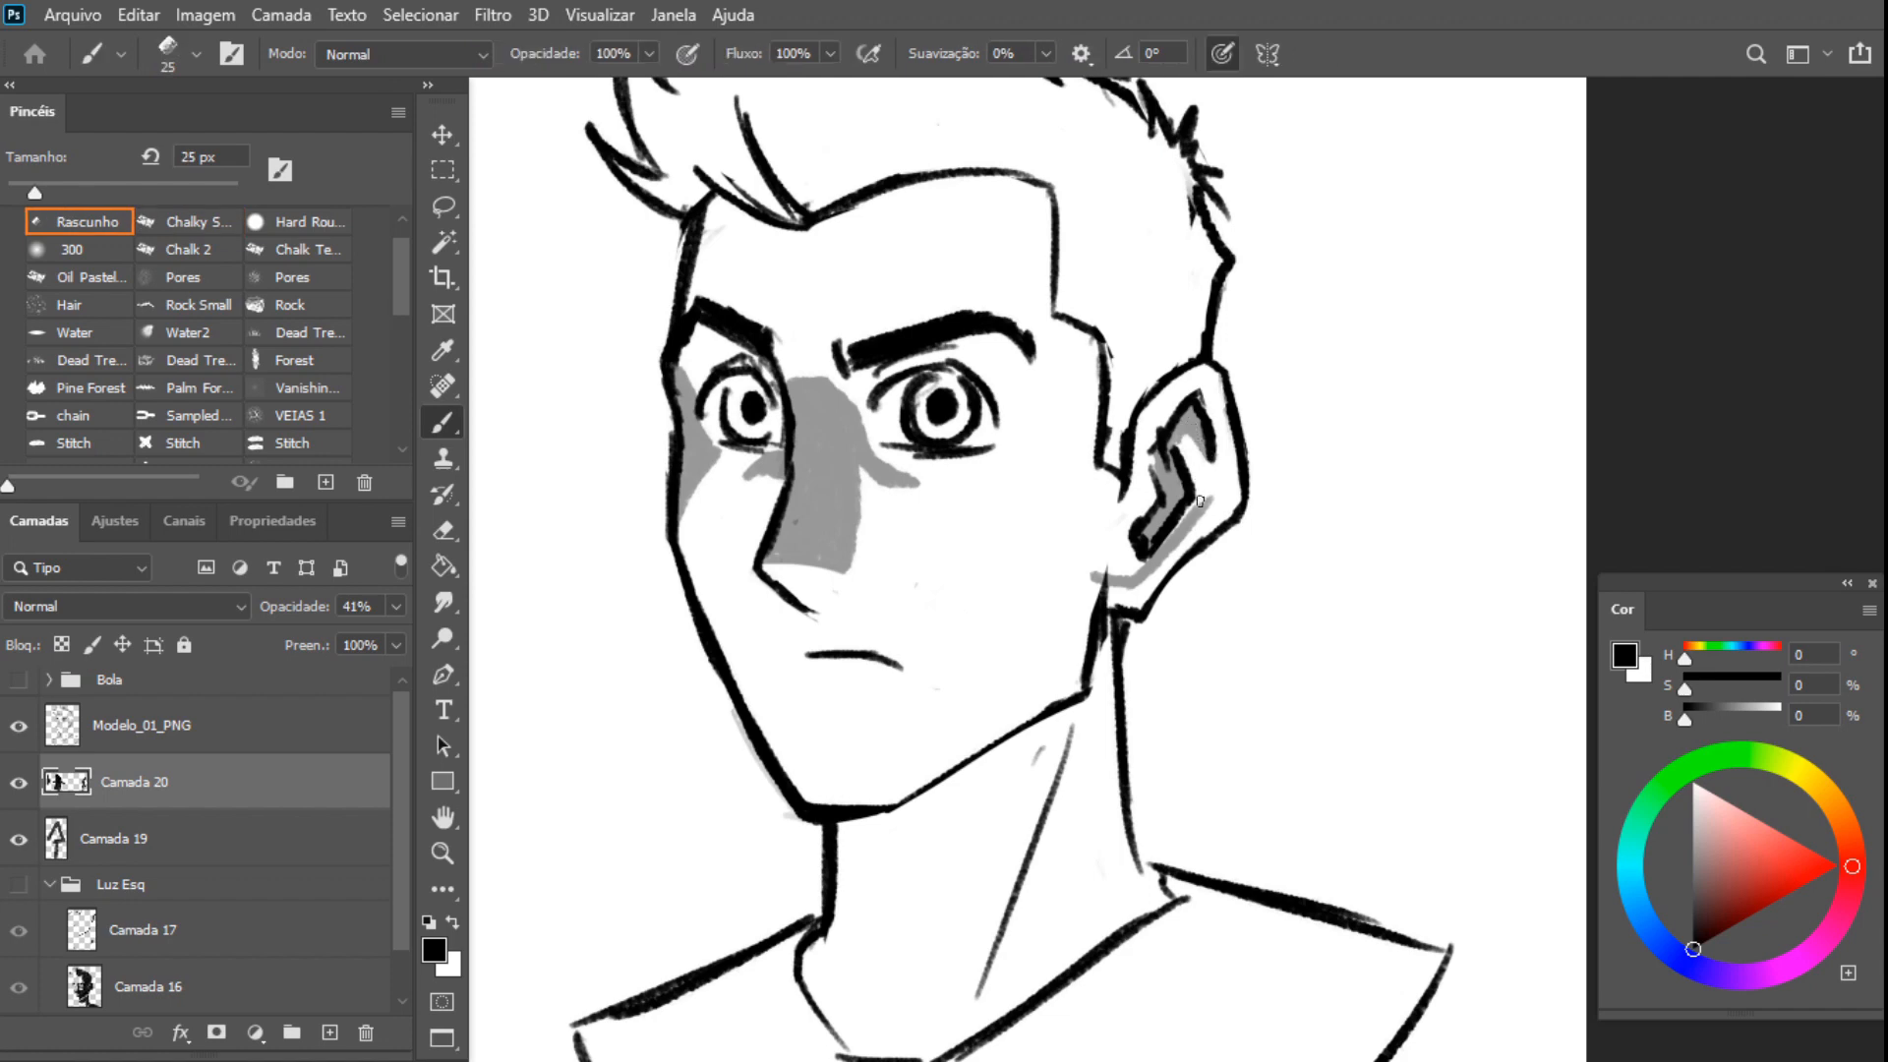
{"action": "key", "text": "e"}
{"action": "mouse_move", "coordinate": [1205, 498]}
{"action": "left_mouse_down"}
{"action": "mouse_move", "coordinate": [1222, 540]}
{"action": "mouse_move", "coordinate": [1169, 550]}
{"action": "mouse_move", "coordinate": [1216, 498]}
{"action": "mouse_move", "coordinate": [1214, 379]}
{"action": "mouse_move", "coordinate": [1220, 443]}
{"action": "mouse_move", "coordinate": [1189, 397]}
{"action": "mouse_move", "coordinate": [1155, 403]}
{"action": "mouse_move", "coordinate": [1139, 472]}
{"action": "mouse_move", "coordinate": [1141, 413]}
{"action": "mouse_move", "coordinate": [1142, 496]}
{"action": "left_mouse_up"}
{"action": "key", "text": "b"}
{"action": "key", "text": "e"}
{"action": "key", "text": "b"}
{"action": "key", "text": "e"}
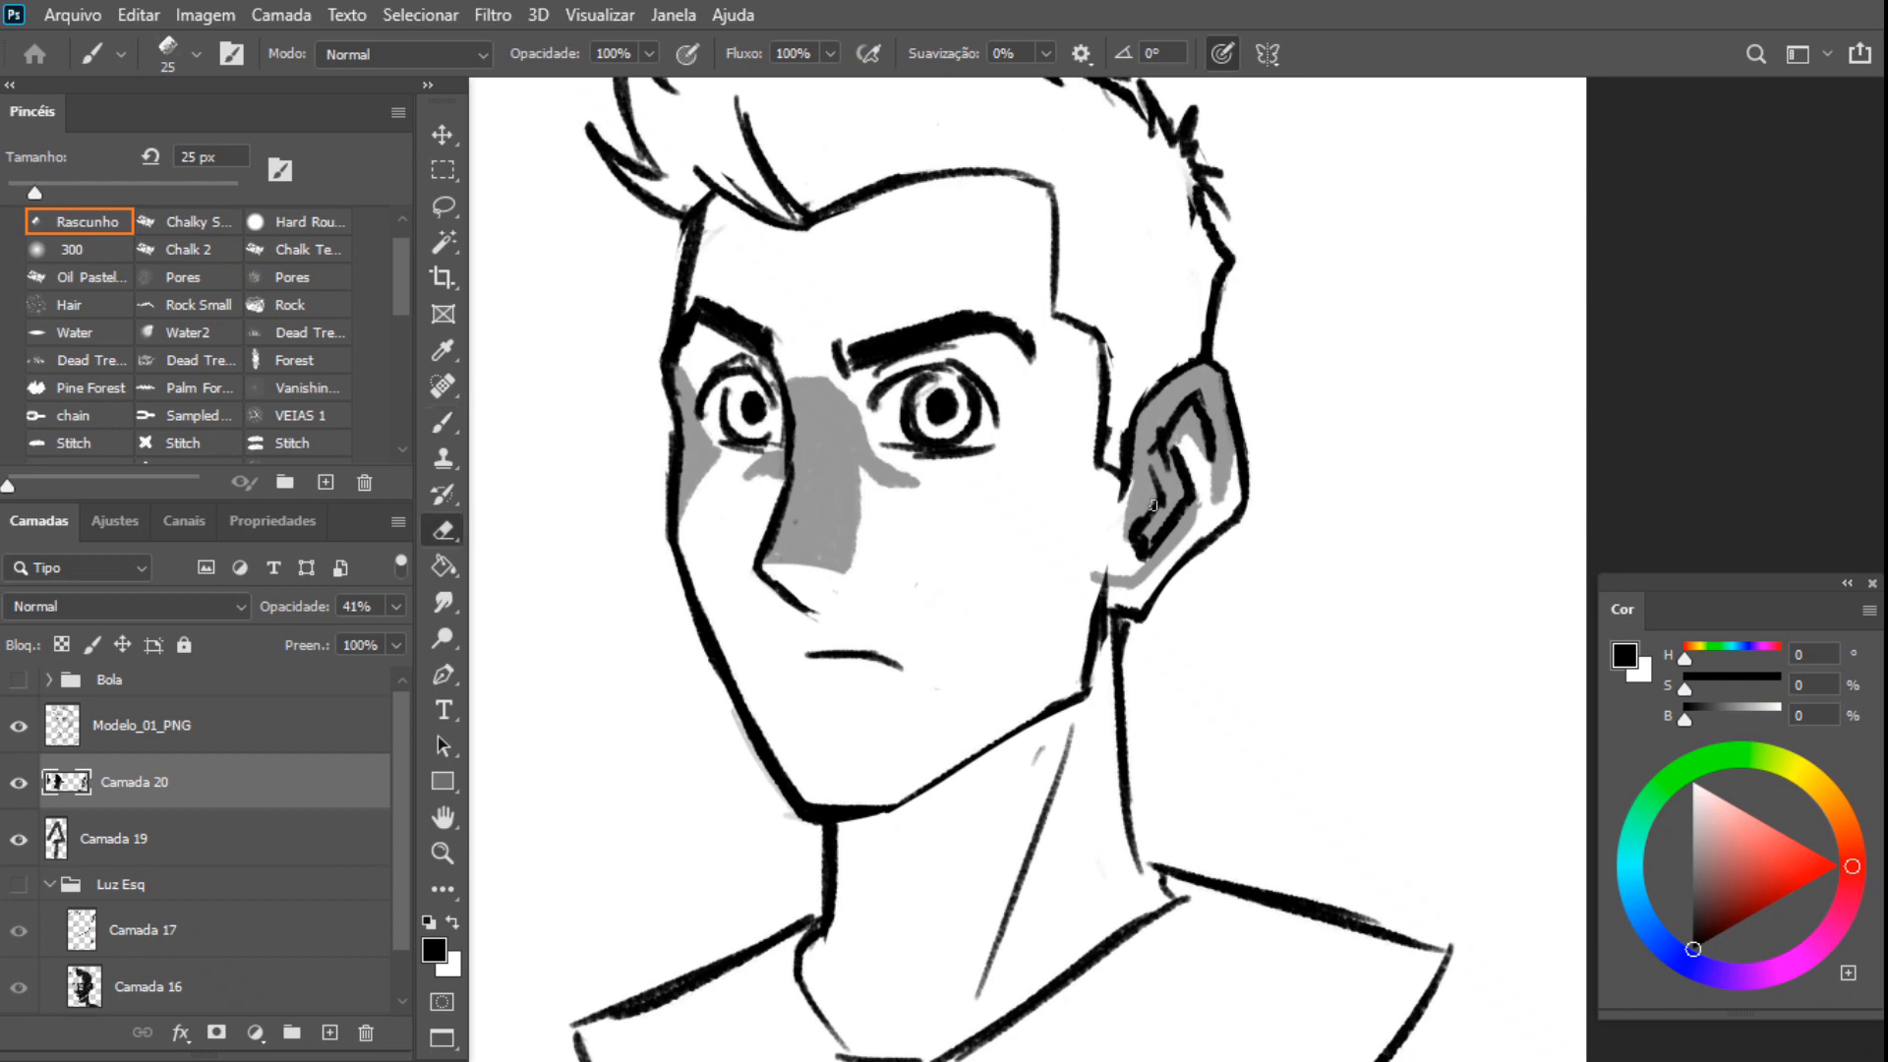
Clean up the ear shadow and extend it onto the cheek in front of the ear
{"action": "mouse_move", "coordinate": [1152, 496]}
{"action": "left_mouse_down"}
{"action": "mouse_move", "coordinate": [1149, 537]}
{"action": "mouse_move", "coordinate": [1173, 508]}
{"action": "mouse_move", "coordinate": [1160, 470]}
{"action": "mouse_move", "coordinate": [1111, 519]}
{"action": "mouse_move", "coordinate": [1123, 575]}
{"action": "mouse_move", "coordinate": [1116, 472]}
{"action": "left_mouse_up"}
{"action": "key", "text": "b"}
{"action": "mouse_move", "coordinate": [1094, 549]}
{"action": "left_mouse_down"}
{"action": "mouse_move", "coordinate": [1088, 522]}
{"action": "mouse_move", "coordinate": [1037, 631]}
{"action": "left_mouse_up"}
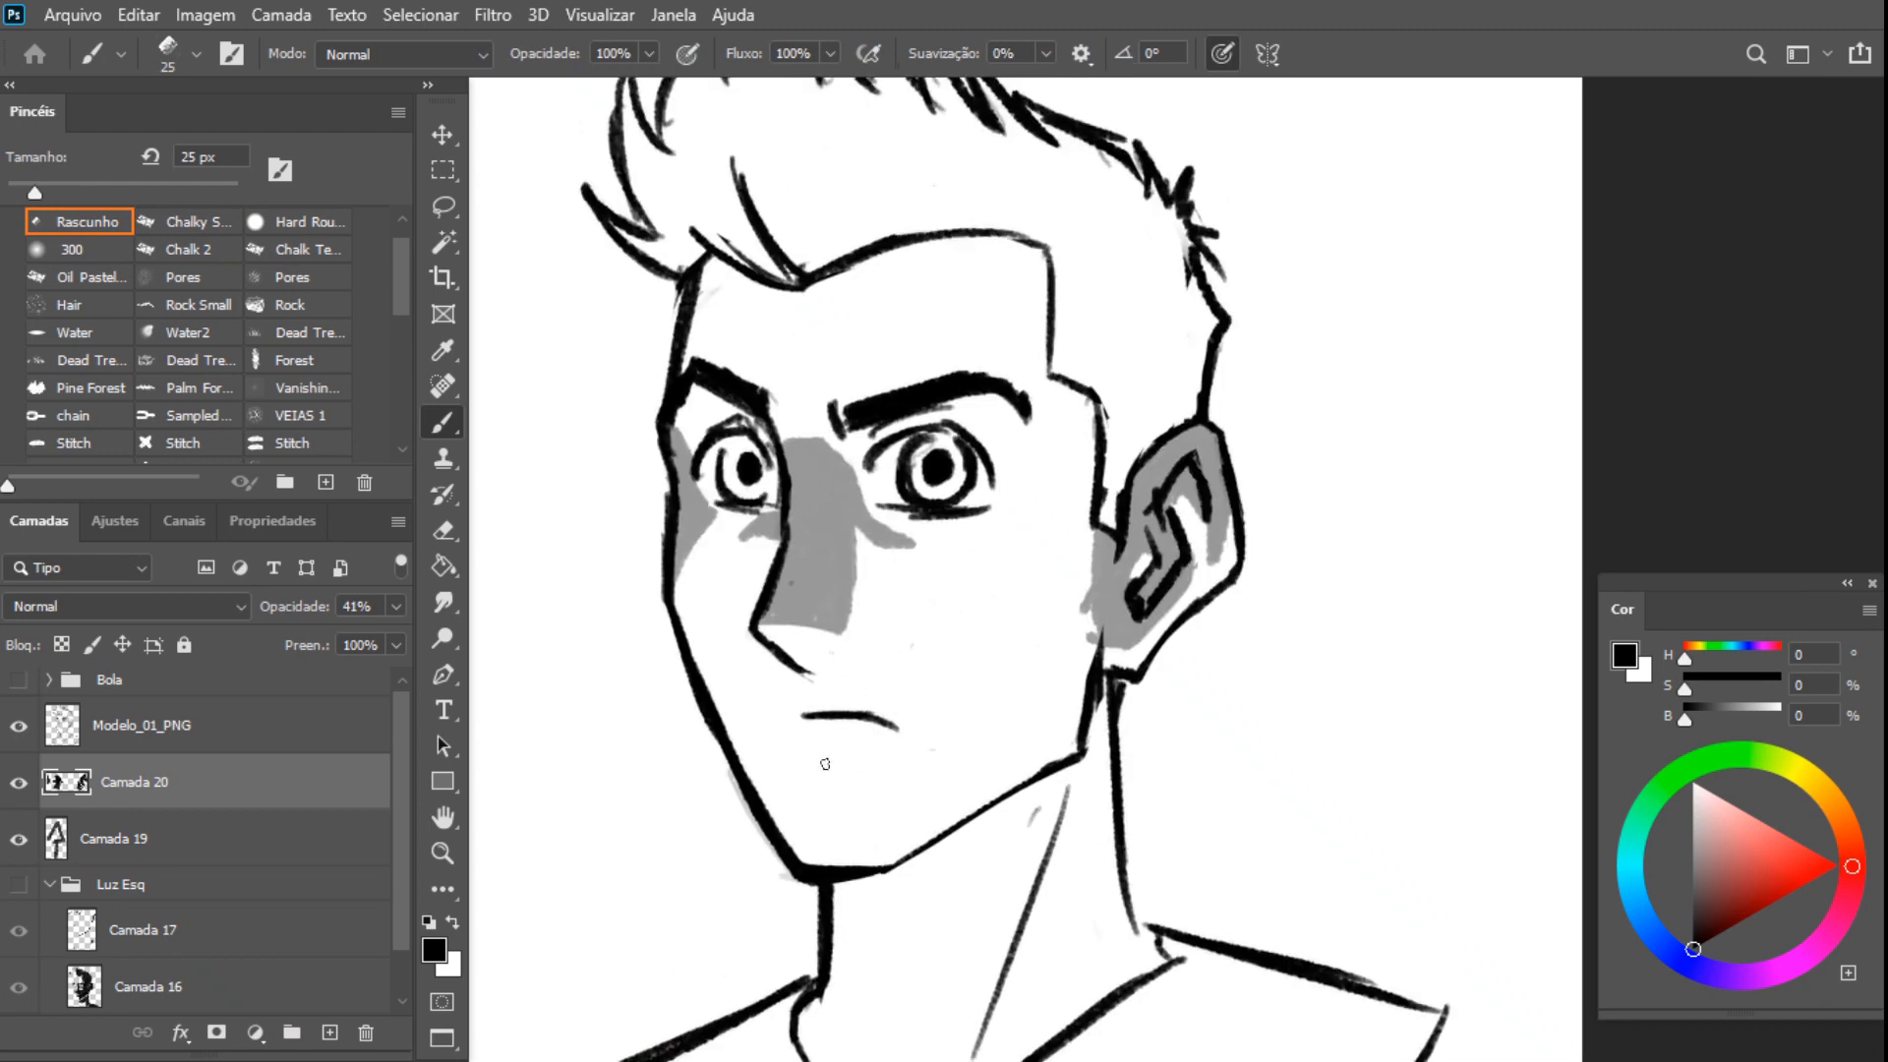
Paint a curved shadow beneath the lower lip and trim its upper edge with the eraser
{"action": "mouse_move", "coordinate": [818, 842]}
{"action": "left_mouse_down"}
{"action": "mouse_move", "coordinate": [840, 755]}
{"action": "mouse_move", "coordinate": [879, 769]}
{"action": "mouse_move", "coordinate": [806, 776]}
{"action": "mouse_move", "coordinate": [890, 776]}
{"action": "mouse_move", "coordinate": [772, 775]}
{"action": "mouse_move", "coordinate": [847, 797]}
{"action": "mouse_move", "coordinate": [794, 804]}
{"action": "left_mouse_up"}
{"action": "key", "text": "e"}
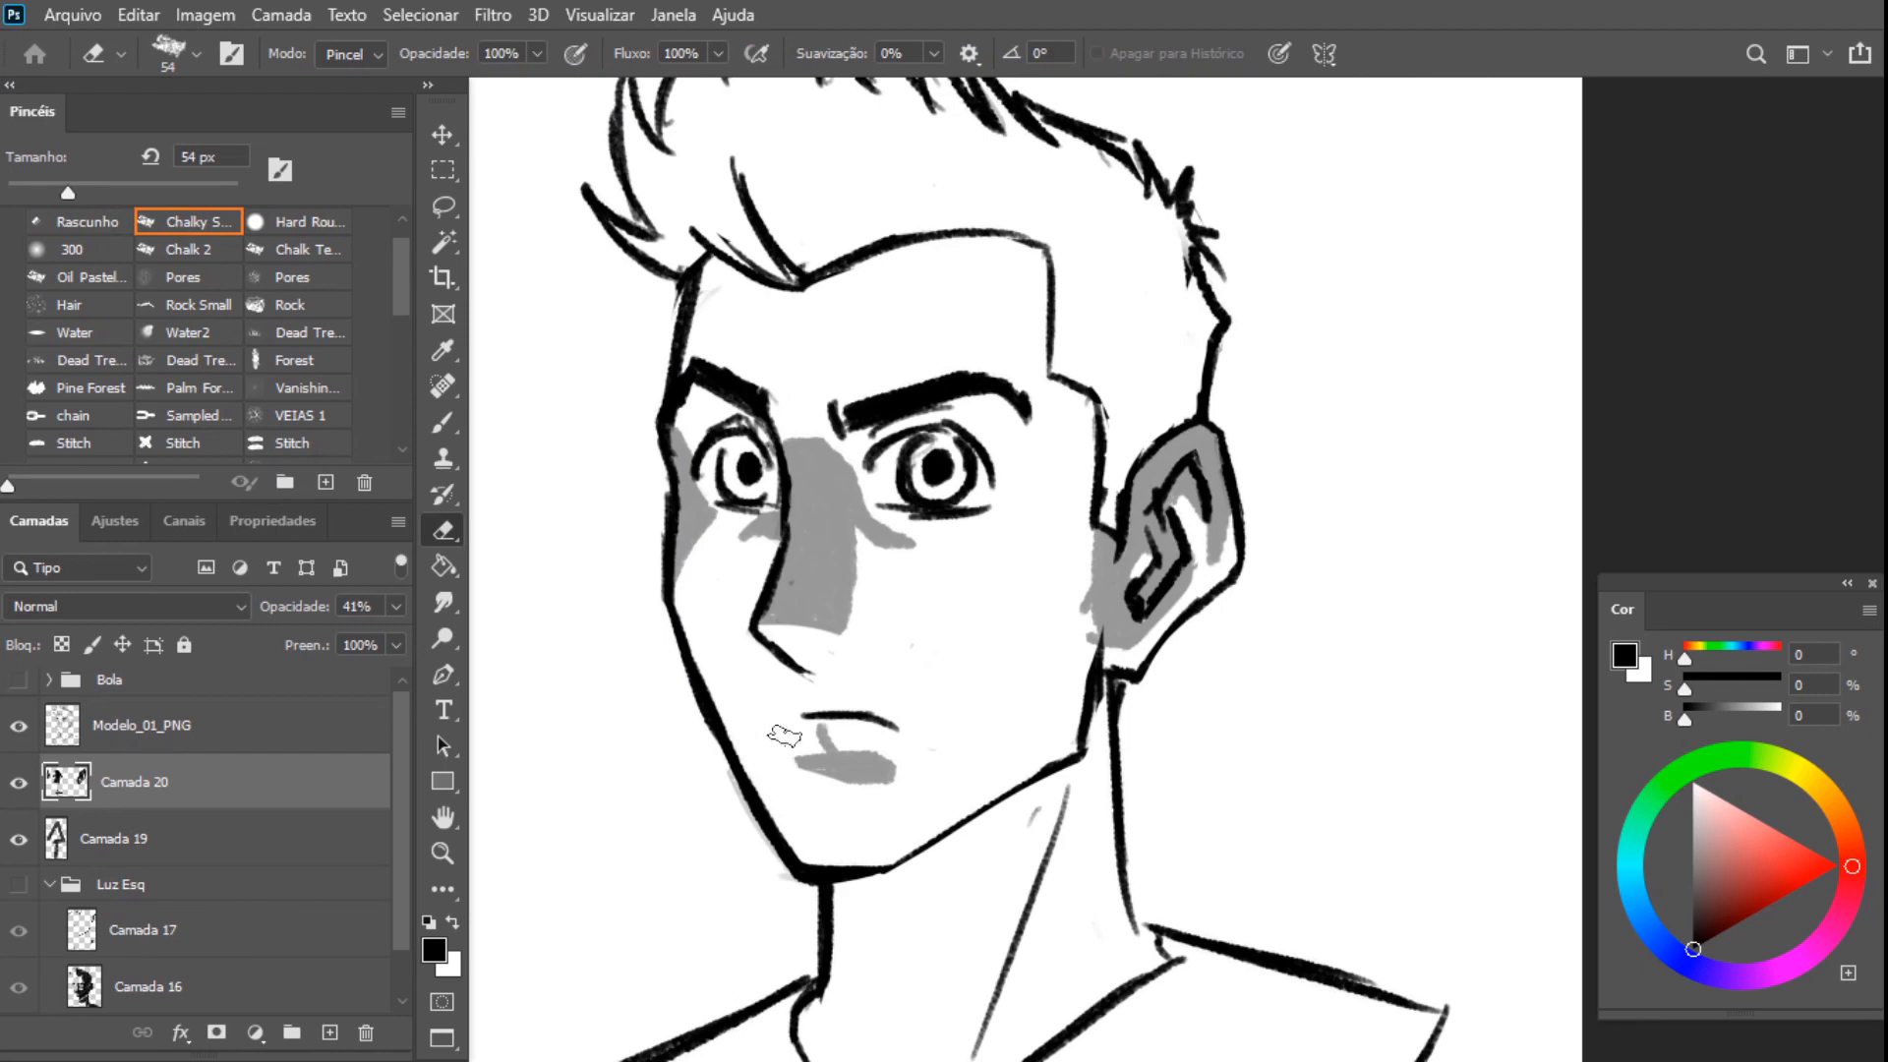
{"action": "mouse_move", "coordinate": [772, 732]}
{"action": "left_mouse_down"}
{"action": "mouse_move", "coordinate": [820, 738]}
{"action": "mouse_move", "coordinate": [770, 747]}
{"action": "mouse_move", "coordinate": [925, 765]}
{"action": "mouse_move", "coordinate": [779, 784]}
{"action": "mouse_move", "coordinate": [902, 797]}
{"action": "mouse_move", "coordinate": [880, 748]}
{"action": "mouse_move", "coordinate": [804, 740]}
{"action": "mouse_move", "coordinate": [812, 766]}
{"action": "mouse_move", "coordinate": [898, 767]}
{"action": "left_mouse_up"}
{"action": "key", "text": "b"}
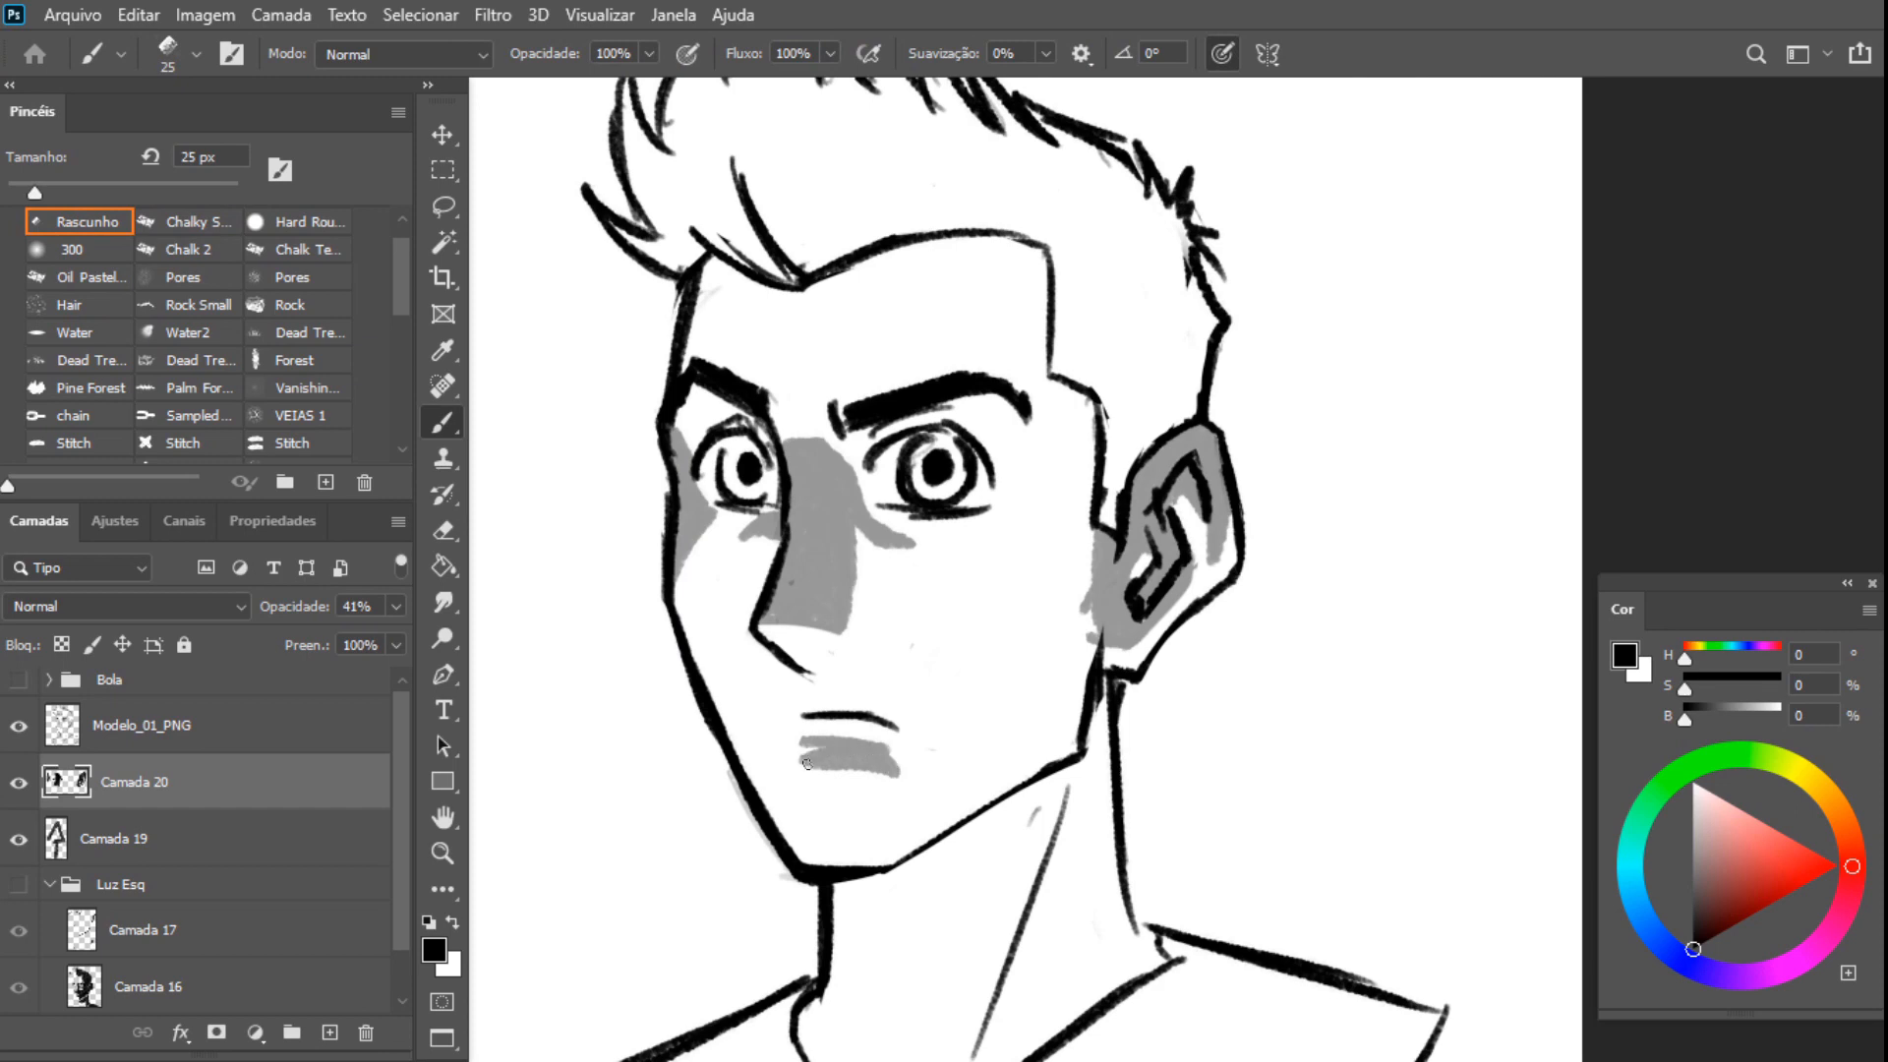
{"action": "key", "text": "e"}
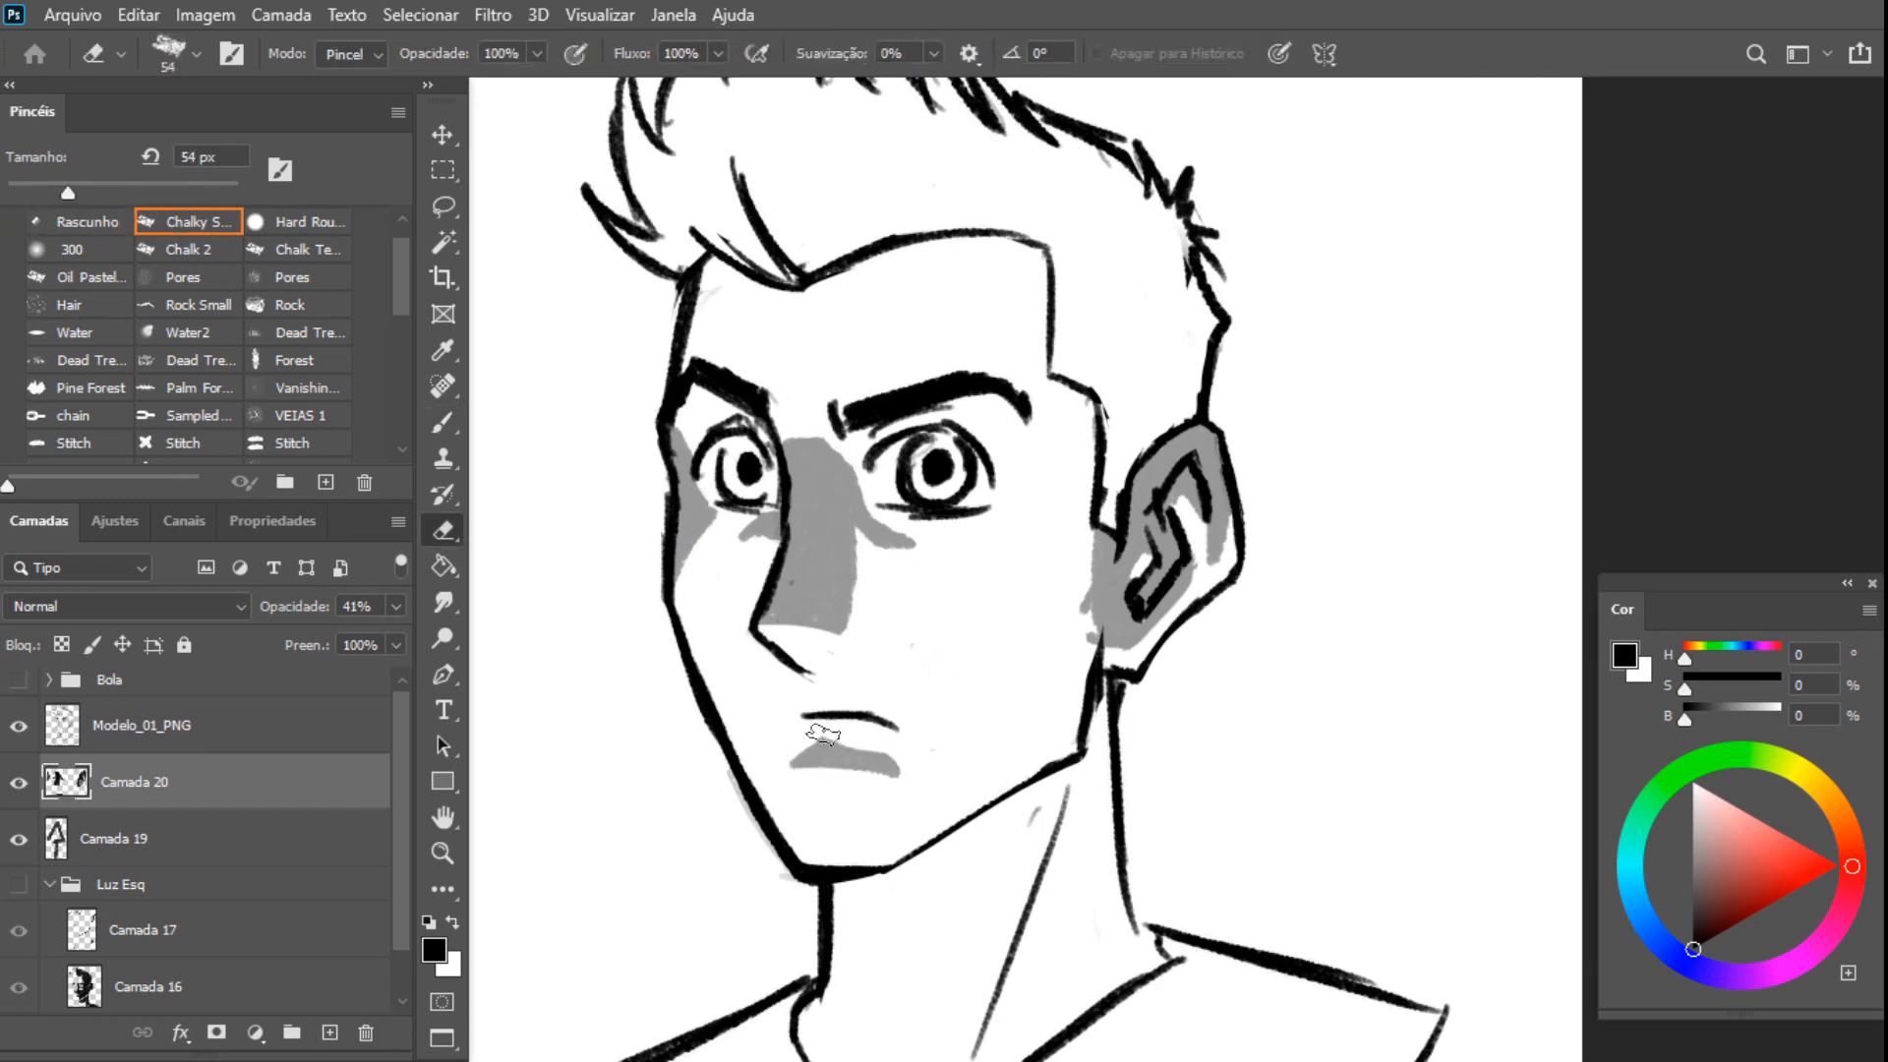
{"action": "key", "text": "b"}
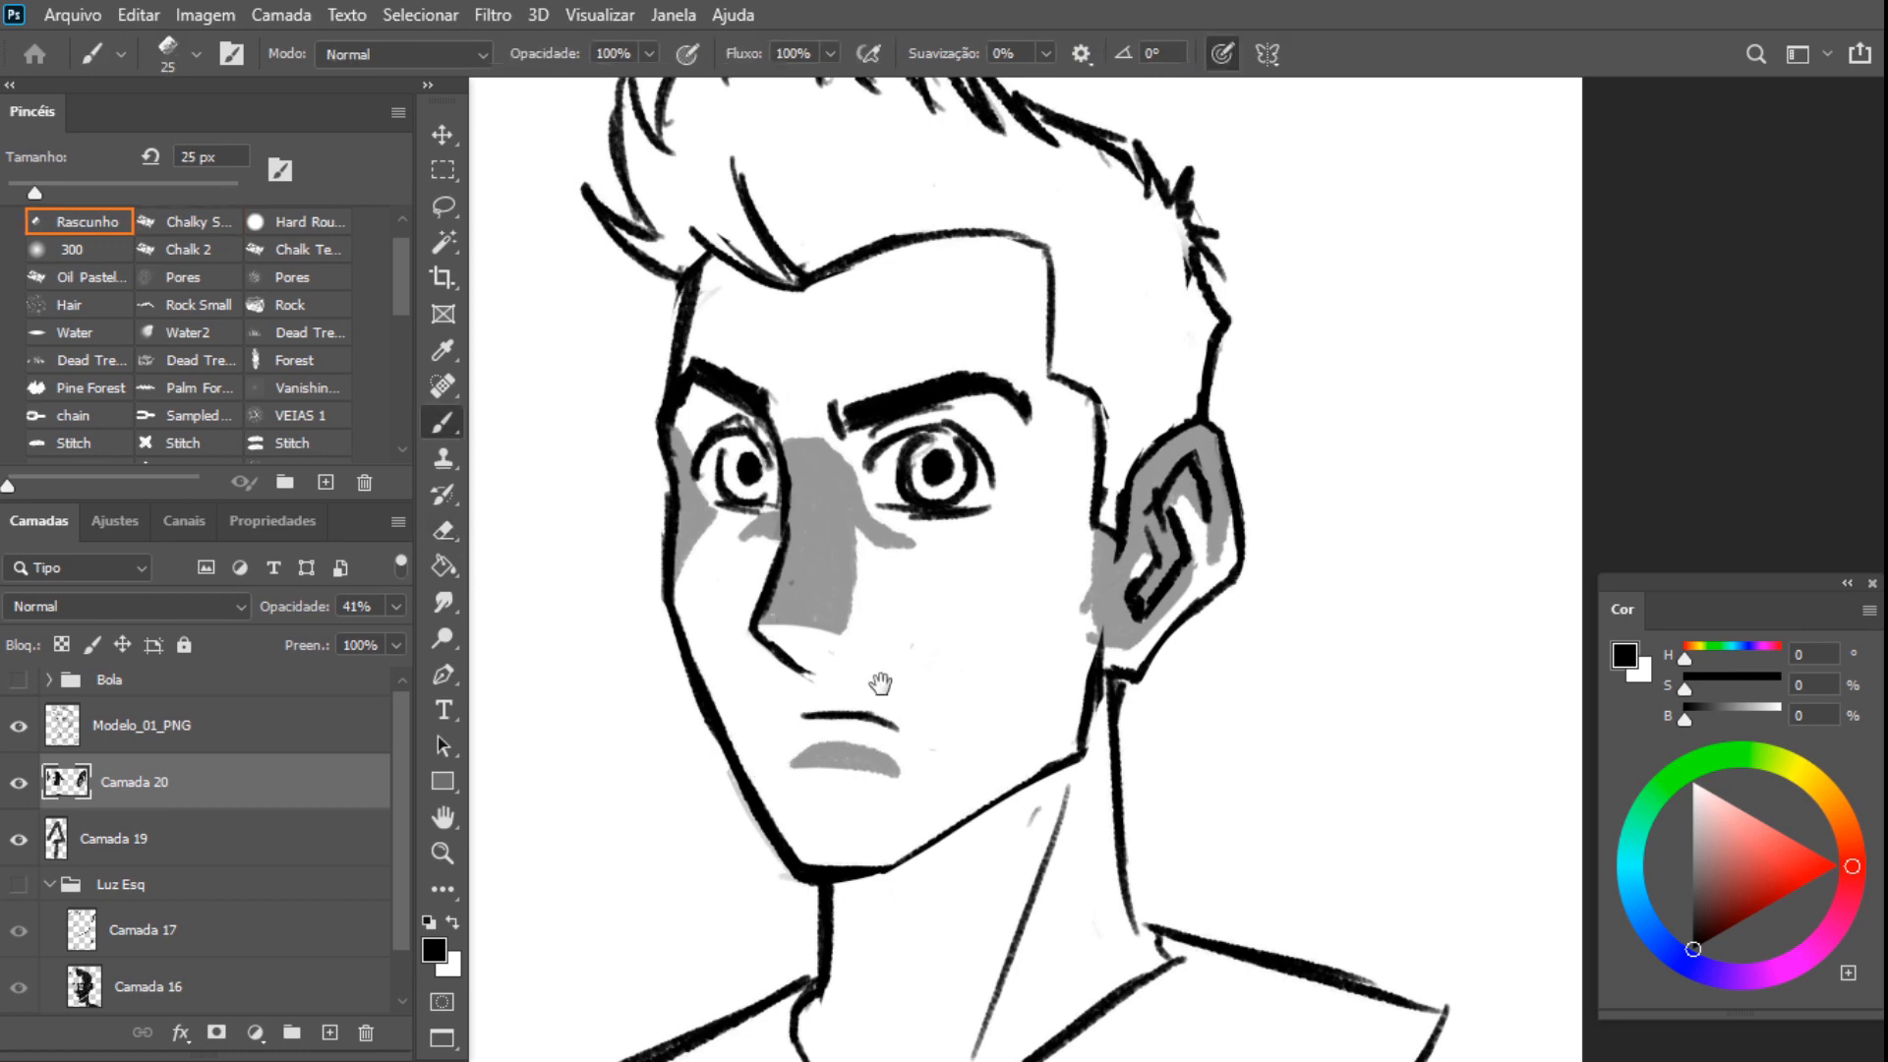
Paint a curved cheekbone shadow from the near eye to the jaw and fill it up to the eyebrow's end
{"action": "mouse_move", "coordinate": [880, 683]}
{"action": "left_mouse_down"}
{"action": "mouse_move", "coordinate": [903, 697]}
{"action": "mouse_move", "coordinate": [892, 664]}
{"action": "left_mouse_up"}
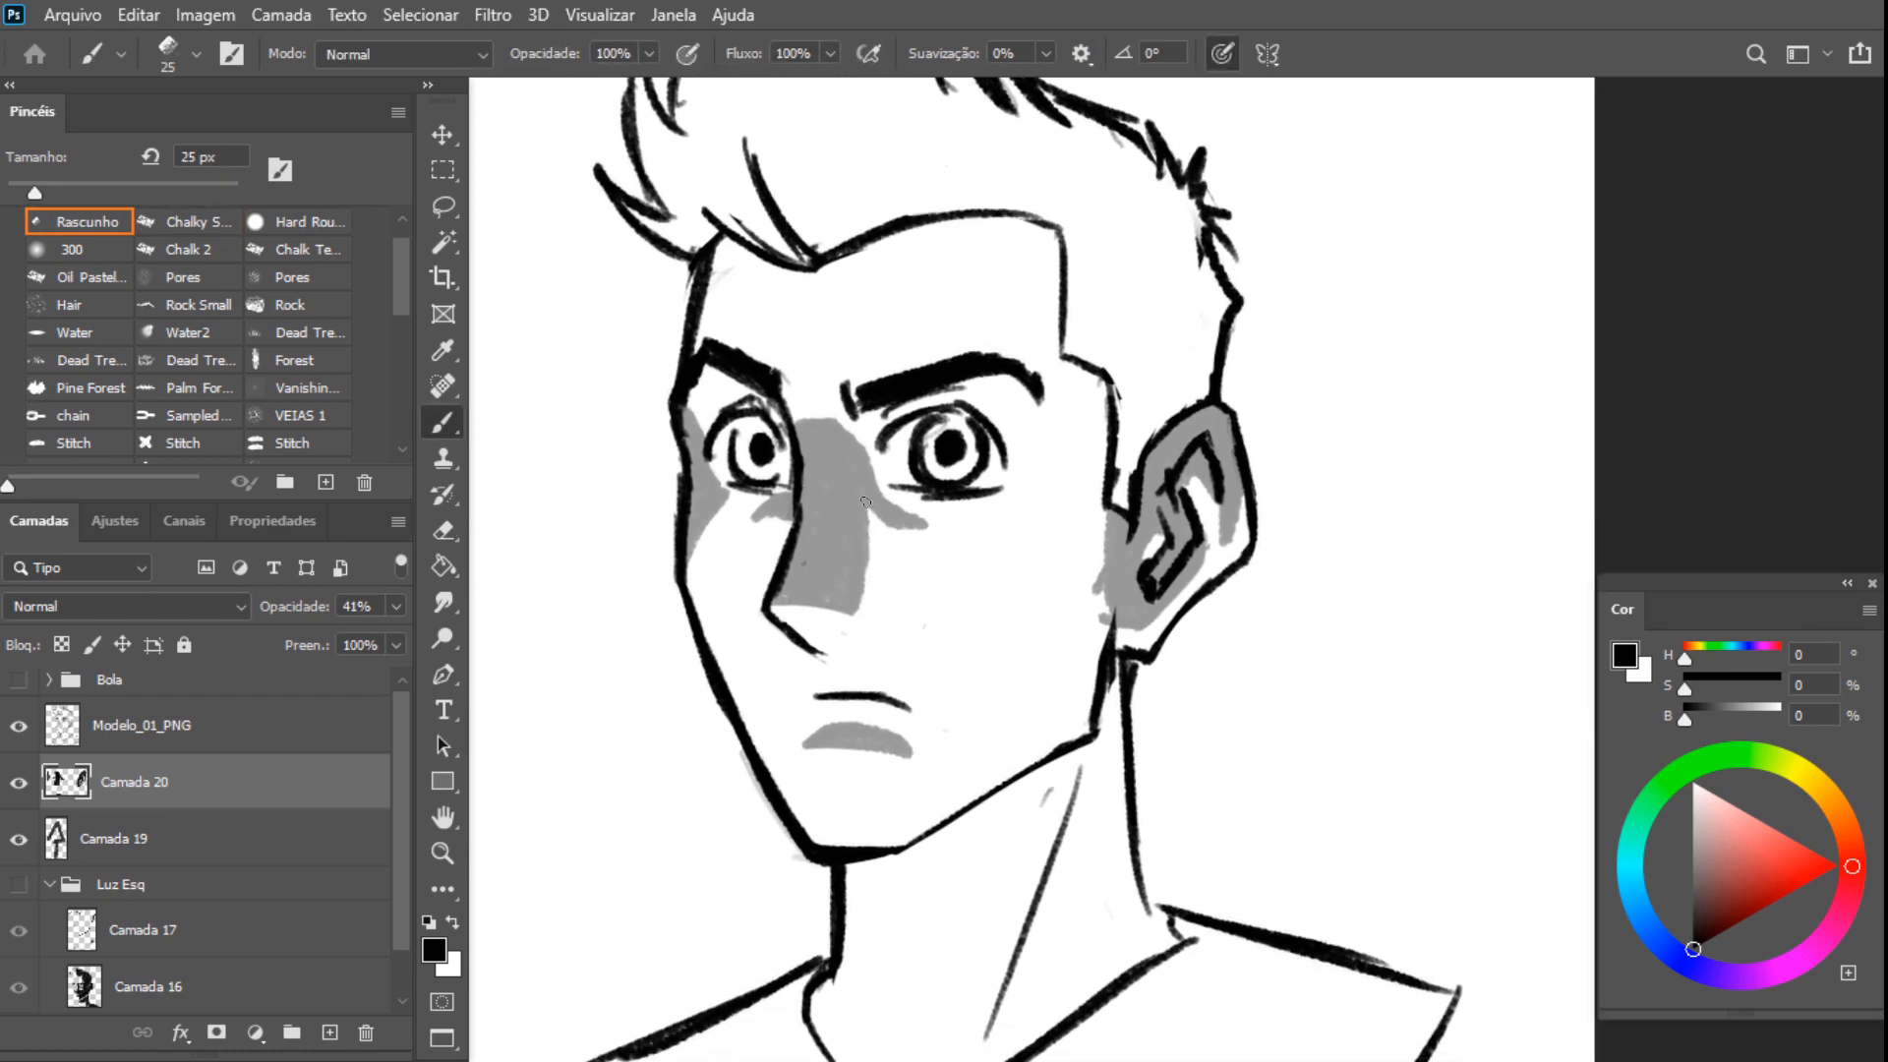
{"action": "mouse_move", "coordinate": [972, 570]}
{"action": "left_mouse_down"}
{"action": "mouse_move", "coordinate": [955, 621]}
{"action": "mouse_move", "coordinate": [1082, 676]}
{"action": "mouse_move", "coordinate": [1103, 713]}
{"action": "mouse_move", "coordinate": [1098, 671]}
{"action": "left_mouse_up"}
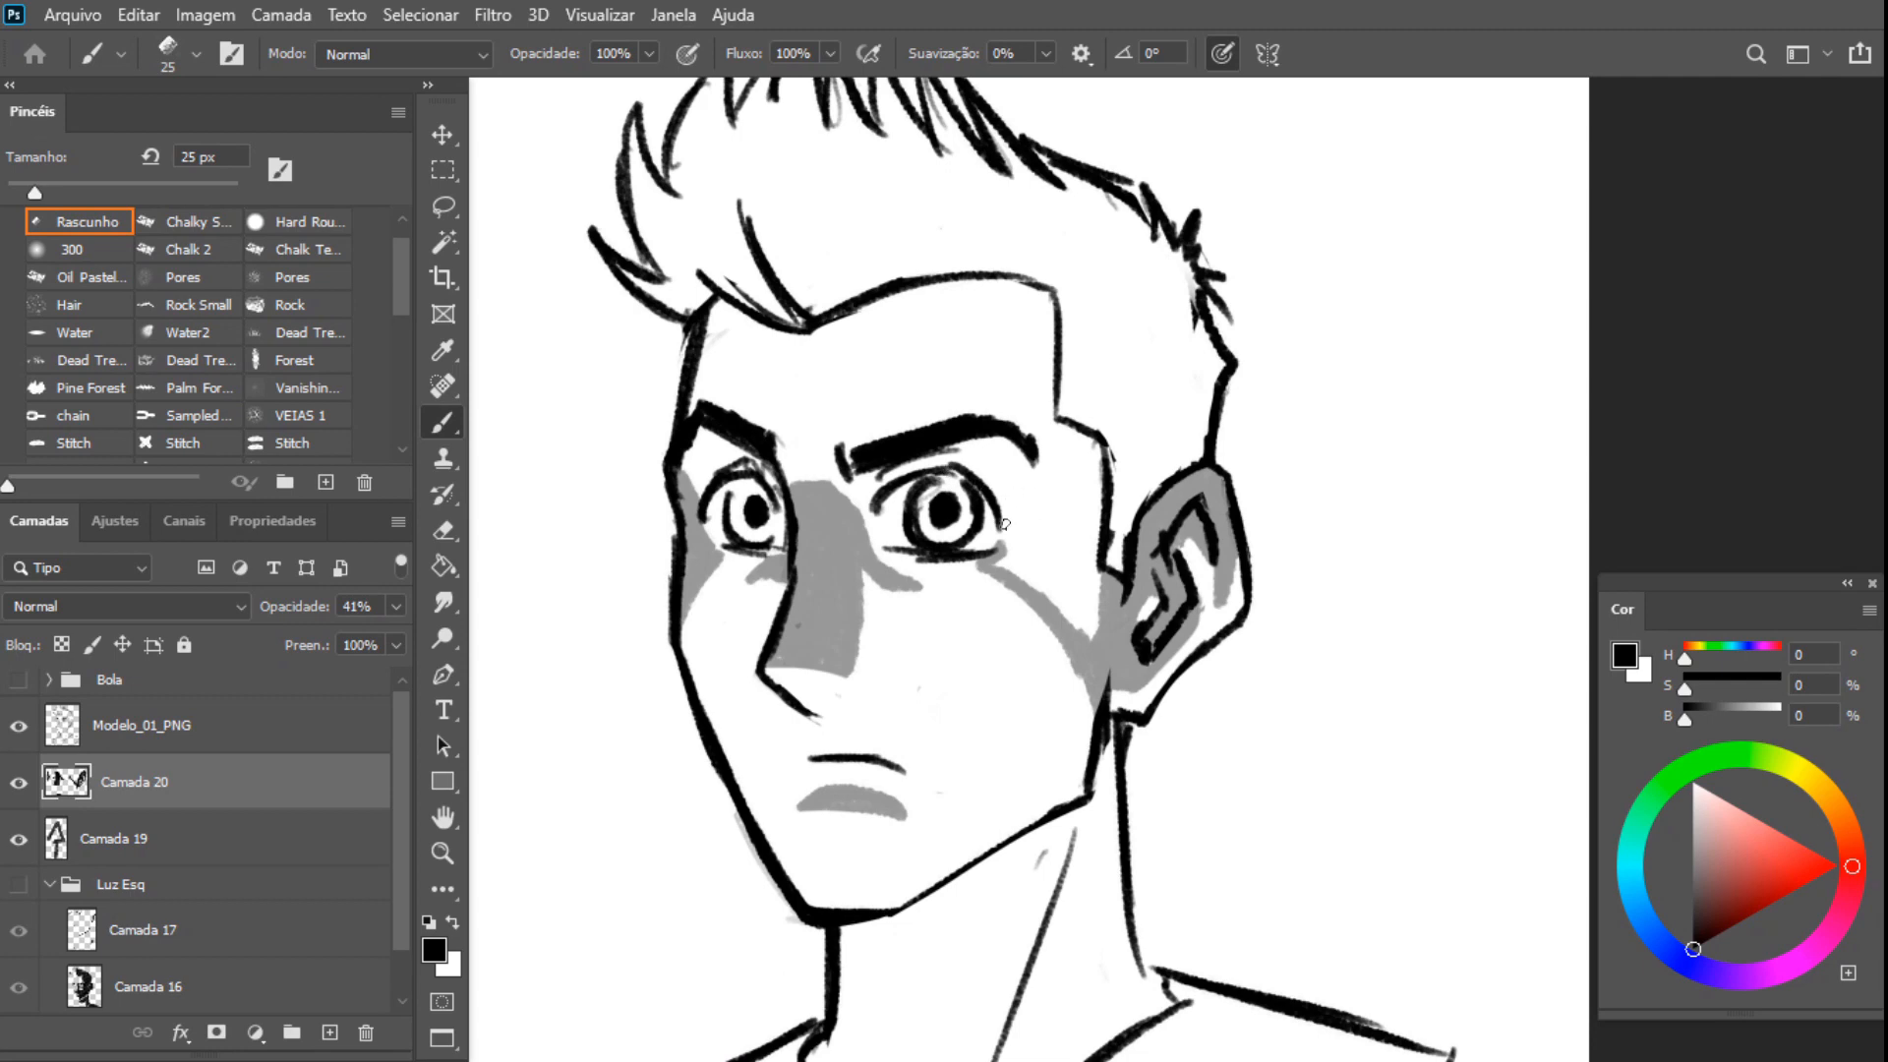
{"action": "mouse_move", "coordinate": [1005, 524]}
{"action": "left_mouse_down"}
{"action": "mouse_move", "coordinate": [1002, 433]}
{"action": "mouse_move", "coordinate": [1035, 504]}
{"action": "left_mouse_up"}
{"action": "mouse_move", "coordinate": [1013, 572]}
{"action": "left_mouse_down"}
{"action": "mouse_move", "coordinate": [1031, 580]}
{"action": "mouse_move", "coordinate": [998, 569]}
{"action": "mouse_move", "coordinate": [1034, 543]}
{"action": "left_mouse_up"}
{"action": "left_click_drag", "start_coordinate": [1086, 611], "coordinate": [1049, 558]}
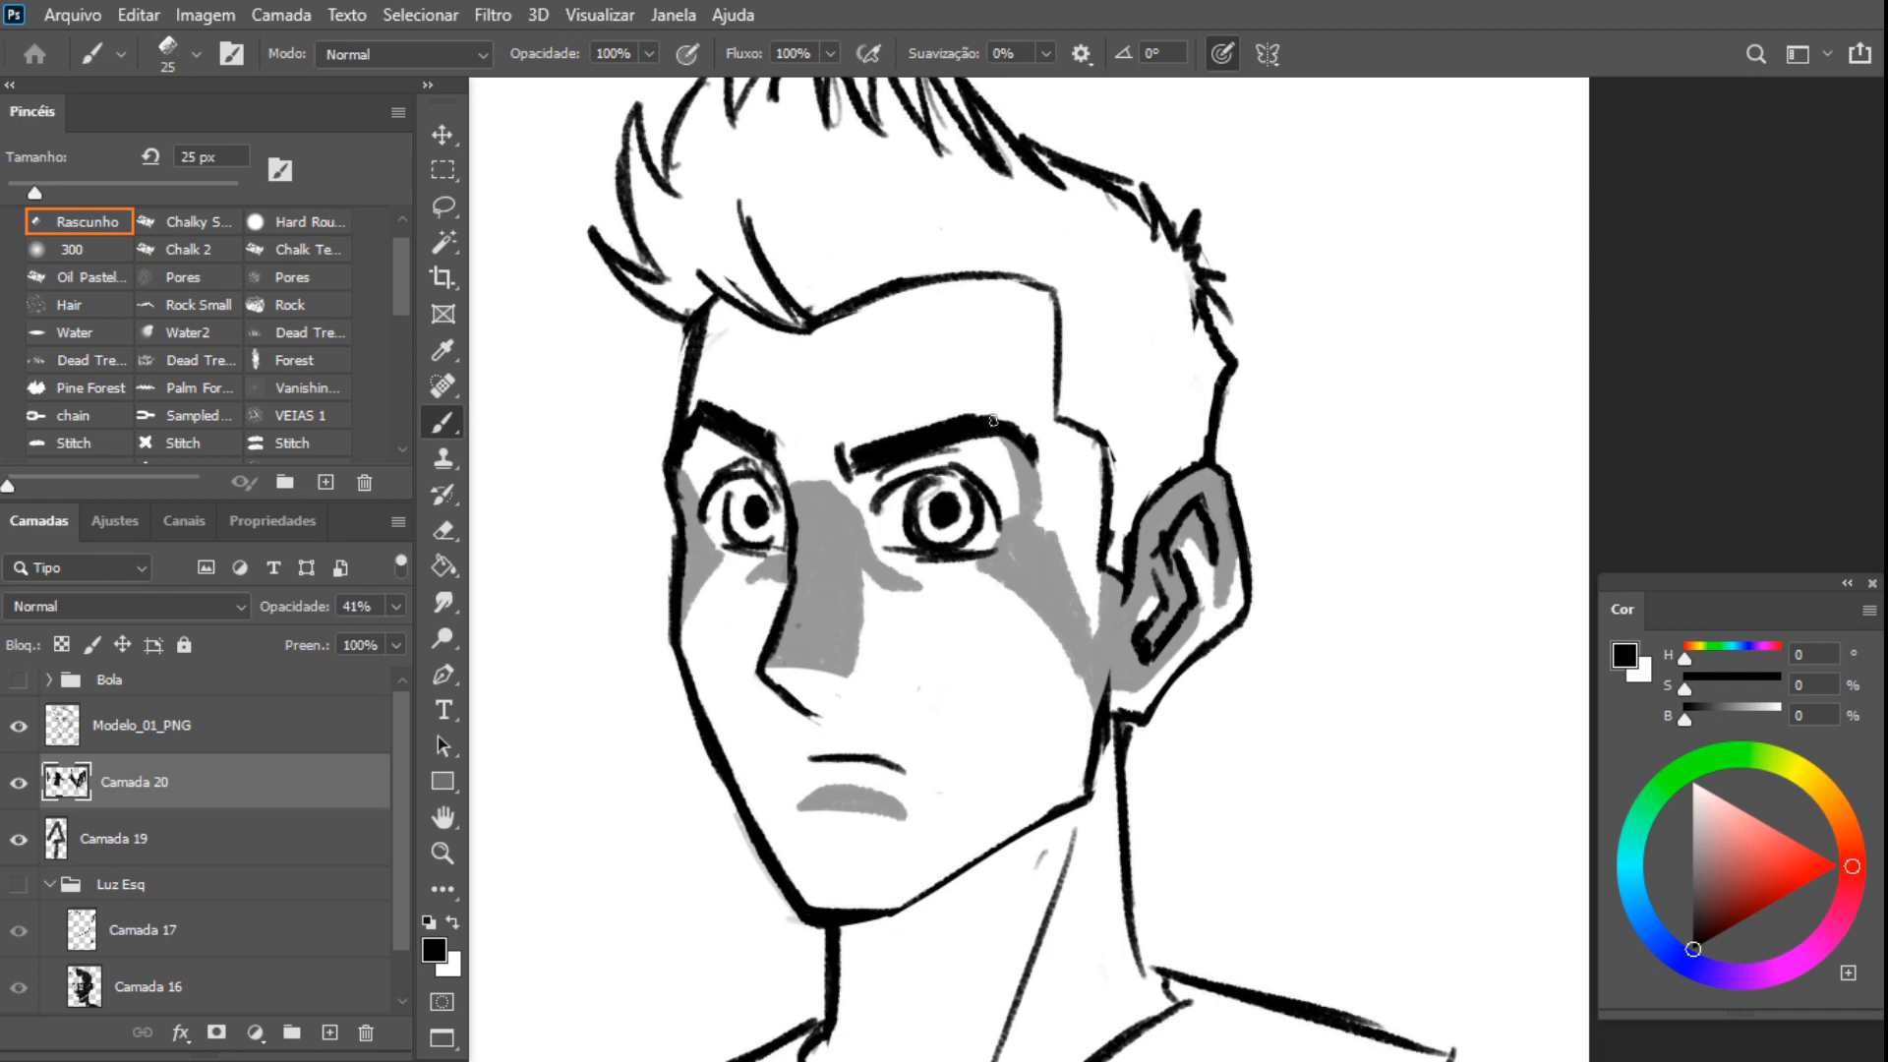
Shade both side edges of the forehead and fill the near temple down to the cheek shadow
{"action": "mouse_move", "coordinate": [993, 421]}
{"action": "left_mouse_down"}
{"action": "mouse_move", "coordinate": [1010, 335]}
{"action": "mouse_move", "coordinate": [974, 275]}
{"action": "left_mouse_up"}
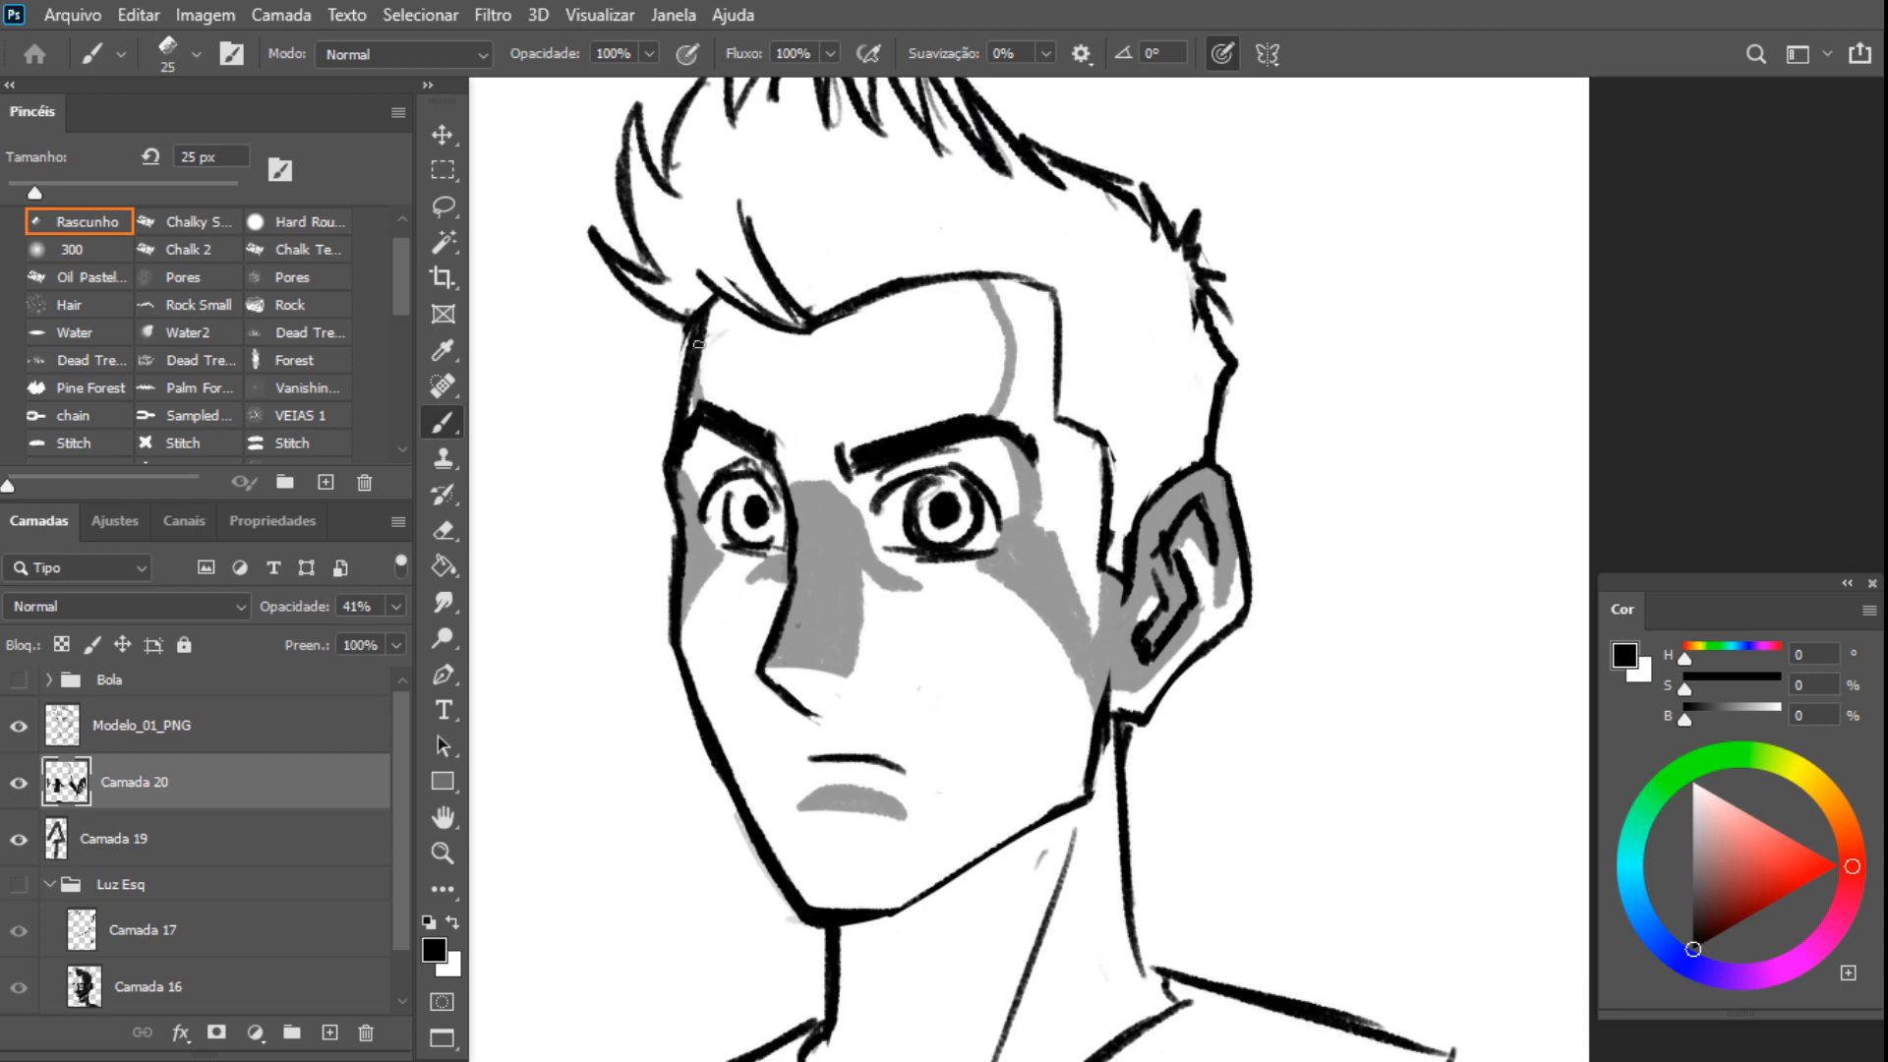
{"action": "left_click_drag", "start_coordinate": [714, 297], "coordinate": [696, 396]}
{"action": "mouse_move", "coordinate": [1017, 390]}
{"action": "left_mouse_down"}
{"action": "mouse_move", "coordinate": [998, 271]}
{"action": "mouse_move", "coordinate": [1048, 406]}
{"action": "mouse_move", "coordinate": [1031, 458]}
{"action": "mouse_move", "coordinate": [1010, 419]}
{"action": "mouse_move", "coordinate": [1042, 439]}
{"action": "mouse_move", "coordinate": [1045, 509]}
{"action": "mouse_move", "coordinate": [1025, 472]}
{"action": "mouse_move", "coordinate": [1051, 413]}
{"action": "mouse_move", "coordinate": [1095, 615]}
{"action": "mouse_move", "coordinate": [1103, 555]}
{"action": "mouse_move", "coordinate": [1091, 628]}
{"action": "left_mouse_up"}
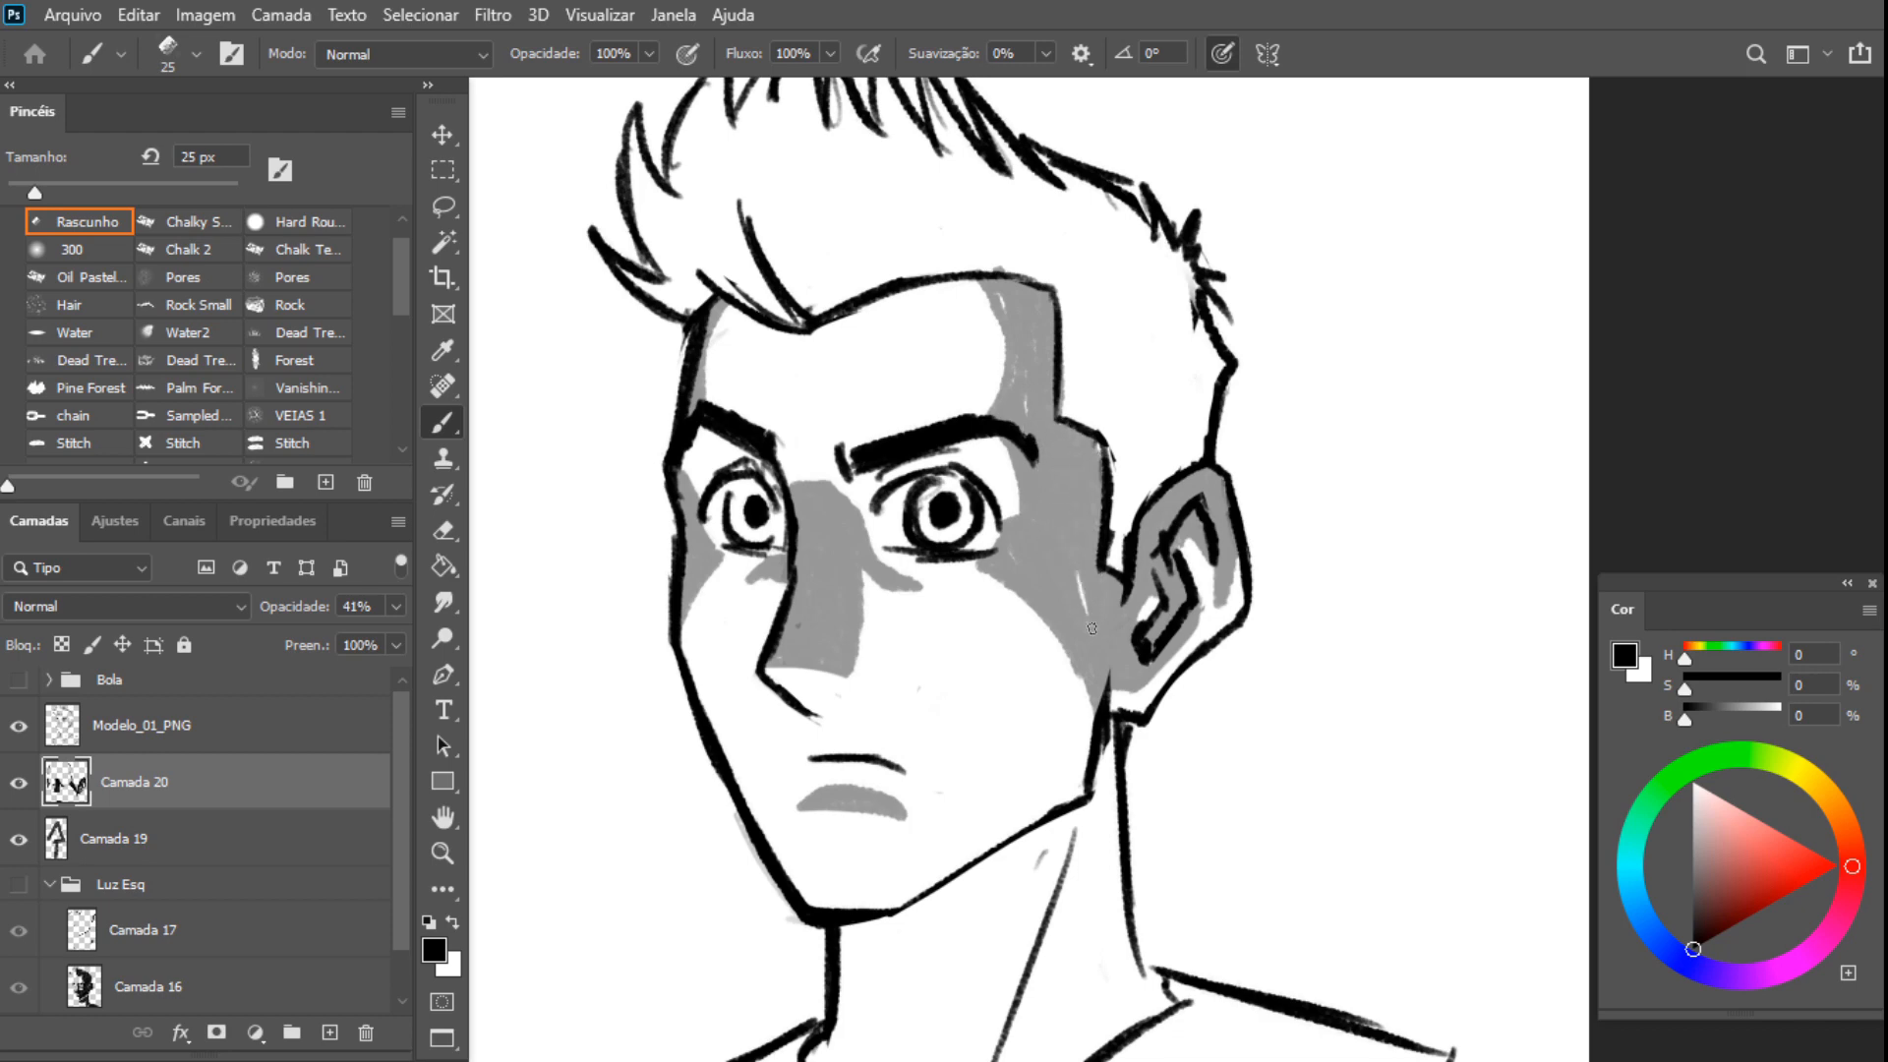
With the brush at 35 px, paint shadows on the neck behind the jaw and along the tops of both shoulders
{"action": "left_click_drag", "start_coordinate": [1116, 700], "coordinate": [1092, 445]}
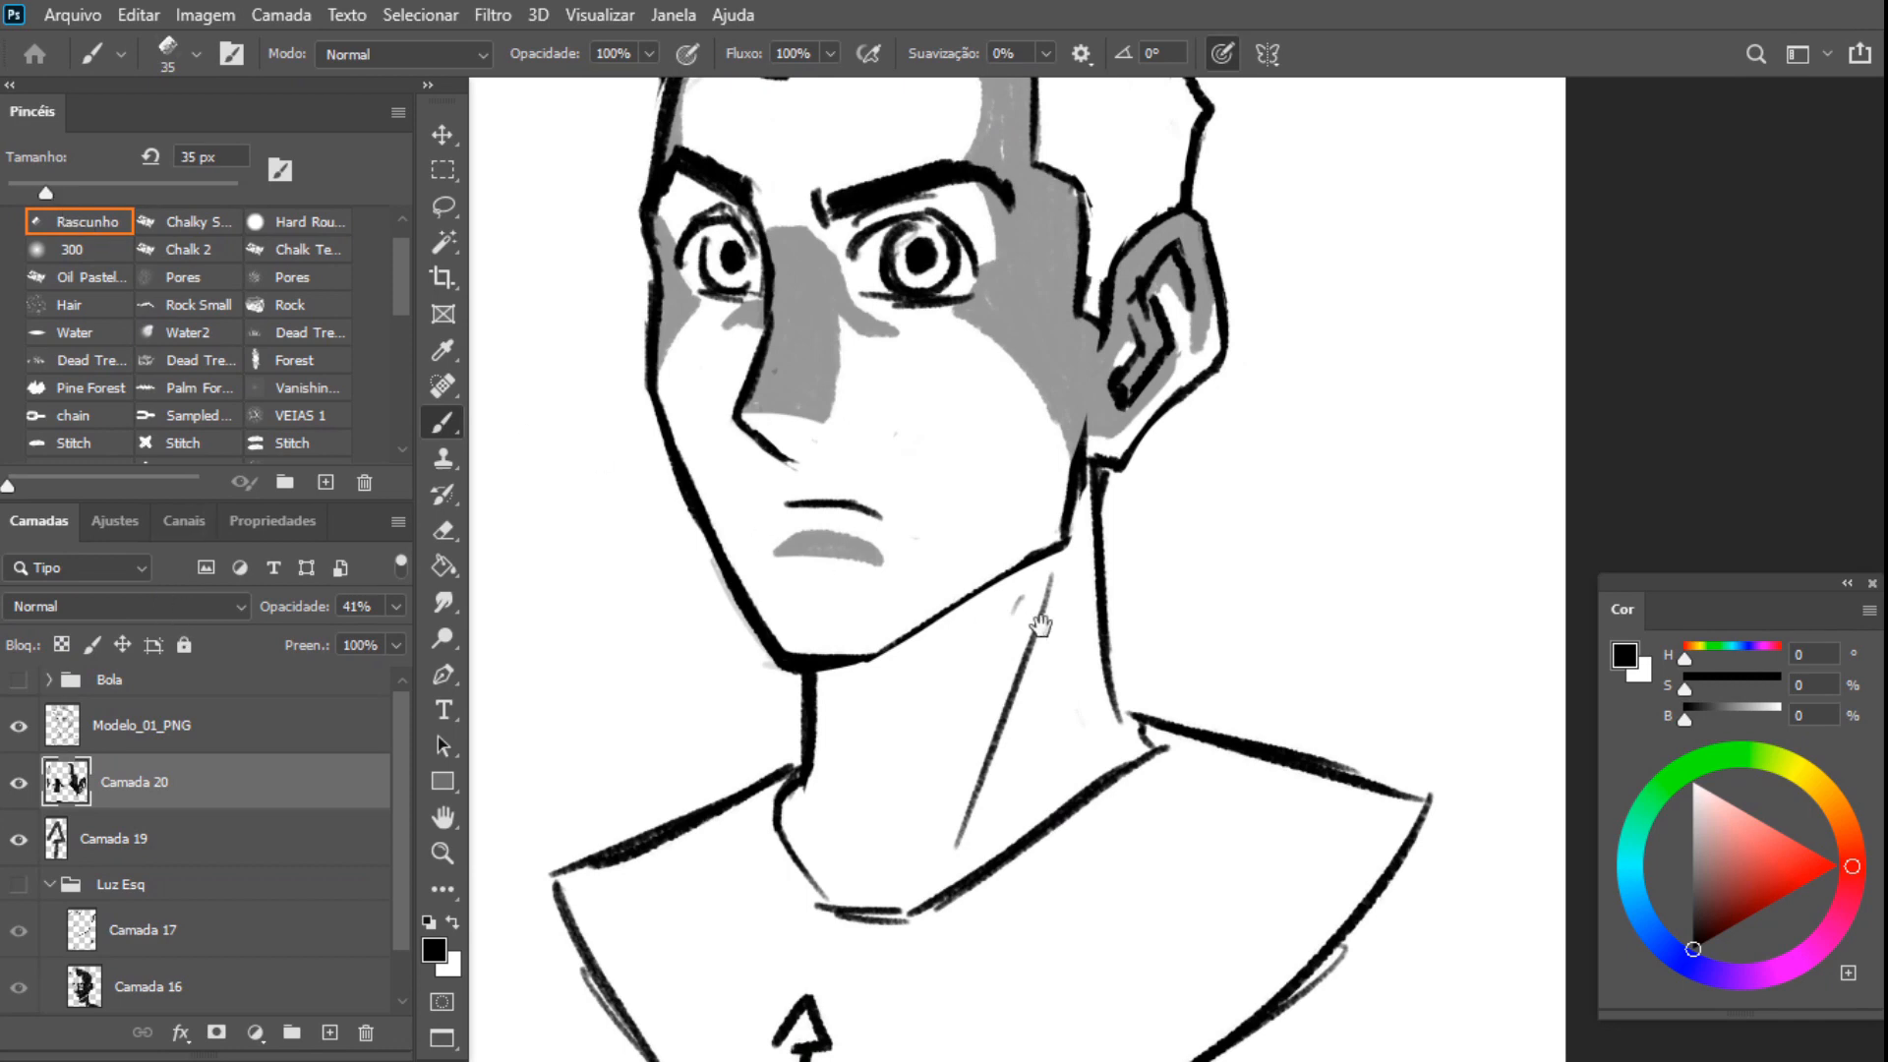
{"action": "left_click_drag", "start_coordinate": [1032, 606], "coordinate": [1012, 615]}
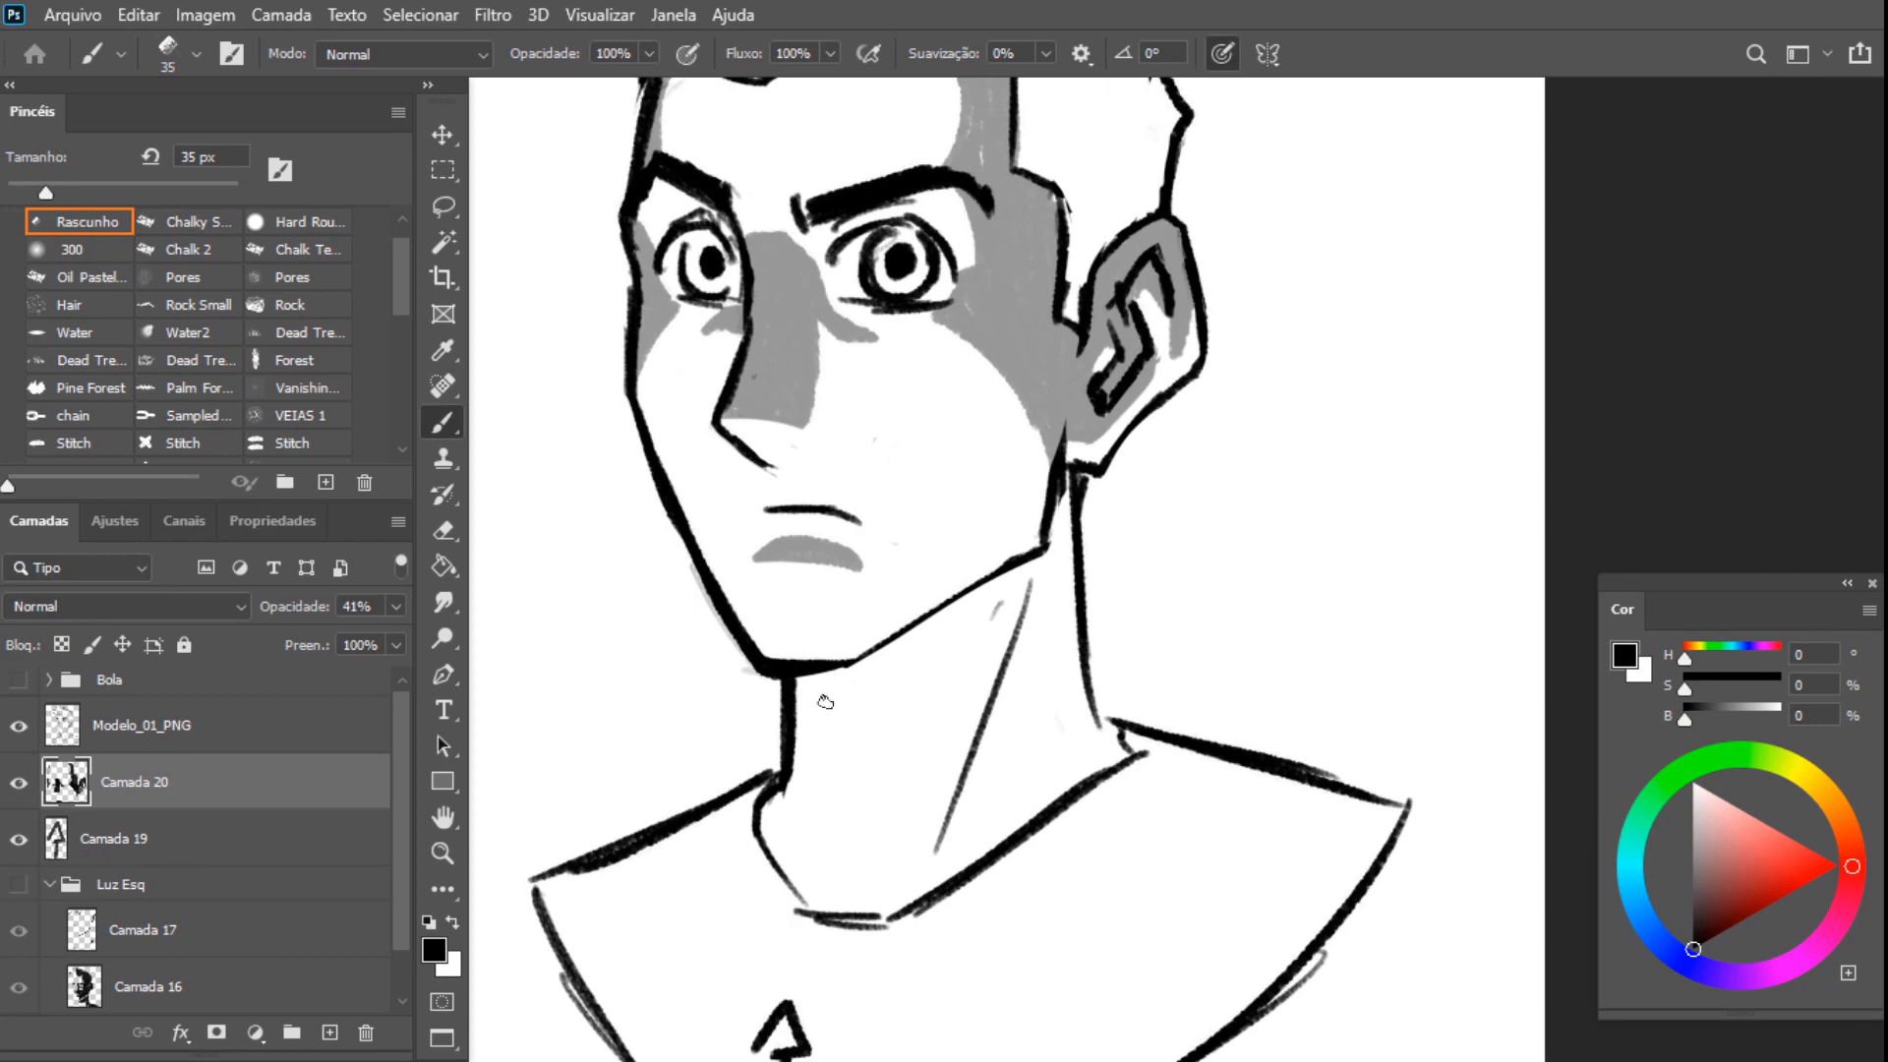
{"action": "mouse_move", "coordinate": [1070, 564]}
{"action": "left_mouse_down"}
{"action": "mouse_move", "coordinate": [1066, 505]}
{"action": "mouse_move", "coordinate": [1080, 606]}
{"action": "mouse_move", "coordinate": [1053, 534]}
{"action": "mouse_move", "coordinate": [1085, 639]}
{"action": "left_mouse_up"}
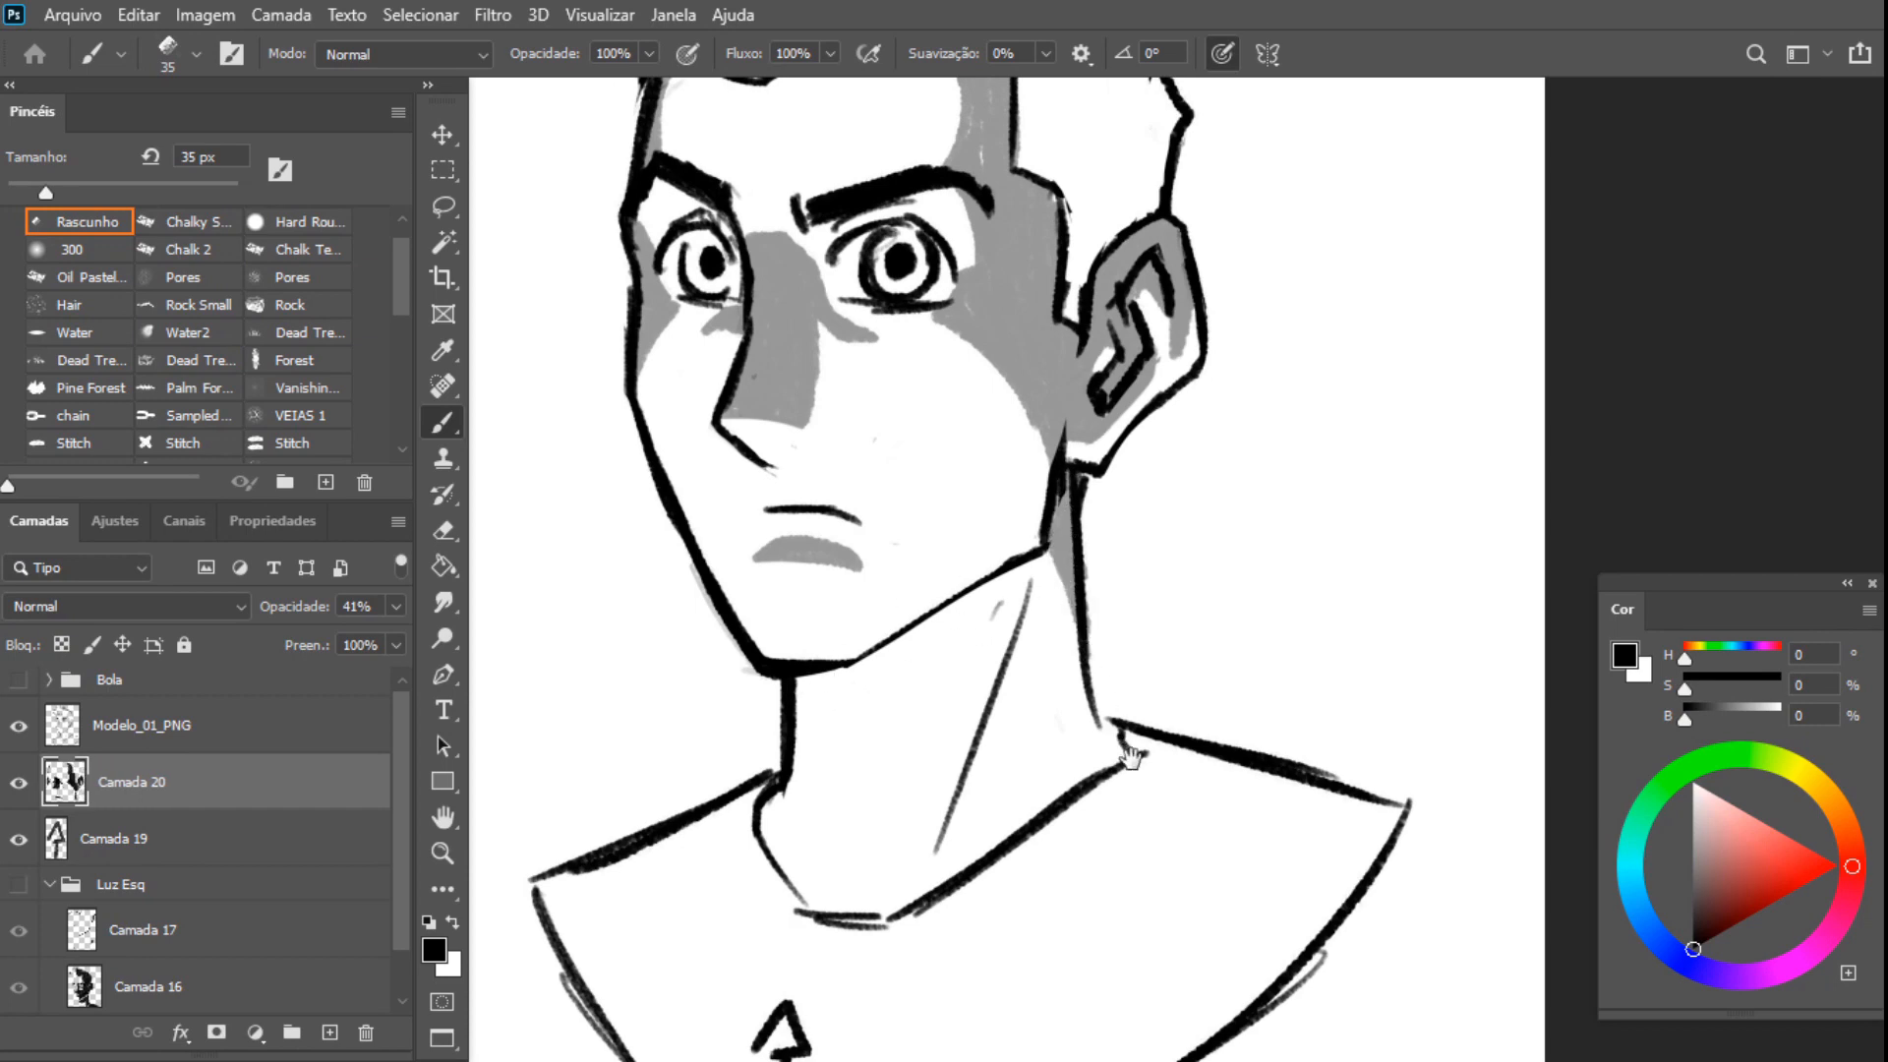
{"action": "mouse_move", "coordinate": [1116, 727]}
{"action": "left_mouse_down"}
{"action": "mouse_move", "coordinate": [1081, 549]}
{"action": "mouse_move", "coordinate": [1047, 568]}
{"action": "mouse_move", "coordinate": [1062, 550]}
{"action": "mouse_move", "coordinate": [1073, 580]}
{"action": "mouse_move", "coordinate": [1217, 602]}
{"action": "mouse_move", "coordinate": [1072, 558]}
{"action": "mouse_move", "coordinate": [1233, 600]}
{"action": "left_mouse_up"}
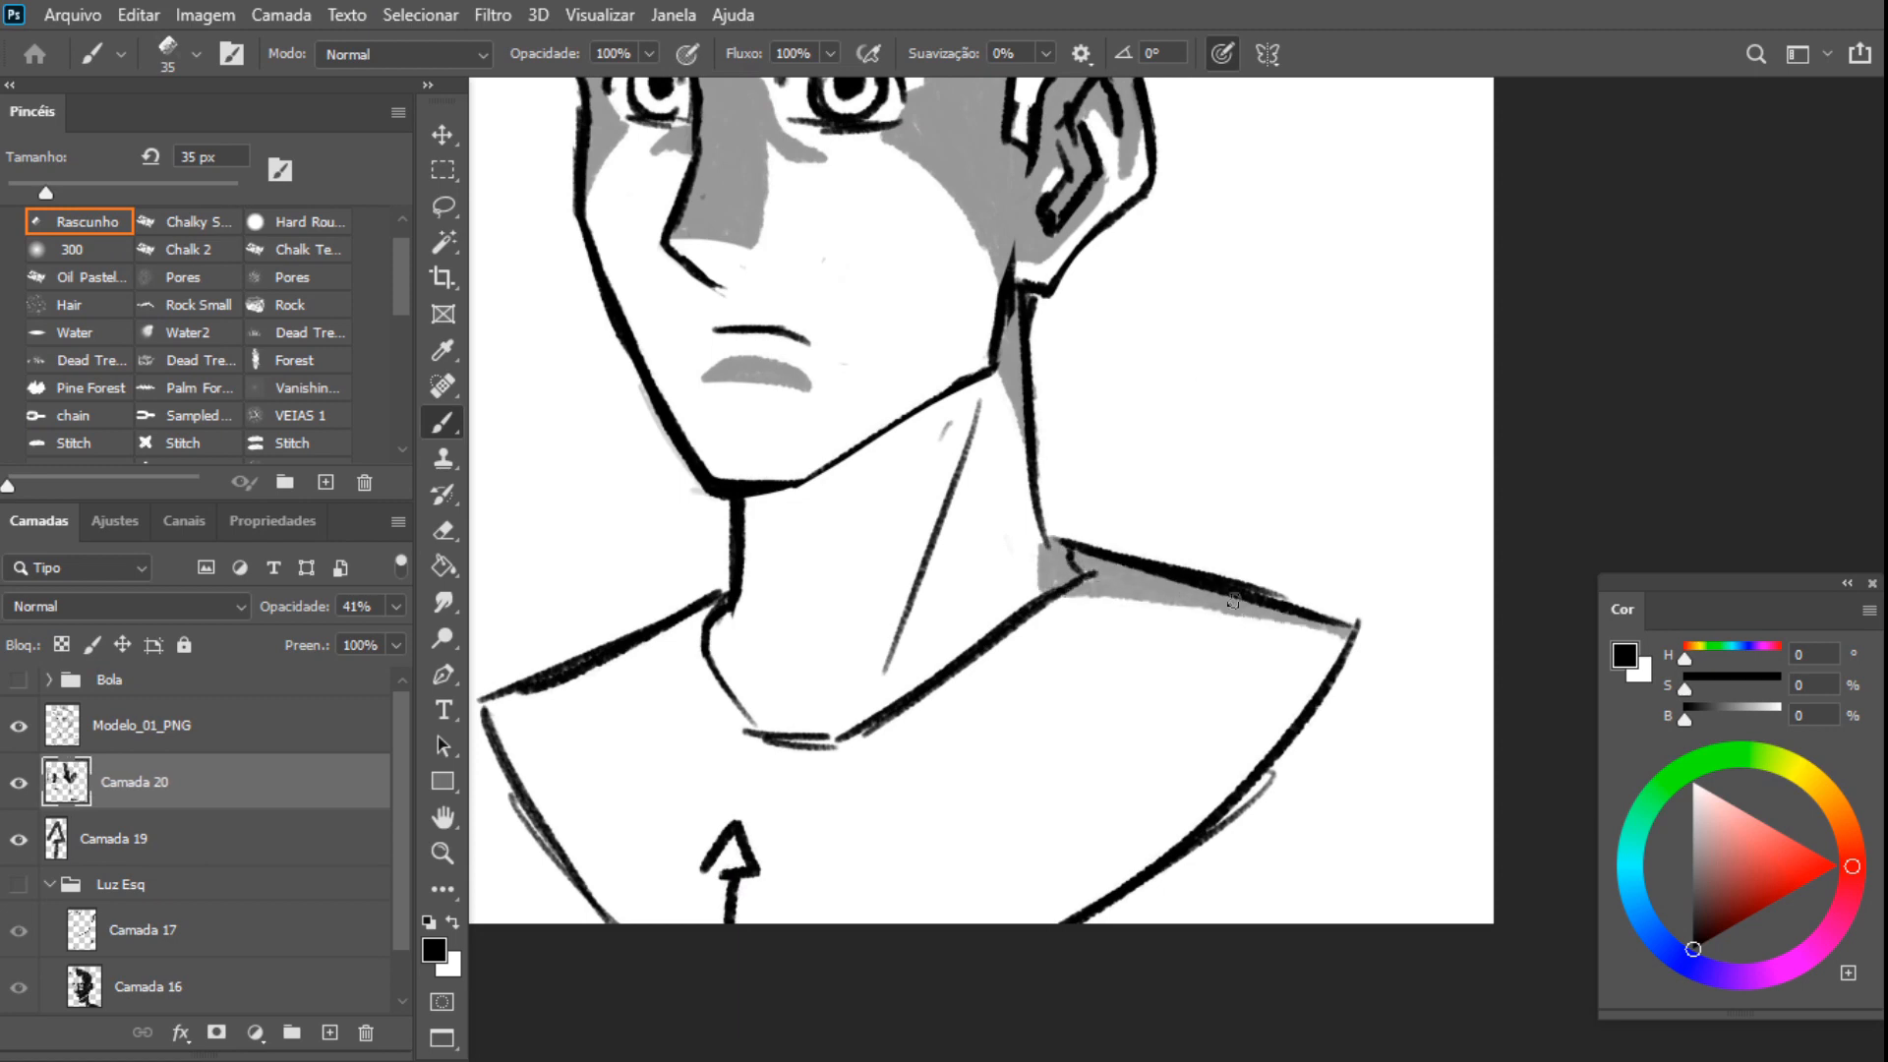
{"action": "mouse_move", "coordinate": [682, 635]}
{"action": "left_mouse_down"}
{"action": "mouse_move", "coordinate": [600, 653]}
{"action": "mouse_move", "coordinate": [727, 598]}
{"action": "mouse_move", "coordinate": [590, 664]}
{"action": "mouse_move", "coordinate": [618, 627]}
{"action": "left_mouse_up"}
{"action": "key", "text": "e"}
{"action": "key", "text": "b"}
Outline a zigzag shadow edge through the hair from the hairline to the crown and shade the front spikes
{"action": "left_click_drag", "start_coordinate": [915, 548], "coordinate": [940, 784]}
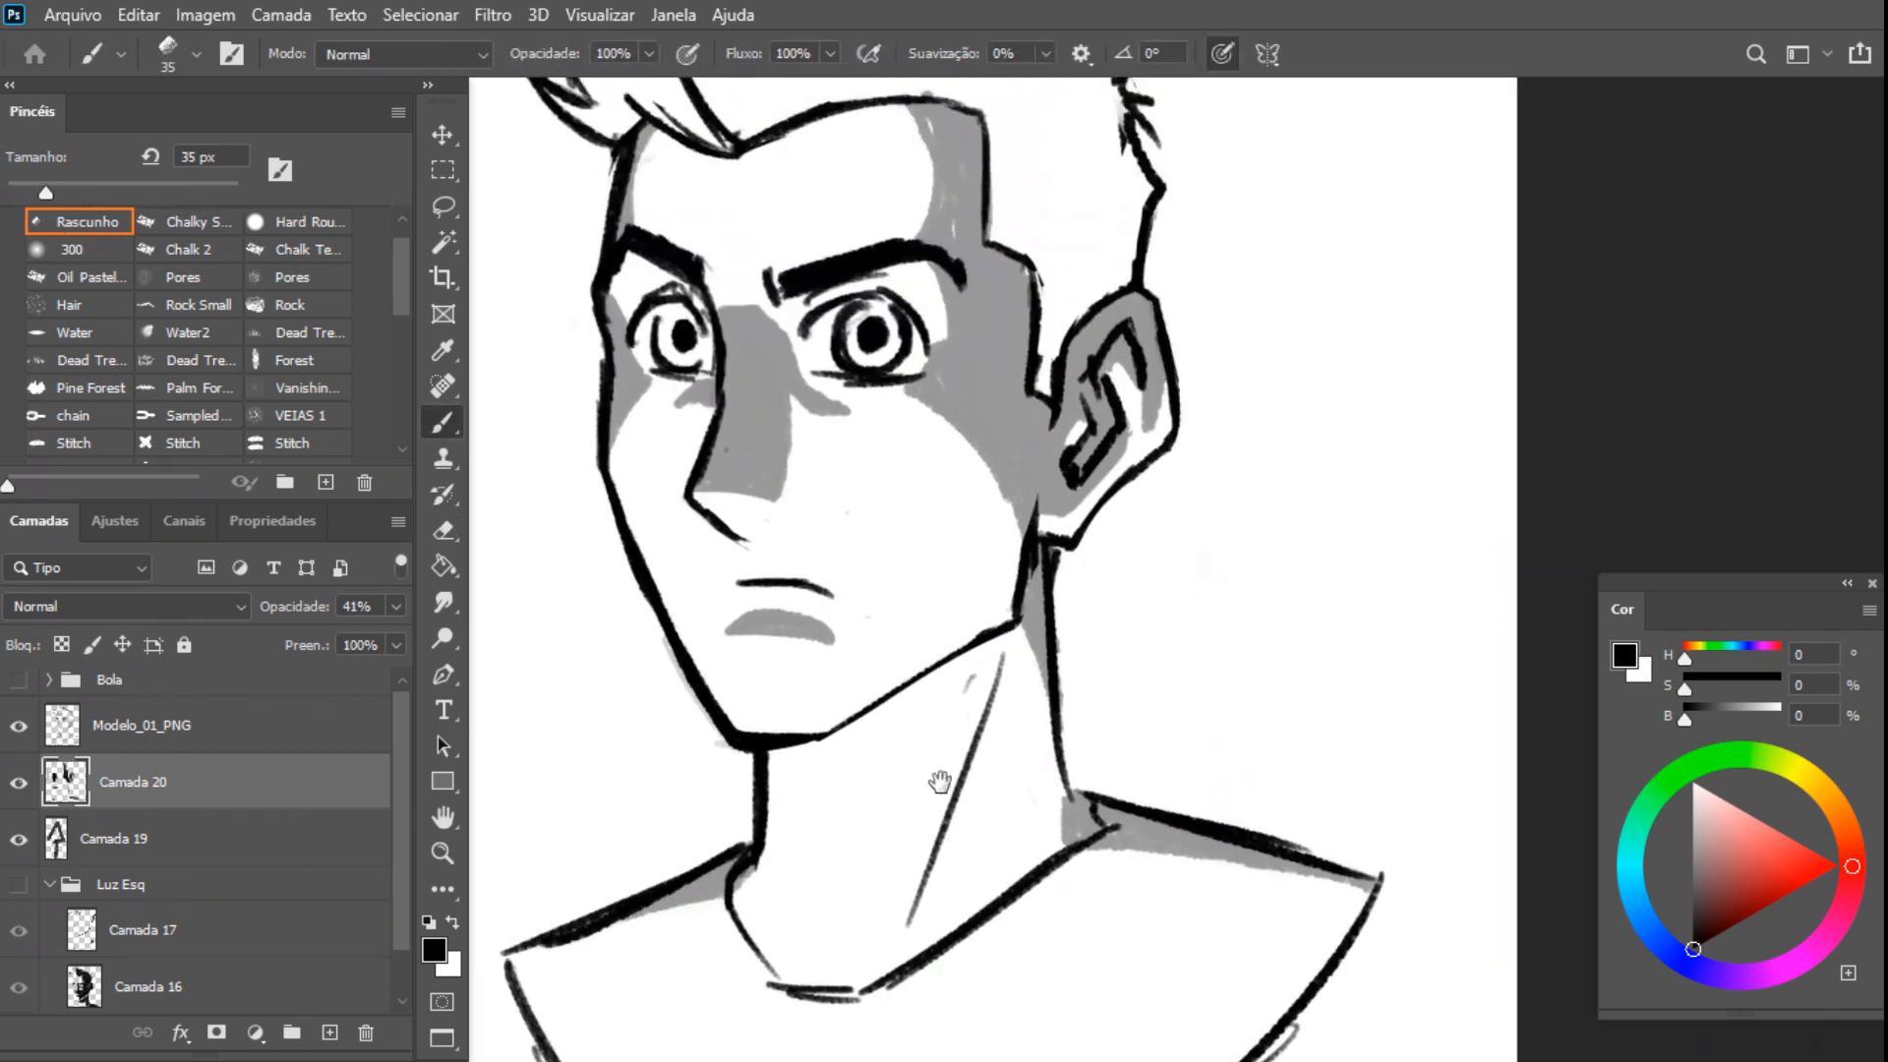
{"action": "mouse_move", "coordinate": [801, 413]}
{"action": "left_mouse_down"}
{"action": "mouse_move", "coordinate": [914, 662]}
{"action": "mouse_move", "coordinate": [914, 624]}
{"action": "left_mouse_up"}
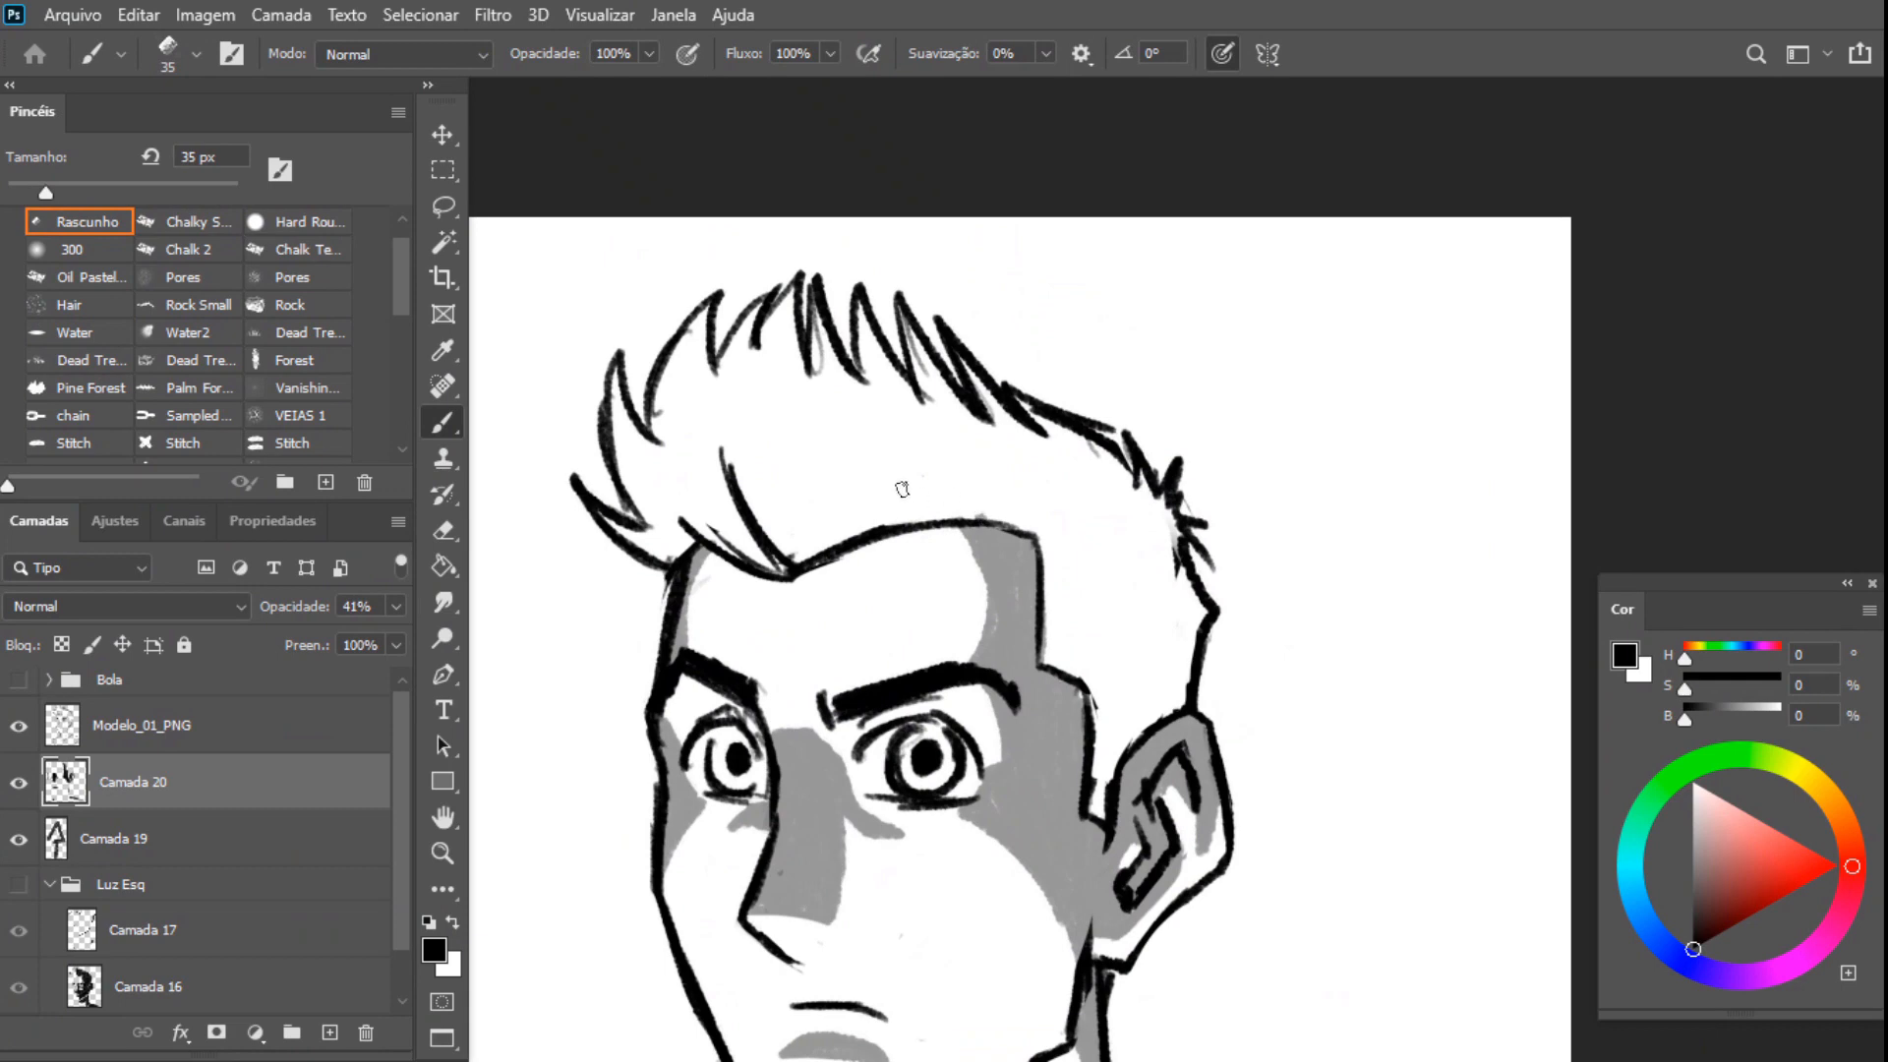
{"action": "left_click_drag", "start_coordinate": [917, 433], "coordinate": [1001, 531]}
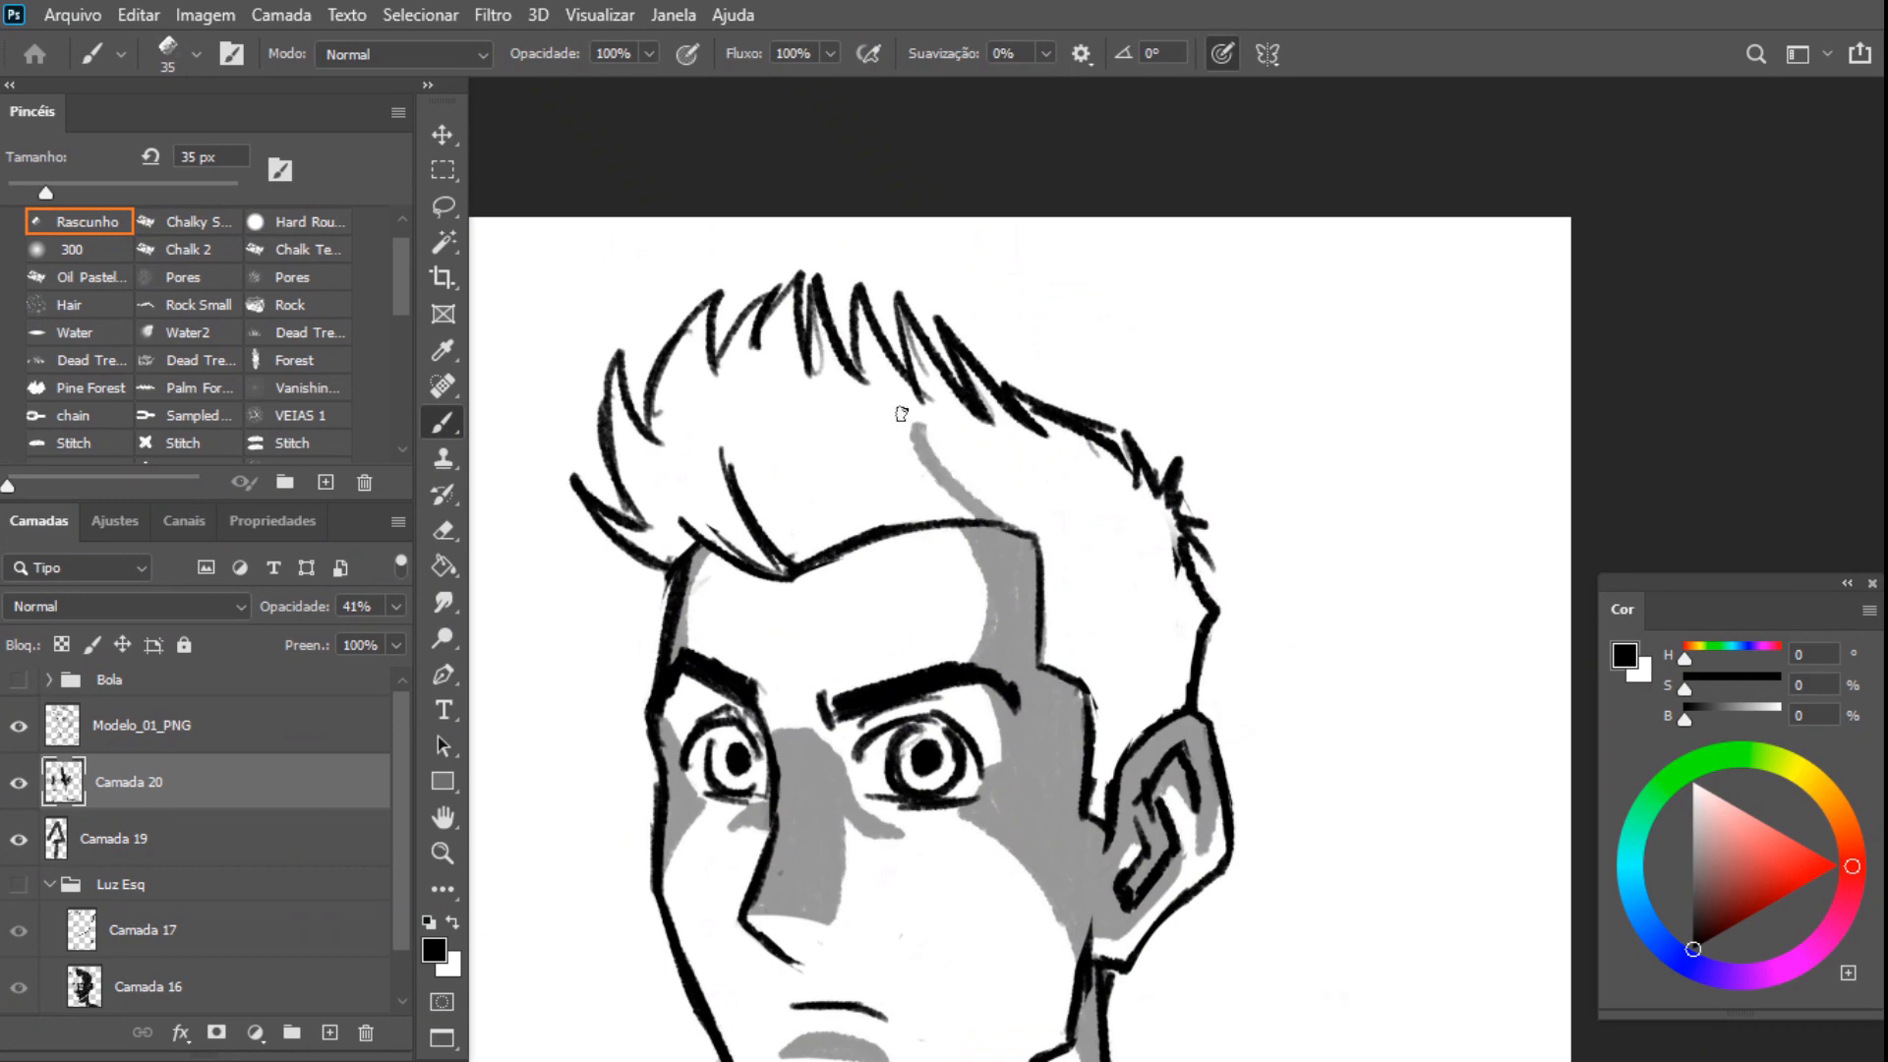
{"action": "mouse_move", "coordinate": [915, 434]}
{"action": "left_mouse_down"}
{"action": "mouse_move", "coordinate": [870, 436]}
{"action": "mouse_move", "coordinate": [841, 419]}
{"action": "mouse_move", "coordinate": [870, 447]}
{"action": "mouse_move", "coordinate": [831, 386]}
{"action": "mouse_move", "coordinate": [822, 293]}
{"action": "left_mouse_up"}
{"action": "mouse_move", "coordinate": [777, 367]}
{"action": "left_mouse_down"}
{"action": "mouse_move", "coordinate": [814, 318]}
{"action": "mouse_move", "coordinate": [779, 344]}
{"action": "mouse_move", "coordinate": [789, 383]}
{"action": "mouse_move", "coordinate": [704, 363]}
{"action": "mouse_move", "coordinate": [629, 438]}
{"action": "mouse_move", "coordinate": [614, 512]}
{"action": "mouse_move", "coordinate": [649, 546]}
{"action": "mouse_move", "coordinate": [689, 541]}
{"action": "mouse_move", "coordinate": [629, 453]}
{"action": "mouse_move", "coordinate": [654, 511]}
{"action": "mouse_move", "coordinate": [674, 356]}
{"action": "mouse_move", "coordinate": [693, 394]}
{"action": "left_mouse_up"}
{"action": "key", "text": "e"}
{"action": "key", "text": "b"}
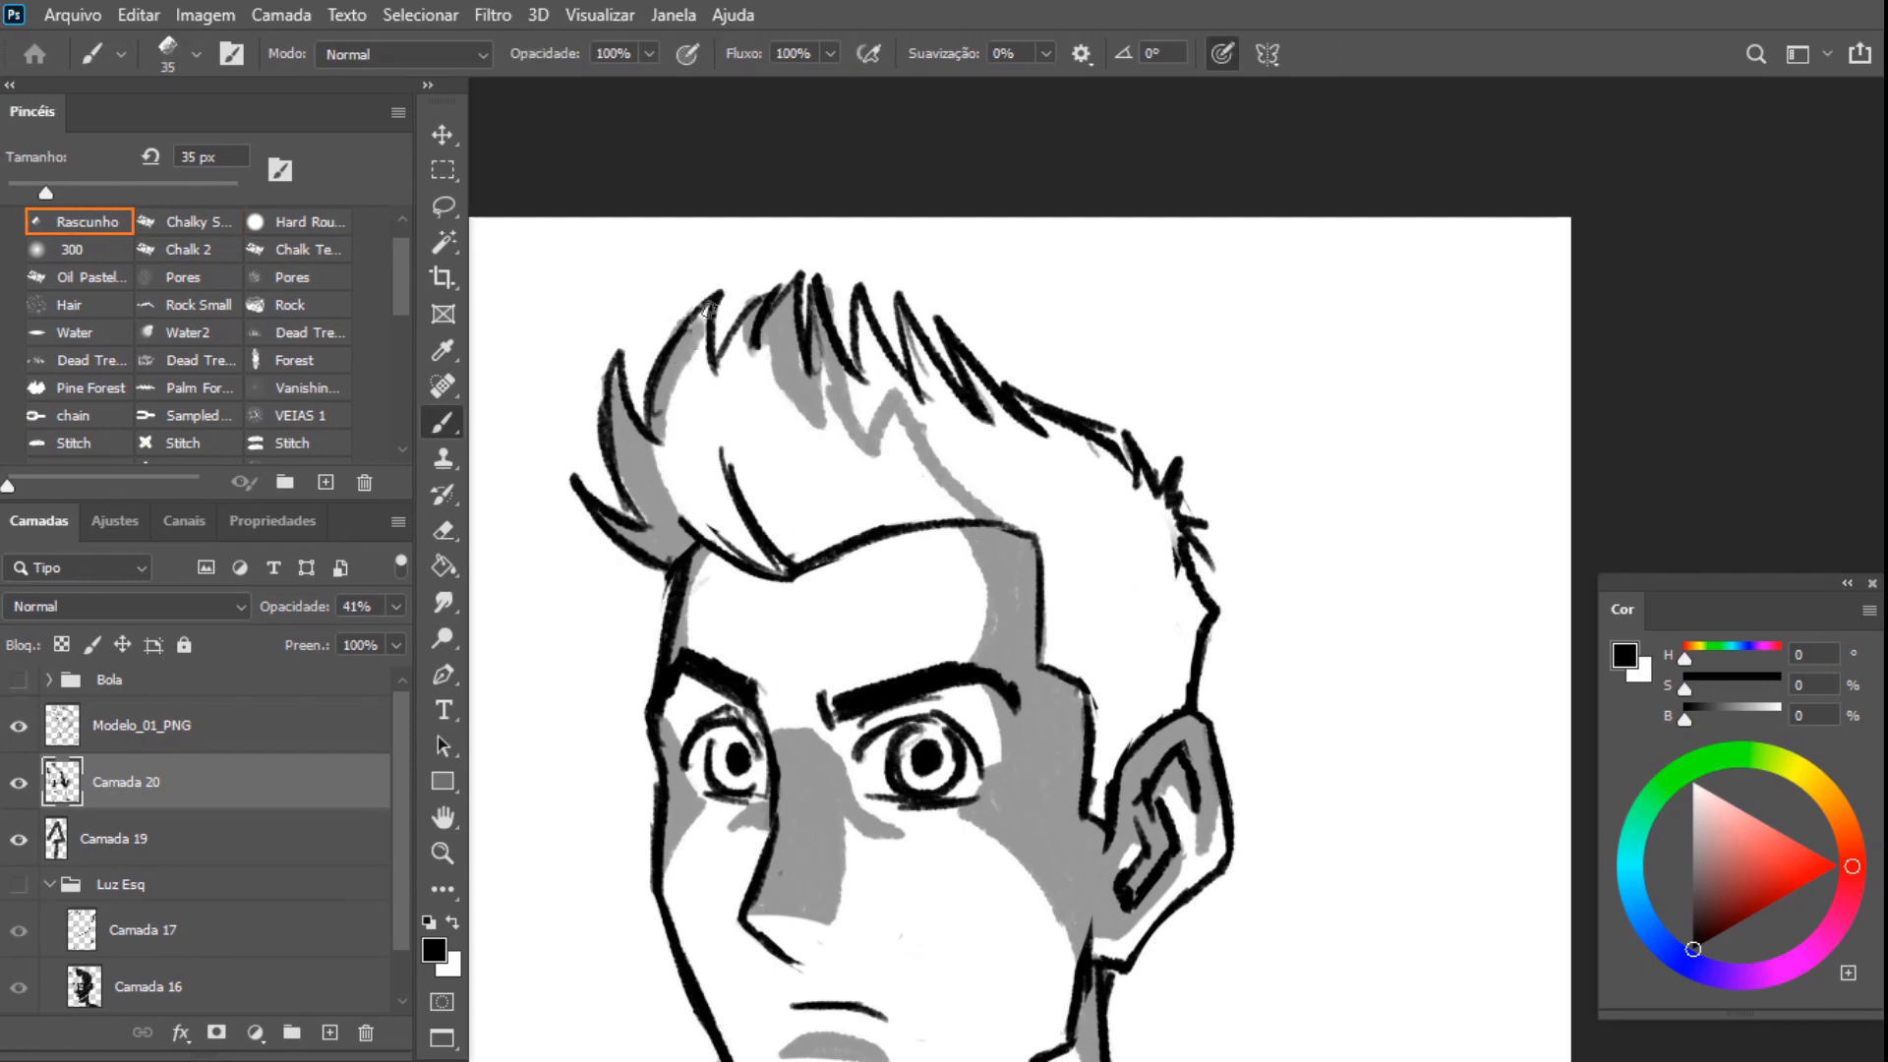
Fill the hair shadow between the zigzag edge and the top spikes, extending it toward the back of the head
{"action": "left_click_drag", "start_coordinate": [716, 291], "coordinate": [696, 379]}
{"action": "key", "text": "e"}
{"action": "key", "text": "b"}
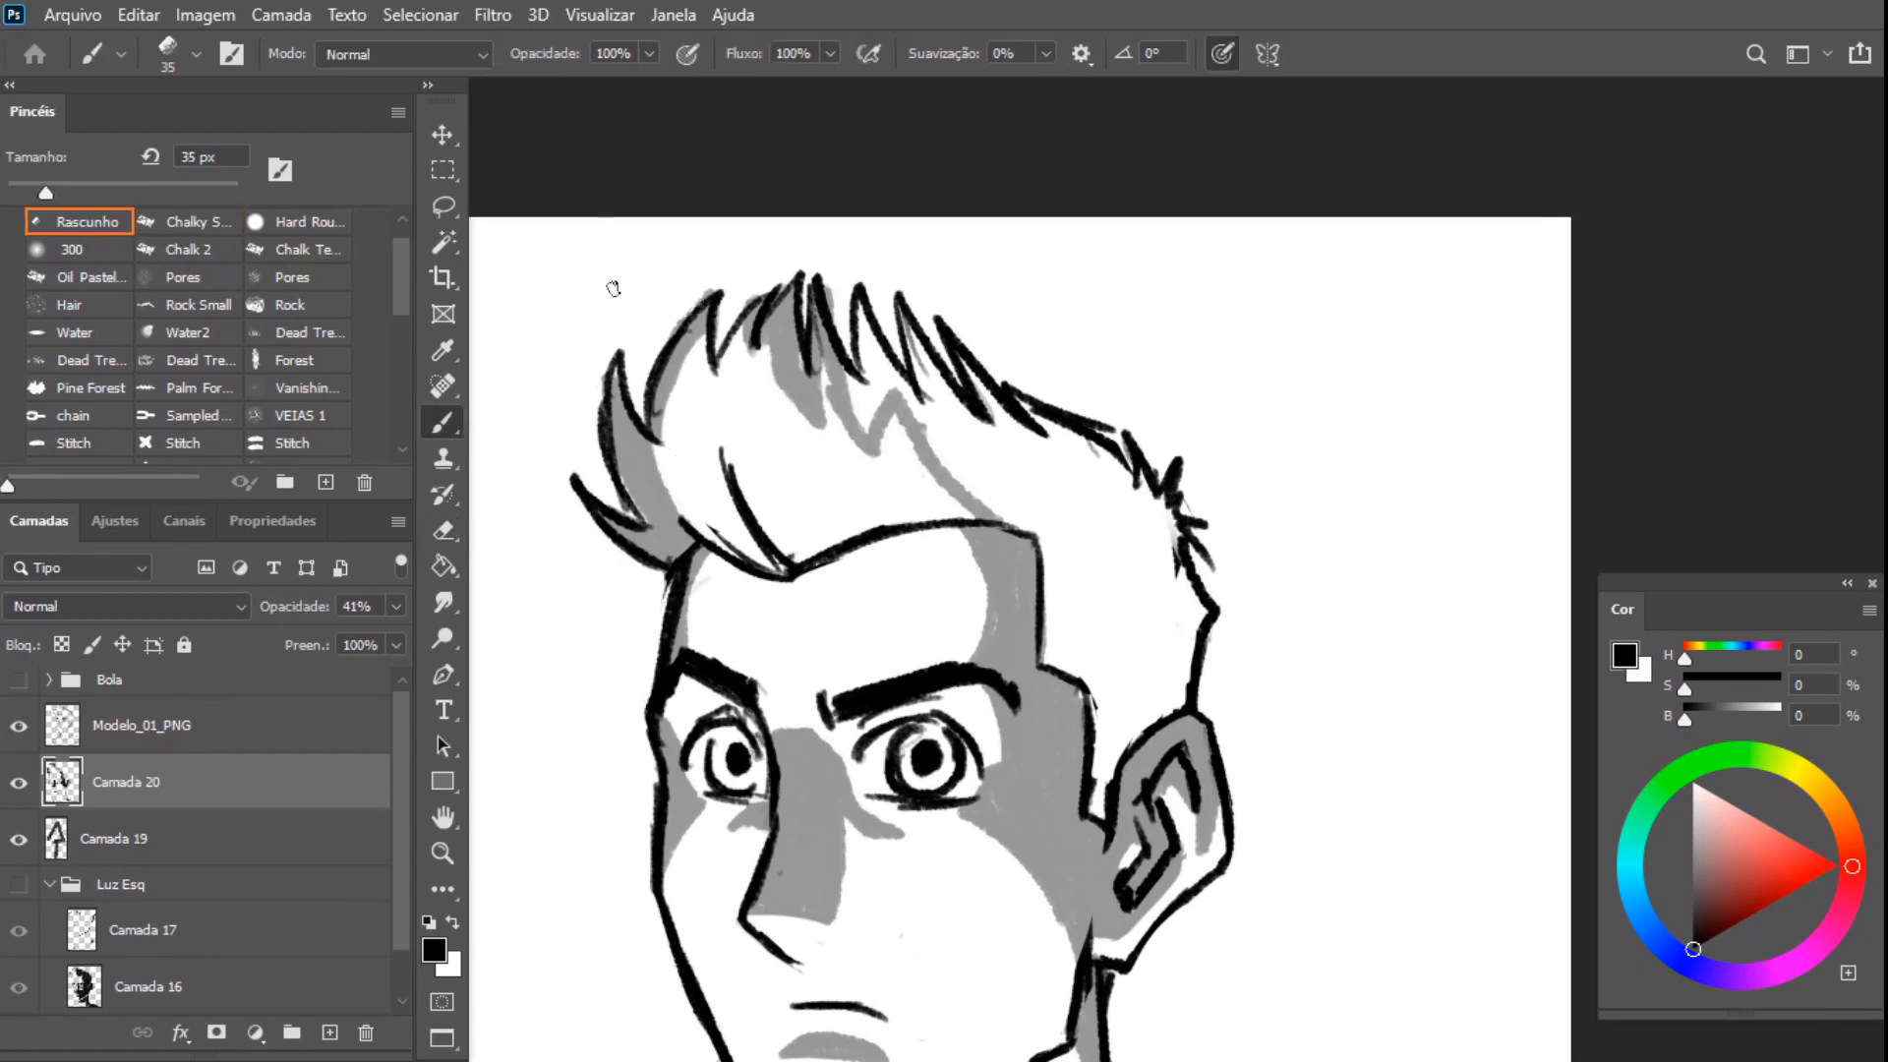
{"action": "mouse_move", "coordinate": [862, 404]}
{"action": "left_mouse_down"}
{"action": "mouse_move", "coordinate": [813, 343]}
{"action": "mouse_move", "coordinate": [836, 400]}
{"action": "mouse_move", "coordinate": [803, 363]}
{"action": "mouse_move", "coordinate": [876, 407]}
{"action": "mouse_move", "coordinate": [876, 345]}
{"action": "mouse_move", "coordinate": [954, 440]}
{"action": "mouse_move", "coordinate": [930, 359]}
{"action": "left_mouse_up"}
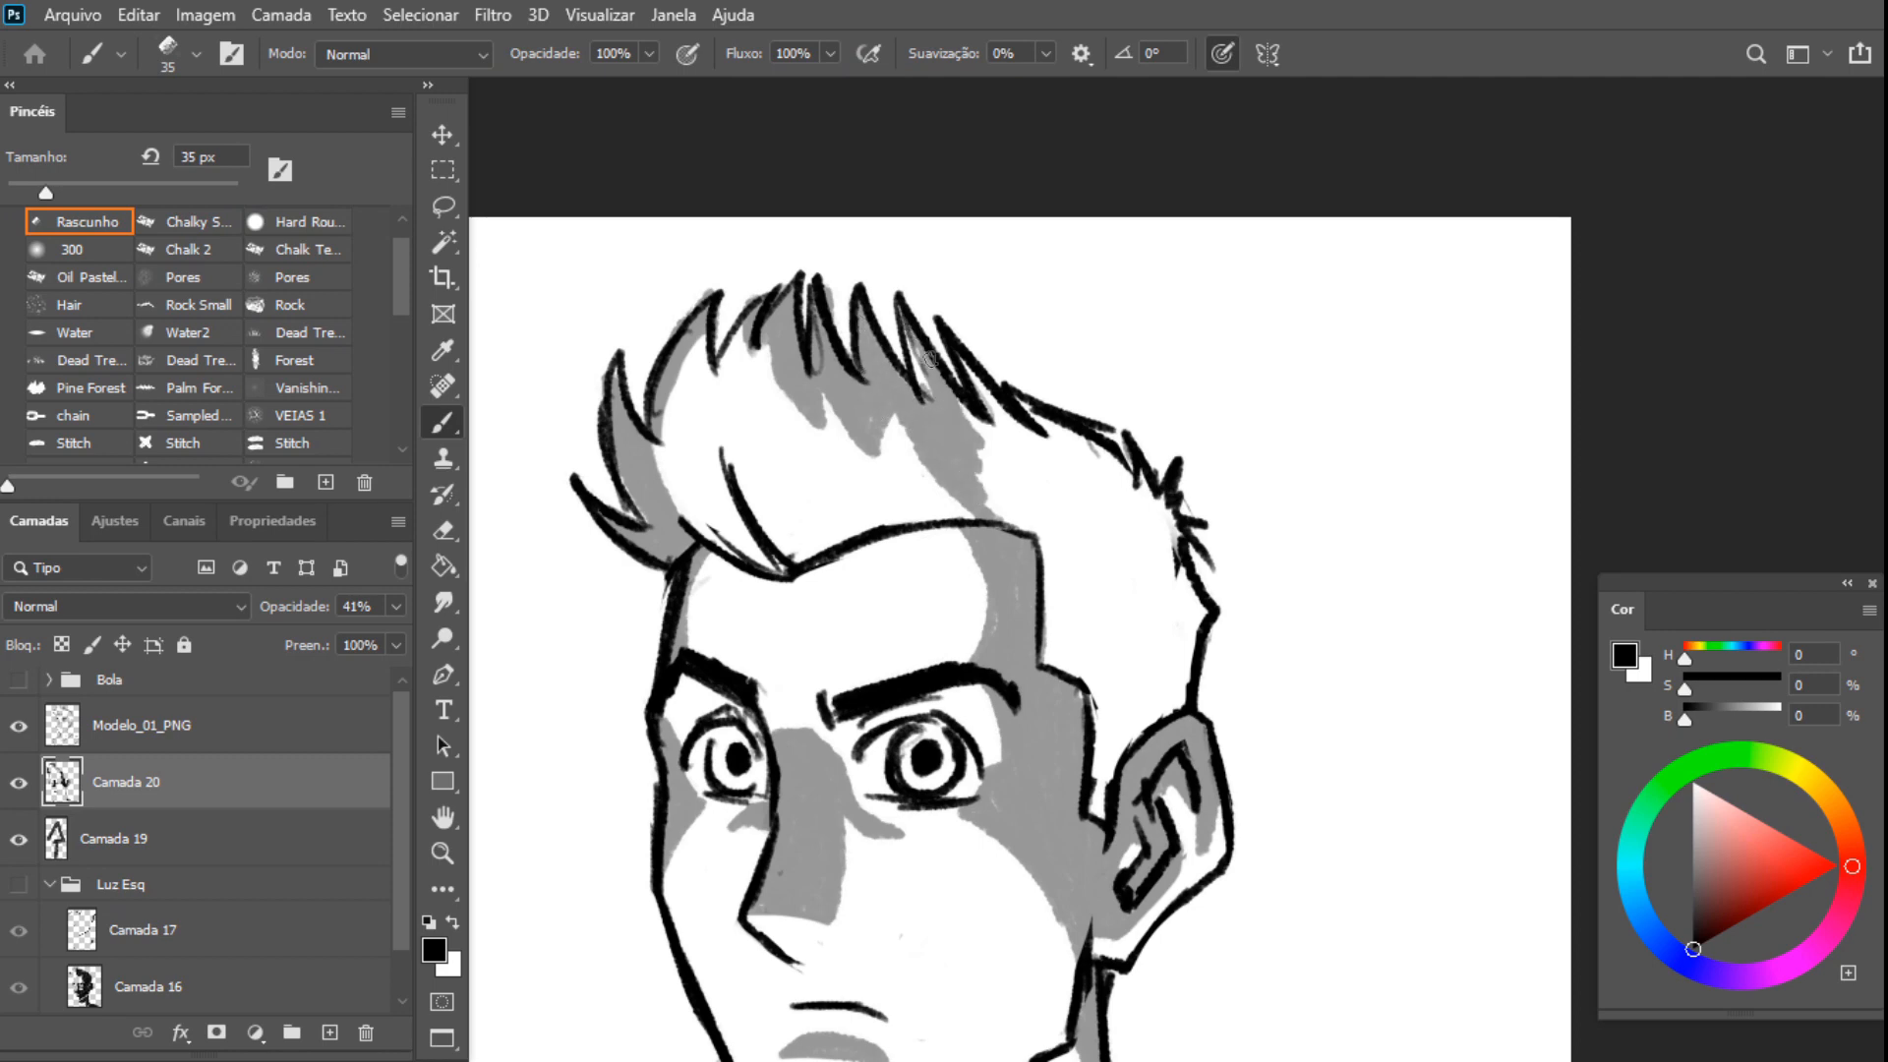
{"action": "mouse_move", "coordinate": [967, 425]}
{"action": "left_mouse_down"}
{"action": "mouse_move", "coordinate": [1008, 432]}
{"action": "mouse_move", "coordinate": [974, 364]}
{"action": "mouse_move", "coordinate": [1033, 539]}
{"action": "mouse_move", "coordinate": [991, 498]}
{"action": "mouse_move", "coordinate": [995, 360]}
{"action": "mouse_move", "coordinate": [977, 331]}
{"action": "mouse_move", "coordinate": [1036, 540]}
{"action": "mouse_move", "coordinate": [998, 498]}
{"action": "mouse_move", "coordinate": [1053, 559]}
{"action": "mouse_move", "coordinate": [1021, 485]}
{"action": "mouse_move", "coordinate": [1052, 509]}
{"action": "mouse_move", "coordinate": [1056, 471]}
{"action": "mouse_move", "coordinate": [1066, 484]}
{"action": "mouse_move", "coordinate": [1045, 493]}
{"action": "mouse_move", "coordinate": [1068, 464]}
{"action": "mouse_move", "coordinate": [1044, 419]}
{"action": "mouse_move", "coordinate": [1154, 512]}
{"action": "mouse_move", "coordinate": [1196, 603]}
{"action": "left_mouse_up"}
{"action": "left_click_drag", "start_coordinate": [987, 541], "coordinate": [898, 367]}
{"action": "key", "text": "w"}
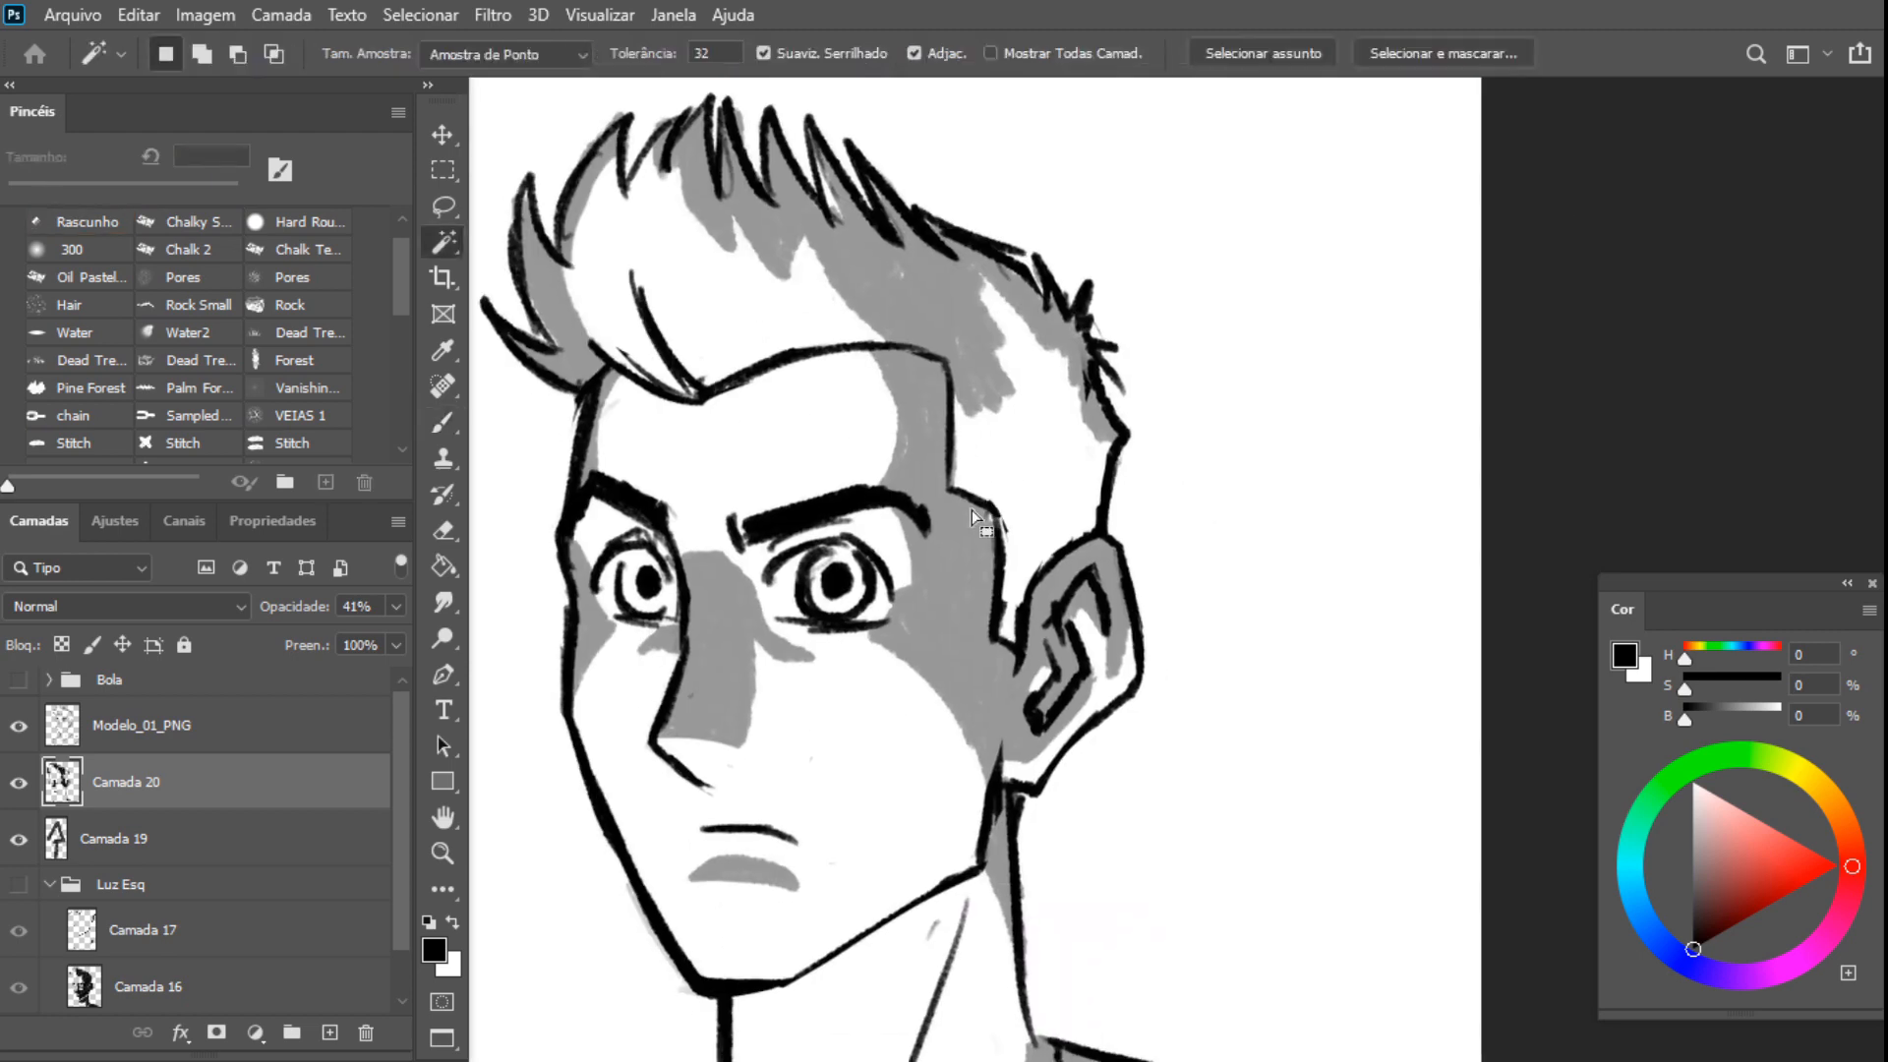
{"action": "left_click", "coordinate": [964, 438]}
{"action": "key", "text": "b"}
{"action": "key", "text": "ctrl+d"}
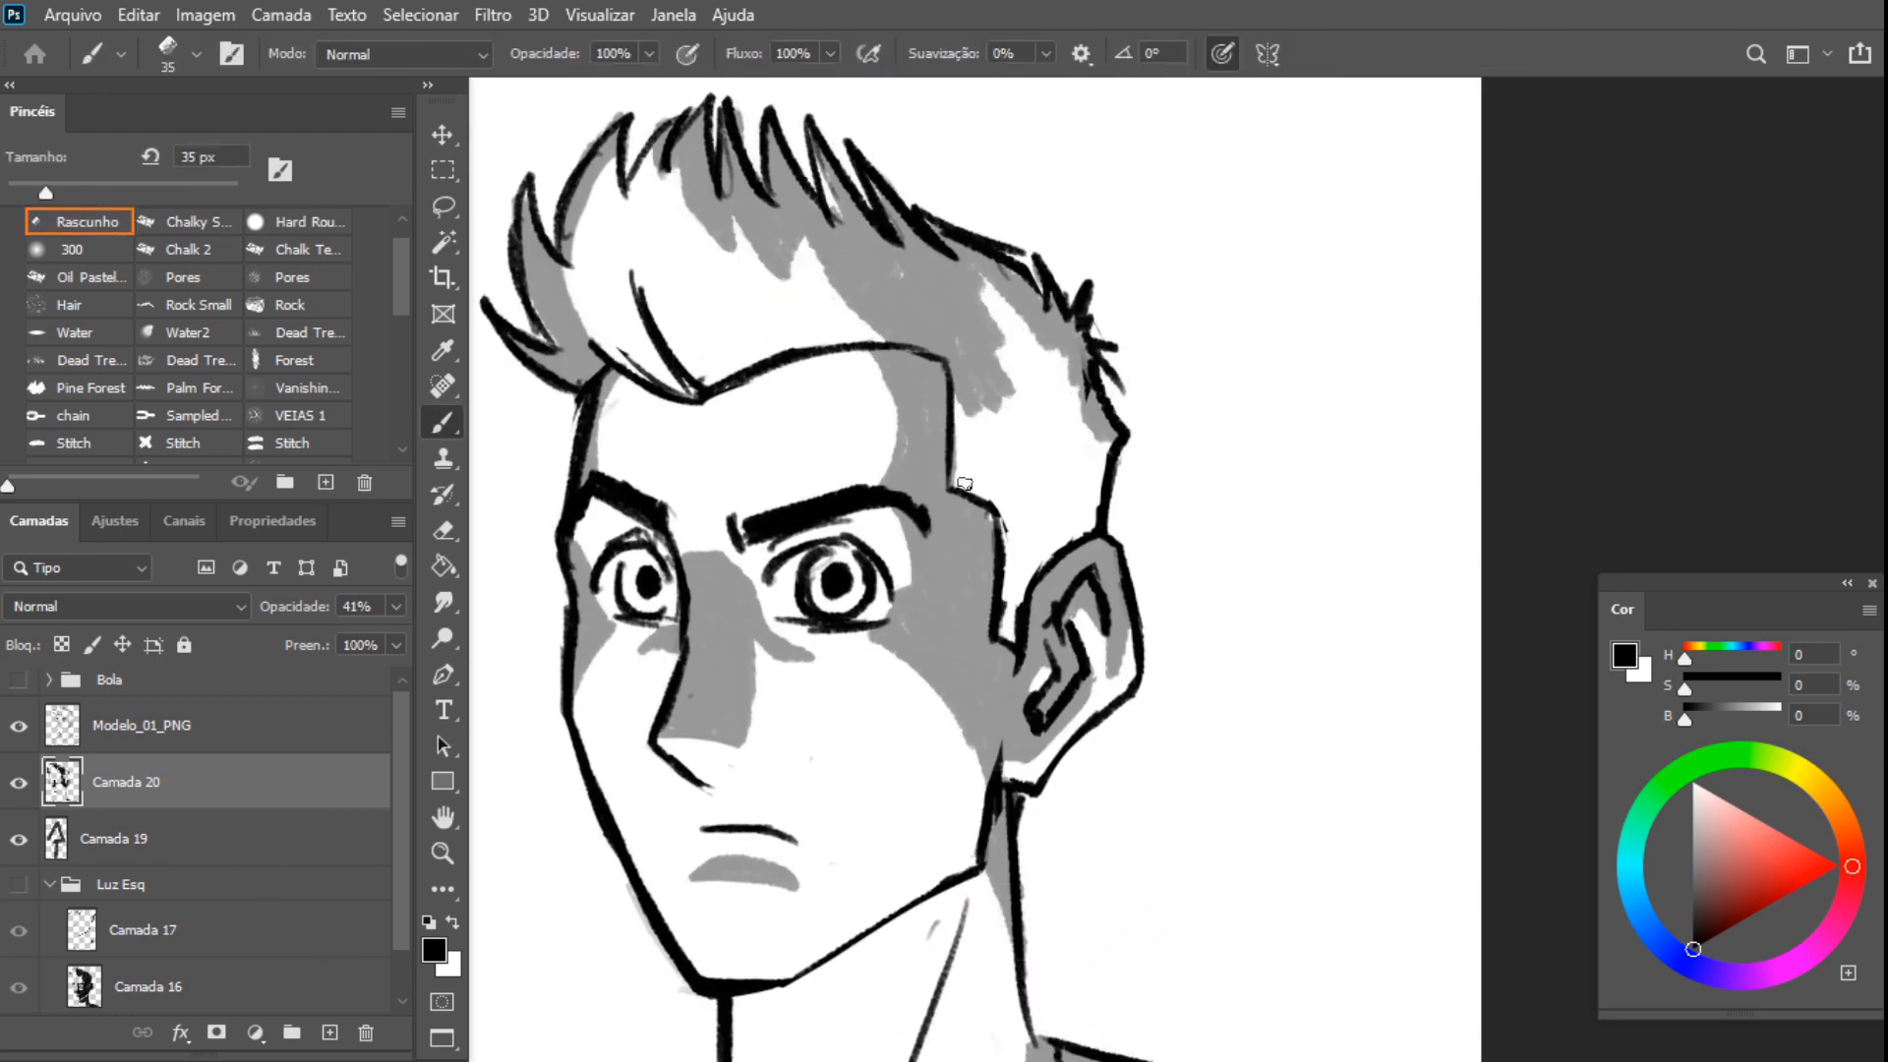
Fill the remaining hair on the side and back of the head with the flat shadow
{"action": "left_click_drag", "start_coordinate": [958, 401], "coordinate": [973, 502]}
{"action": "mouse_move", "coordinate": [986, 298]}
{"action": "left_mouse_down"}
{"action": "mouse_move", "coordinate": [972, 473]}
{"action": "mouse_move", "coordinate": [1001, 305]}
{"action": "mouse_move", "coordinate": [1013, 497]}
{"action": "mouse_move", "coordinate": [1033, 324]}
{"action": "mouse_move", "coordinate": [1046, 386]}
{"action": "mouse_move", "coordinate": [1005, 639]}
{"action": "mouse_move", "coordinate": [1062, 492]}
{"action": "mouse_move", "coordinate": [1096, 518]}
{"action": "mouse_move", "coordinate": [1062, 536]}
{"action": "mouse_move", "coordinate": [1072, 393]}
{"action": "mouse_move", "coordinate": [1037, 455]}
{"action": "left_mouse_up"}
{"action": "left_click_drag", "start_coordinate": [797, 520], "coordinate": [937, 370]}
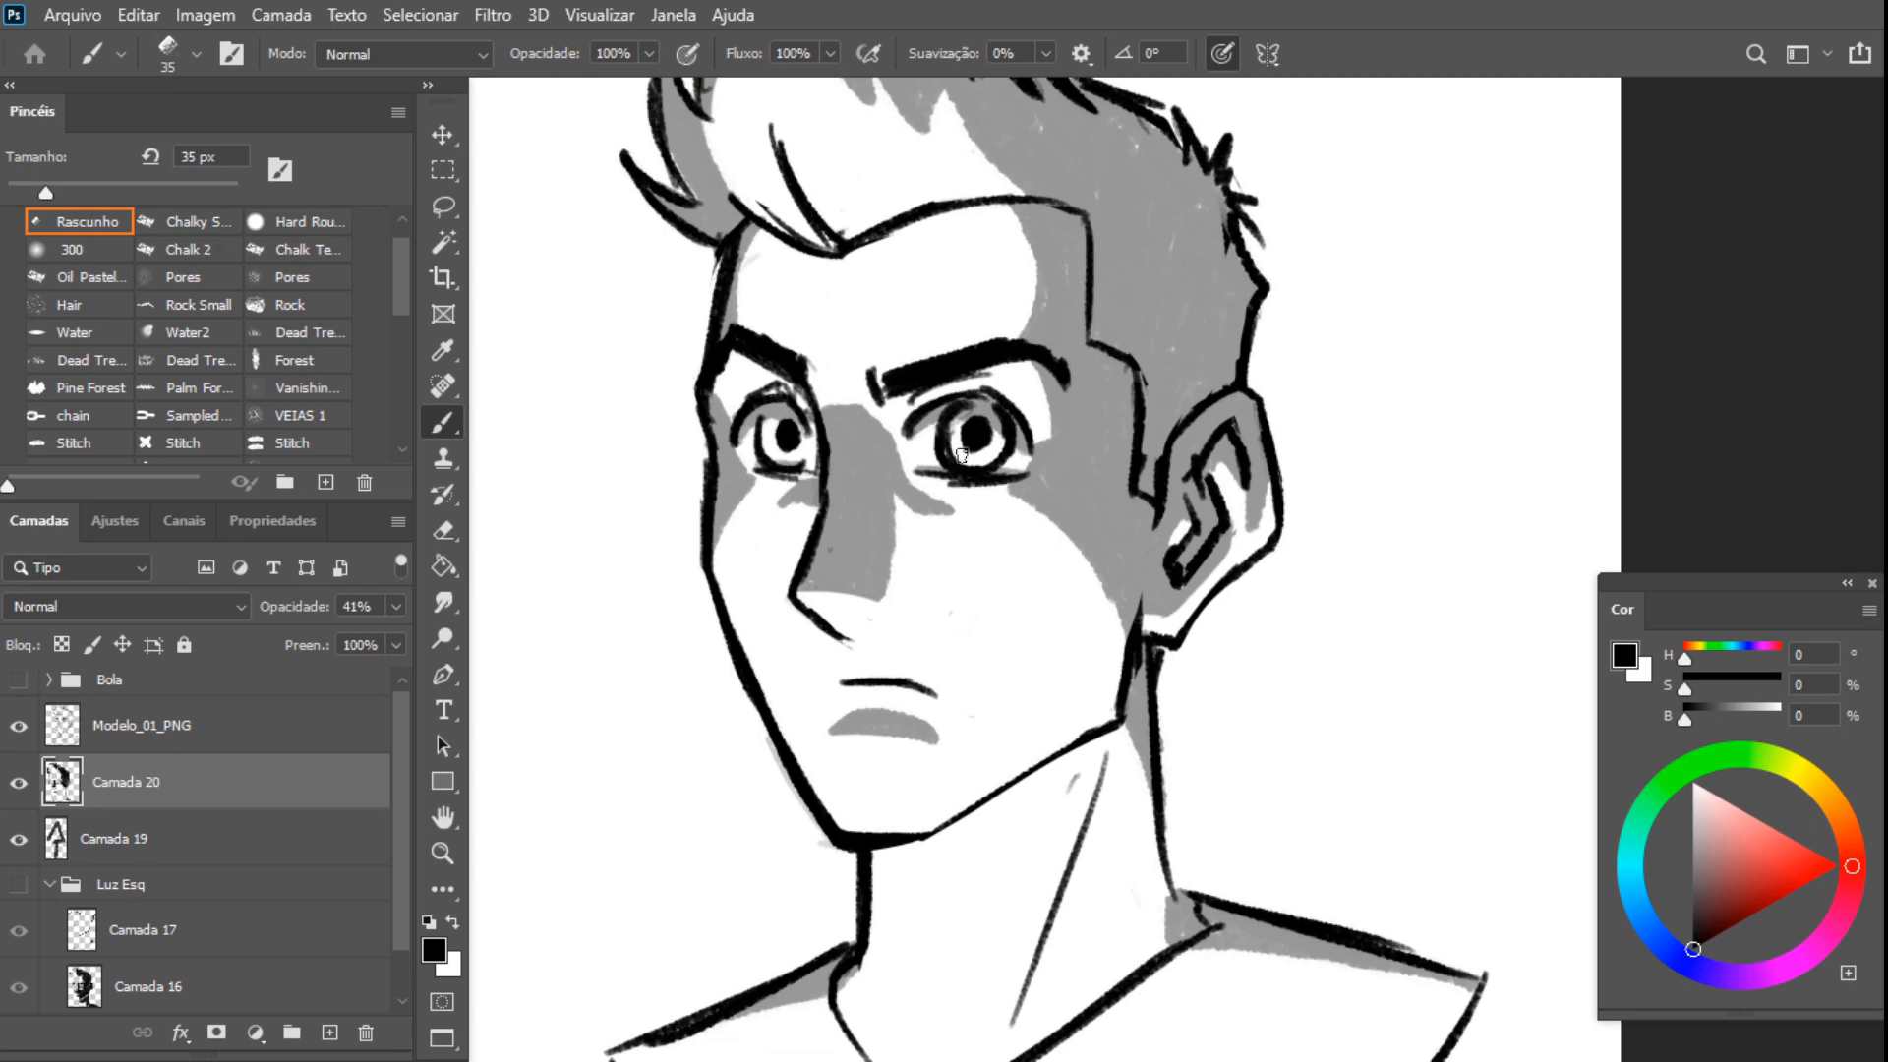
Shade the irises of both eyes with the flat grey shadow
{"action": "key", "text": "e"}
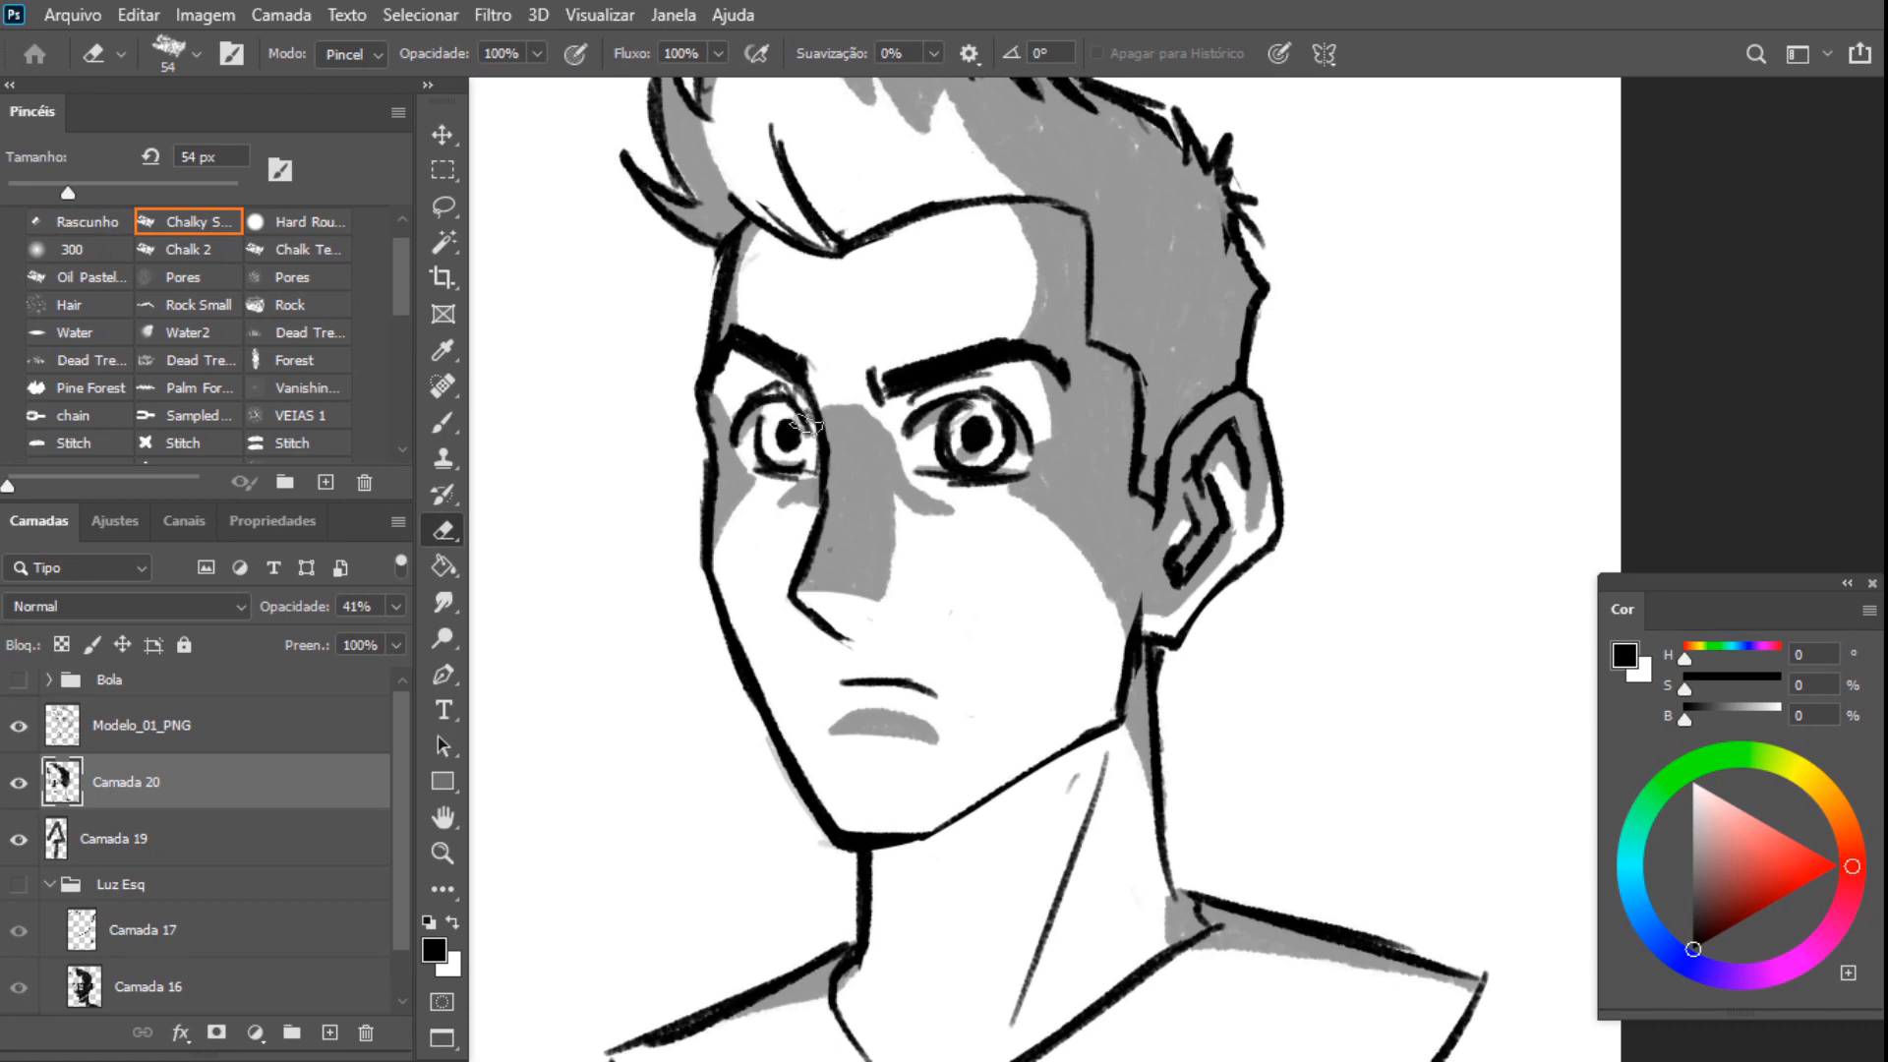
{"action": "key", "text": "b"}
{"action": "key", "text": "e"}
{"action": "key", "text": "b"}
{"action": "left_click", "coordinate": [964, 453]}
{"action": "left_click_drag", "start_coordinate": [973, 464], "coordinate": [992, 457]}
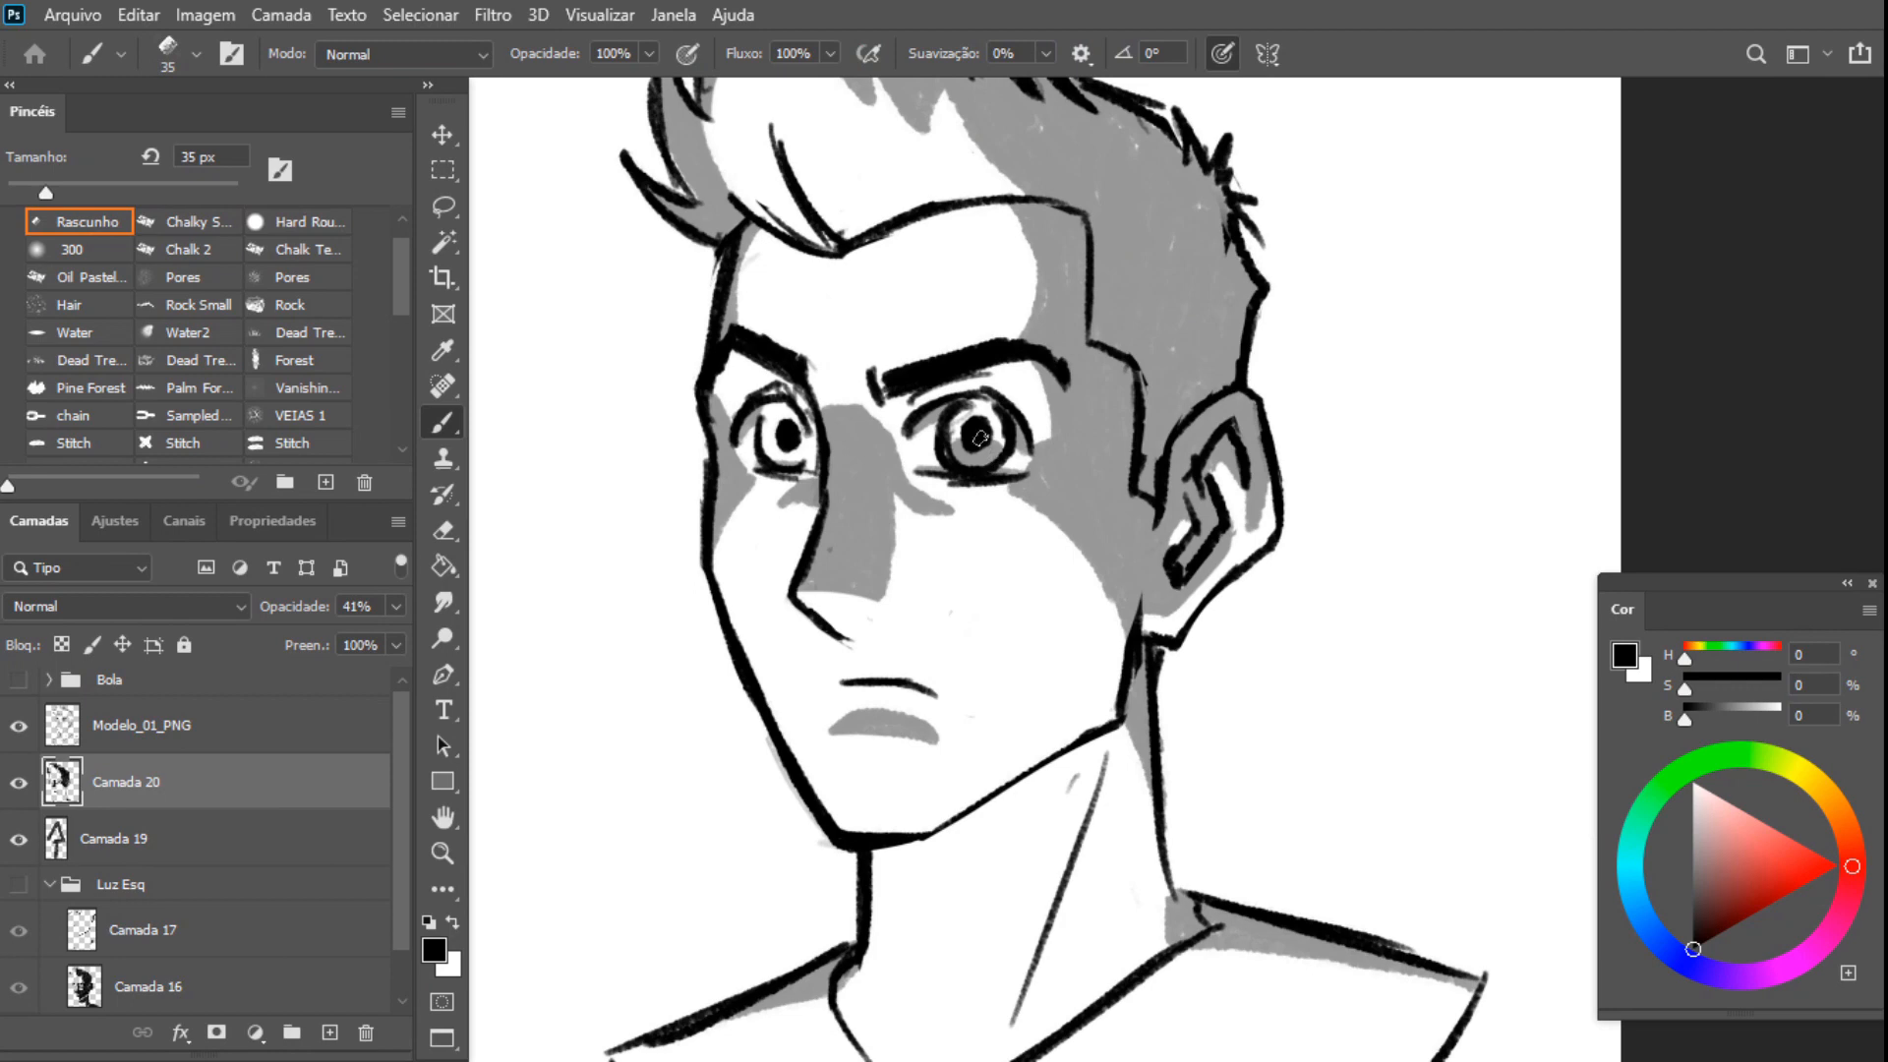
{"action": "left_click_drag", "start_coordinate": [776, 450], "coordinate": [789, 461]}
Add a new layer above Camada 20 for the darker shadows and set its opacity to 70%
{"action": "left_click_drag", "start_coordinate": [883, 795], "coordinate": [822, 858]}
{"action": "left_click_drag", "start_coordinate": [853, 577], "coordinate": [882, 677]}
{"action": "left_click_drag", "start_coordinate": [601, 745], "coordinate": [632, 692]}
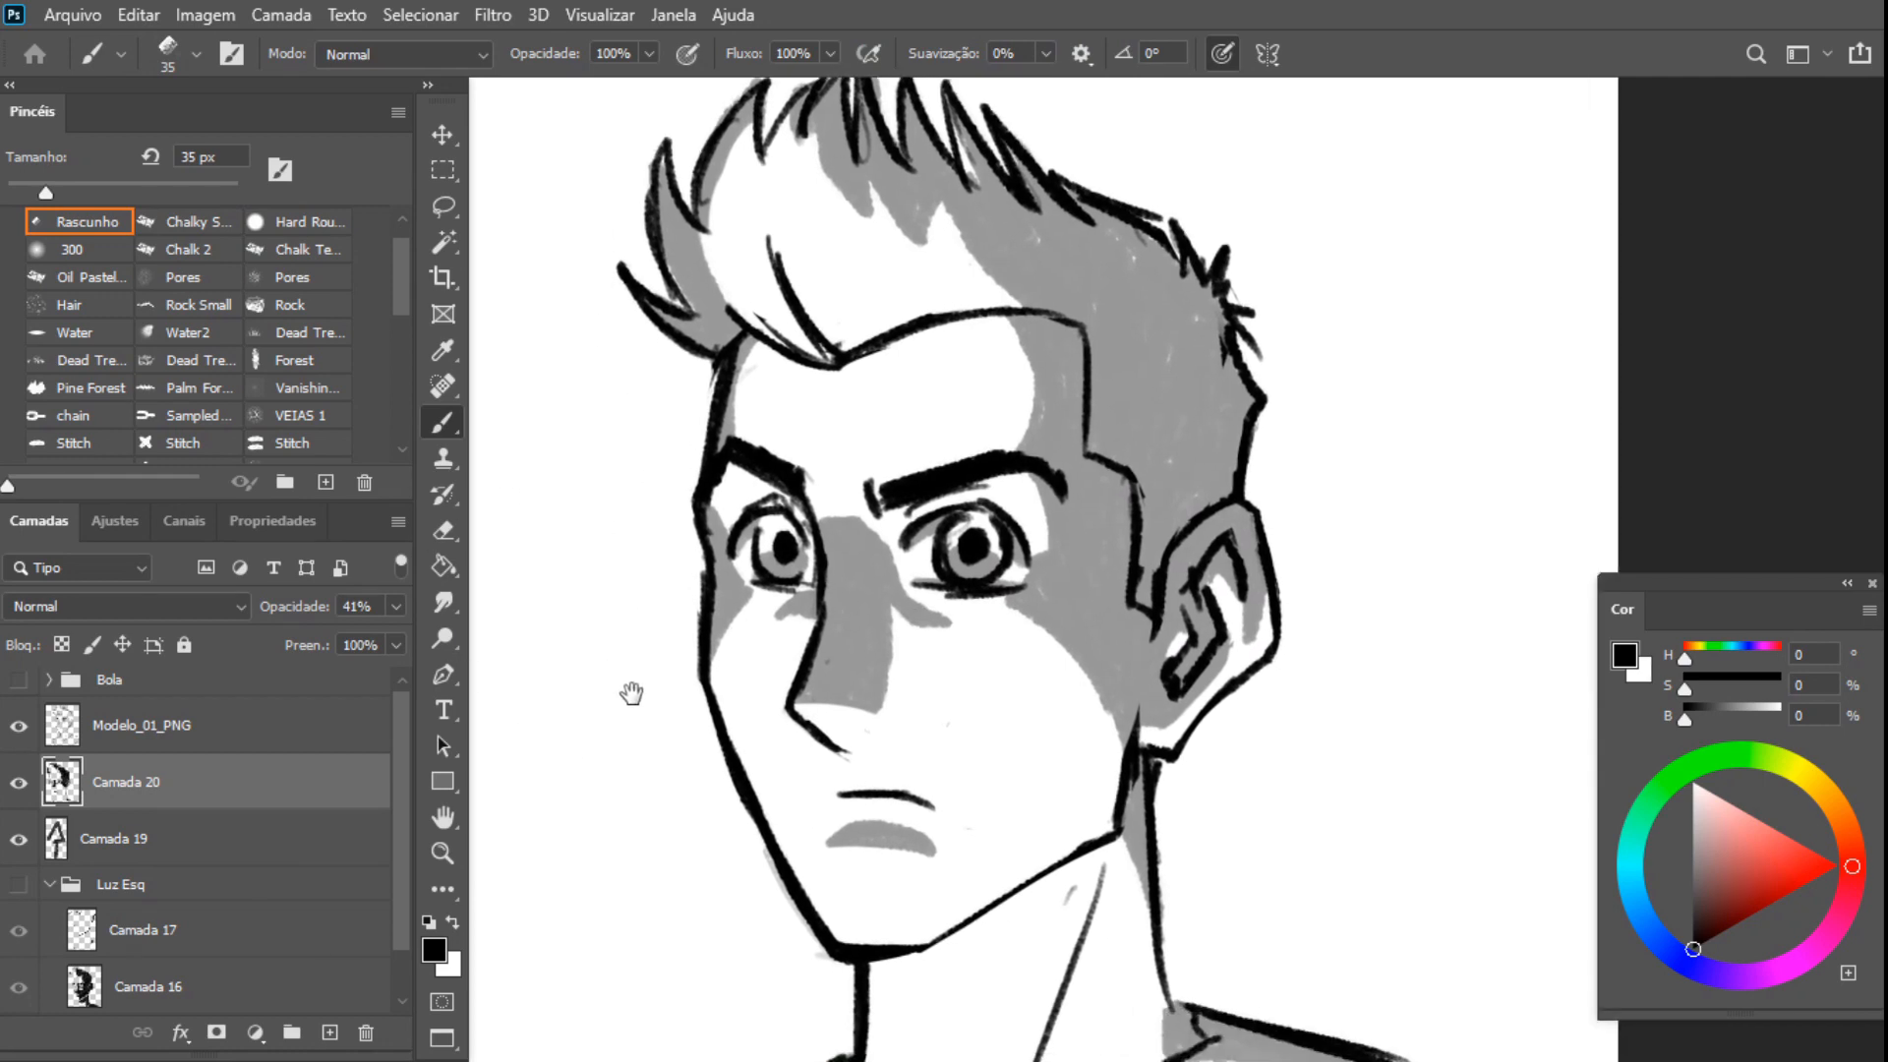
{"action": "left_click_drag", "start_coordinate": [816, 726], "coordinate": [777, 723]}
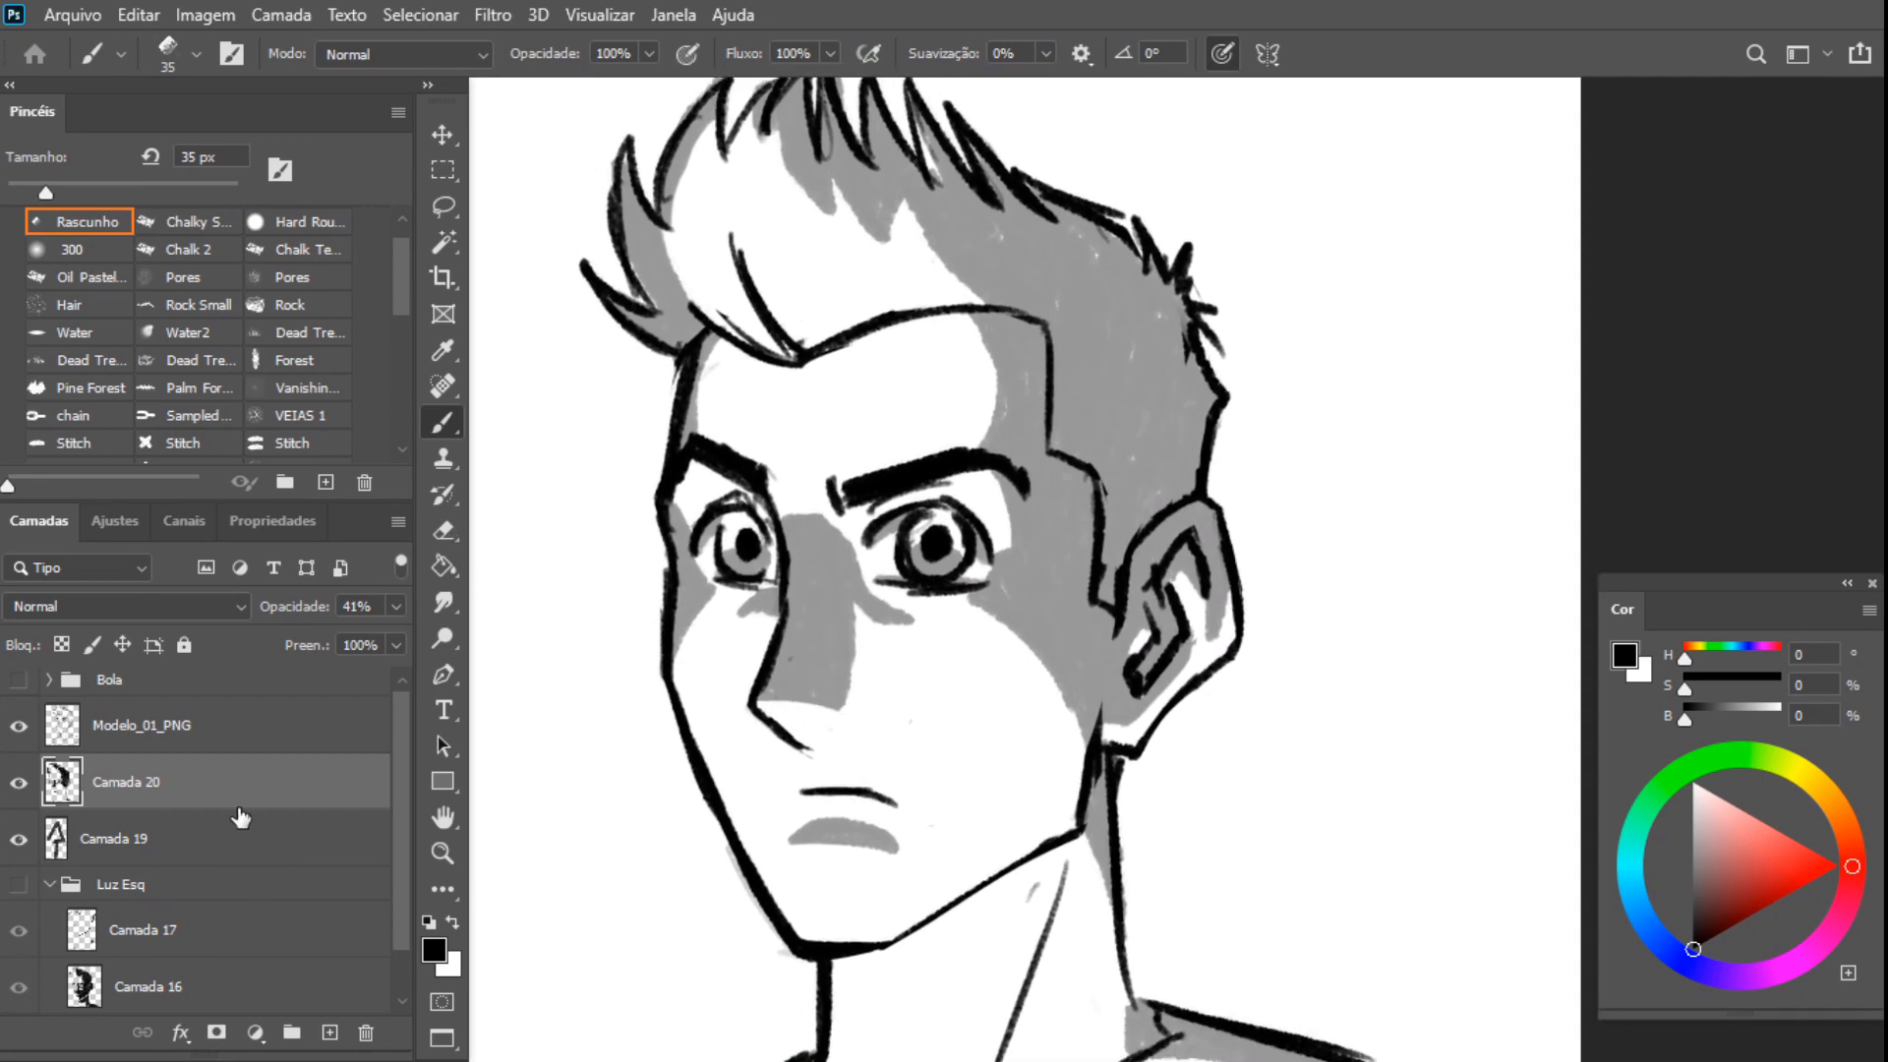
{"action": "left_click", "coordinate": [329, 1032]}
{"action": "left_click_drag", "start_coordinate": [396, 606], "coordinate": [356, 640]}
Paint a darker shadow band along the outer edge of the hair from the crown down the back of the head
{"action": "left_click_drag", "start_coordinate": [930, 525], "coordinate": [915, 656]}
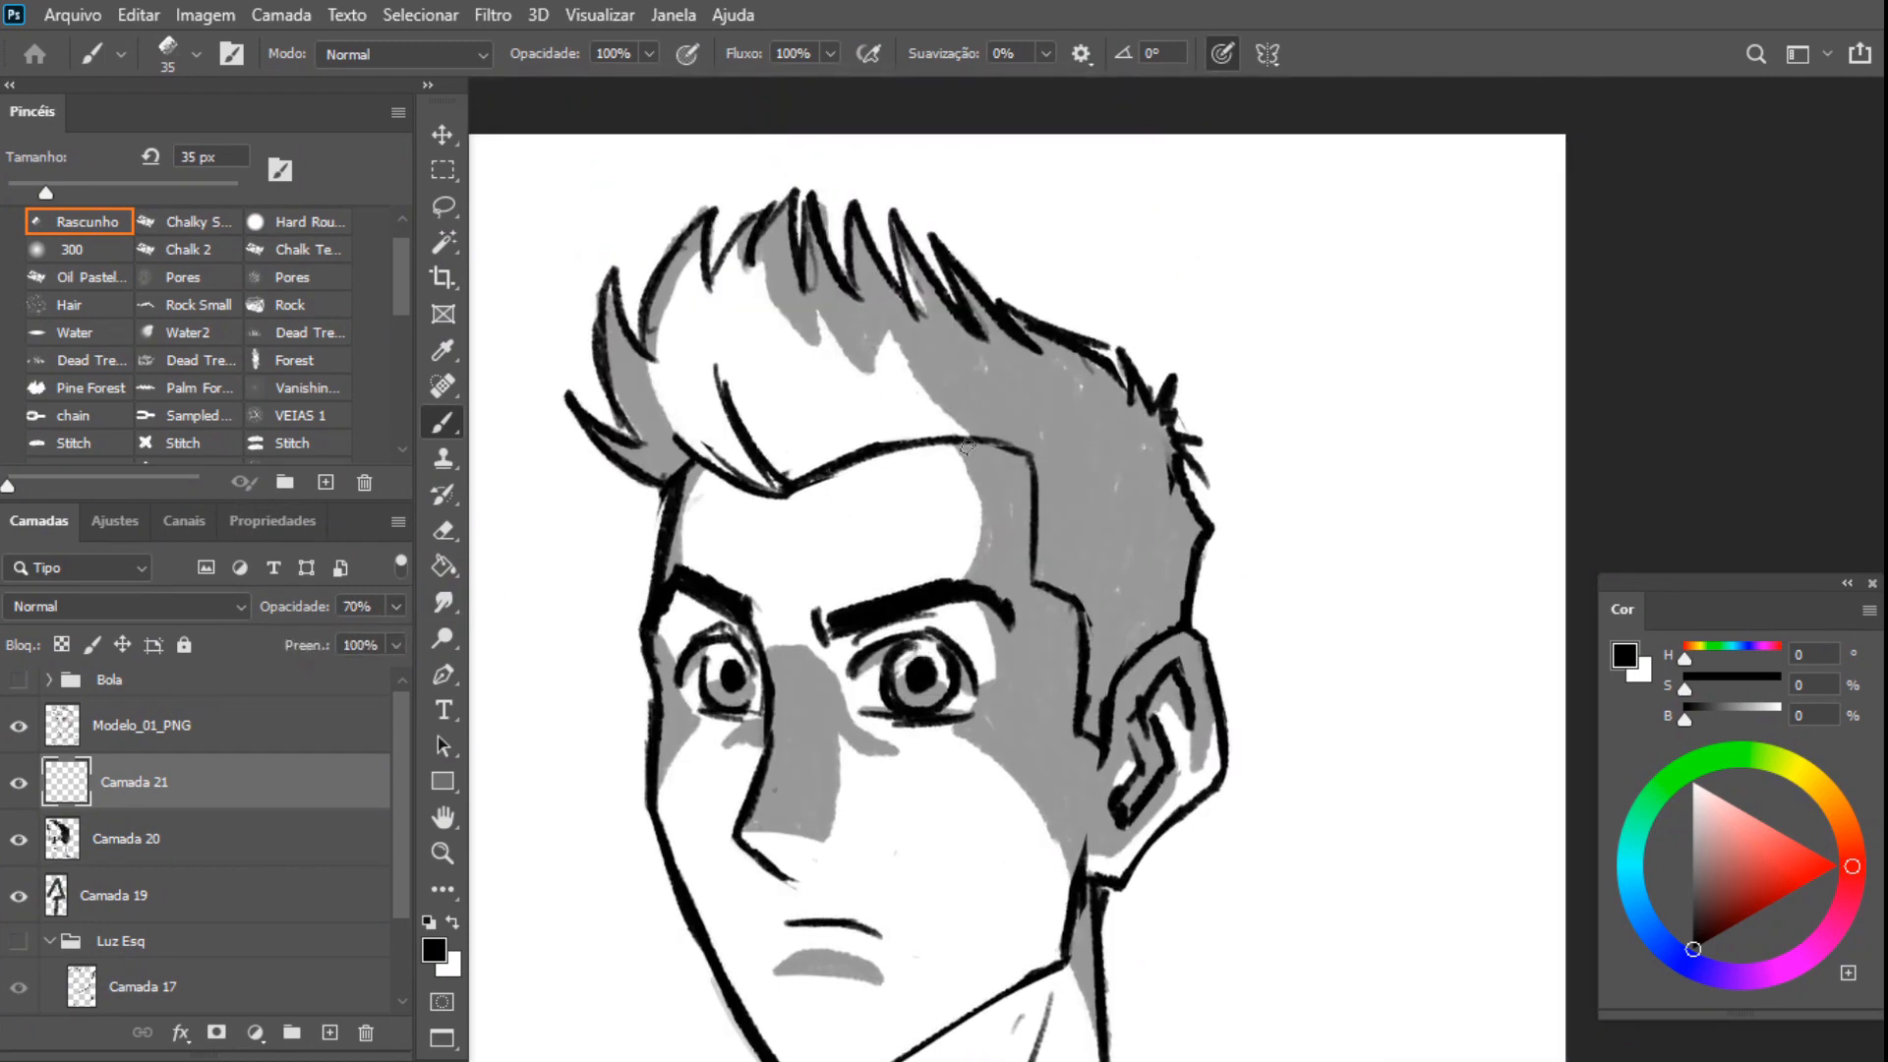
{"action": "mouse_move", "coordinate": [965, 287]}
{"action": "left_mouse_down"}
{"action": "mouse_move", "coordinate": [1025, 349]}
{"action": "mouse_move", "coordinate": [1113, 380]}
{"action": "mouse_move", "coordinate": [1175, 470]}
{"action": "mouse_move", "coordinate": [1193, 517]}
{"action": "mouse_move", "coordinate": [1150, 648]}
{"action": "mouse_move", "coordinate": [1165, 575]}
{"action": "mouse_move", "coordinate": [1138, 632]}
{"action": "mouse_move", "coordinate": [1160, 502]}
{"action": "mouse_move", "coordinate": [1137, 441]}
{"action": "mouse_move", "coordinate": [1148, 468]}
{"action": "left_mouse_up"}
{"action": "key", "text": "e"}
{"action": "key", "text": "b"}
Paint darker shadows inside the ear, on the neck behind the jaw and at the collar beside the neck
{"action": "scroll", "coordinate": [1122, 482], "scroll_direction": "down", "scroll_amount": 3}
{"action": "mouse_move", "coordinate": [1126, 535]}
{"action": "left_mouse_down"}
{"action": "mouse_move", "coordinate": [1108, 582]}
{"action": "mouse_move", "coordinate": [1066, 580]}
{"action": "left_mouse_up"}
{"action": "scroll", "coordinate": [1130, 594], "scroll_direction": "down", "scroll_amount": 2}
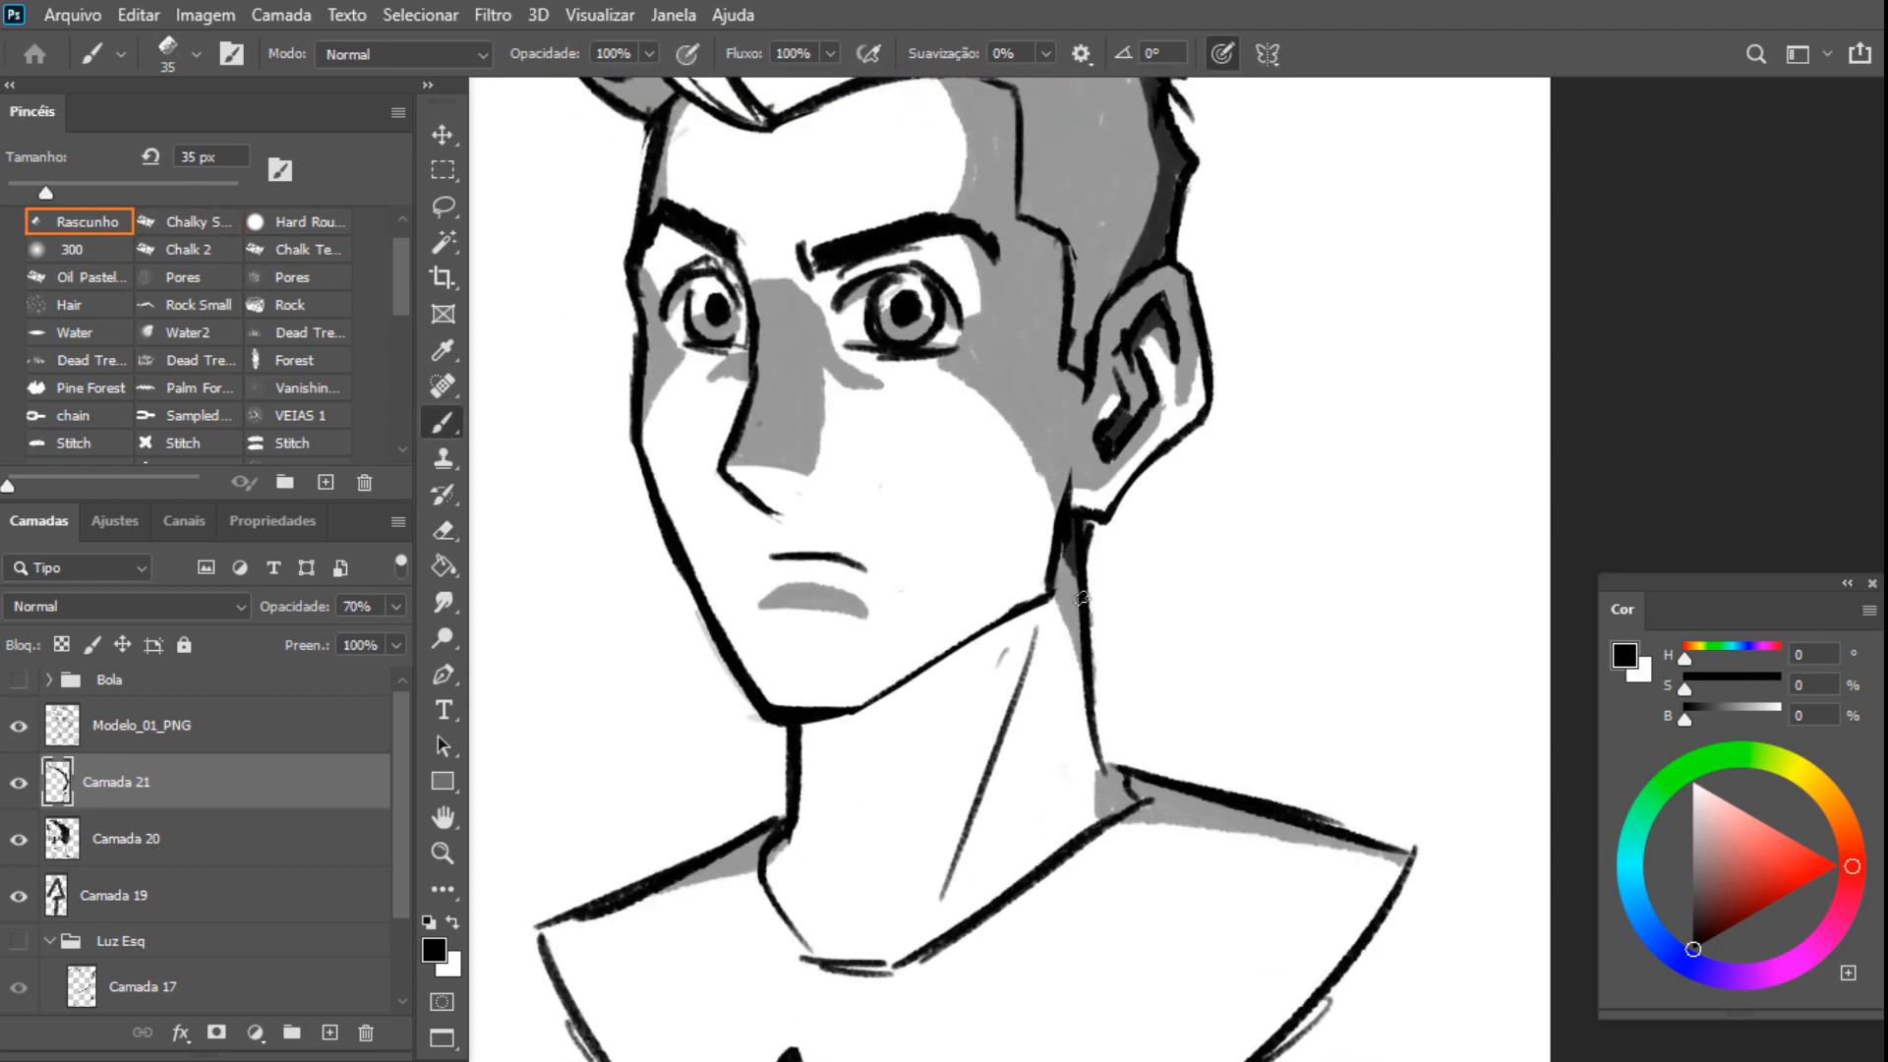
{"action": "left_click_drag", "start_coordinate": [1138, 801], "coordinate": [1136, 810]}
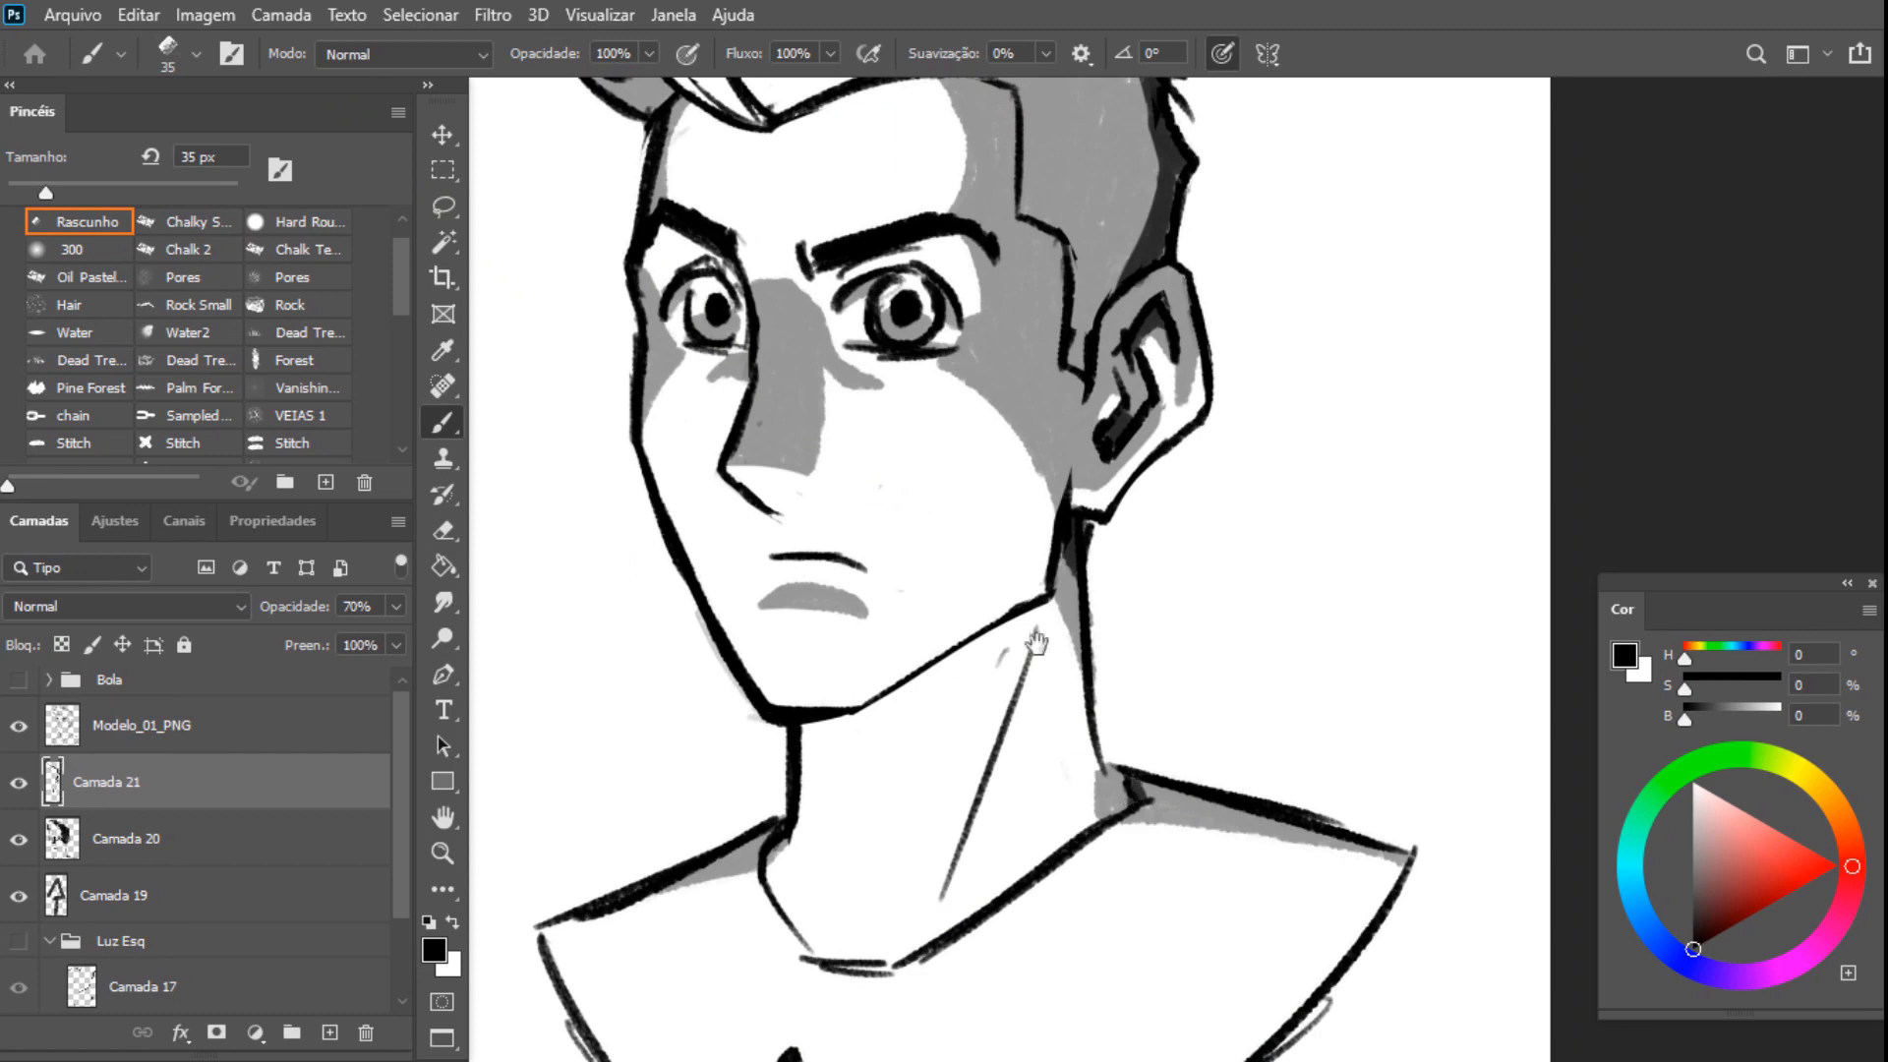
Darken the irises of both eyes with the second shadow tone
{"action": "left_click_drag", "start_coordinate": [945, 476], "coordinate": [1075, 721]}
{"action": "left_click_drag", "start_coordinate": [1046, 656], "coordinate": [1077, 667]}
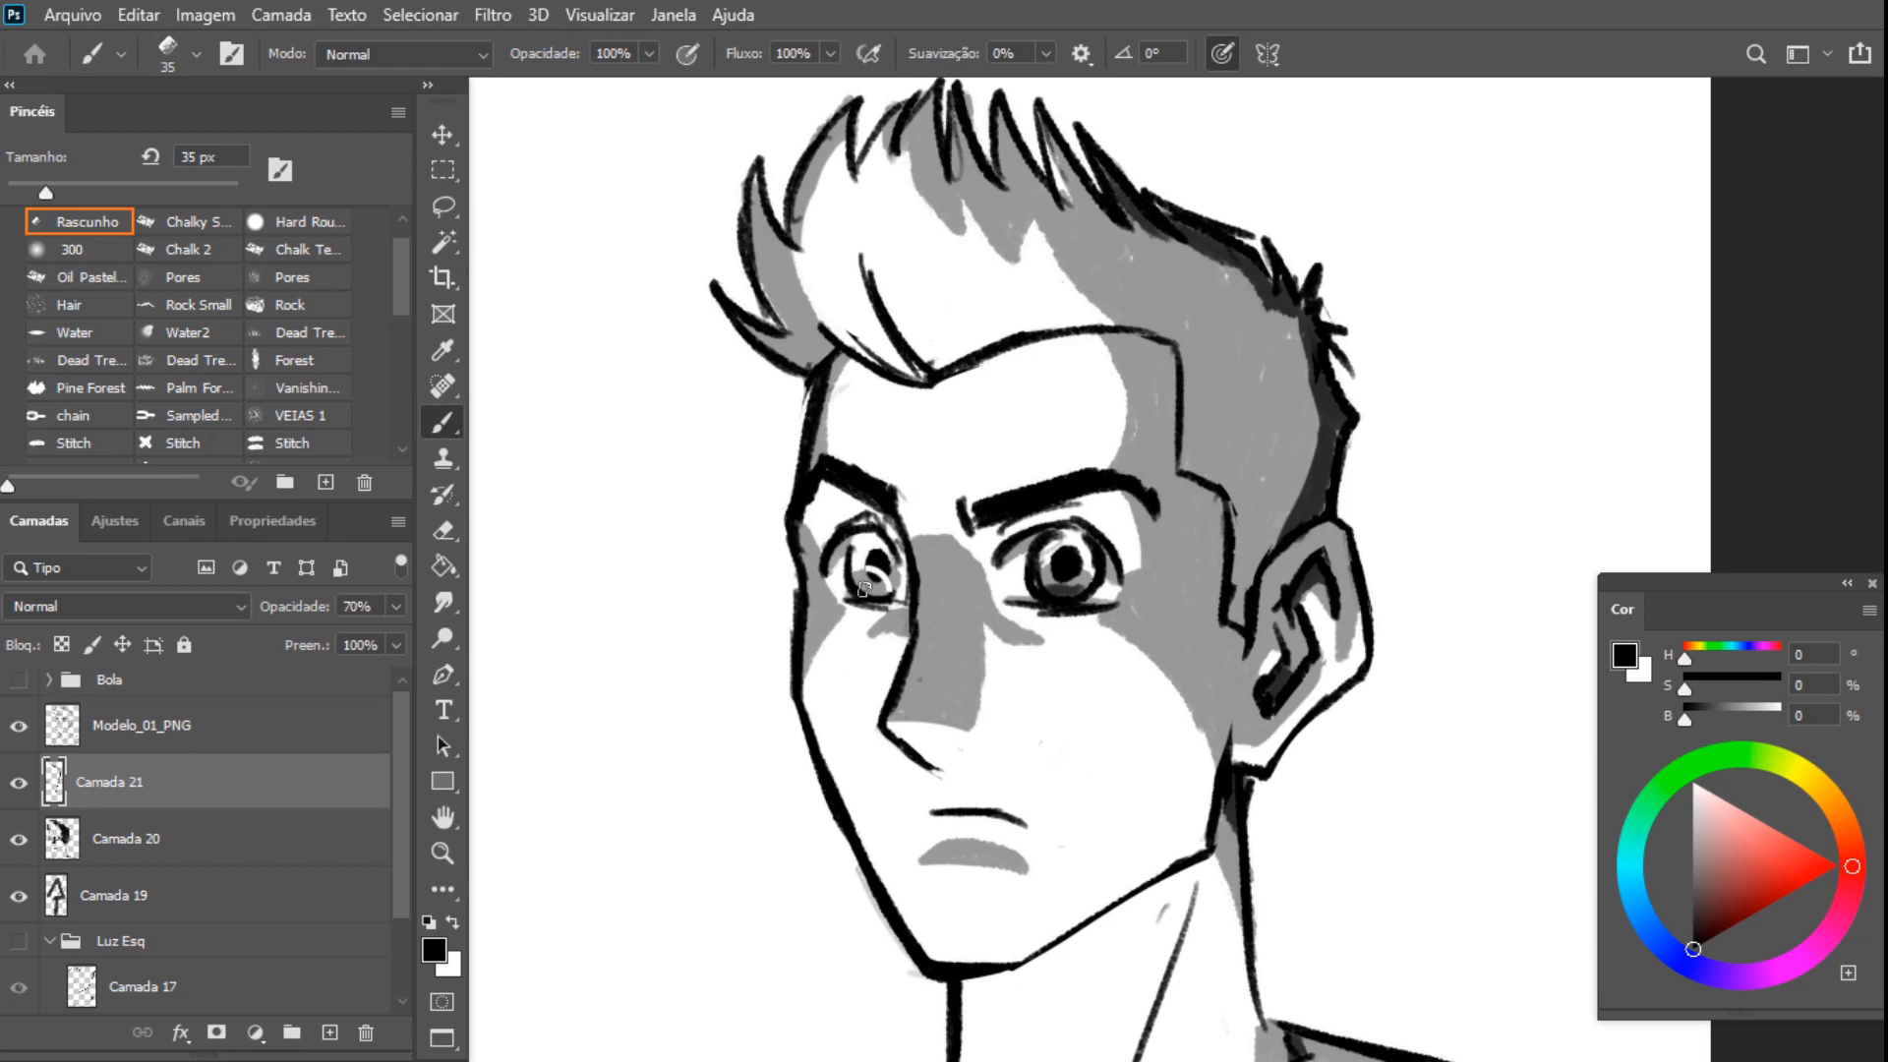
{"action": "left_click_drag", "start_coordinate": [863, 589], "coordinate": [868, 590]}
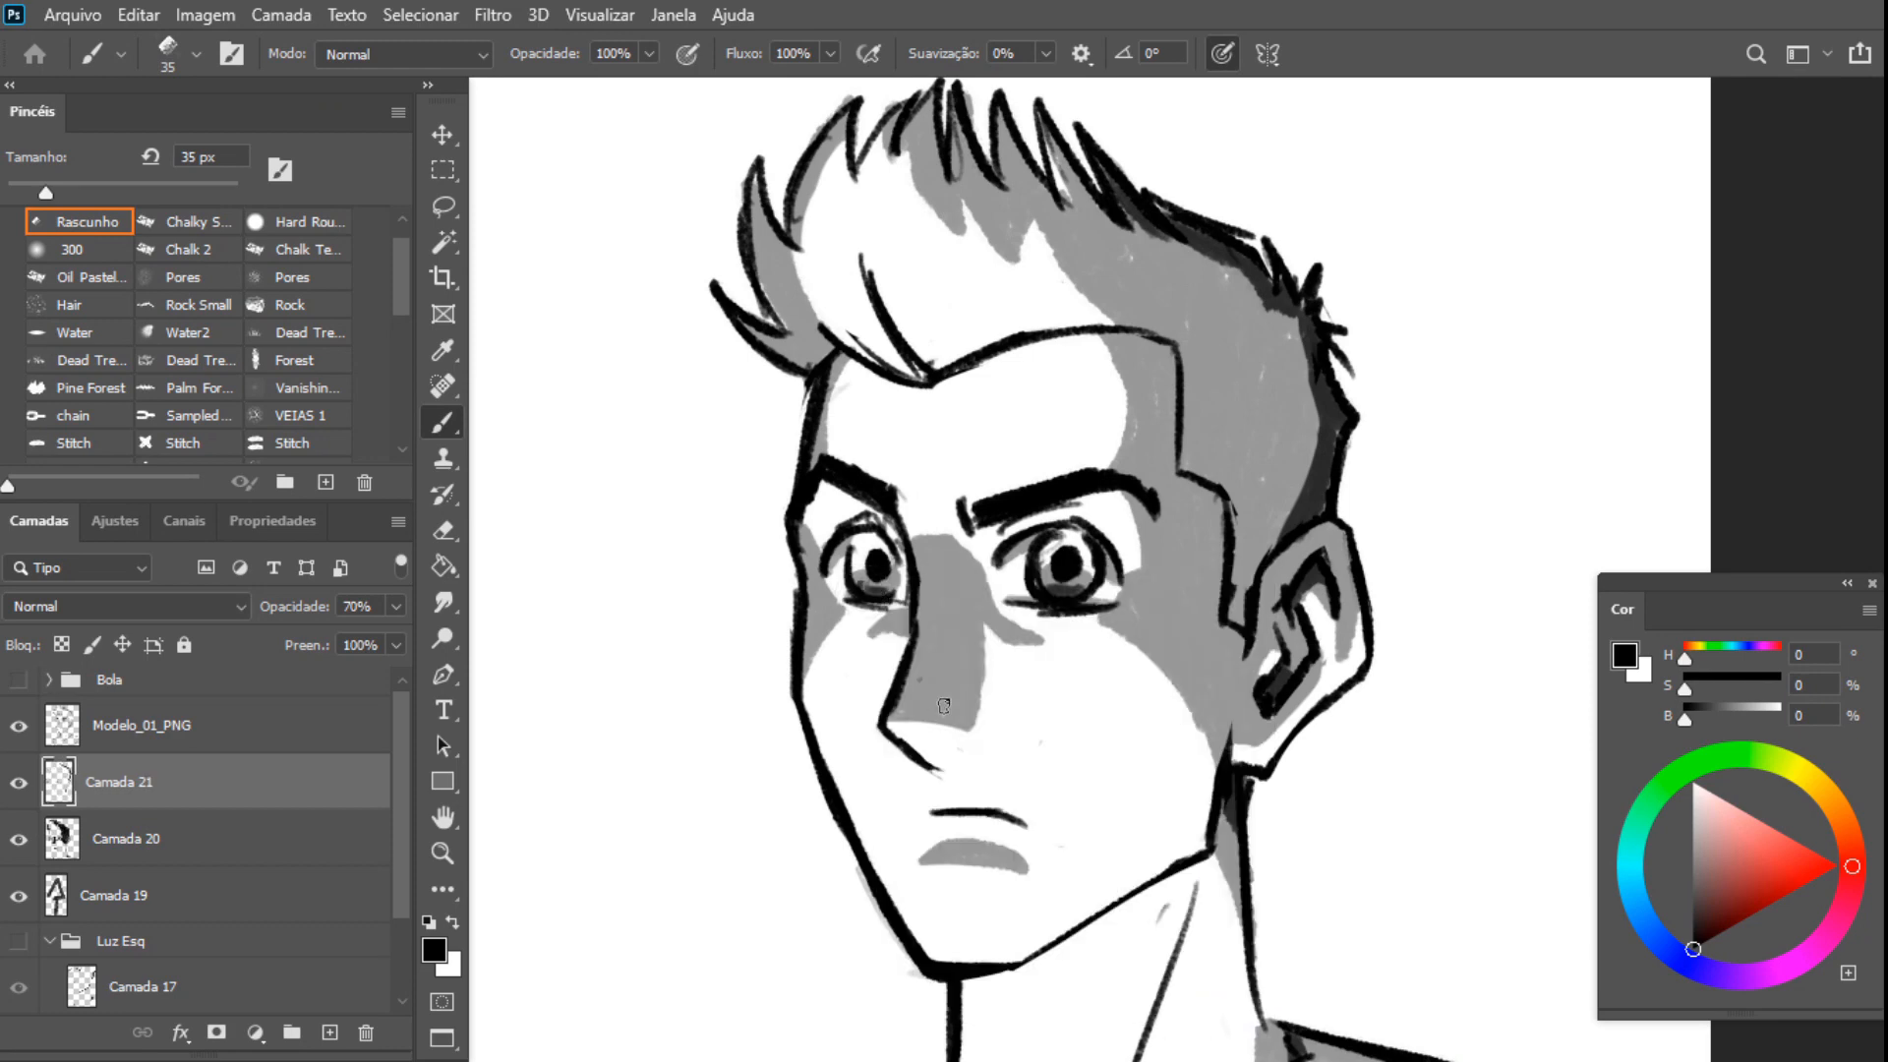
{"action": "mouse_move", "coordinate": [1155, 765]}
{"action": "left_mouse_down"}
{"action": "mouse_move", "coordinate": [1088, 617]}
{"action": "mouse_move", "coordinate": [1106, 657]}
{"action": "left_mouse_up"}
{"action": "left_click", "coordinate": [959, 492], "text": "ctrl+alt"}
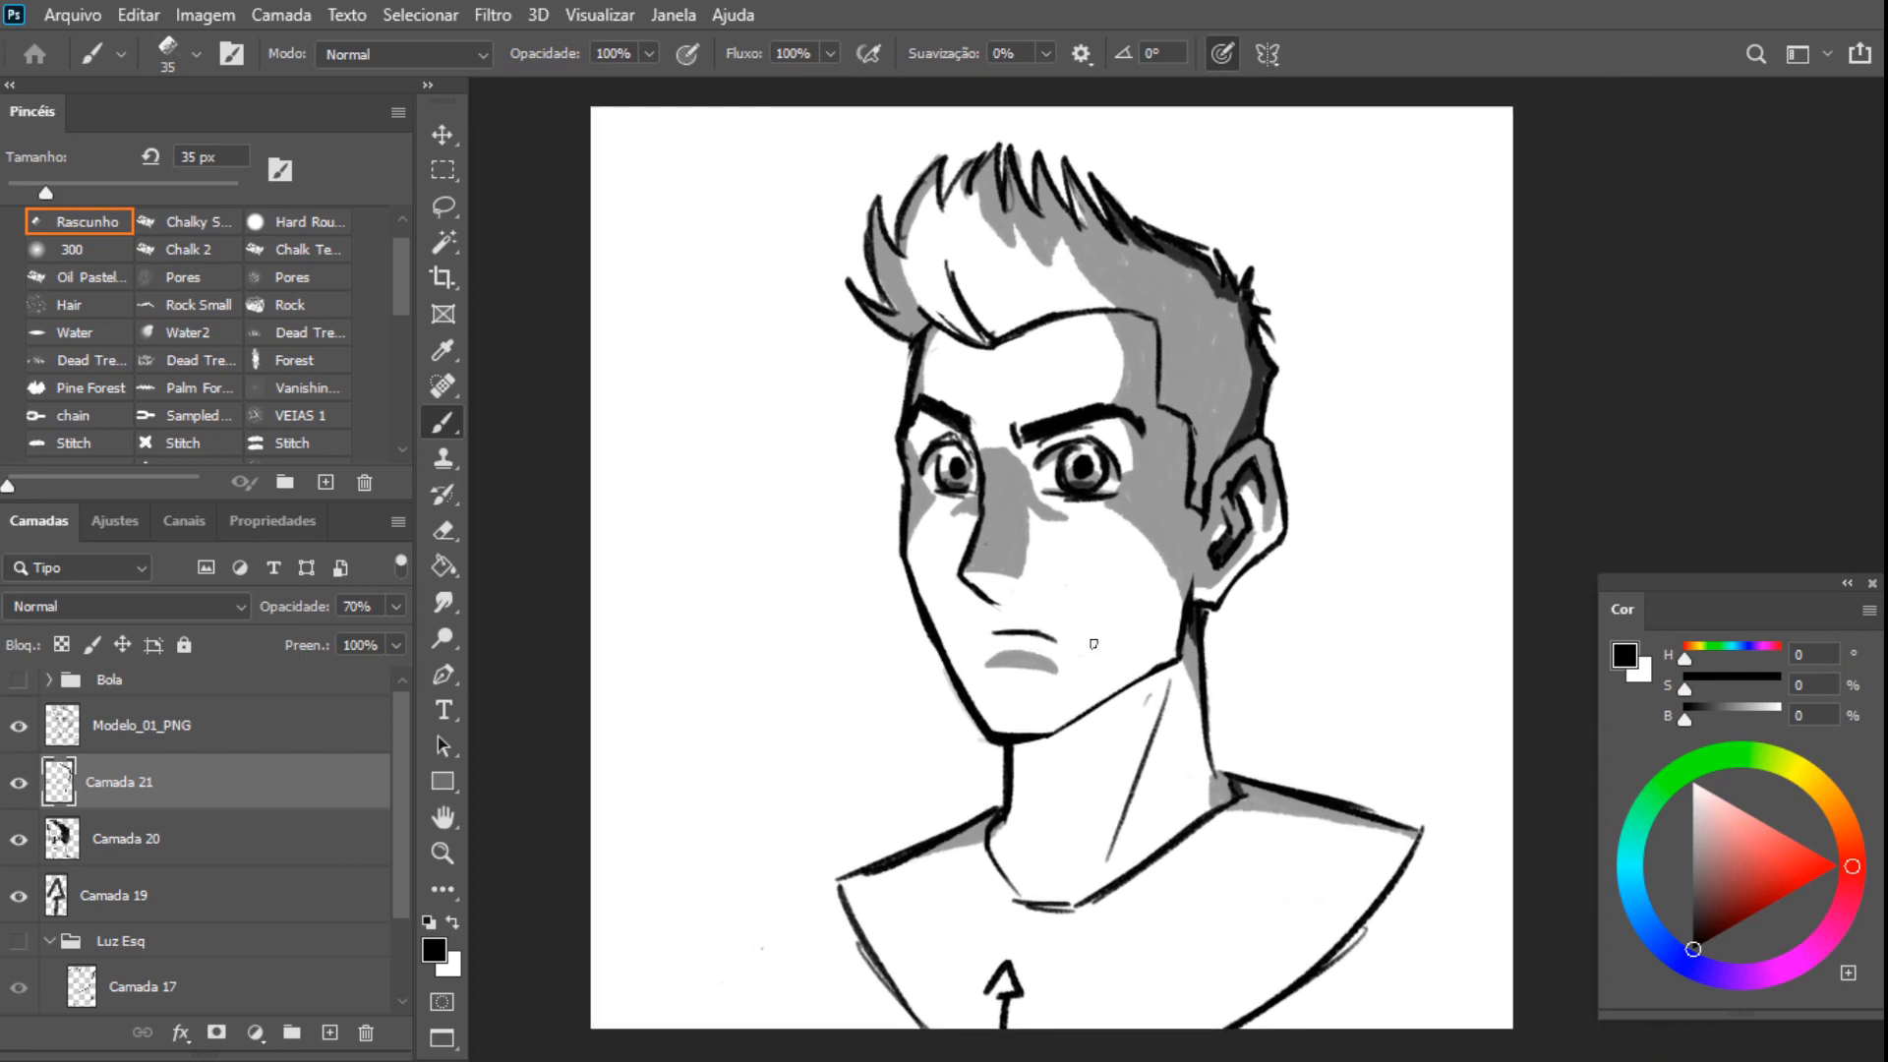